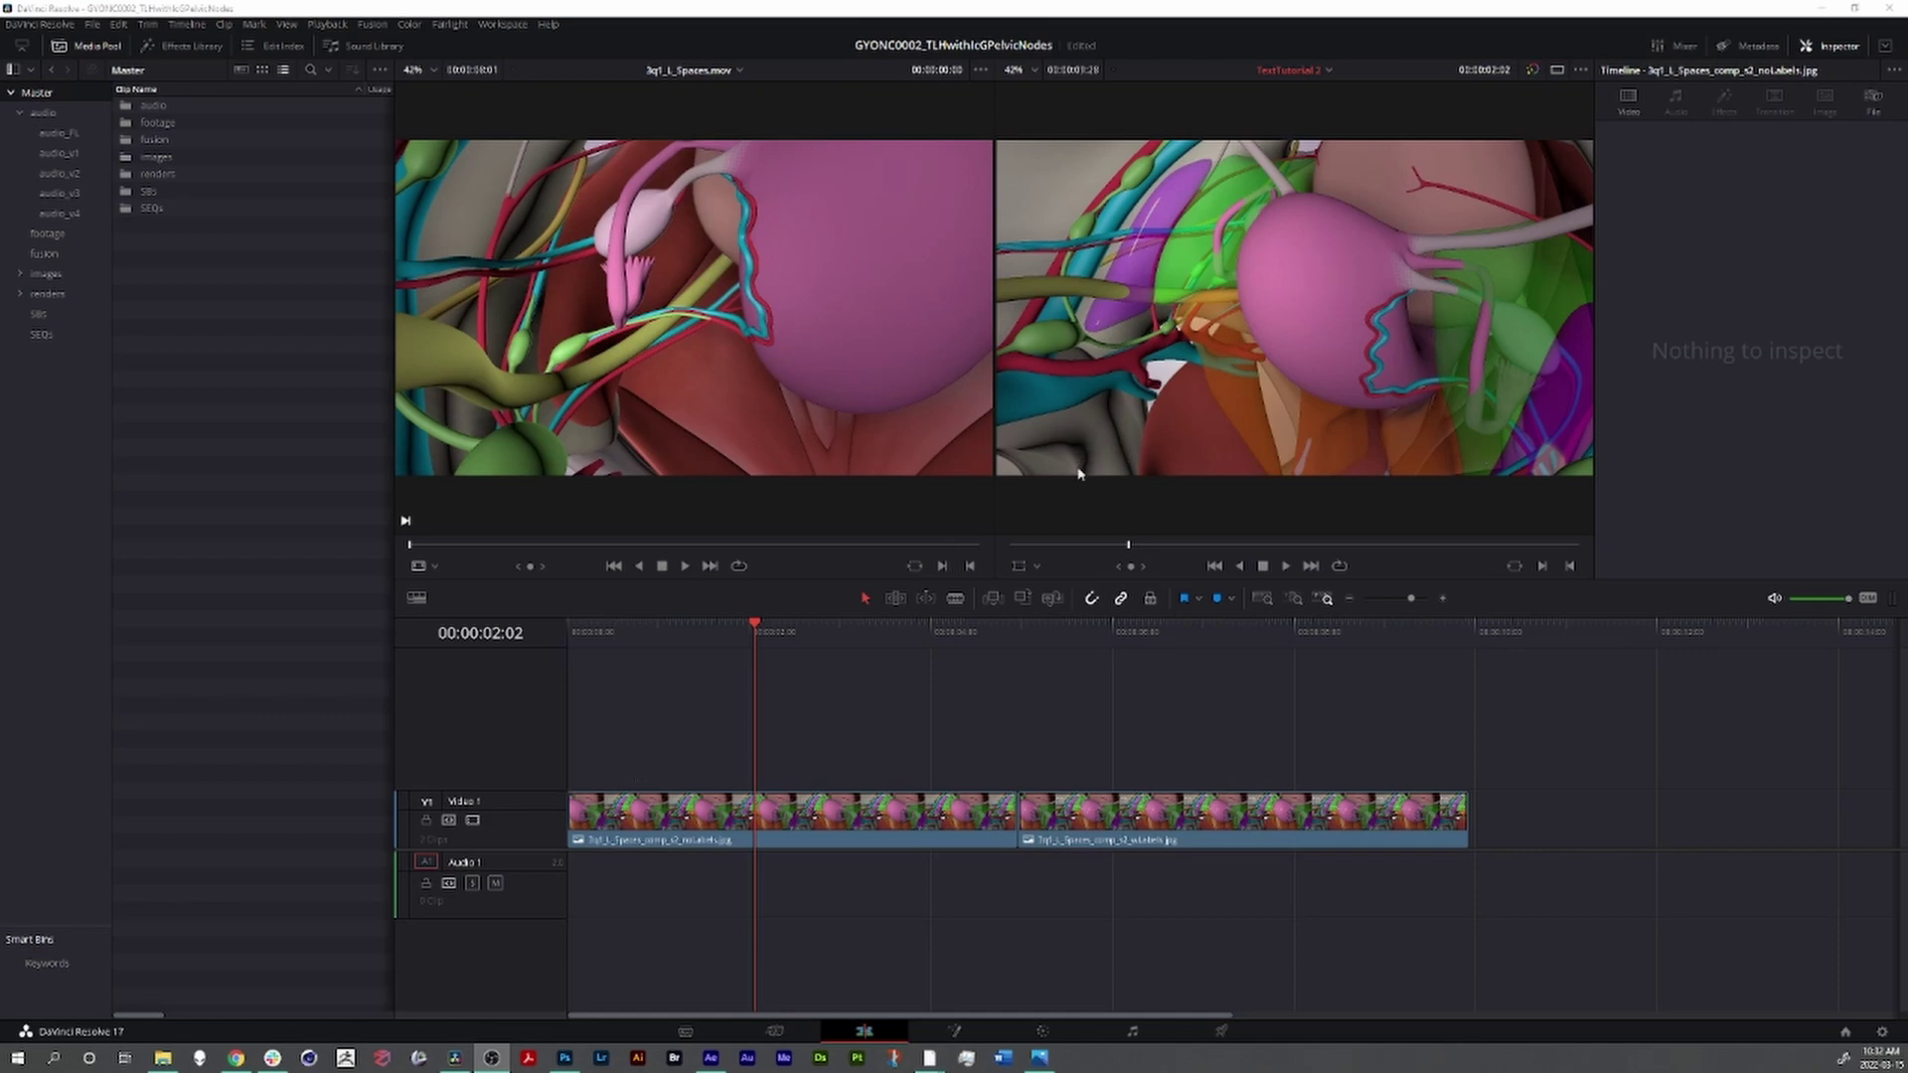
- Add a subtitle track above the video and put a subtitle clip on it
right_click(526, 803)
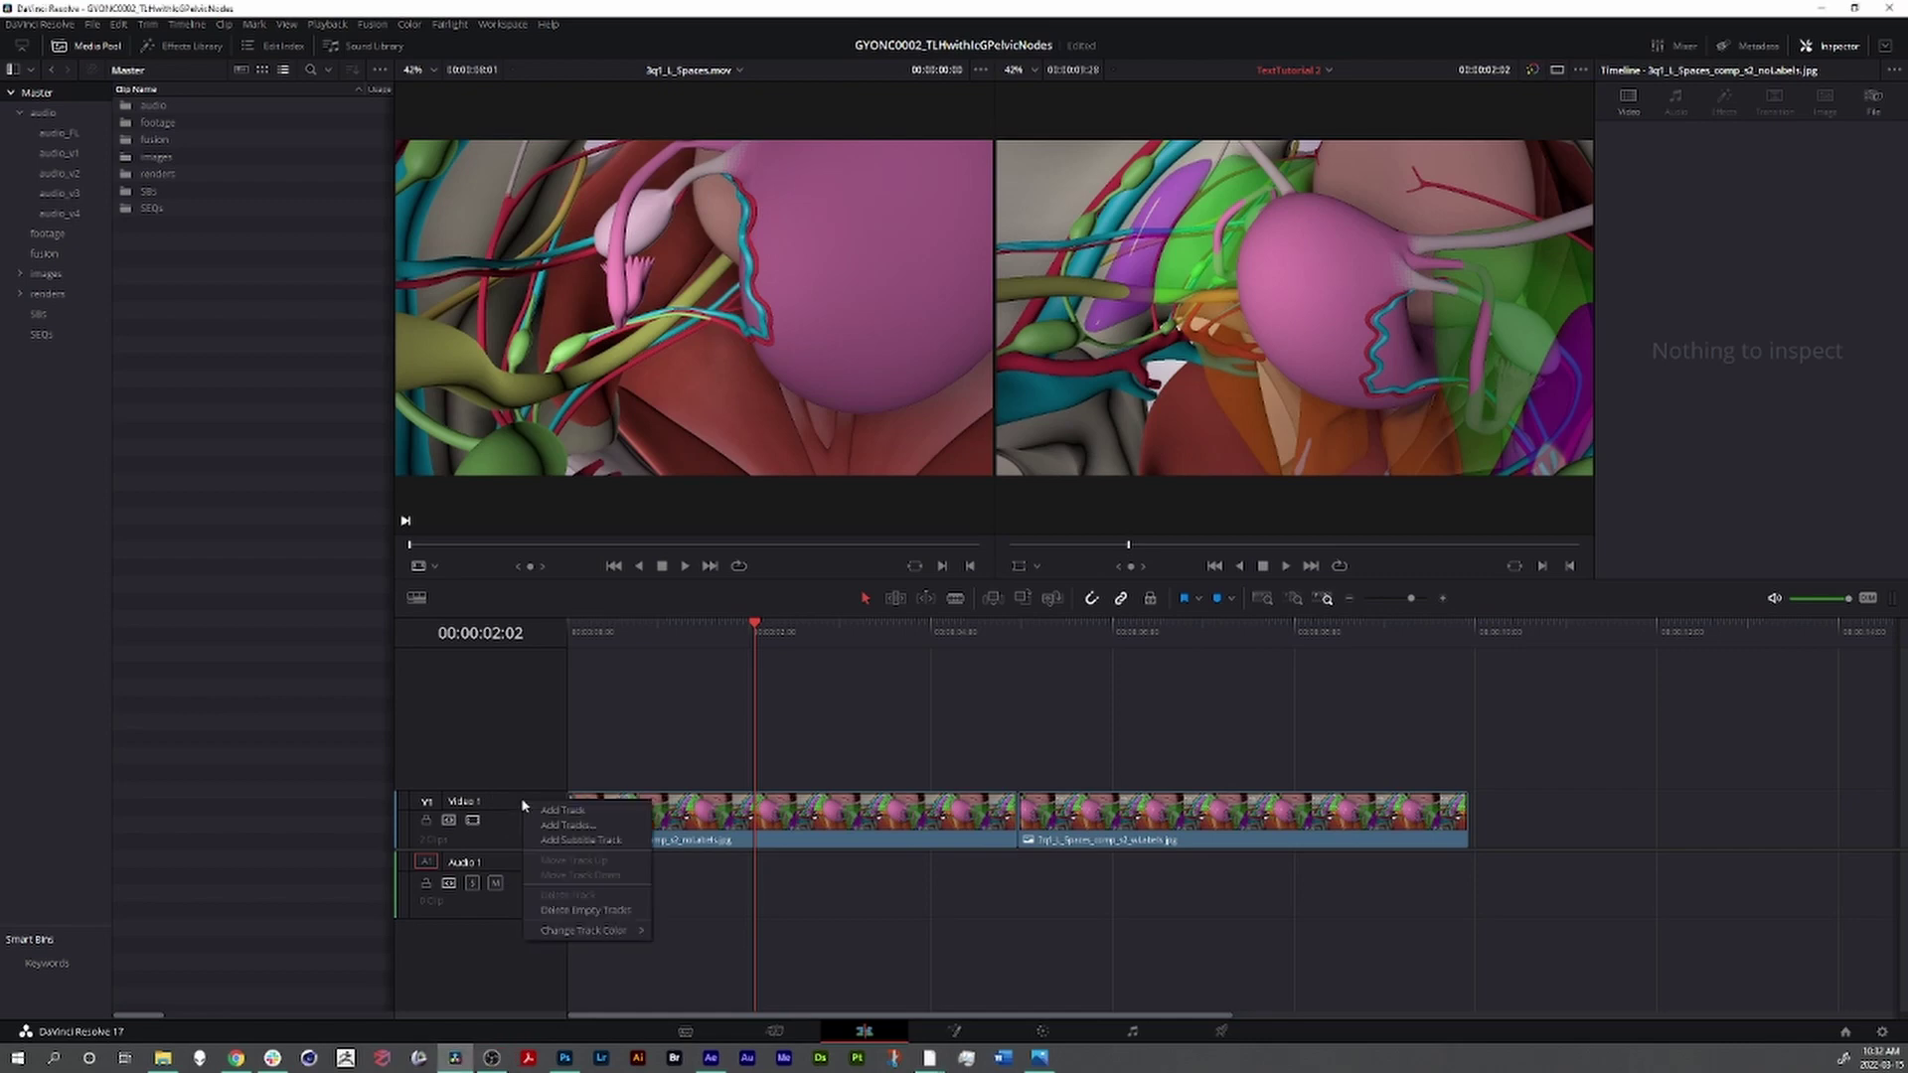
click(610, 841)
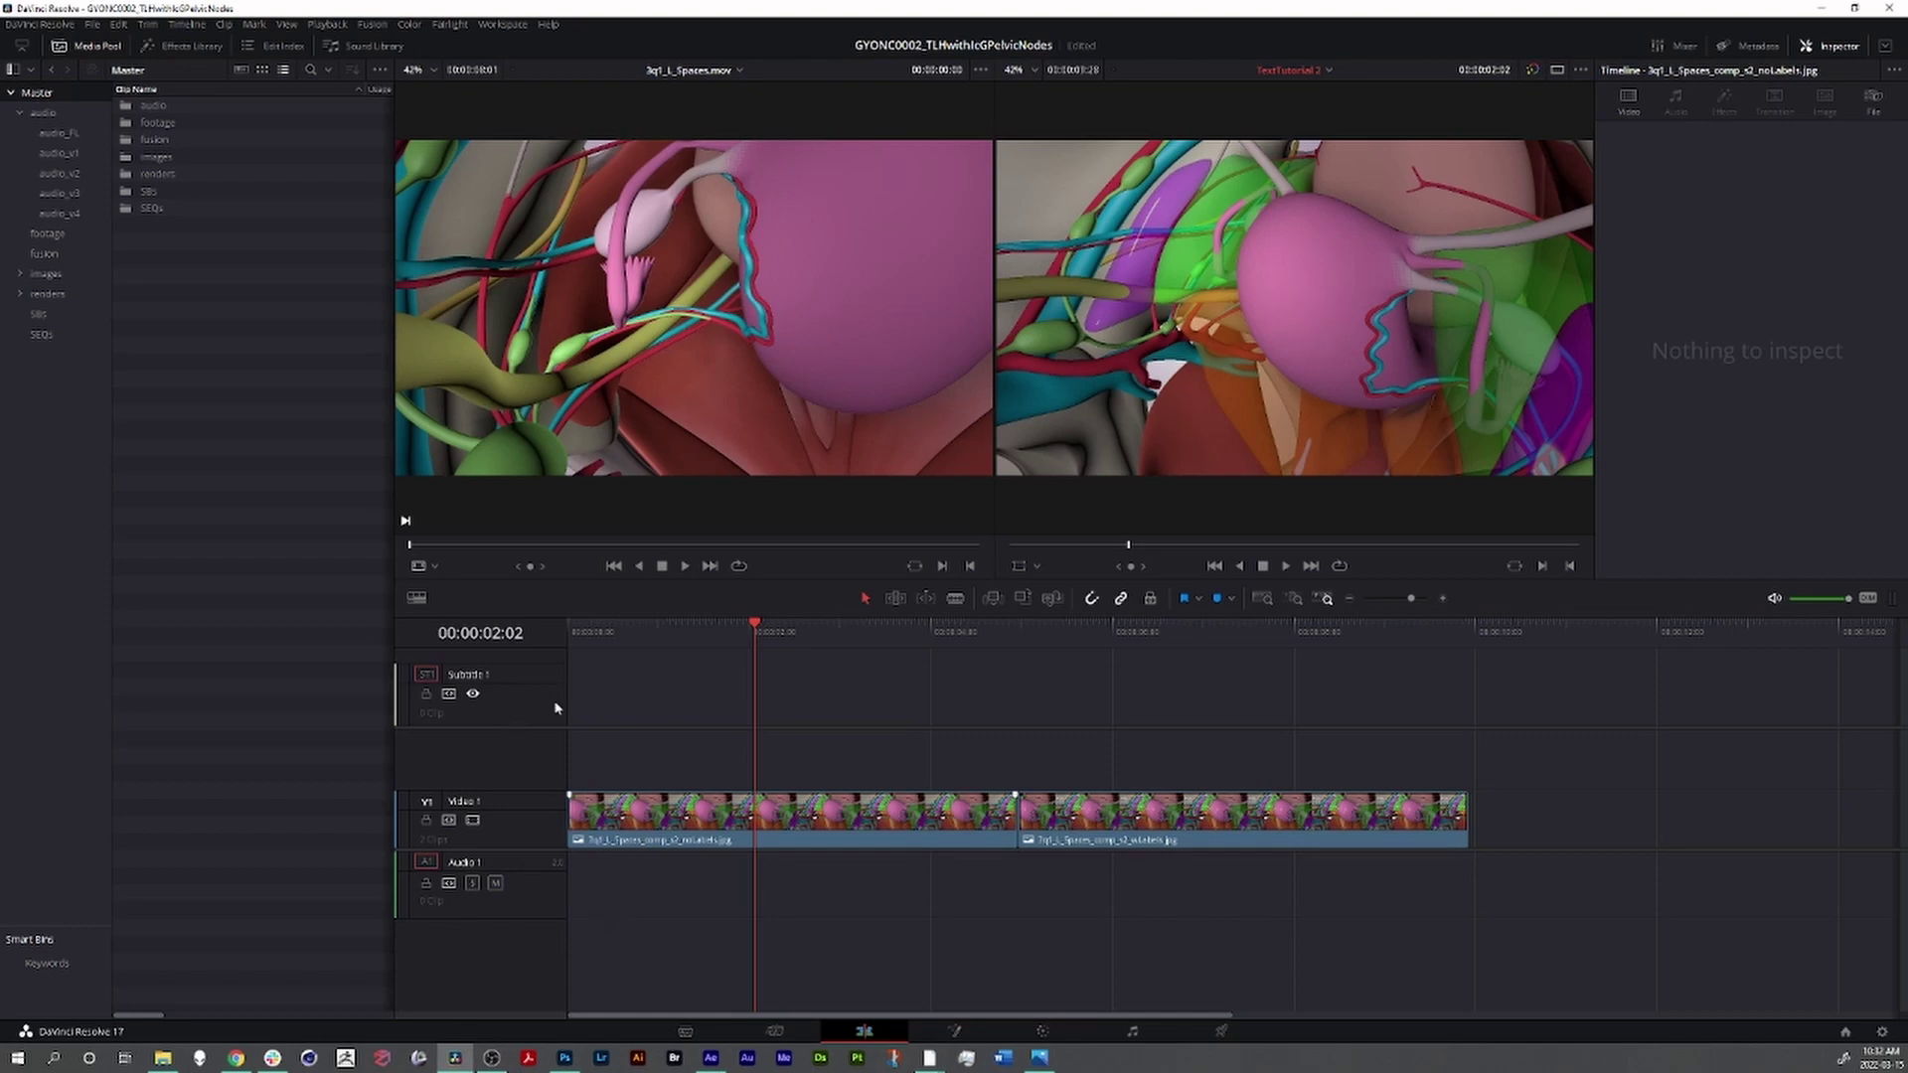
right_click(590, 695)
click(622, 710)
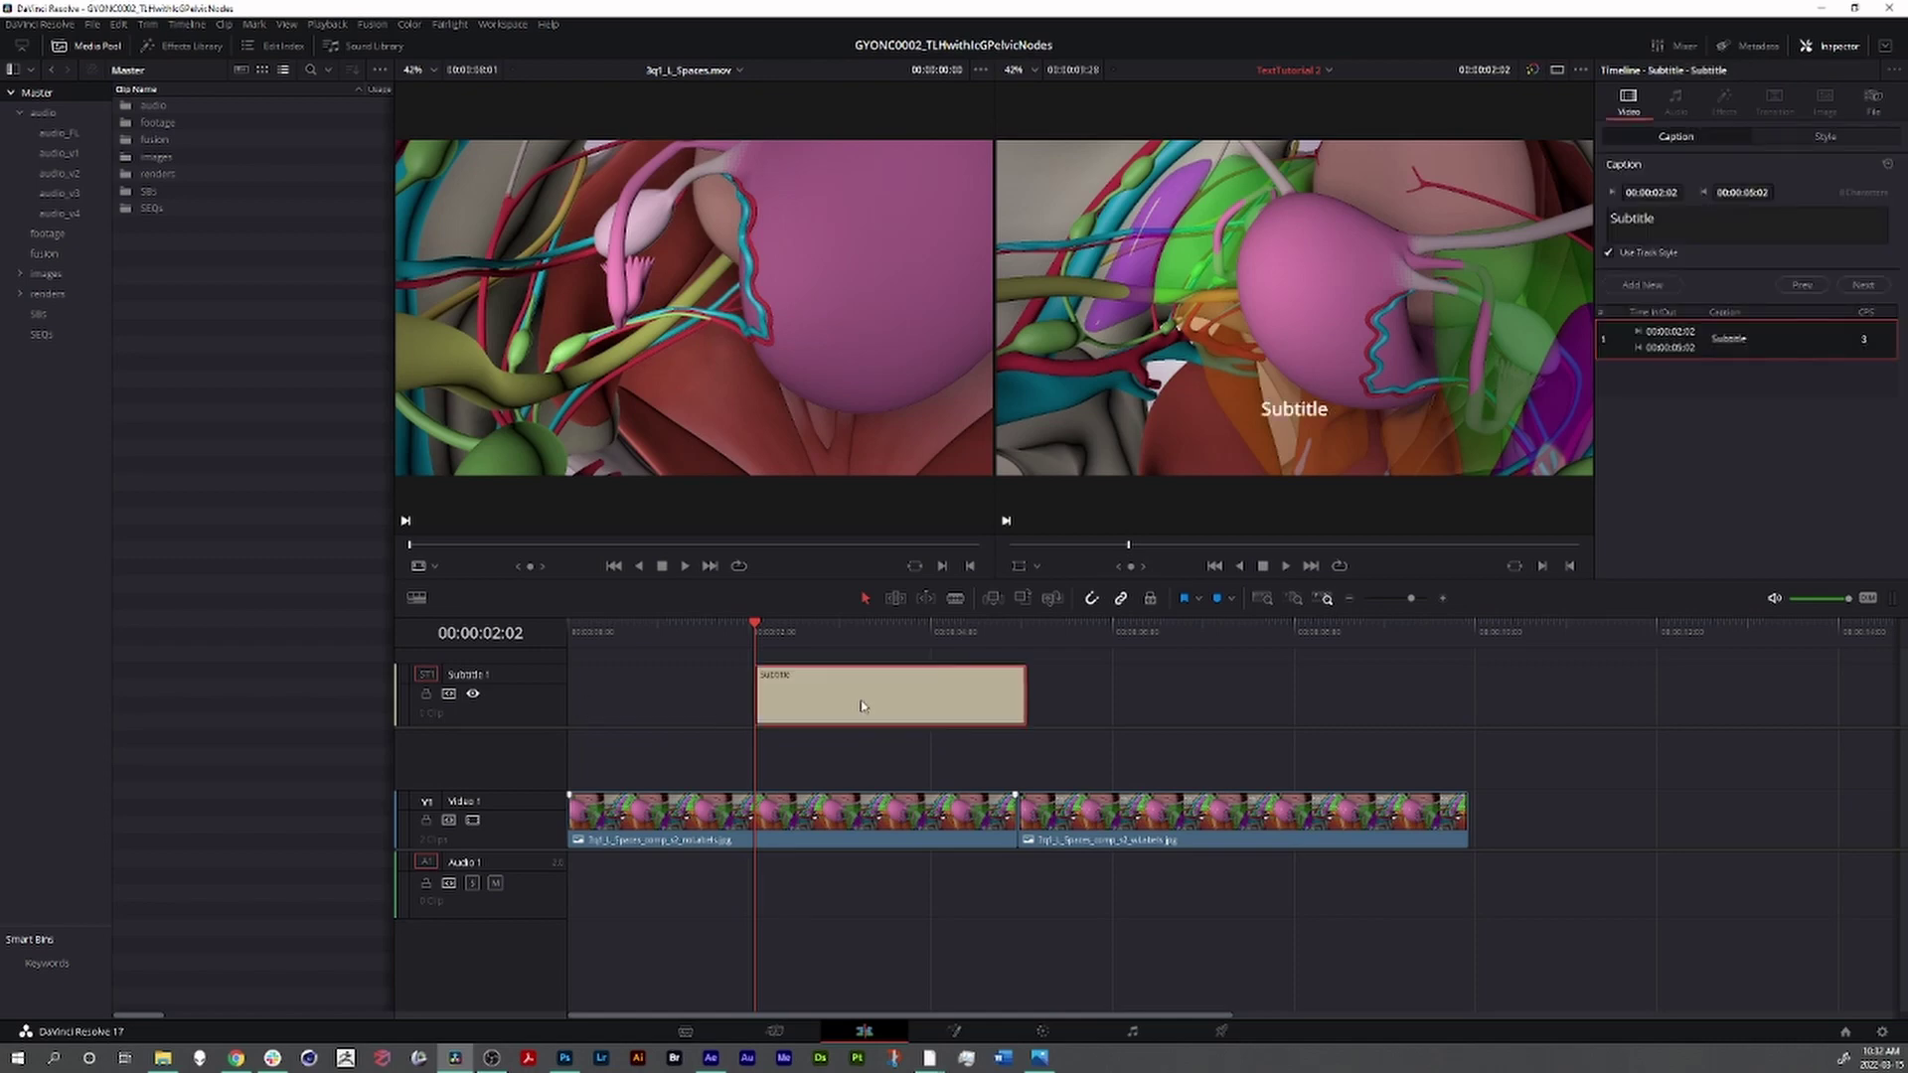
- Move the subtitle clip to the timeline start and change its text to 'This is a caption'
drag(860, 700, 682, 702)
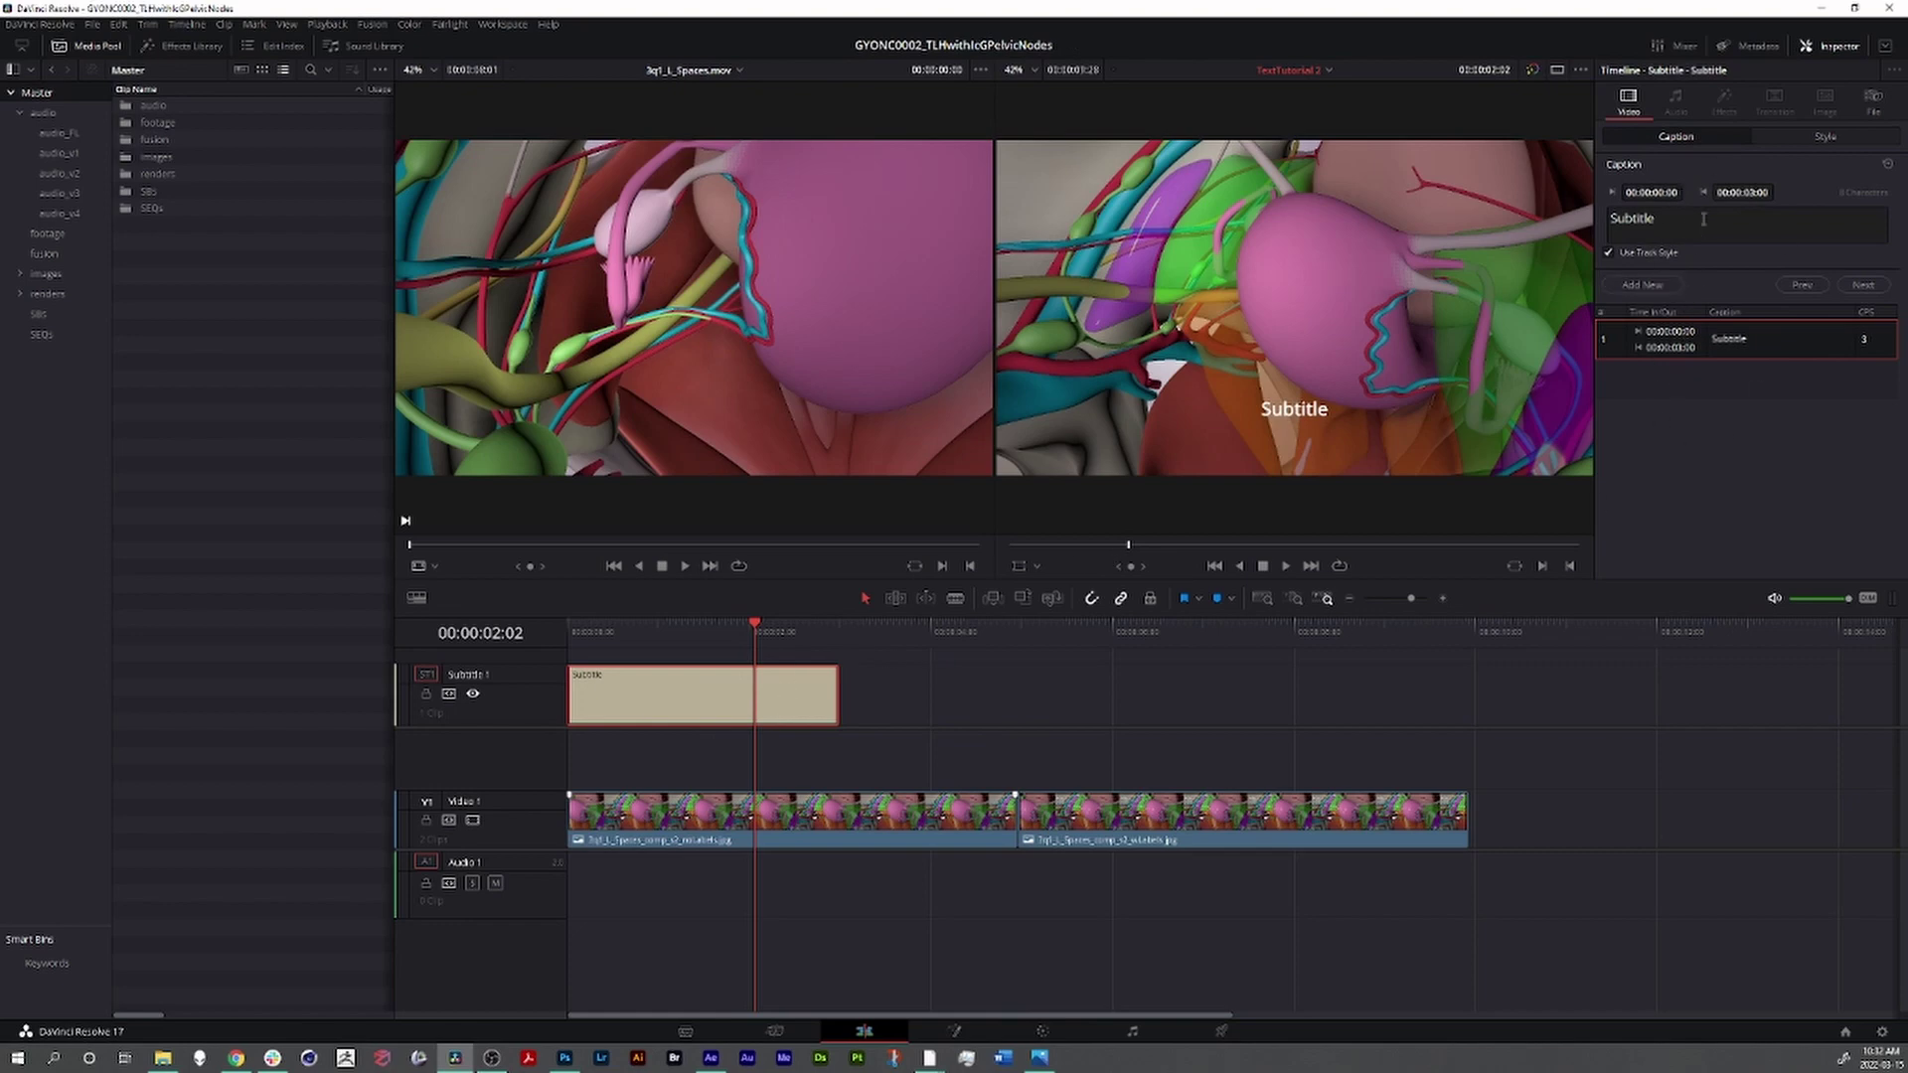
drag(1670, 220, 1588, 203)
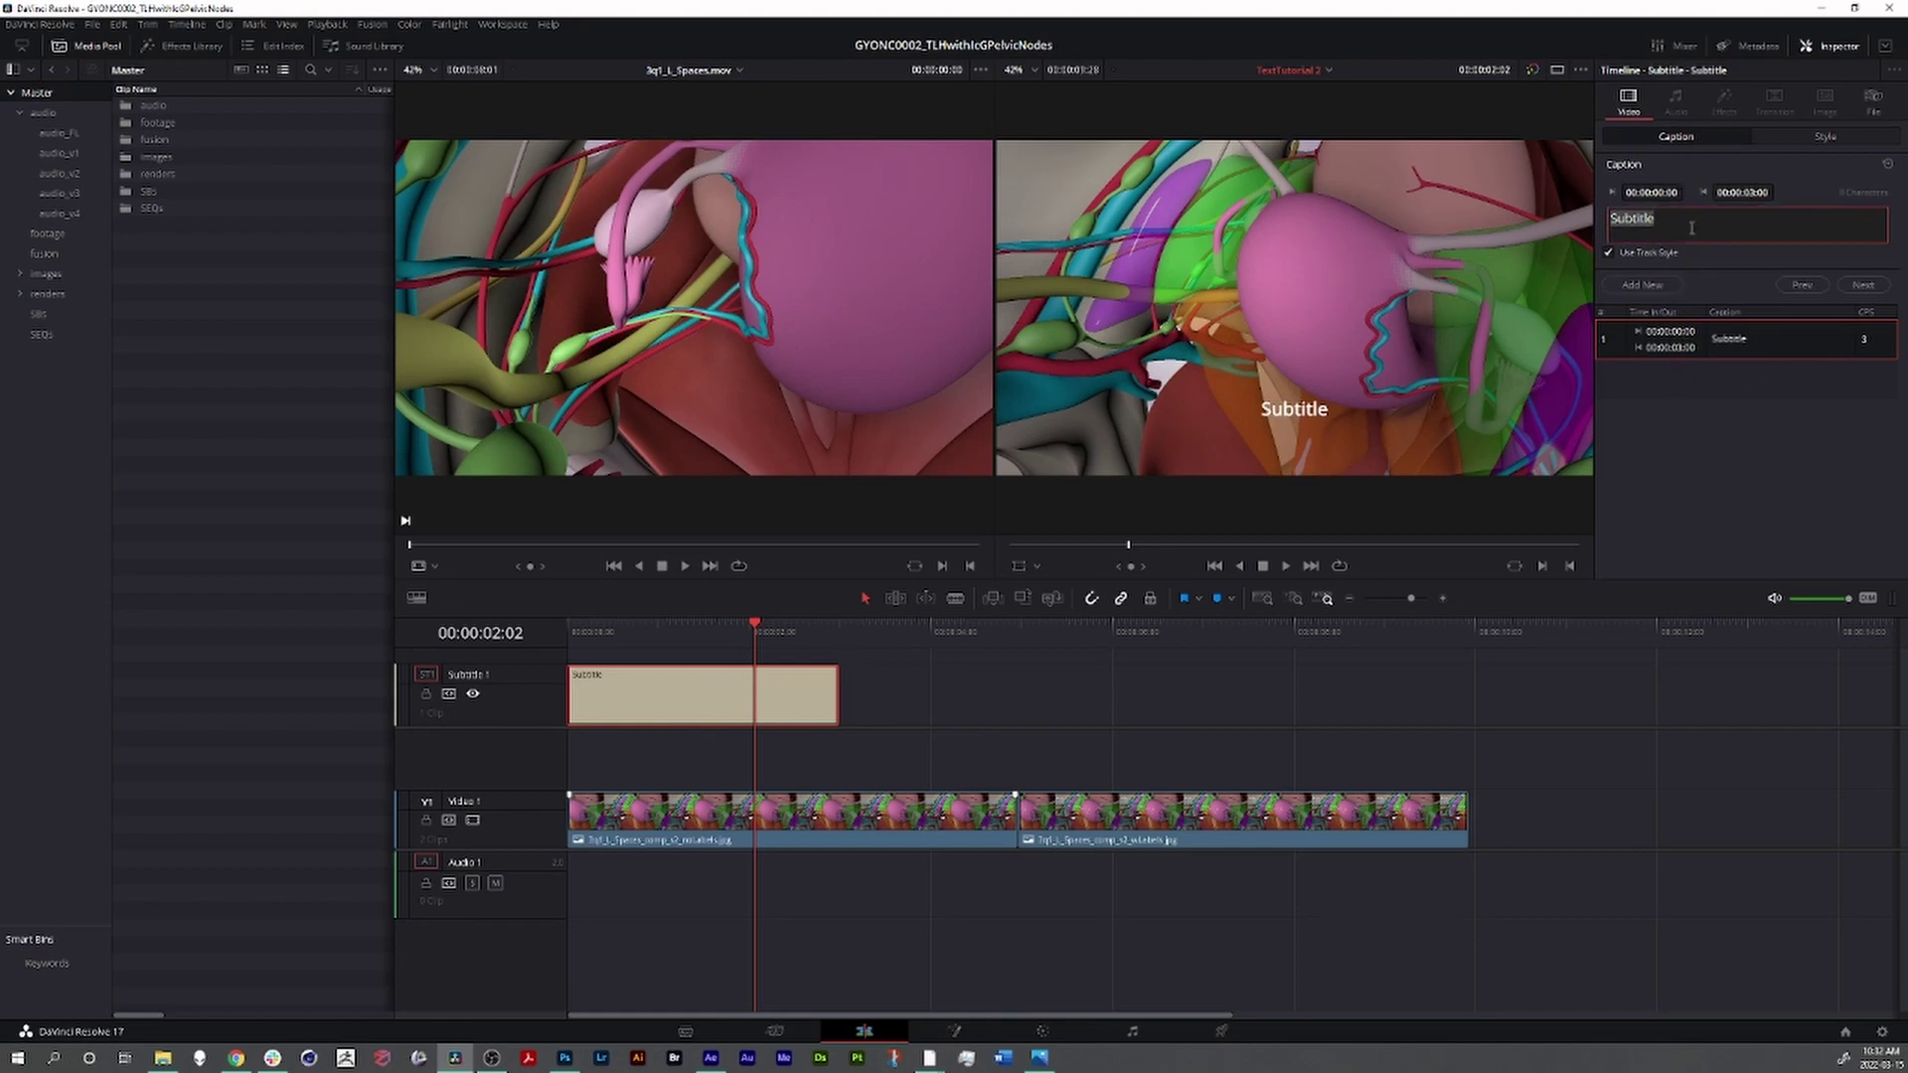
text(This is a)
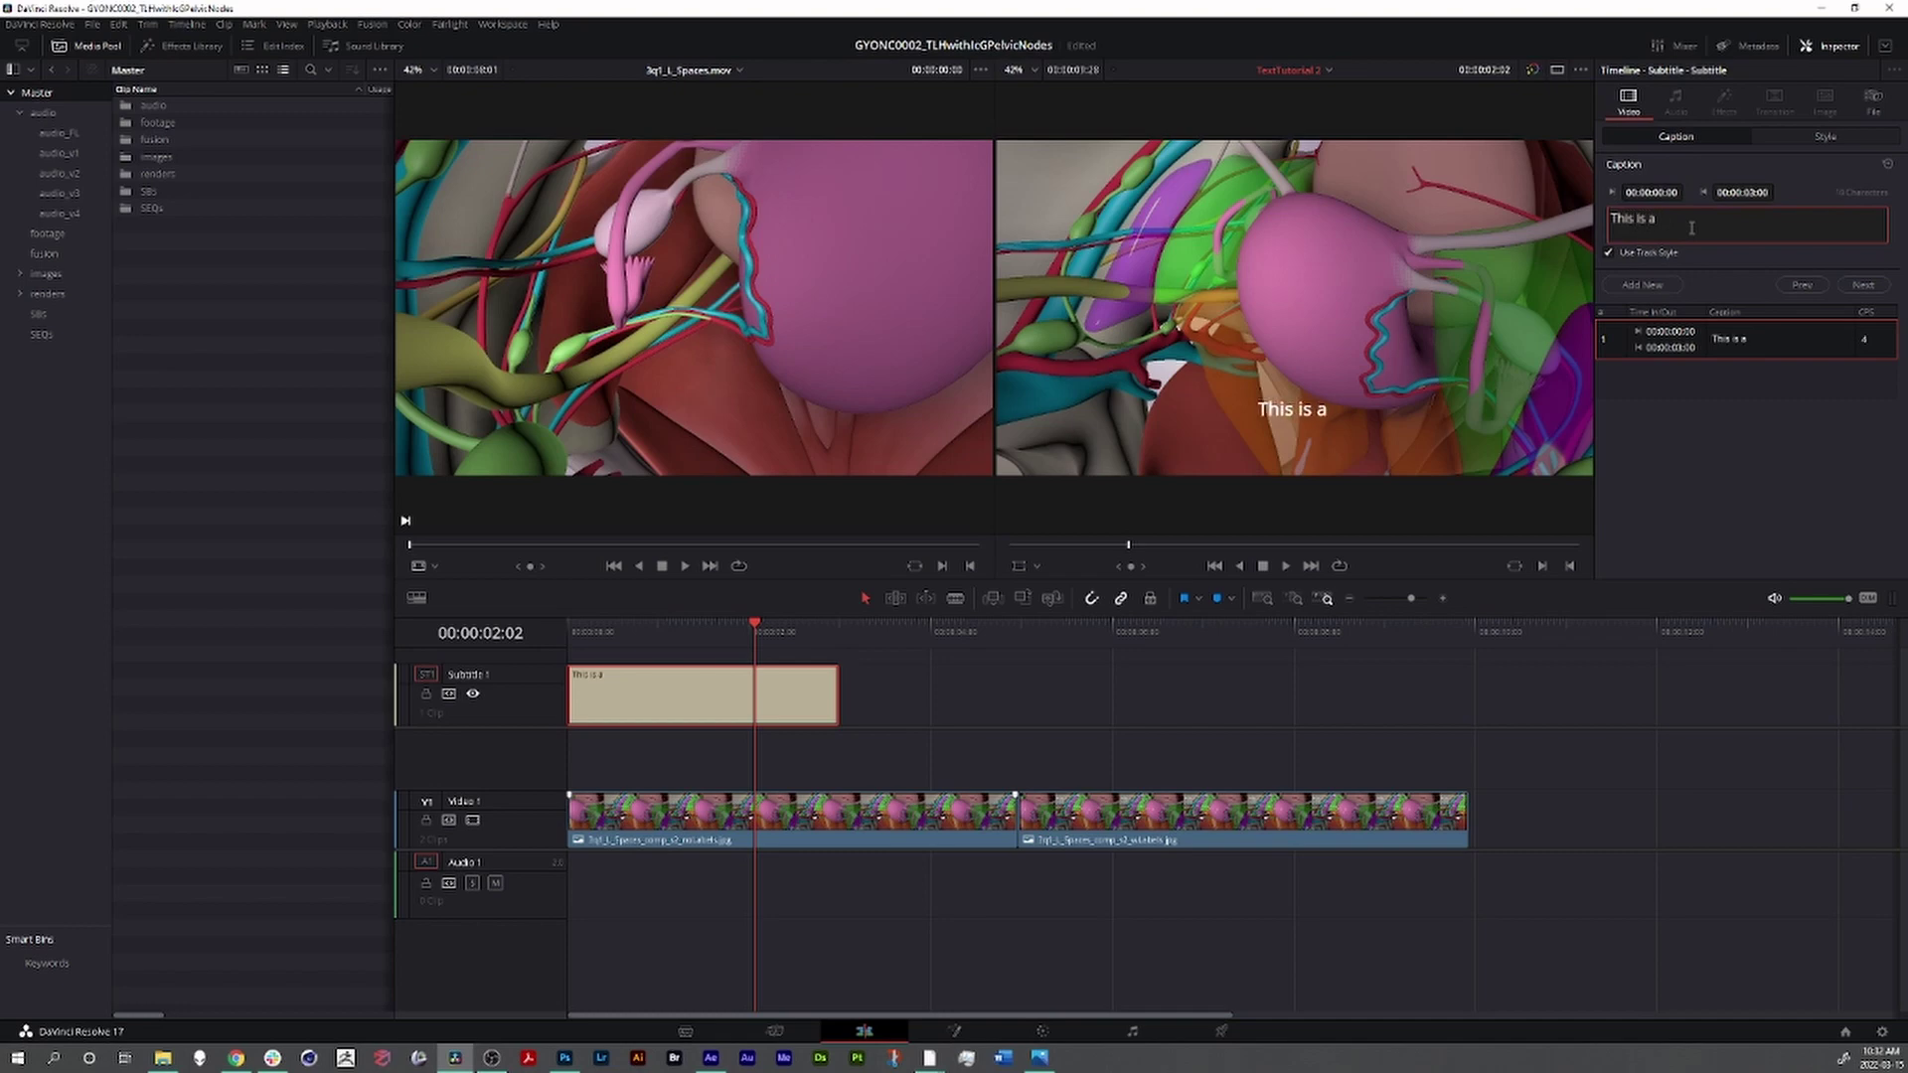
text( caption)
- Lower the caption and make it centre-aligned PT Serif at size 48
click(1808, 139)
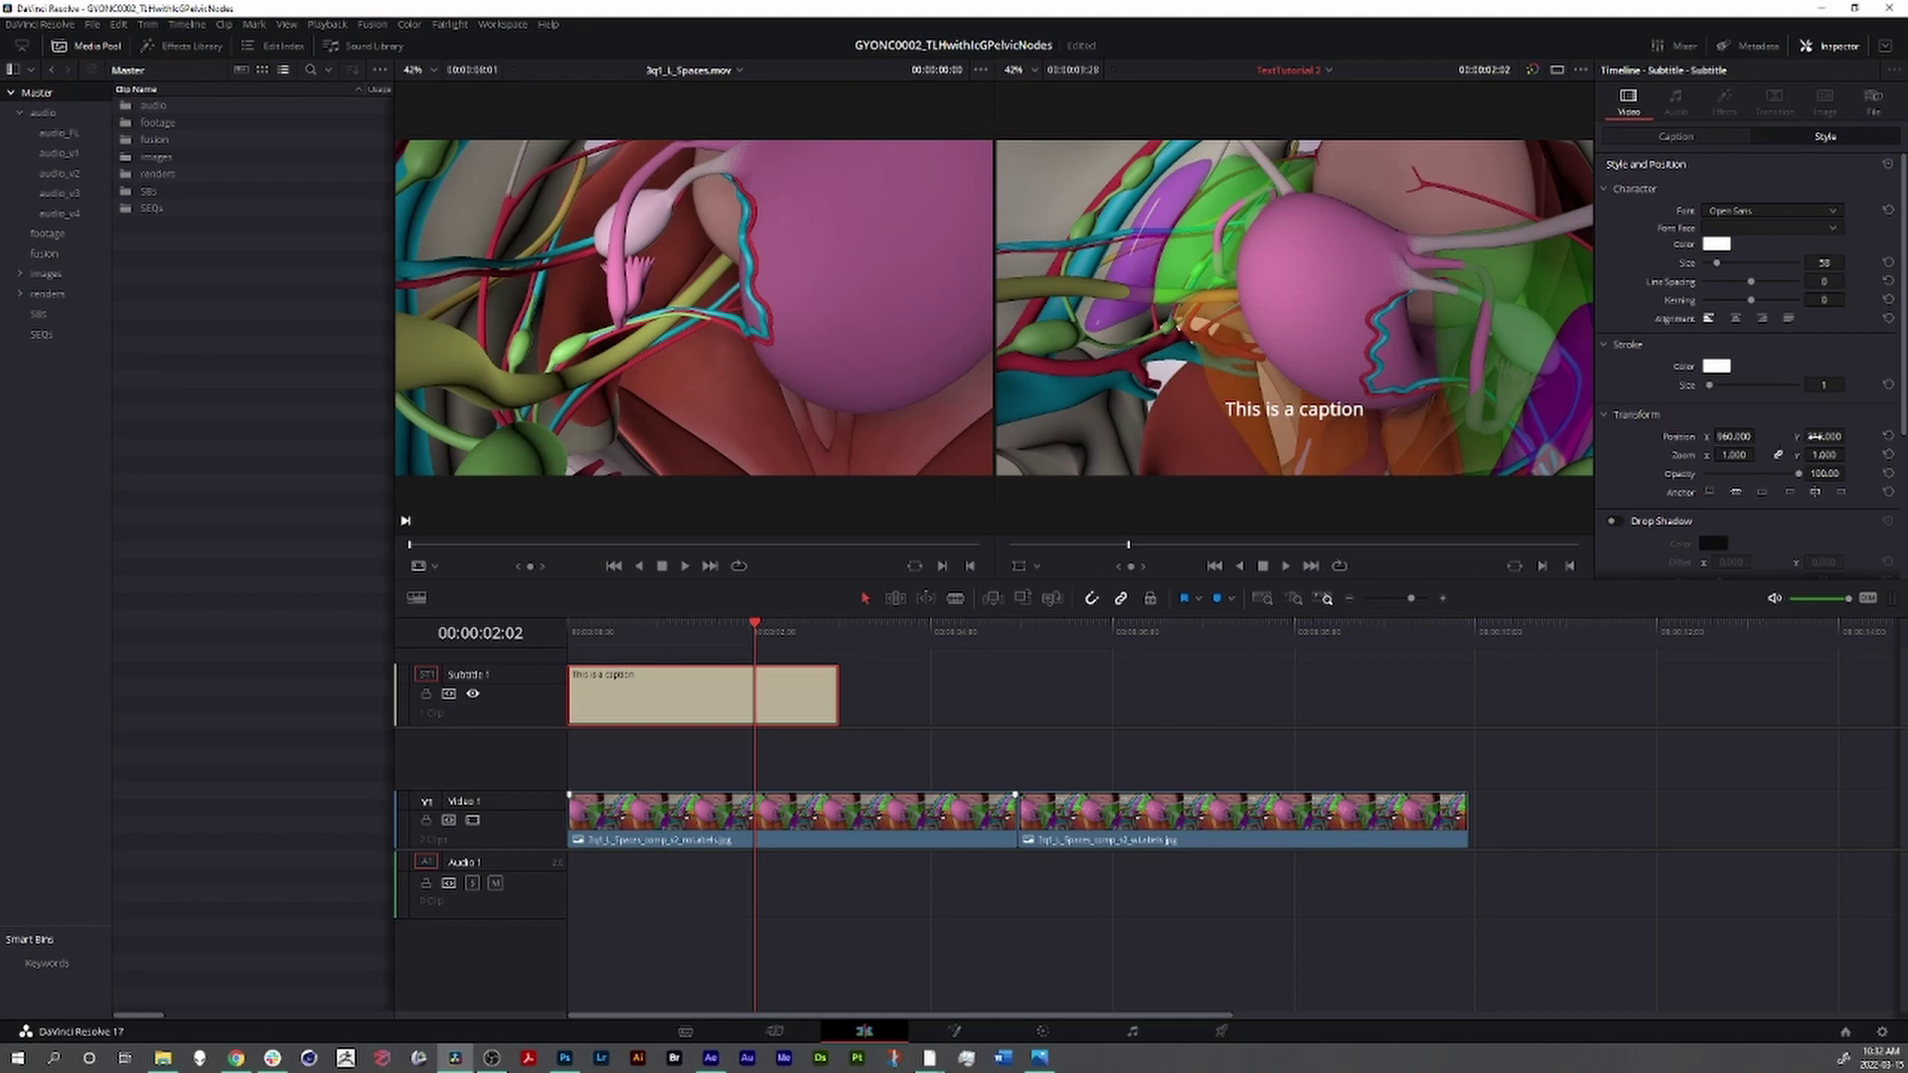
drag(1821, 437, 1779, 437)
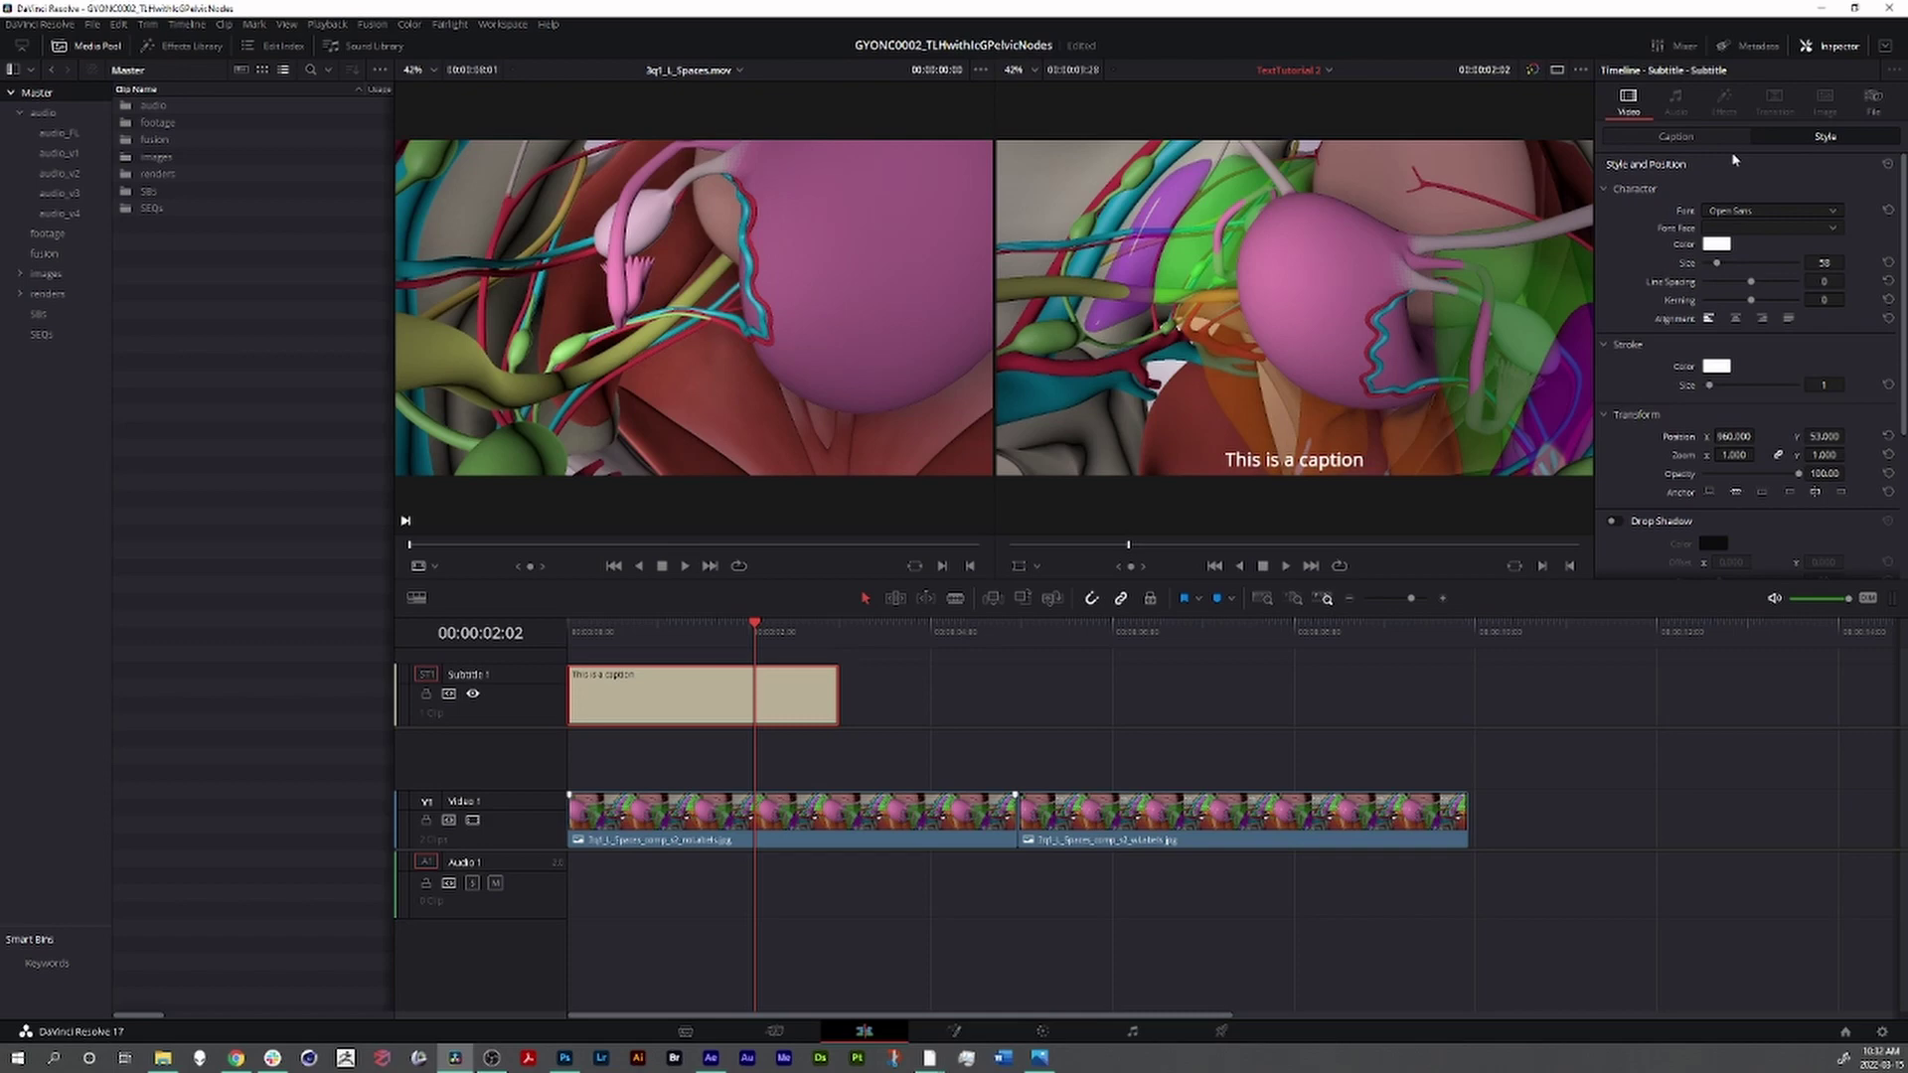
click(1769, 210)
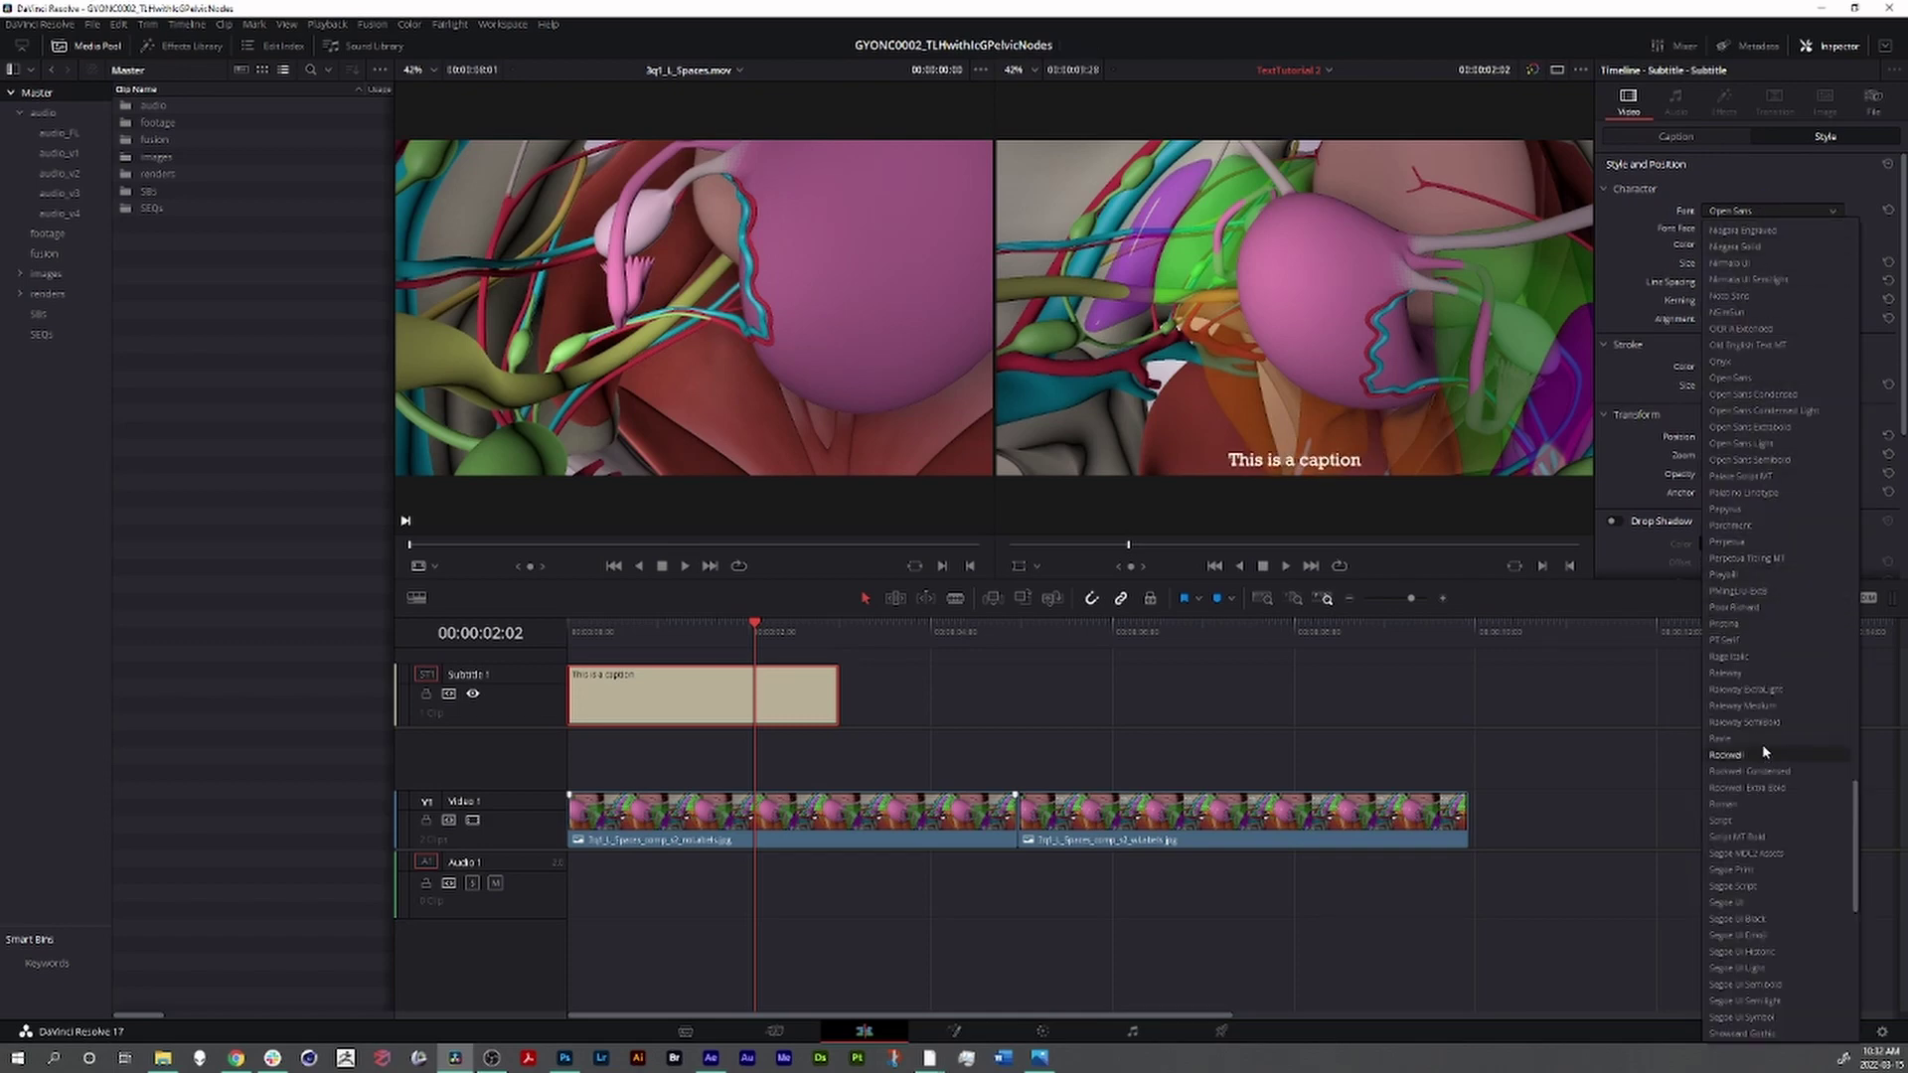
click(1736, 648)
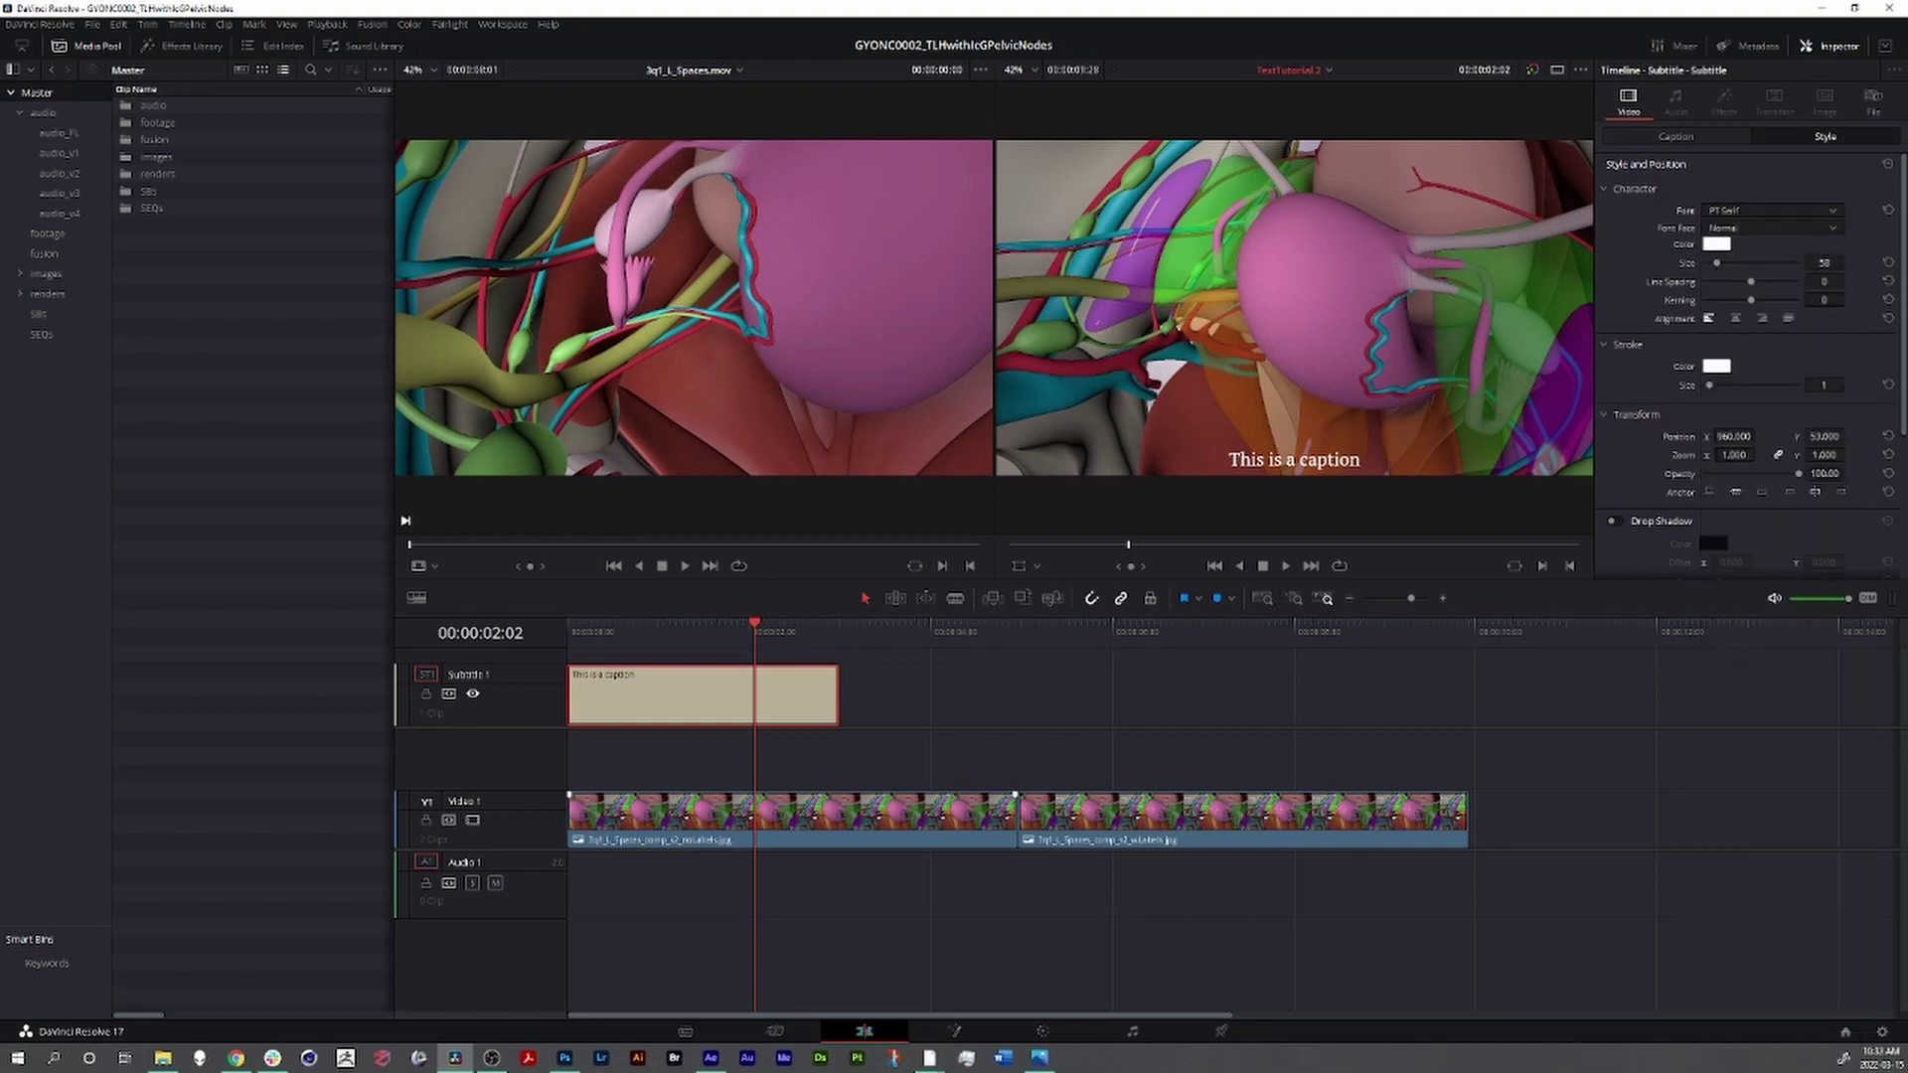
drag(1827, 263, 1799, 264)
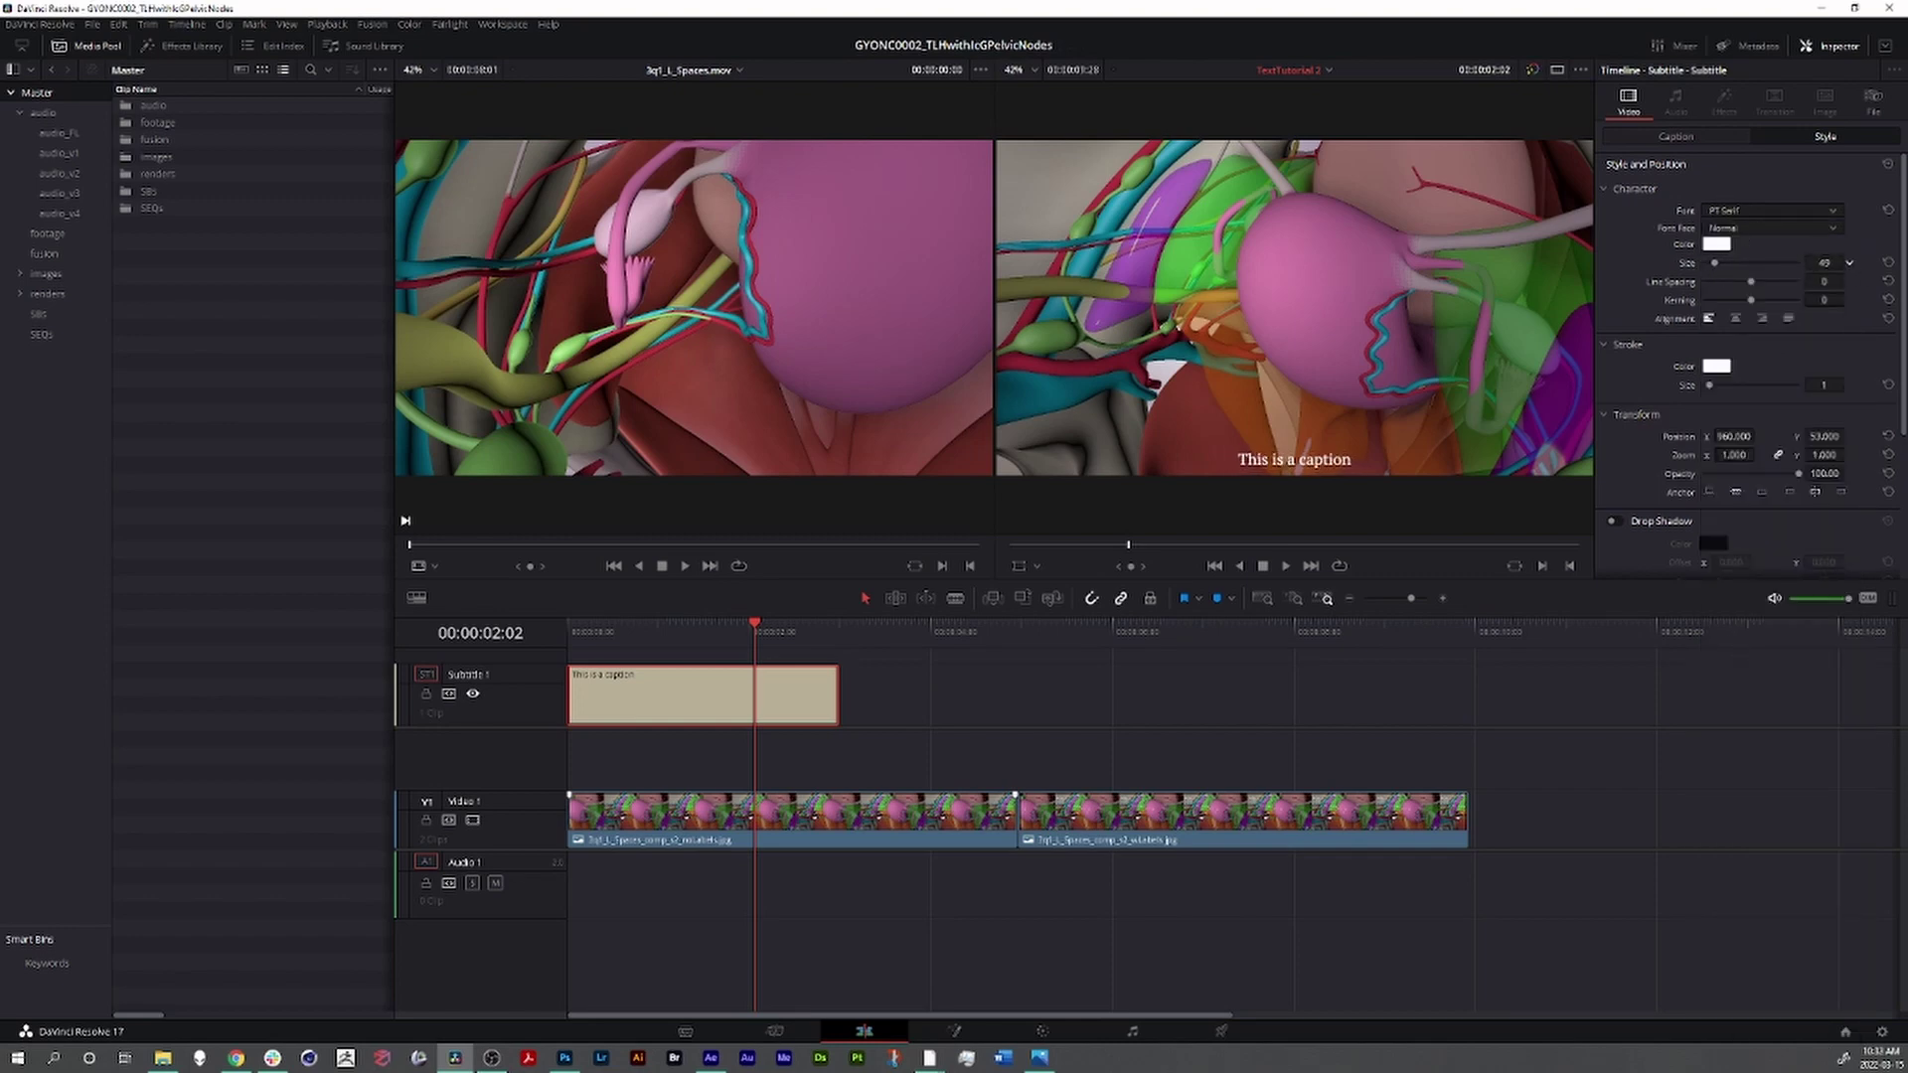
click(1737, 320)
- Enable the caption's drop shadow with offset 7, 1
scroll(1658, 502, down, 2)
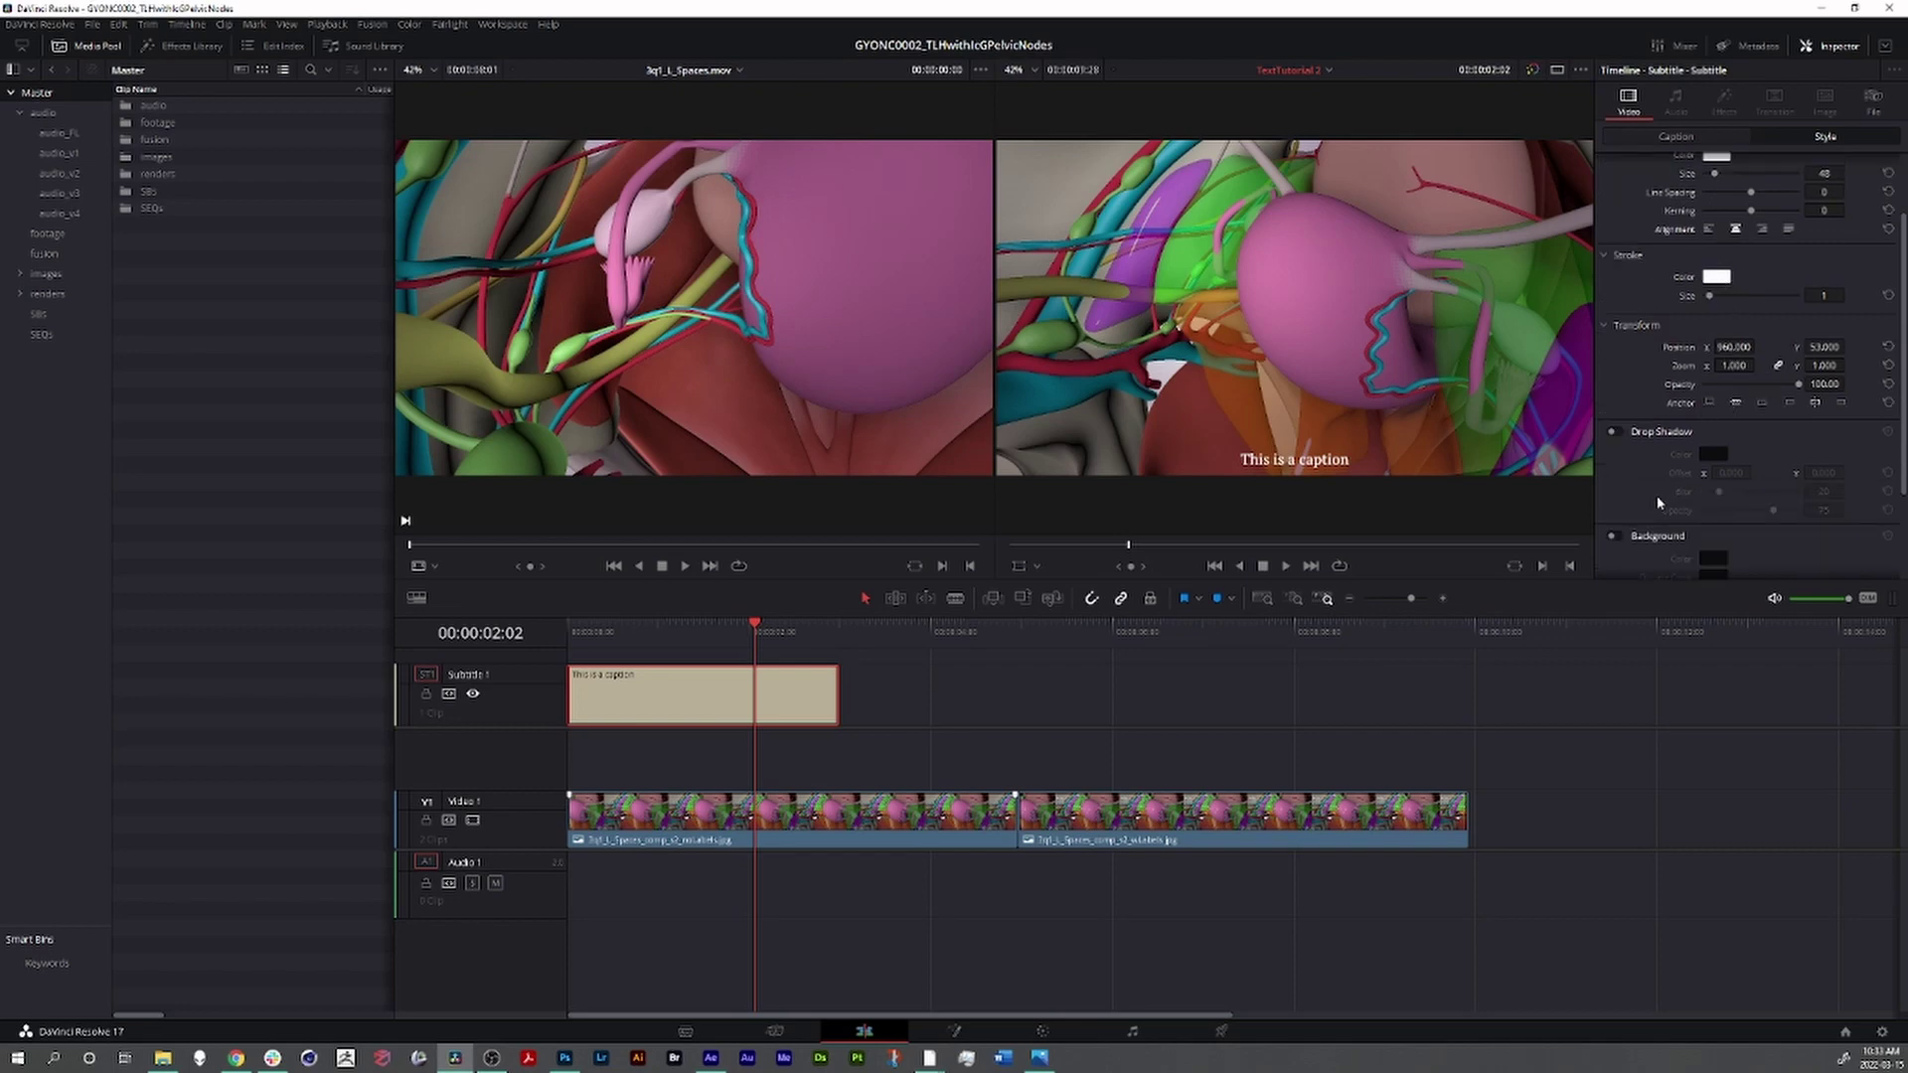
click(1613, 432)
scroll(1347, 463, up, 1)
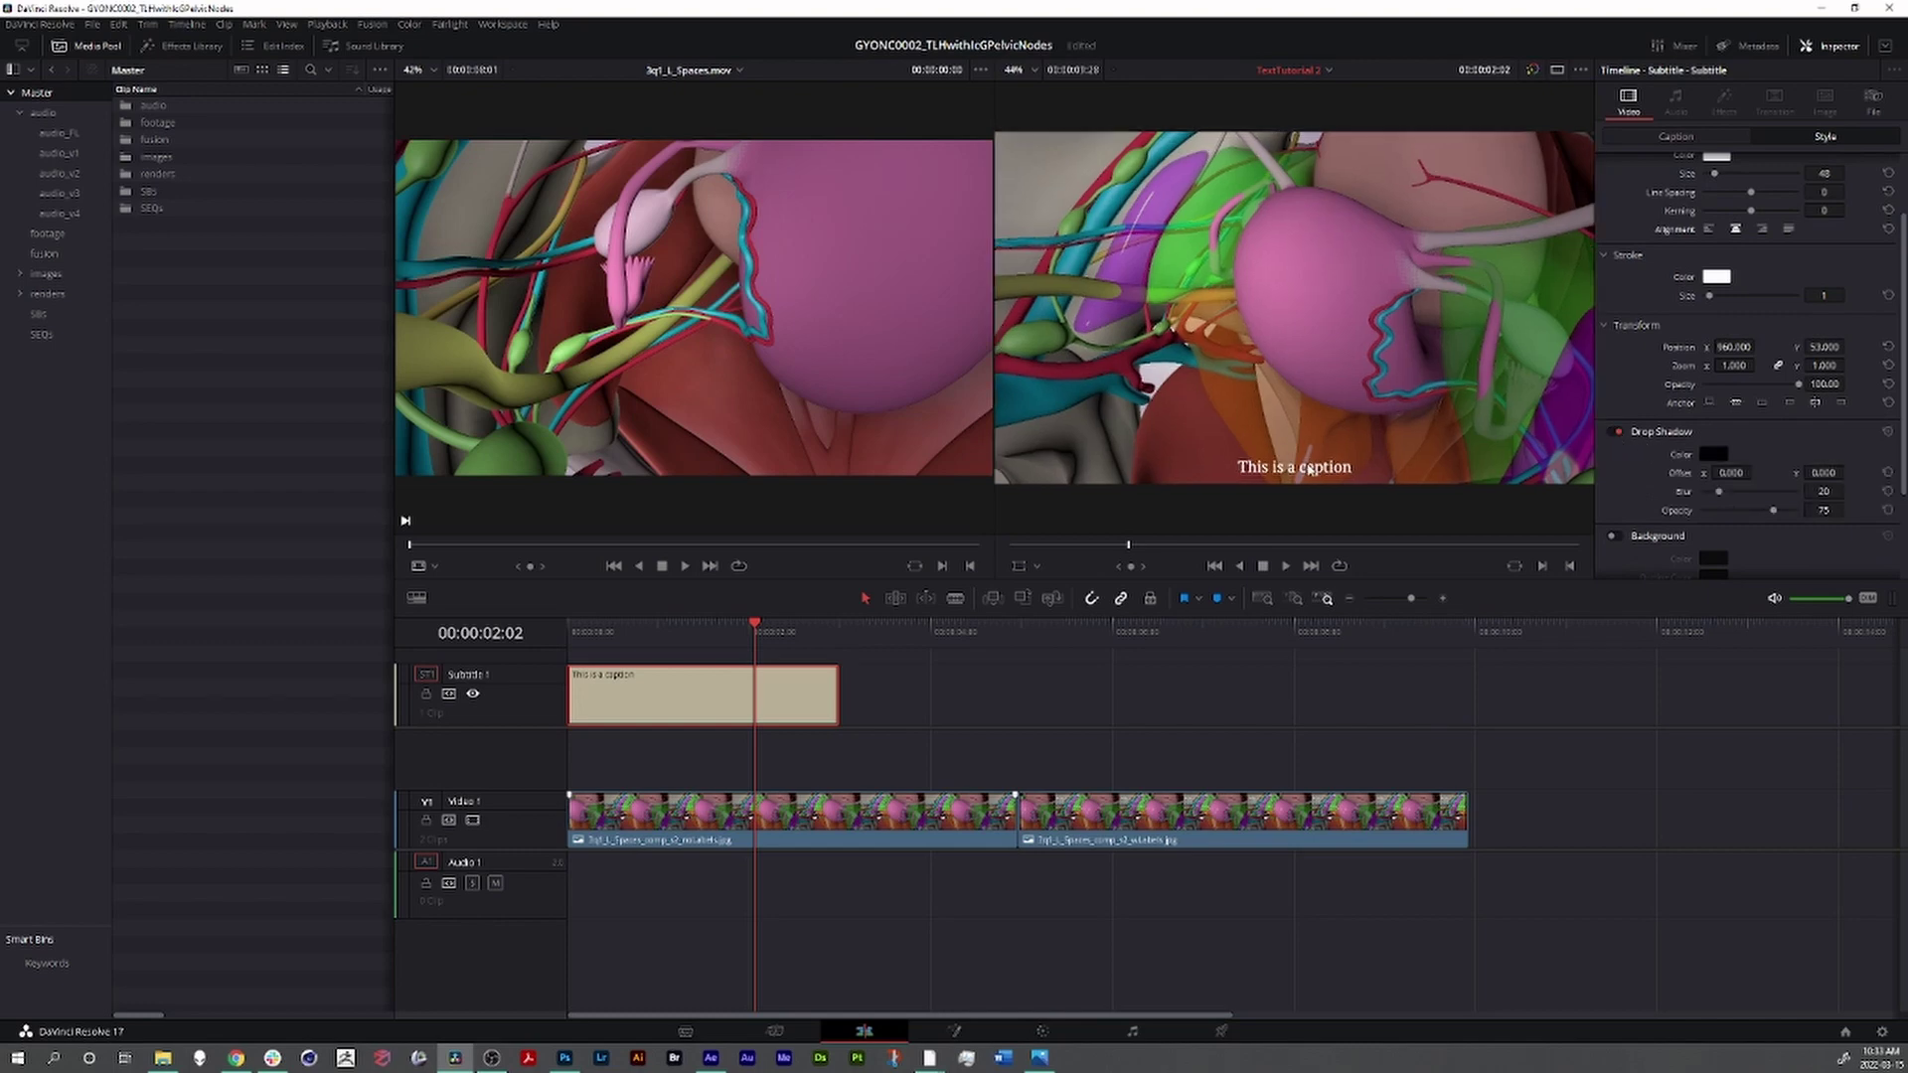
scroll(1311, 471, up, 1)
scroll(1320, 475, up, 1)
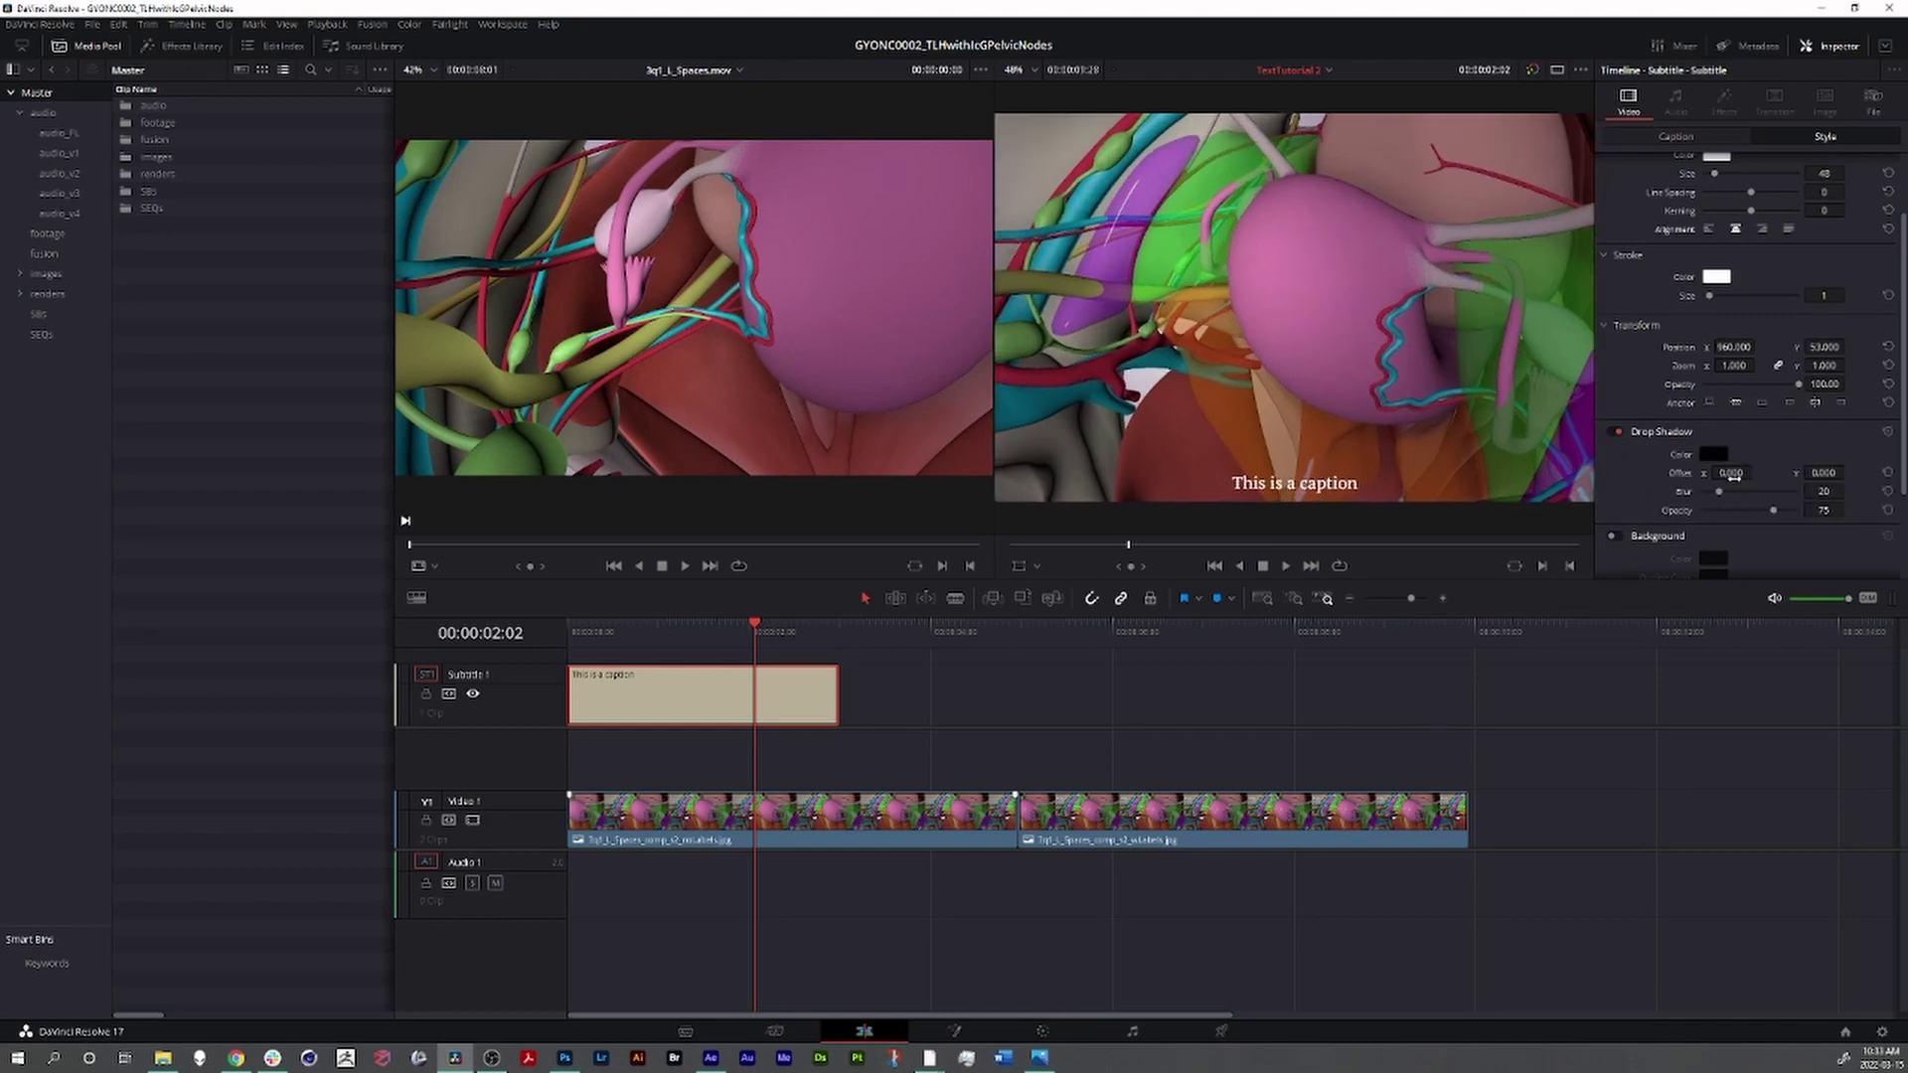
text(7)
key(Tab)
text(1)
scroll(1326, 493, down, 1)
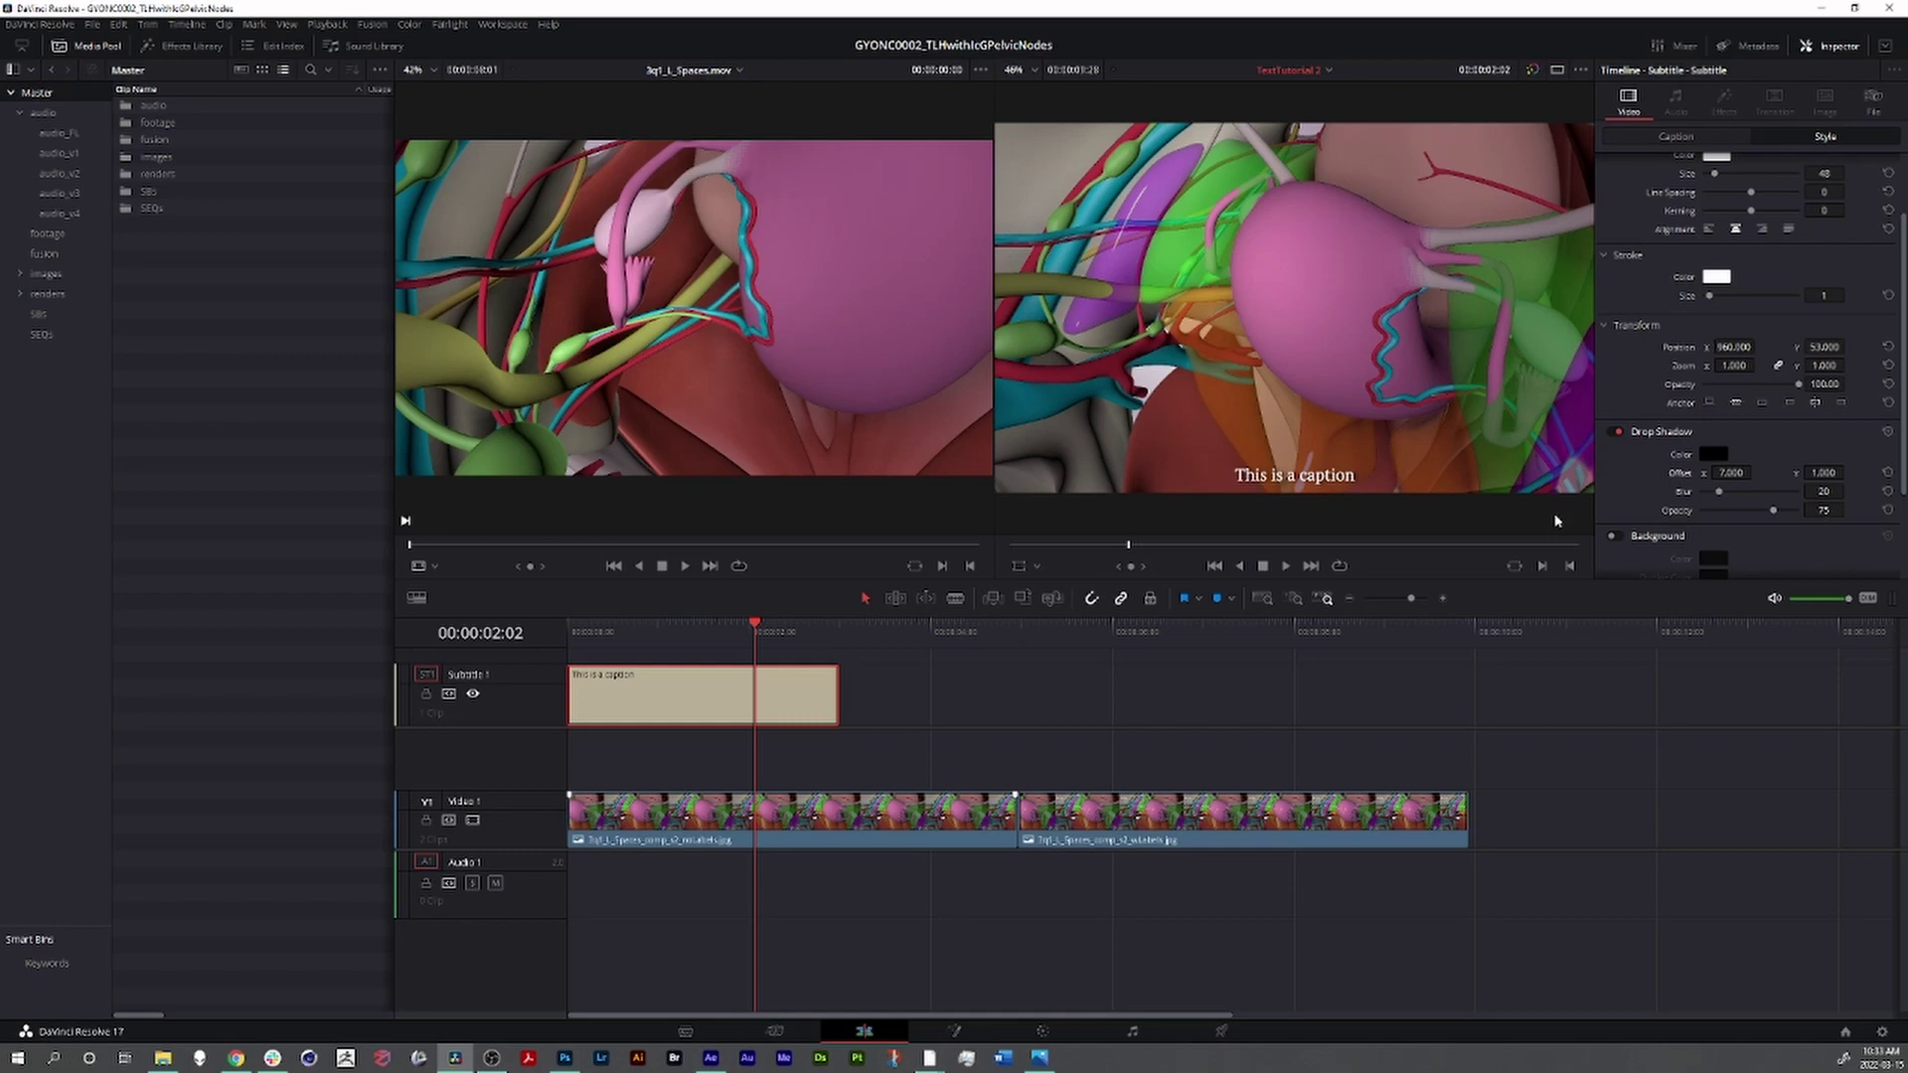
- Add a wide, taller, square-cornered background box at 30 opacity, saving the project
scroll(1637, 469, down, 2)
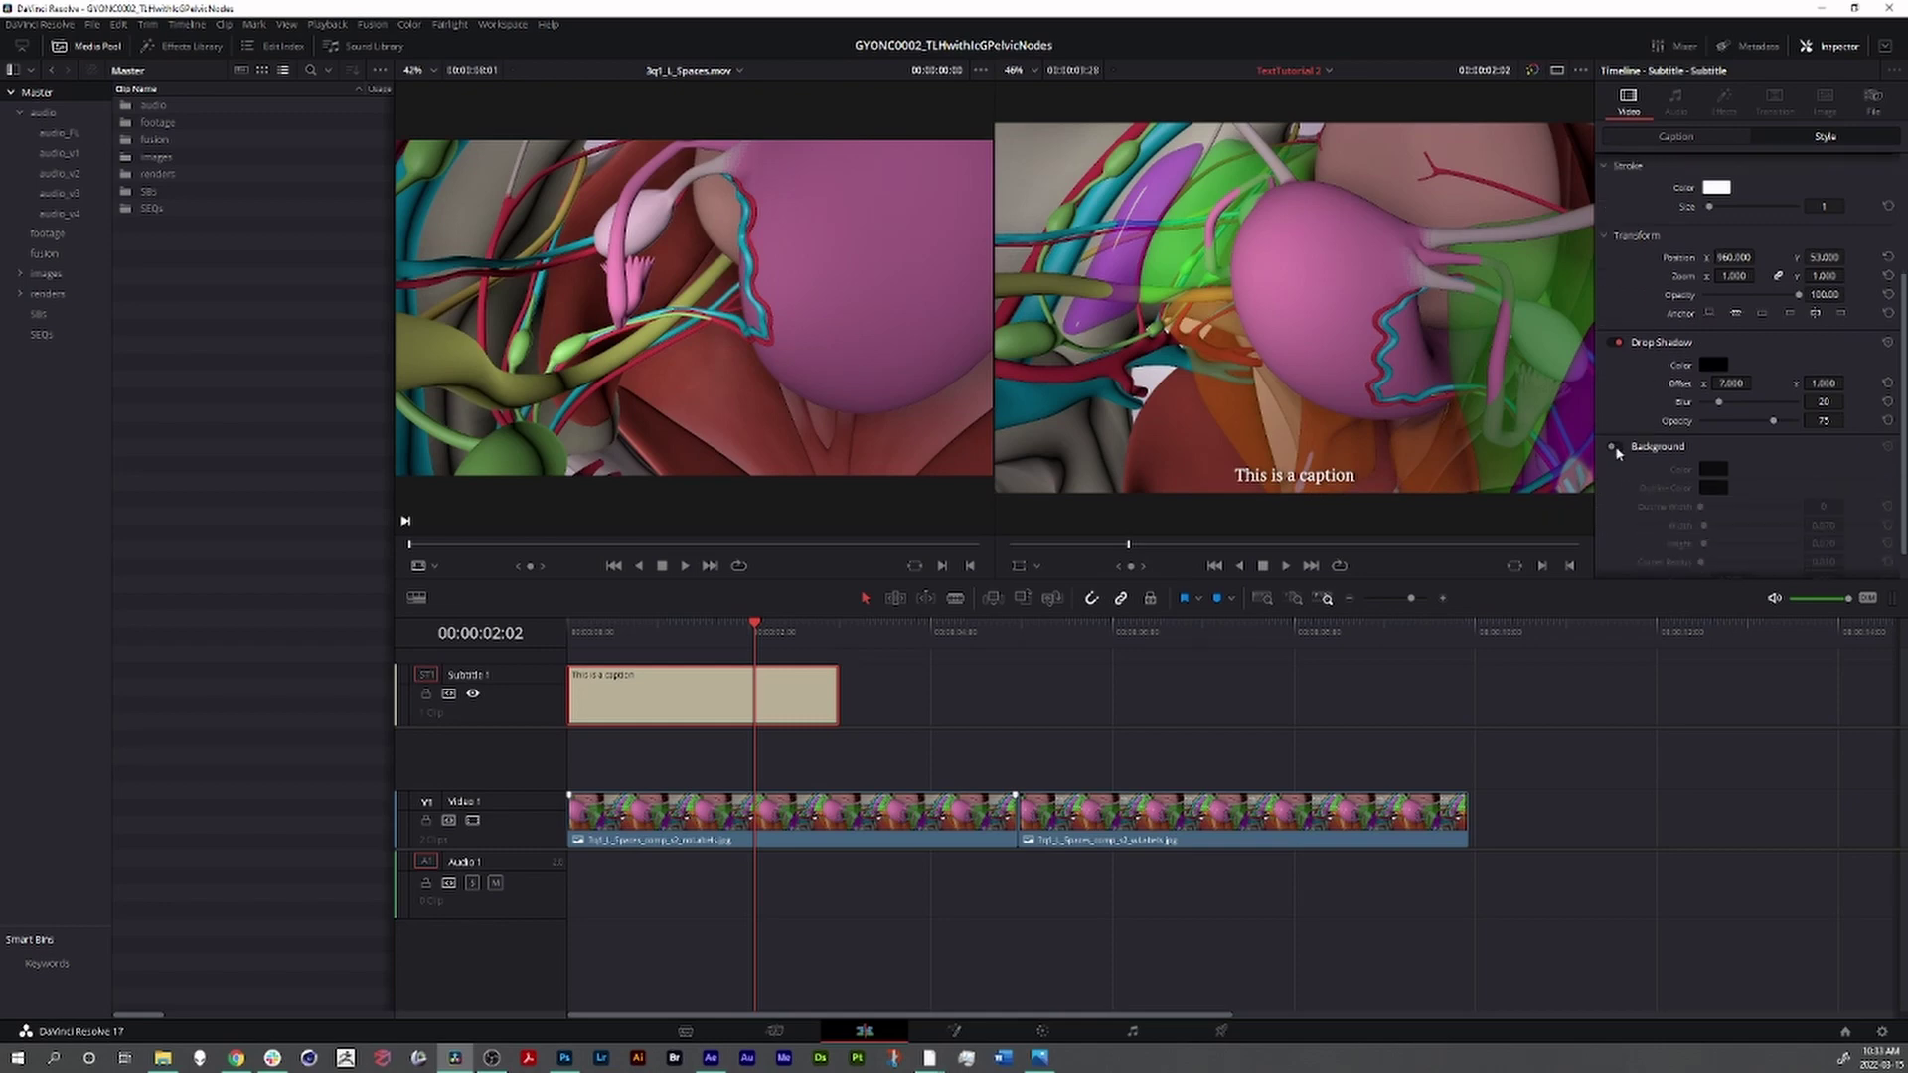
click(1614, 448)
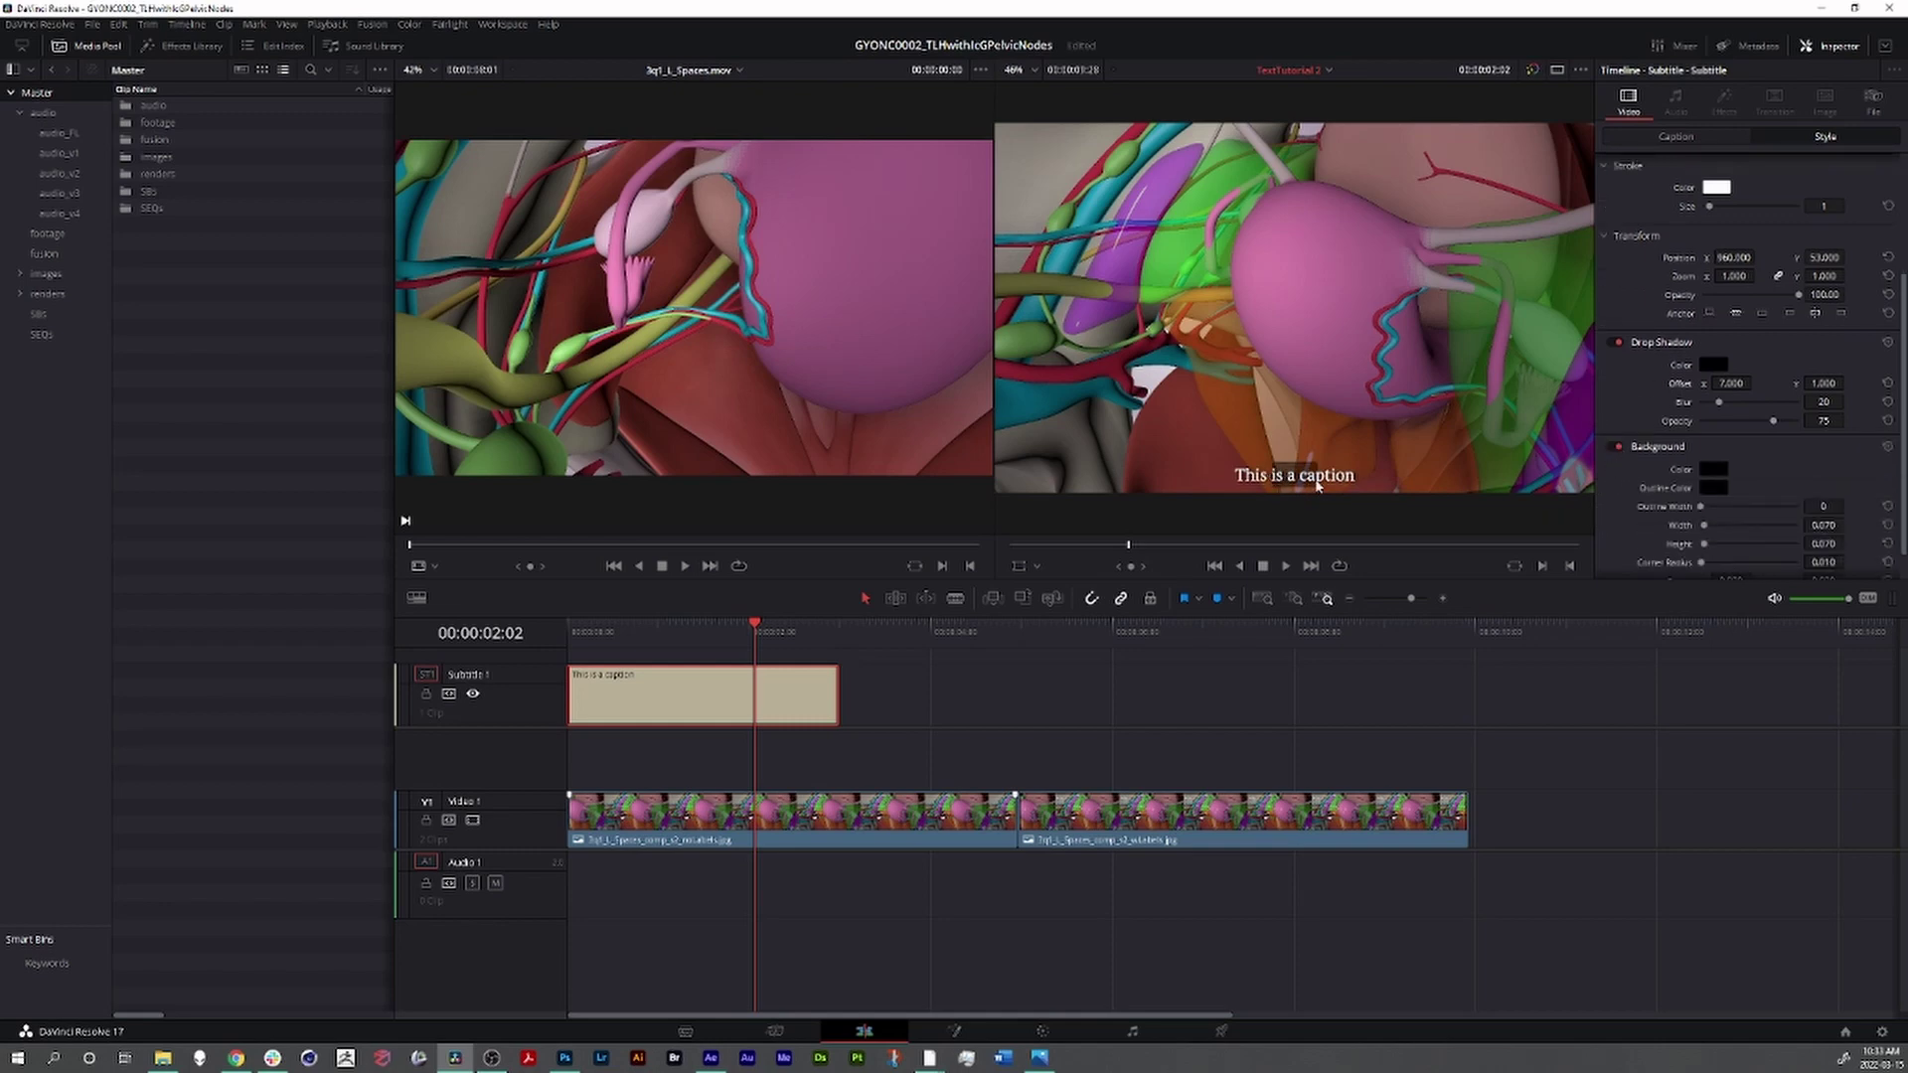
drag(1703, 525, 1746, 526)
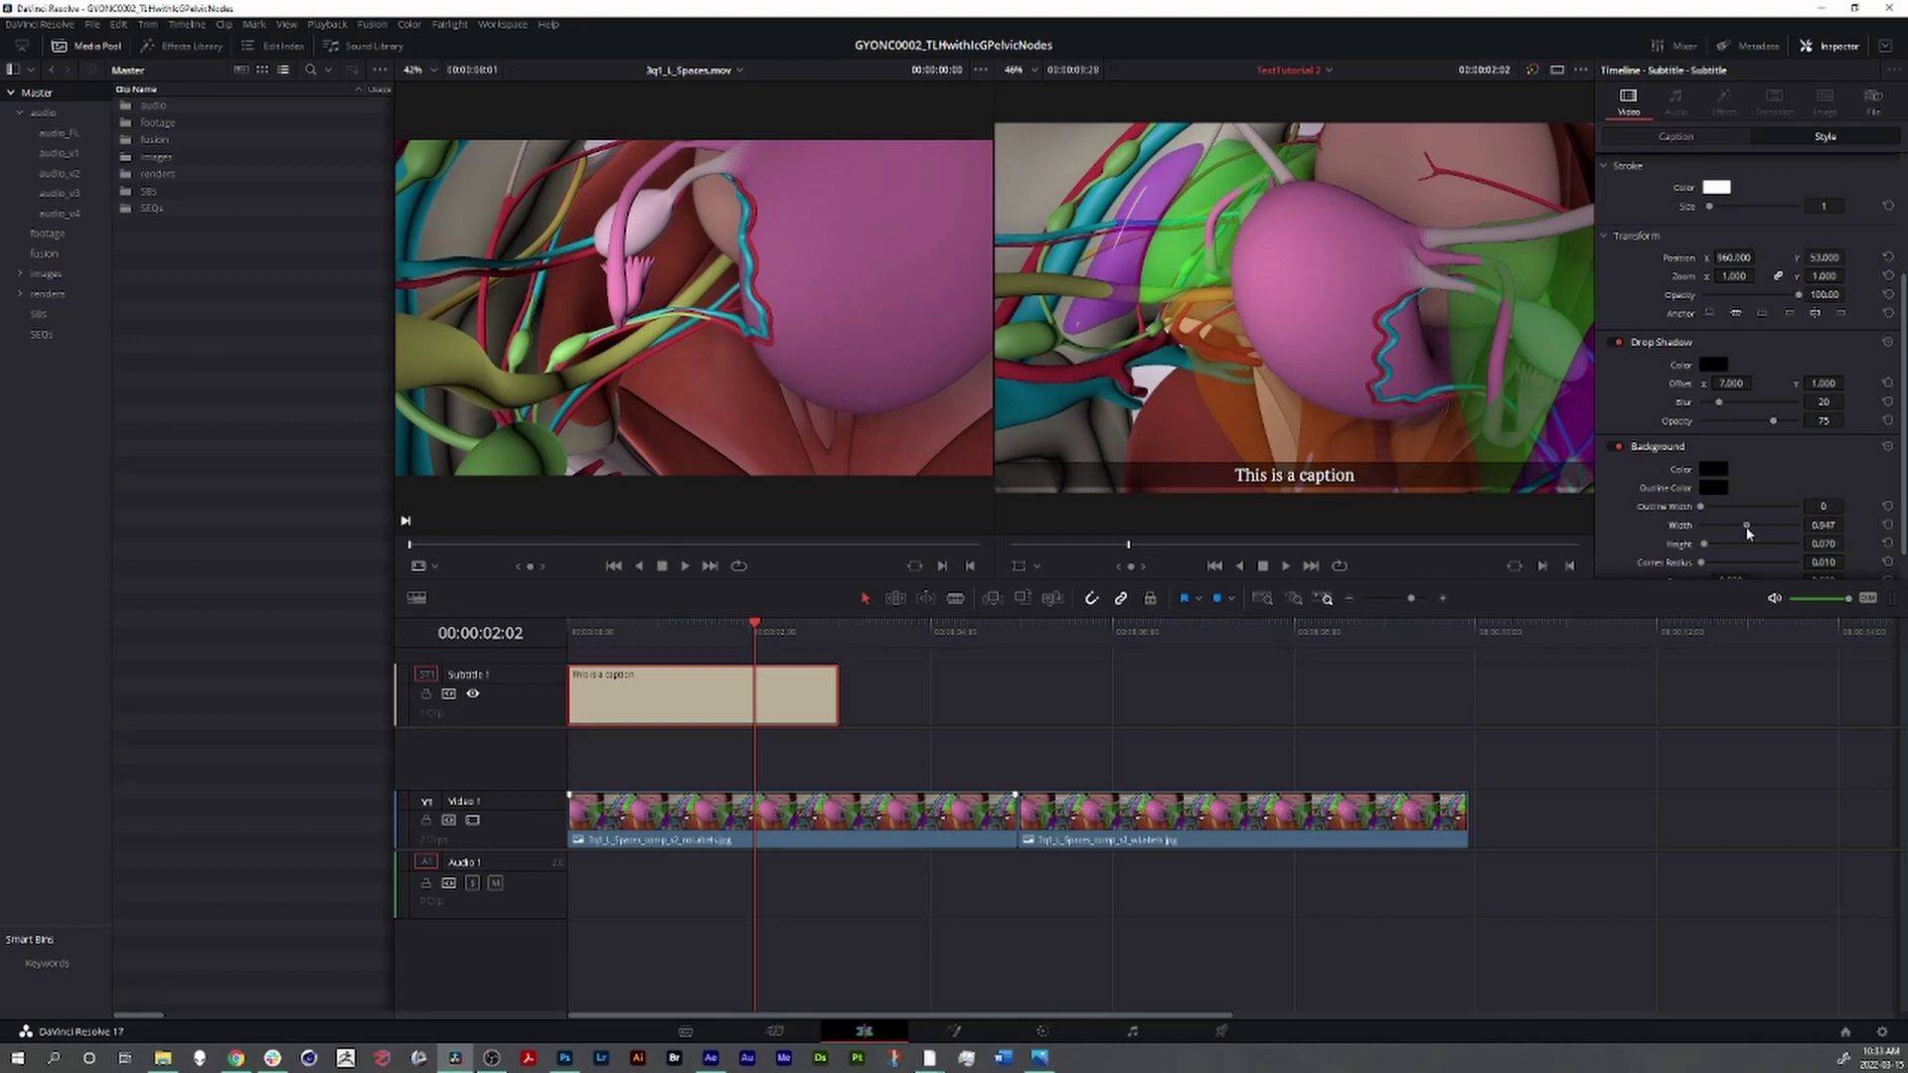
drag(1704, 544, 1707, 549)
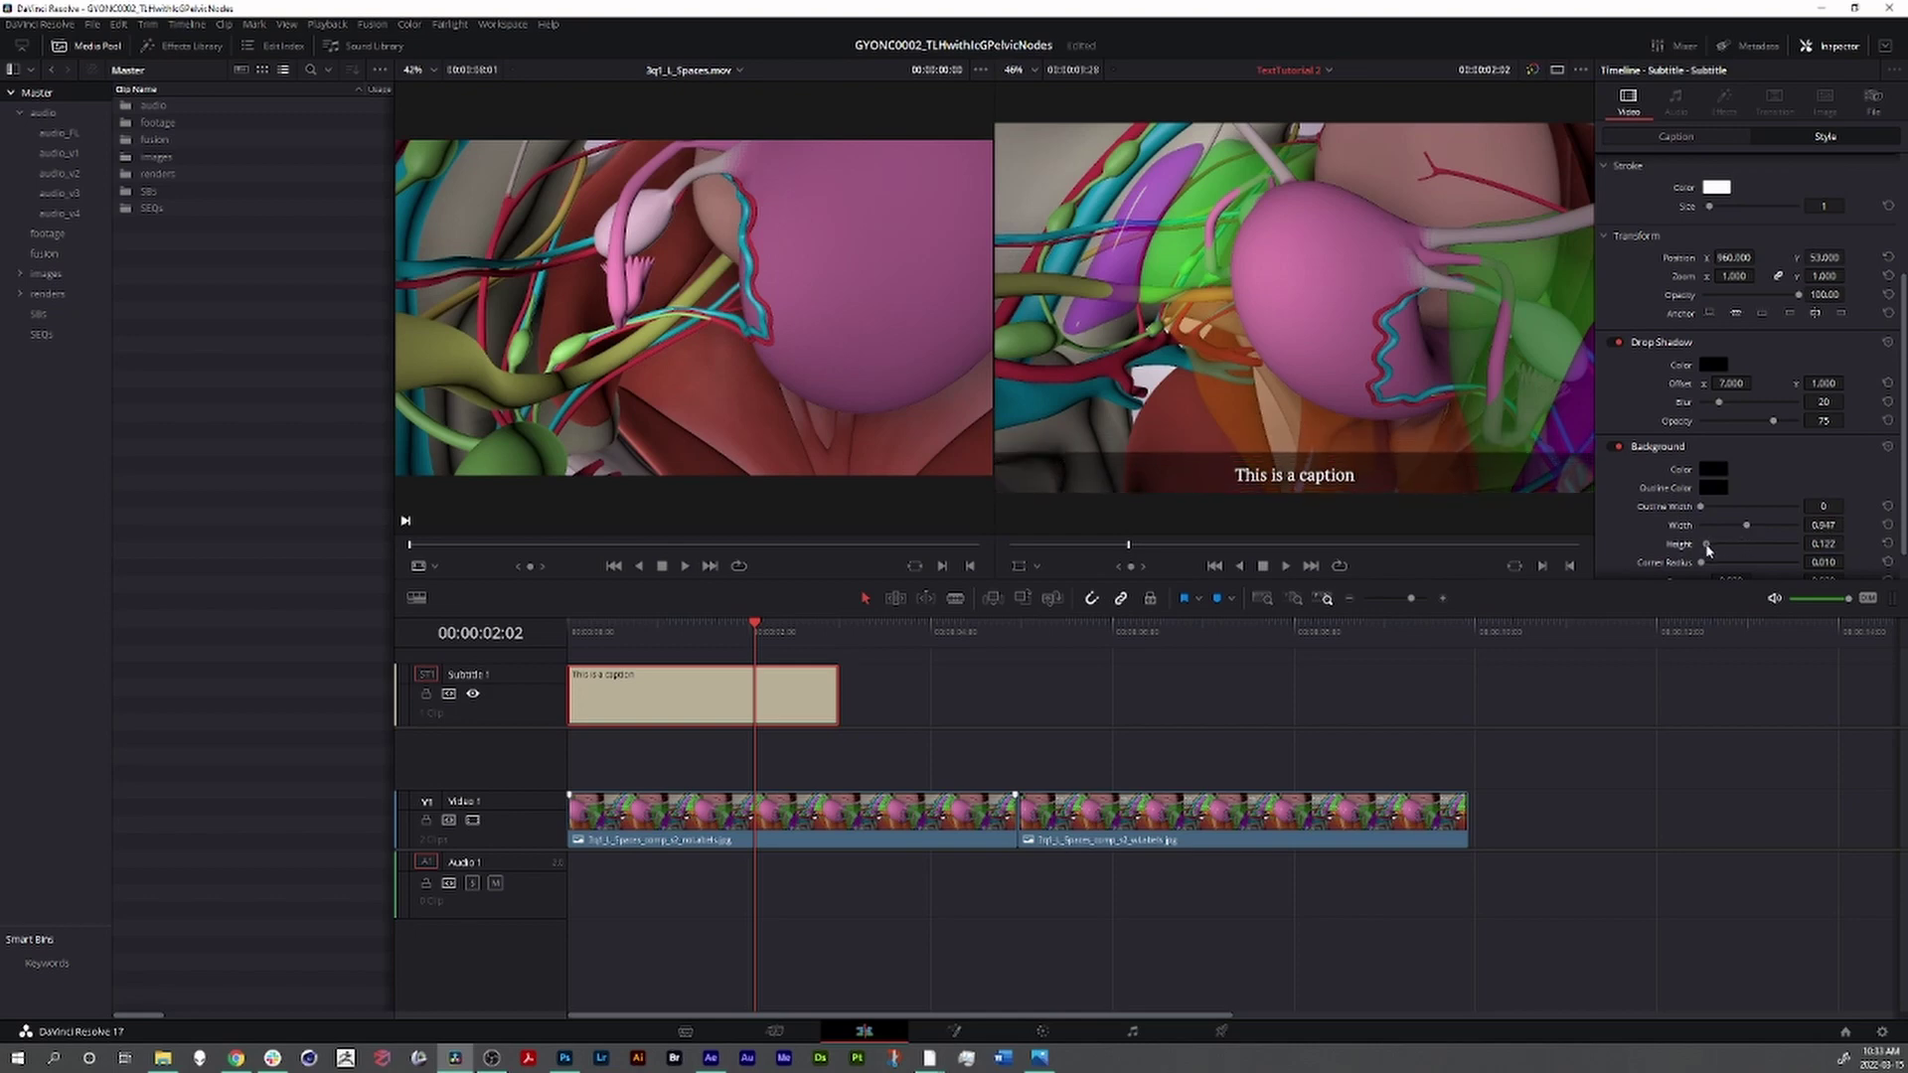
scroll(1707, 547, down, 1)
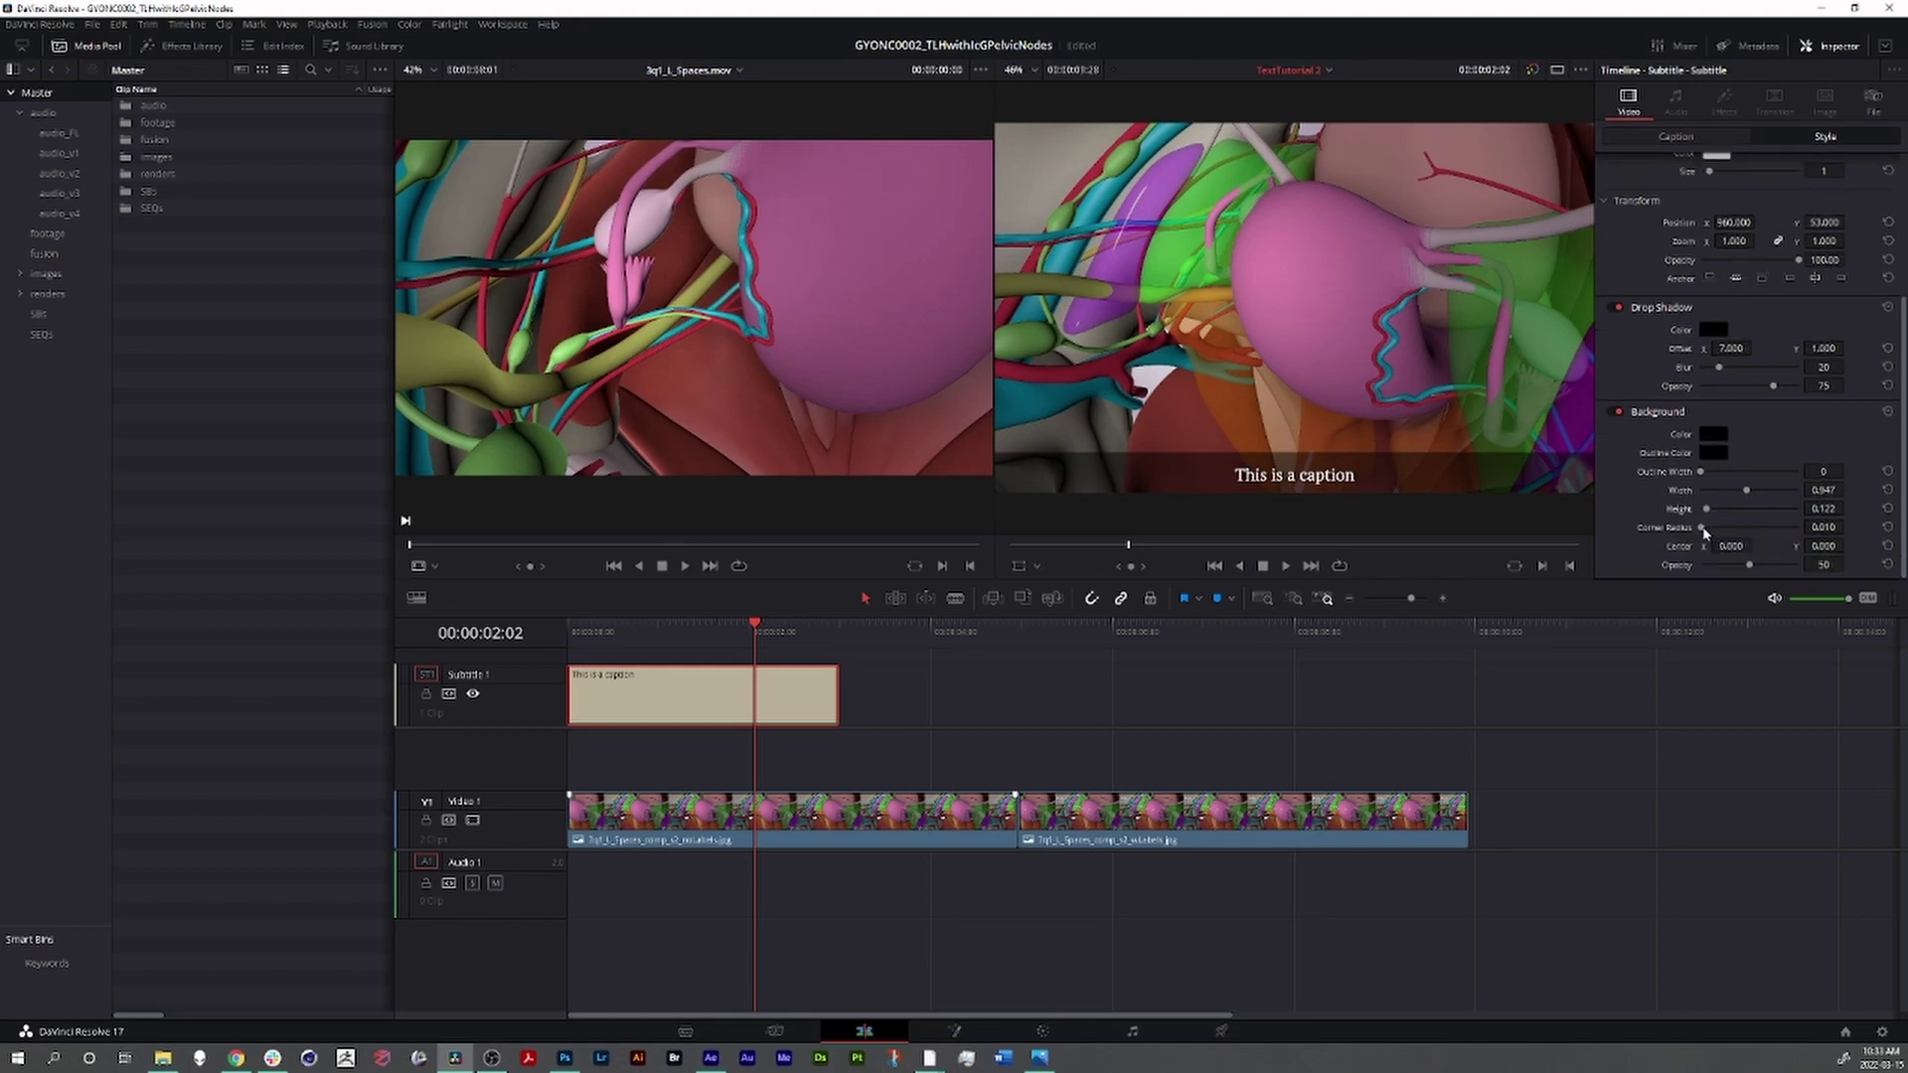
drag(1703, 531, 1631, 534)
key(ctrl+s)
drag(1750, 567, 1729, 570)
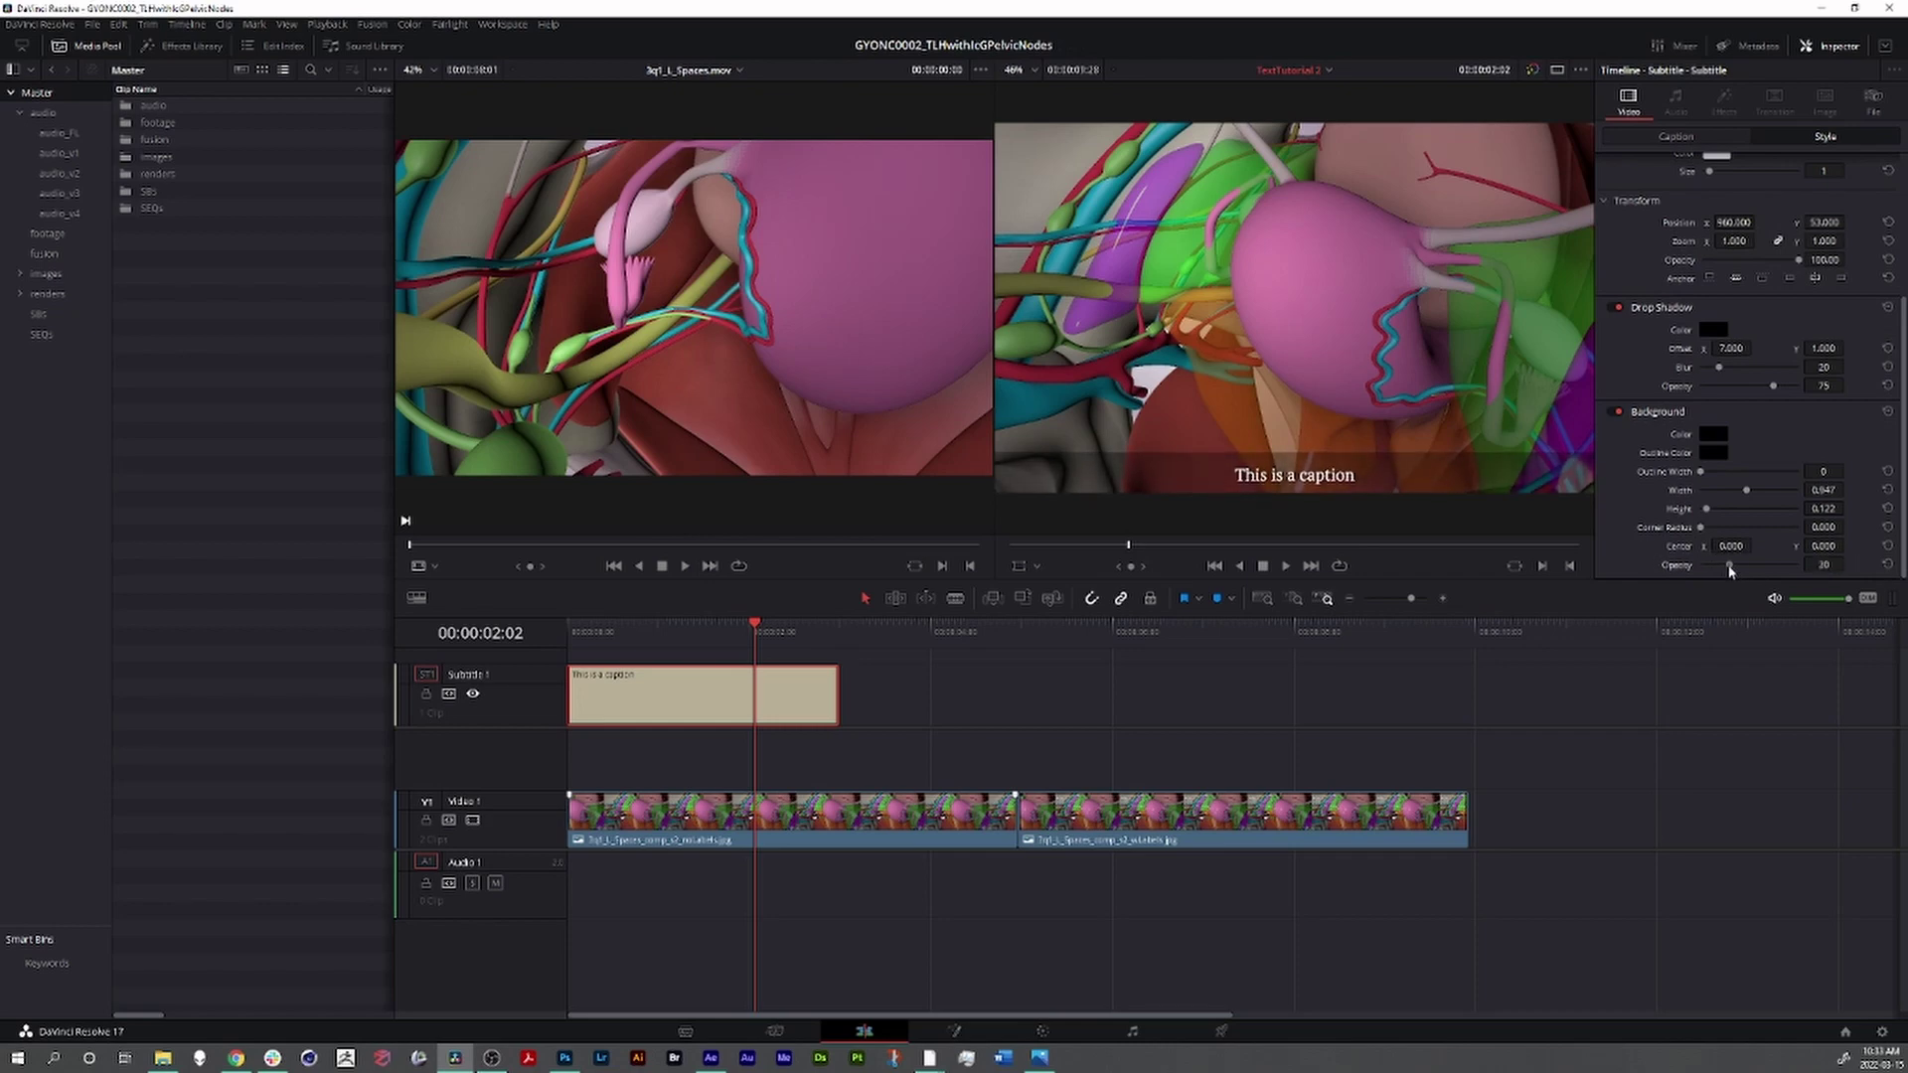
- Set the caption's vertical position to 42
scroll(1712, 328, up, 2)
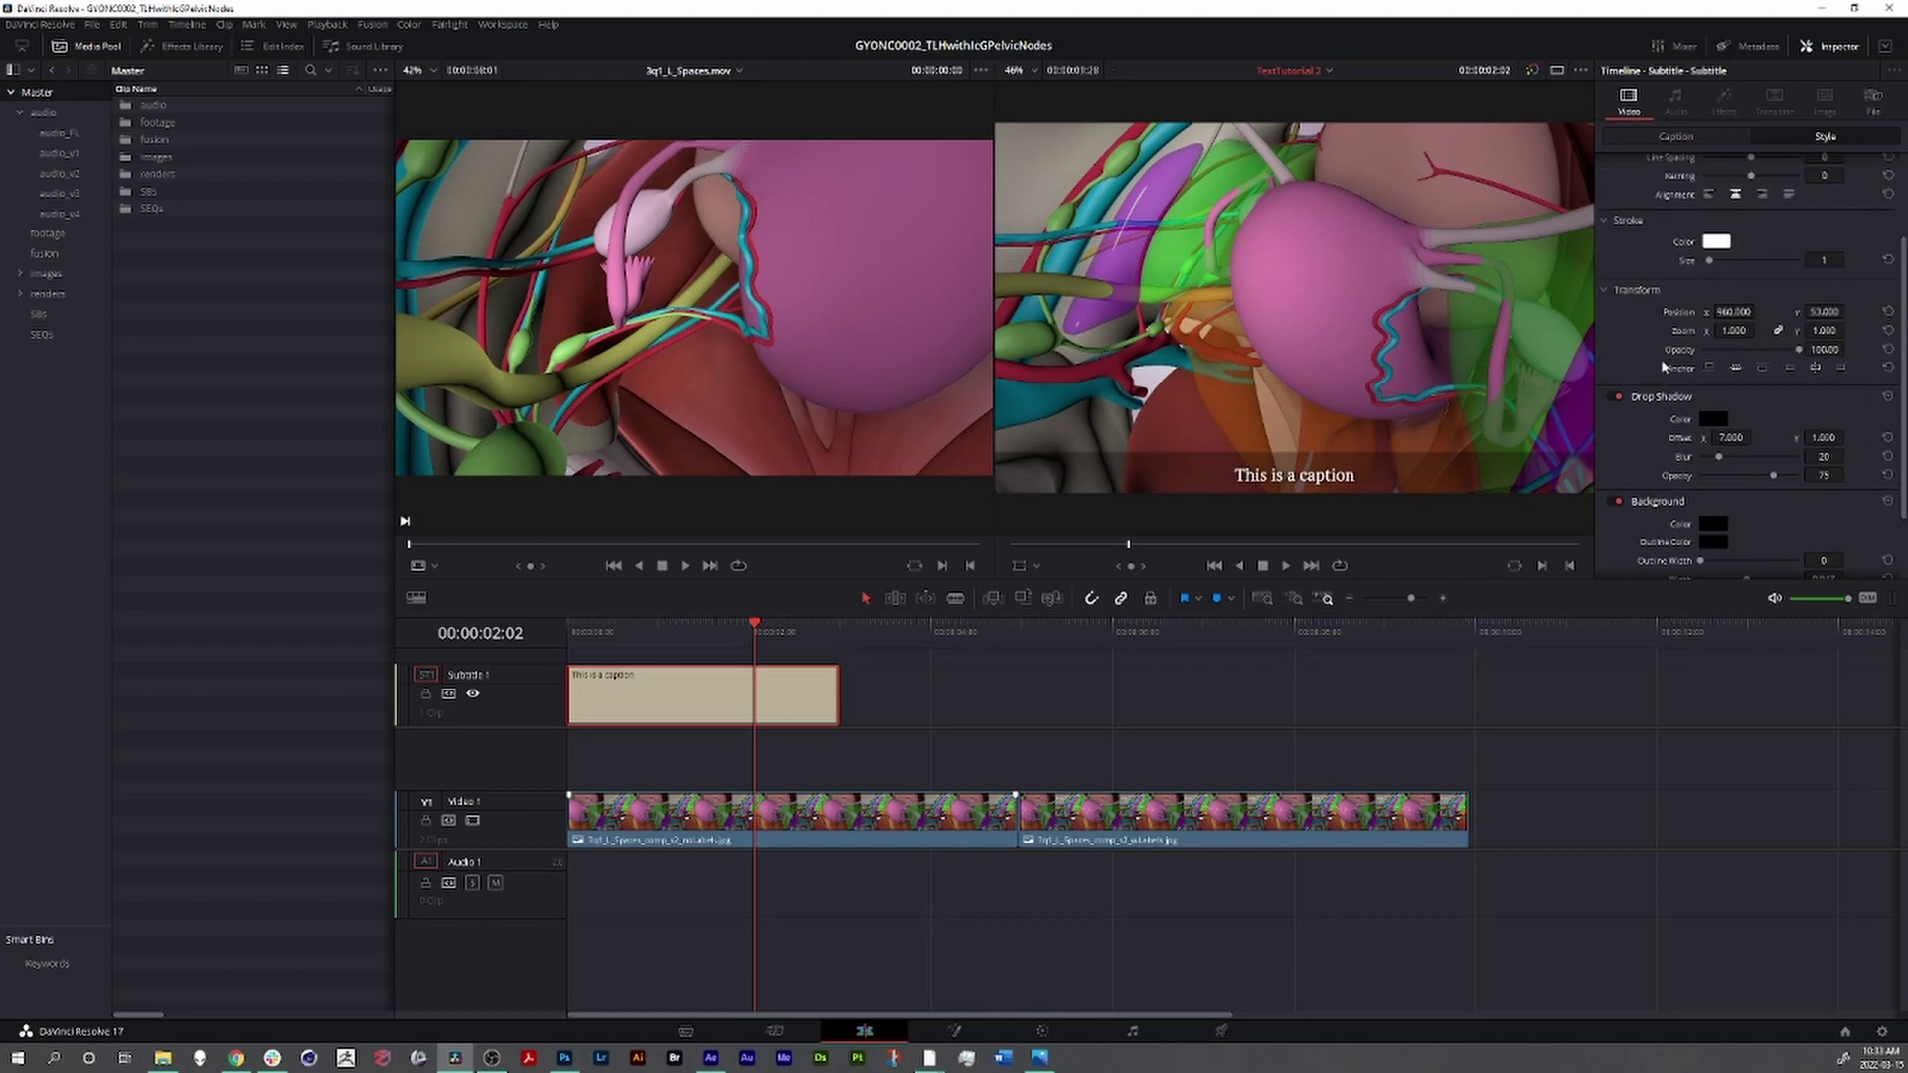
scroll(1697, 285, up, 2)
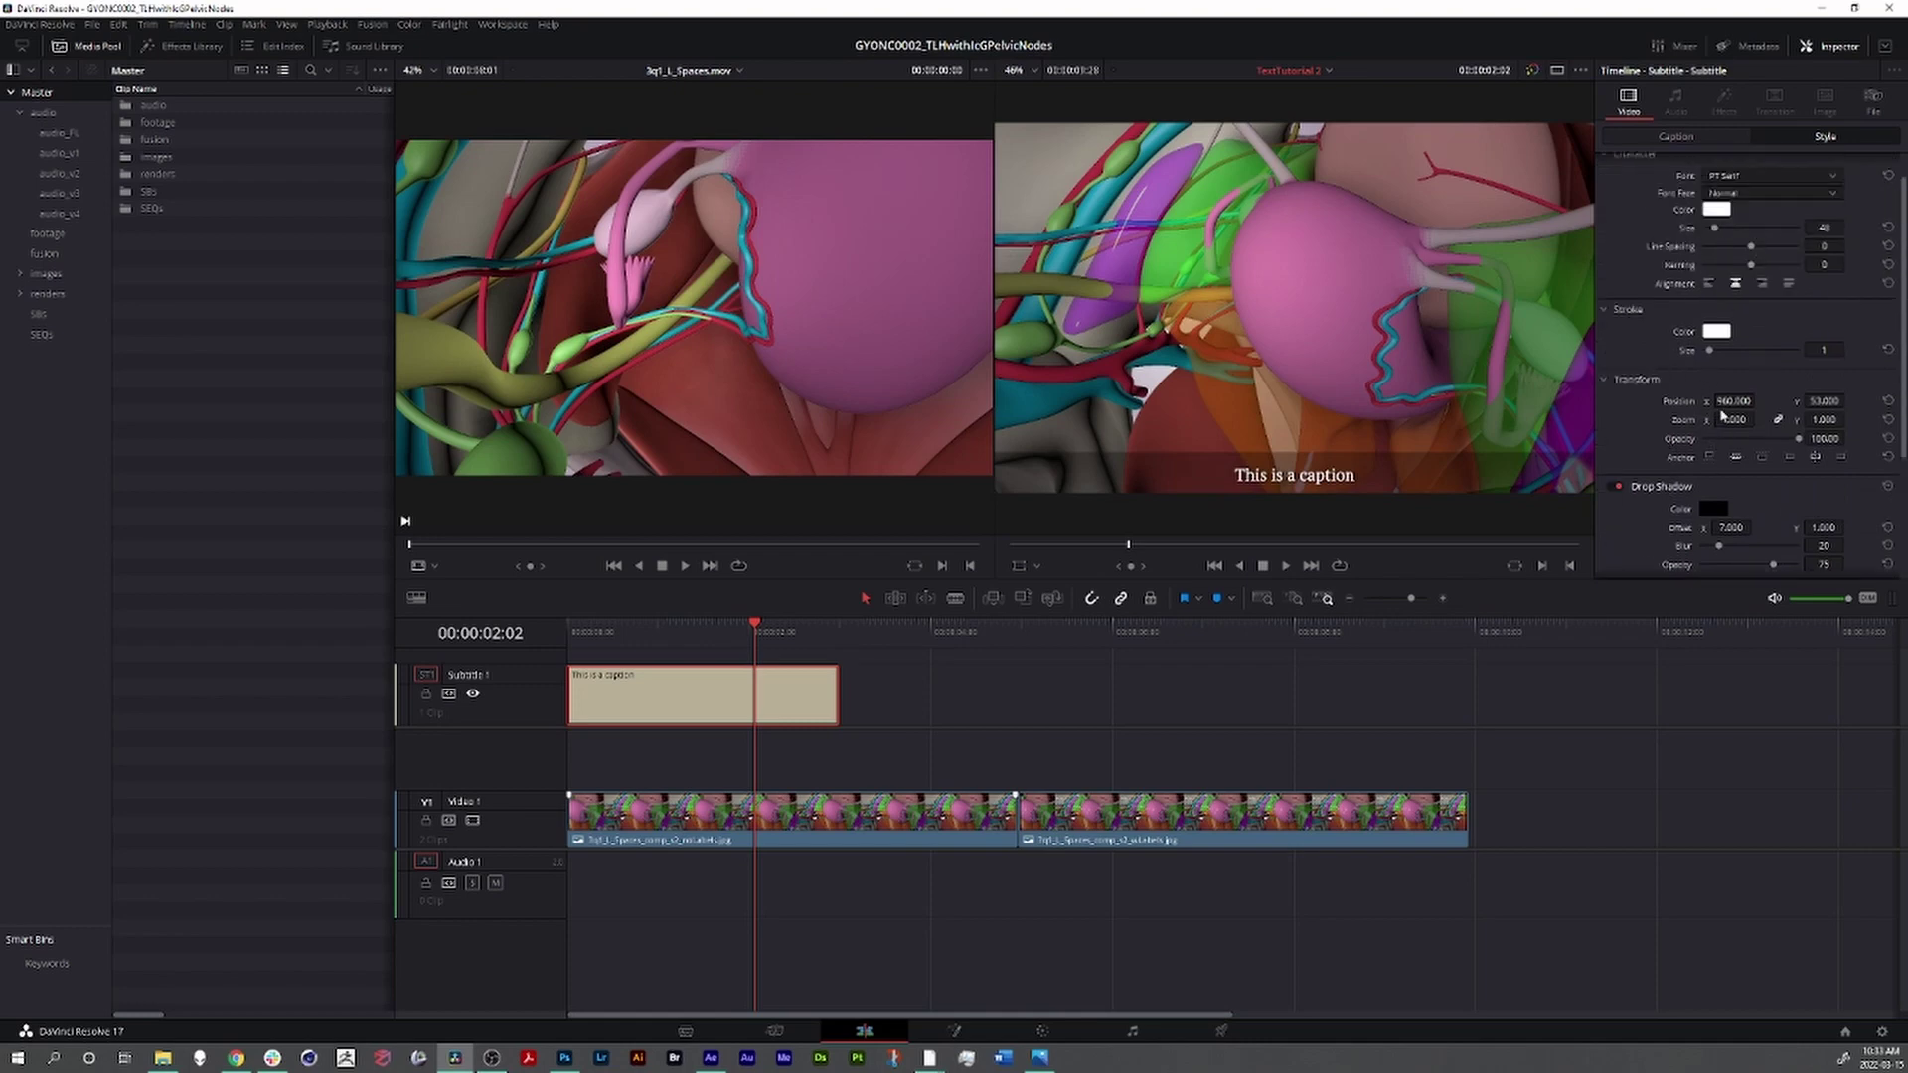
click(1825, 401)
text(42)
key(Return)
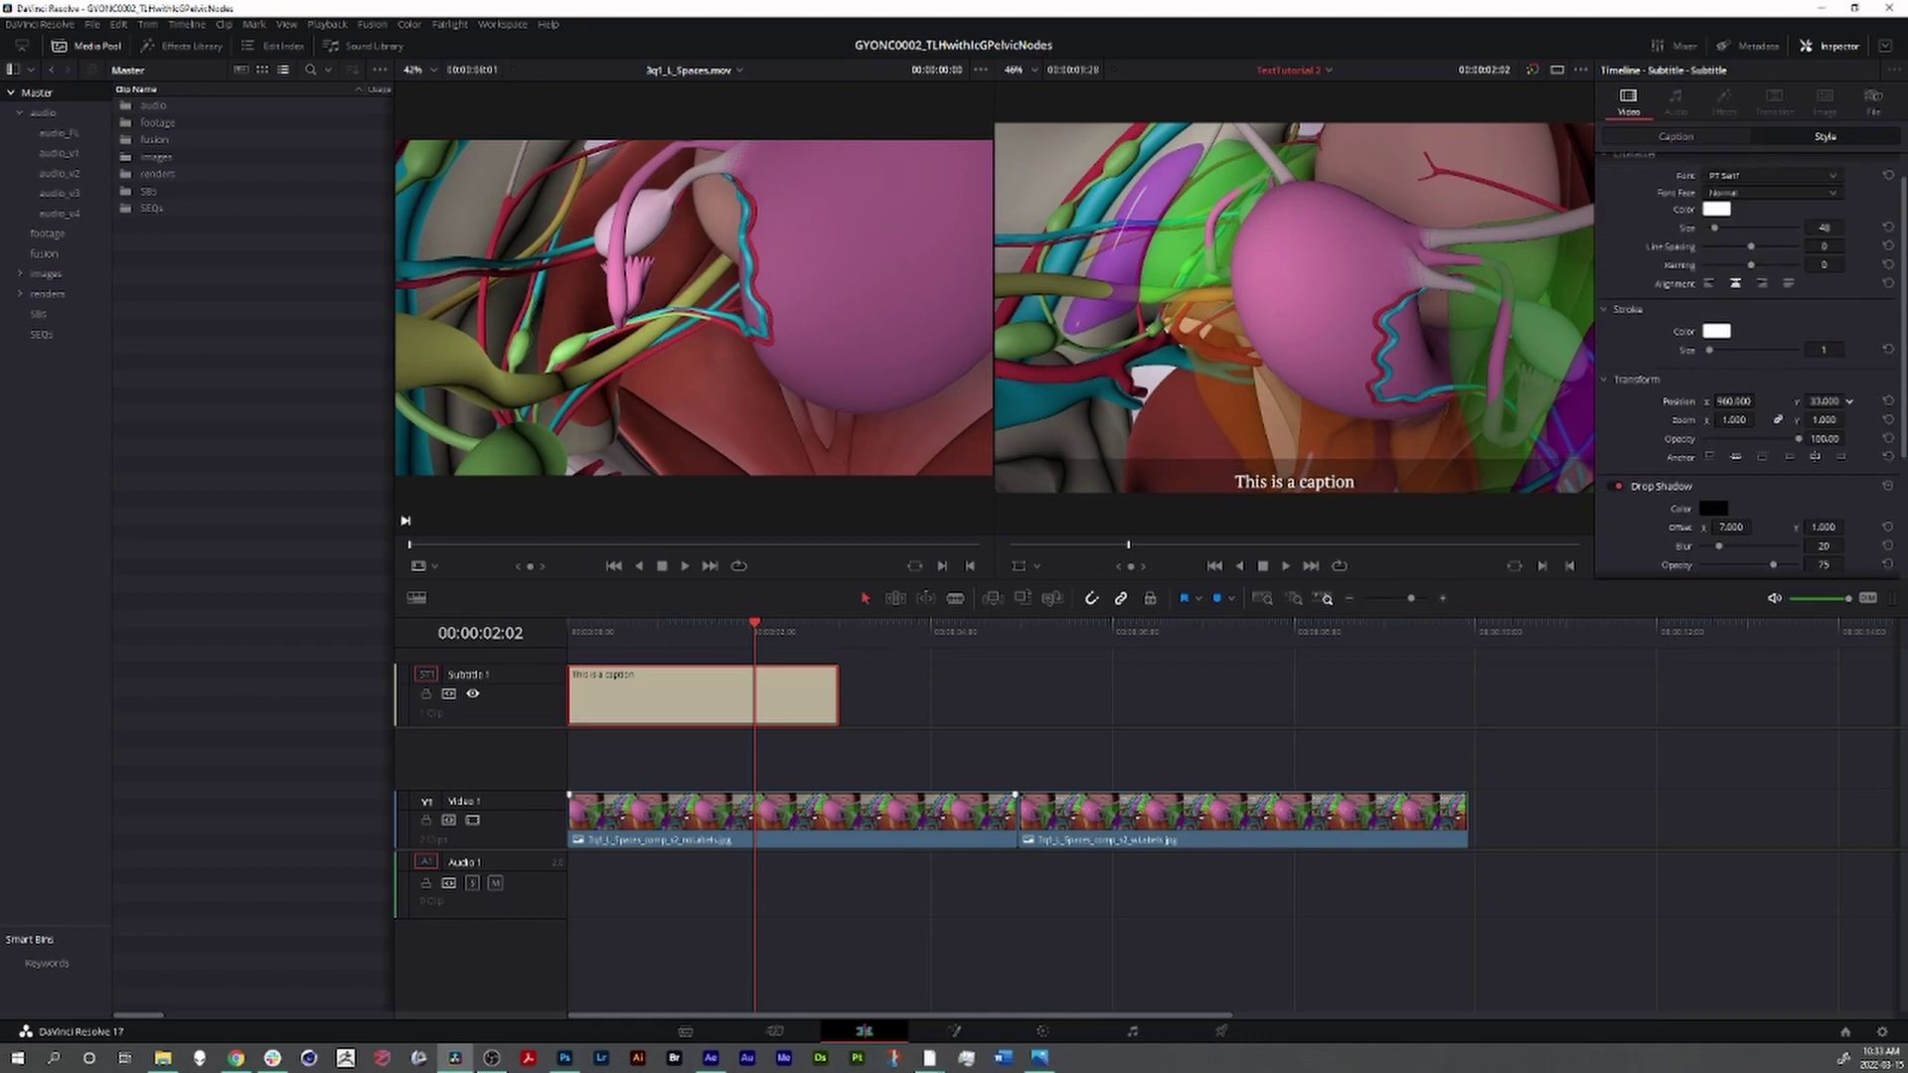
scroll(1690, 470, down, 1)
mouse_move(639, 628)
mouse_down()
mouse_move(839, 647)
mouse_move(715, 647)
mouse_move(753, 641)
mouse_up()
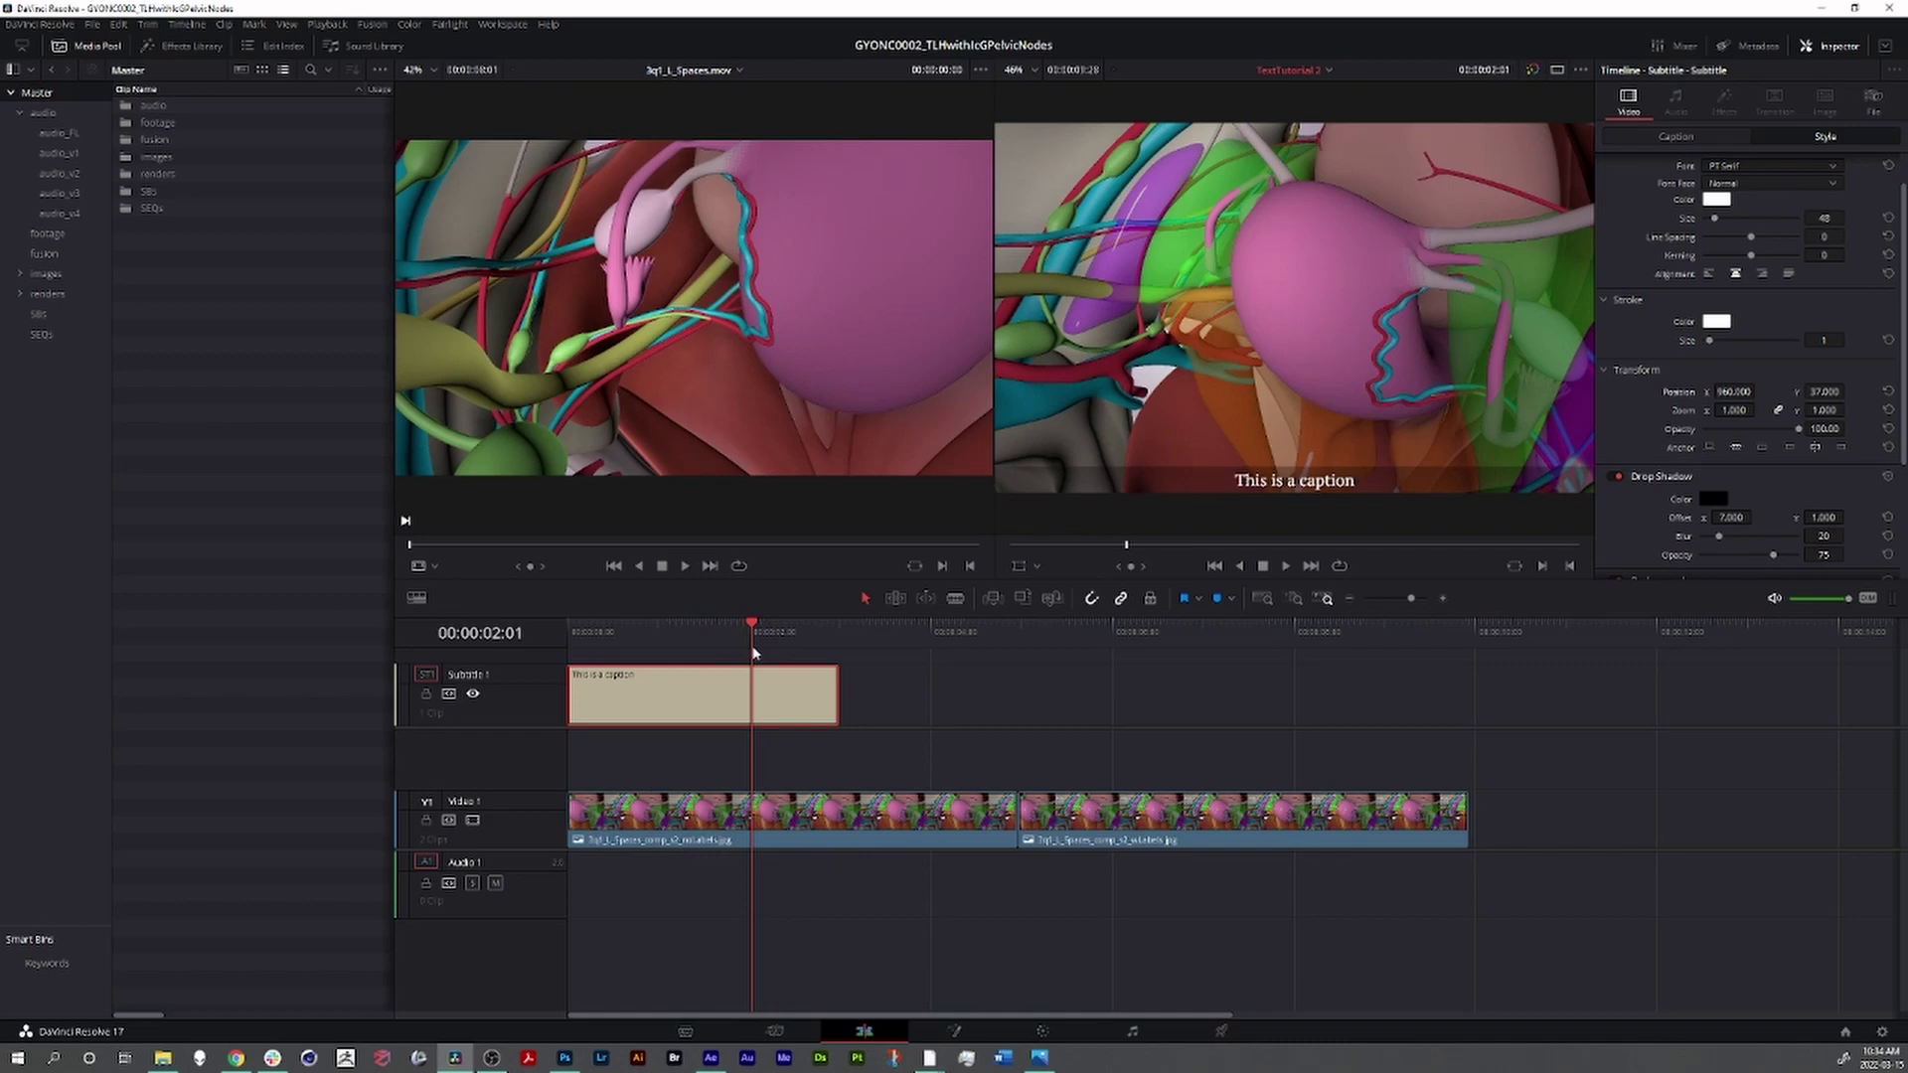
- Lengthen the caption clip to about 03:23 and split it into two captions
click(898, 636)
click(840, 639)
click(867, 701)
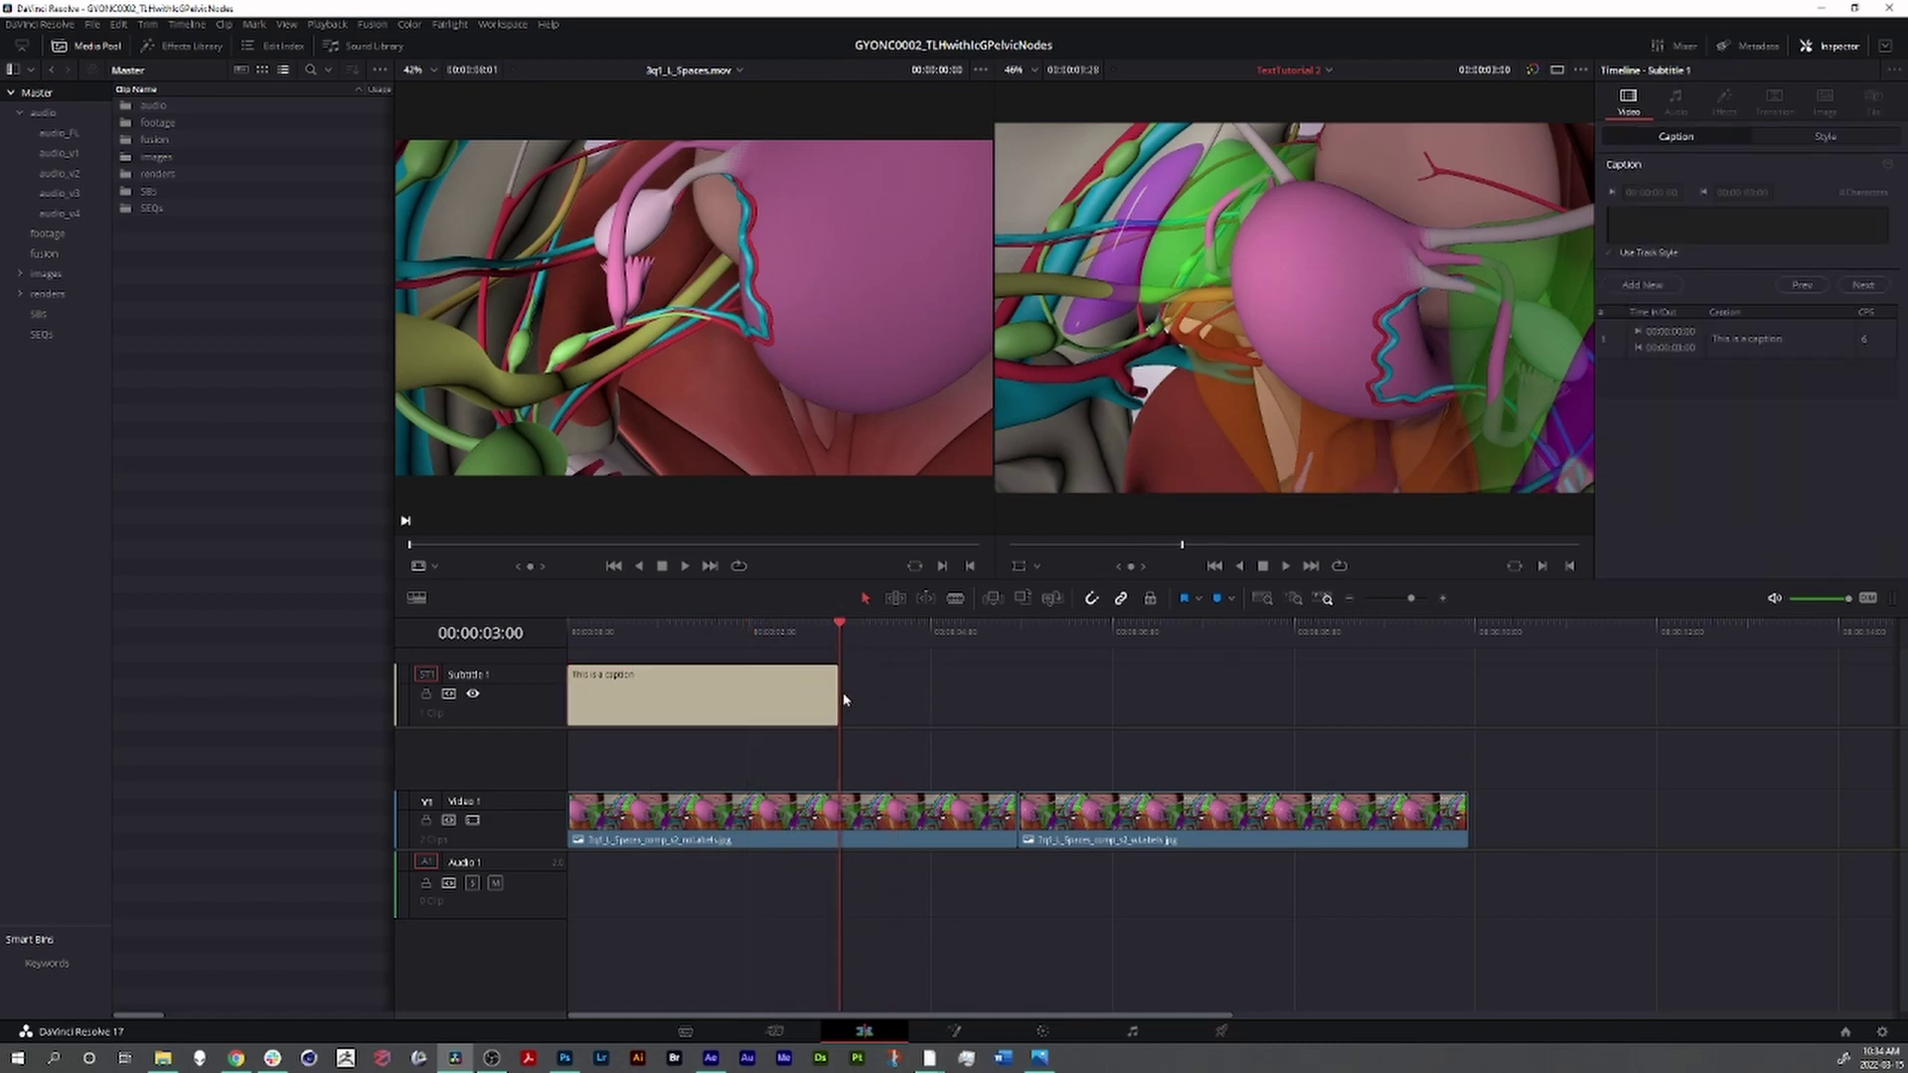
drag(841, 697, 966, 693)
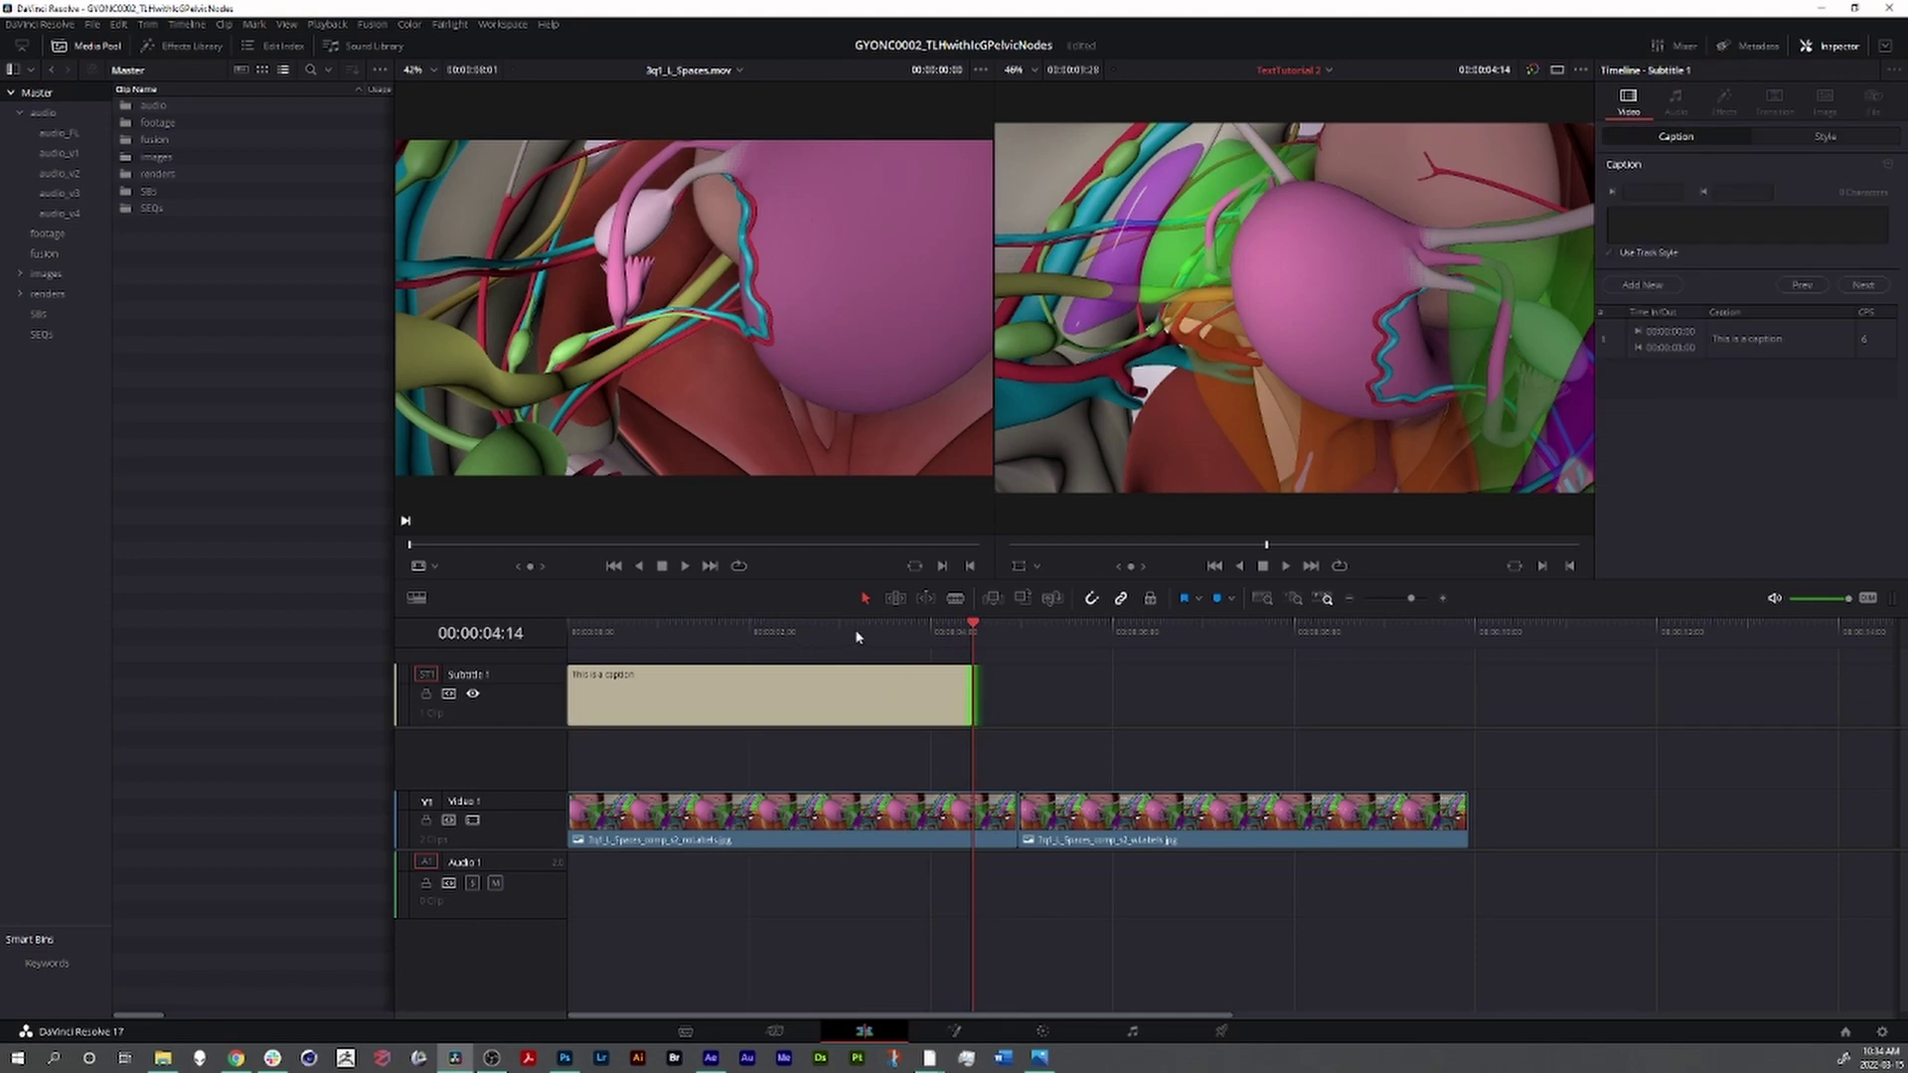
click(860, 705)
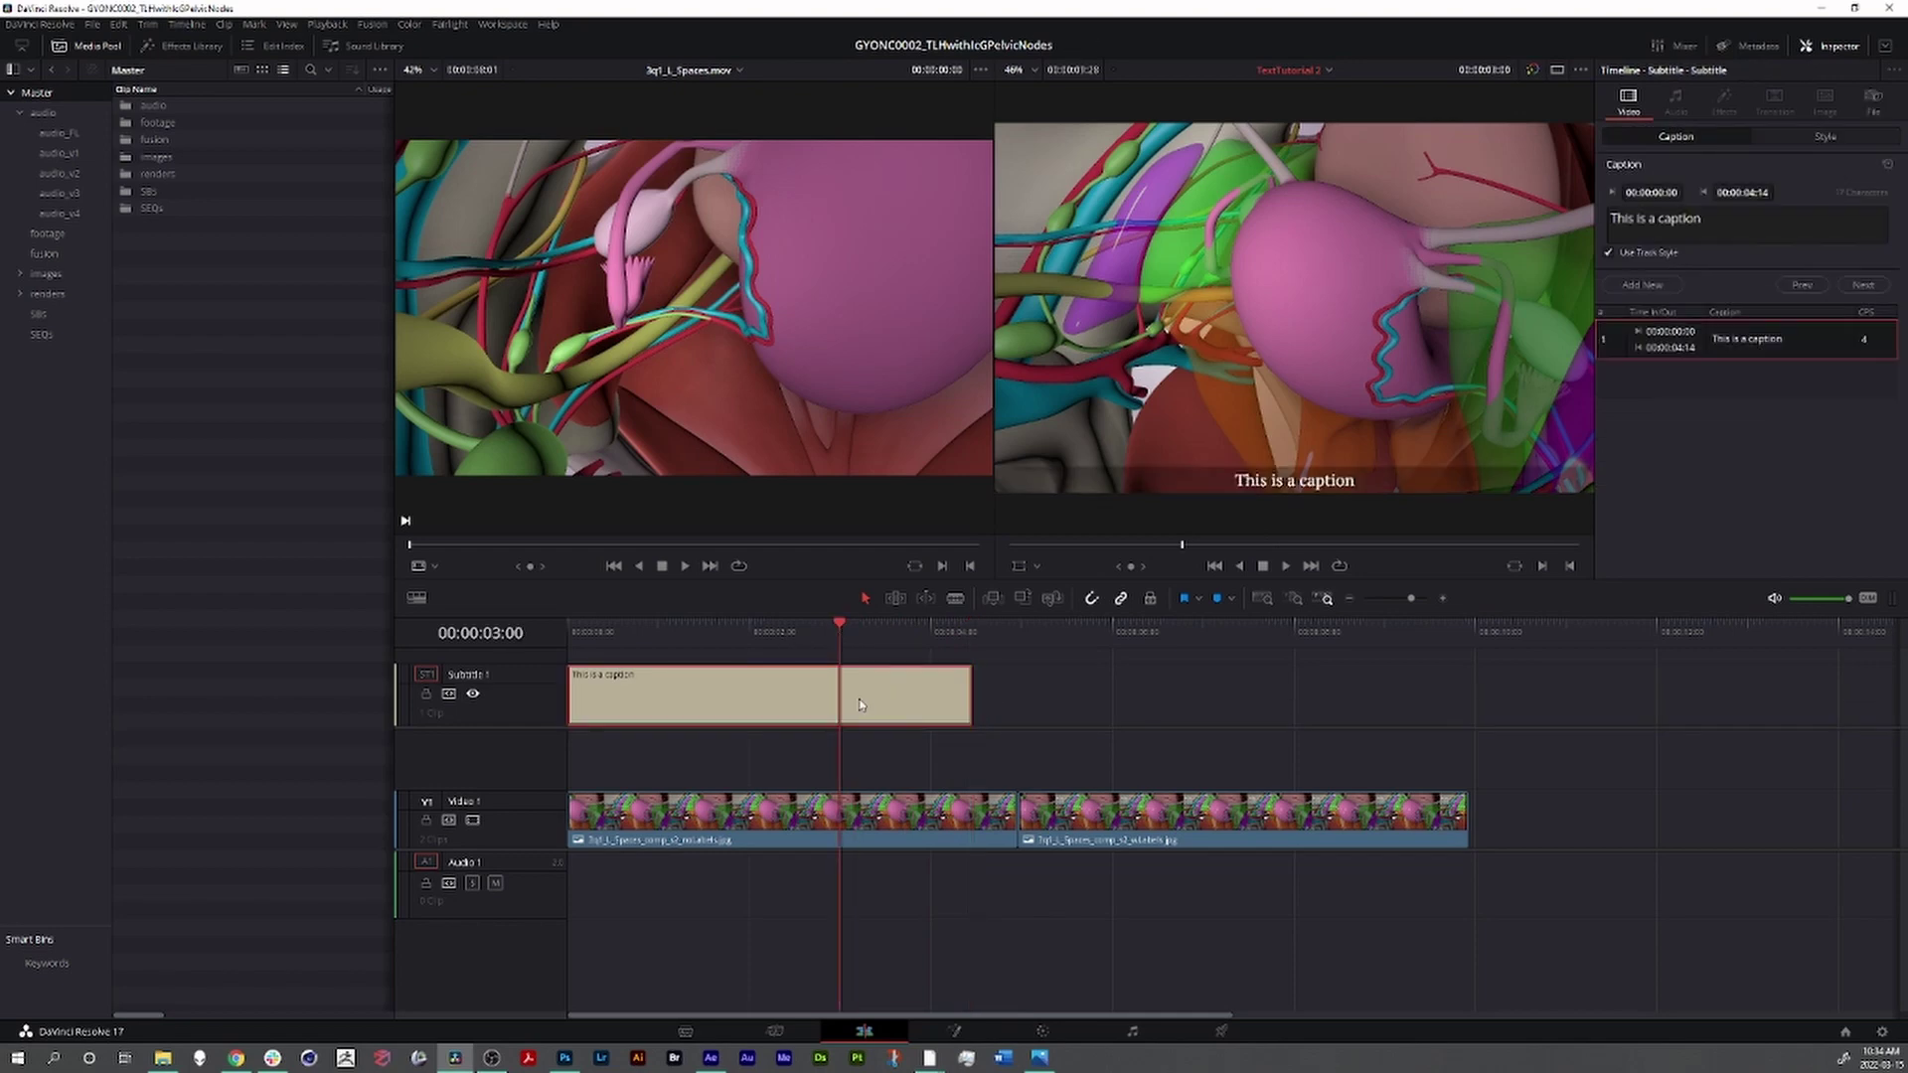
key(ctrl+b)
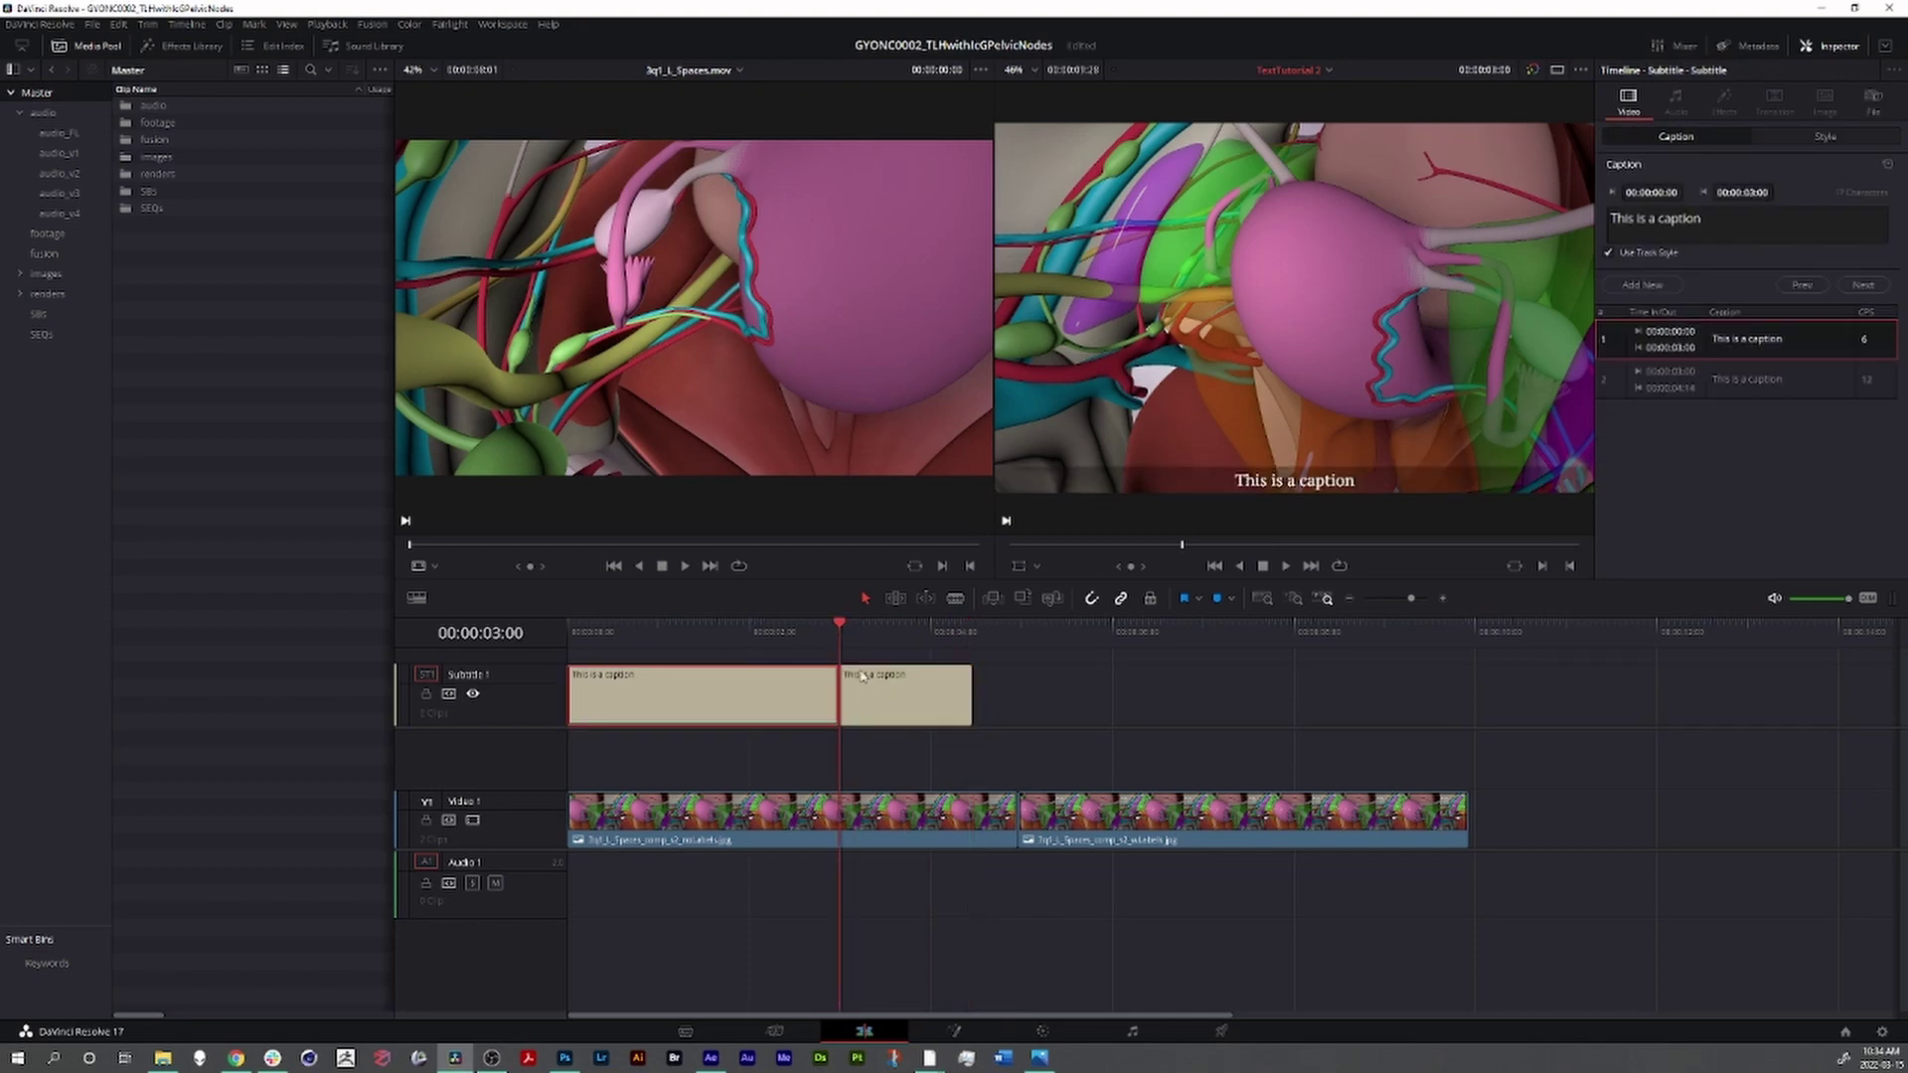
- Change the second caption's text to 'This is another caption'
drag(840, 626, 888, 626)
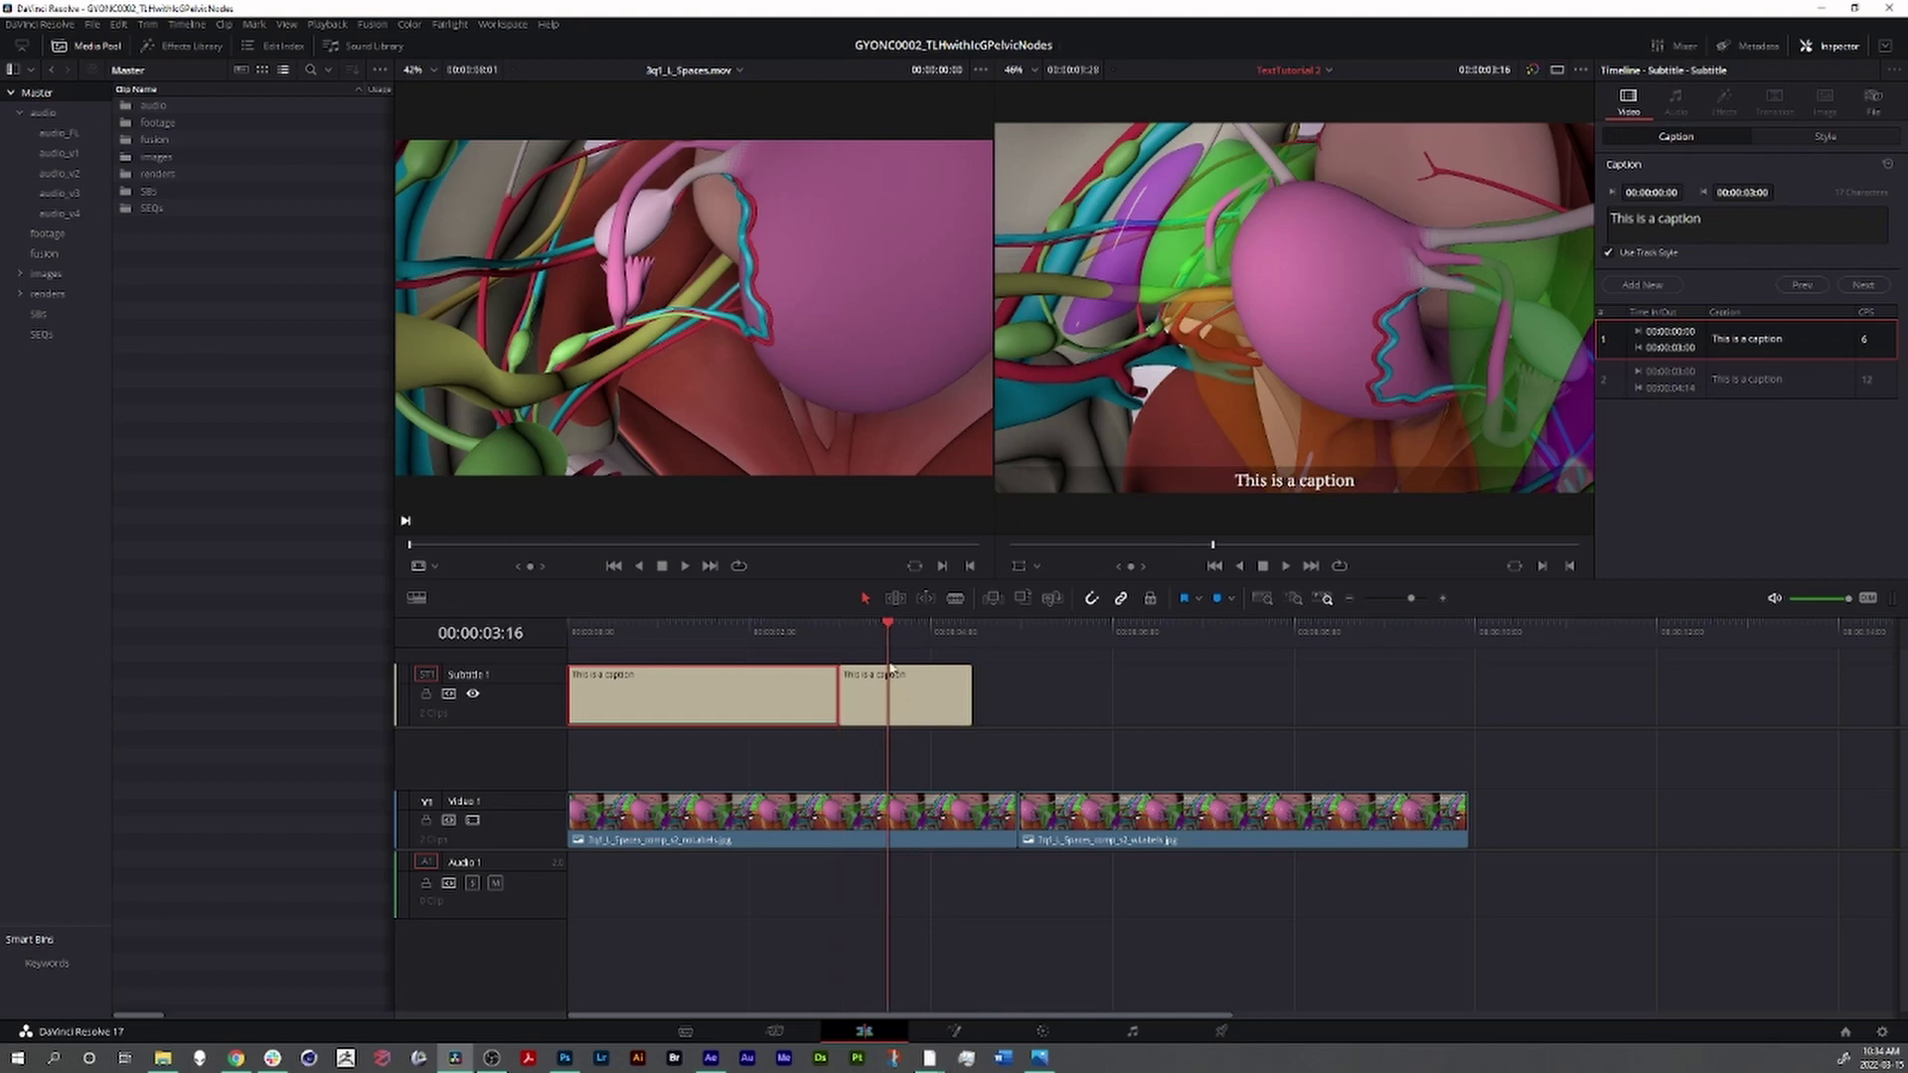
click(927, 706)
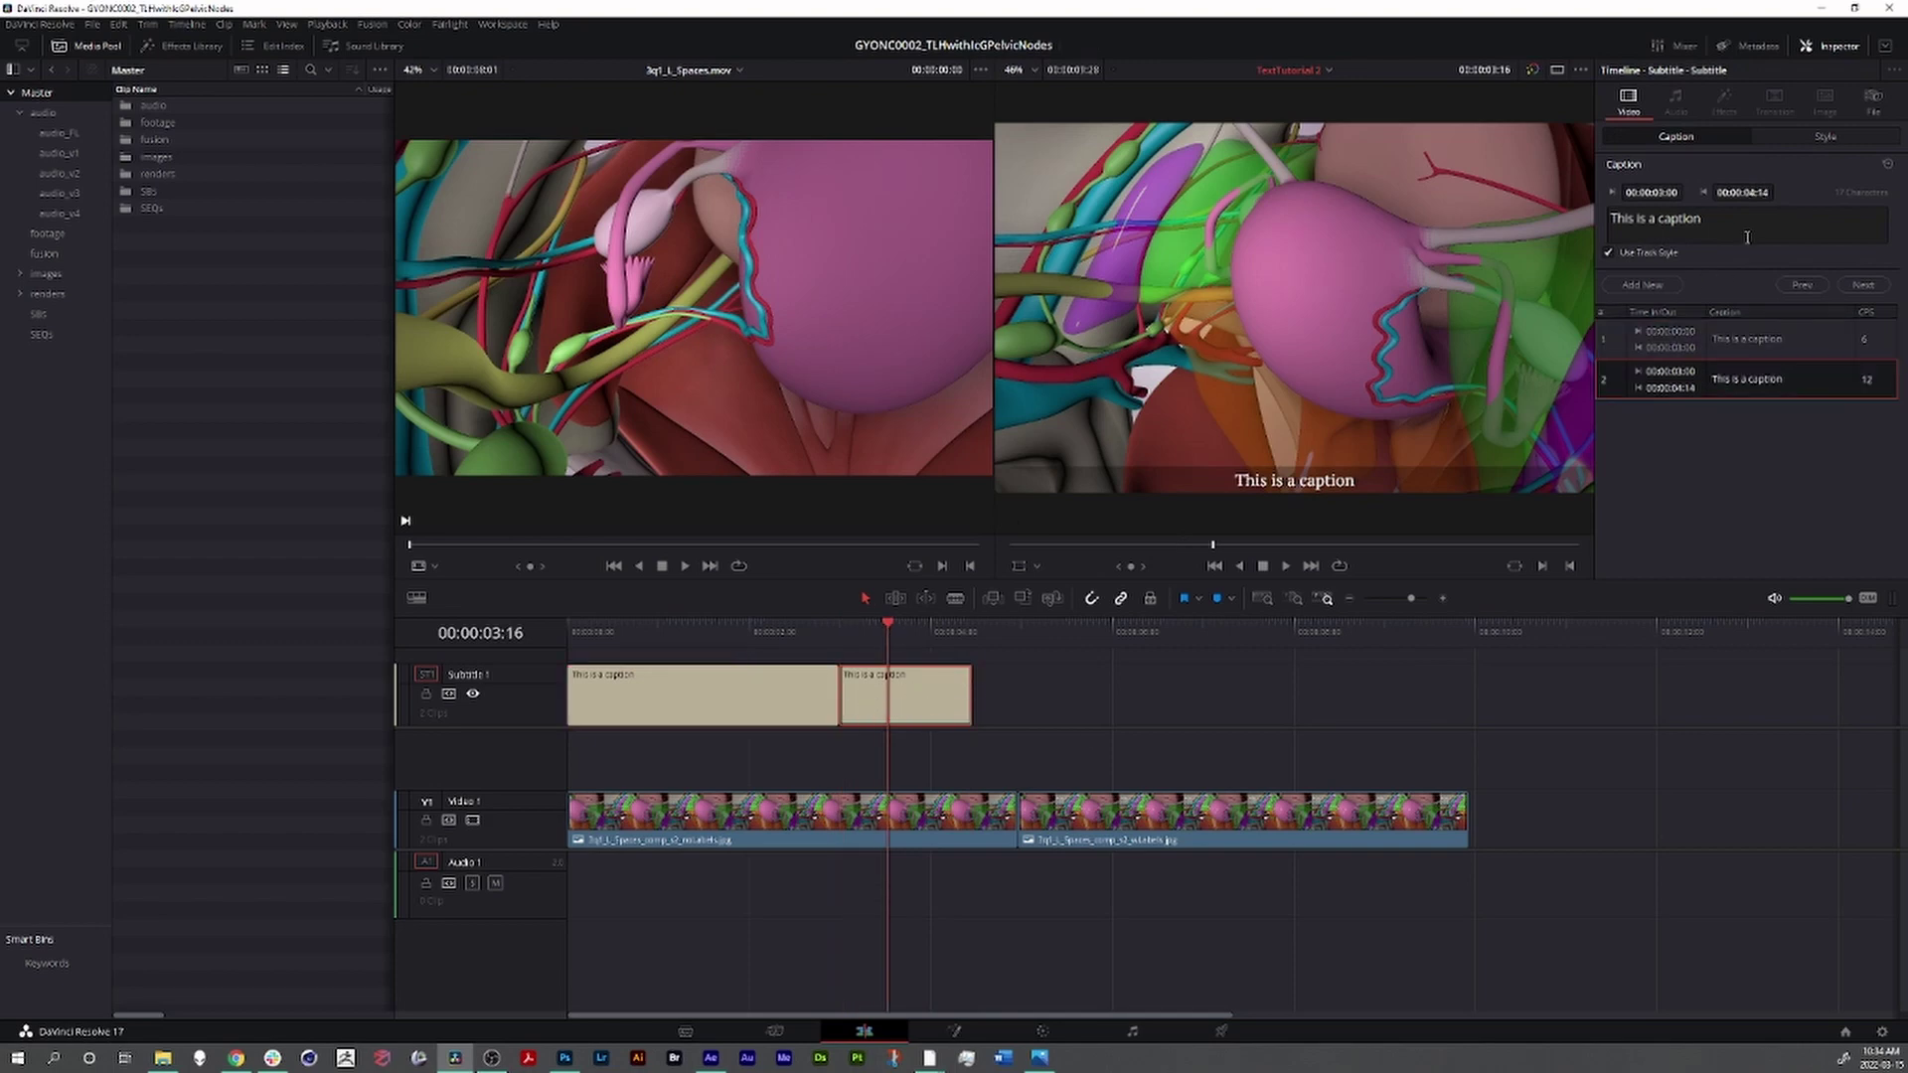
click(1667, 234)
text(nother)
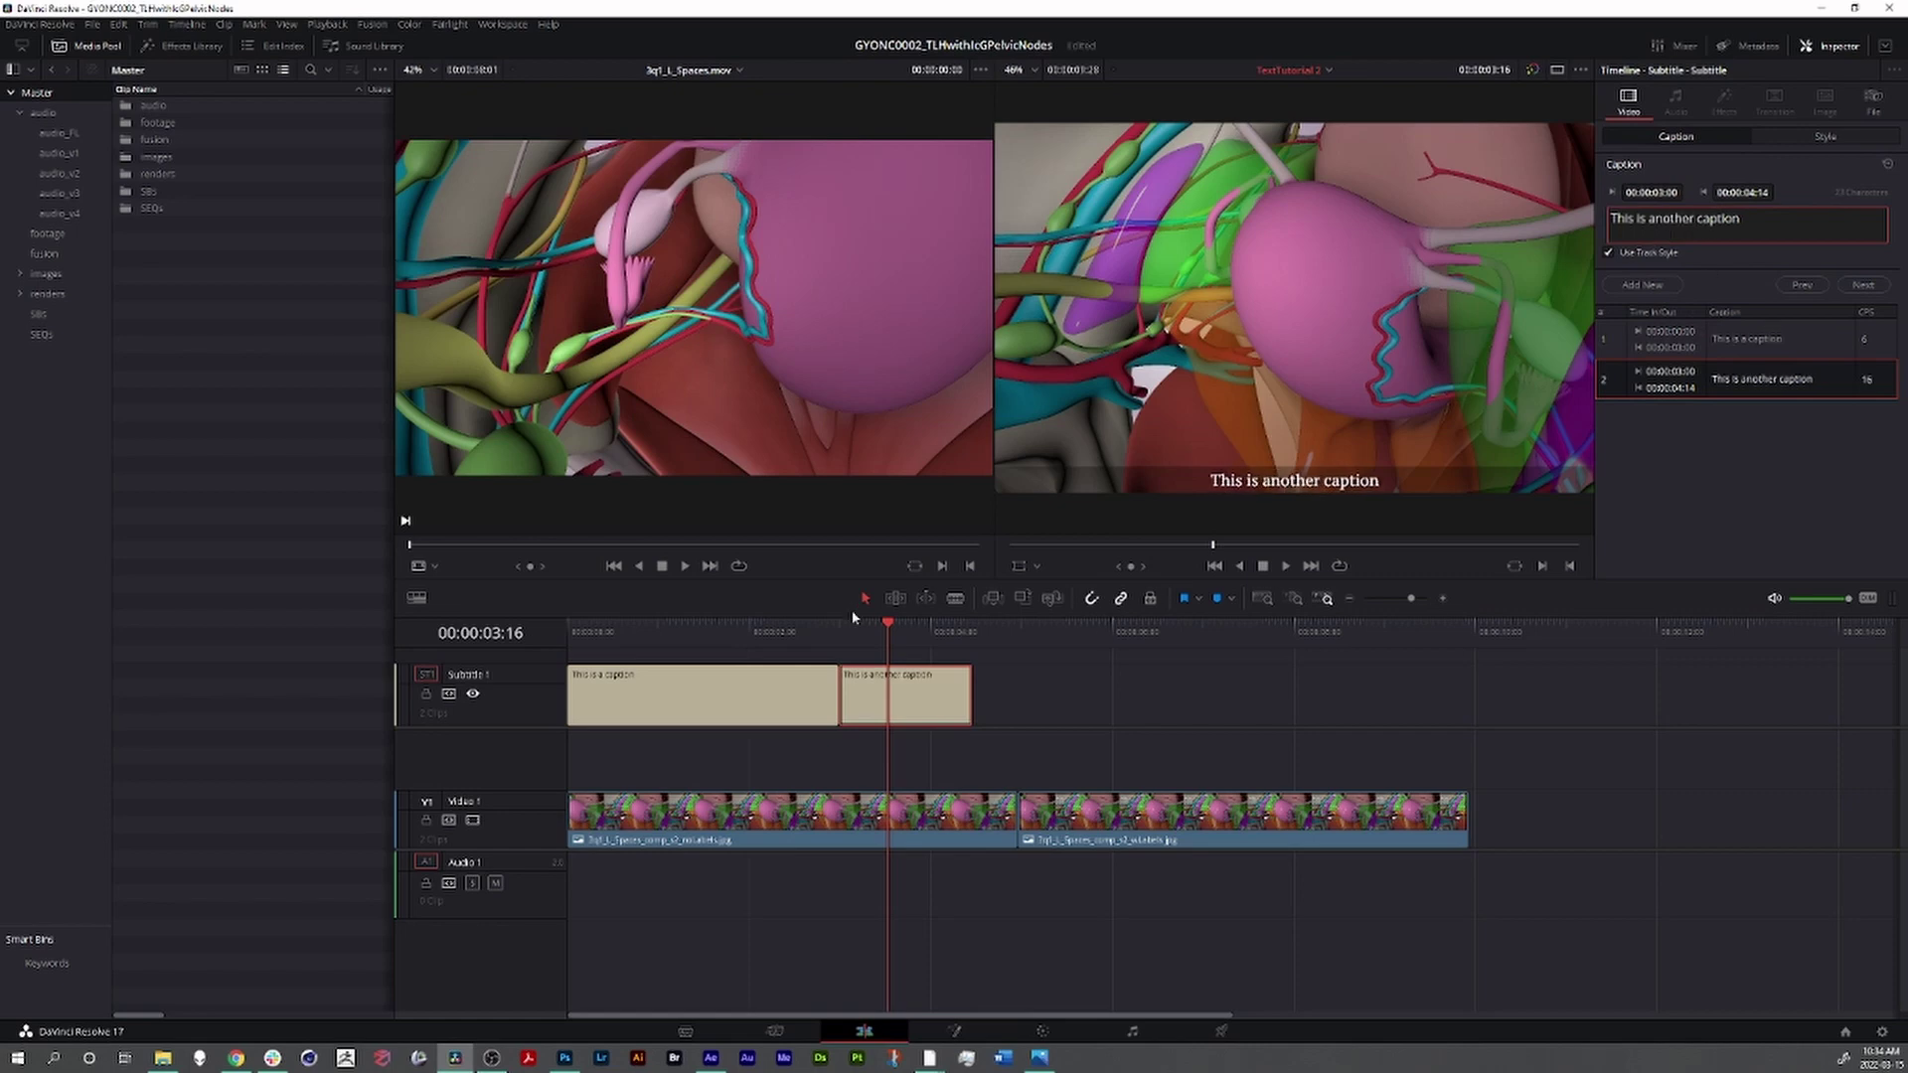
drag(825, 629, 938, 679)
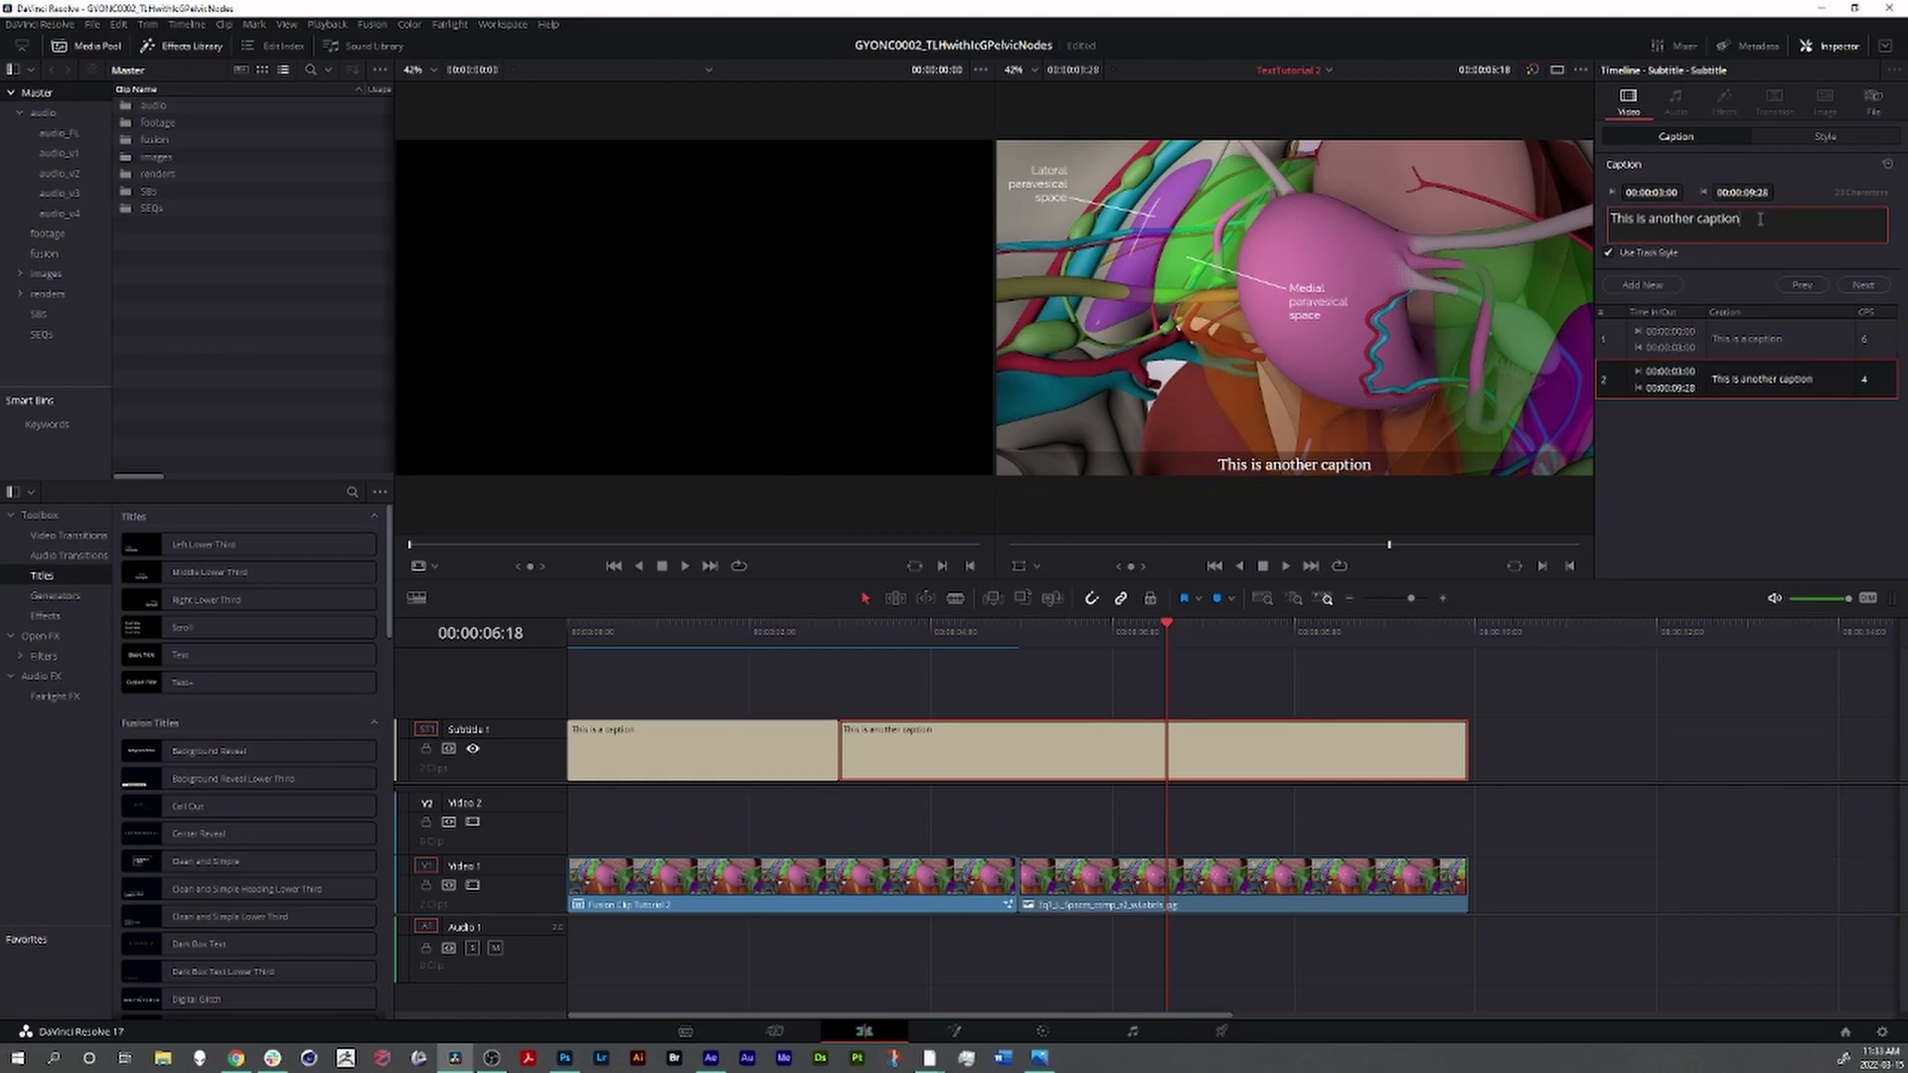
- Append 'and let's say I want to say more on this line' to the second caption
text( and)
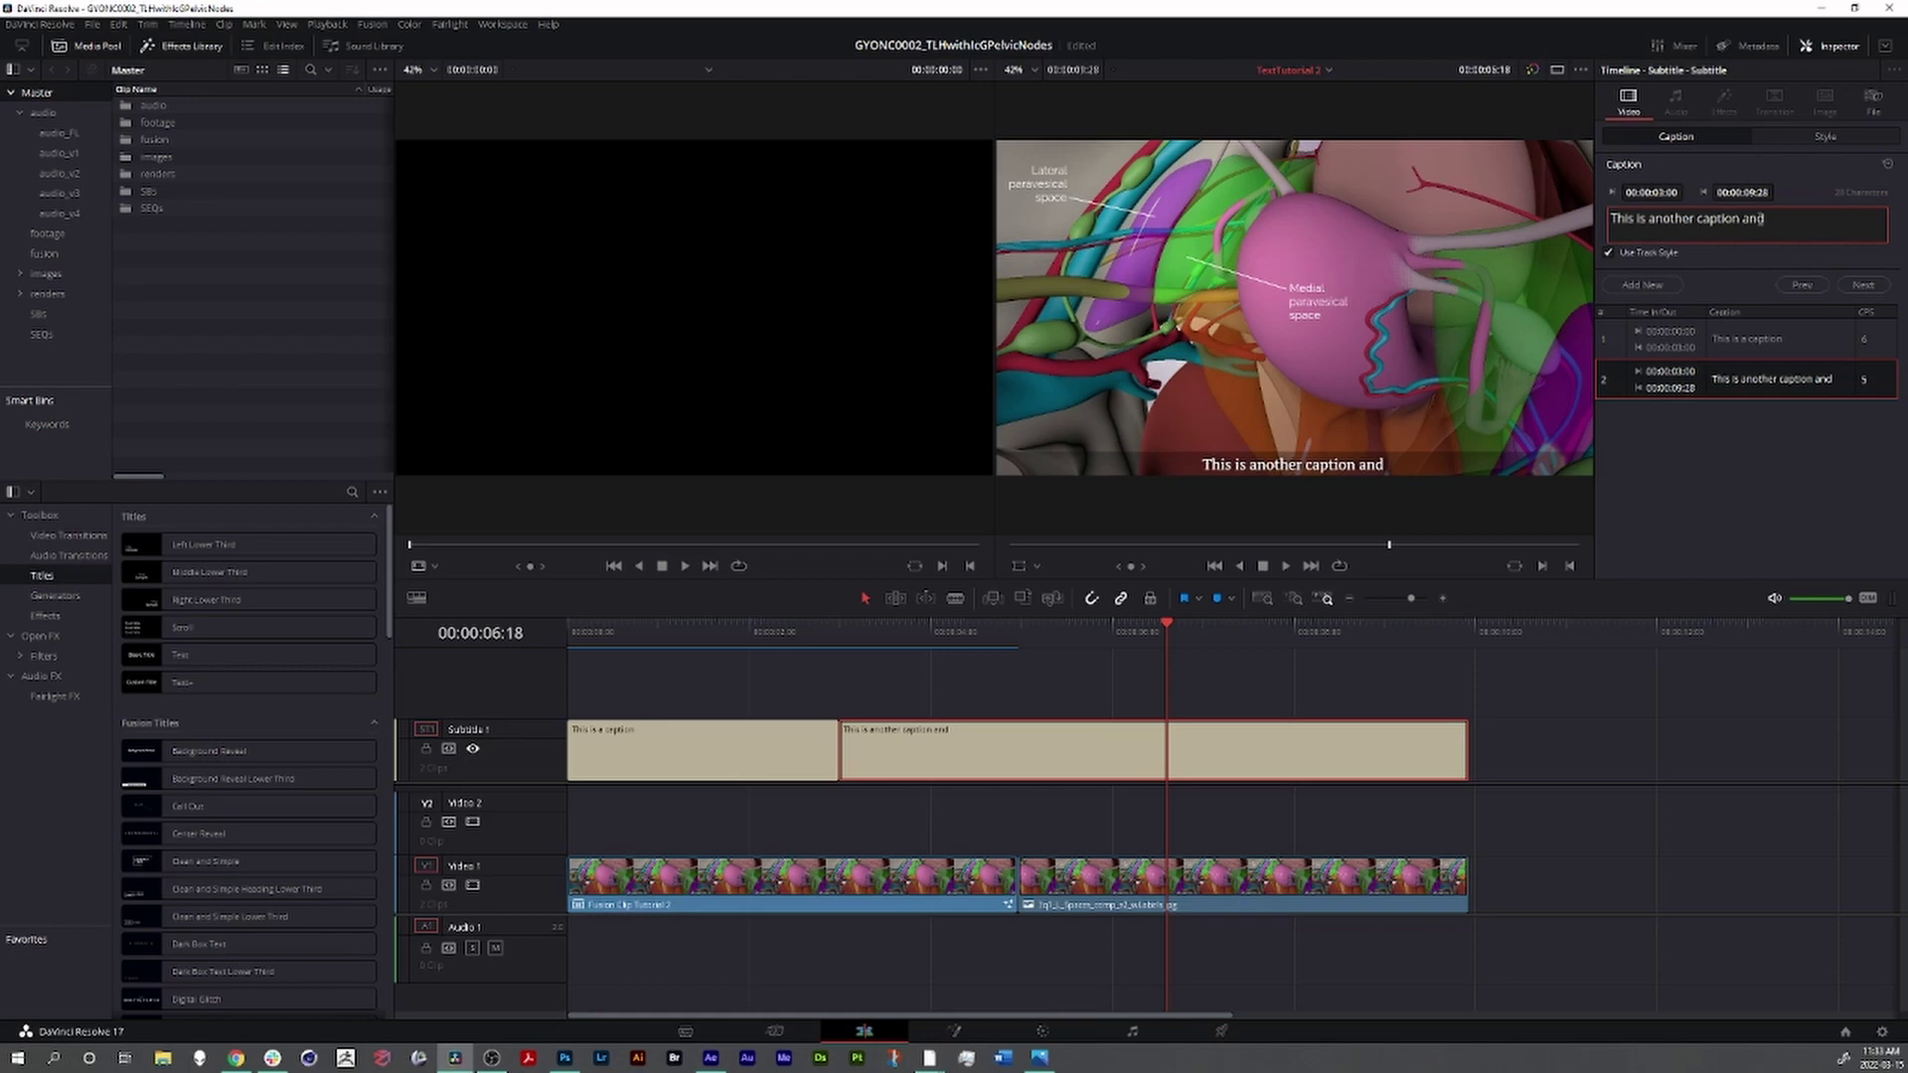
text( let's s)
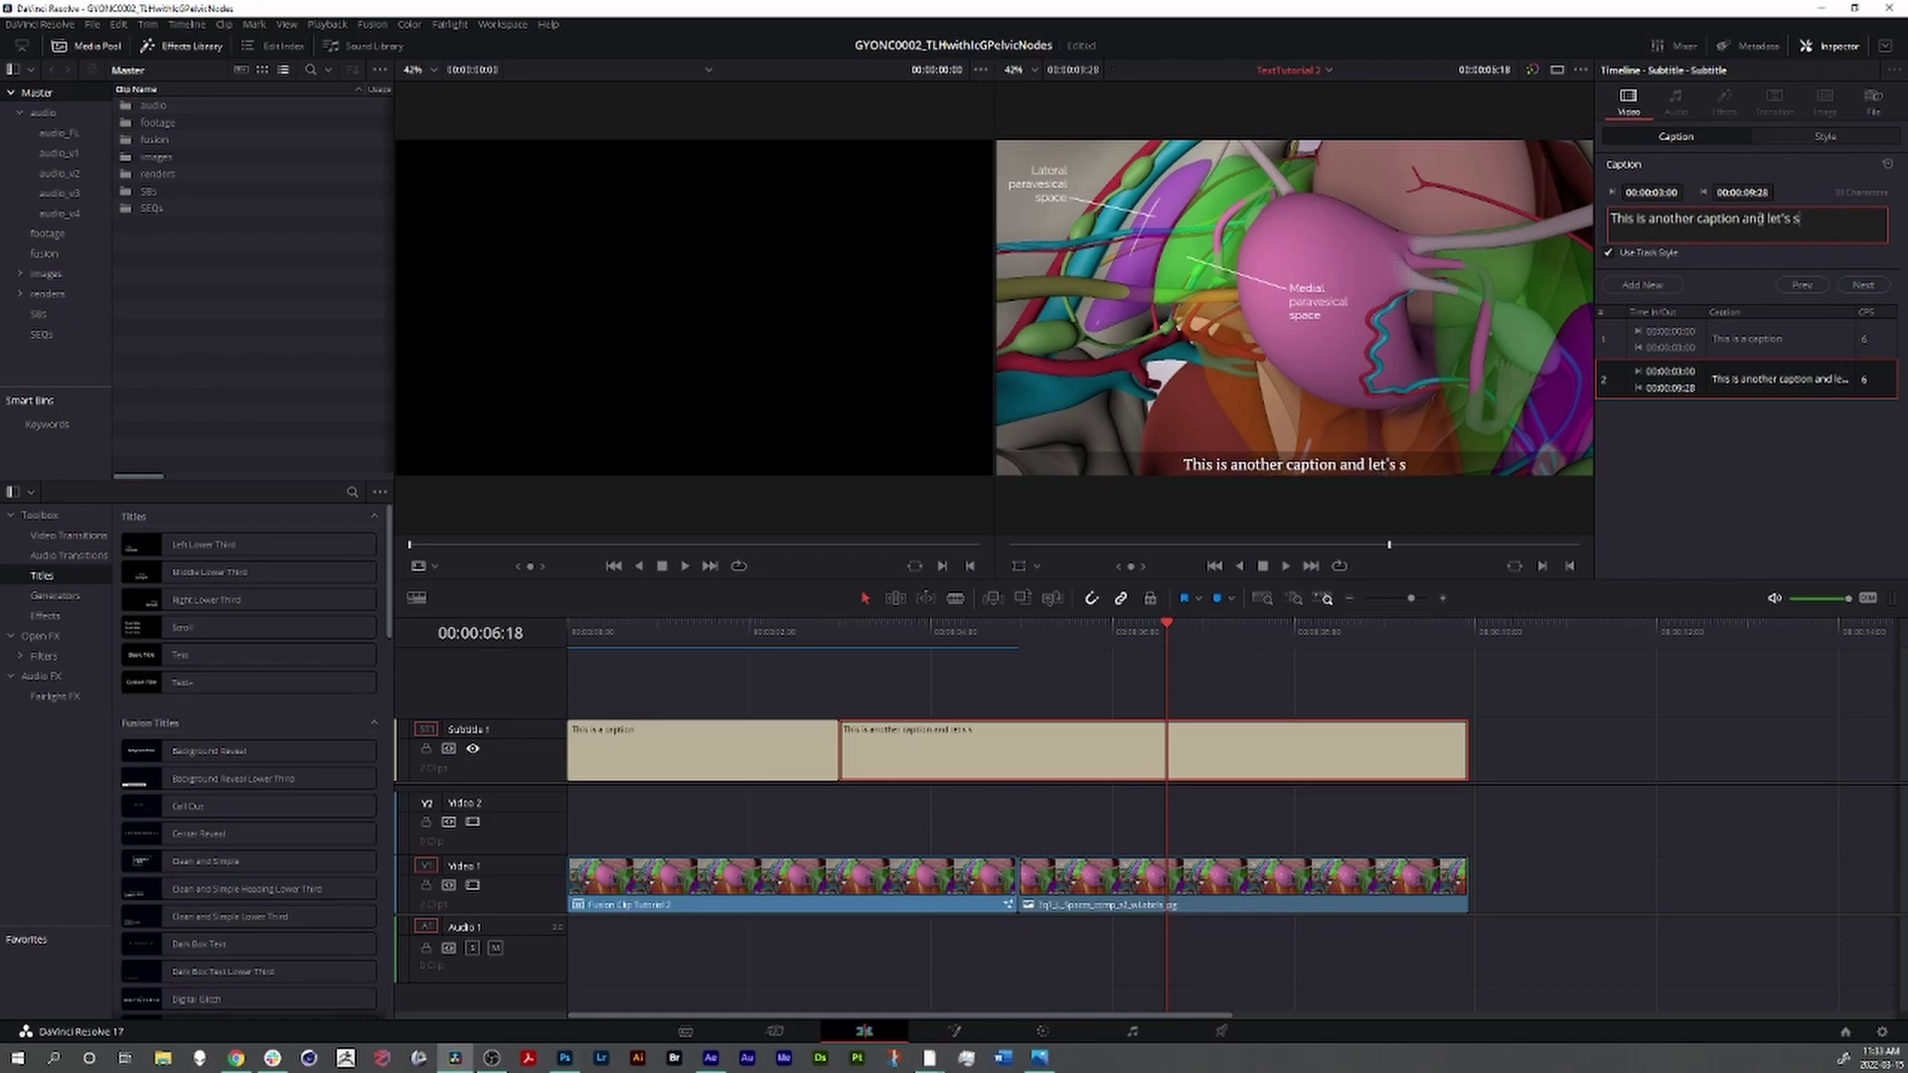
text(ay I want )
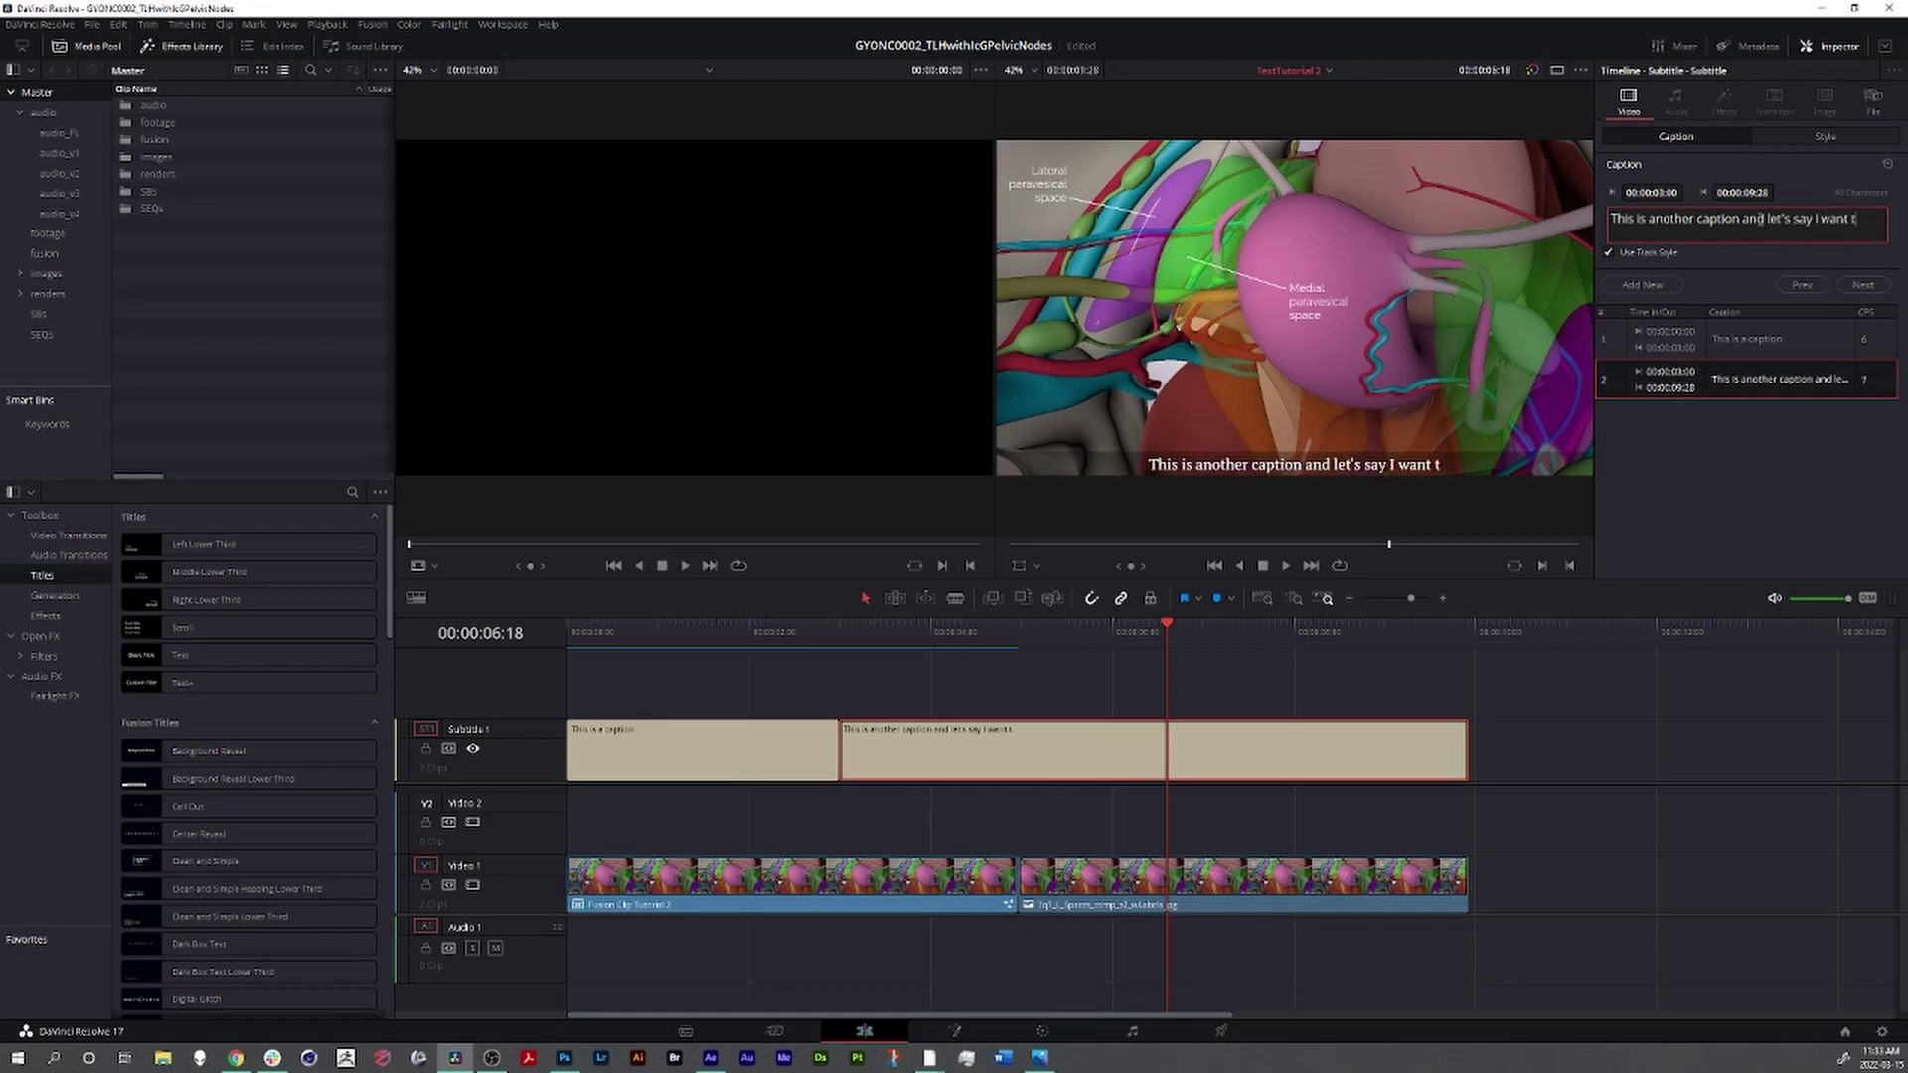
text(to say more o)
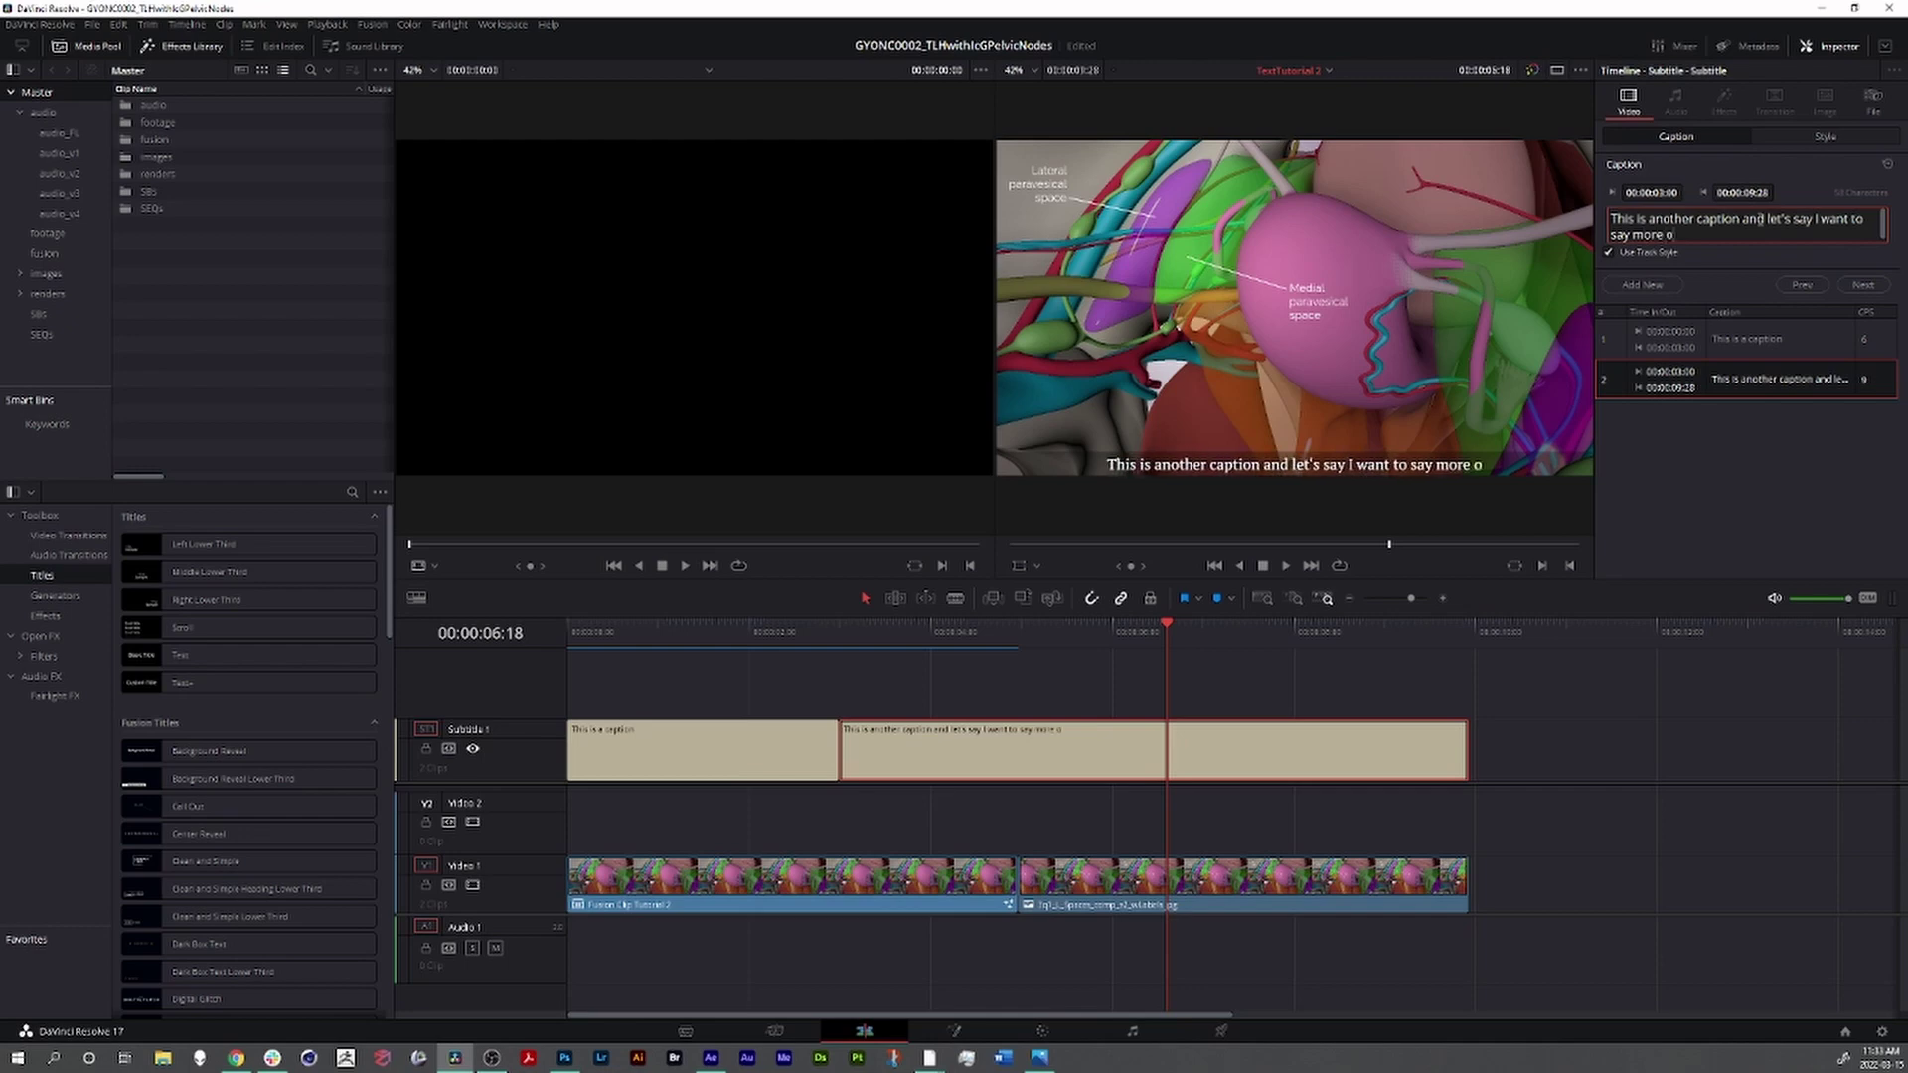
text(n this Iine)
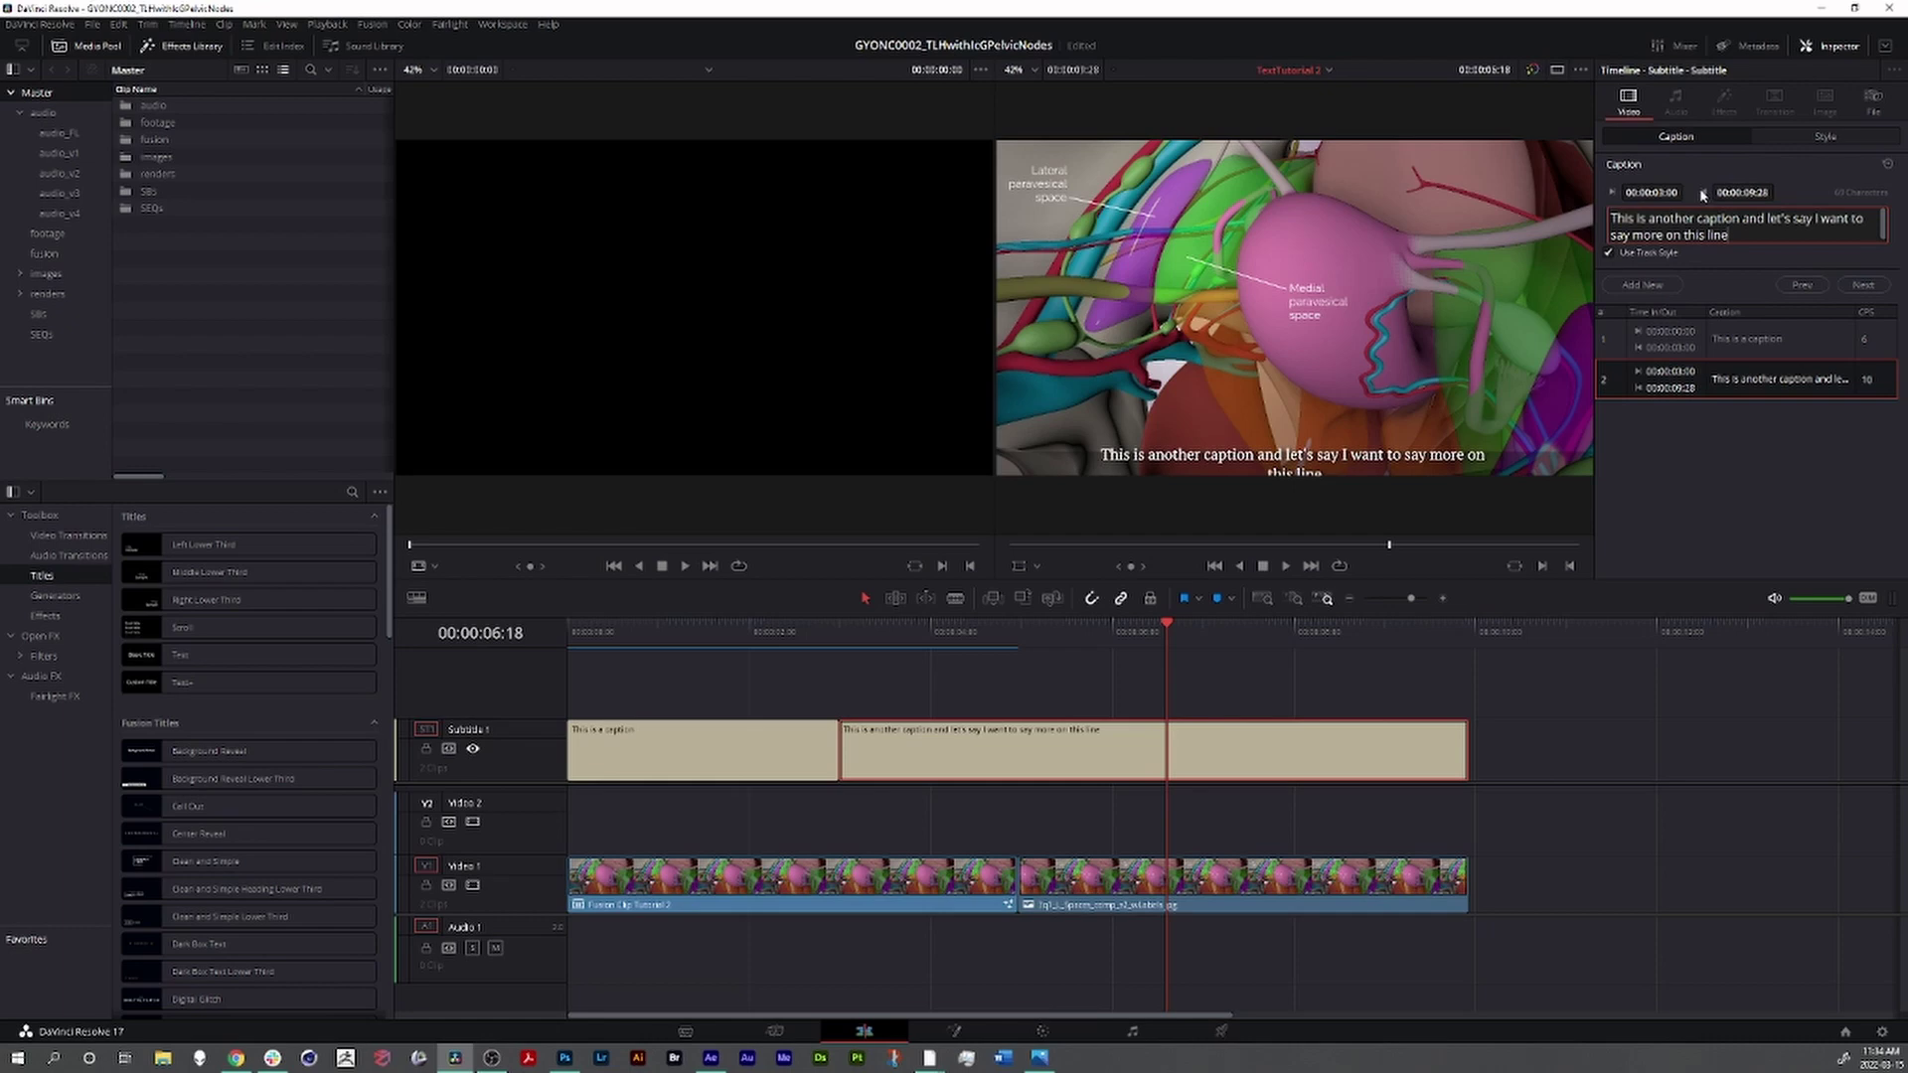
click(1797, 139)
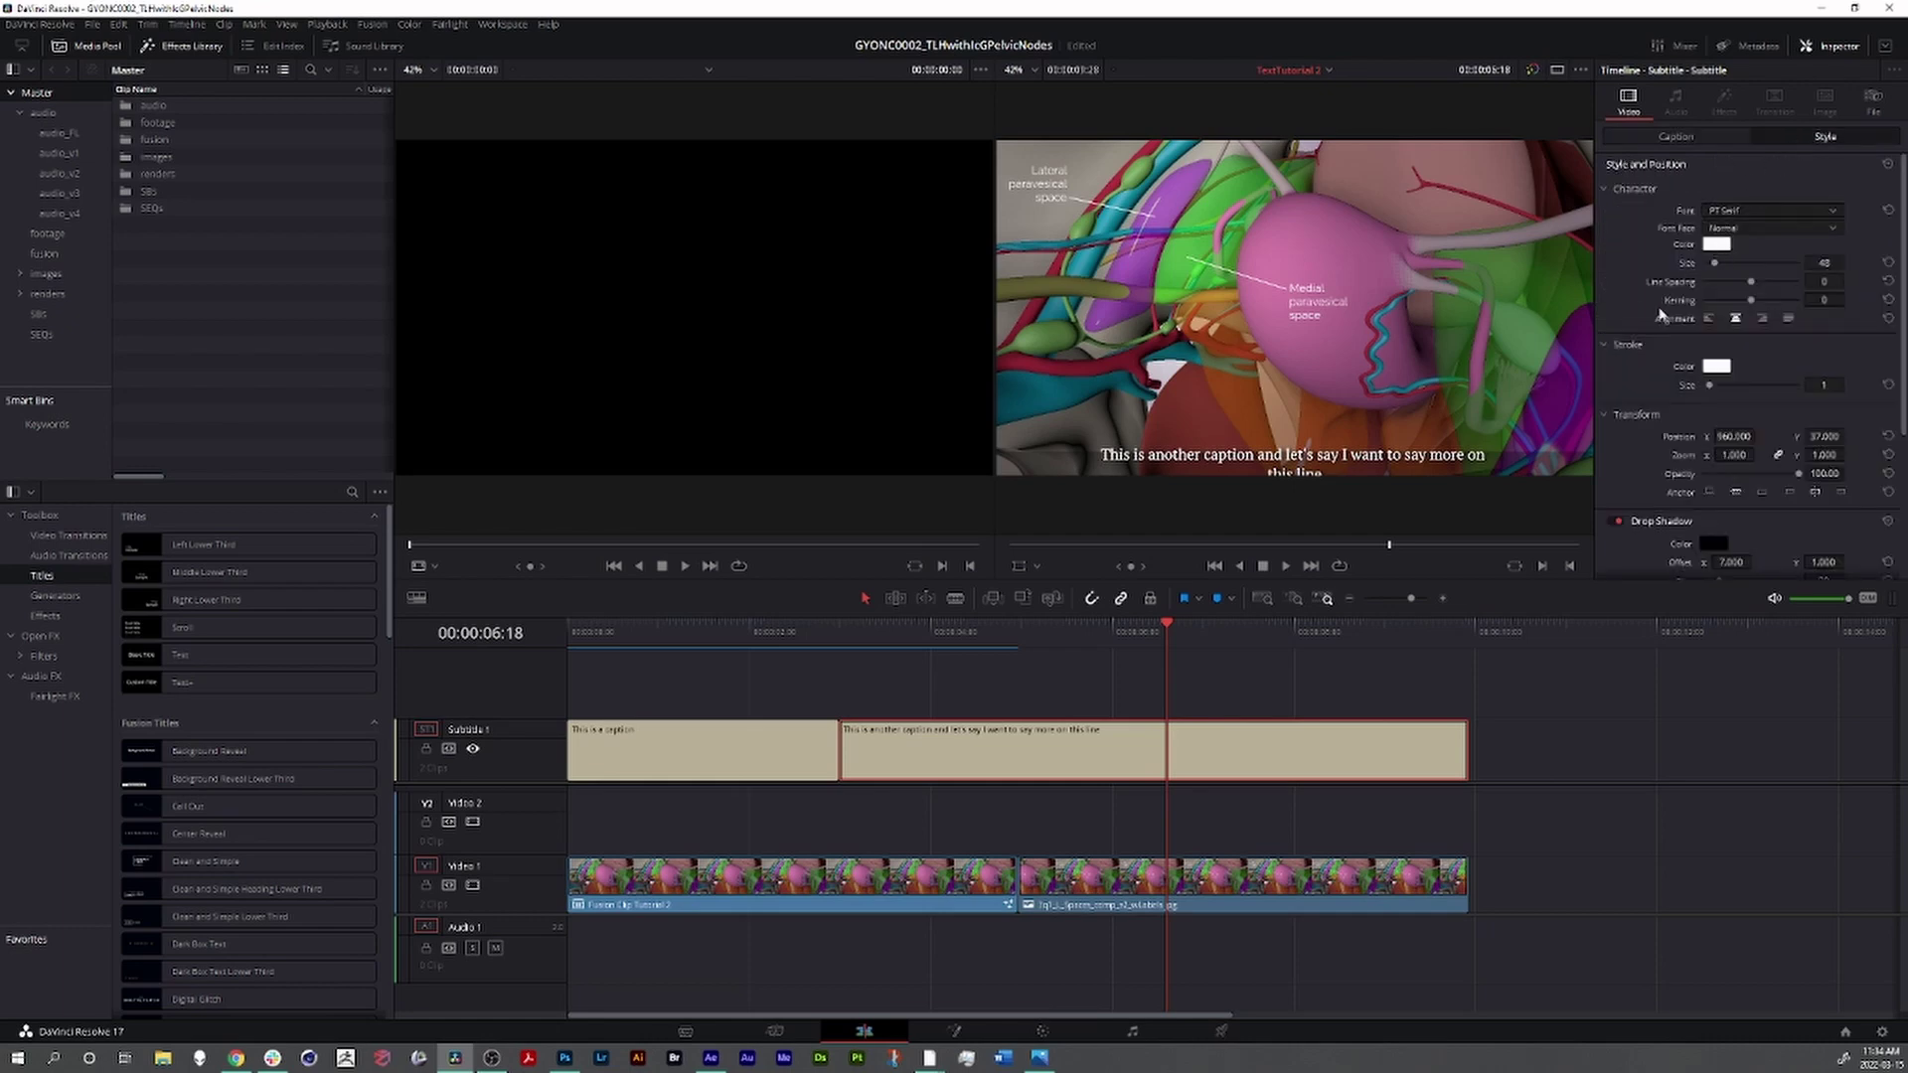
scroll(1900, 376, down, 2)
scroll(1901, 376, down, 1)
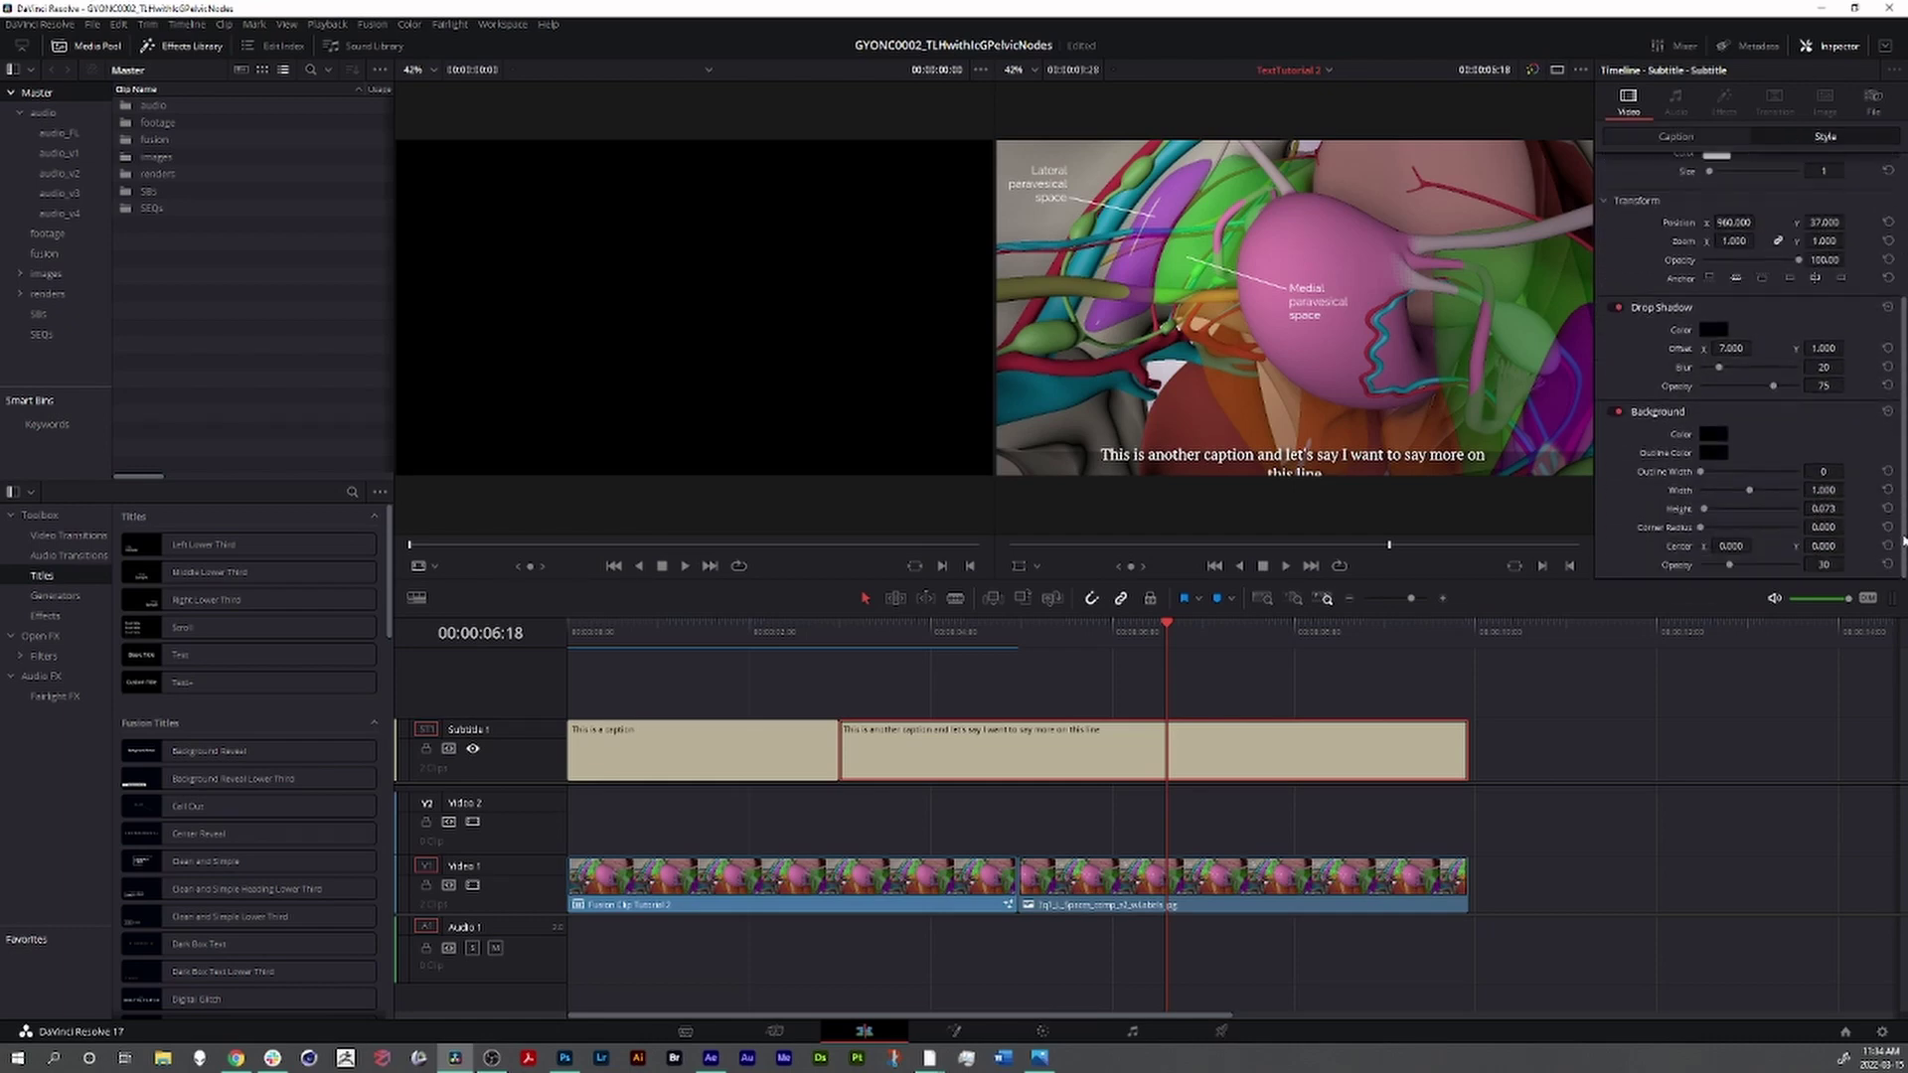
scroll(1889, 375, up, 3)
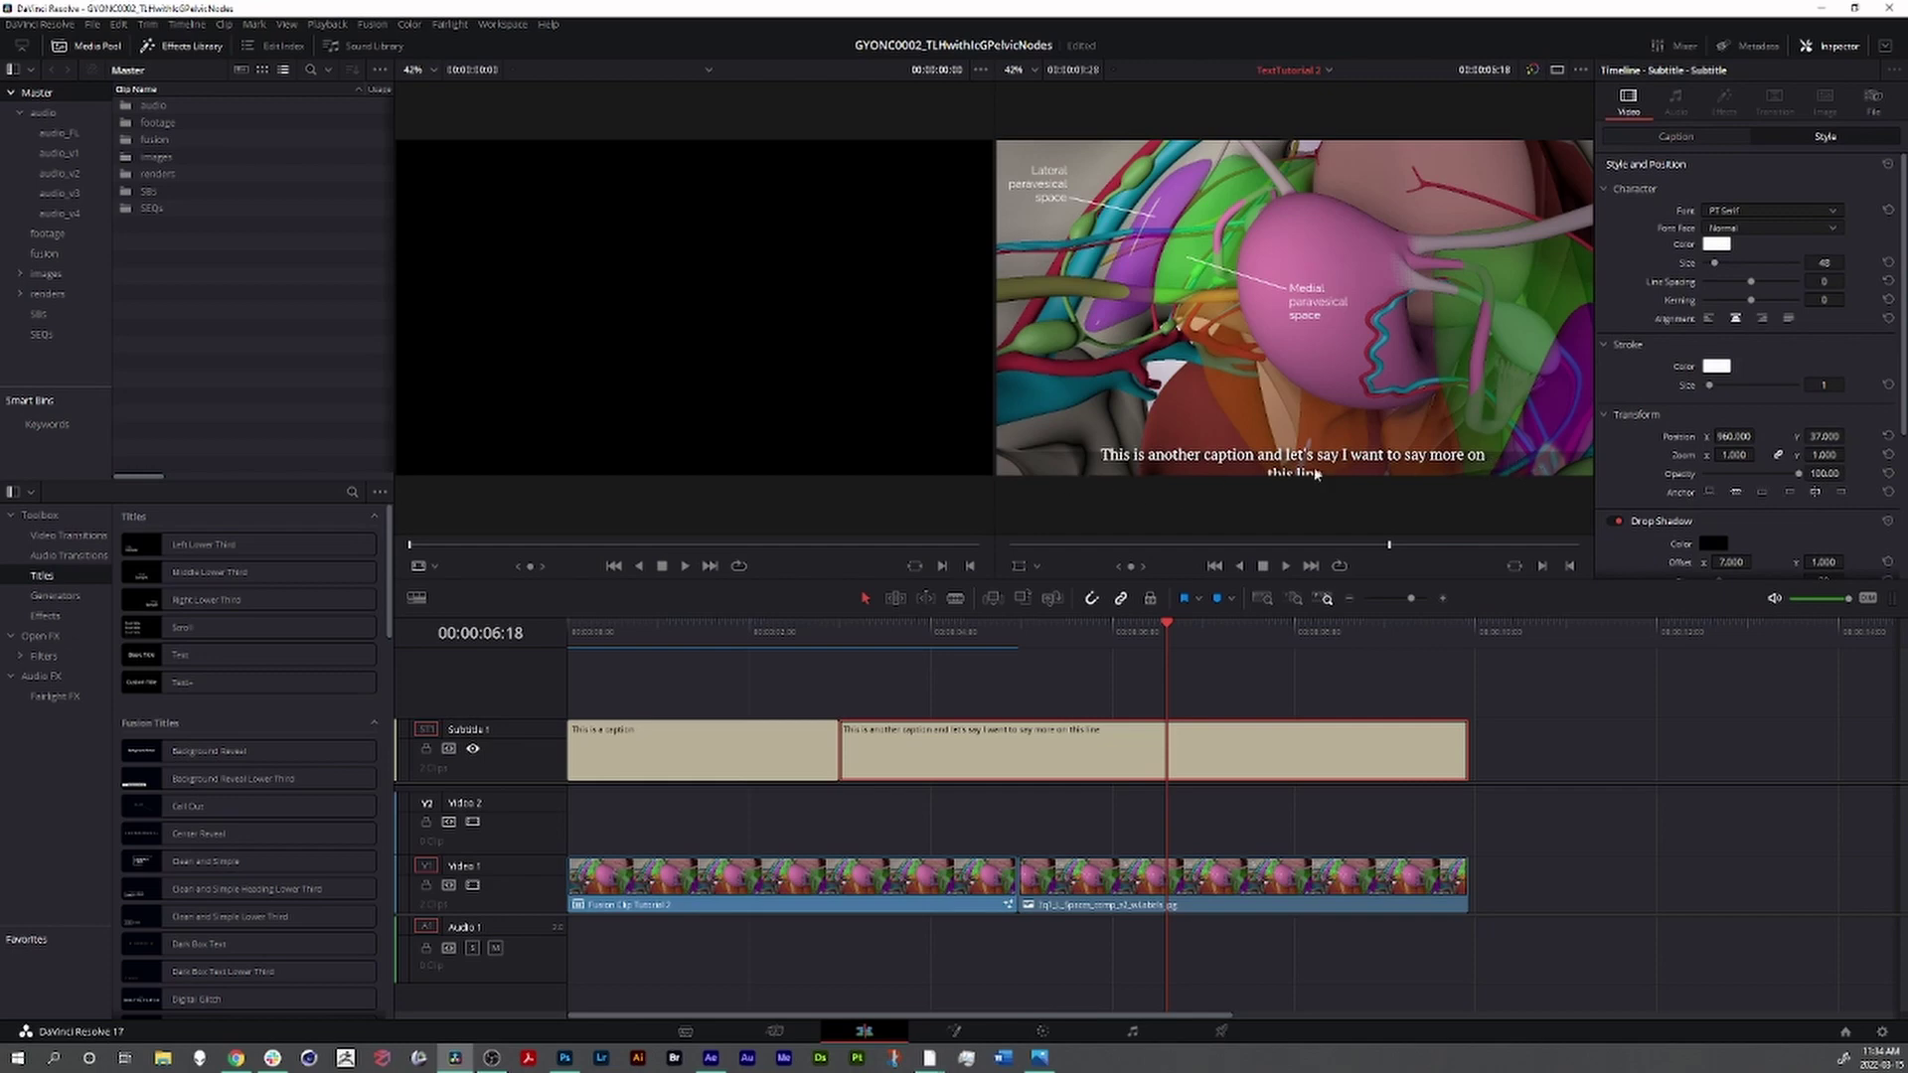
- Set the project's subtitle Max characters per line to 120 and save
click(1882, 1034)
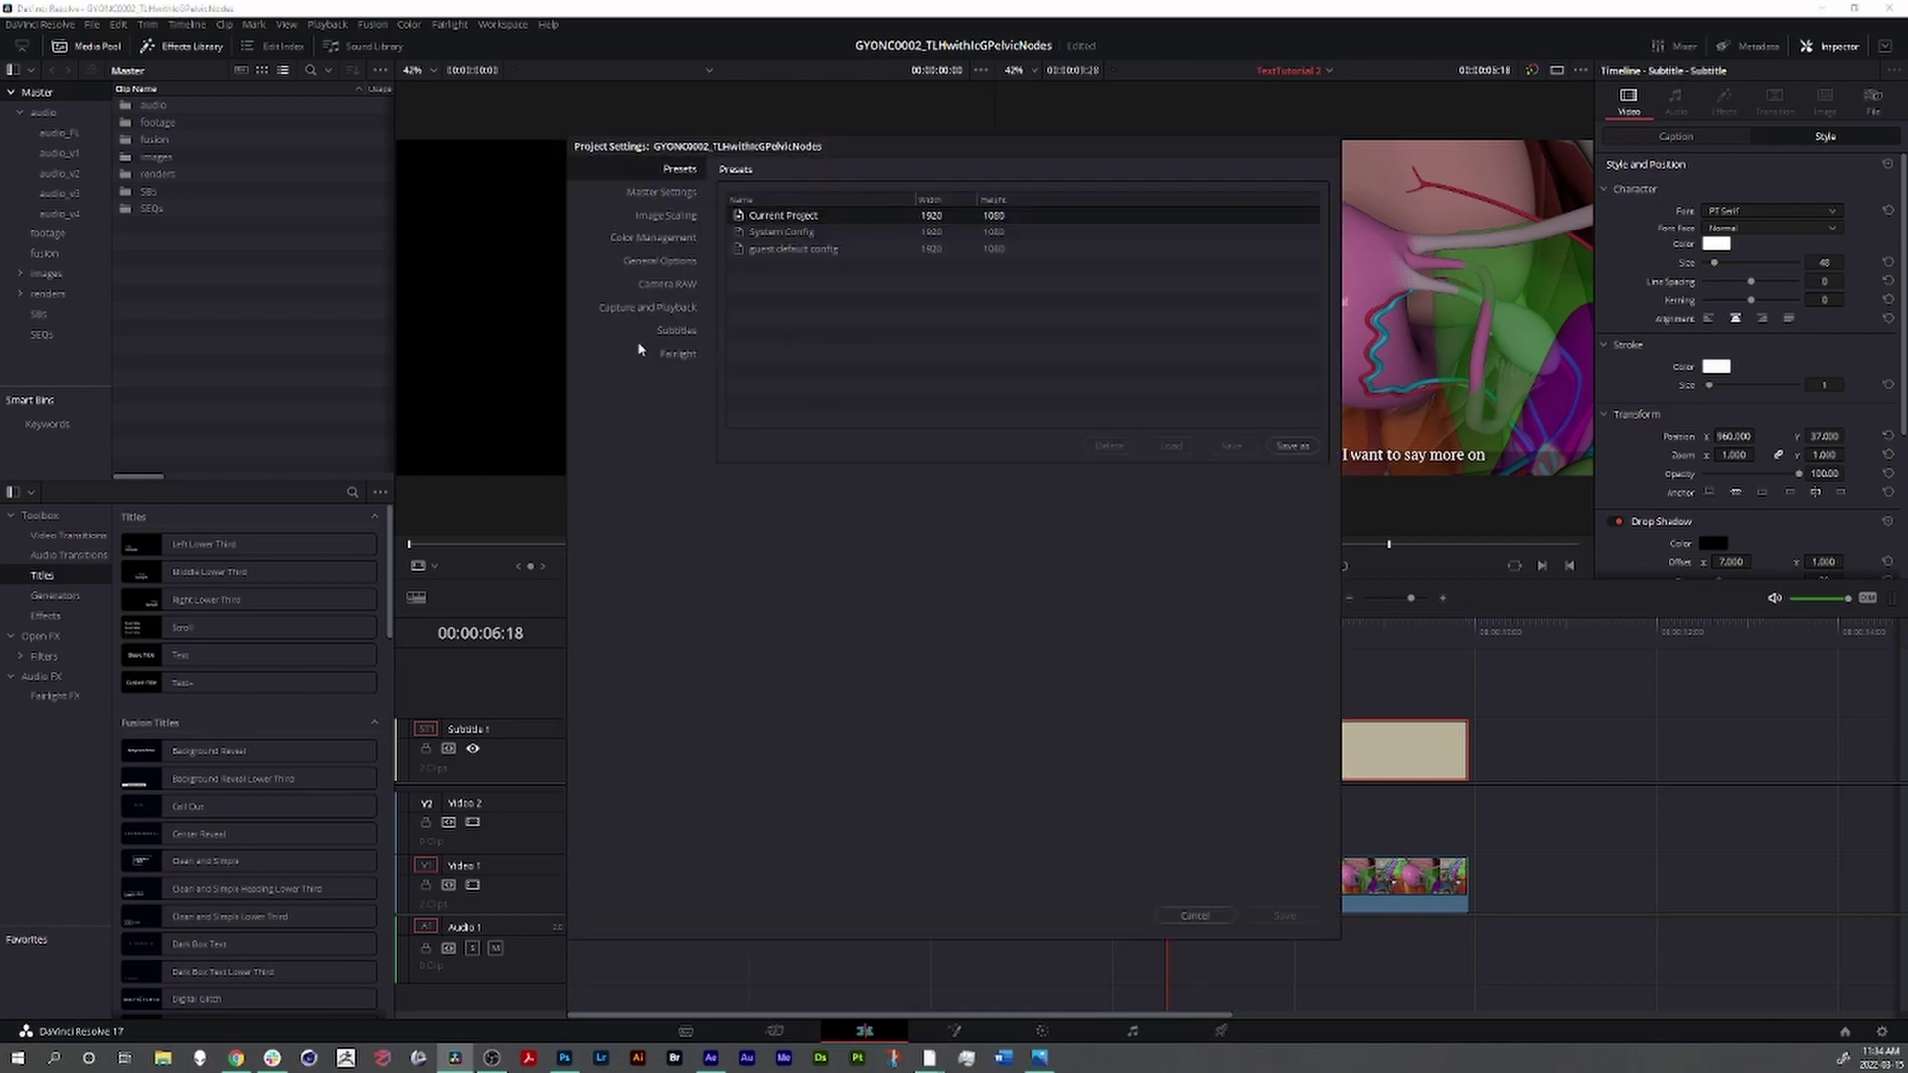
click(677, 331)
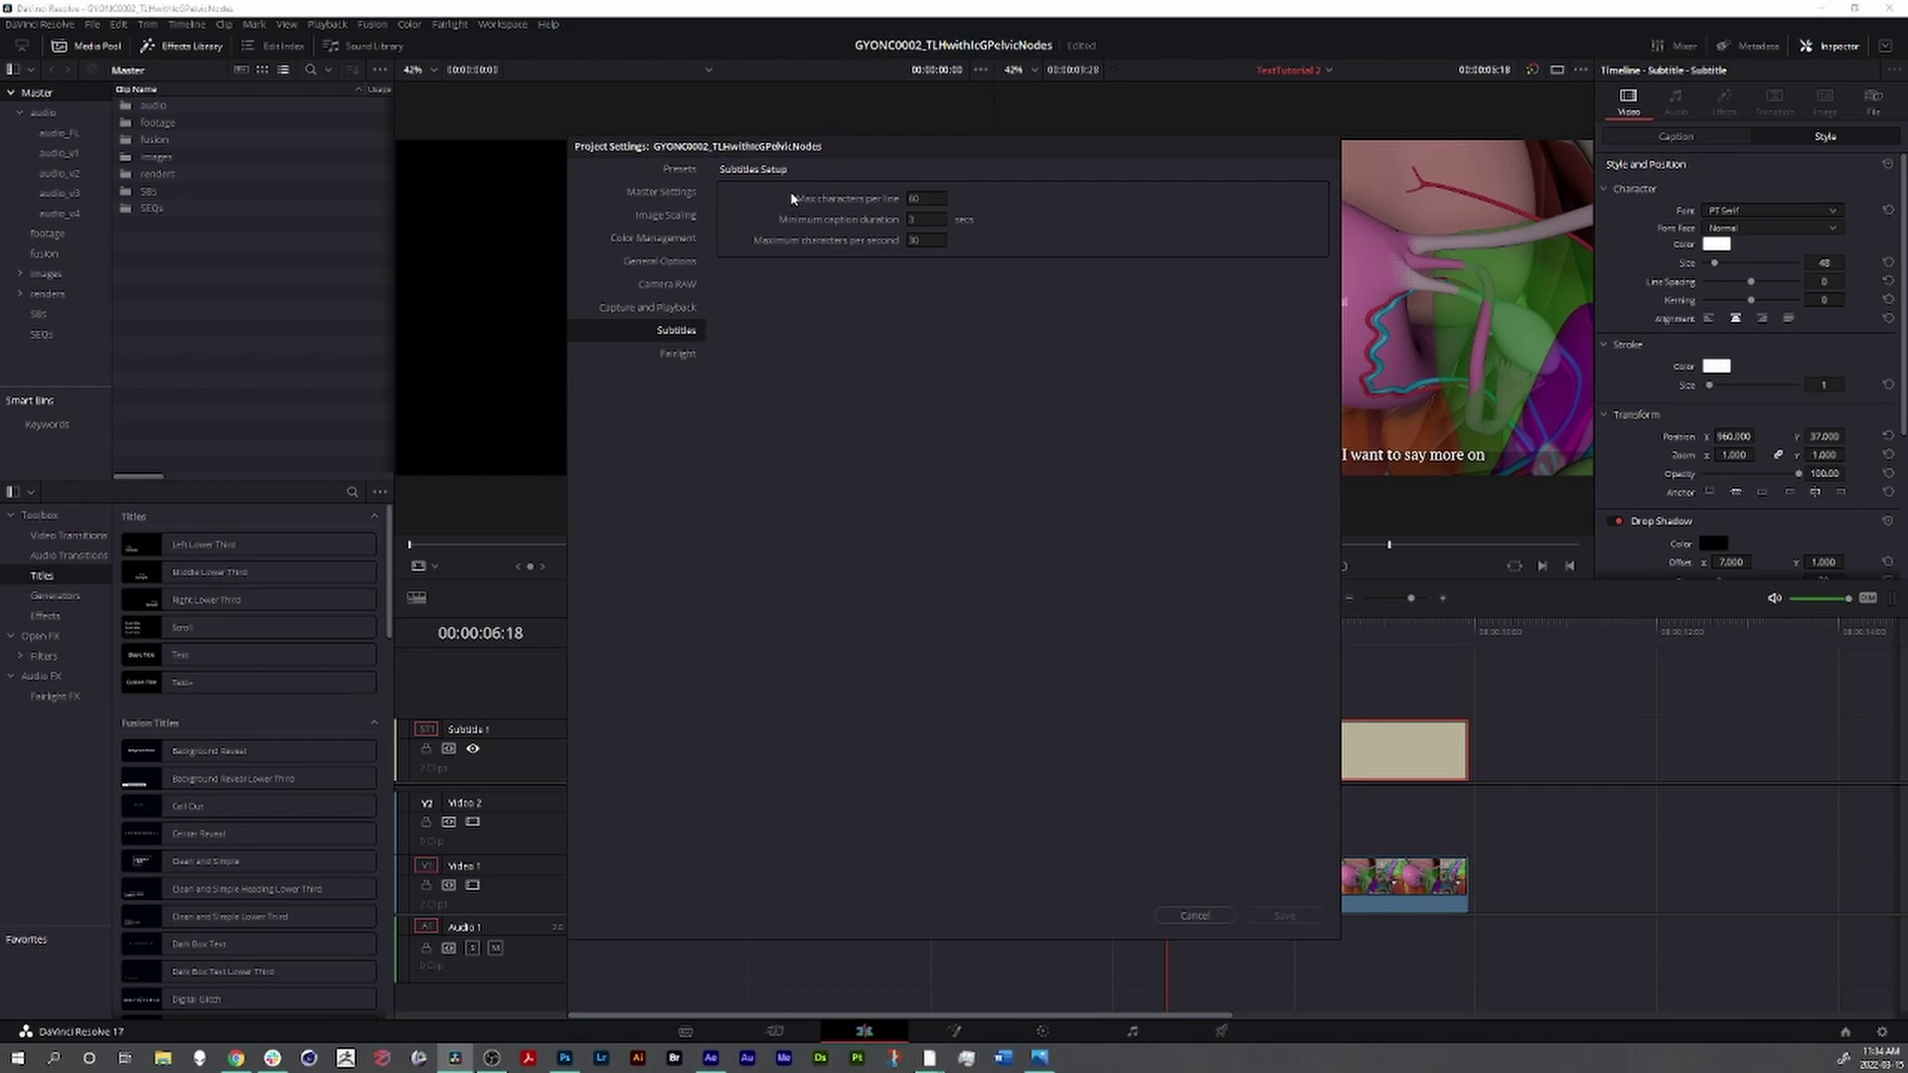
double_click(926, 199)
text(120)
click(1282, 914)
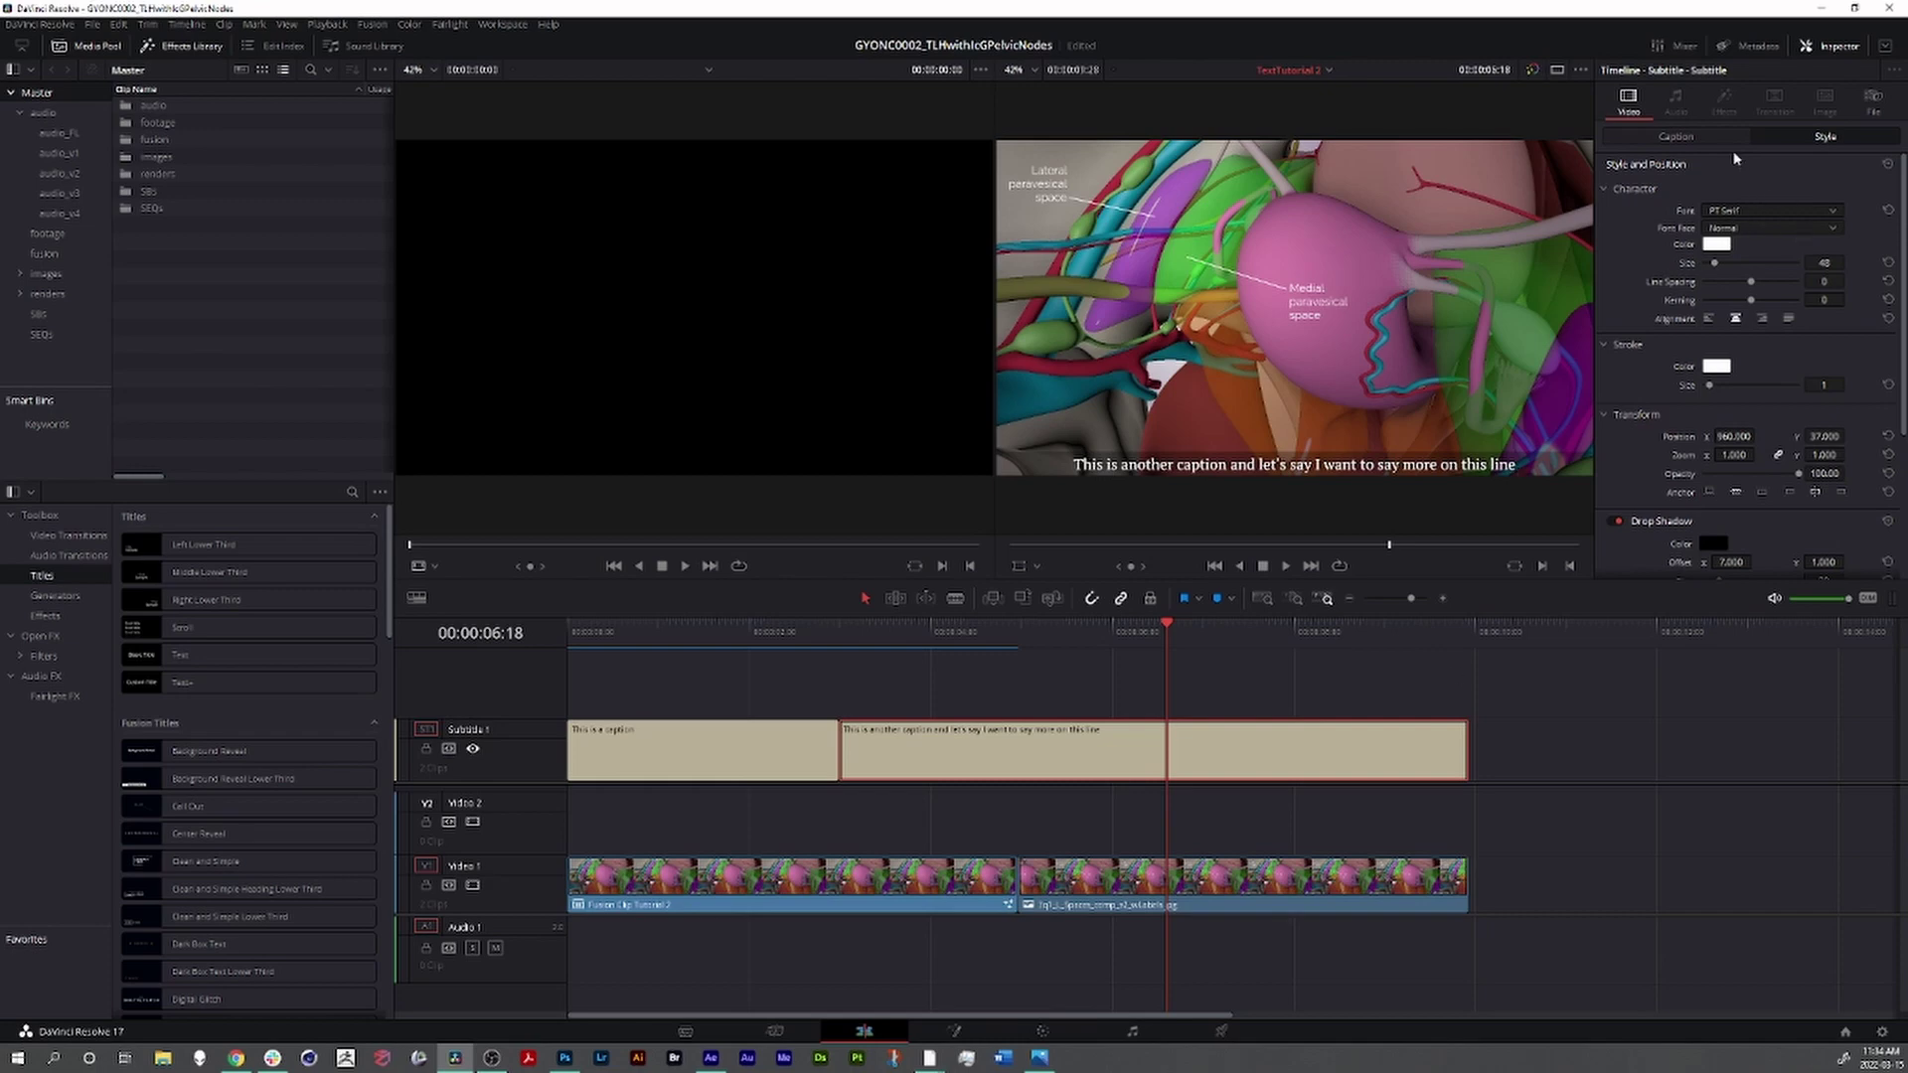
- Append 'after the change I made and' to the second caption's text
click(1675, 137)
click(1751, 236)
text(after)
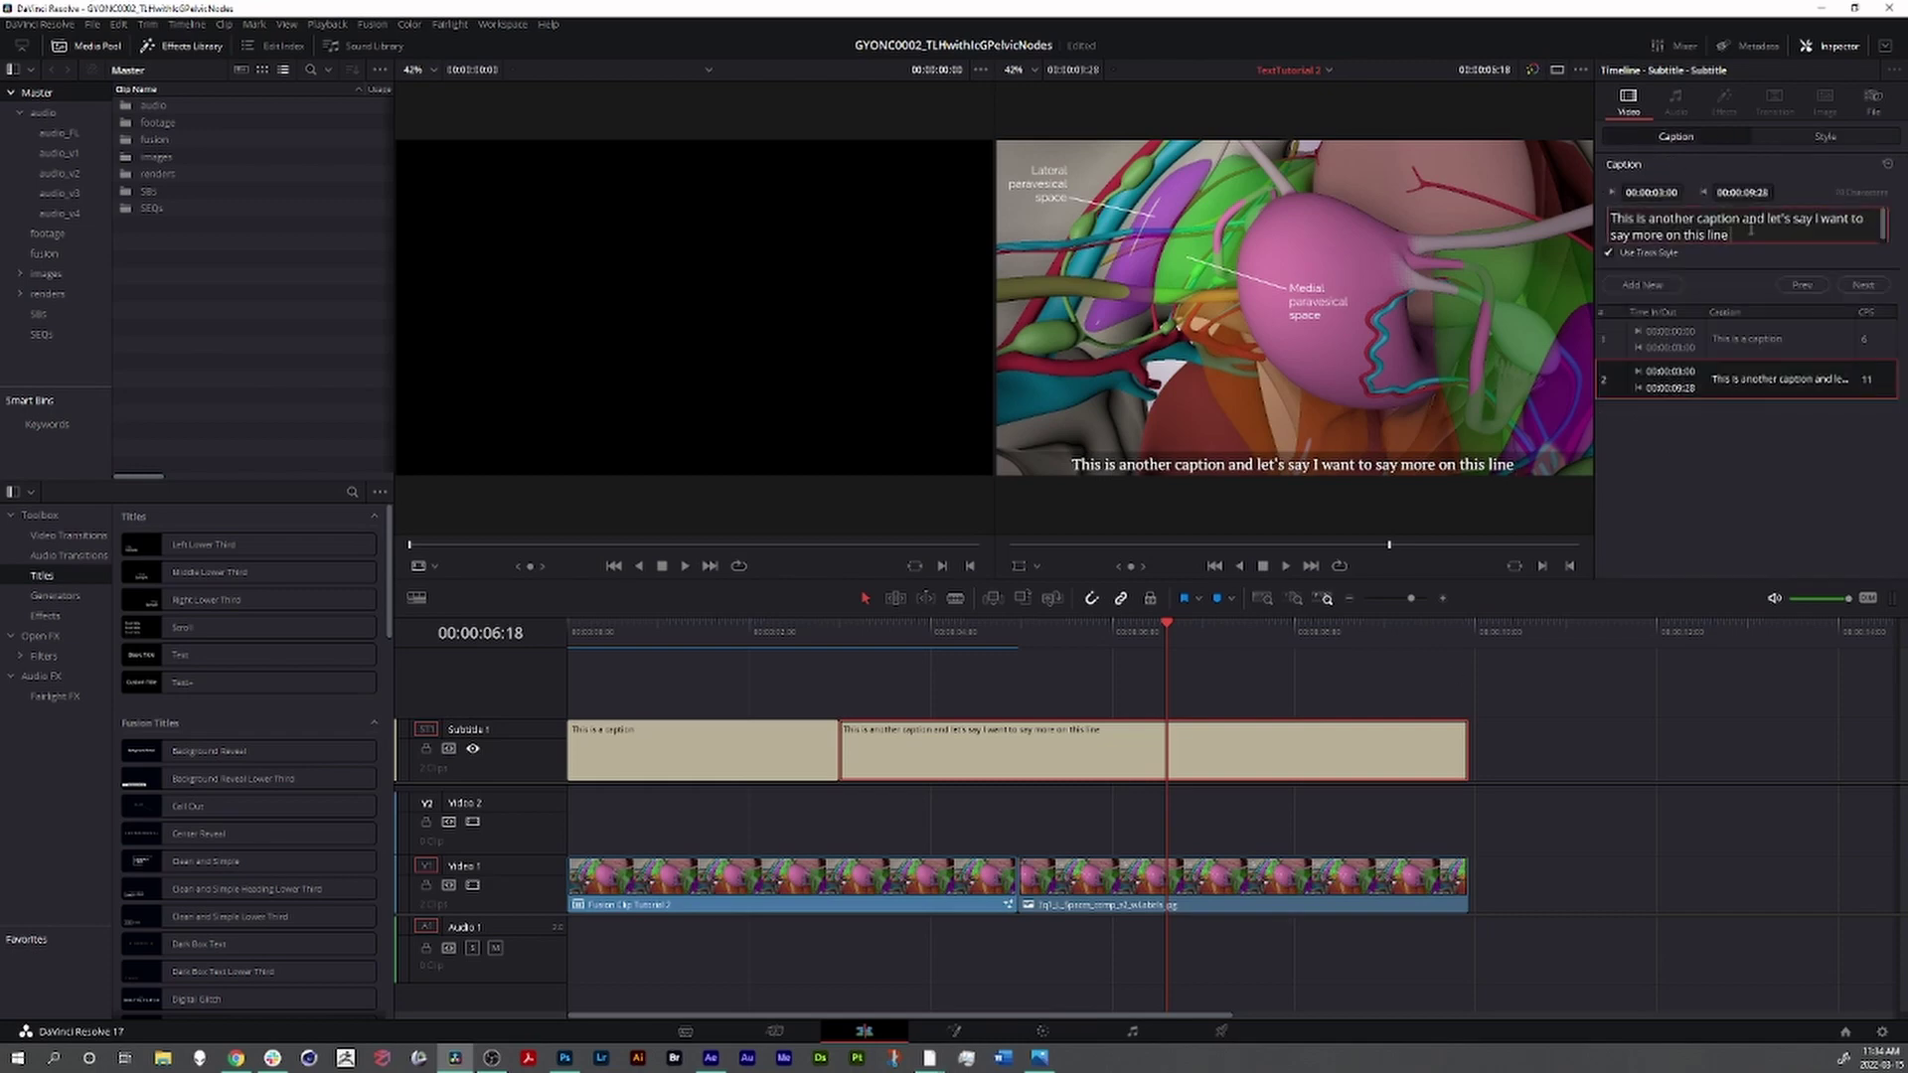
text( the )
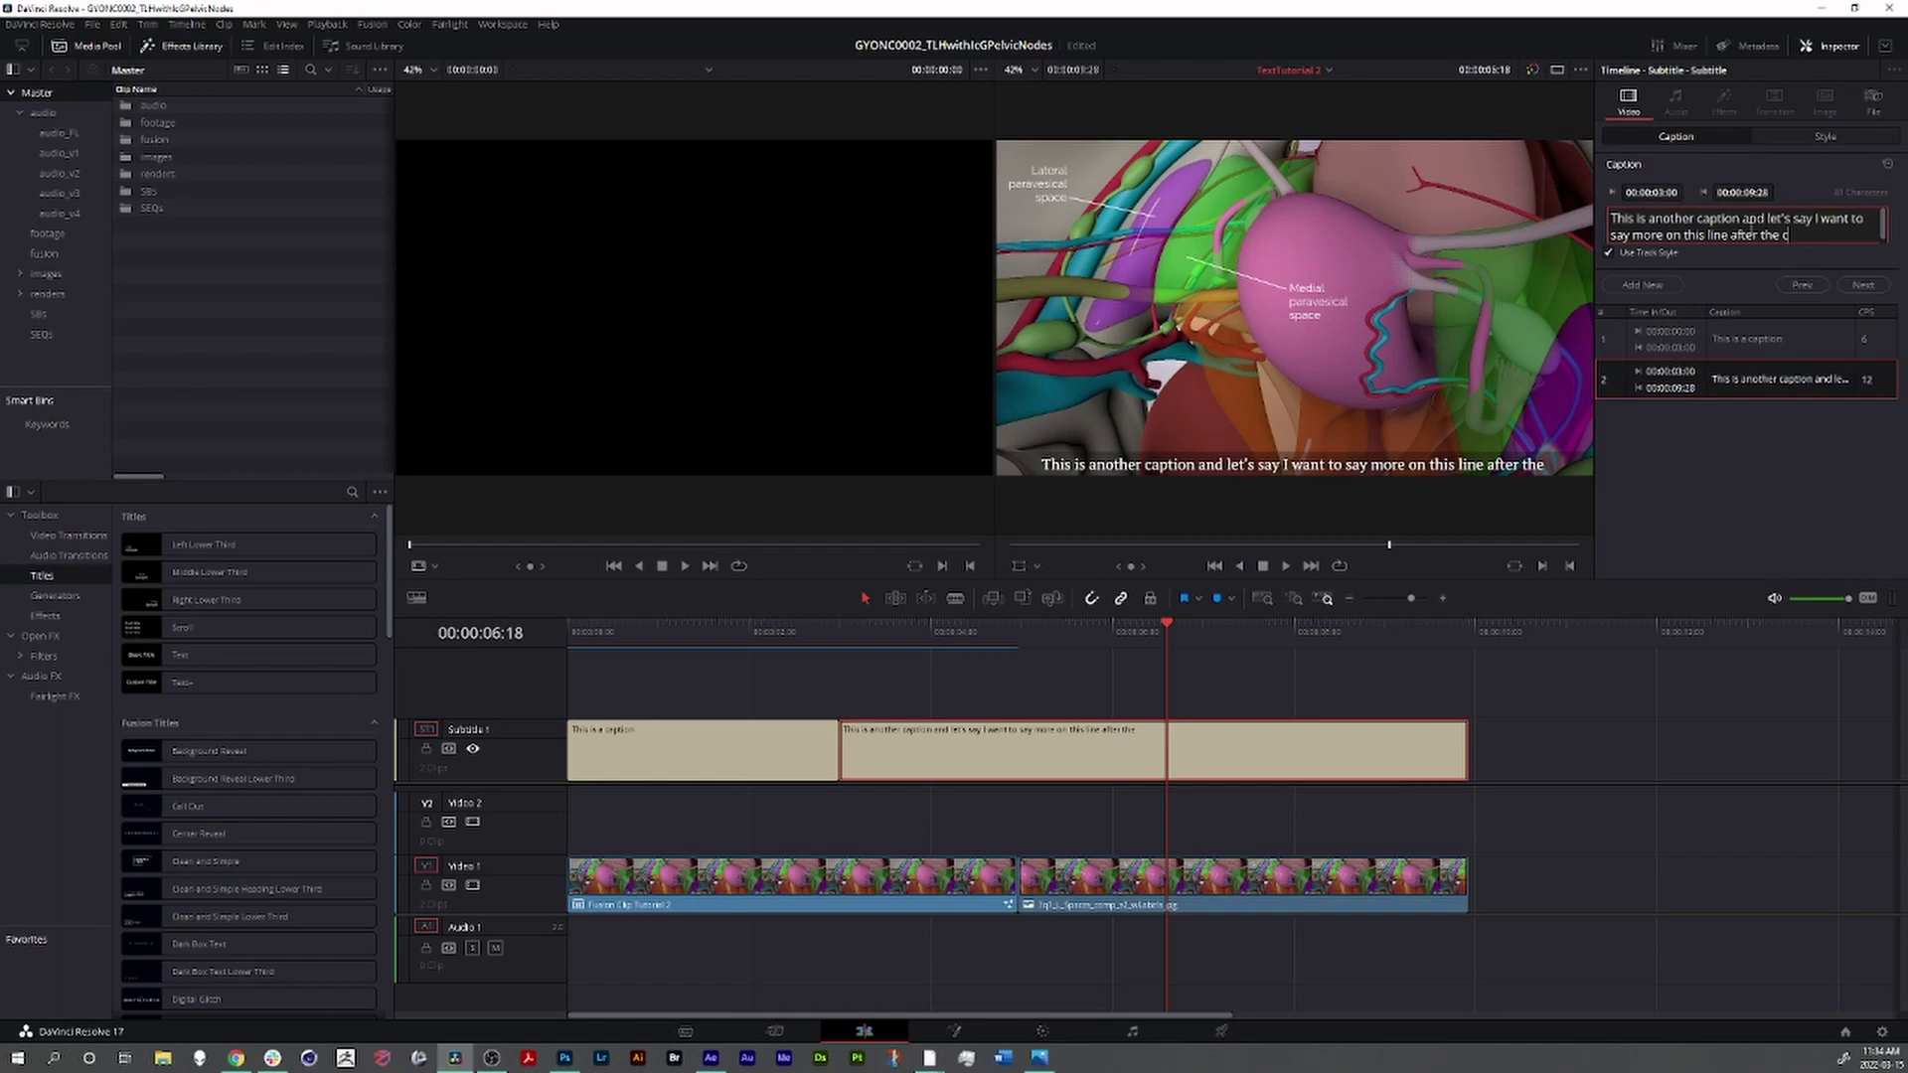
text(change I)
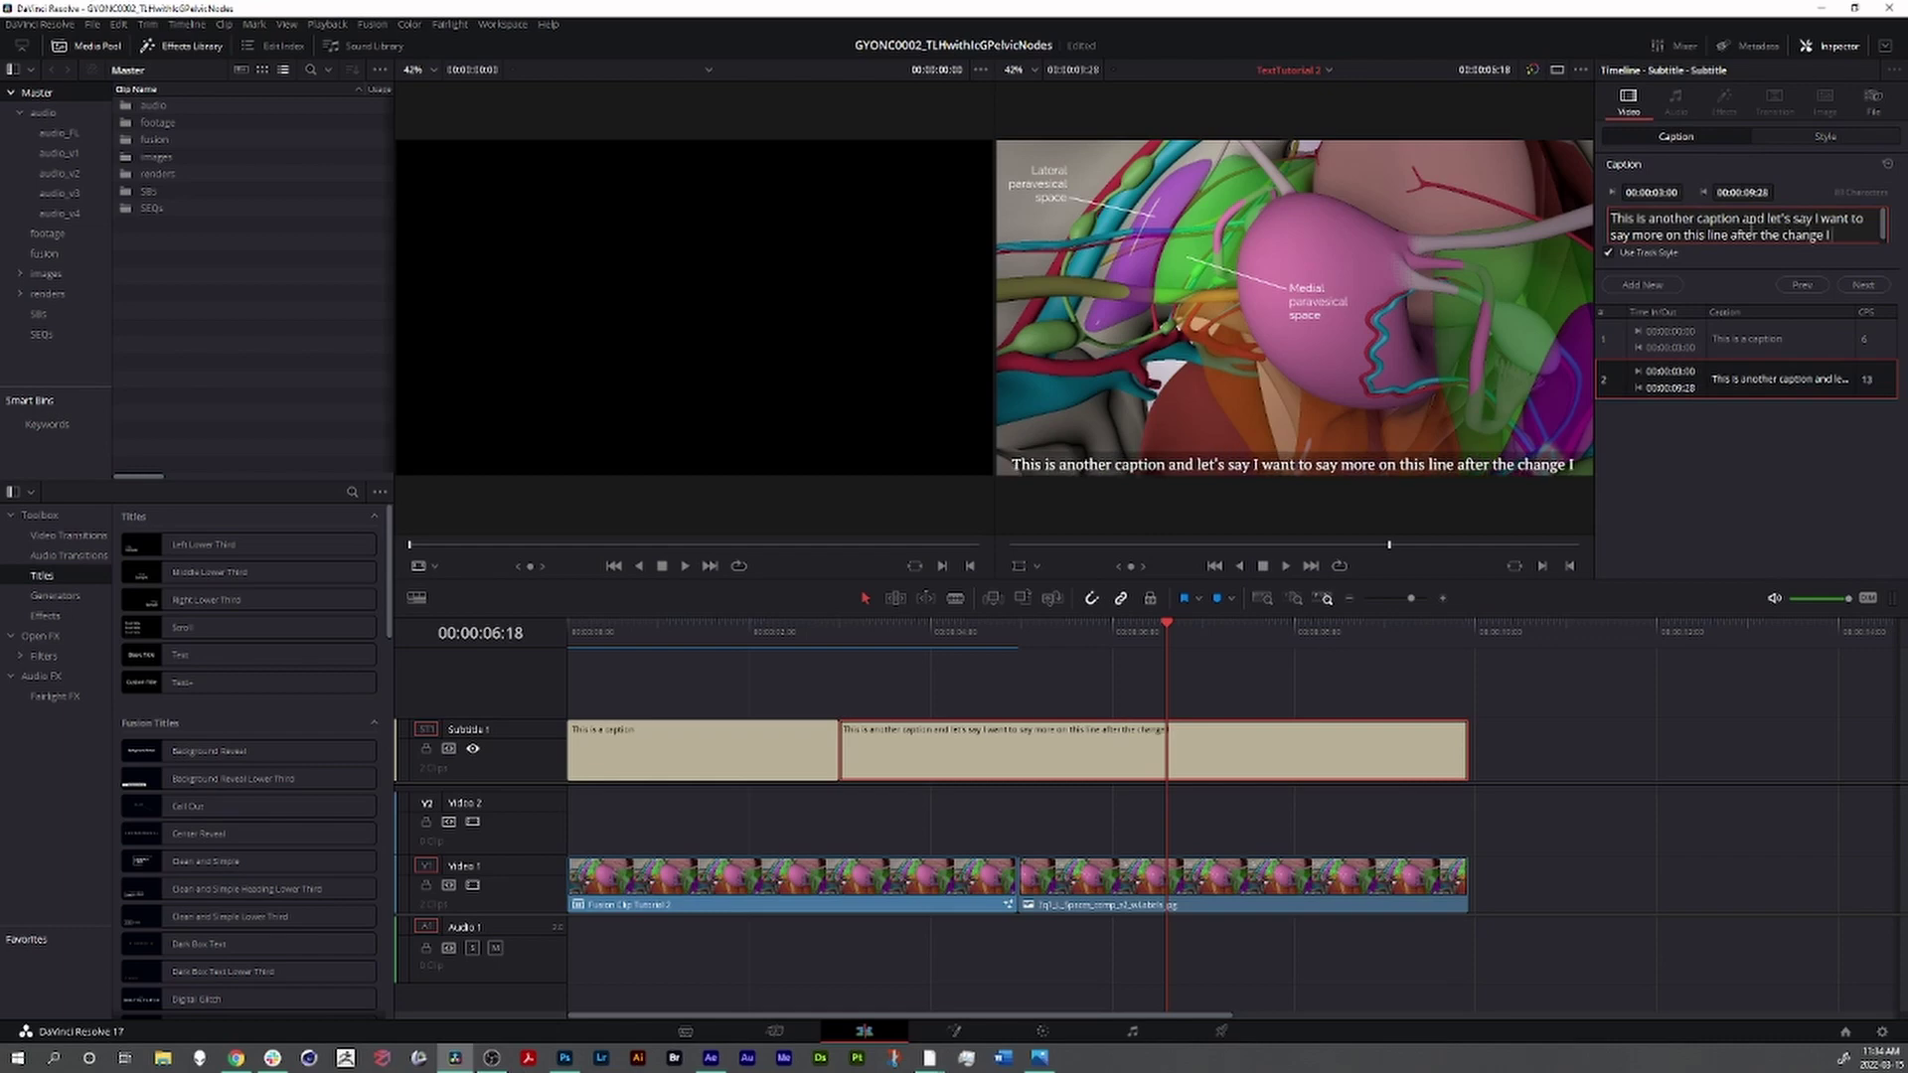
text( made)
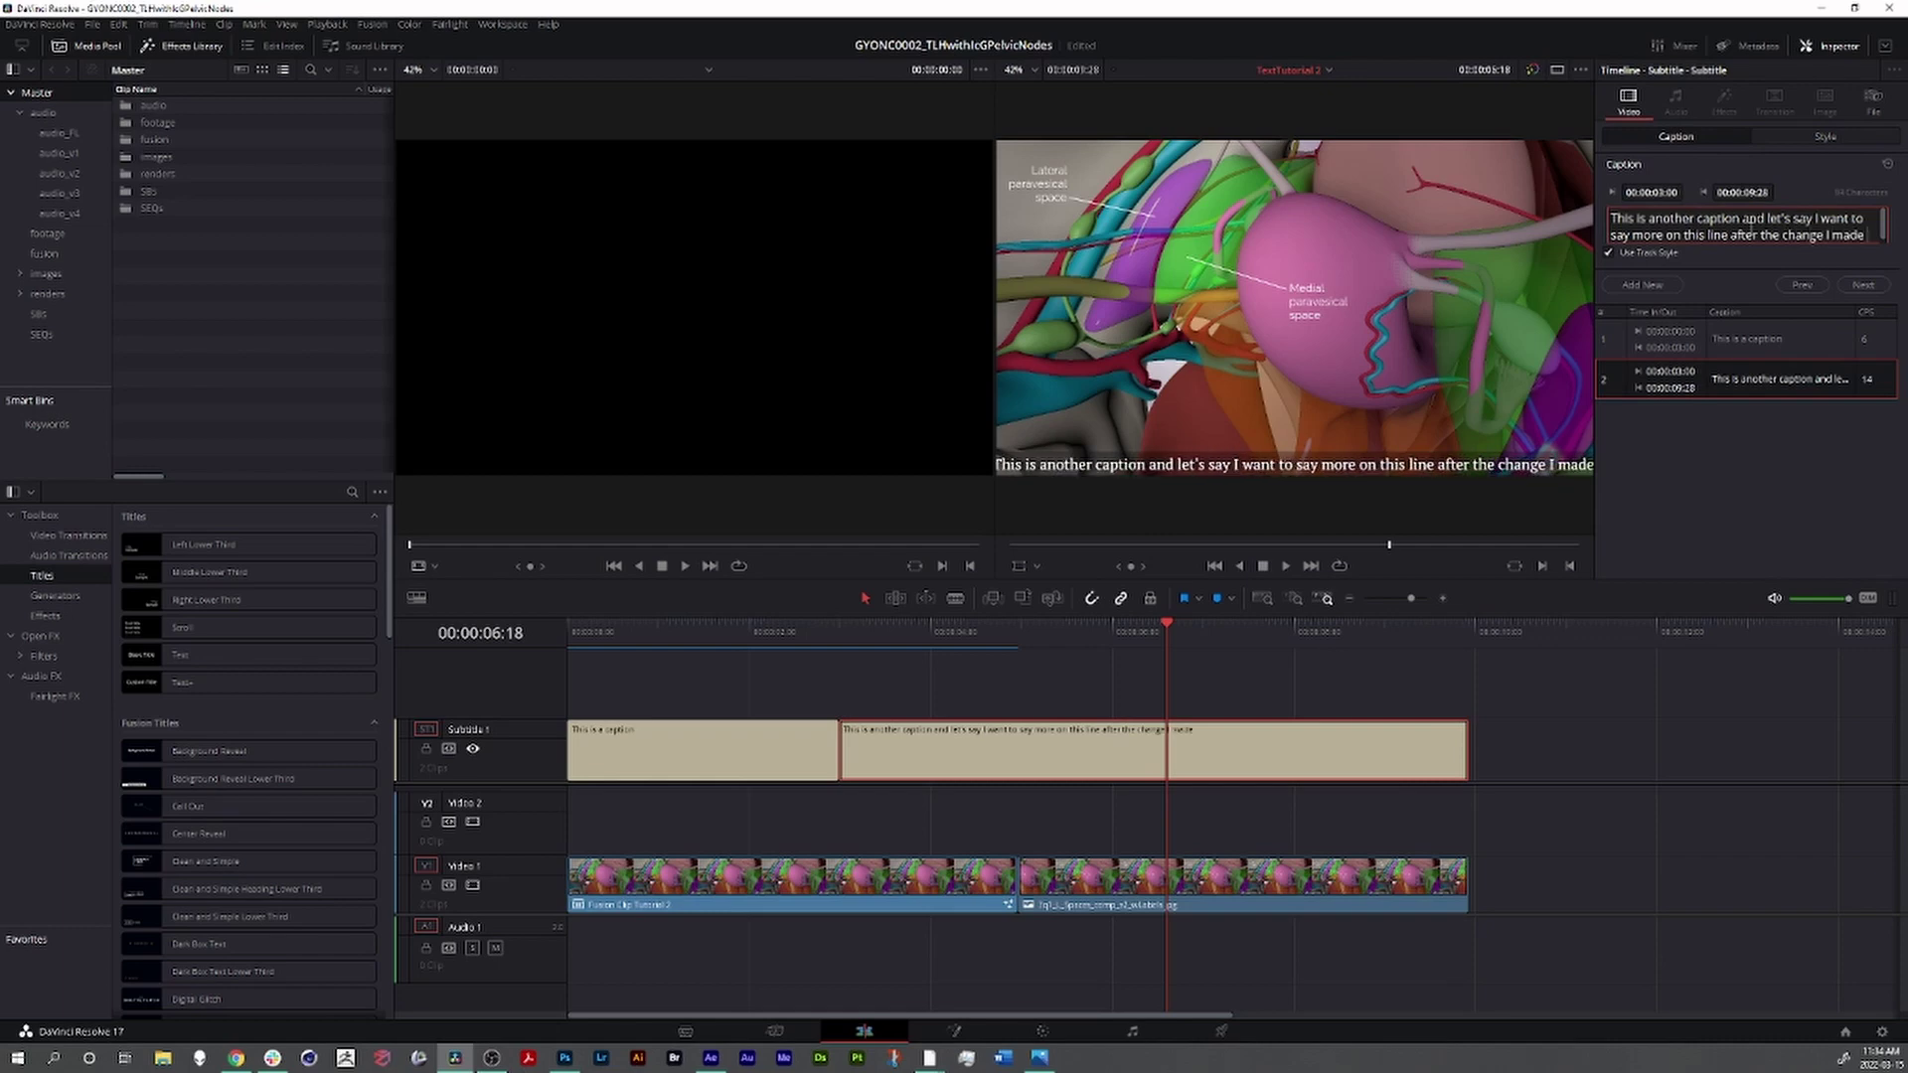
text( and)
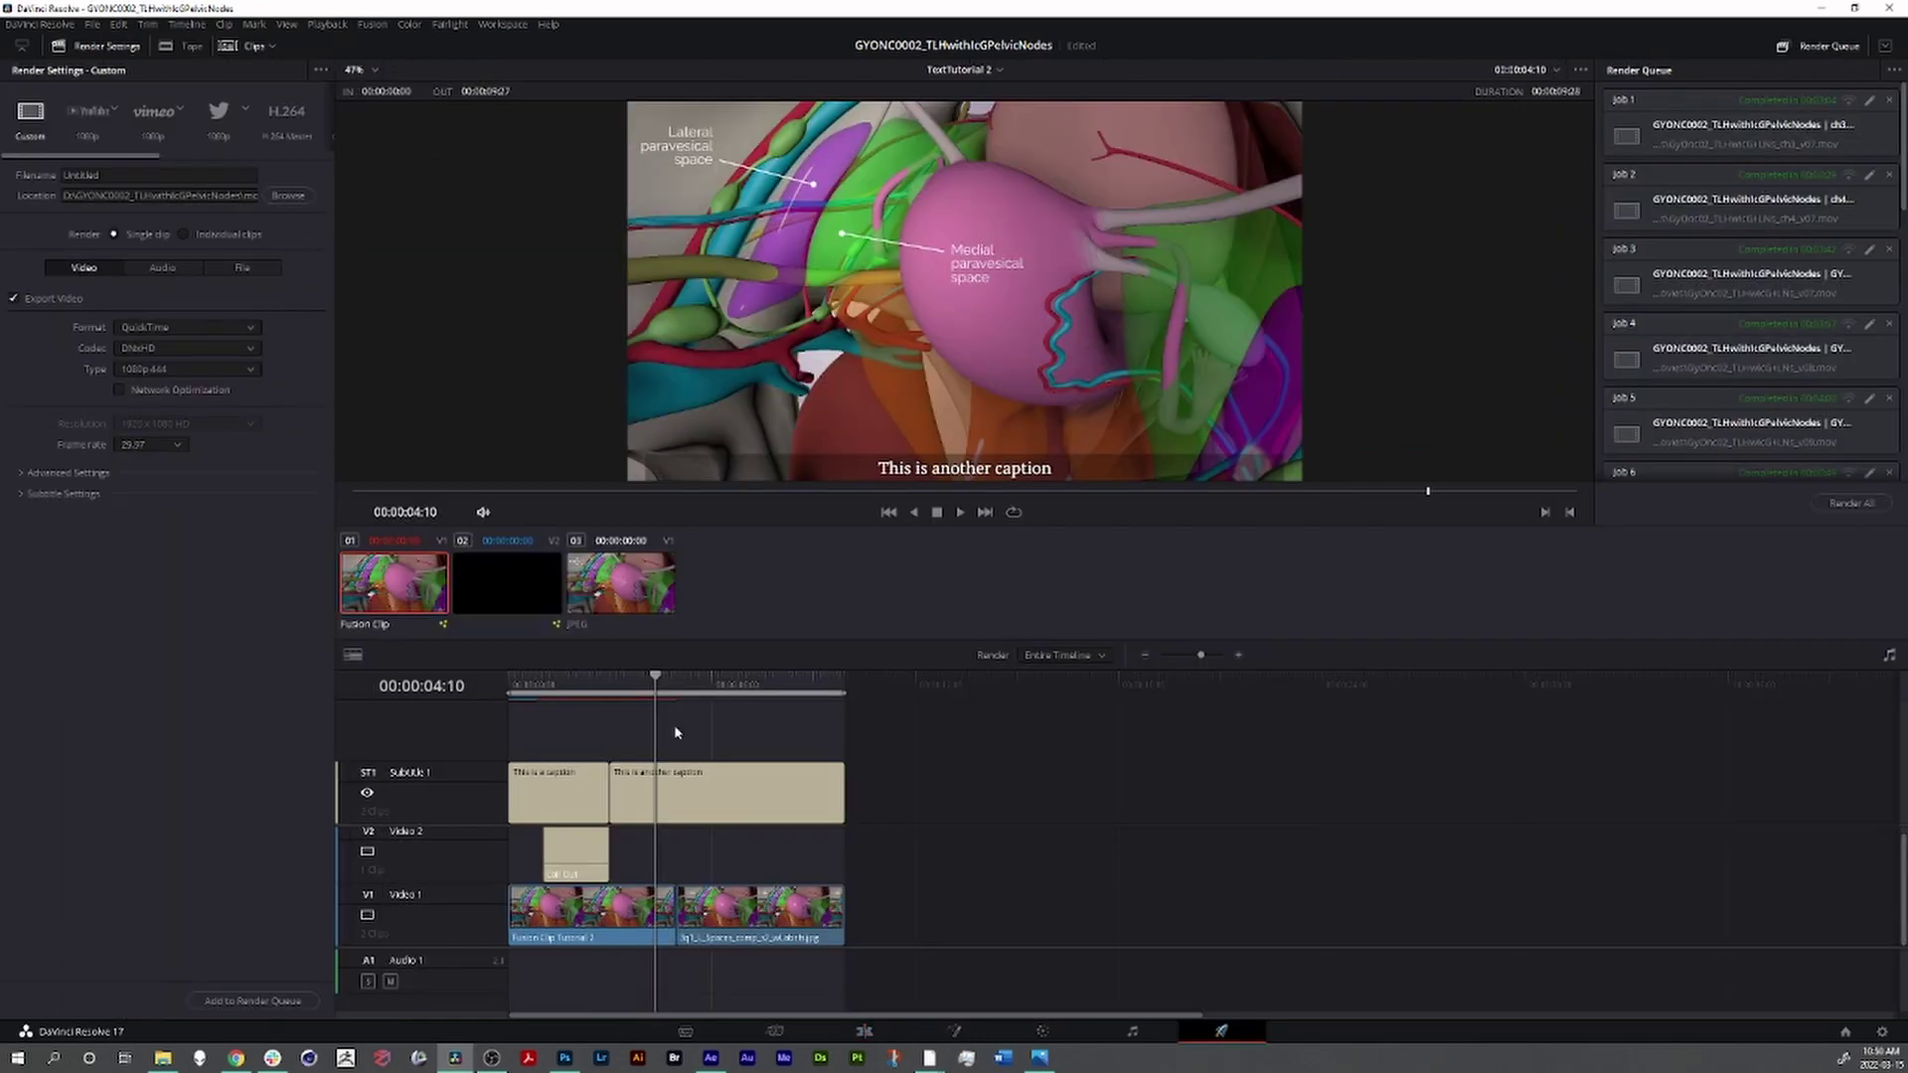
- In Deliver's subtitle settings, switch the format from SRT export to Burn into video
drag(657, 678, 676, 679)
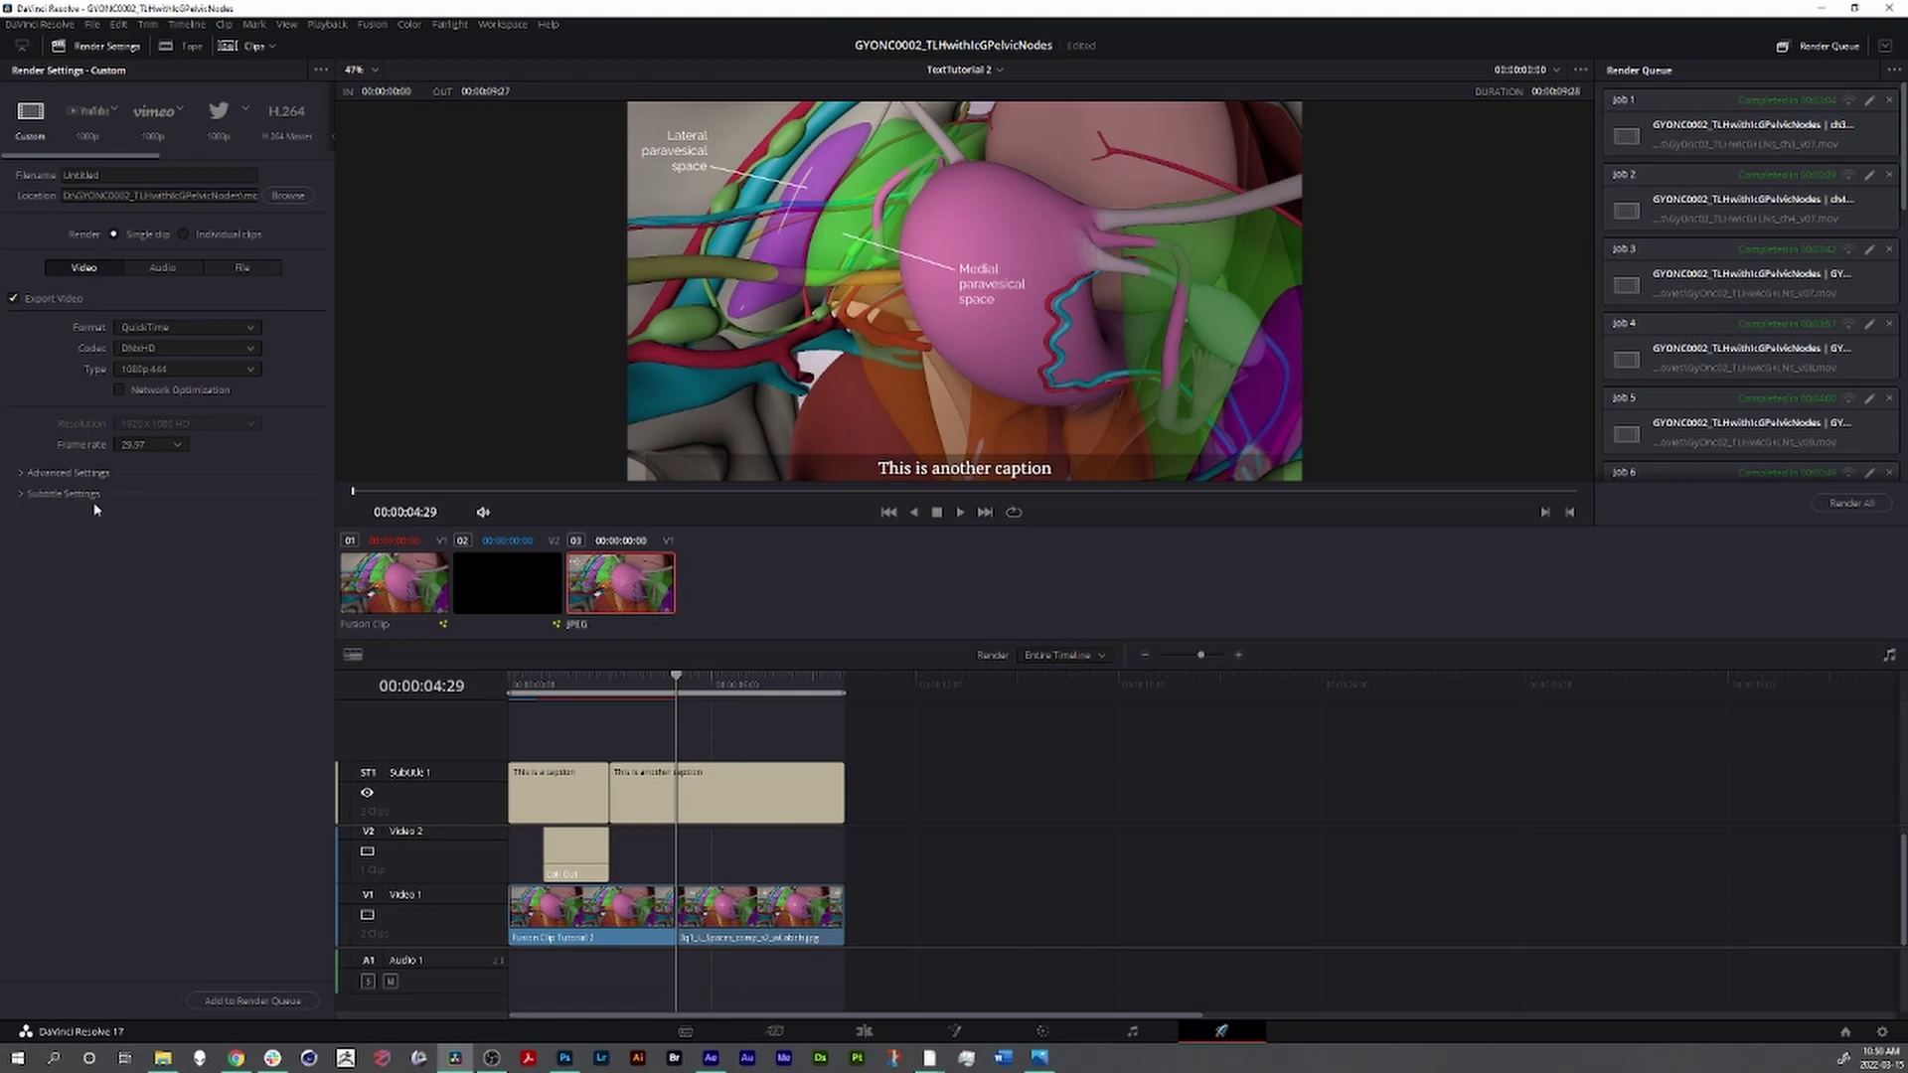
click(39, 495)
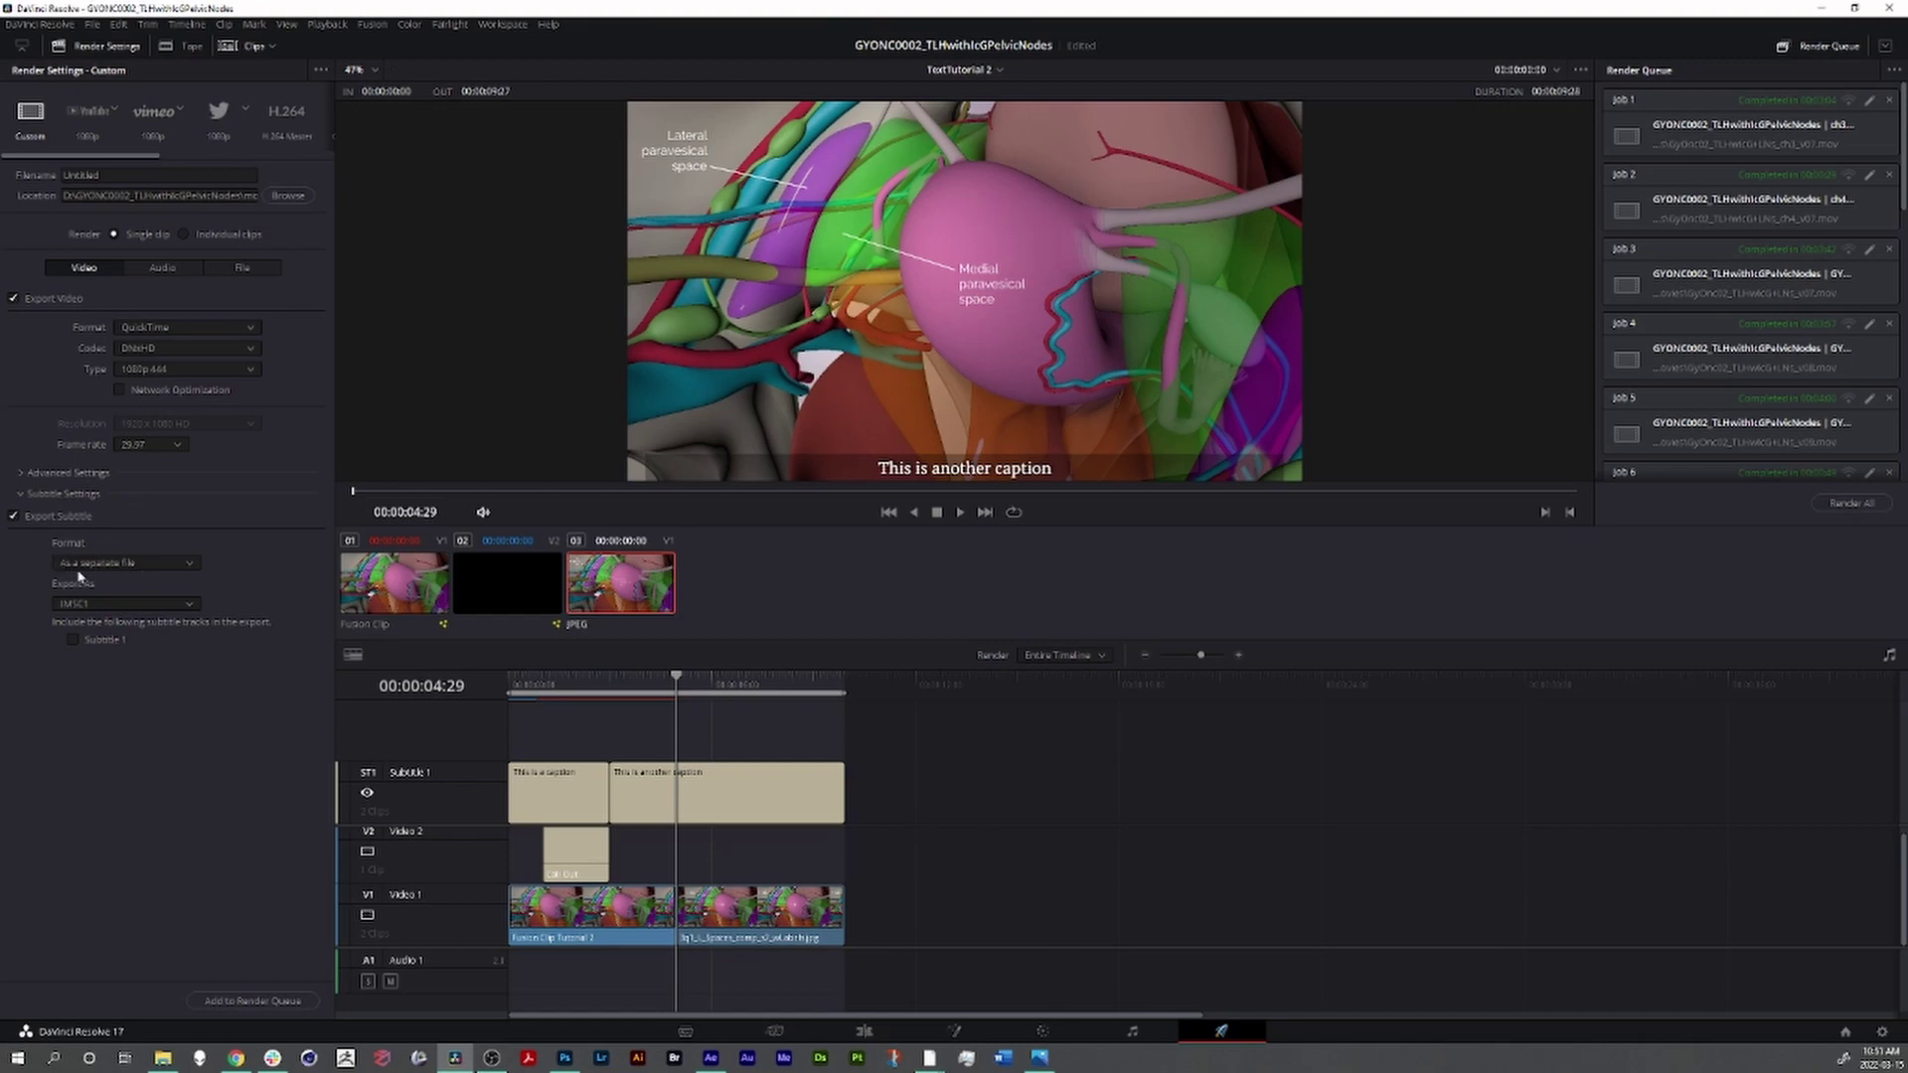
click(110, 605)
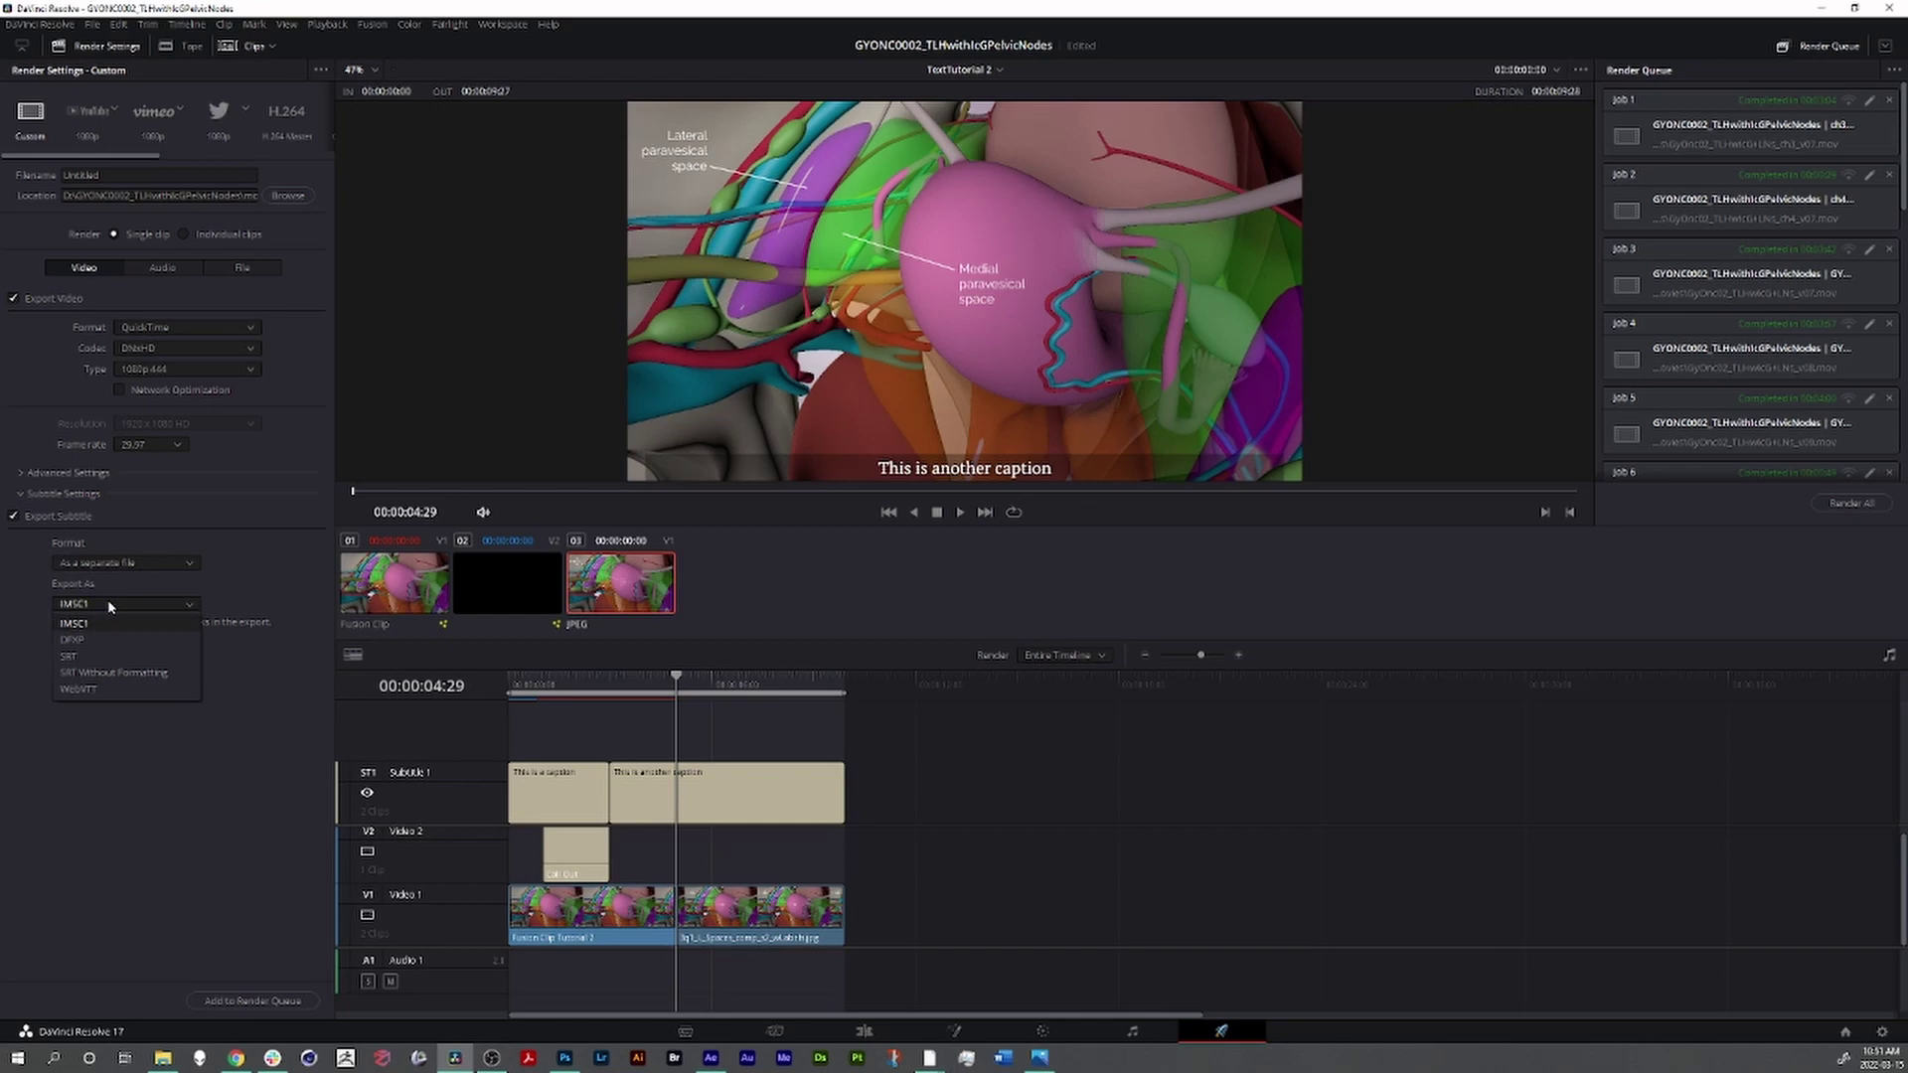
click(70, 657)
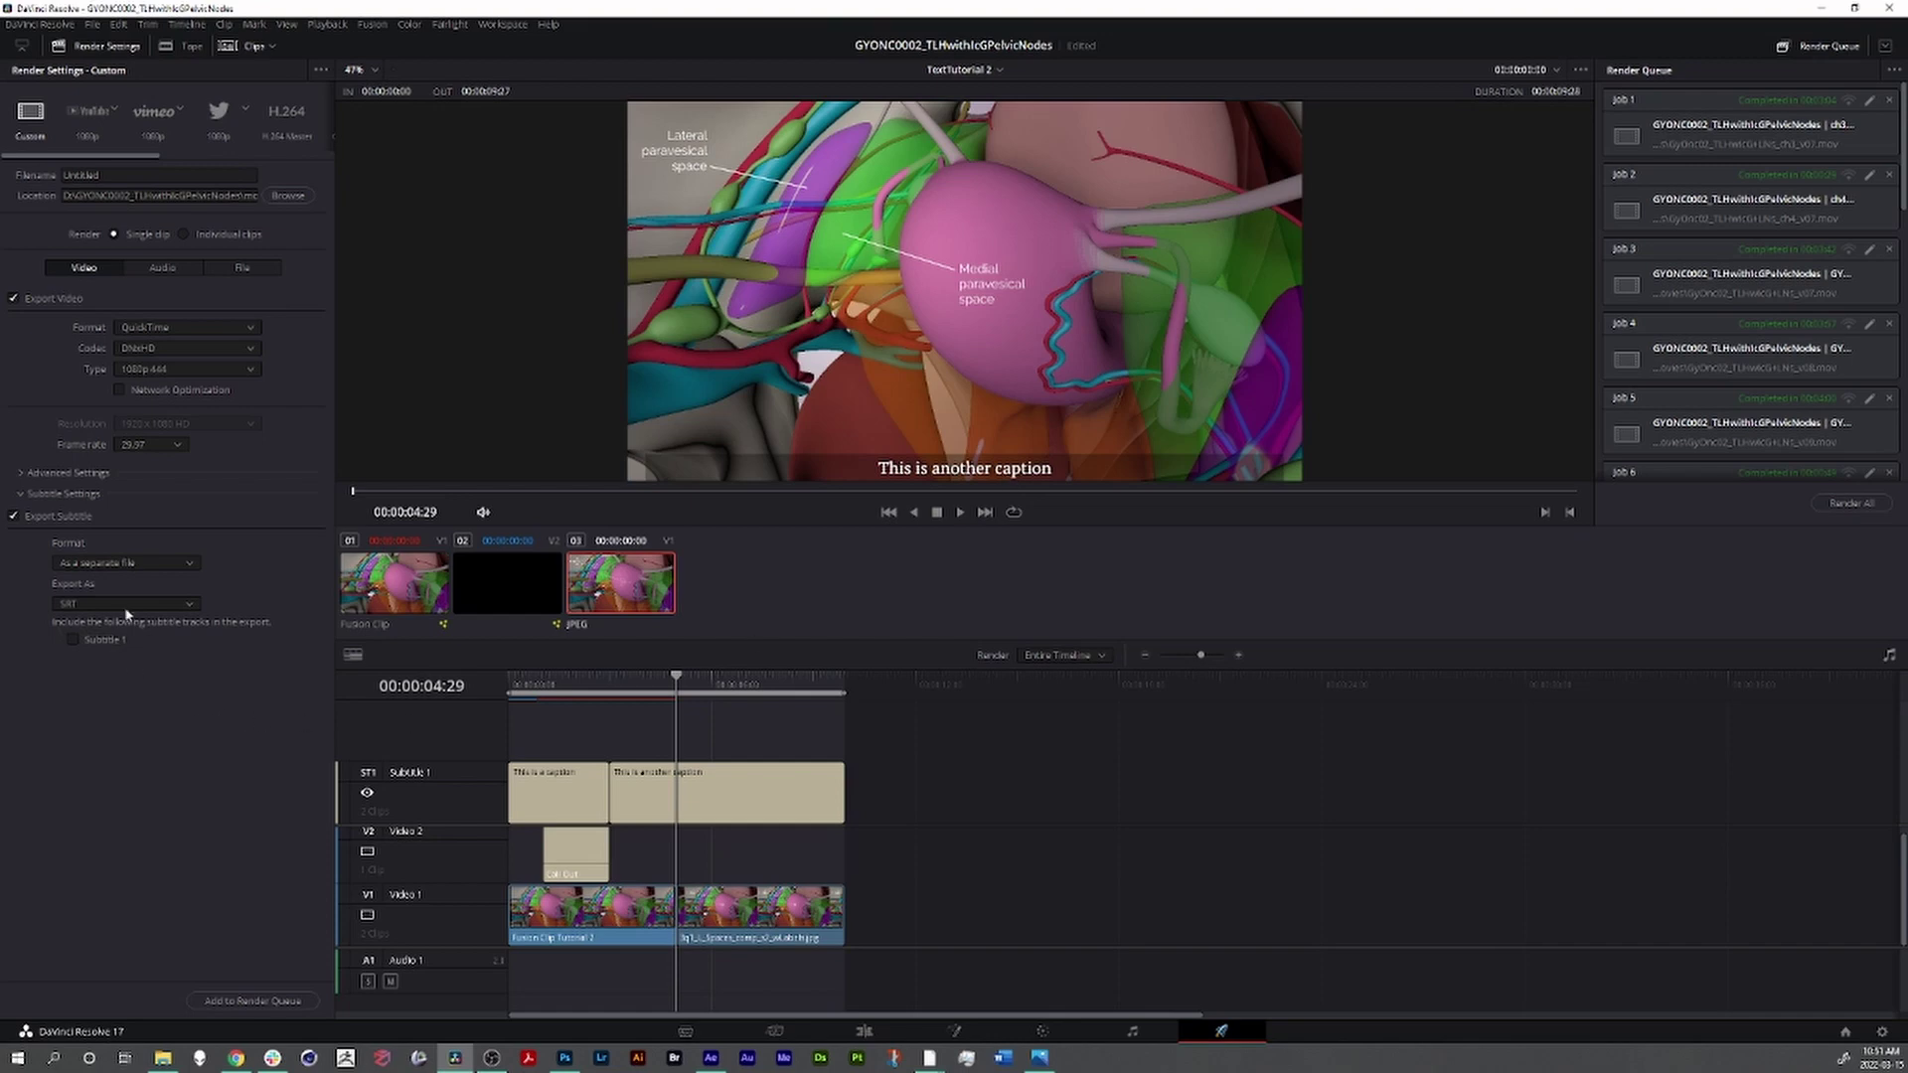
click(110, 563)
click(78, 609)
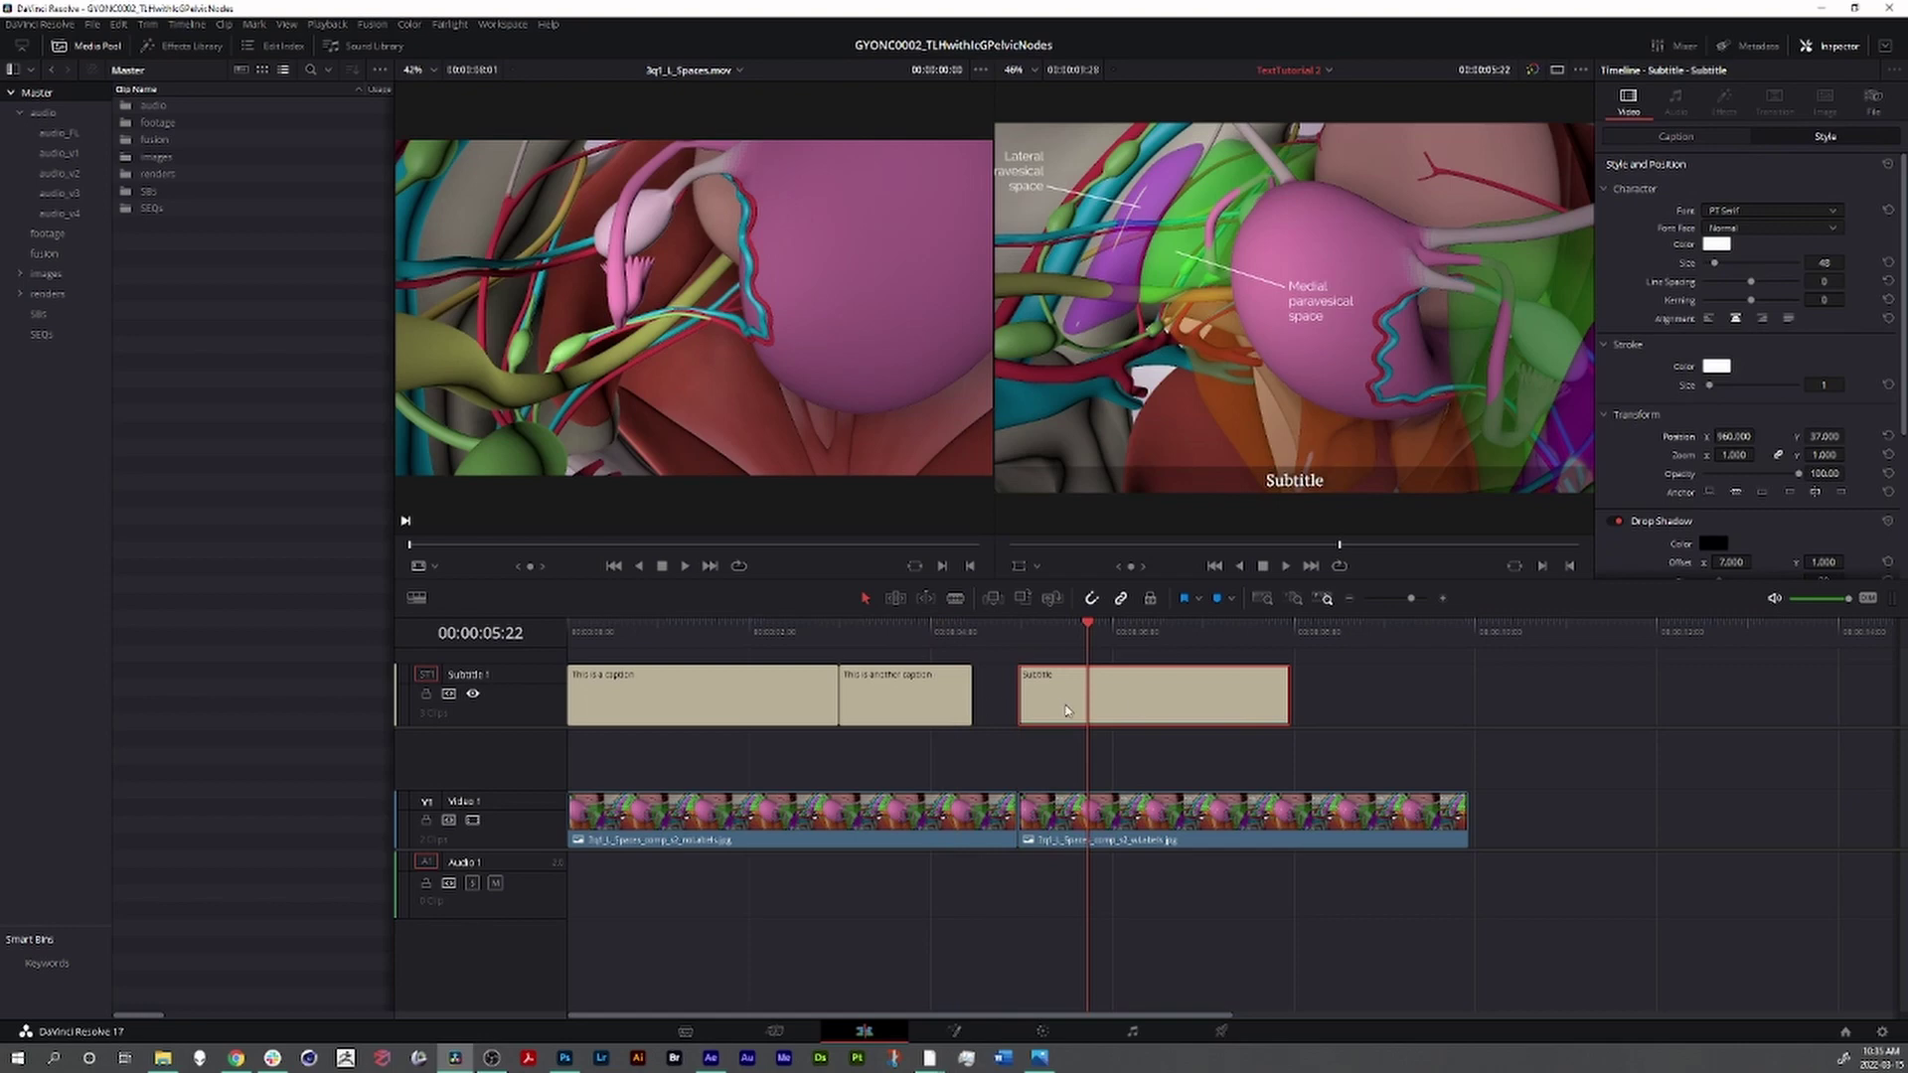
- Delete the placeholder Subtitle clip and extend the second caption to the video's end
key(Delete)
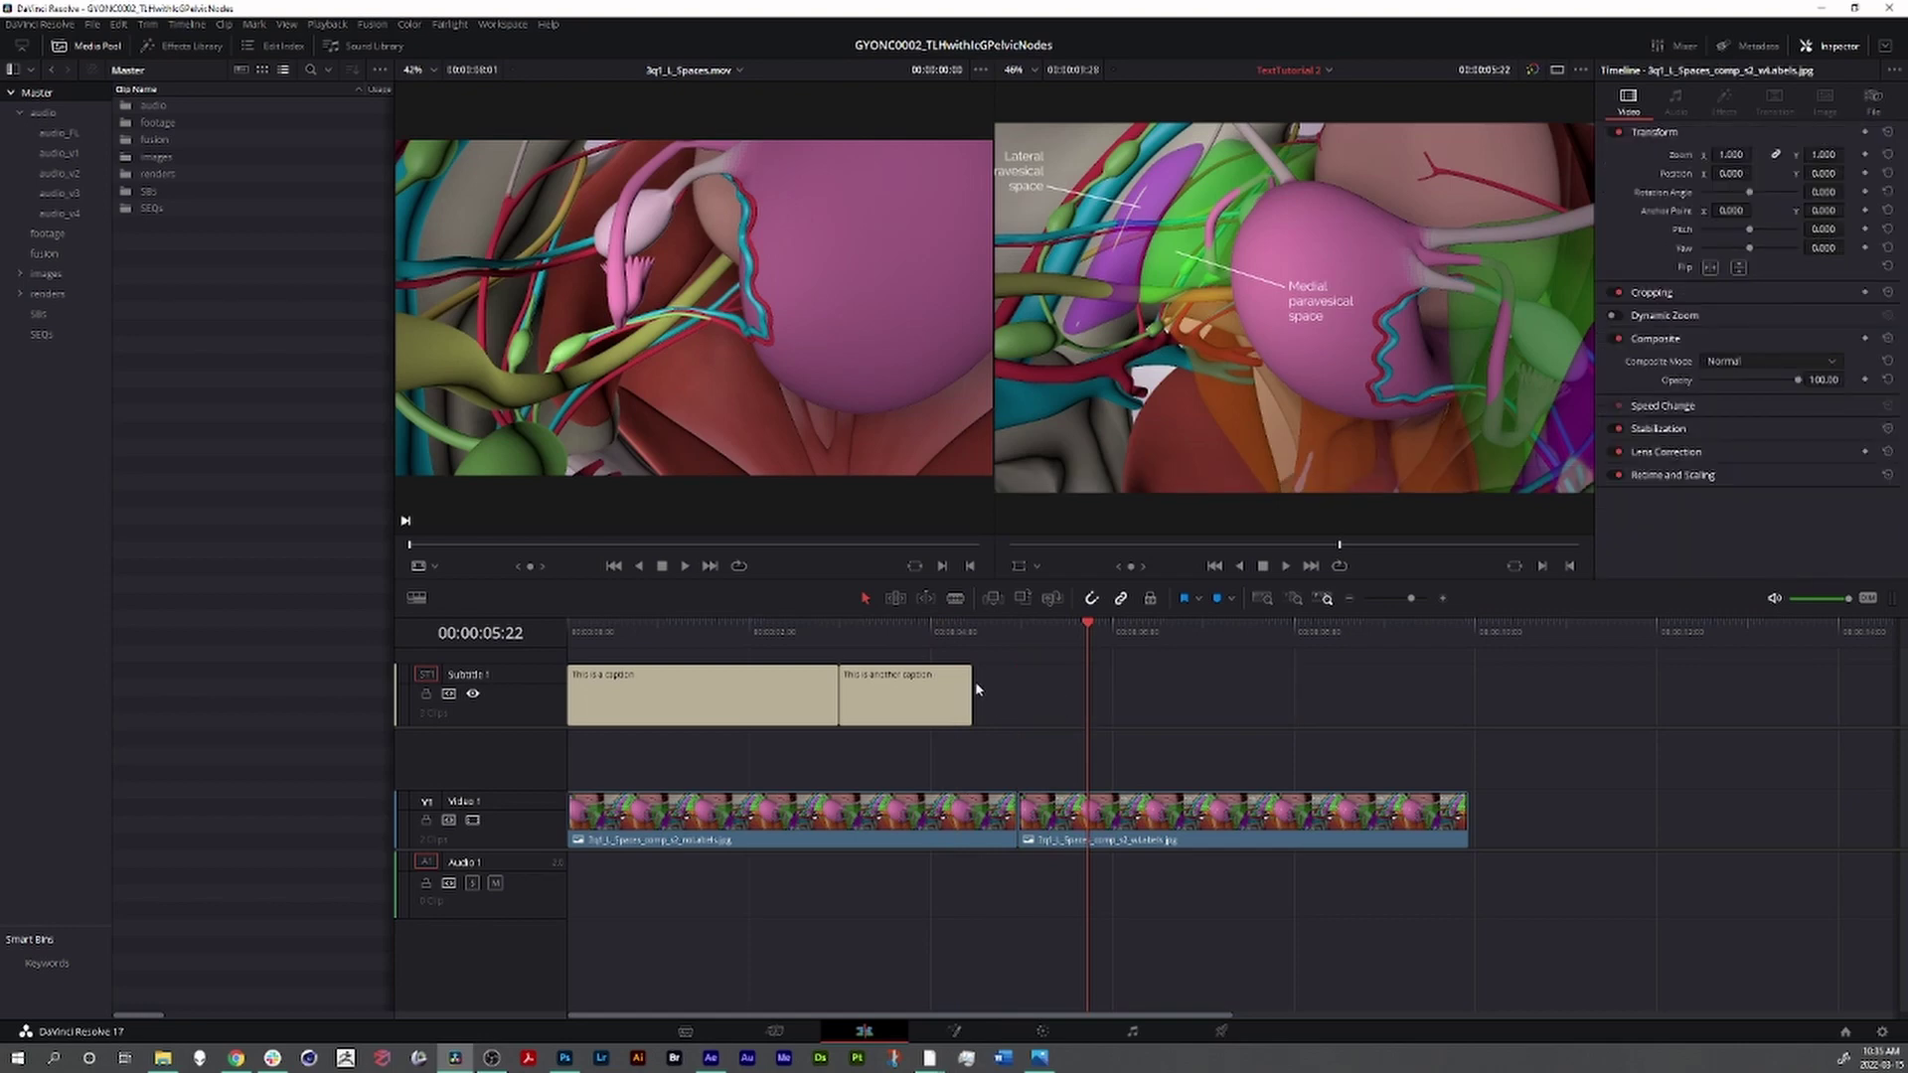
drag(972, 686, 1473, 696)
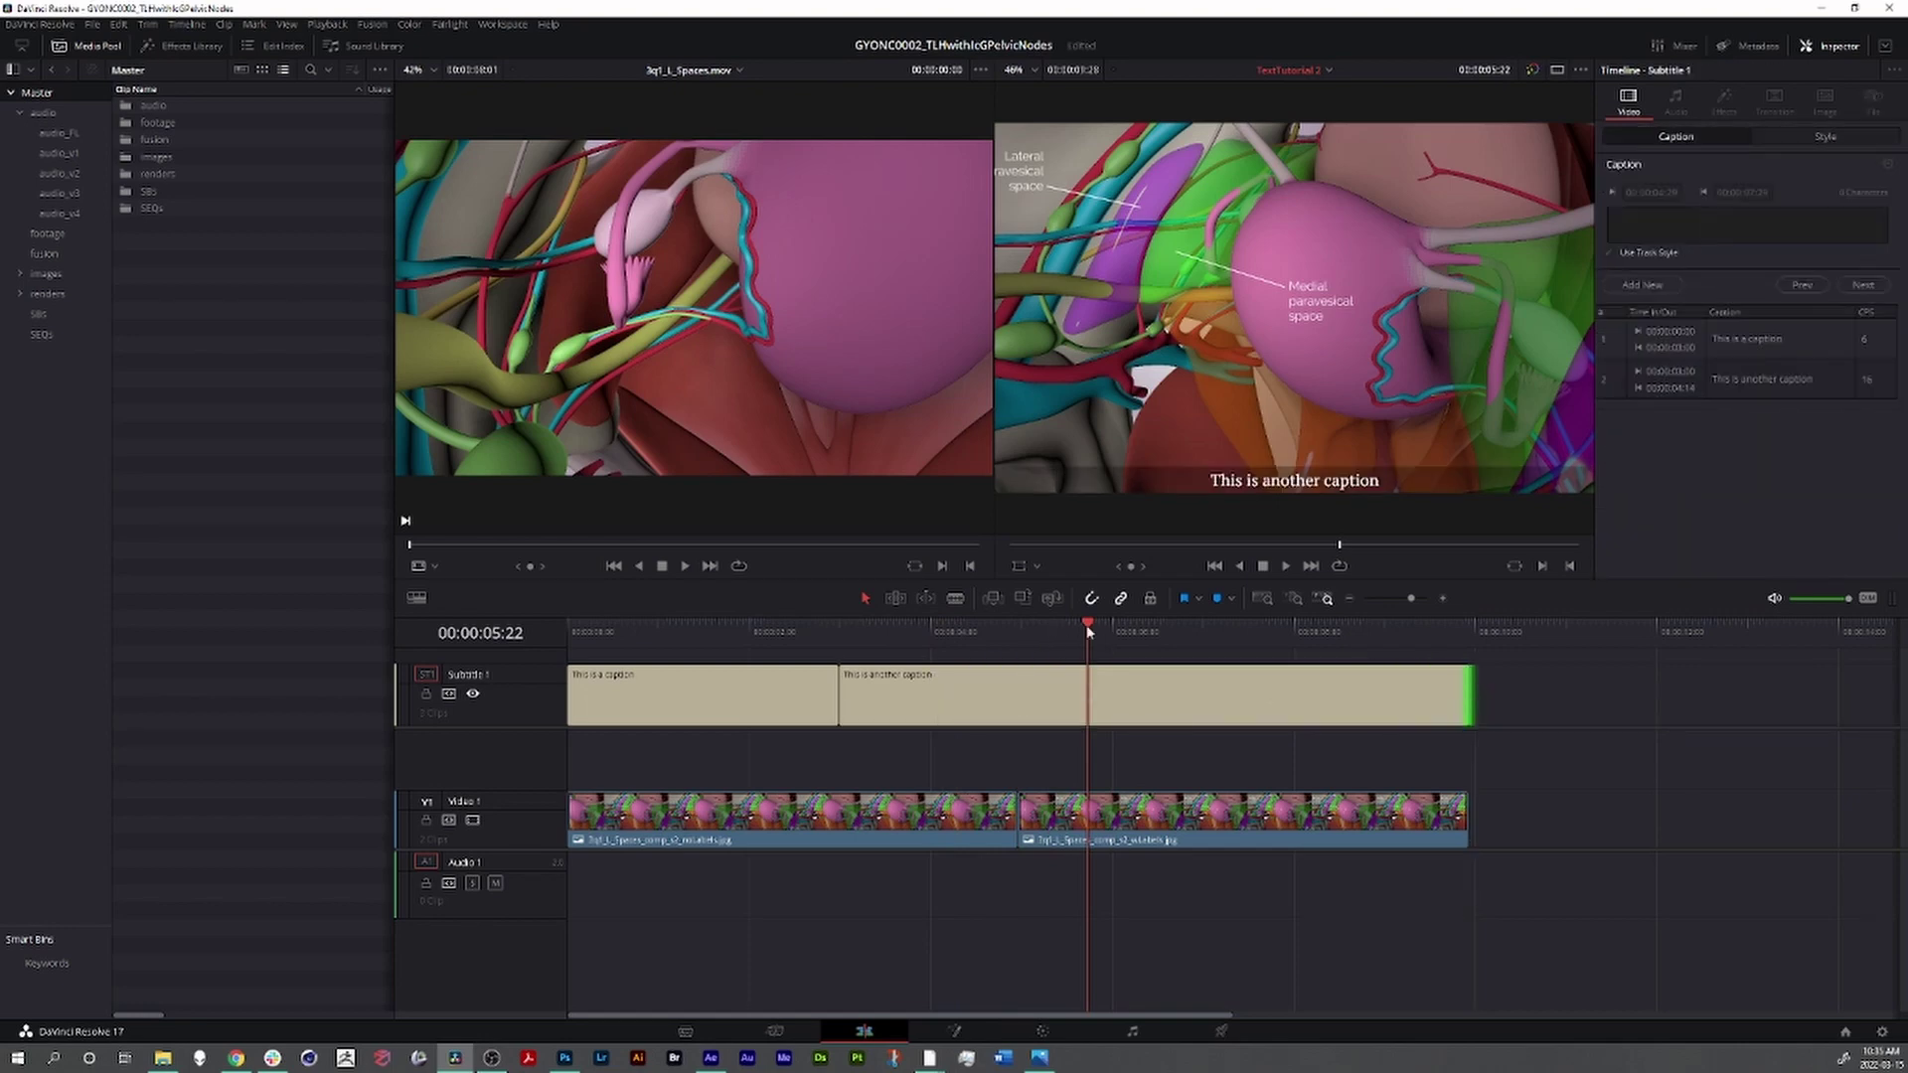
drag(1088, 633, 1097, 636)
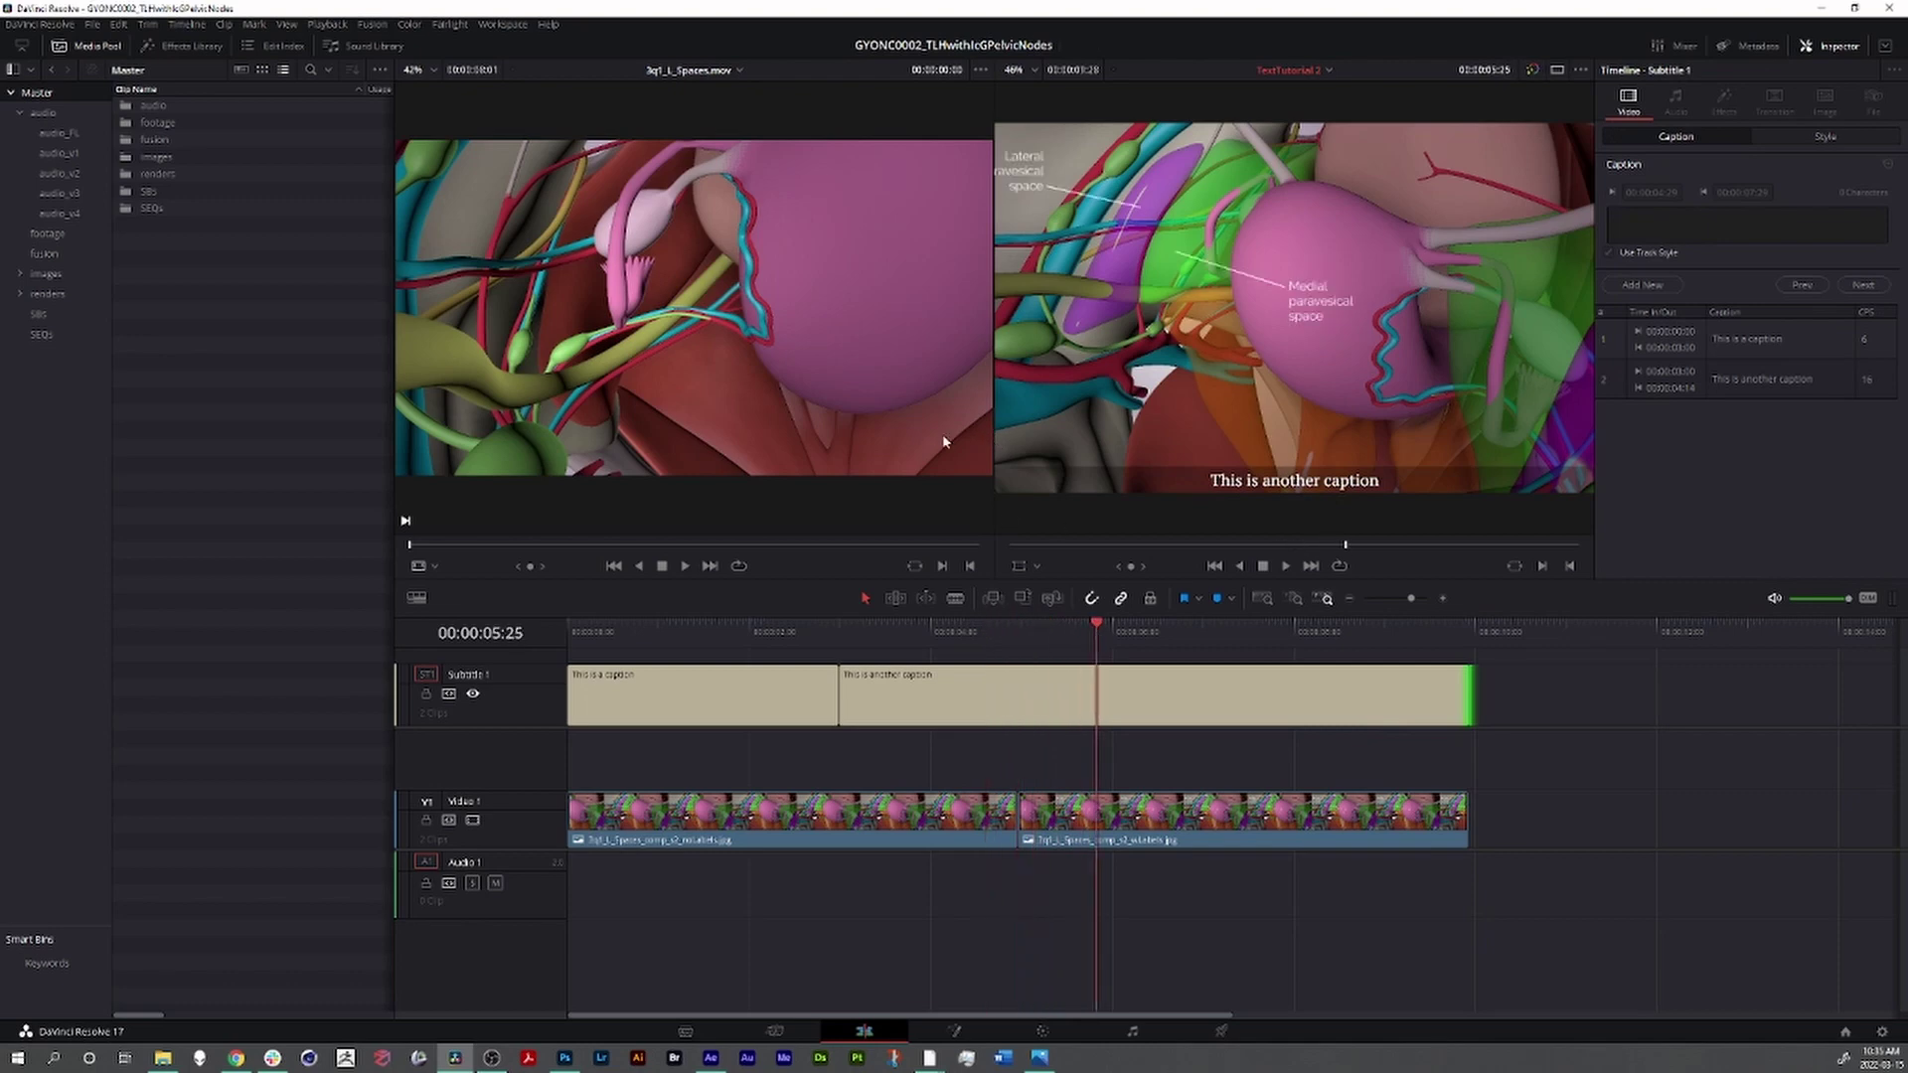
- Add an empty second video track above the anatomy footage
click(1079, 816)
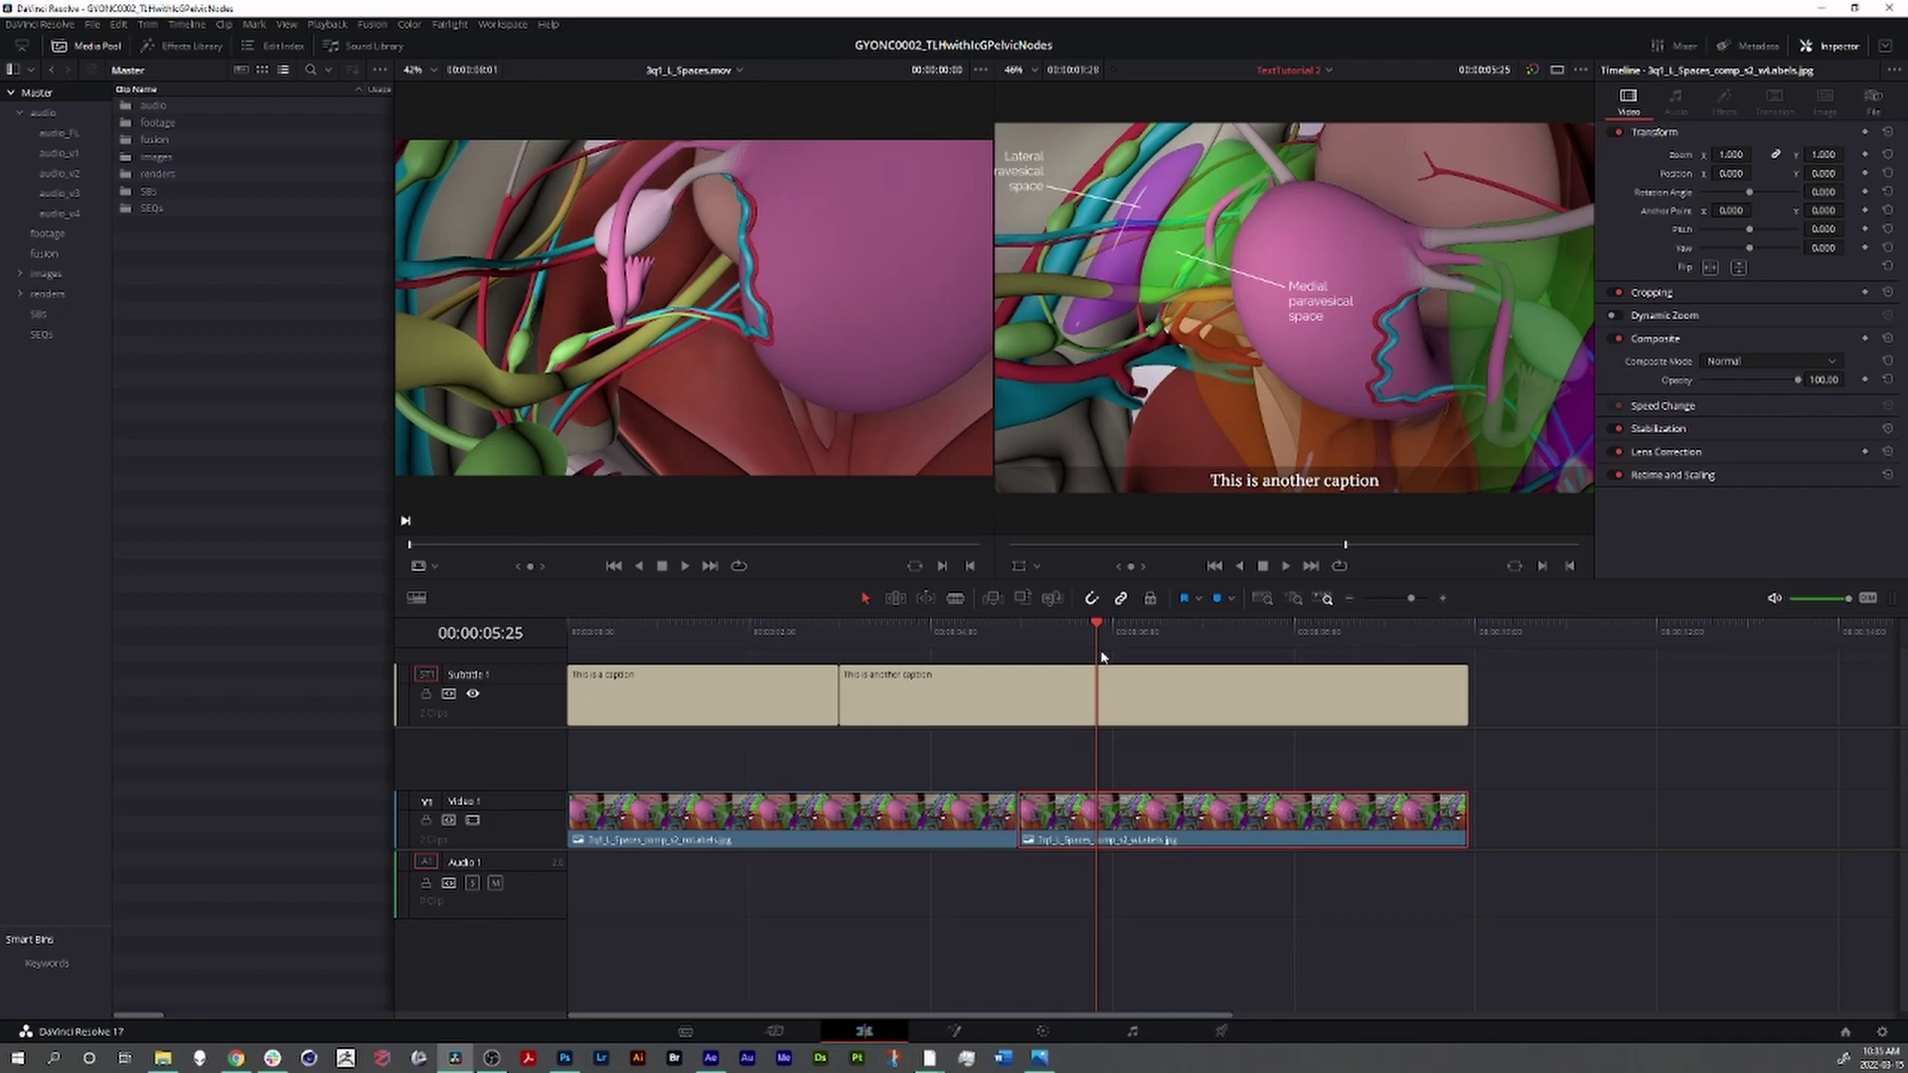
drag(1101, 628, 884, 646)
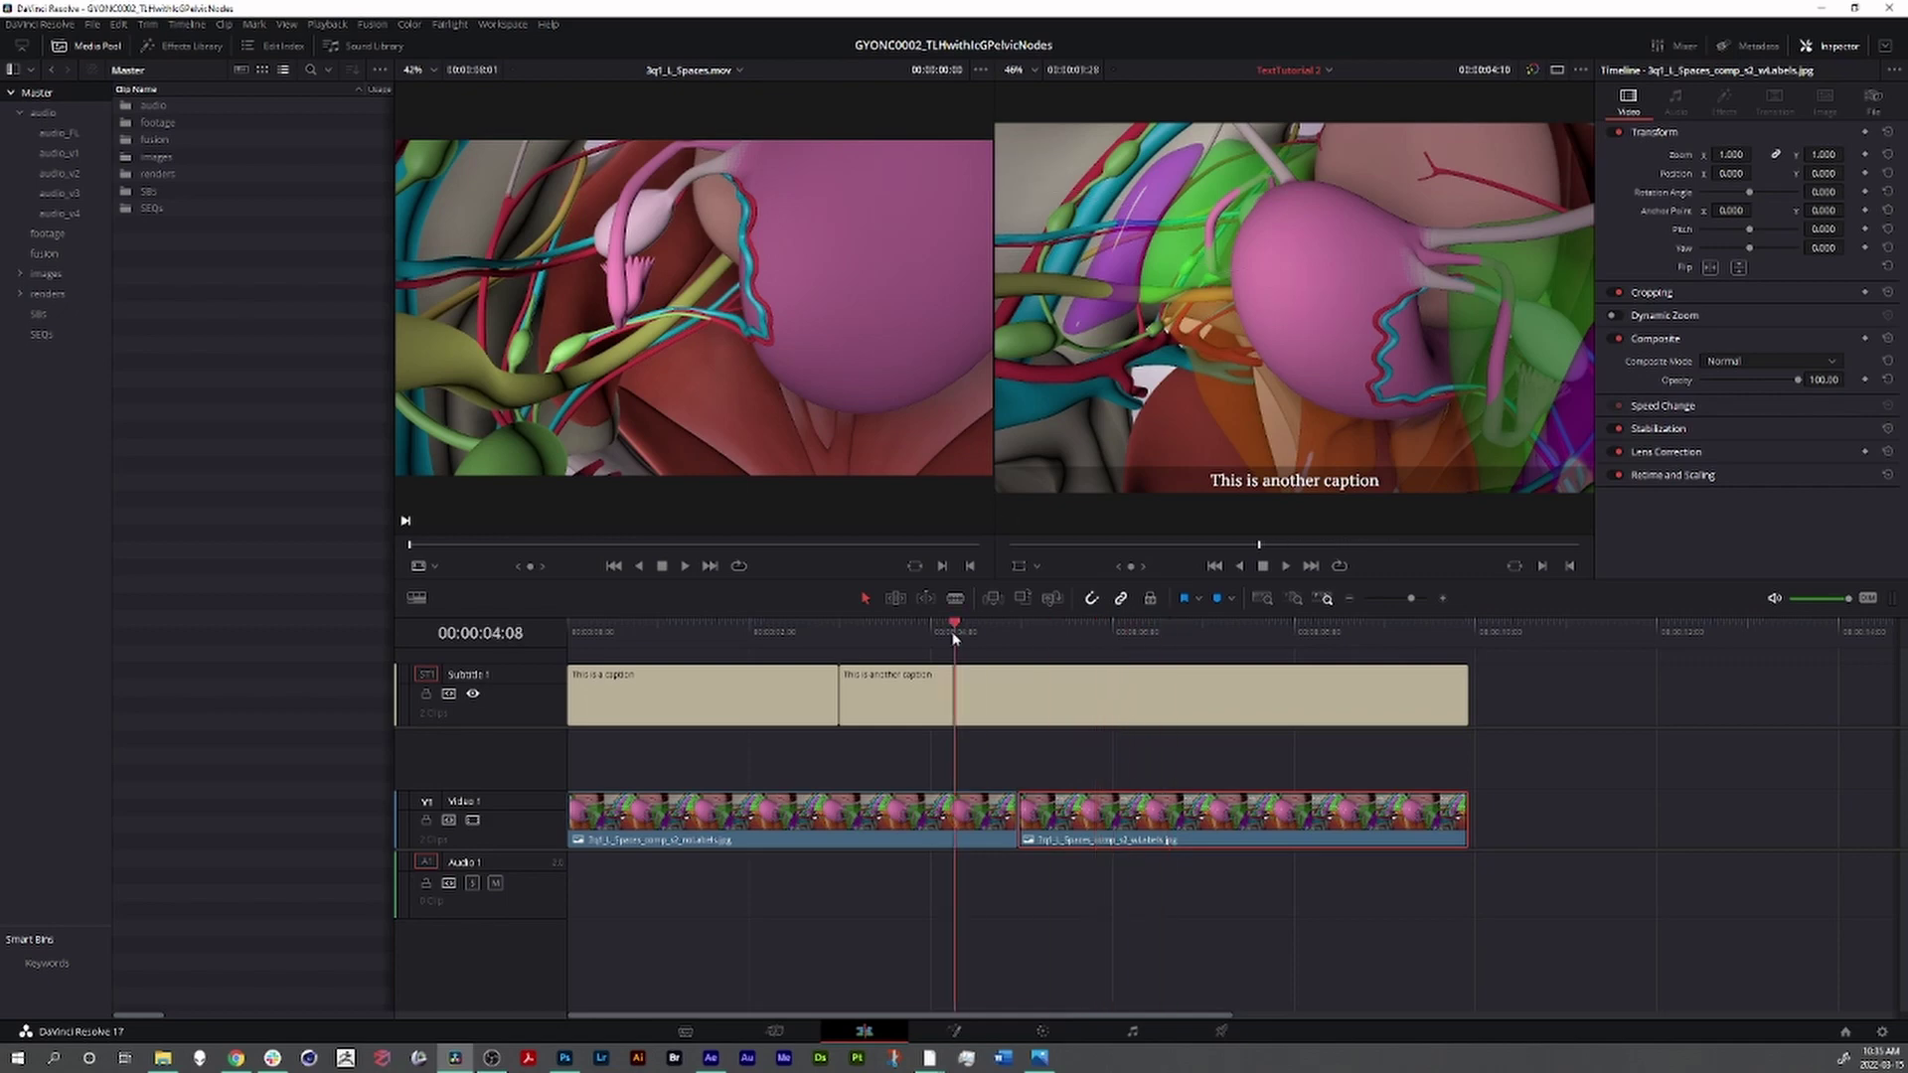
click(807, 821)
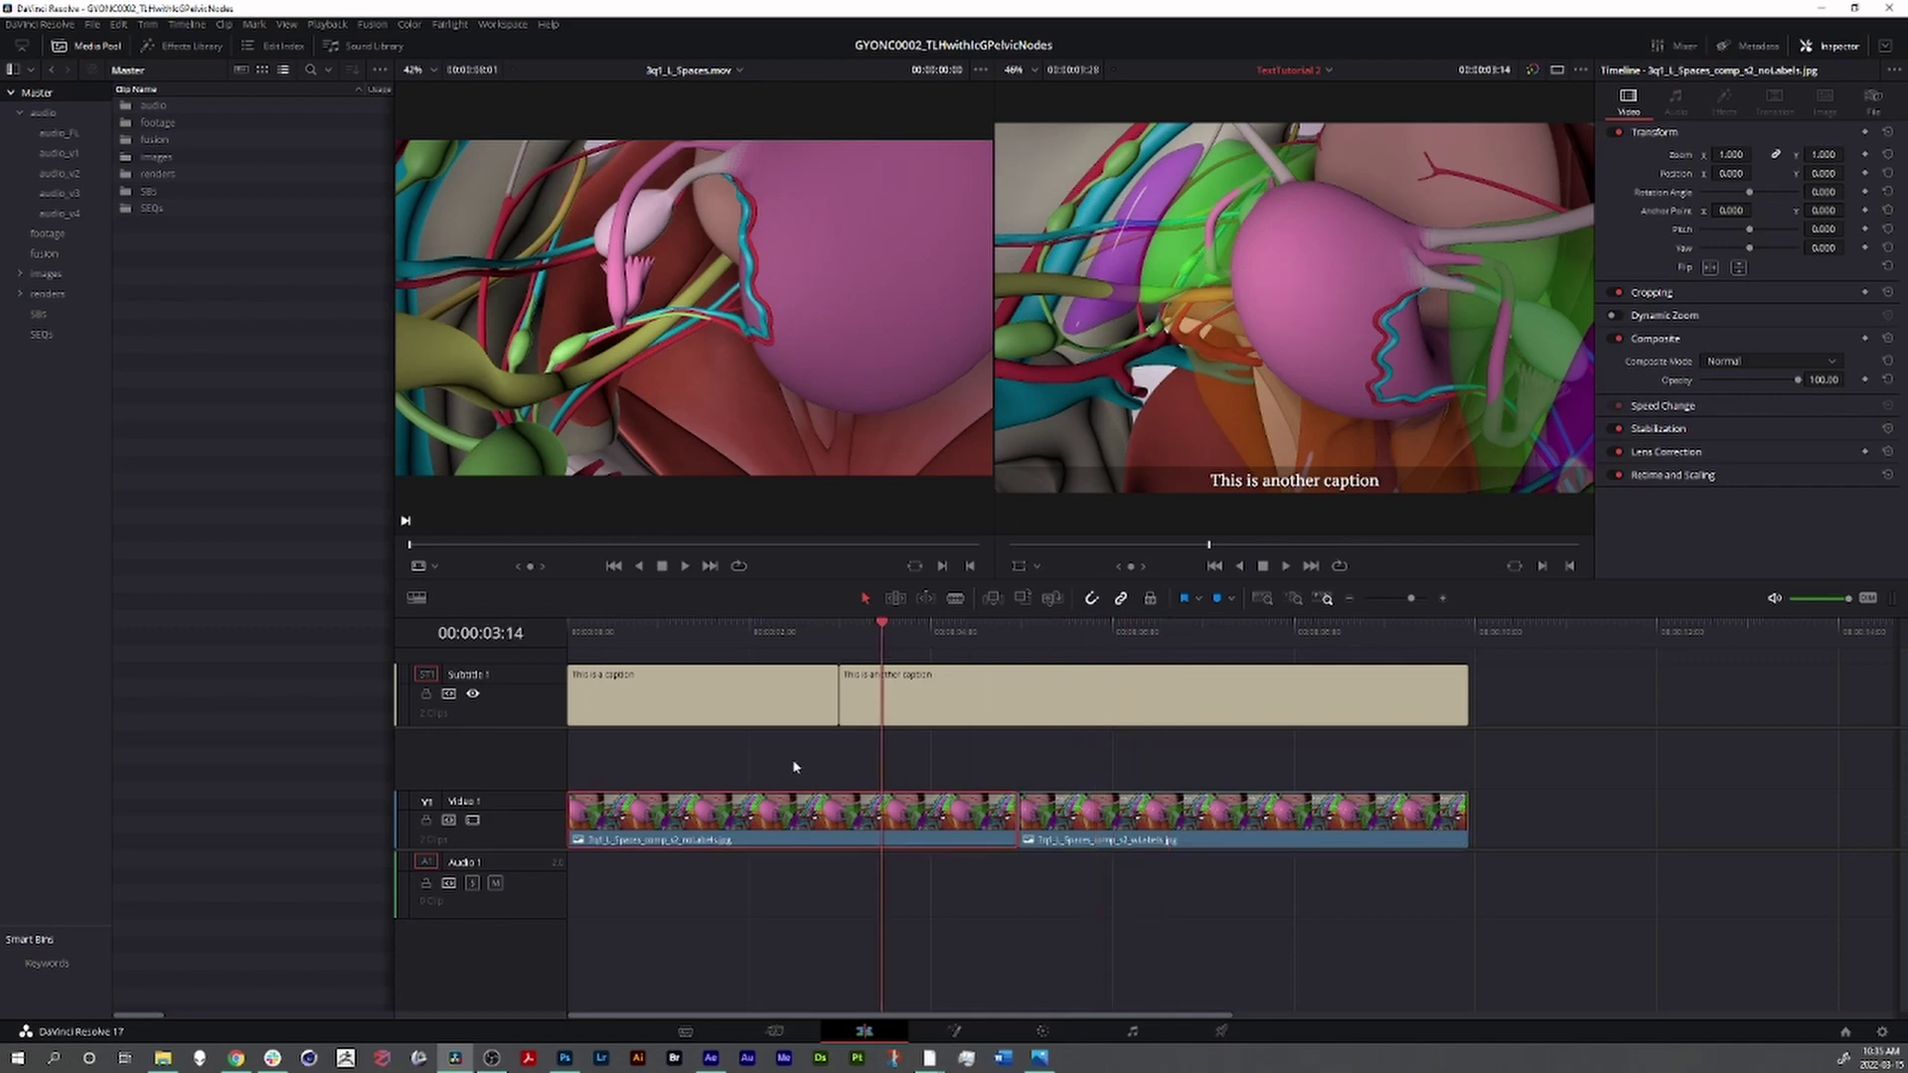
right_click(504, 810)
click(536, 815)
- Drag the Fusion 'Call Out' title from Toolbox > Titles onto Video 2
click(169, 56)
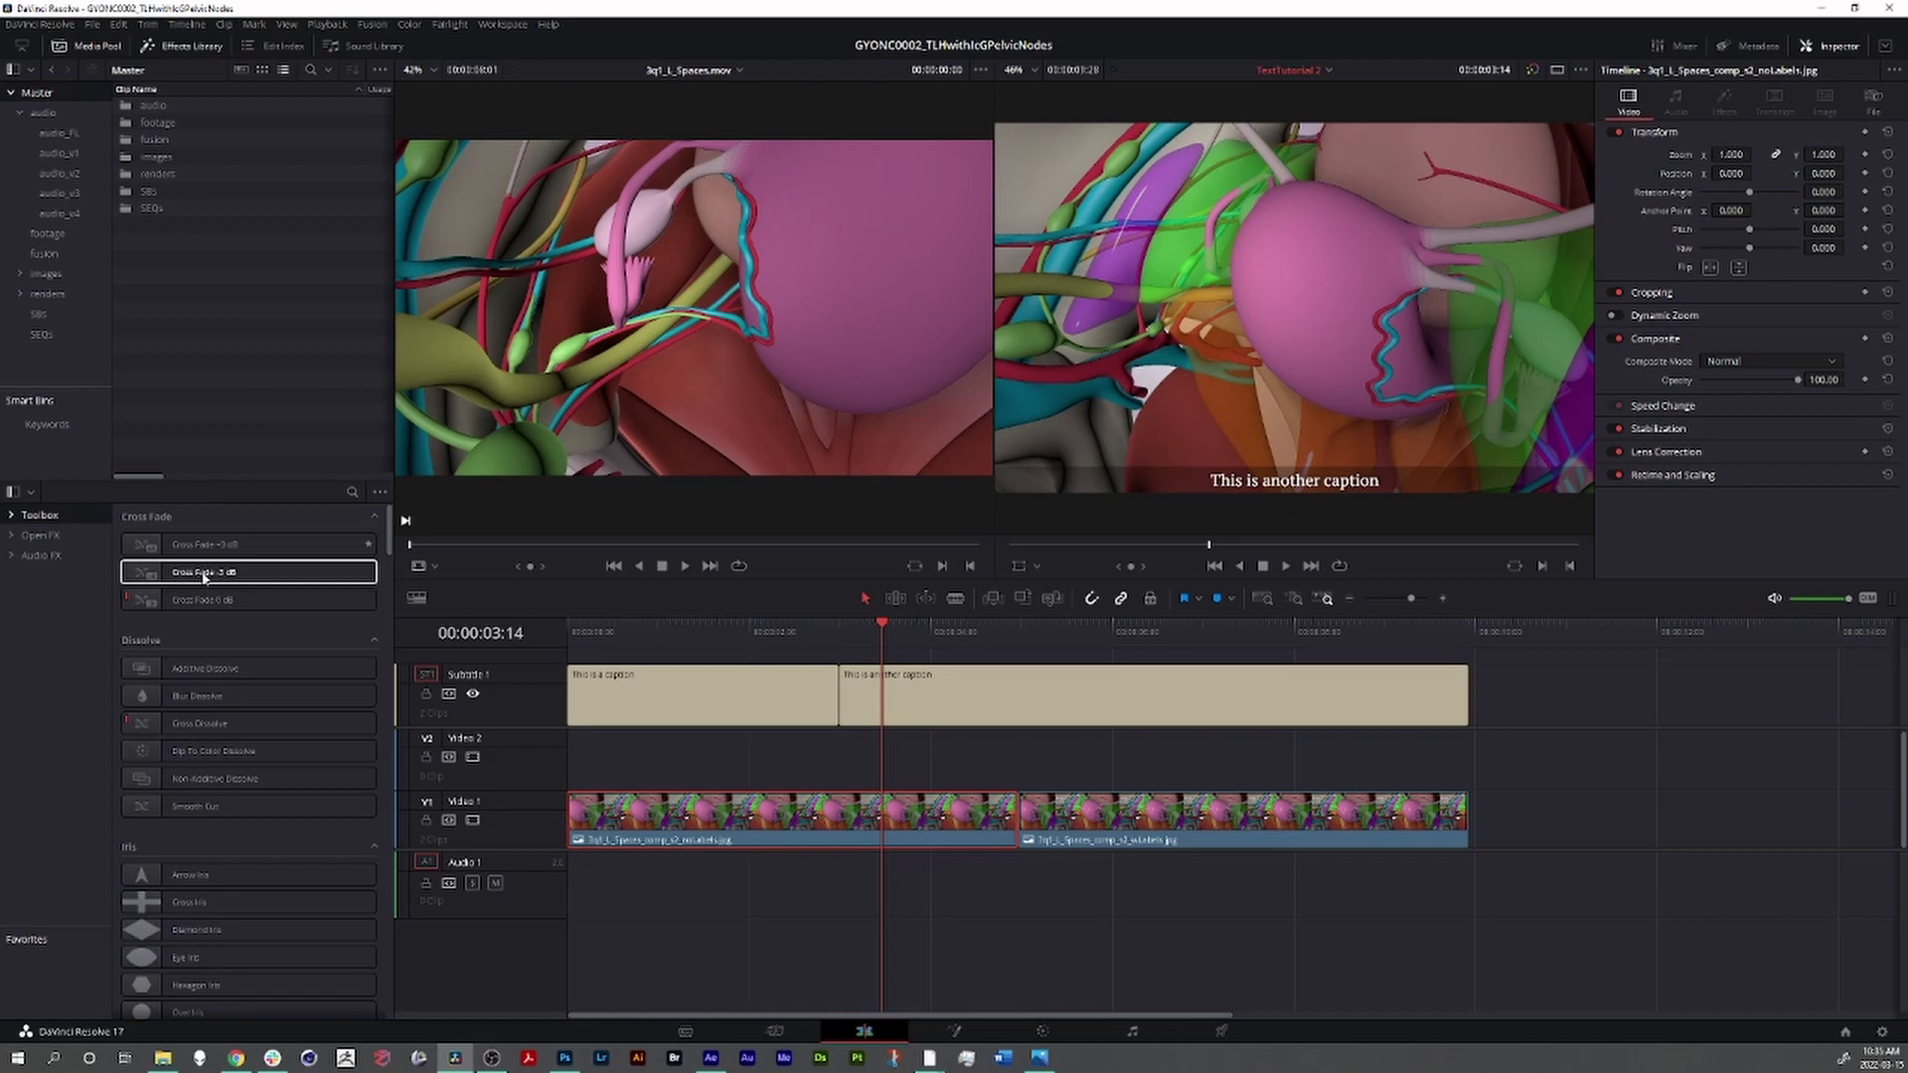
click(9, 515)
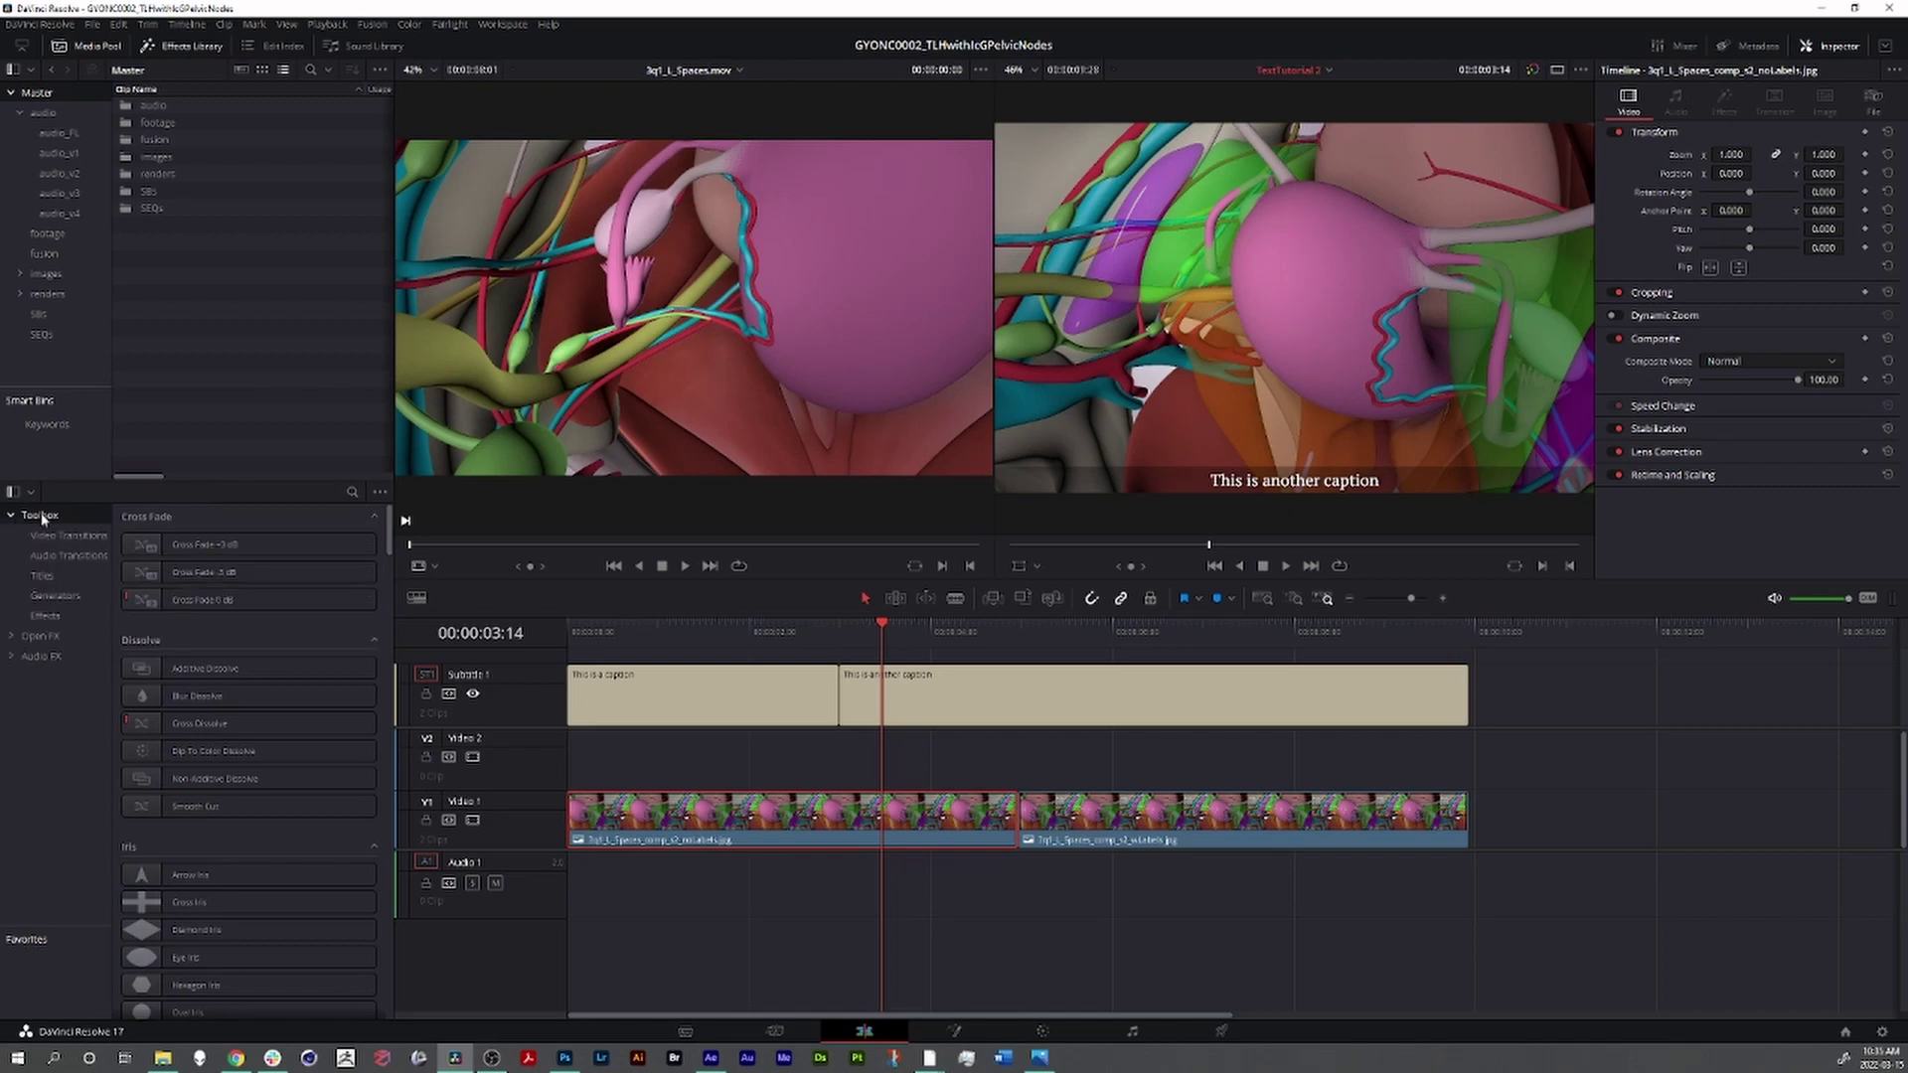
click(45, 576)
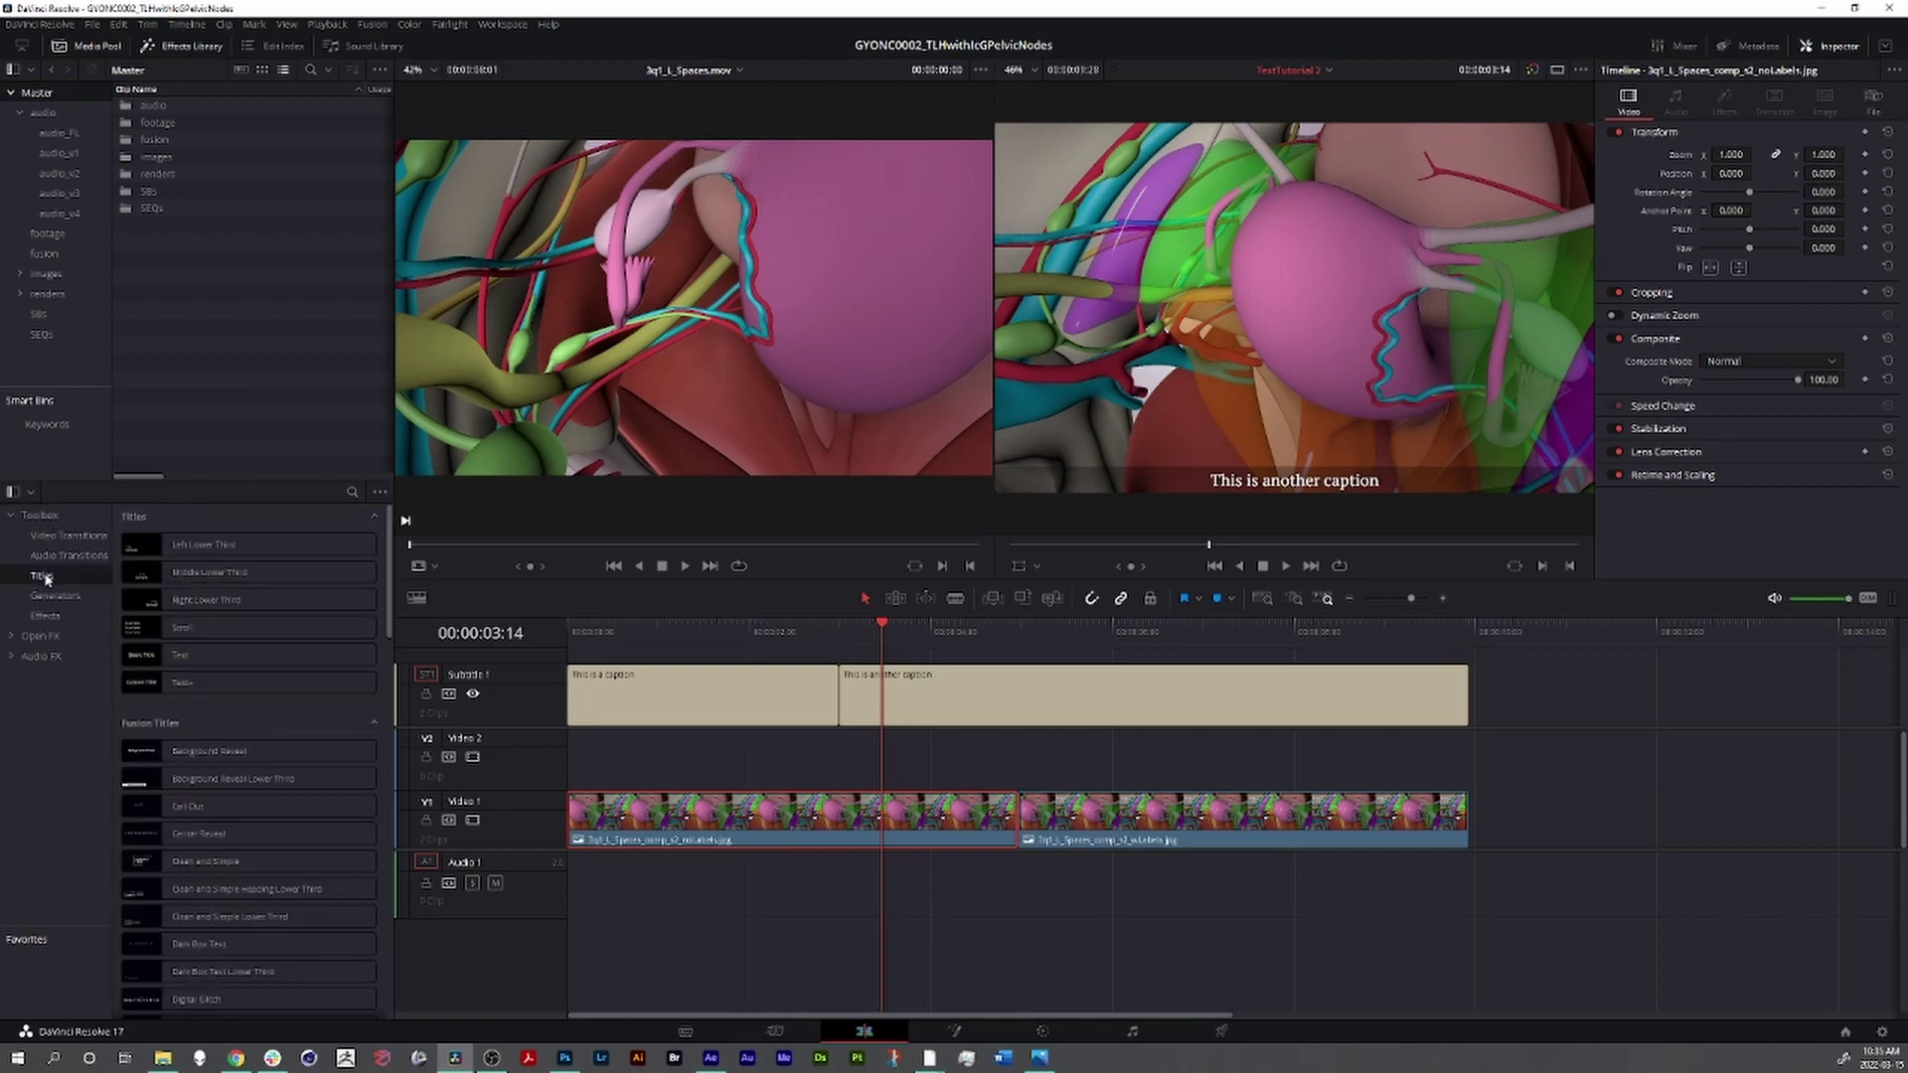
click(194, 807)
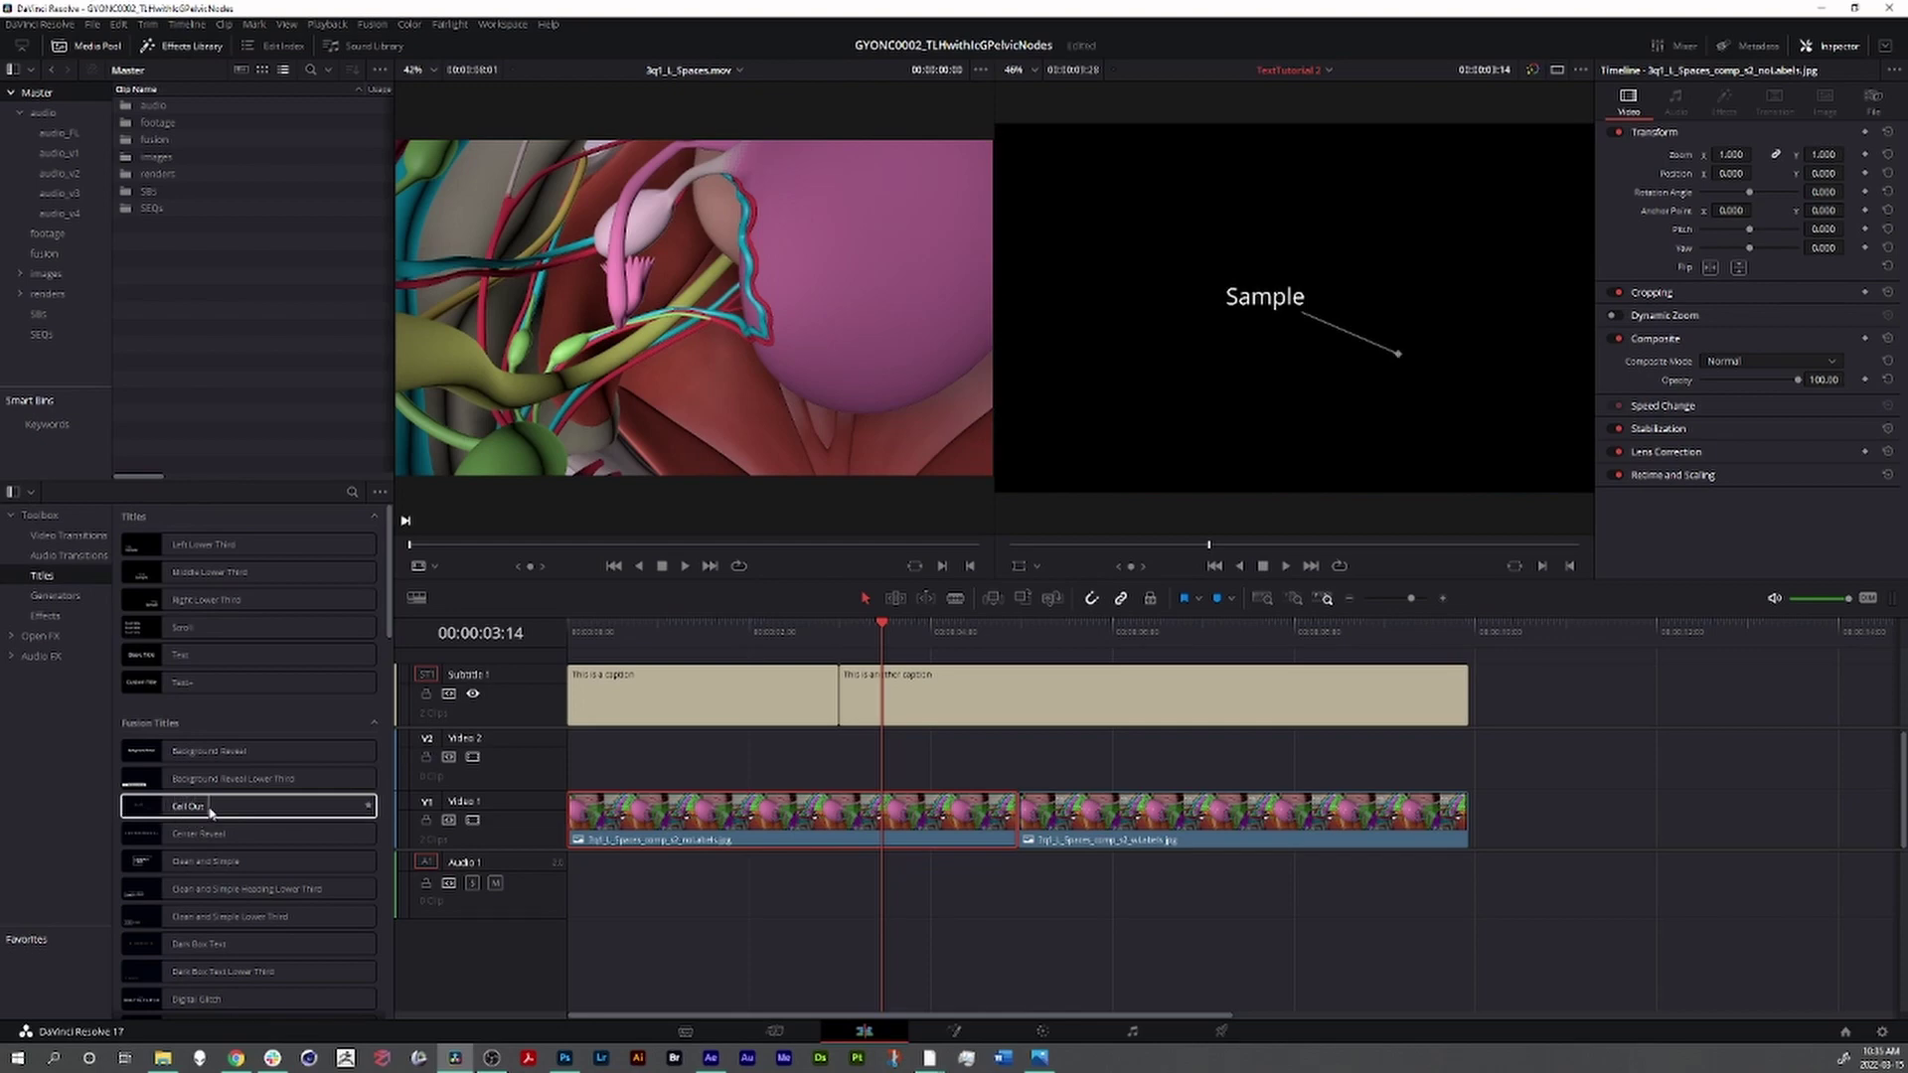
mouse_move(210, 815)
mouse_down()
mouse_move(712, 821)
mouse_move(876, 760)
mouse_up()
- Trim the Call Out title to end at the clip cut and scrub to preview it
drag(1290, 760, 1016, 760)
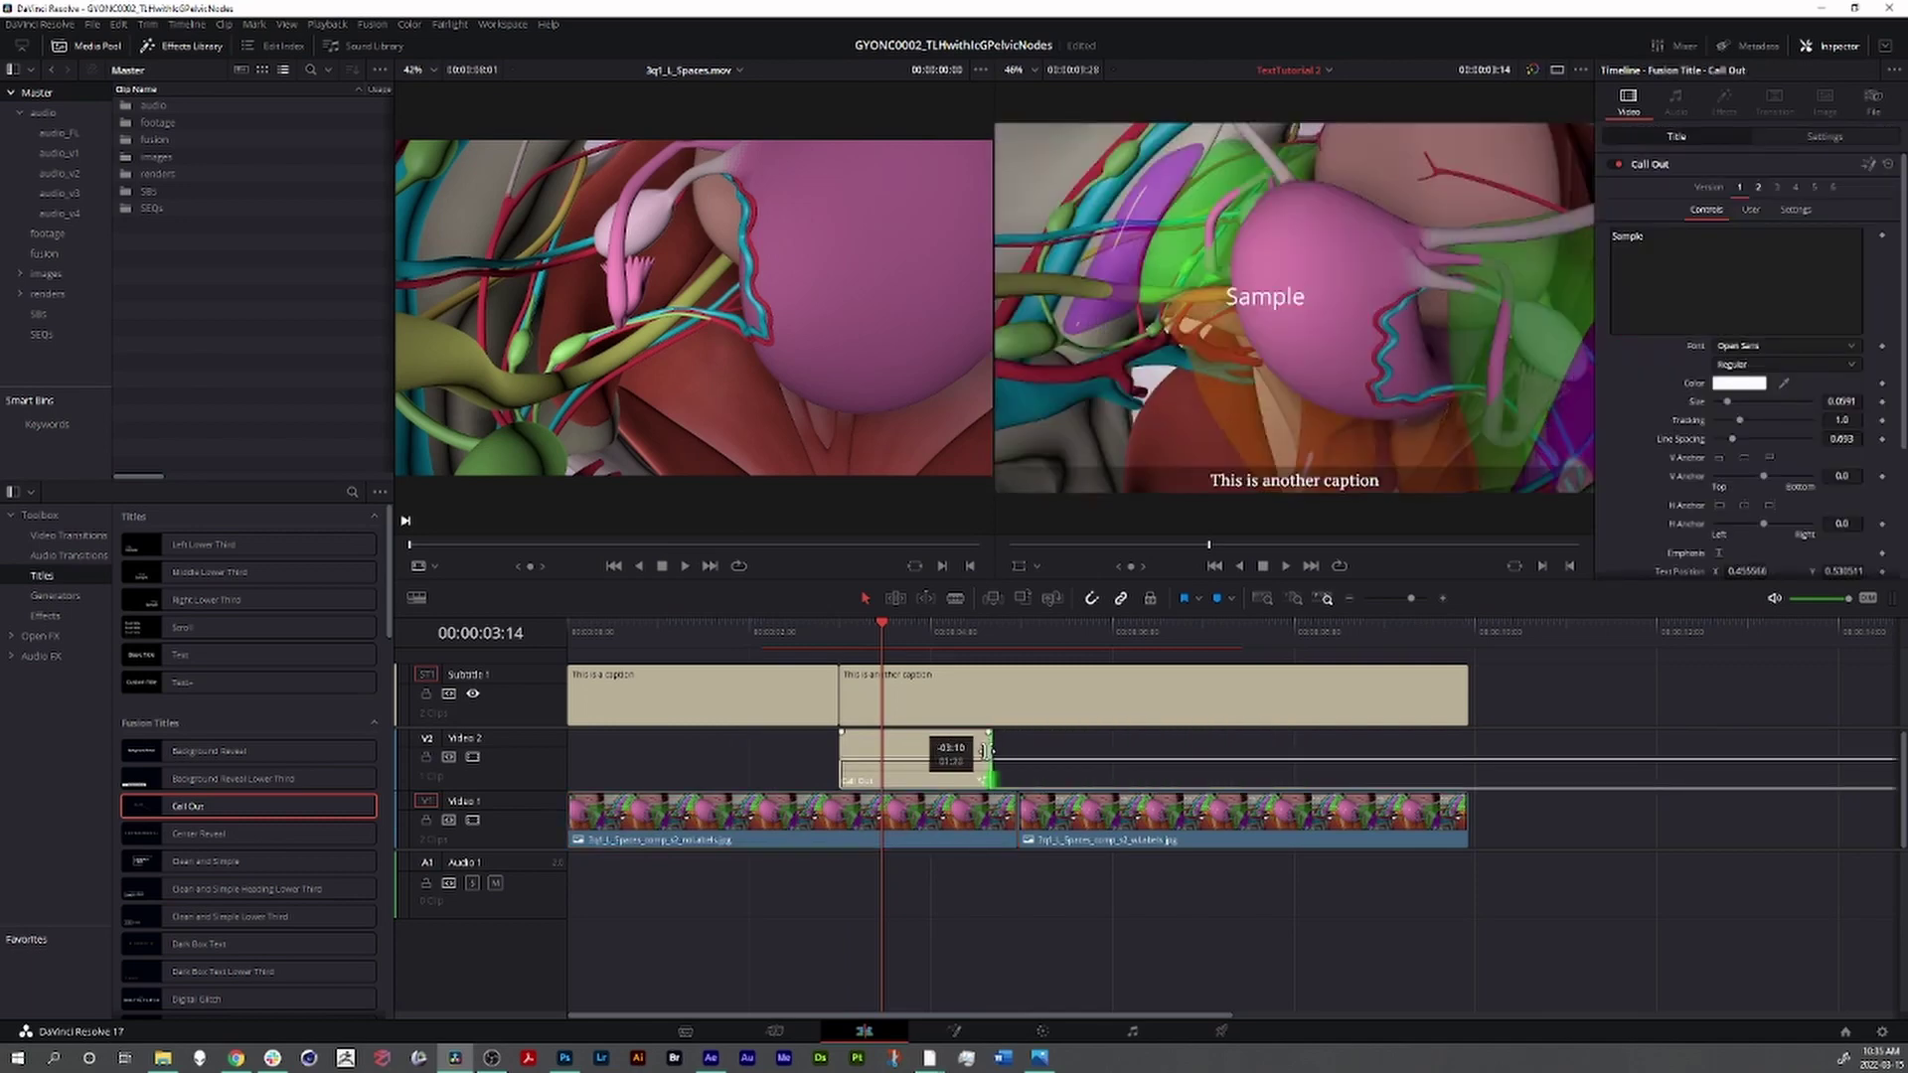
drag(887, 639, 910, 634)
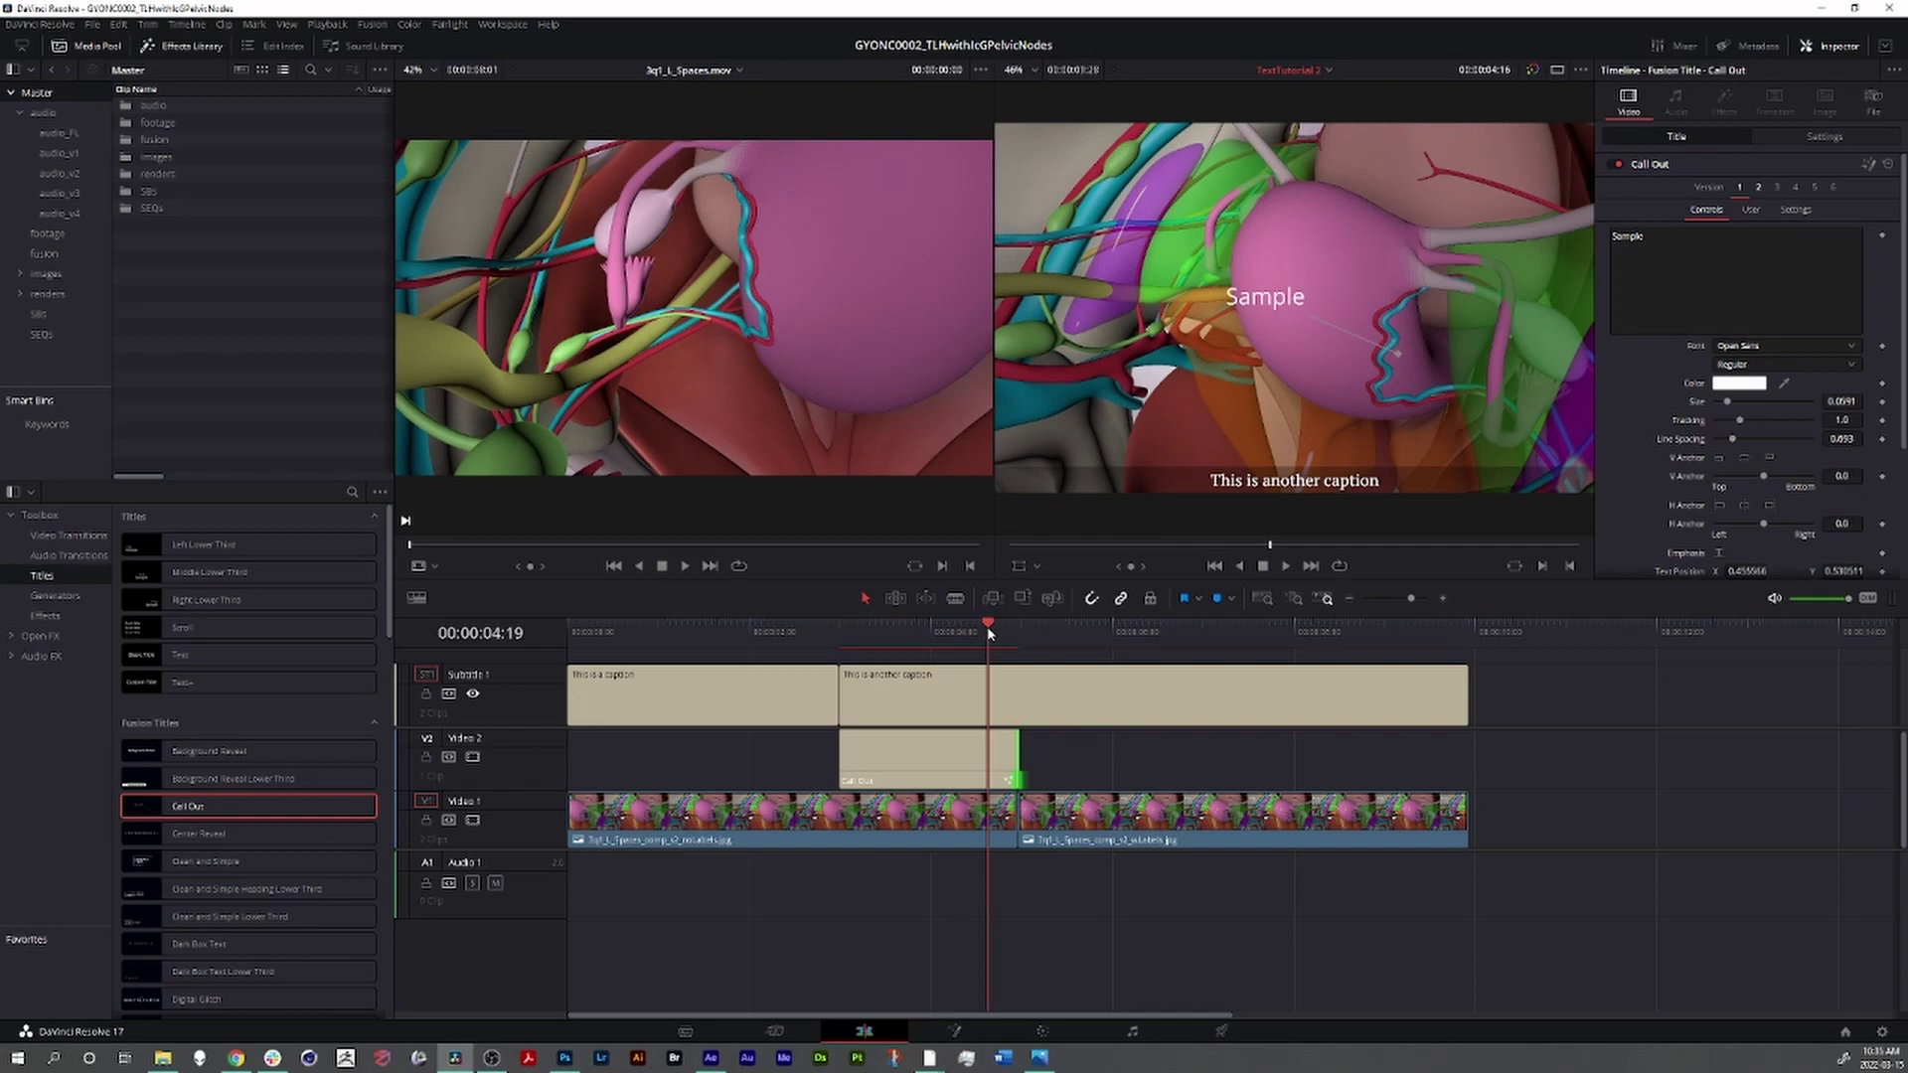
mouse_move(909, 634)
mouse_down()
mouse_move(864, 632)
mouse_move(960, 632)
mouse_up()
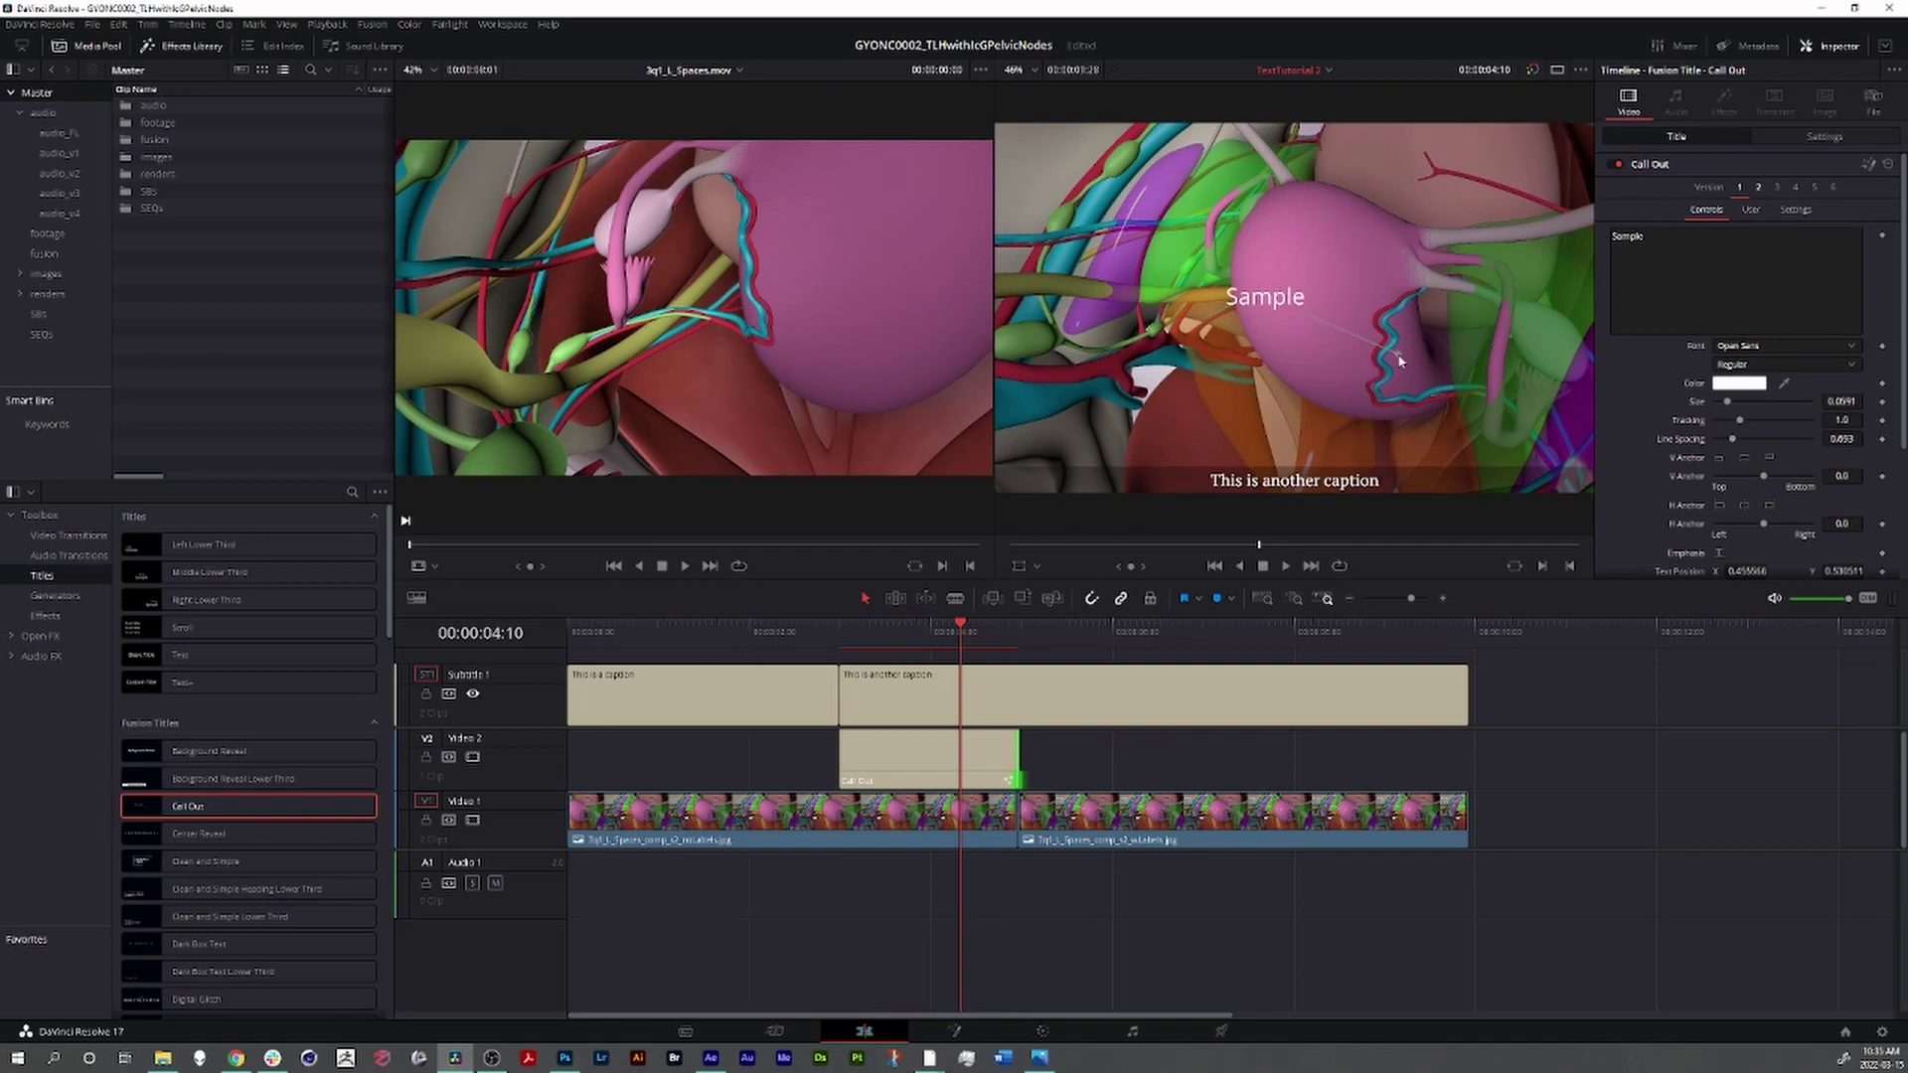
mouse_move(964, 629)
mouse_down()
mouse_move(886, 635)
mouse_move(961, 647)
mouse_move(922, 663)
mouse_up()
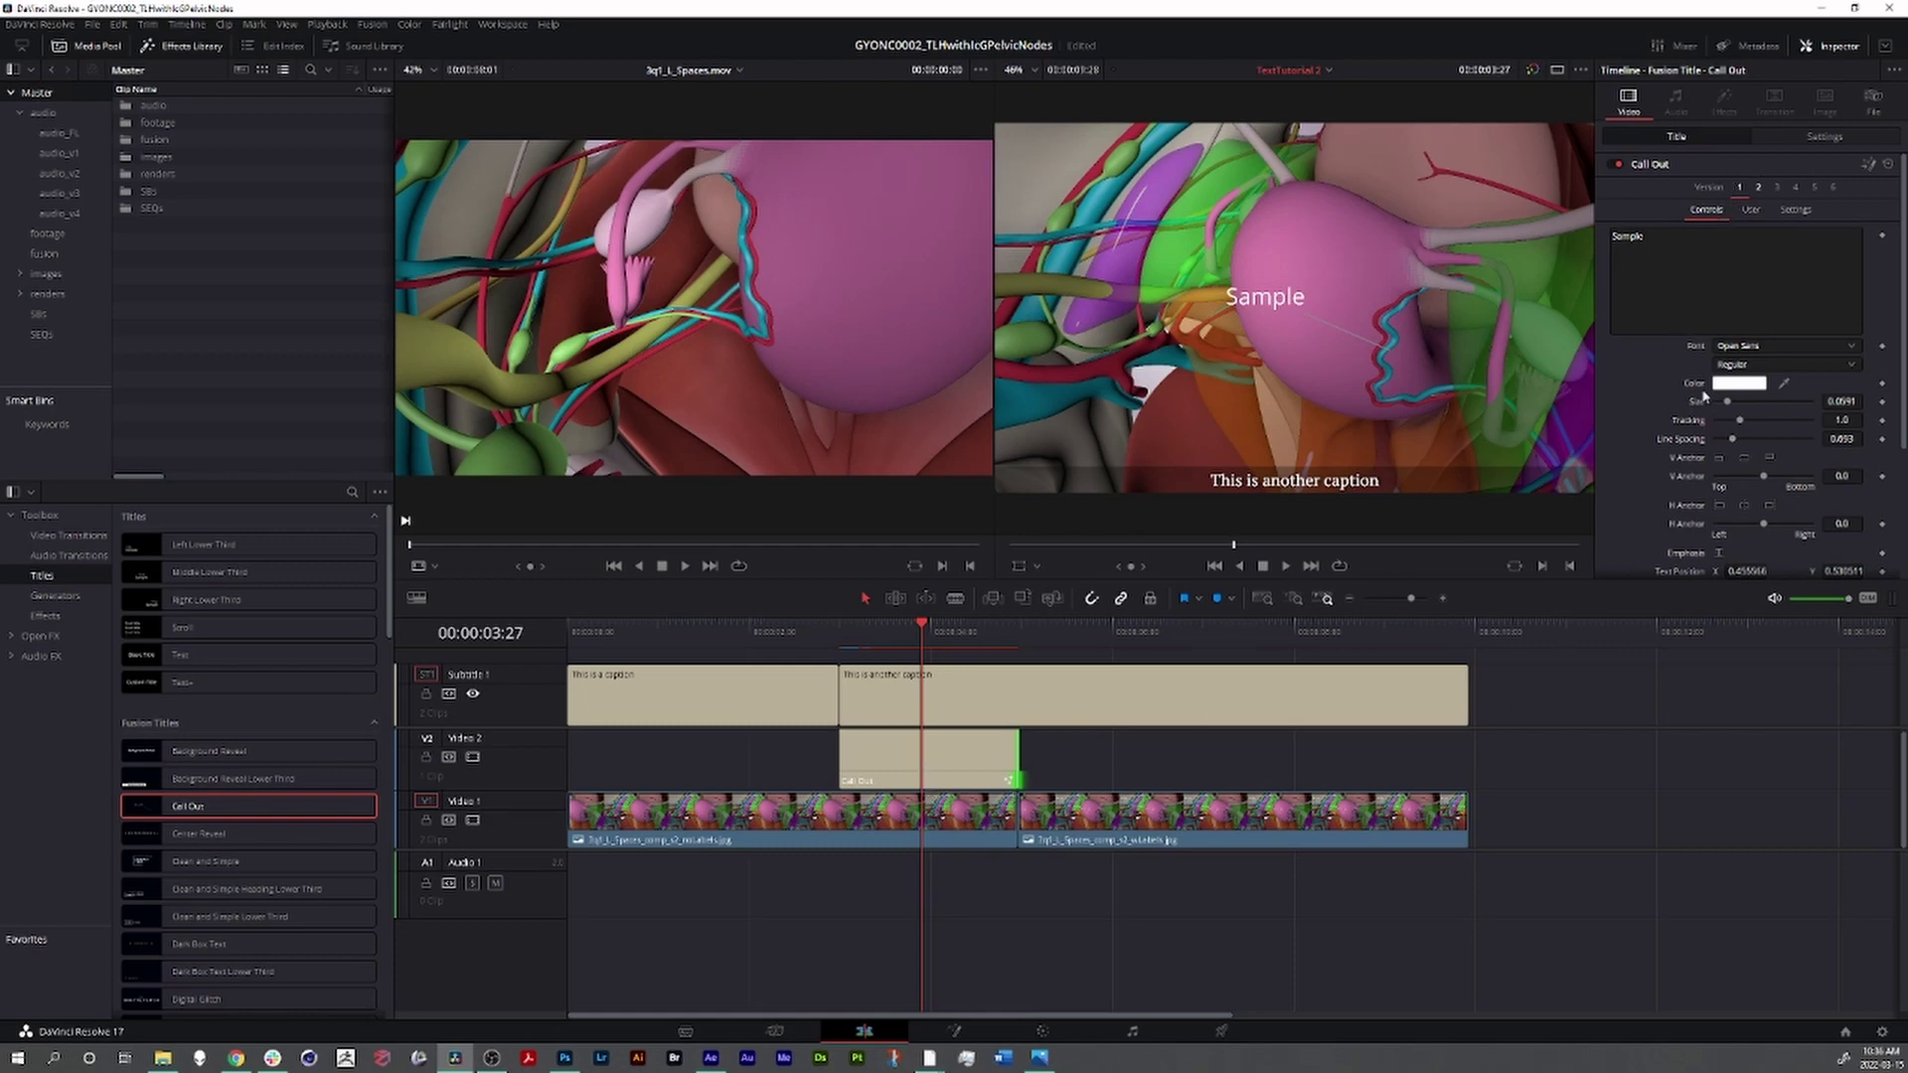
- Change the Sample label's font to Raleway
click(1751, 348)
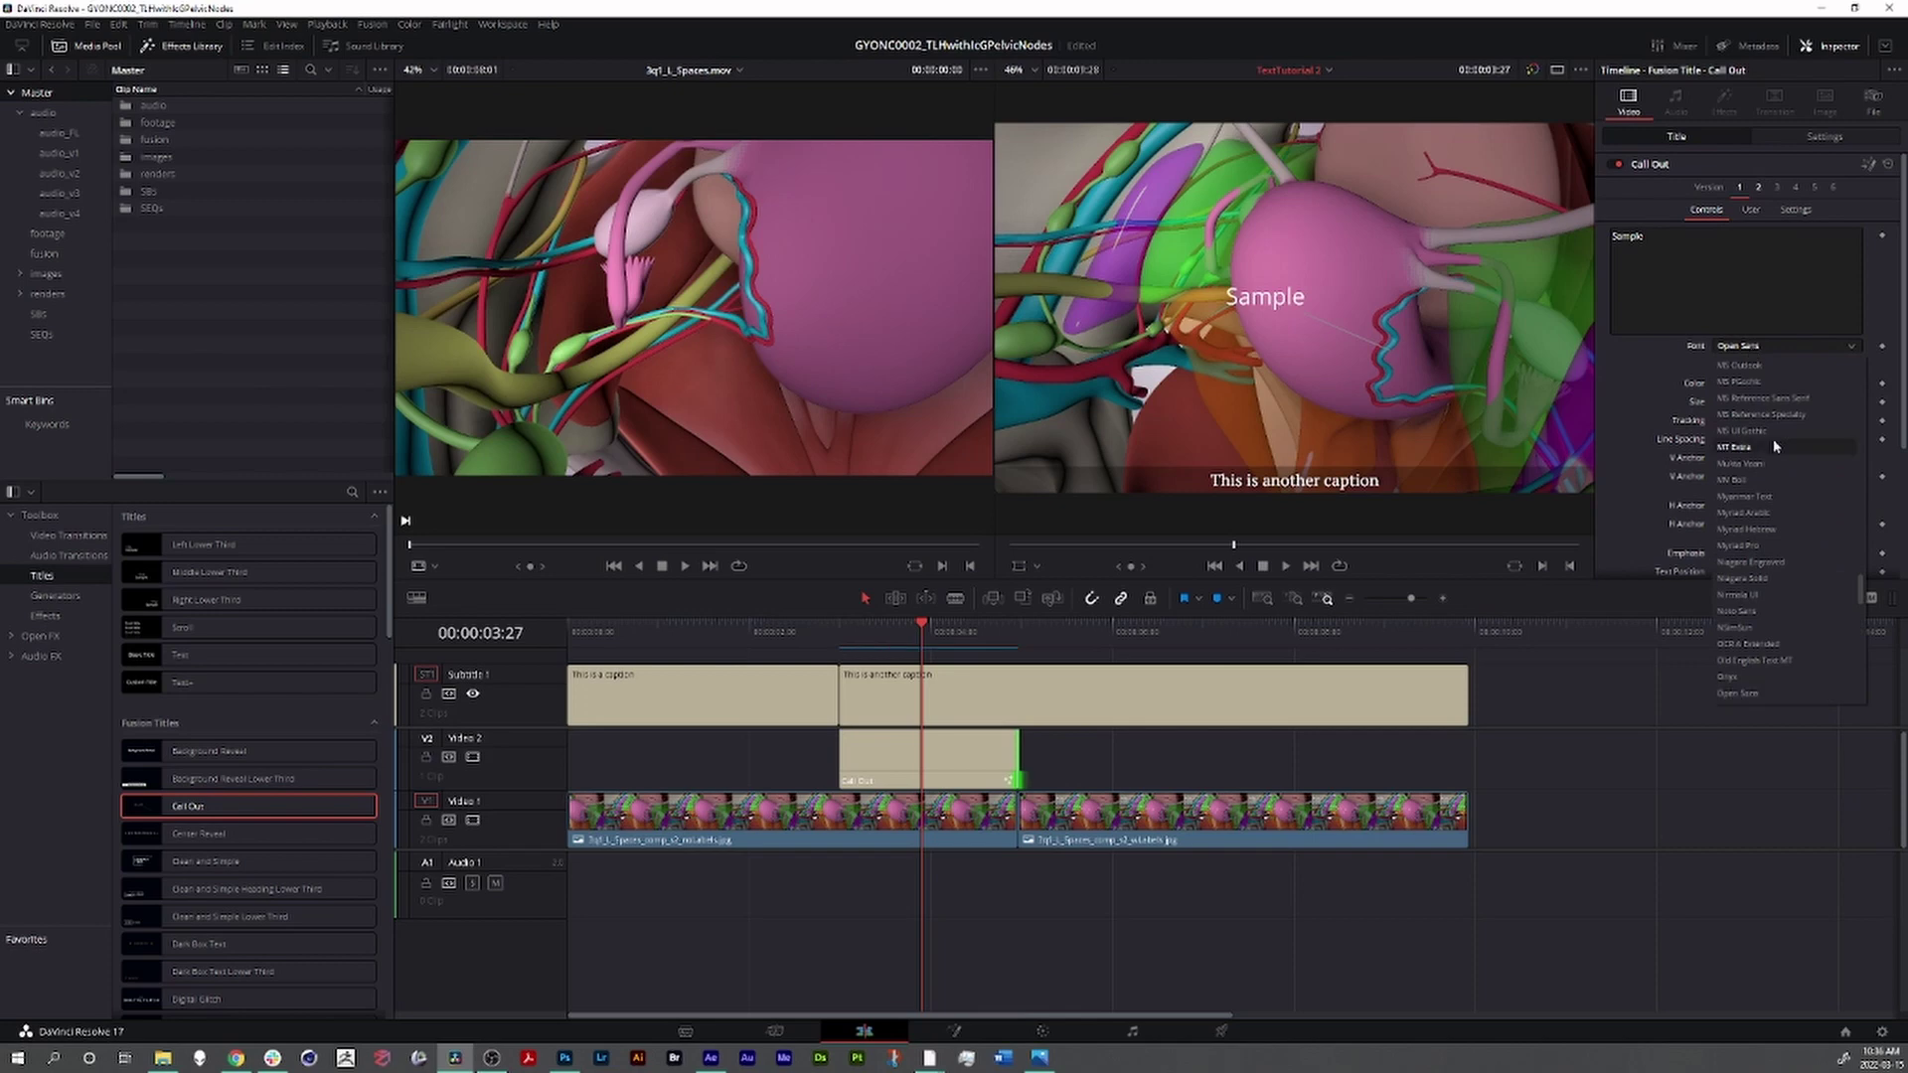
scroll(1774, 624, down, 3)
scroll(1774, 624, down, 3)
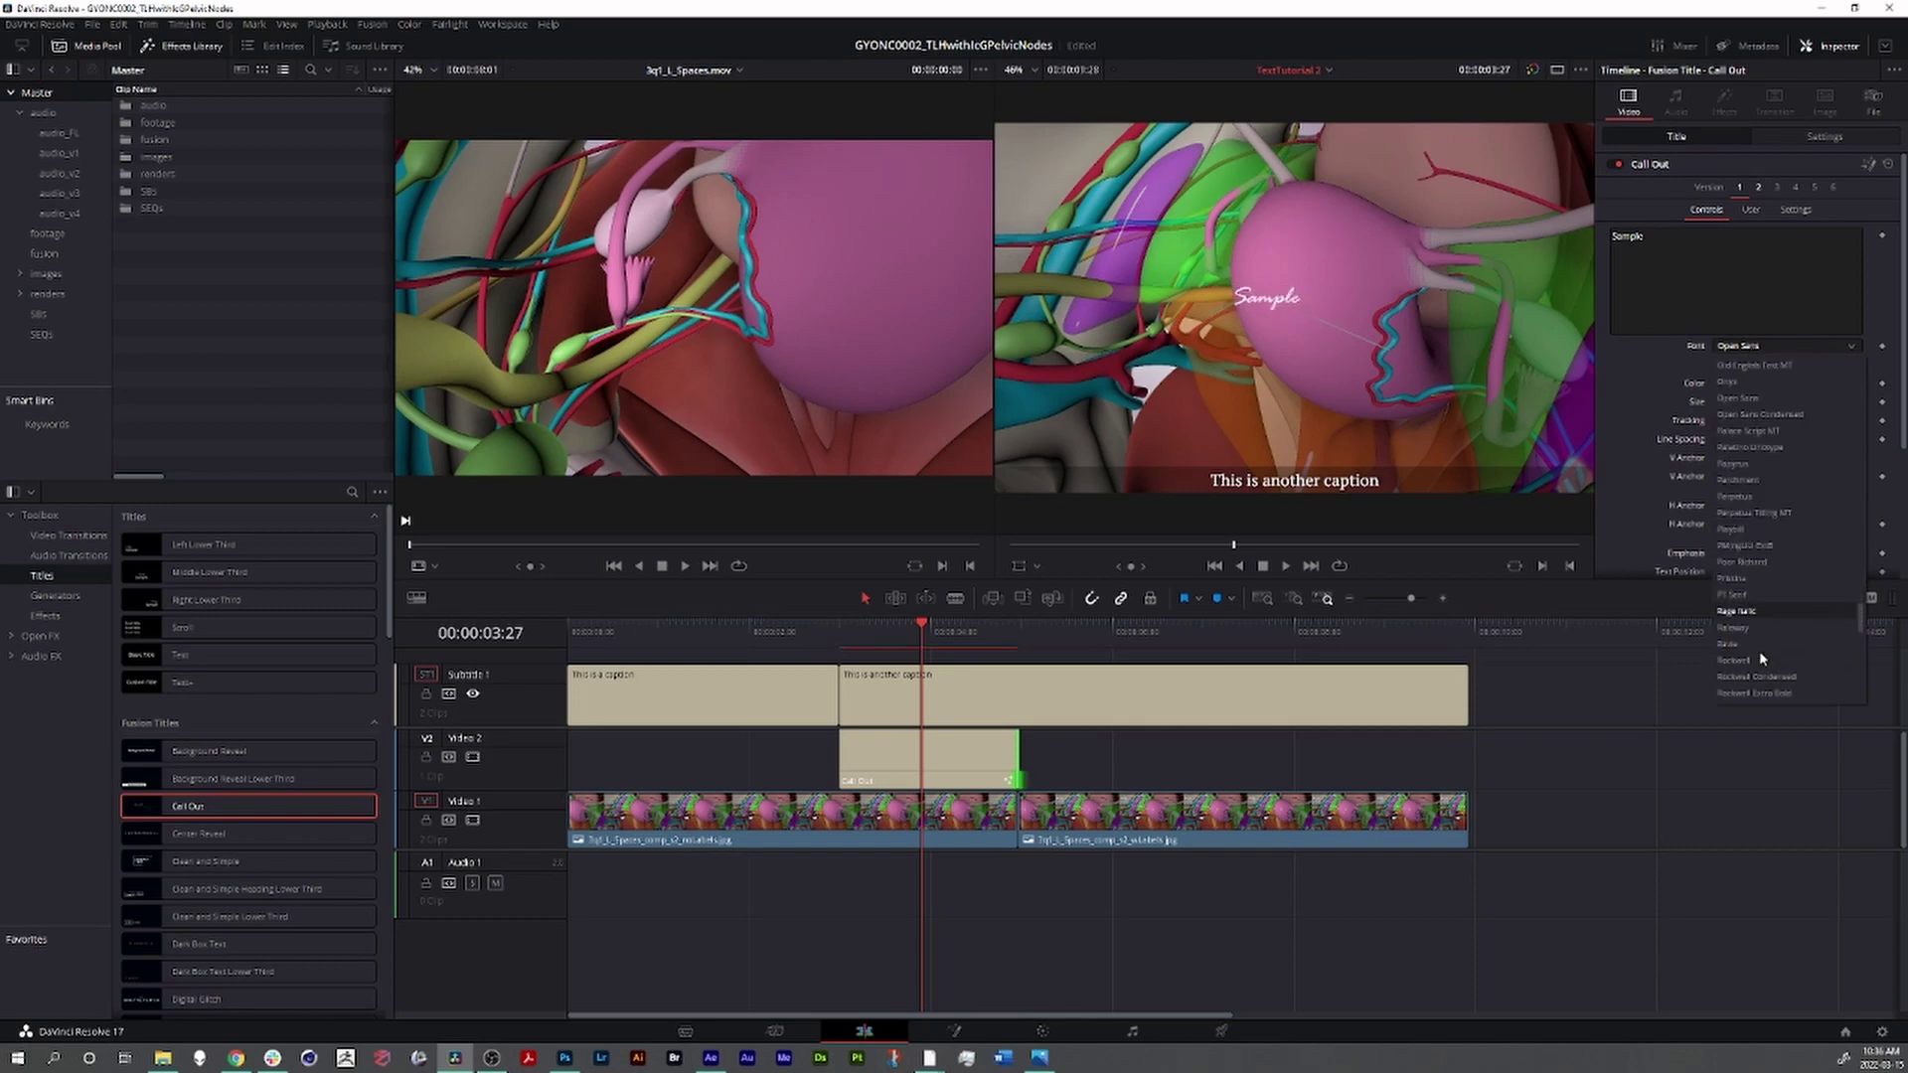
click(1746, 631)
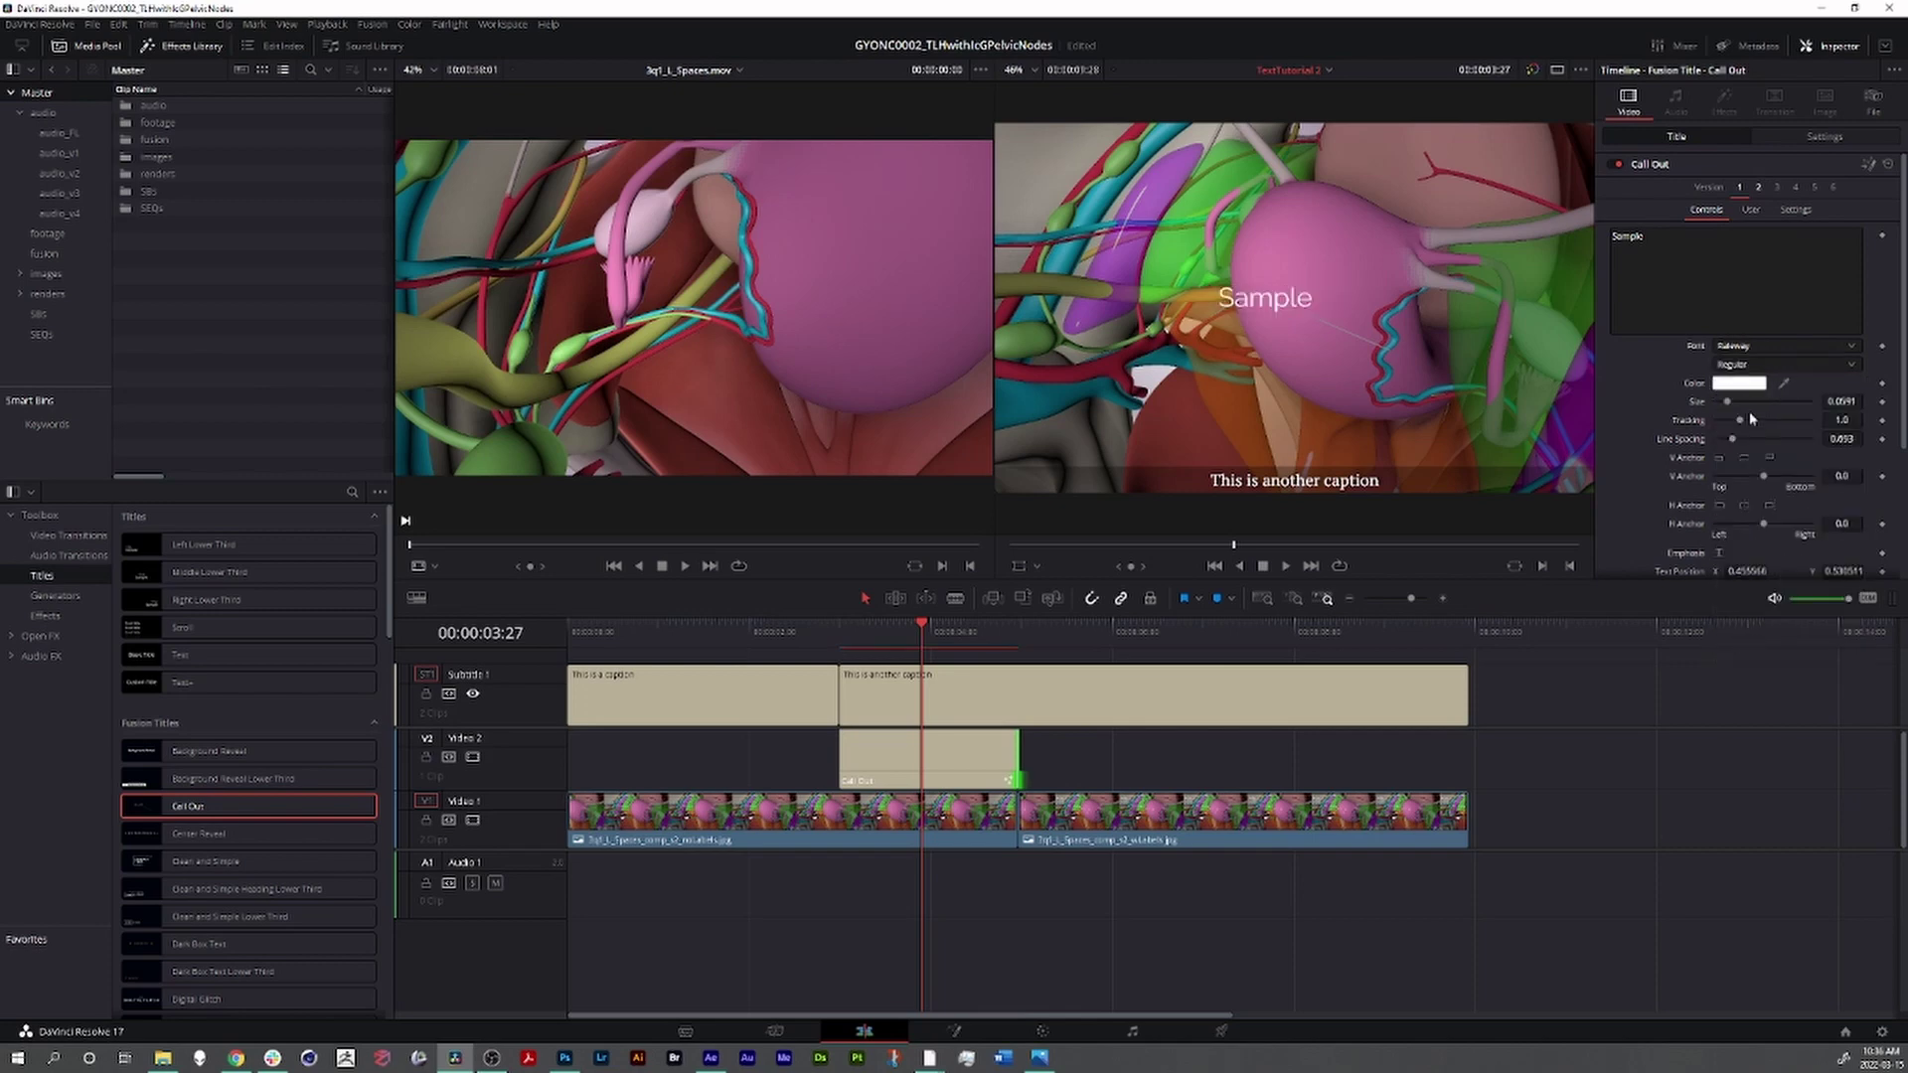
- Reduce the label's text size to 0.04
drag(1727, 401, 1724, 402)
text(0.042)
key(Return)
click(1844, 401)
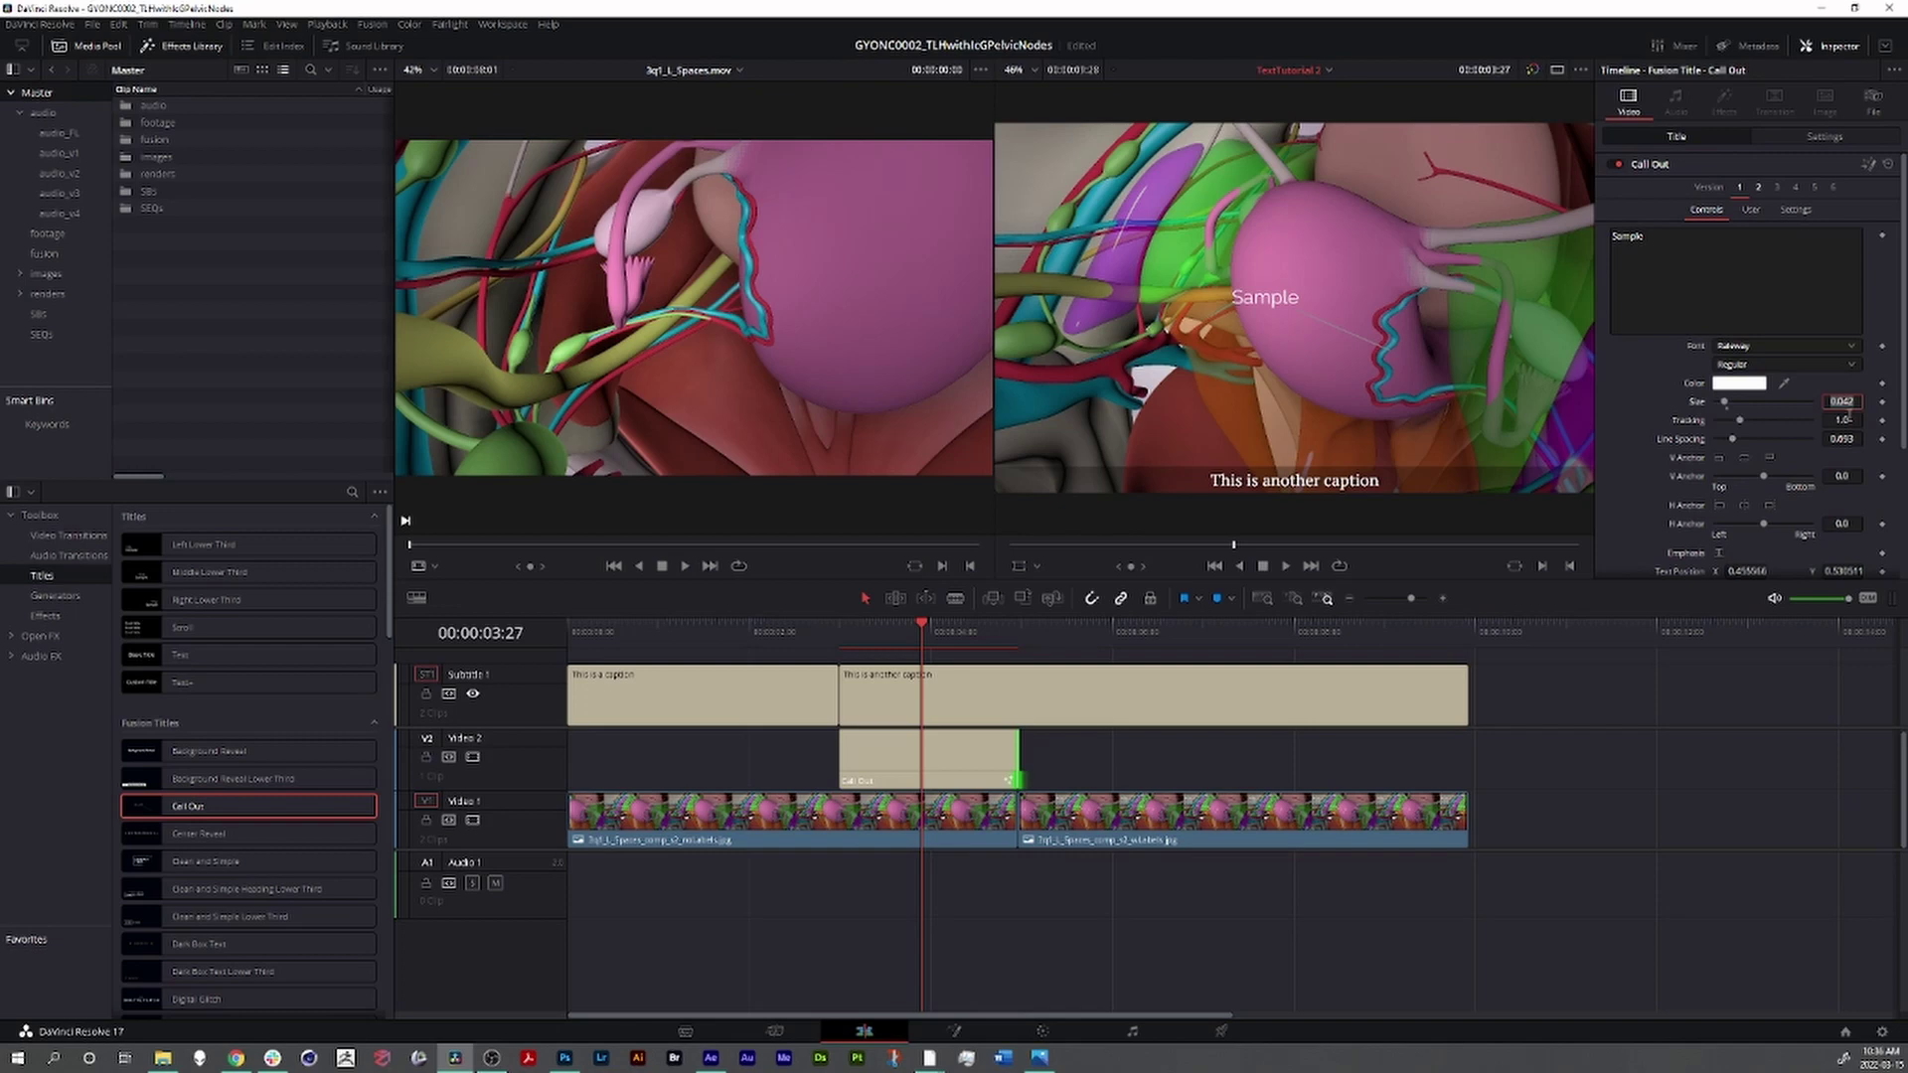
click(1844, 419)
- Make the call-out line colour white
scroll(1645, 545, down, 2)
scroll(1645, 544, down, 2)
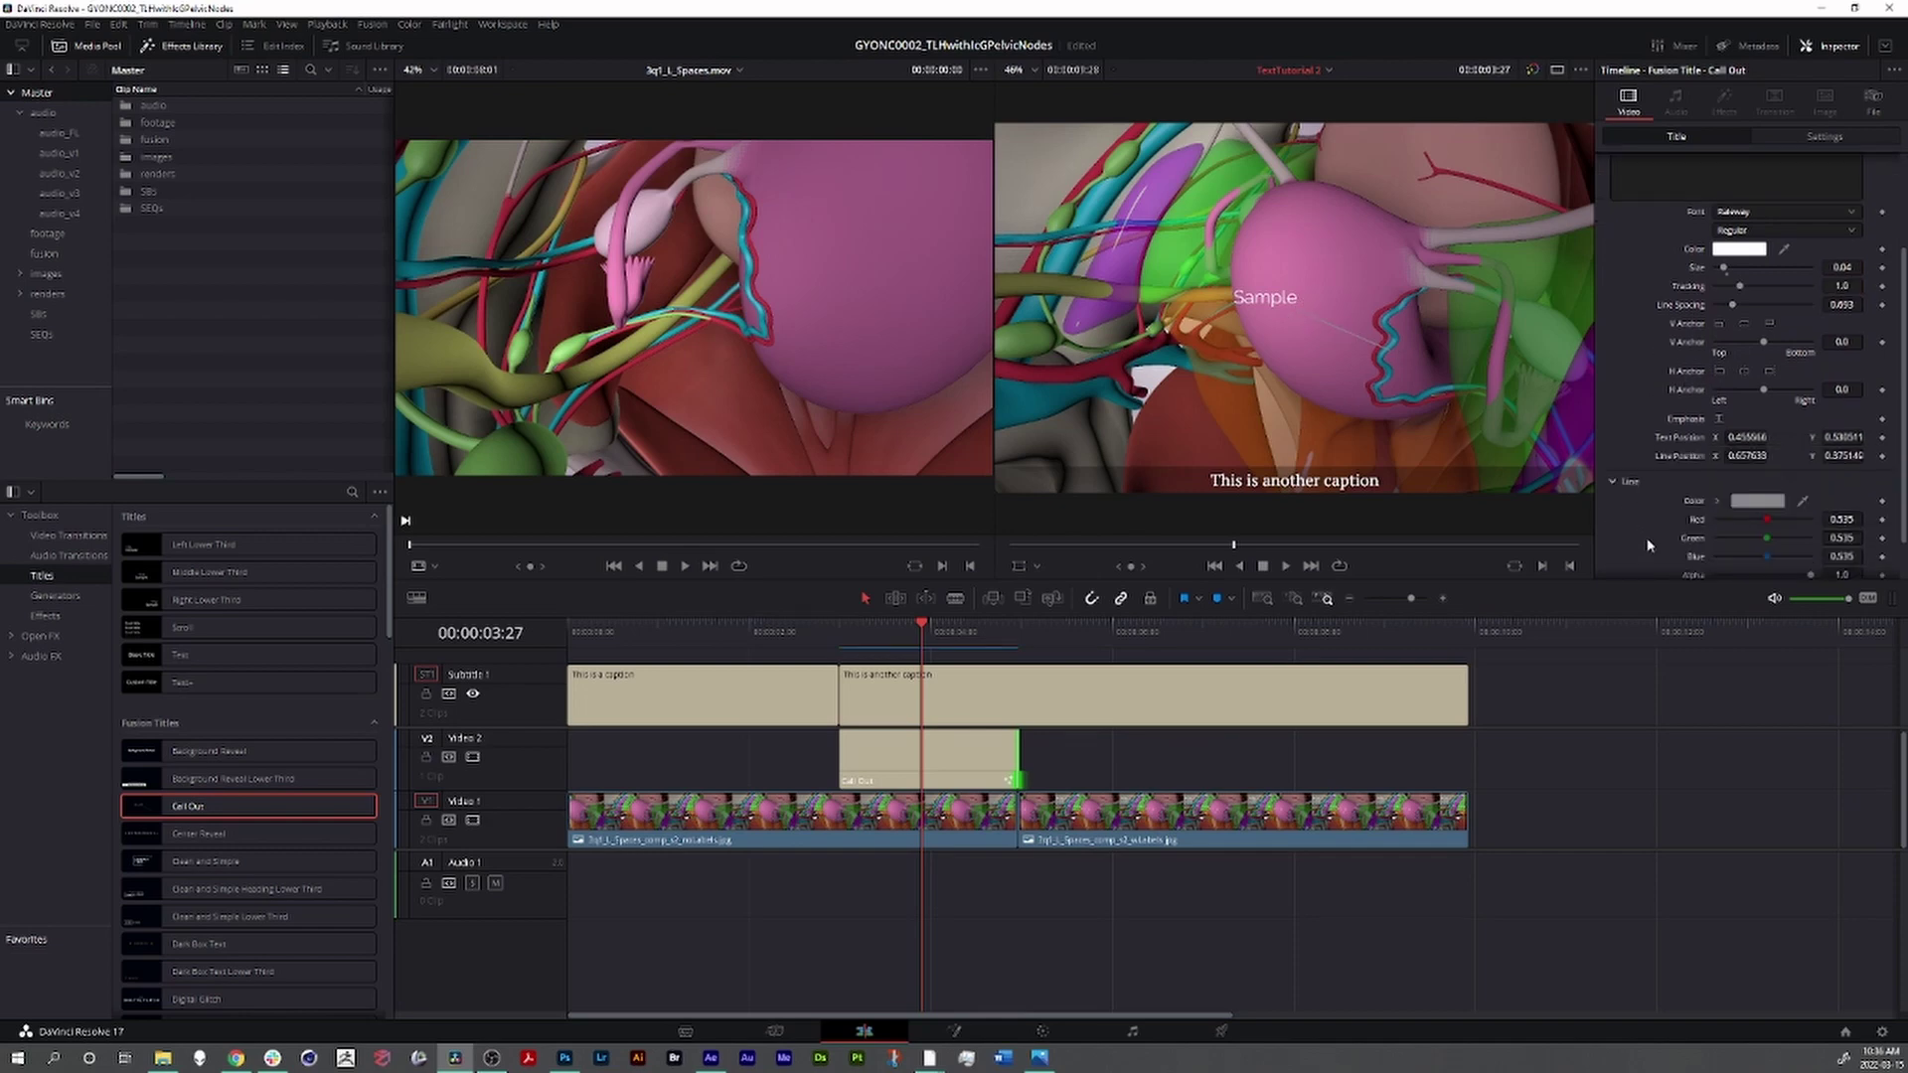
click(1755, 502)
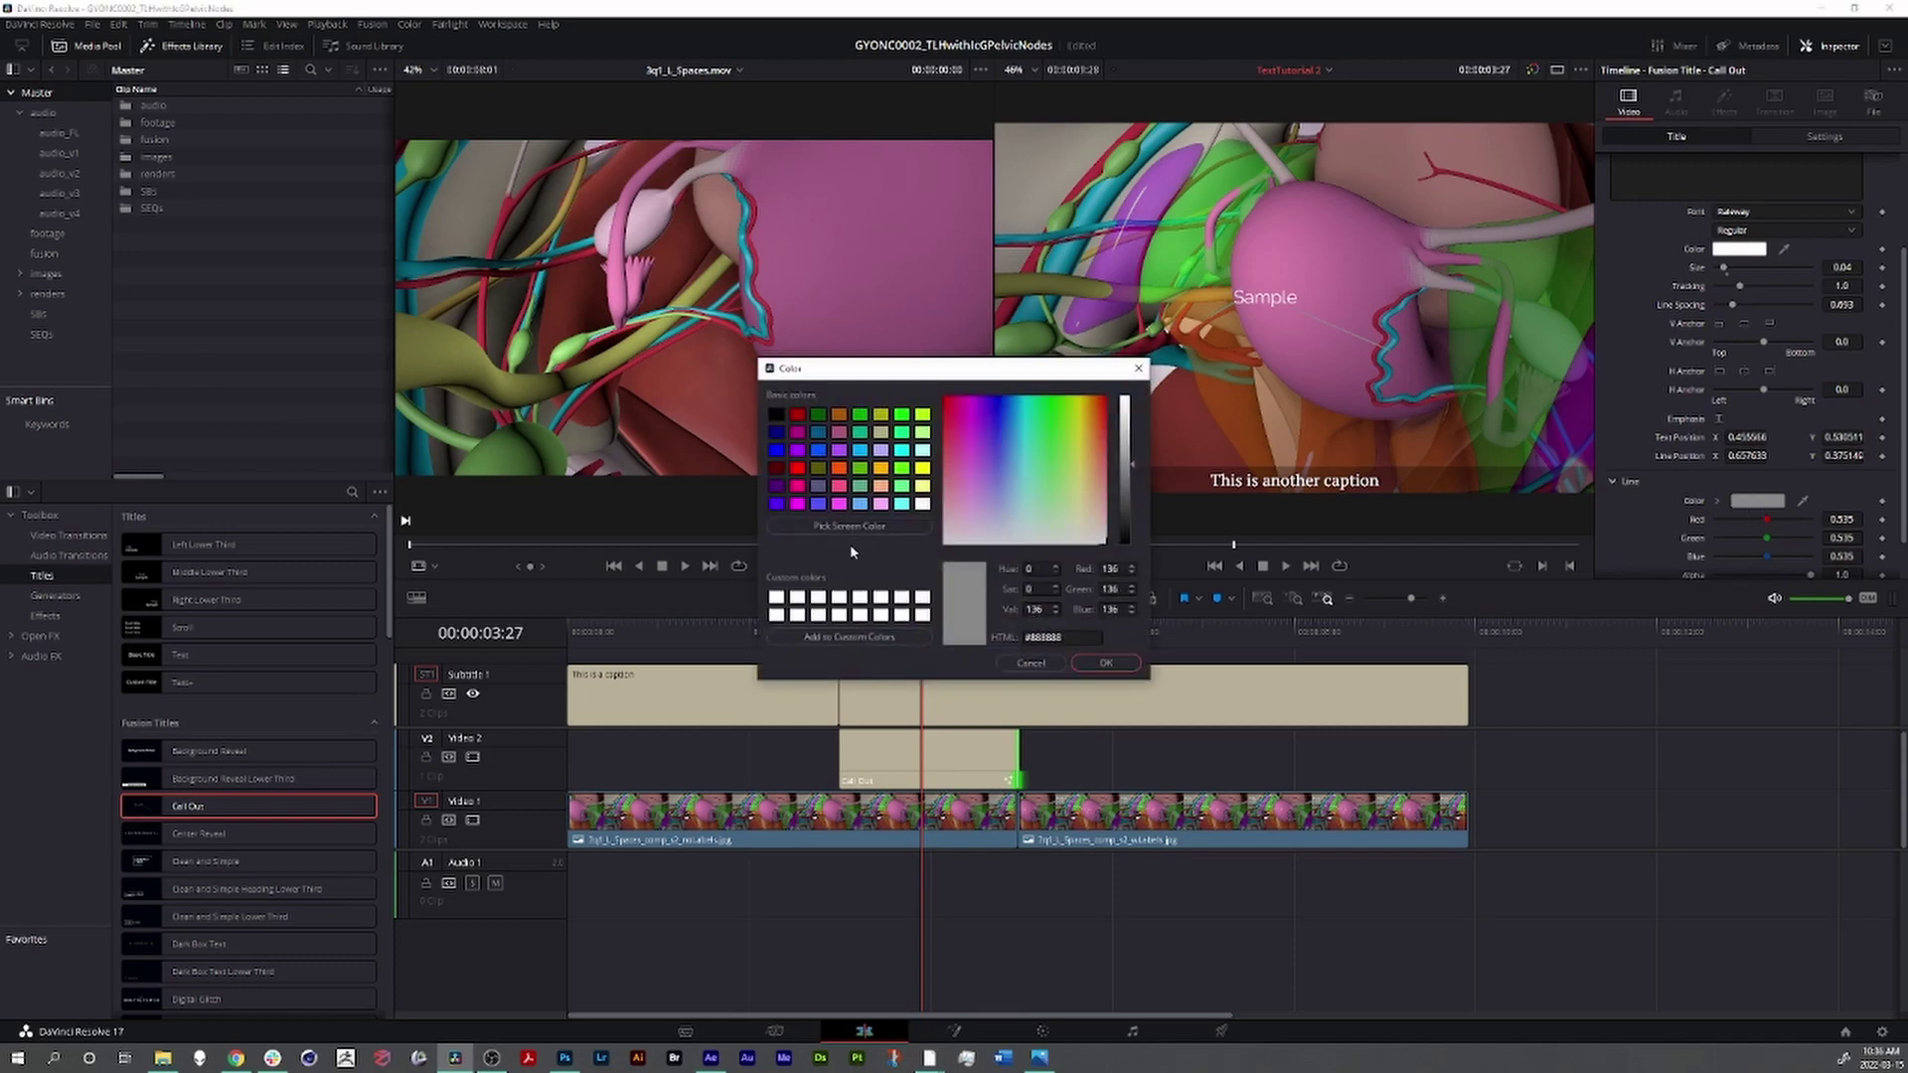
click(923, 505)
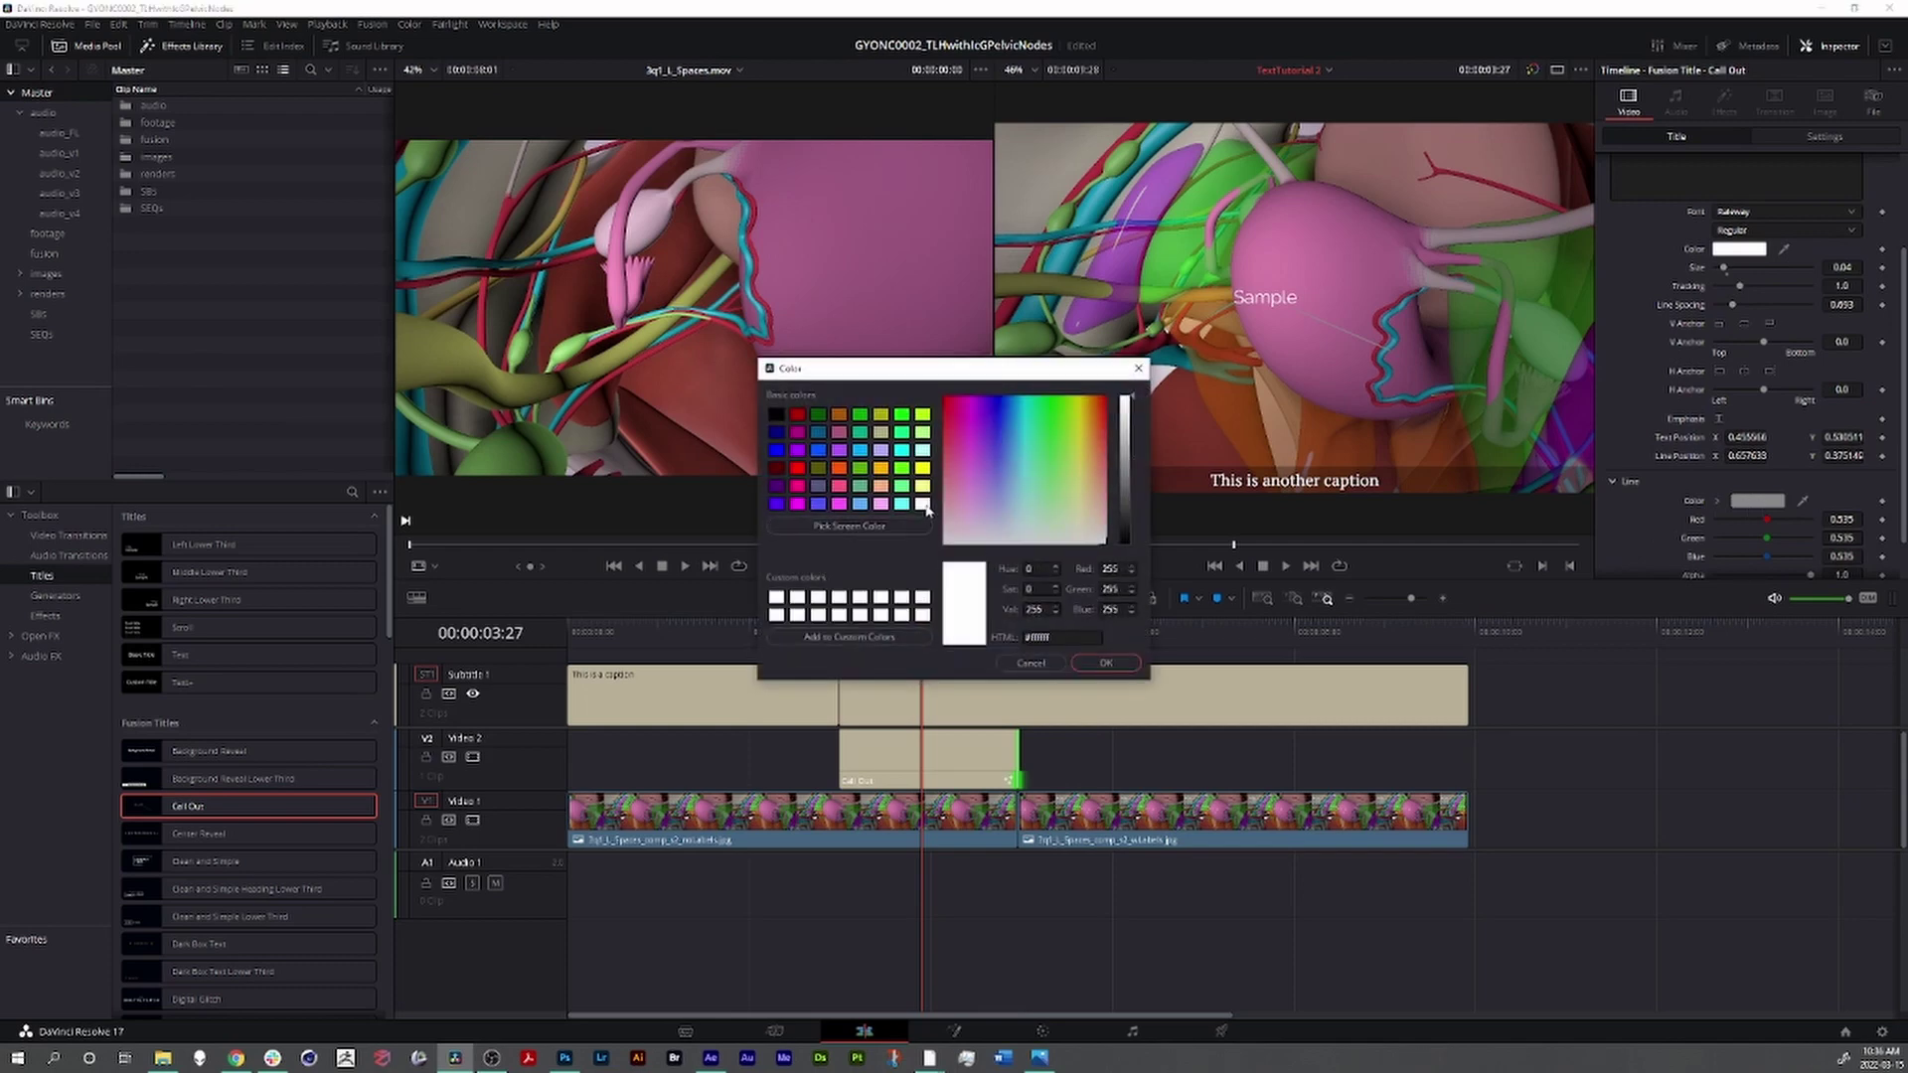
click(1105, 663)
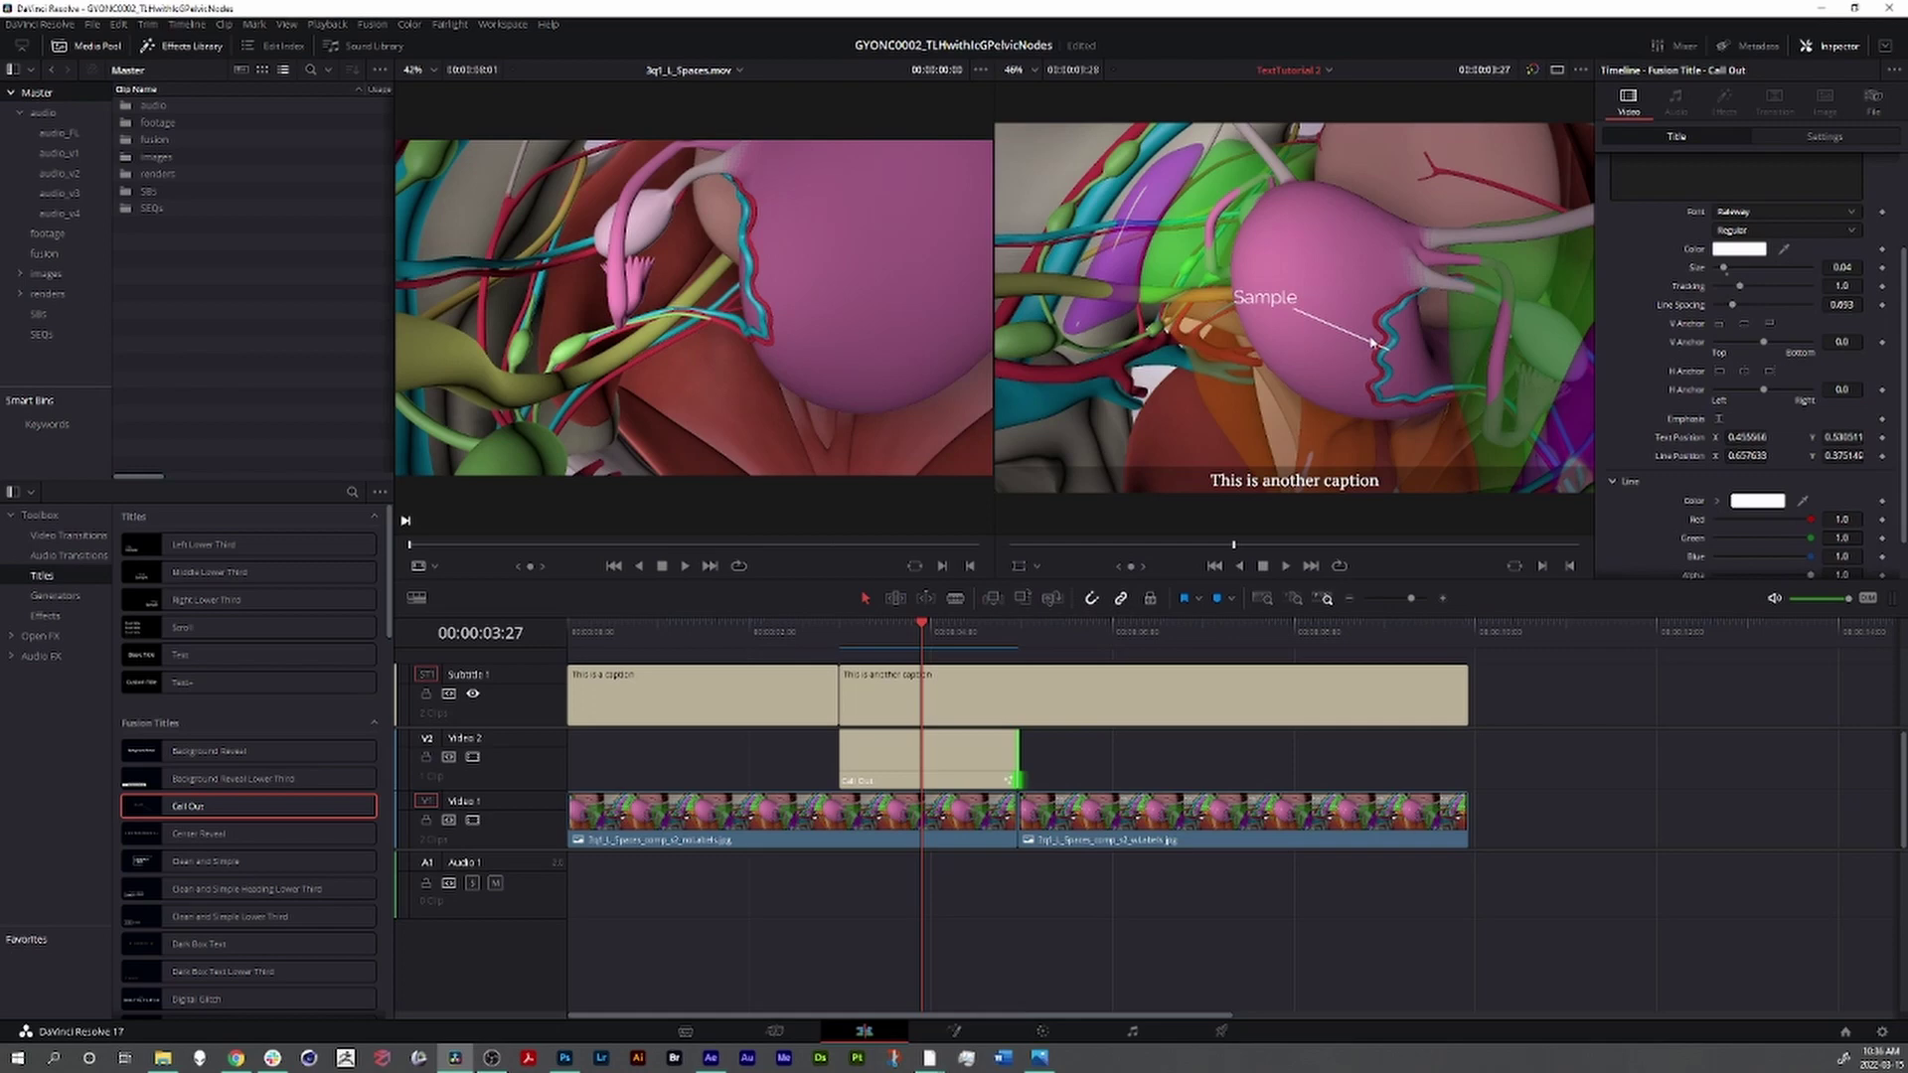
- Set the label's H Anchor to Right, left of the line, and Point Corners to 1
click(1719, 372)
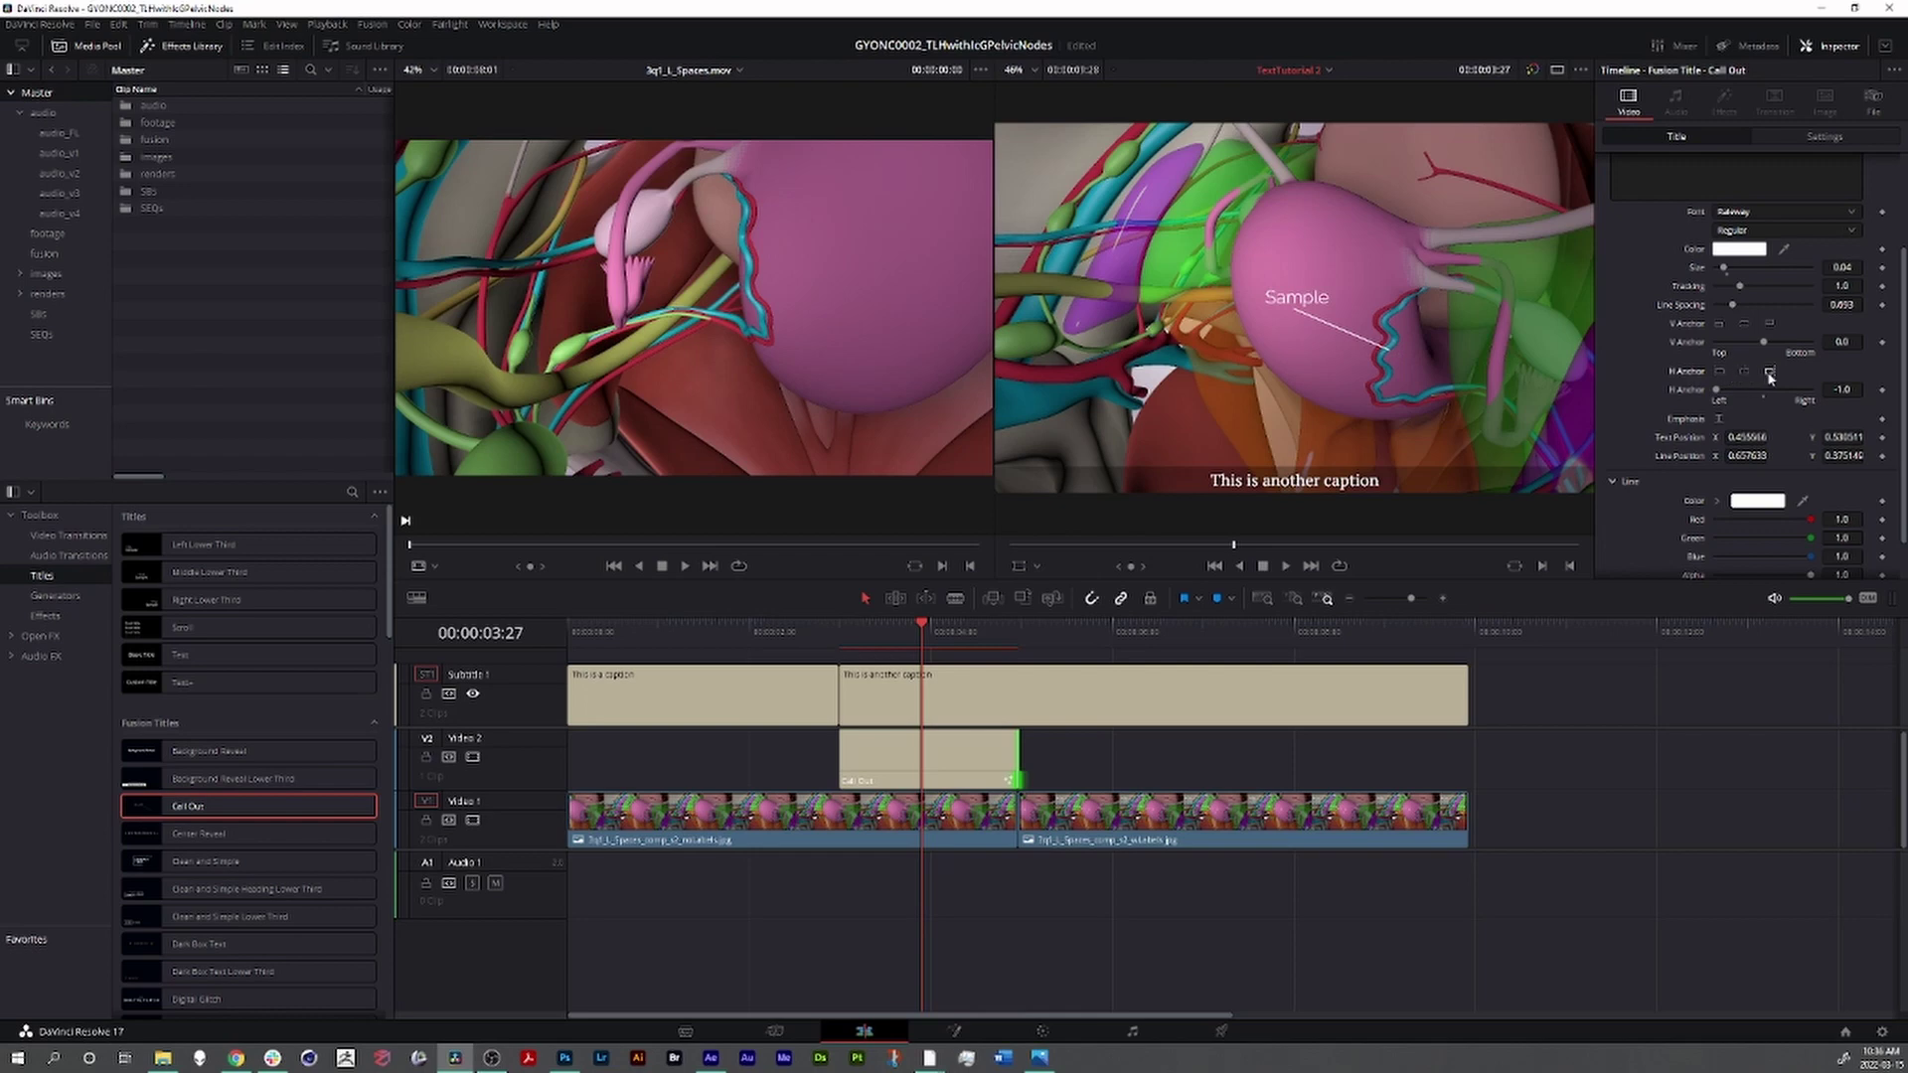
click(1770, 374)
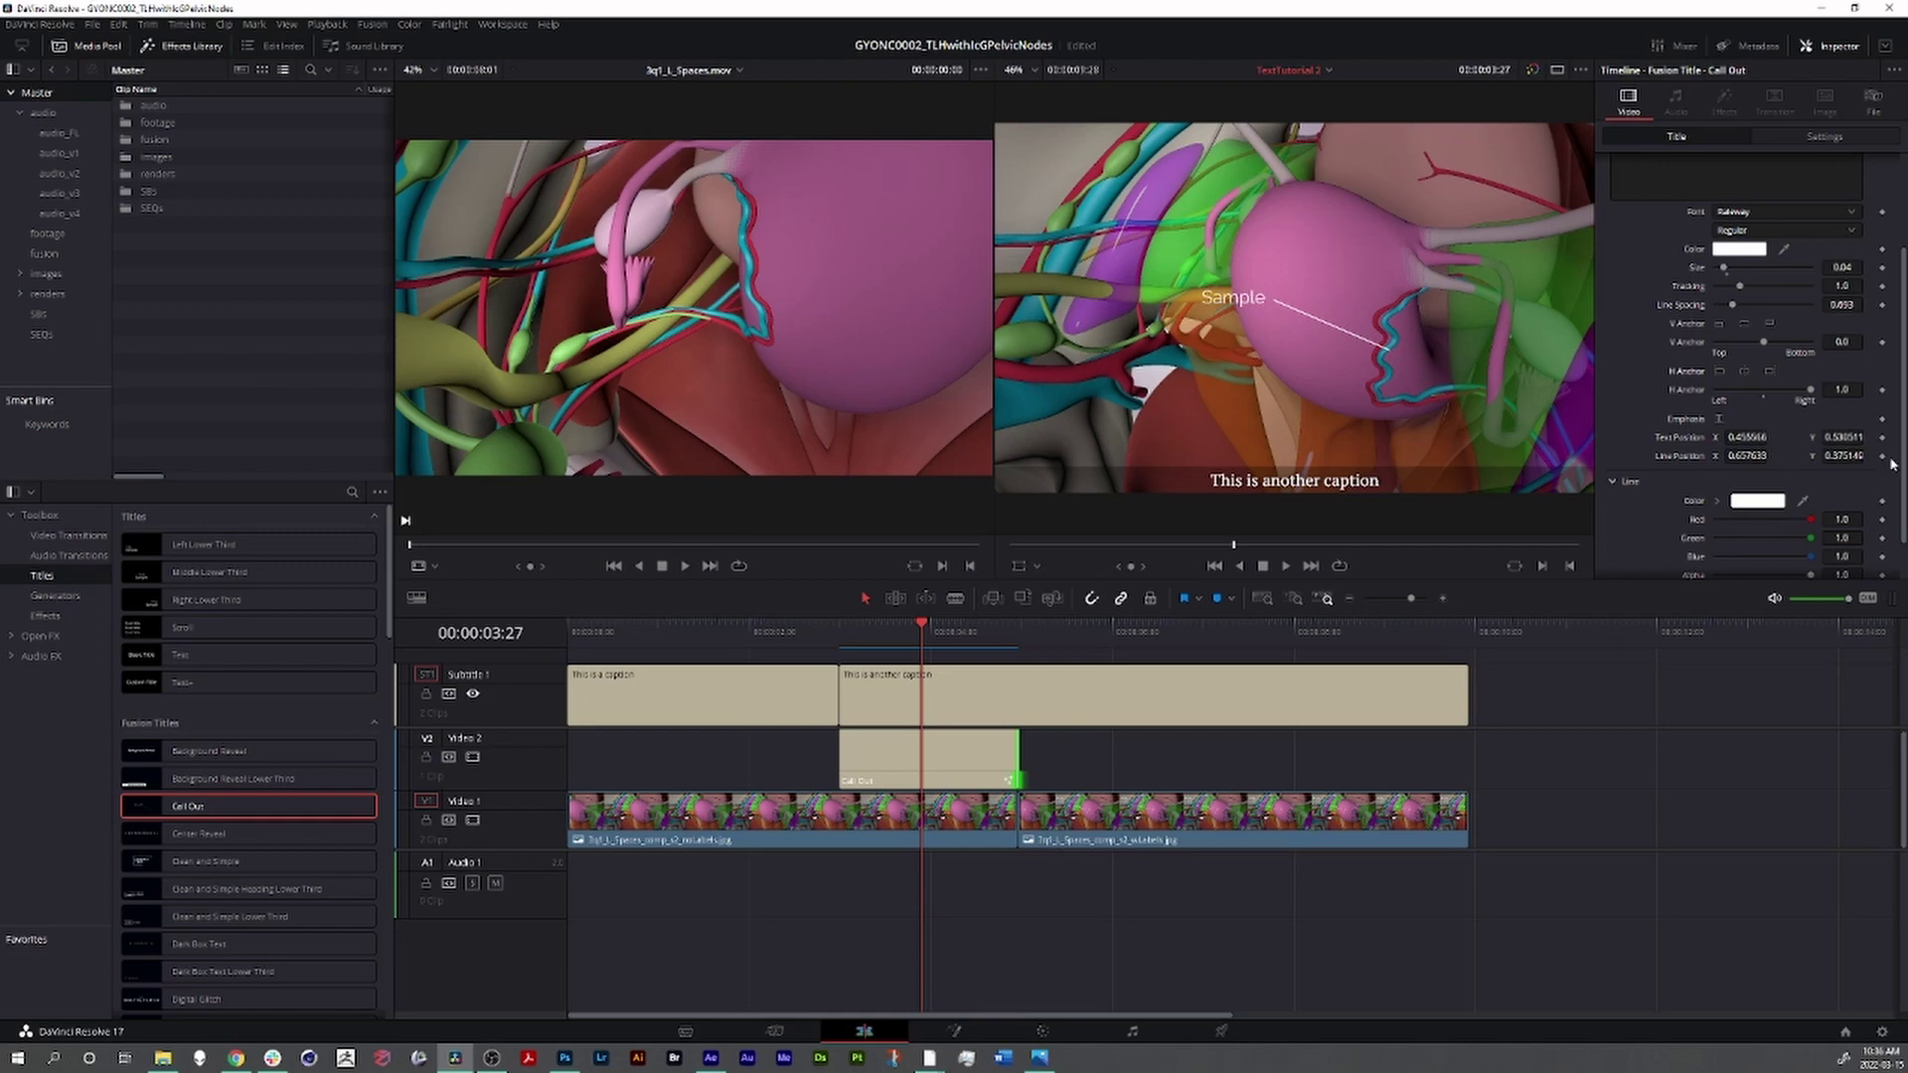
scroll(1900, 464, down, 1)
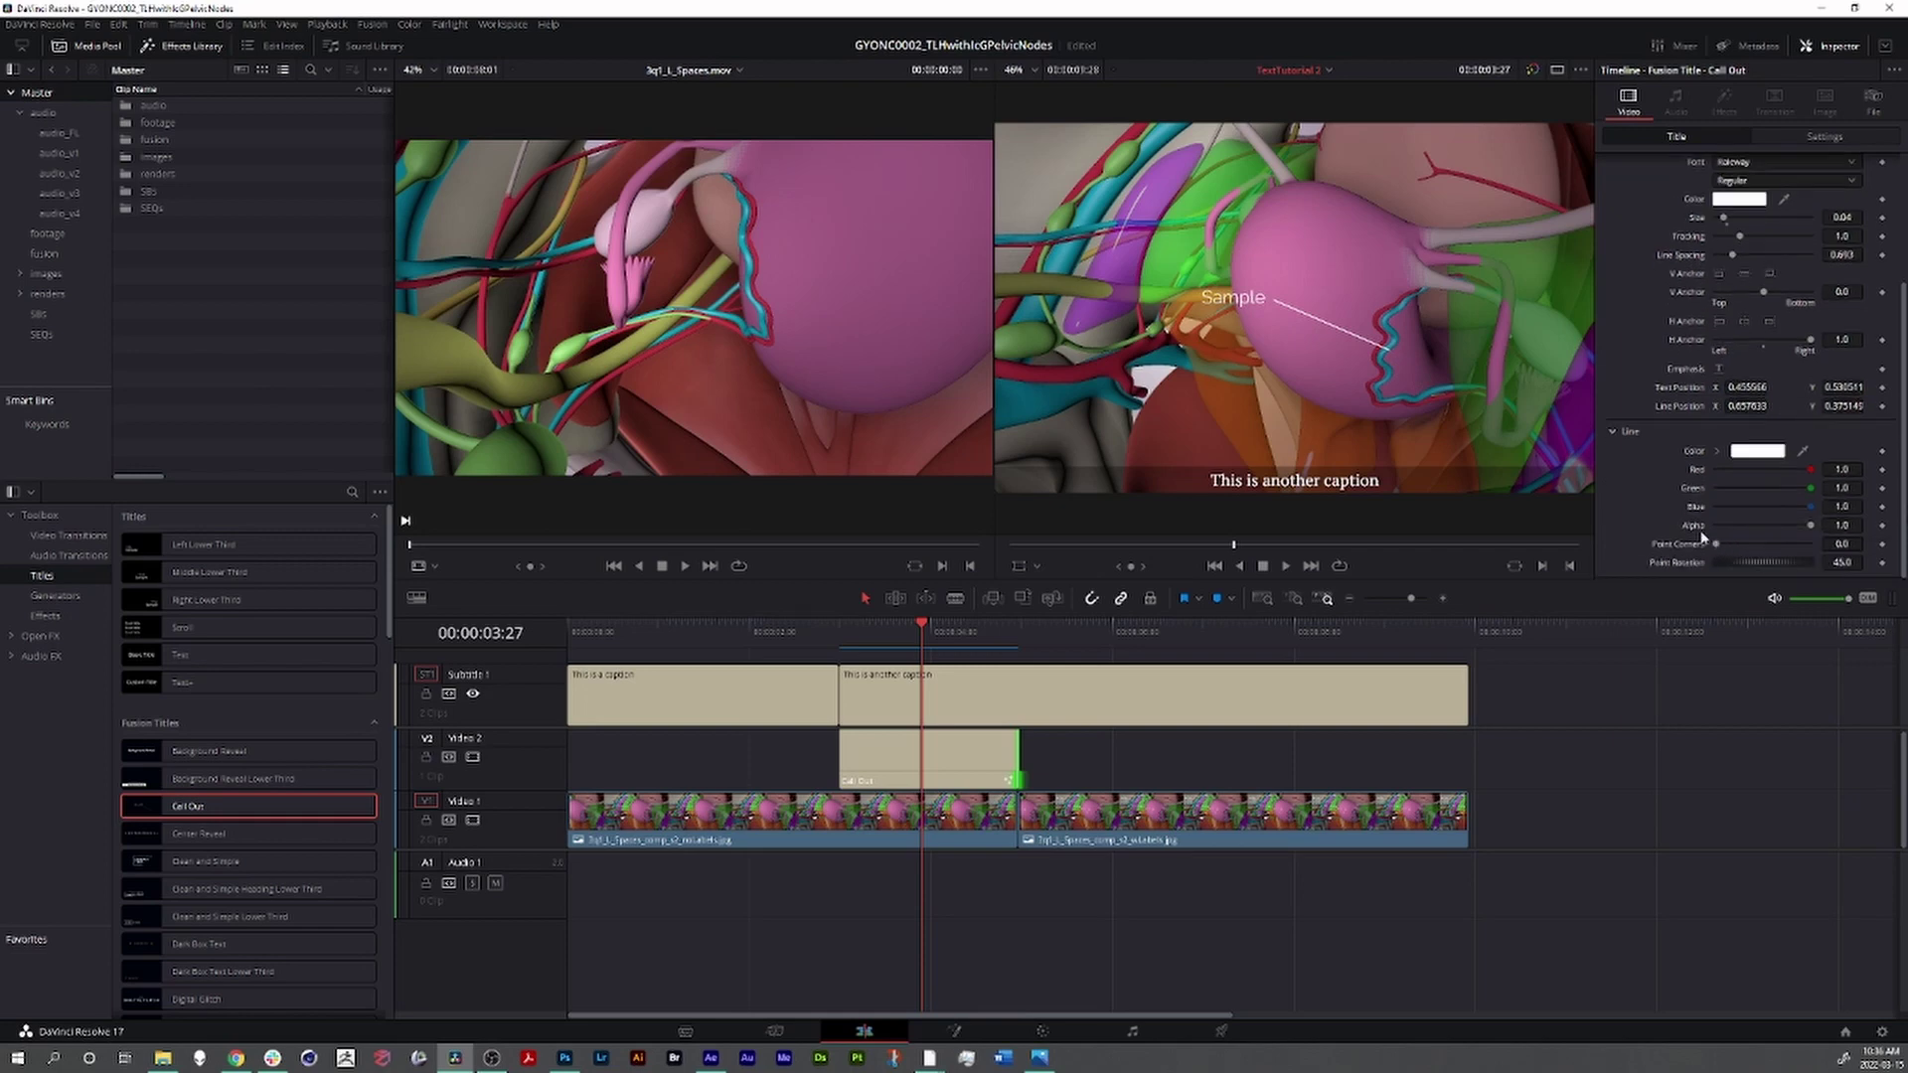
click(920, 626)
drag(921, 626, 989, 656)
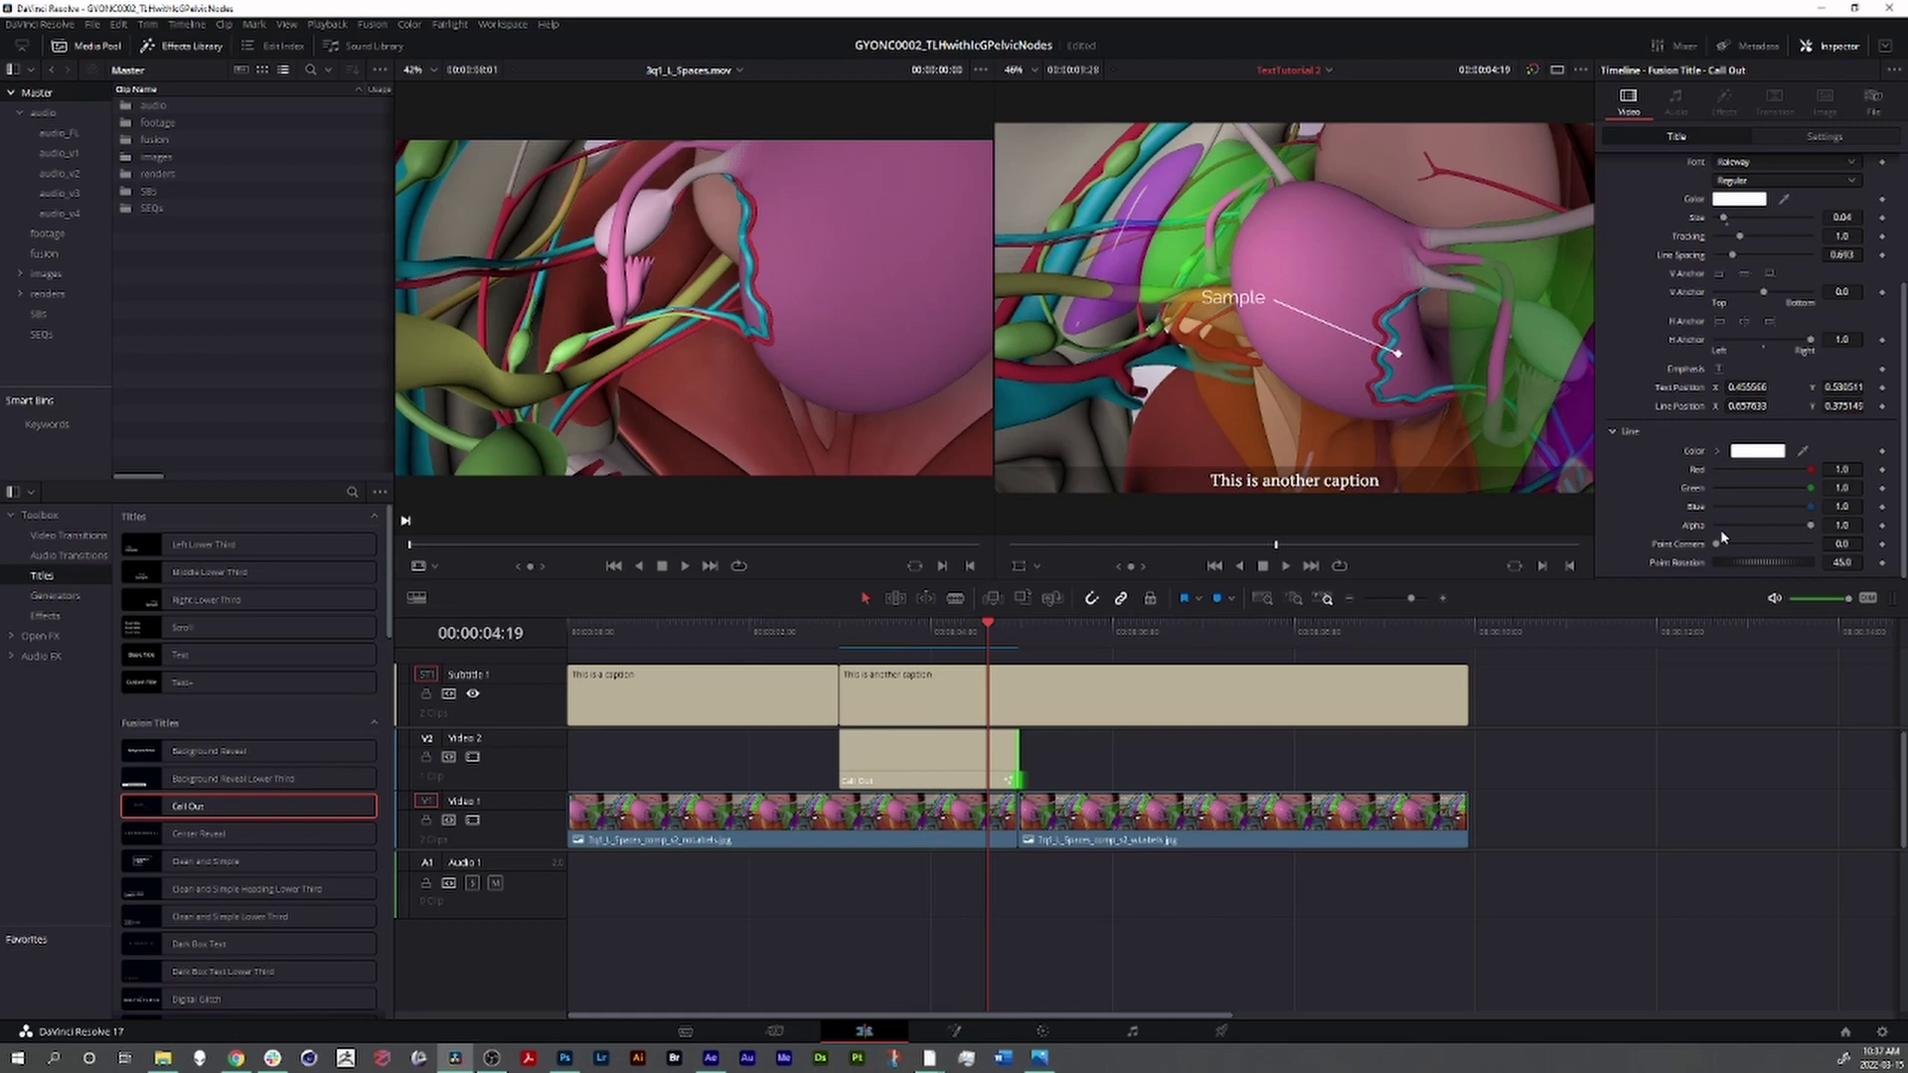
drag(1718, 547, 1816, 557)
scroll(1642, 509, up, 4)
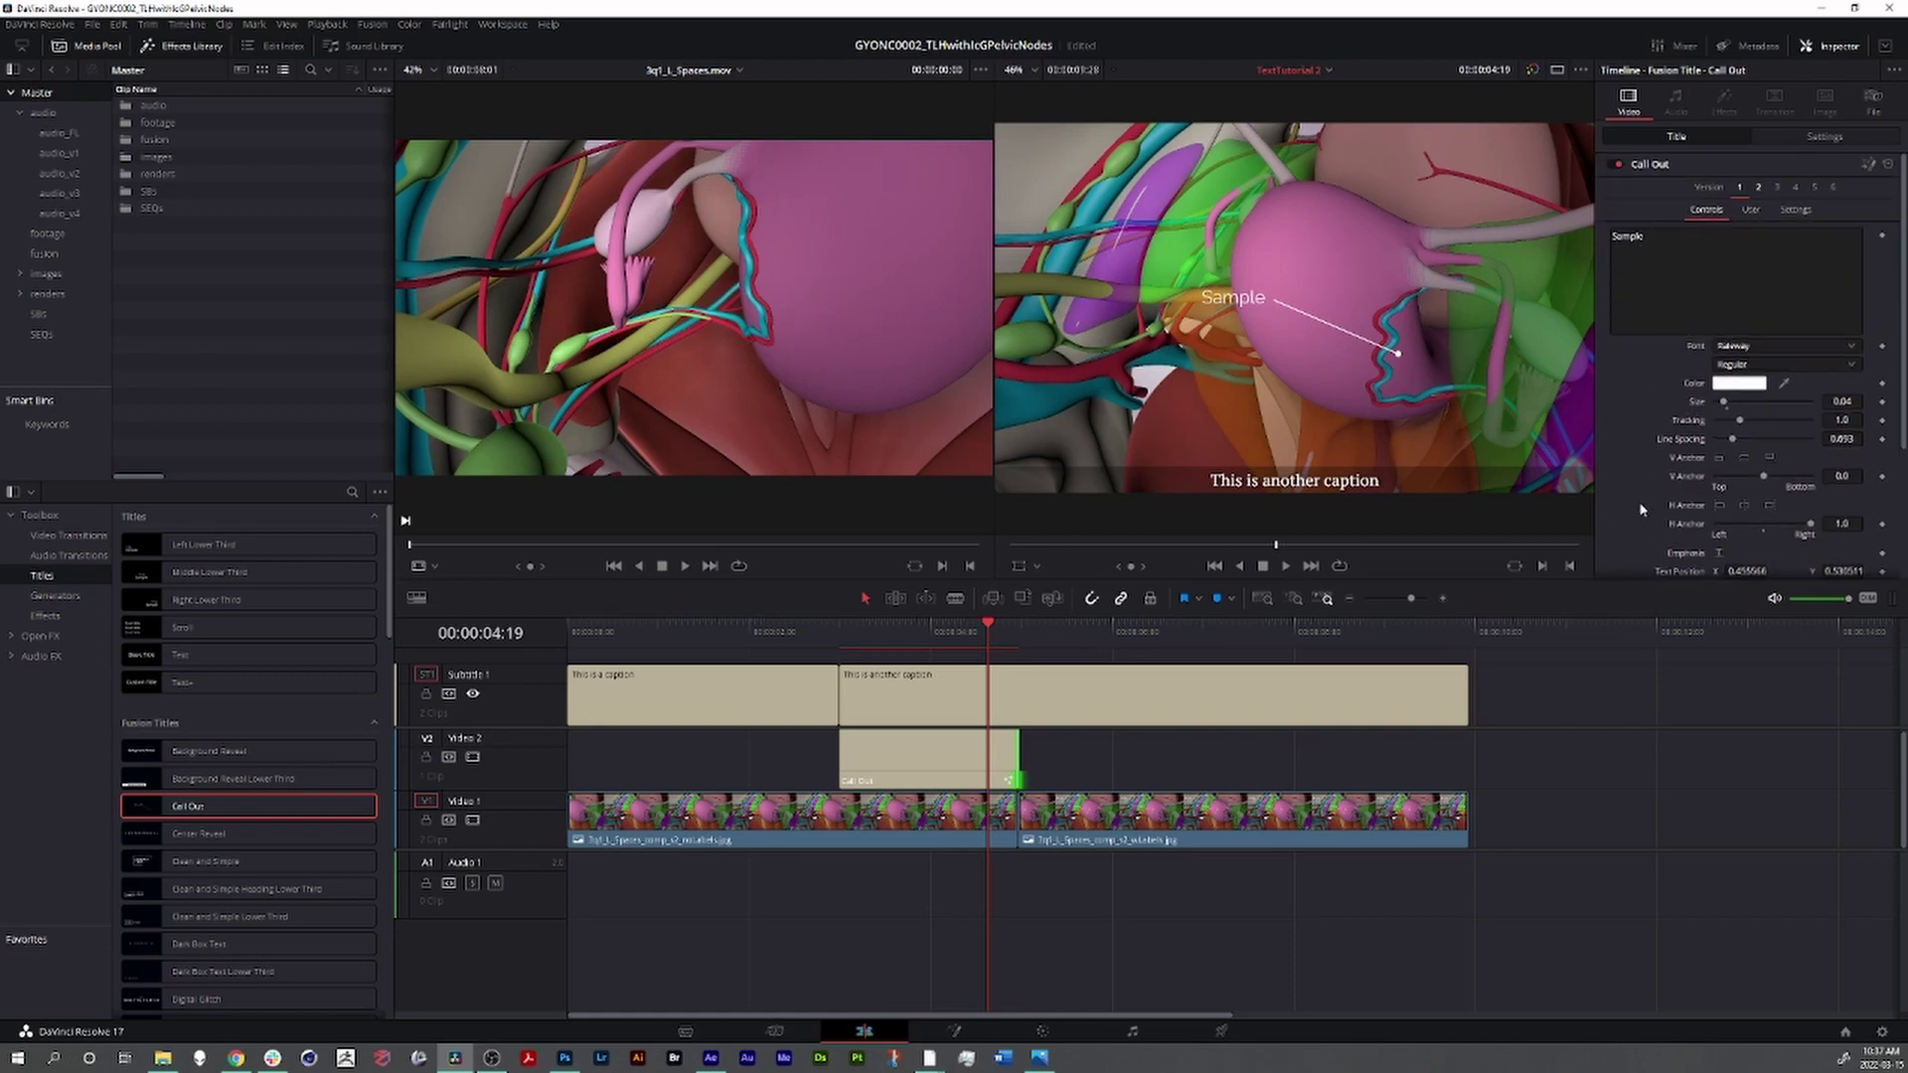
- Compare call-out Versions 2 and 3, then return to the customised Version 1
click(1759, 188)
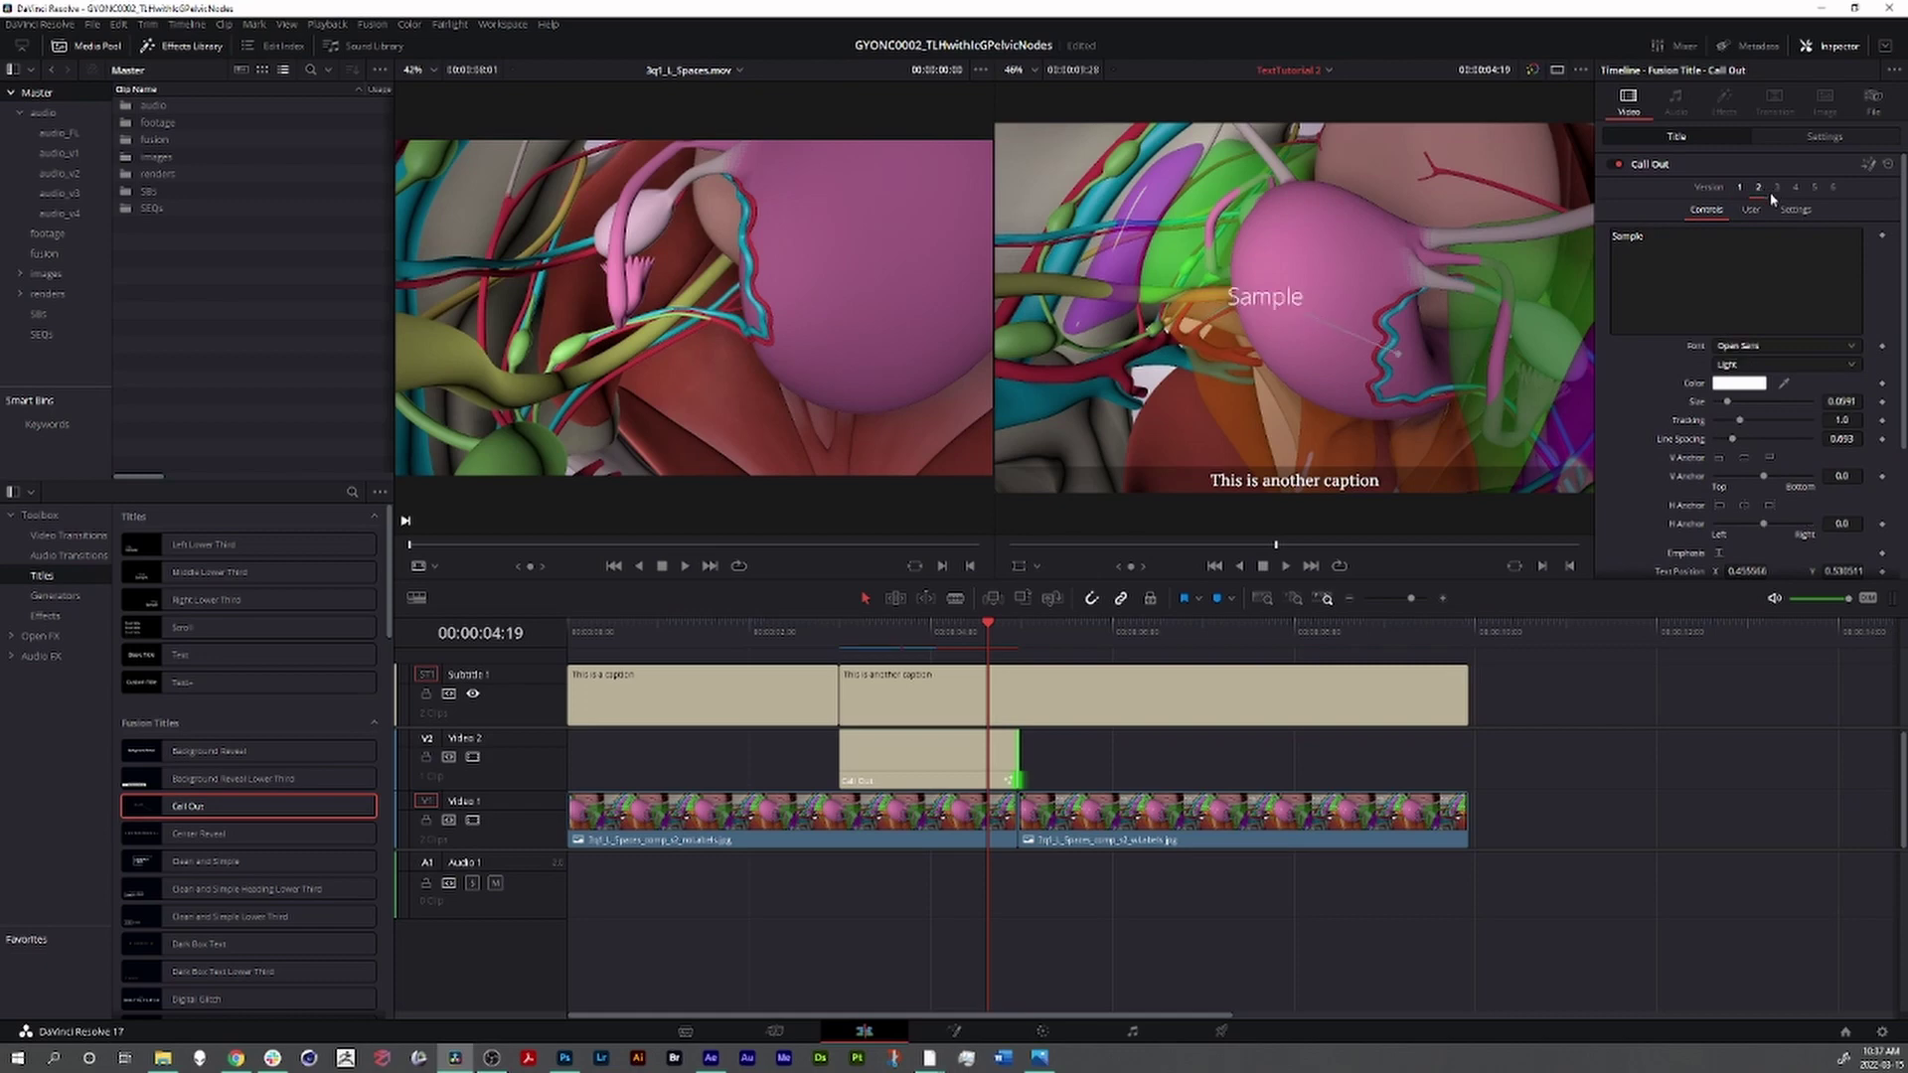
click(1775, 188)
click(1739, 188)
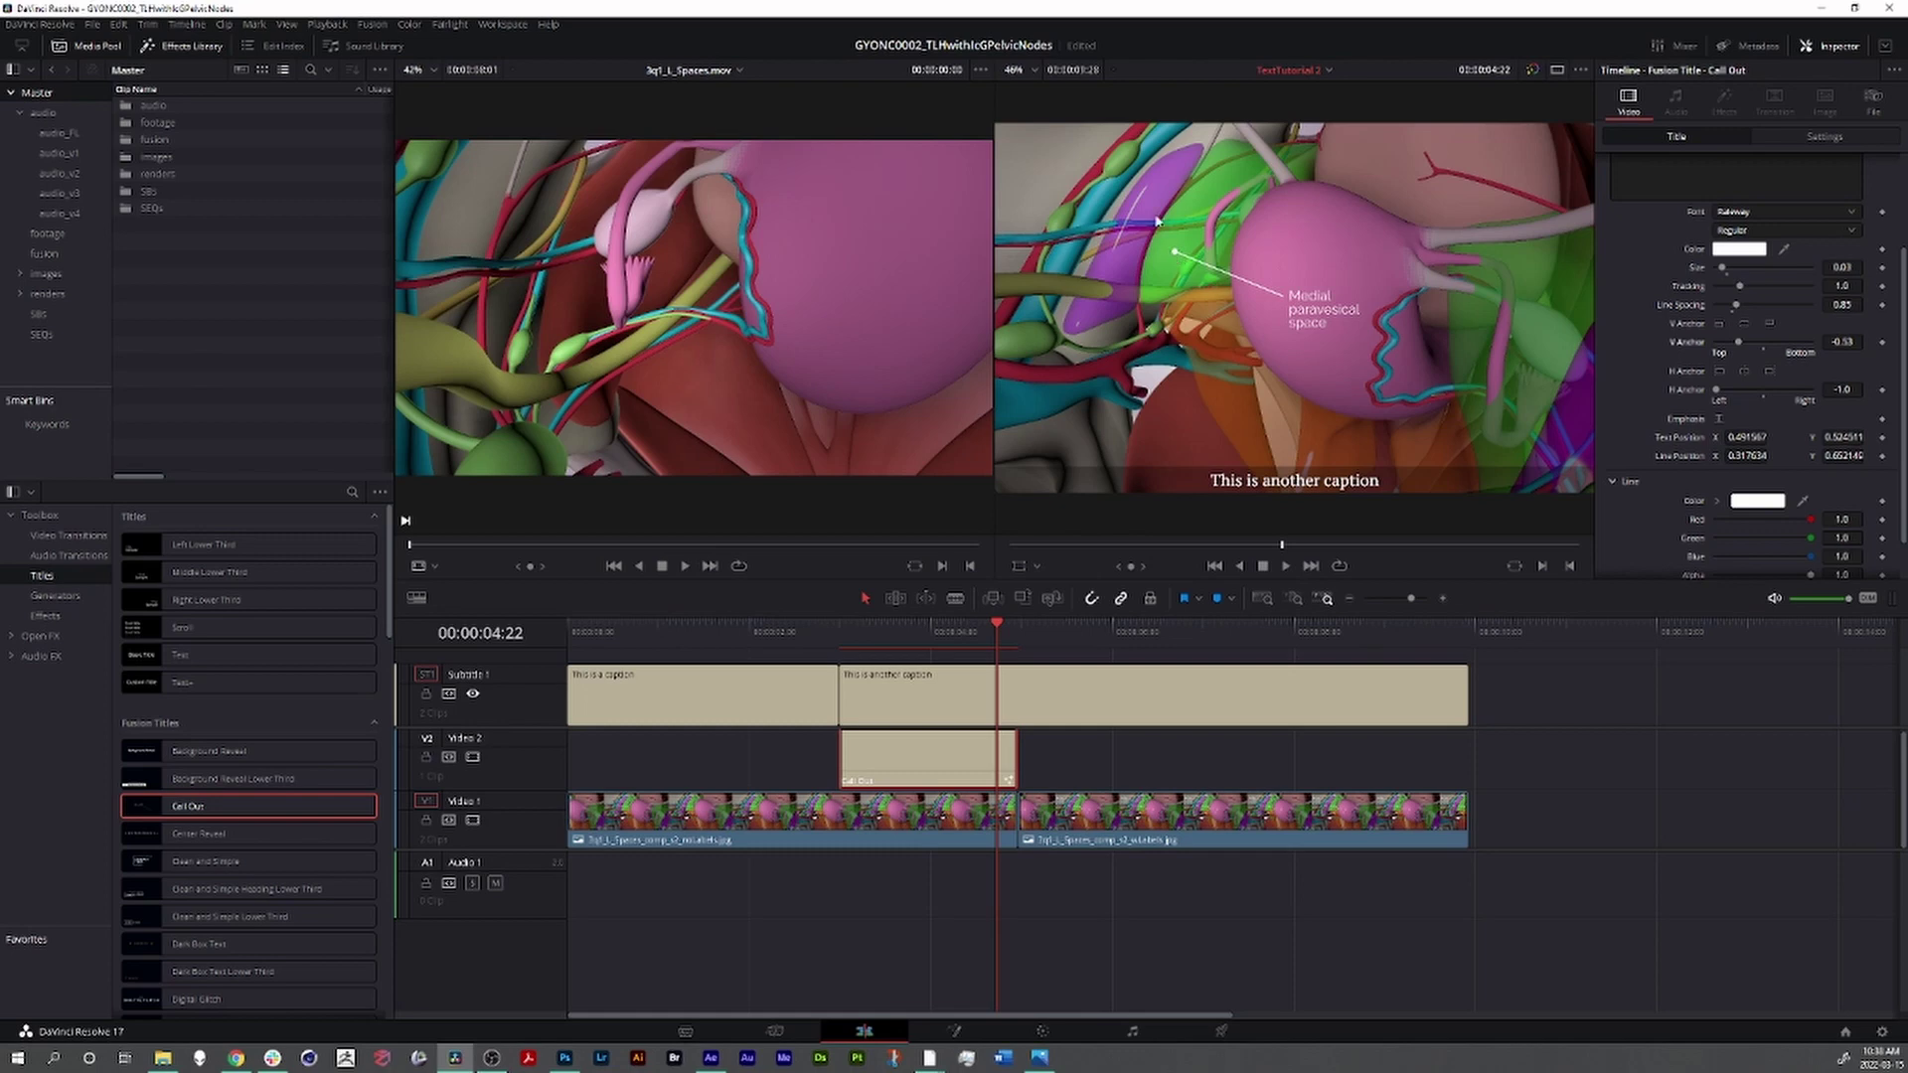
scroll(511, 850, up, 2)
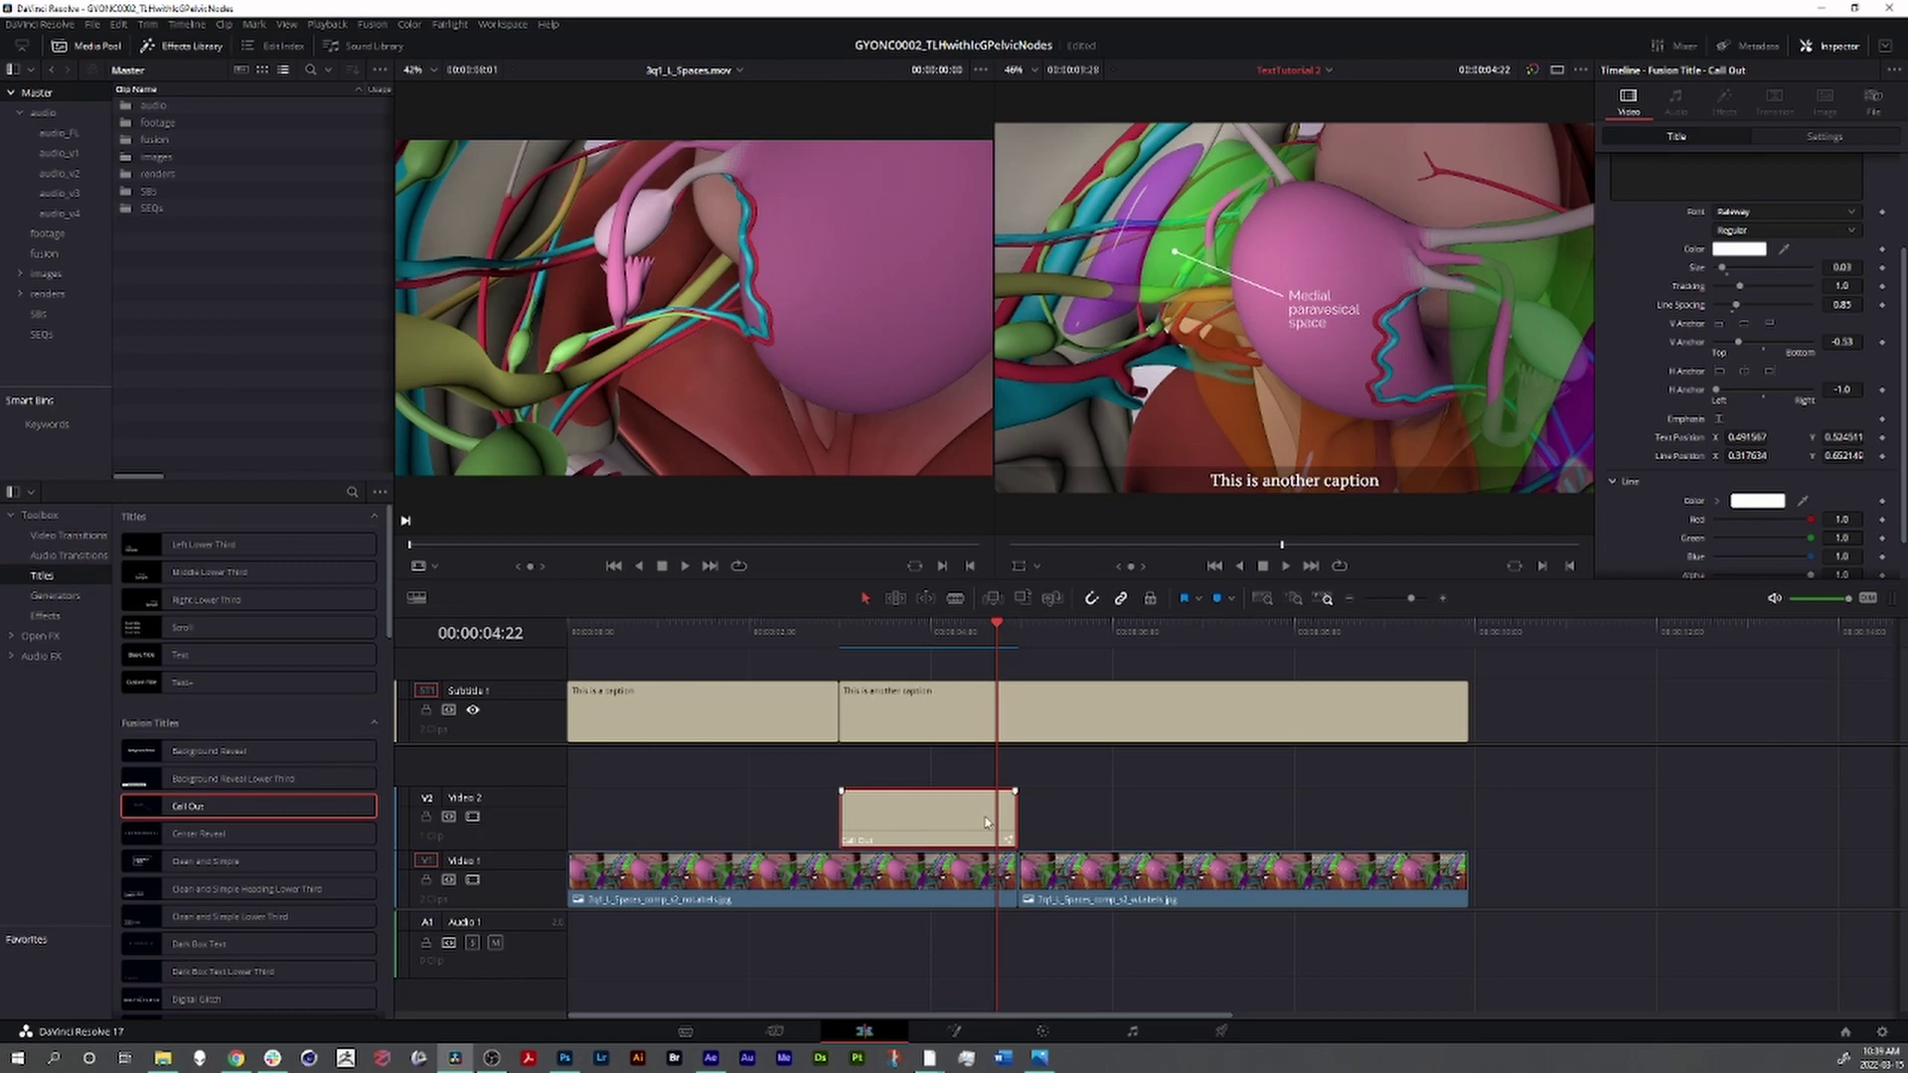
drag(995, 626, 954, 688)
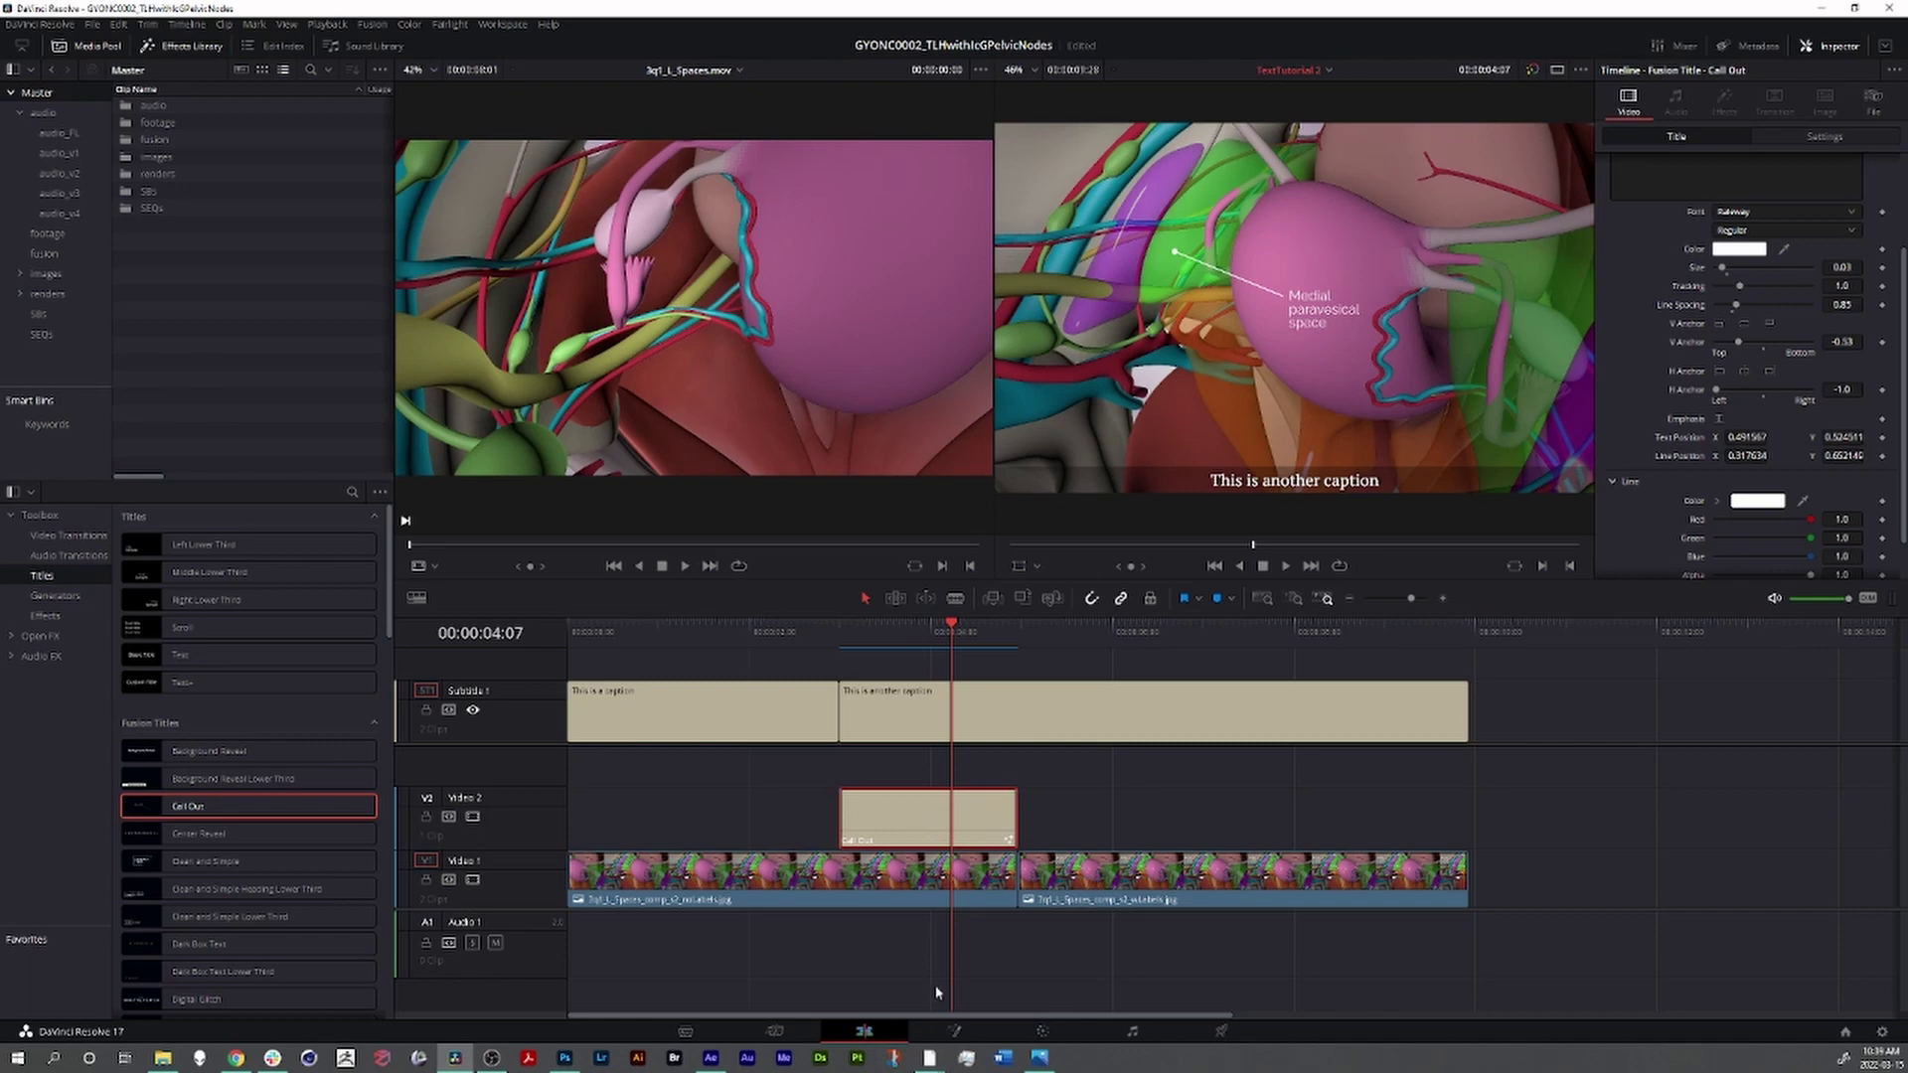
- Open the call-out in Fusion and centre the CallOut and MediaOut1 nodes
click(956, 1034)
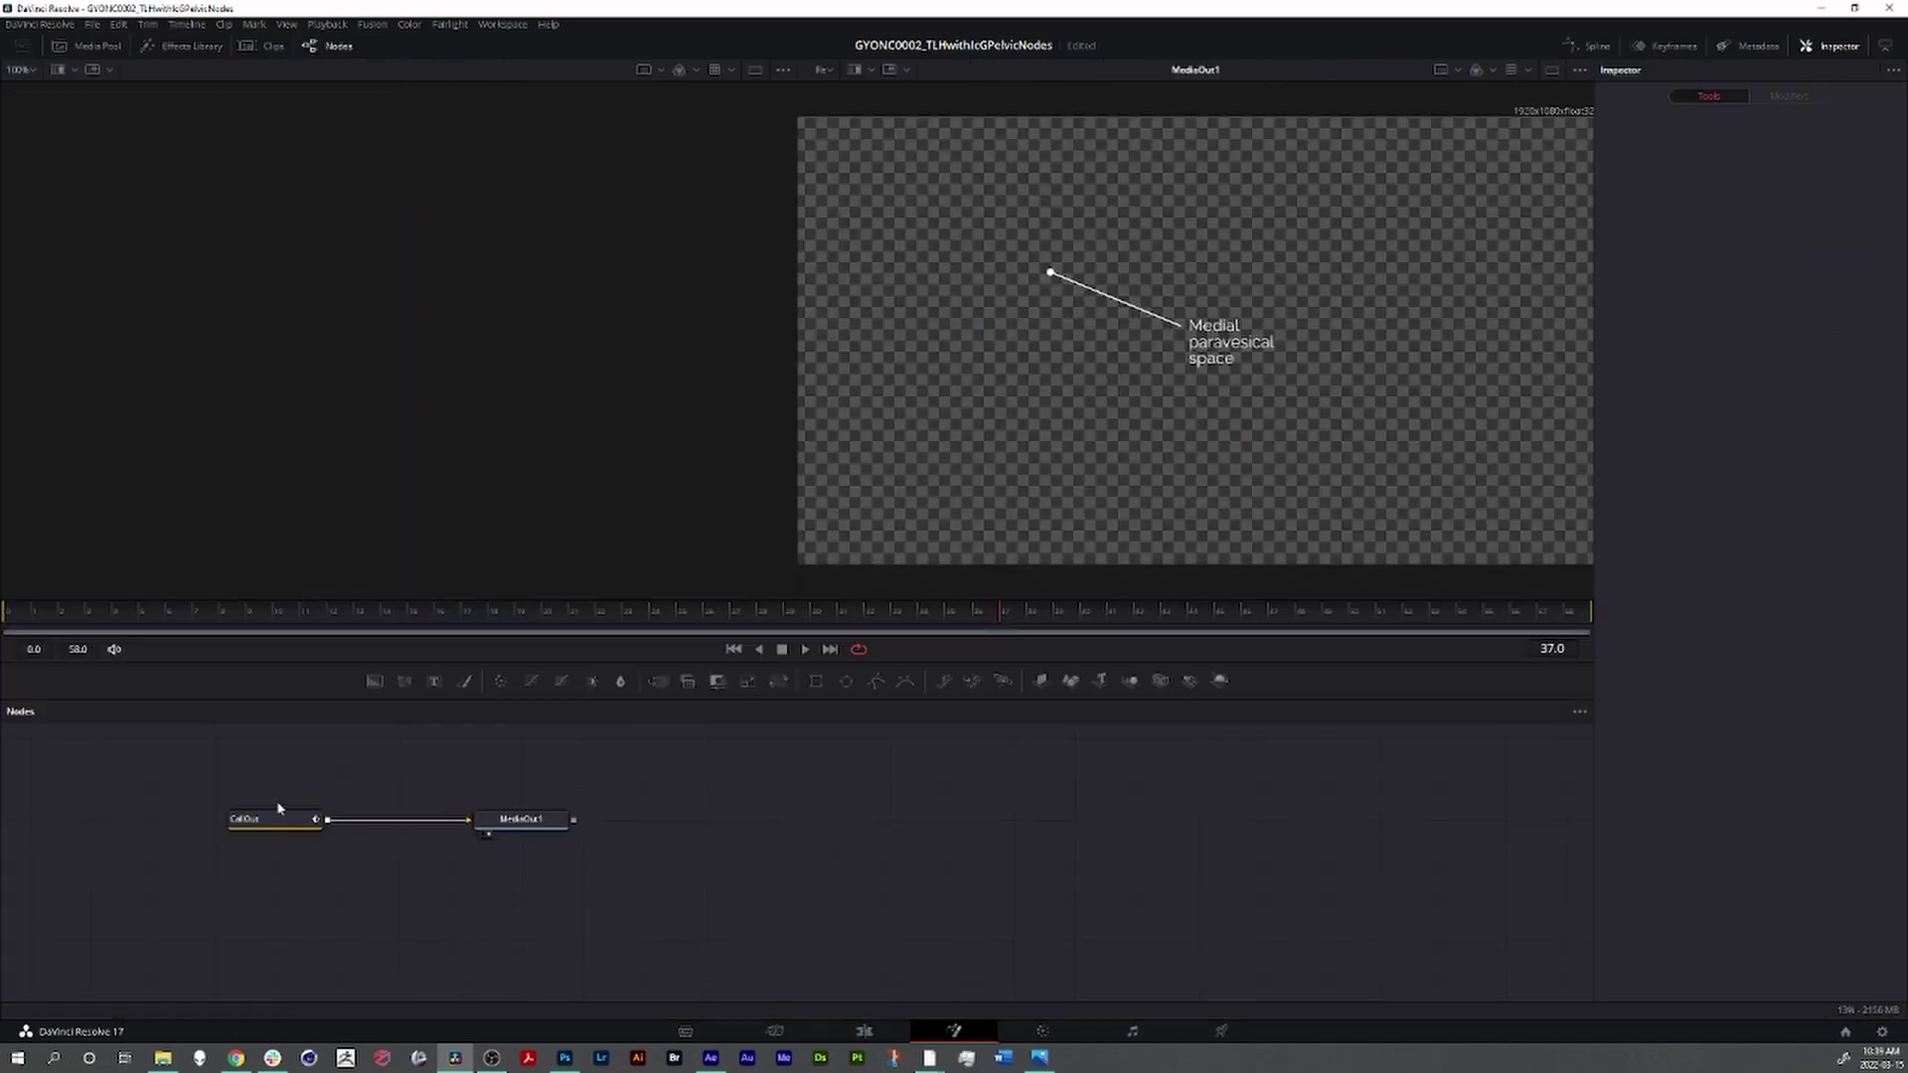
drag(238, 793, 568, 869)
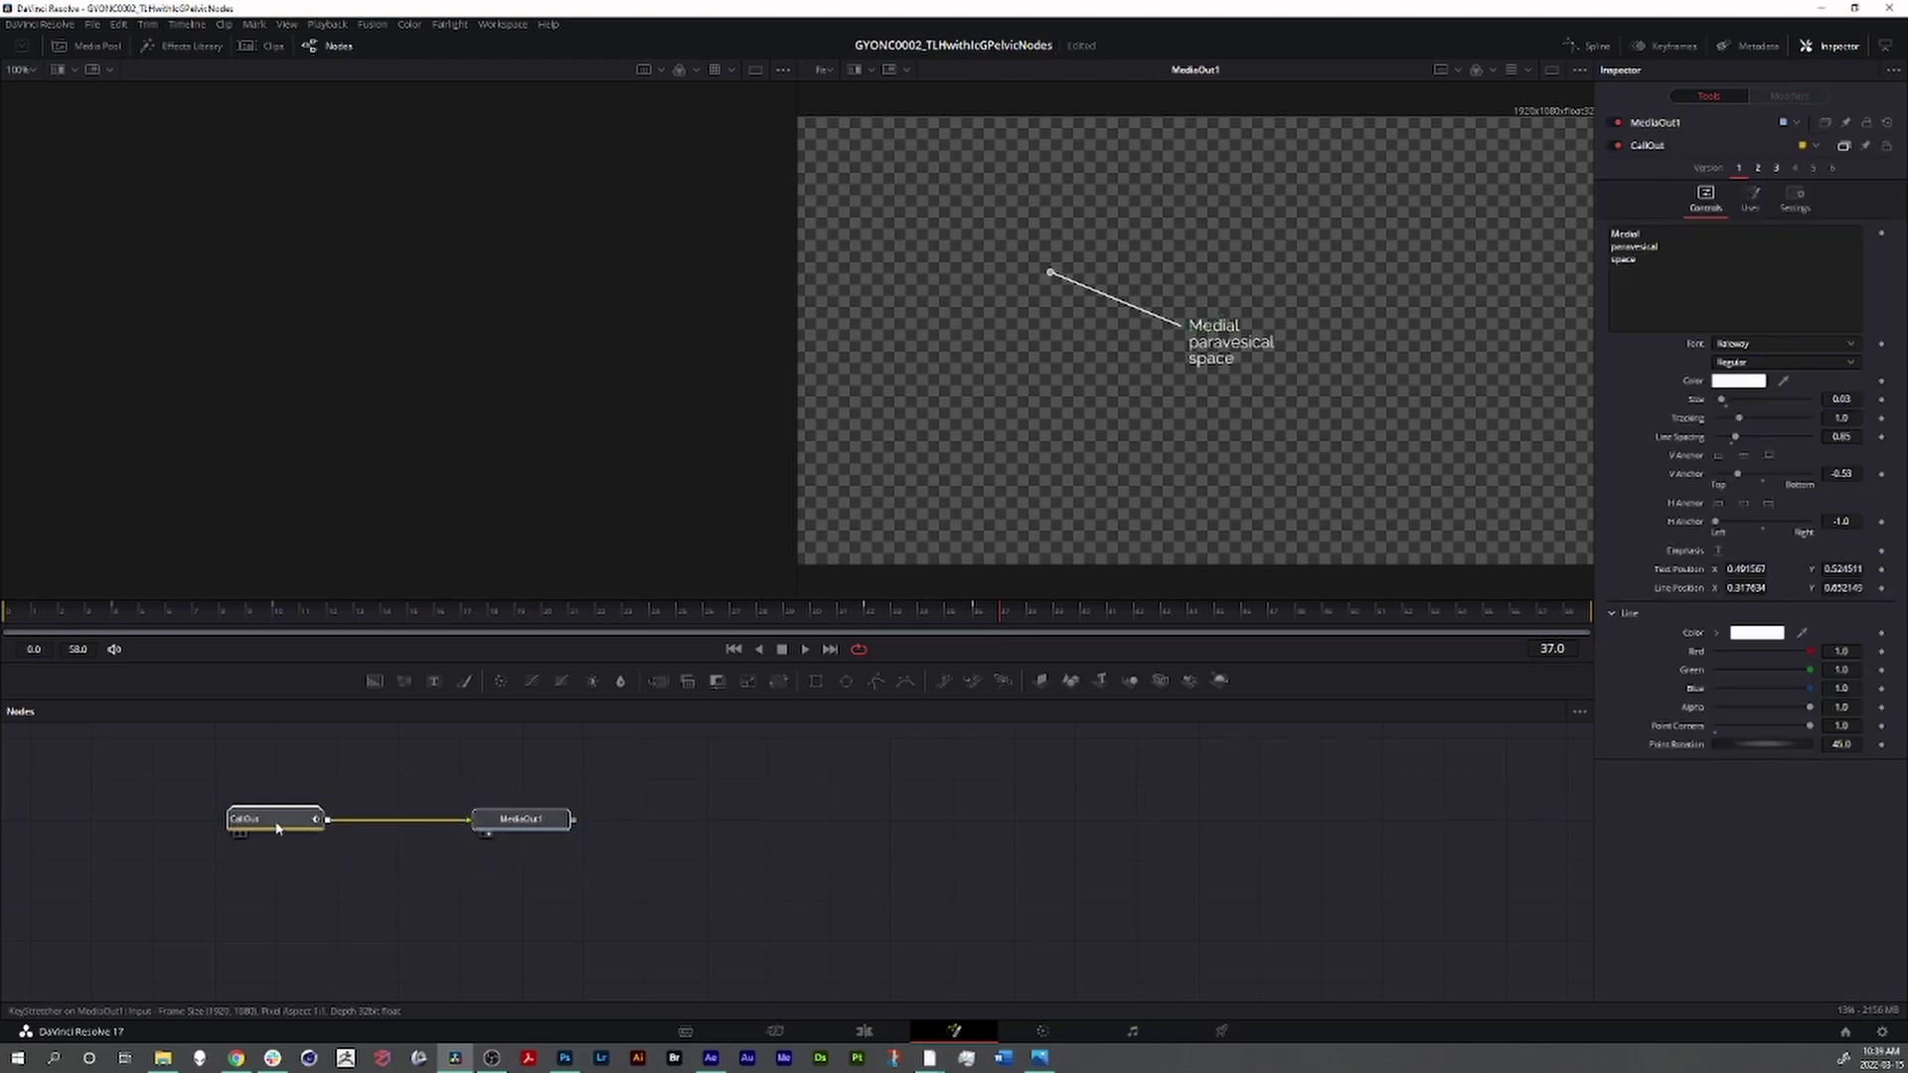
drag(282, 827, 569, 868)
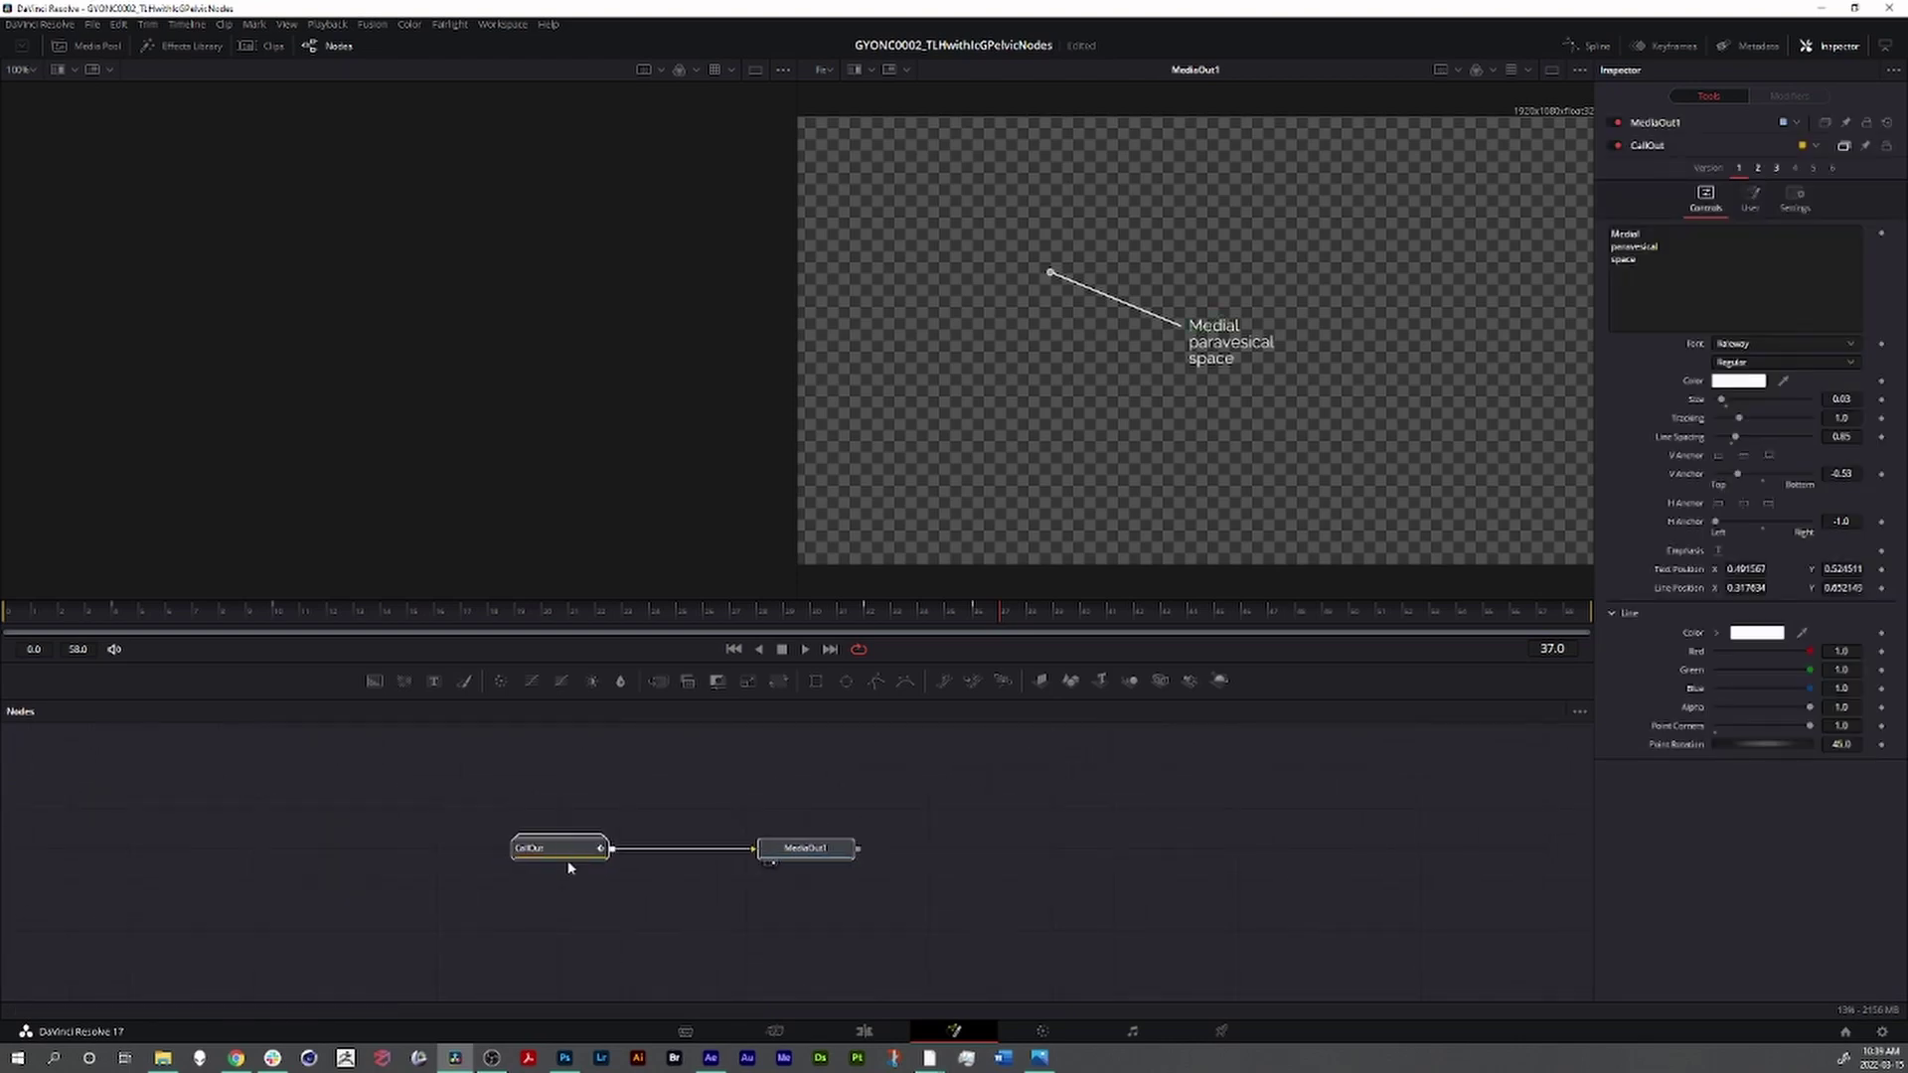
click(606, 810)
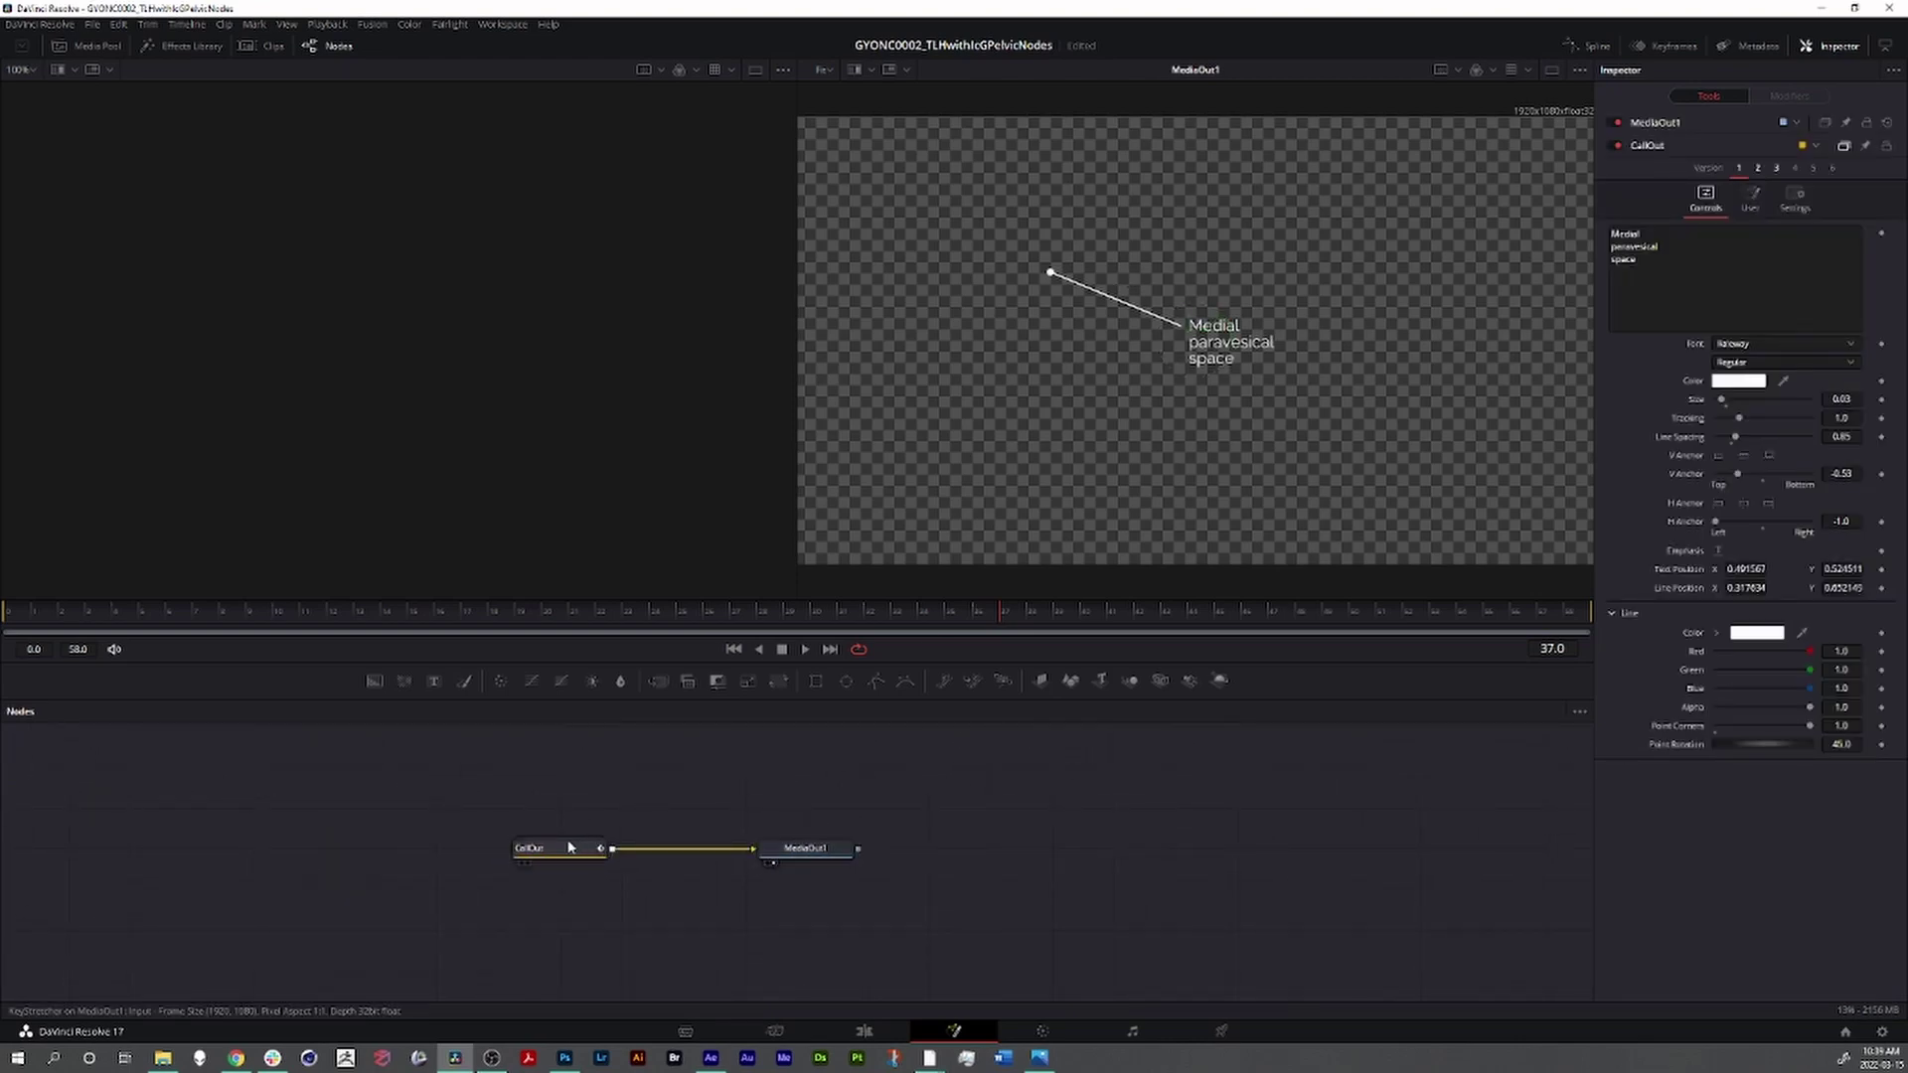
click(536, 852)
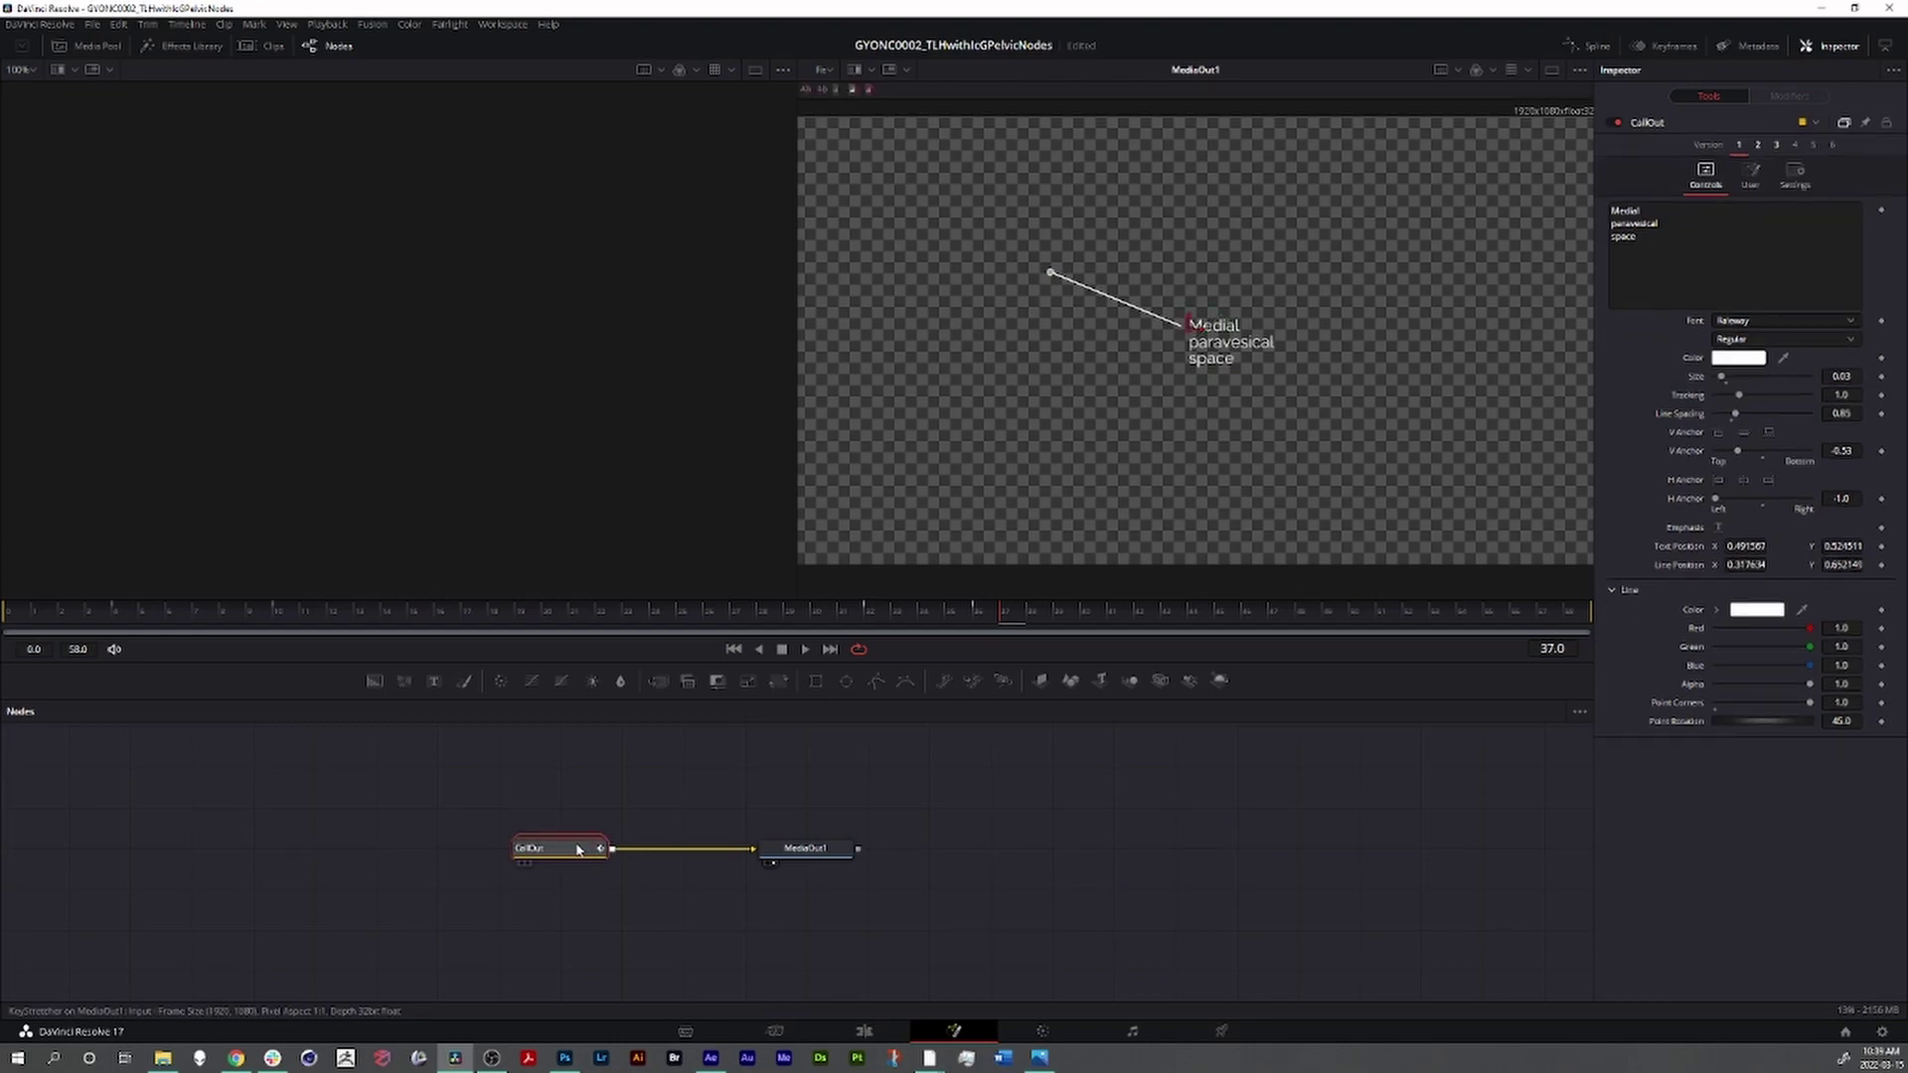
- Expand the CallOut group to inspect its internal nodes, then collapse it
scroll(682, 895, down, 2)
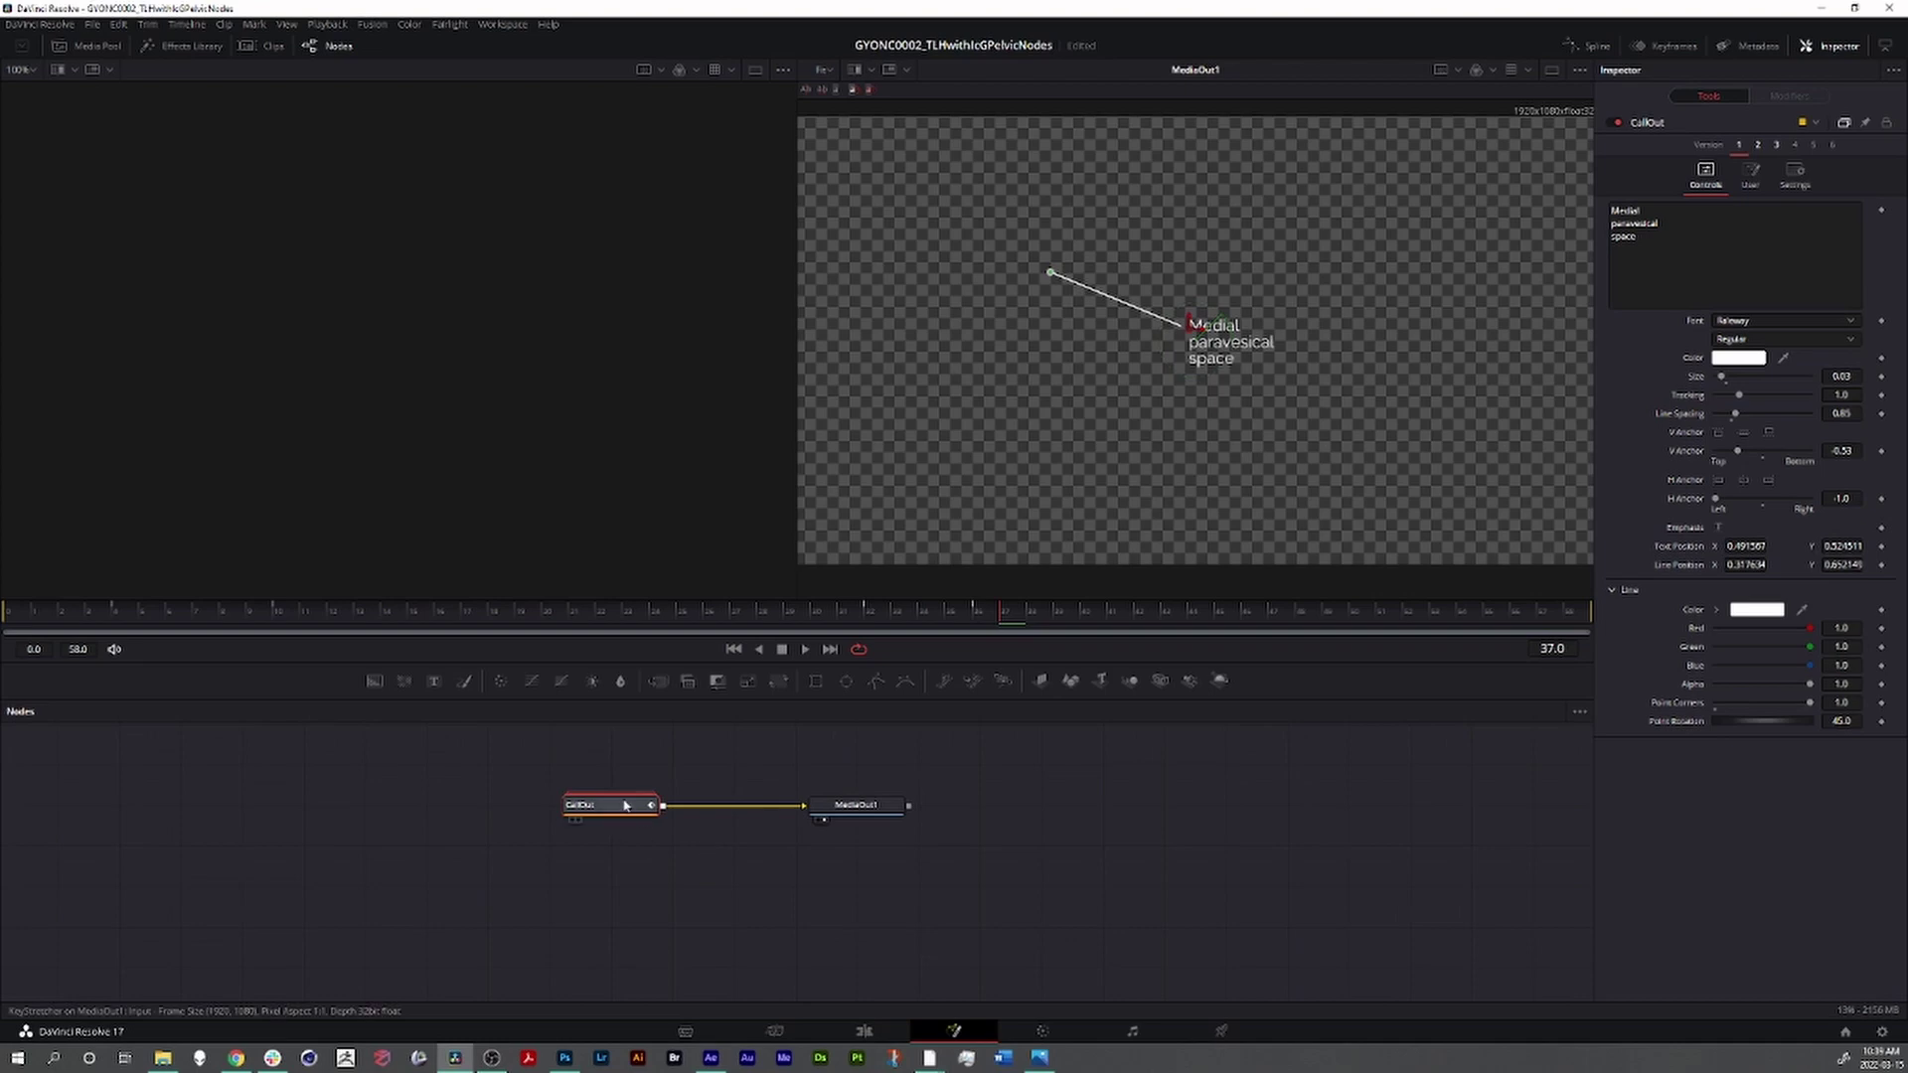
double_click(625, 805)
scroll(746, 874, down, 4)
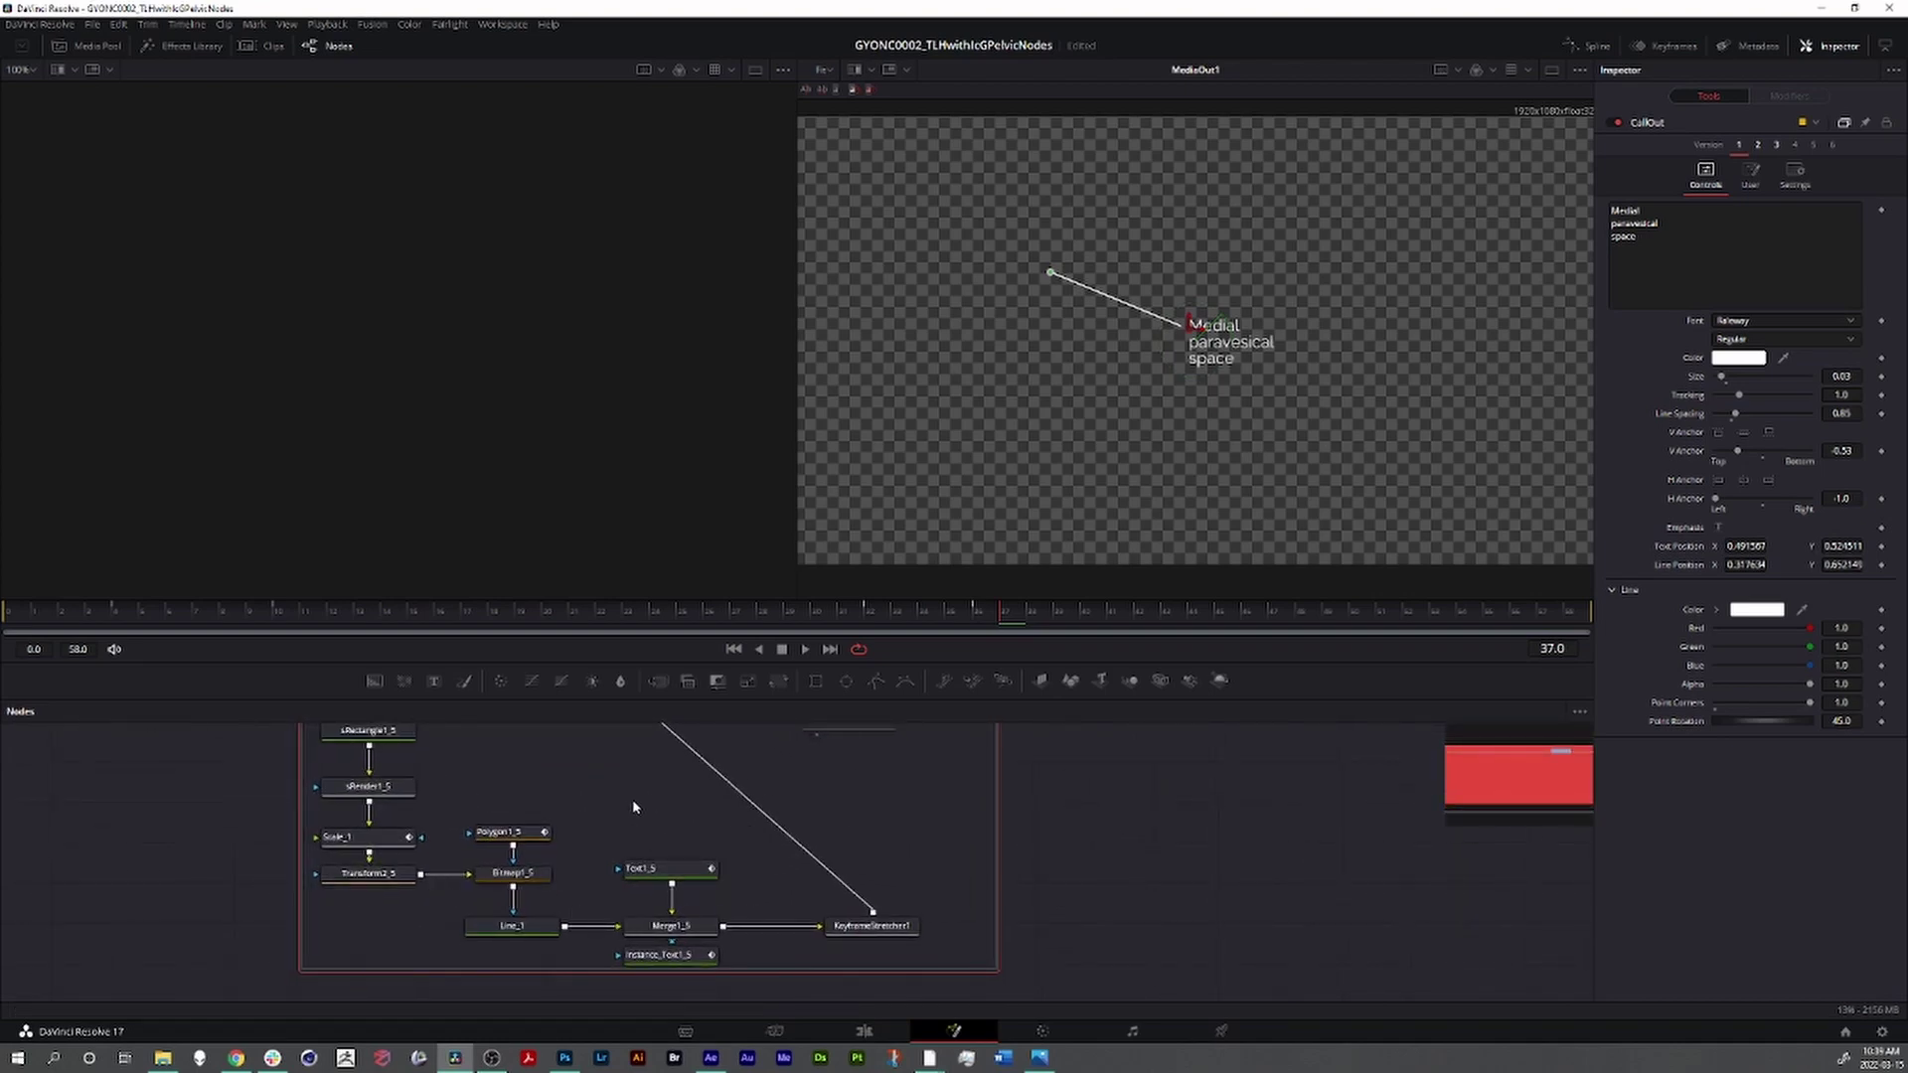
scroll(634, 806, up, 4)
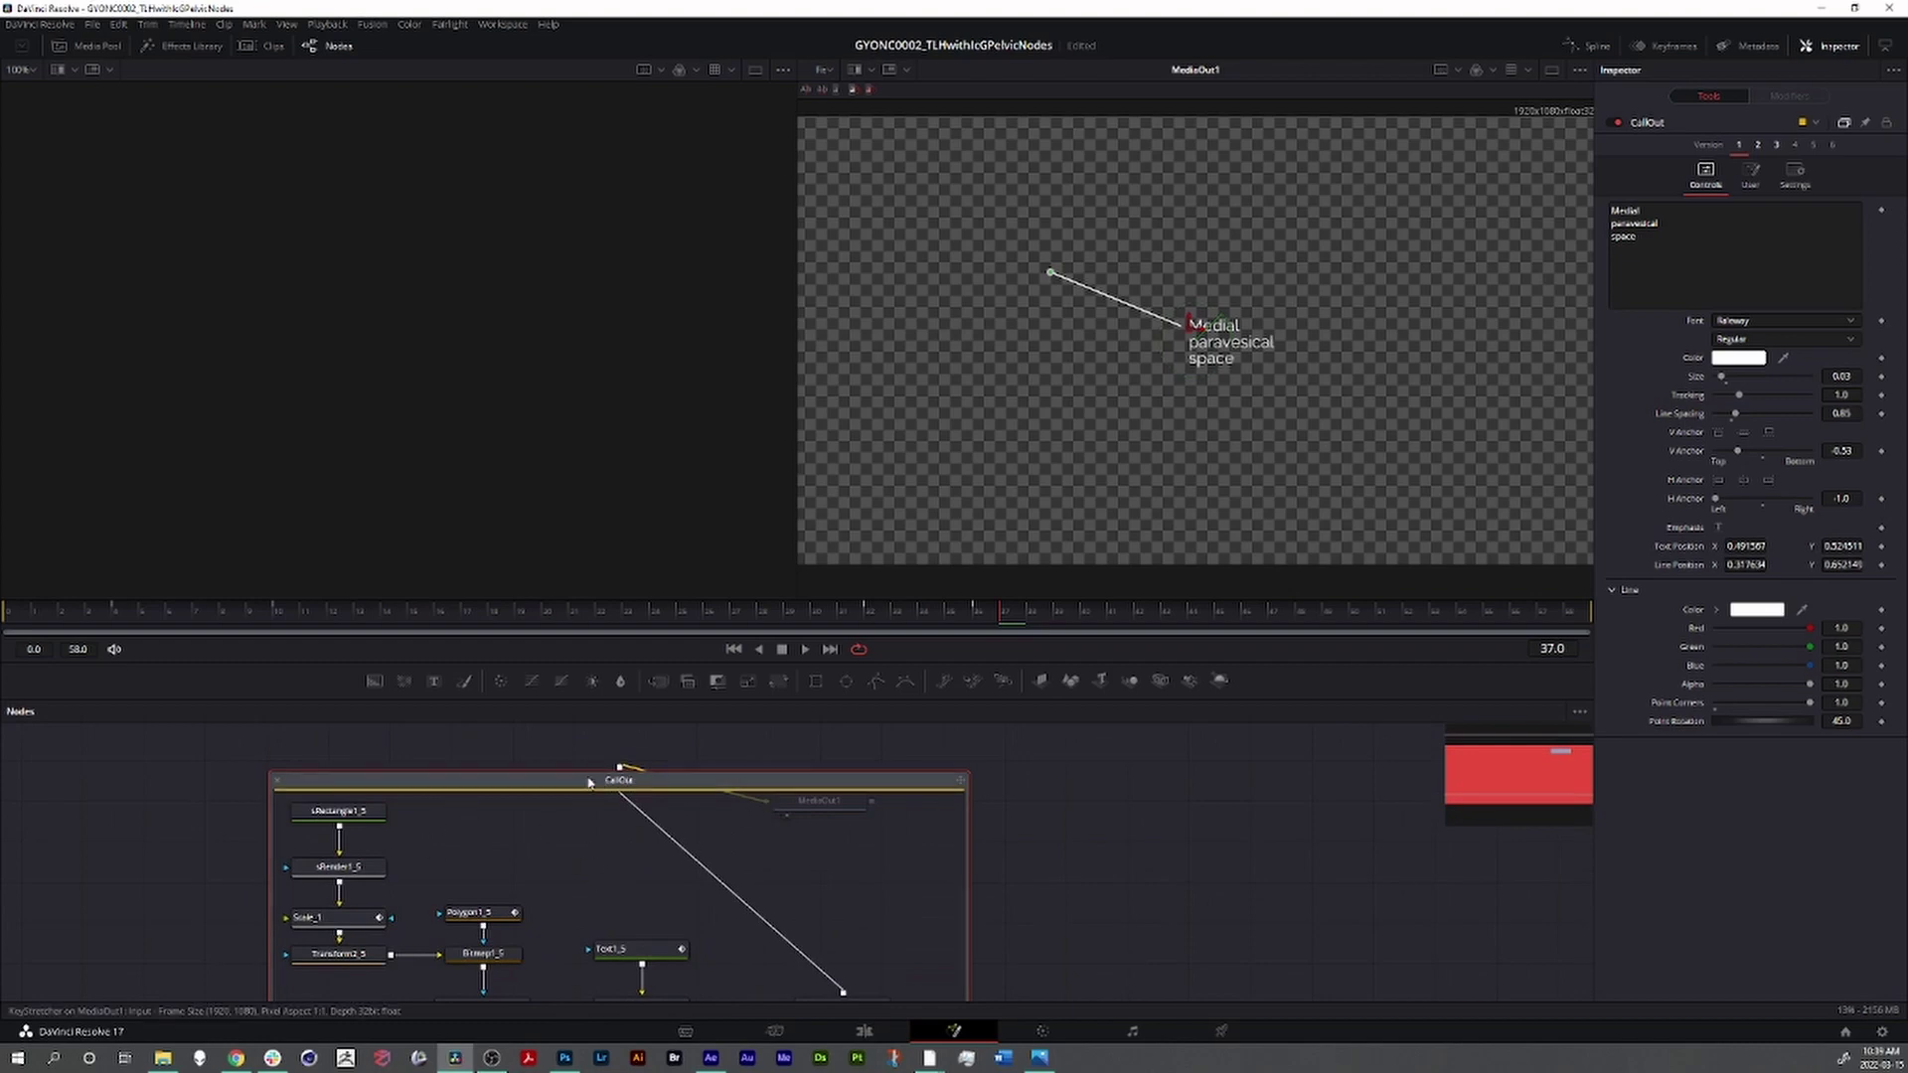
scroll(623, 815, down, 3)
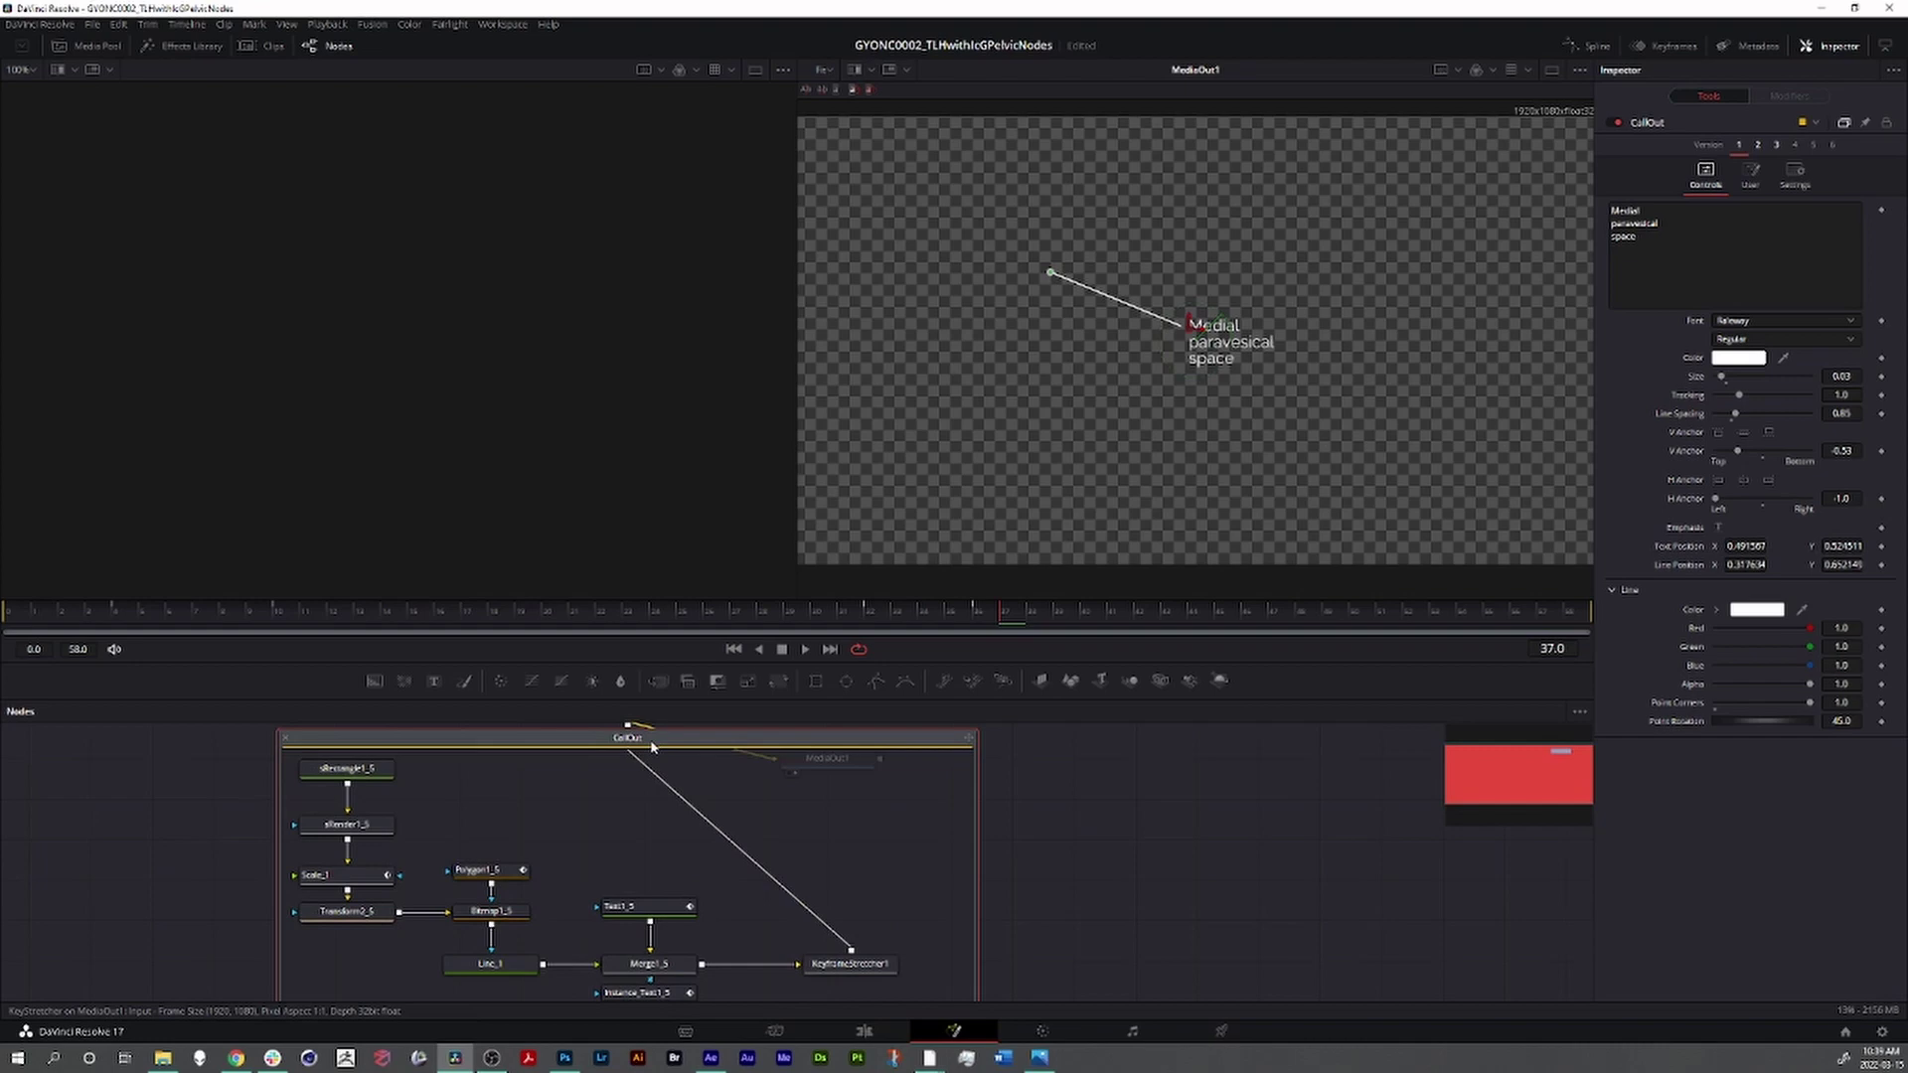
click(284, 739)
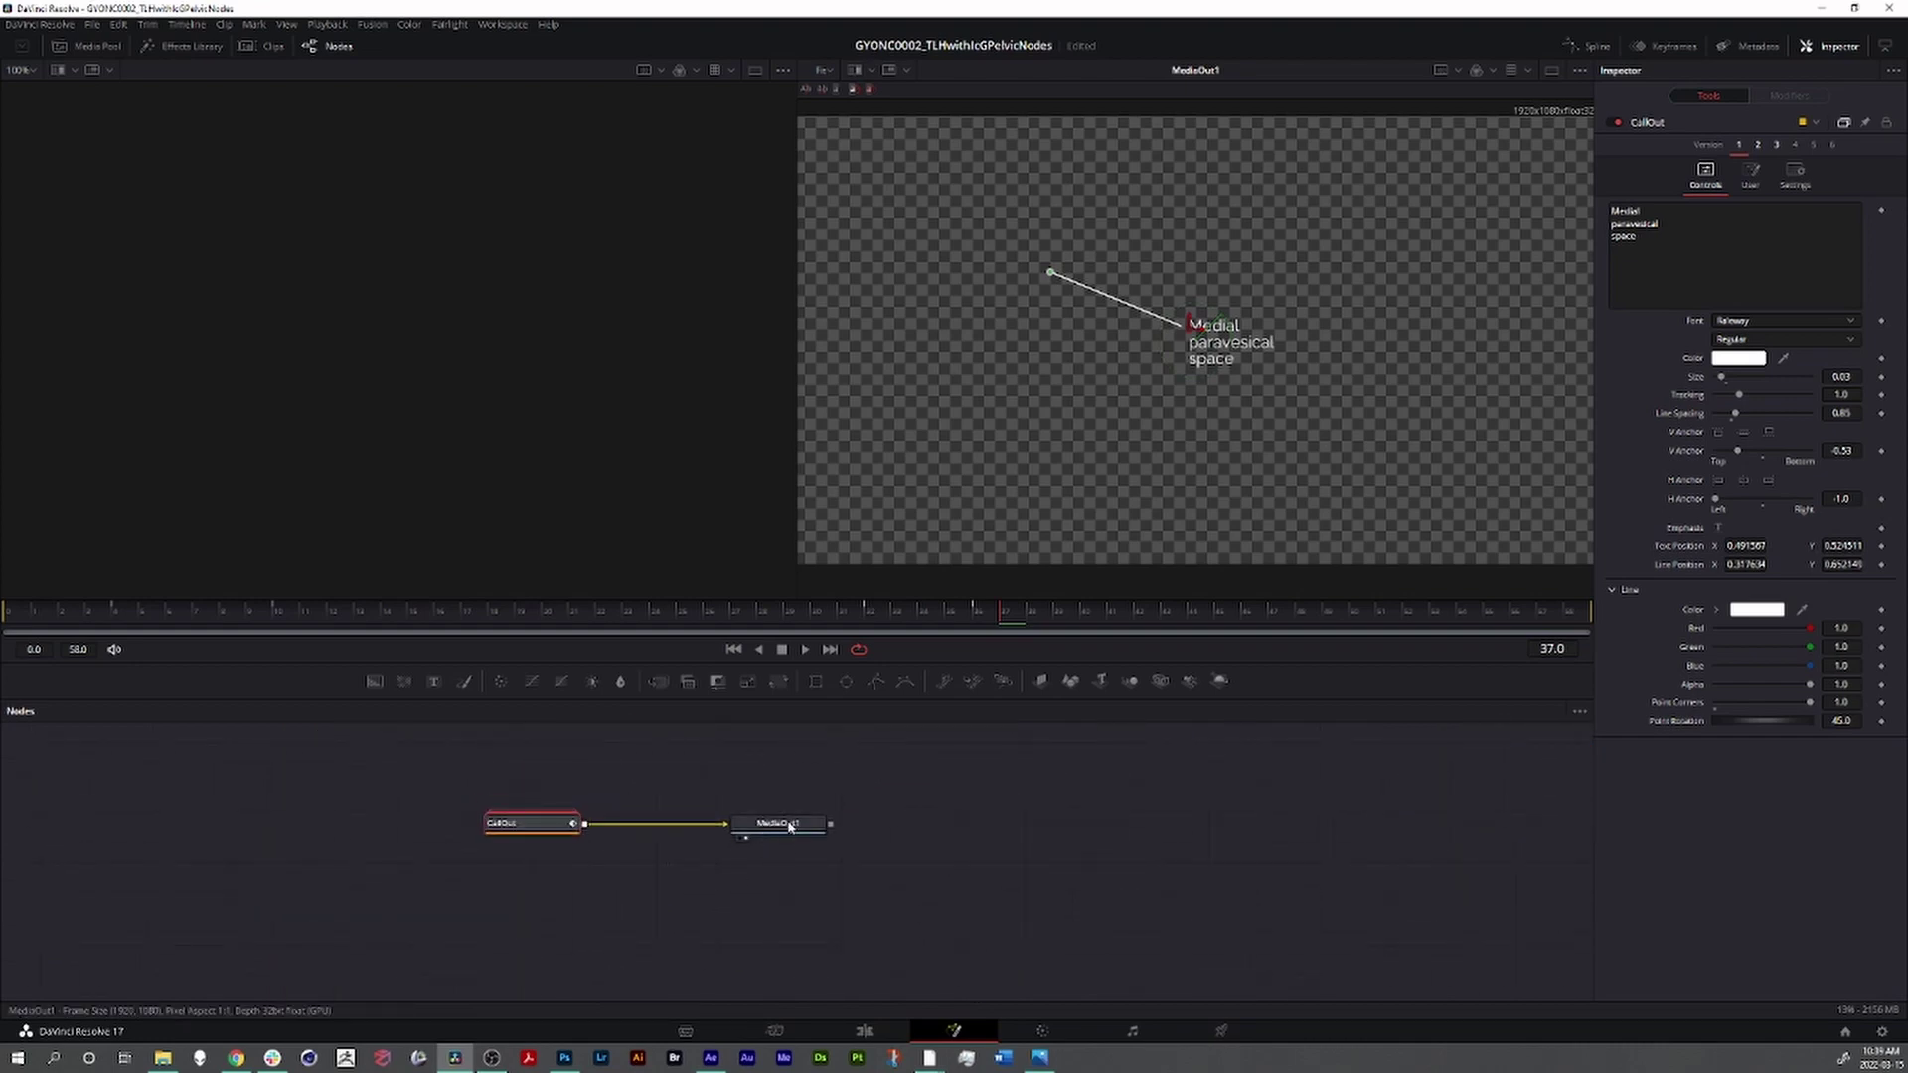
- Duplicate the CallOut node as a merged CallOut_1 and raise the copy's label
drag(790, 825, 886, 825)
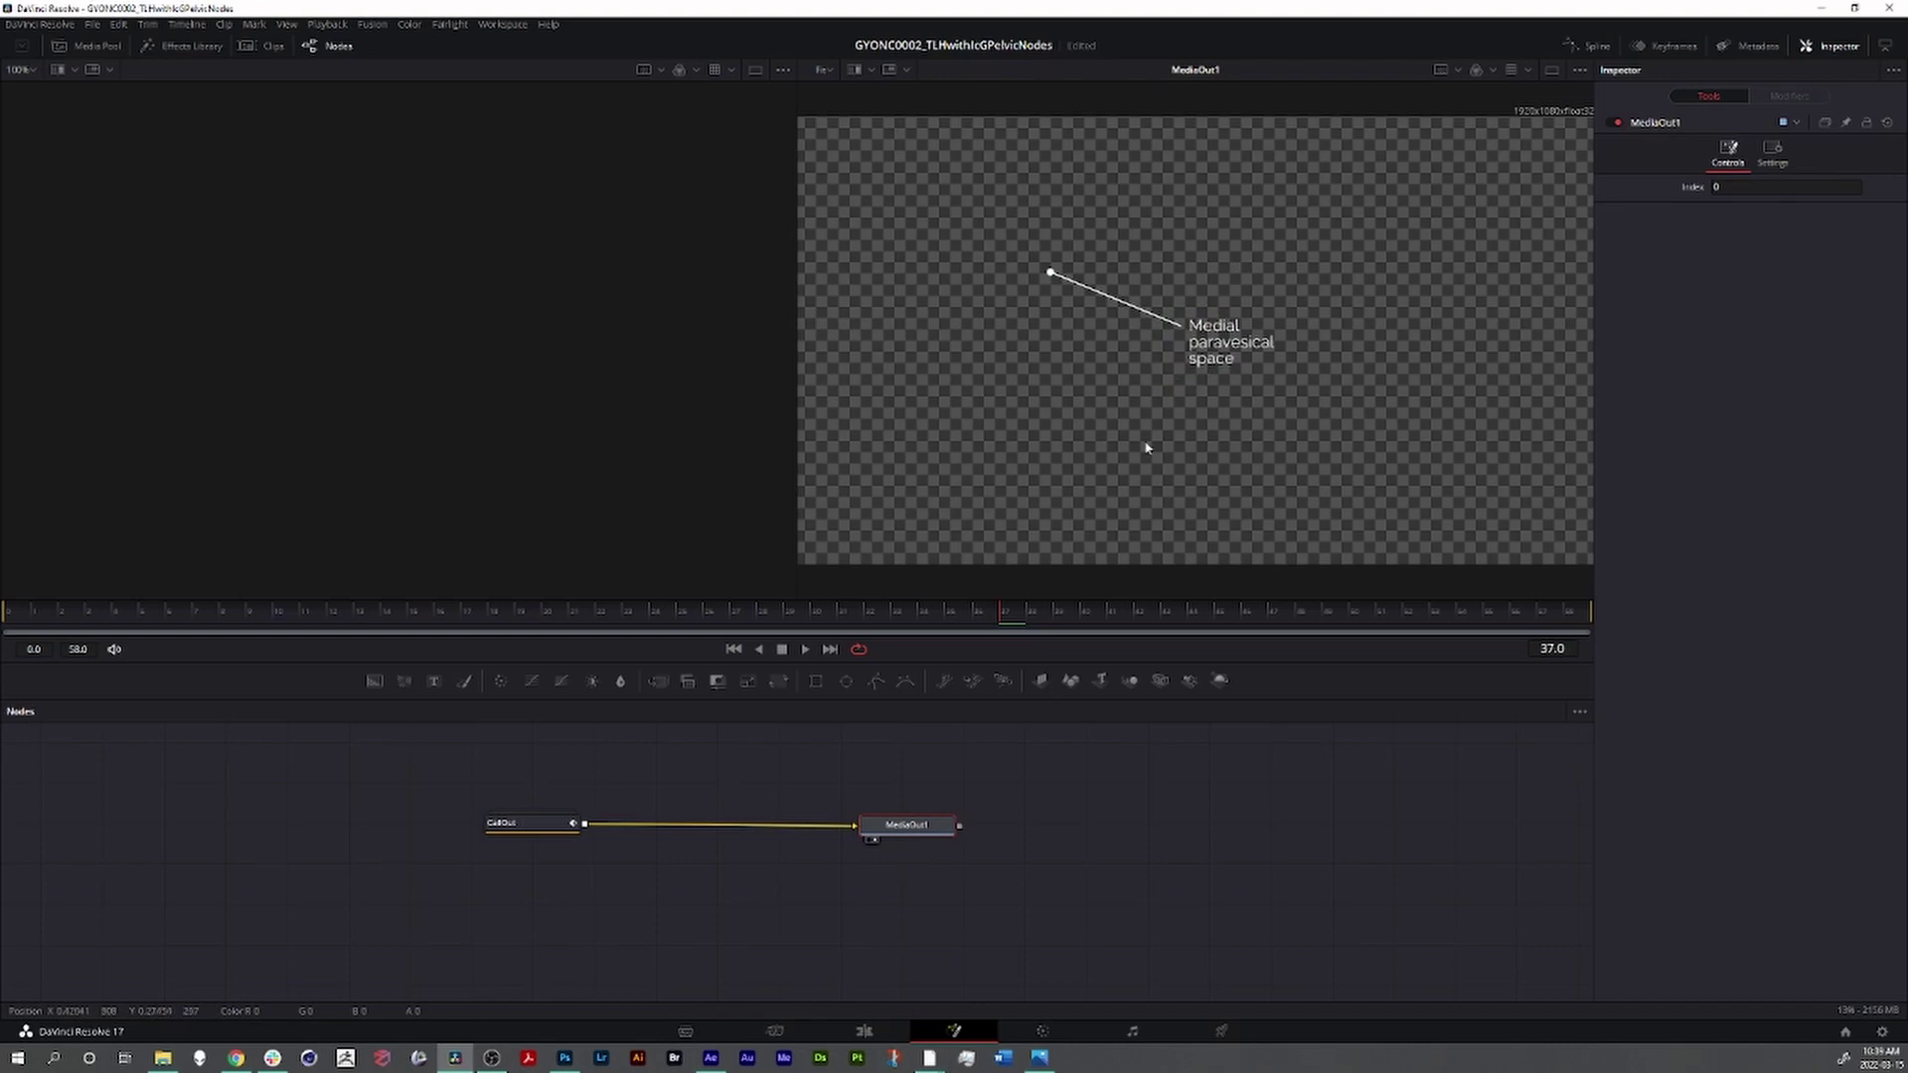
click(530, 829)
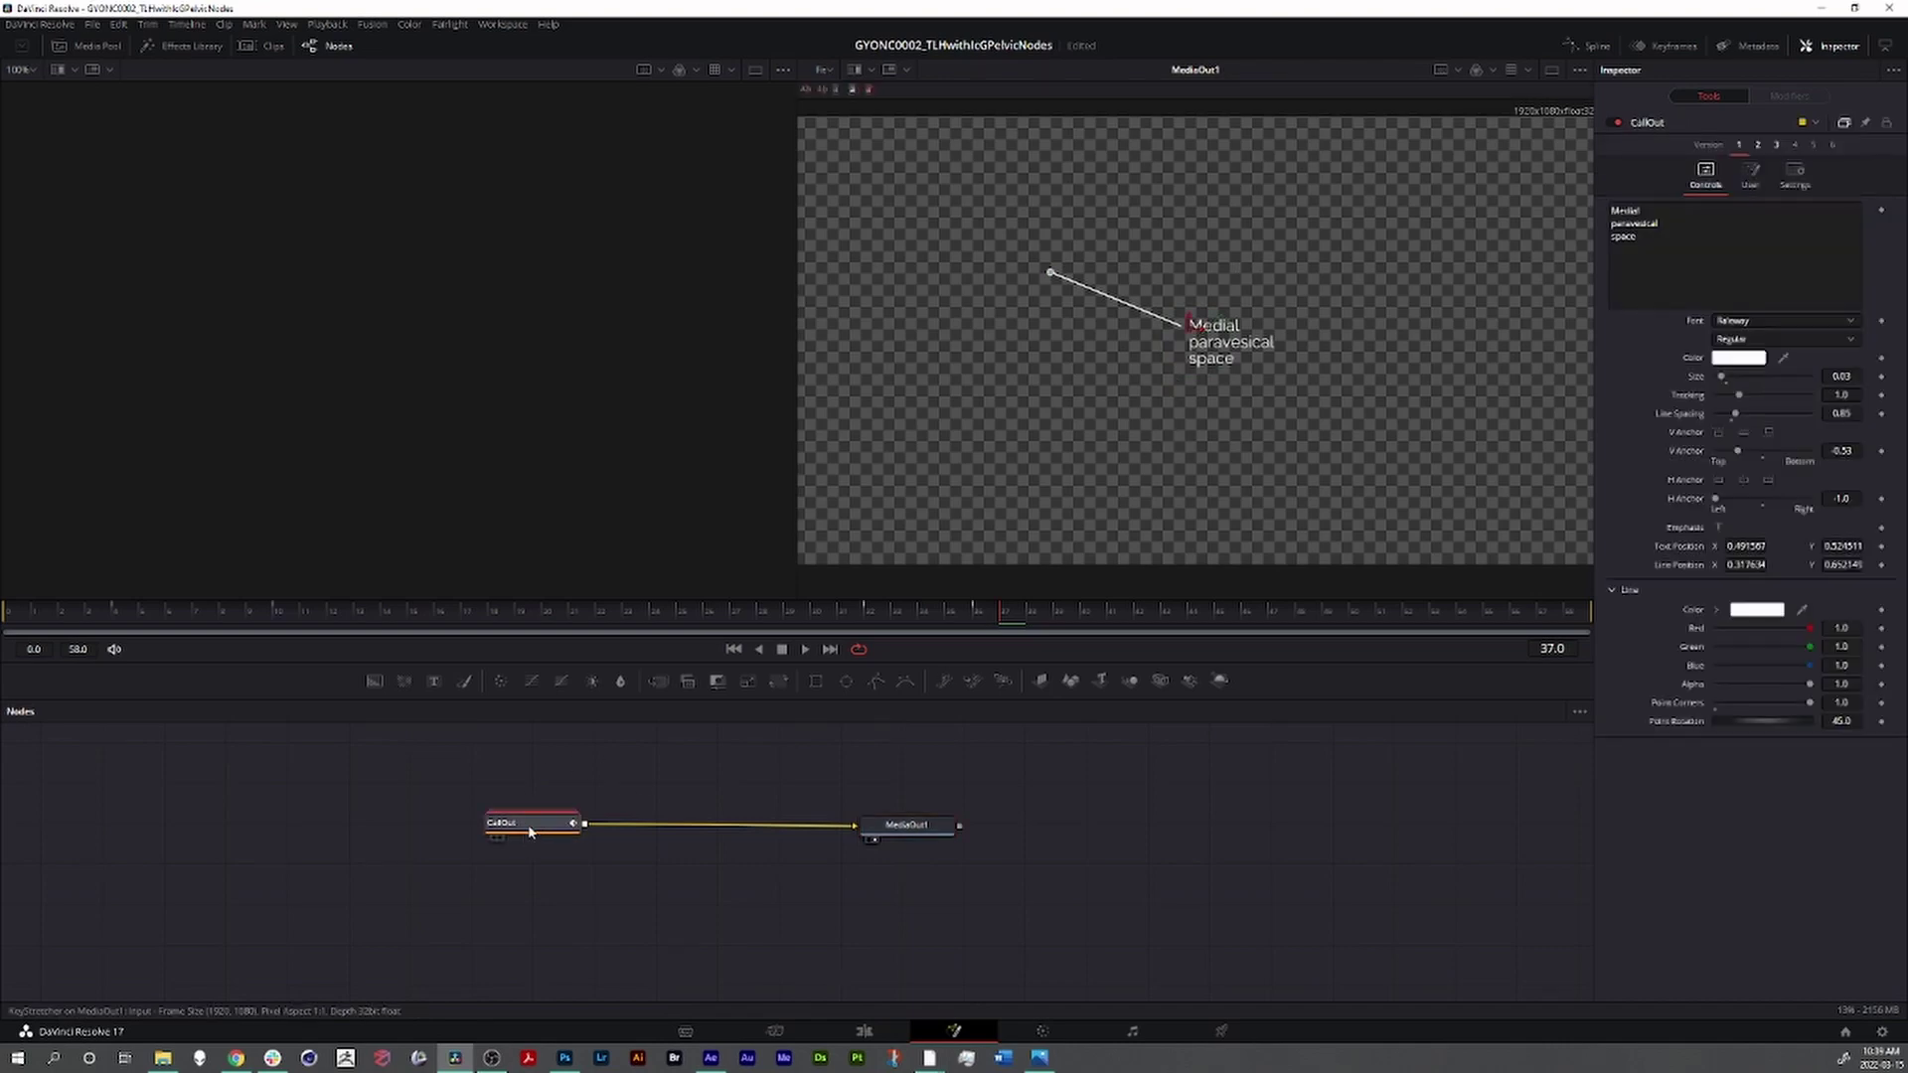
key(ctrl+c)
key(ctrl+v)
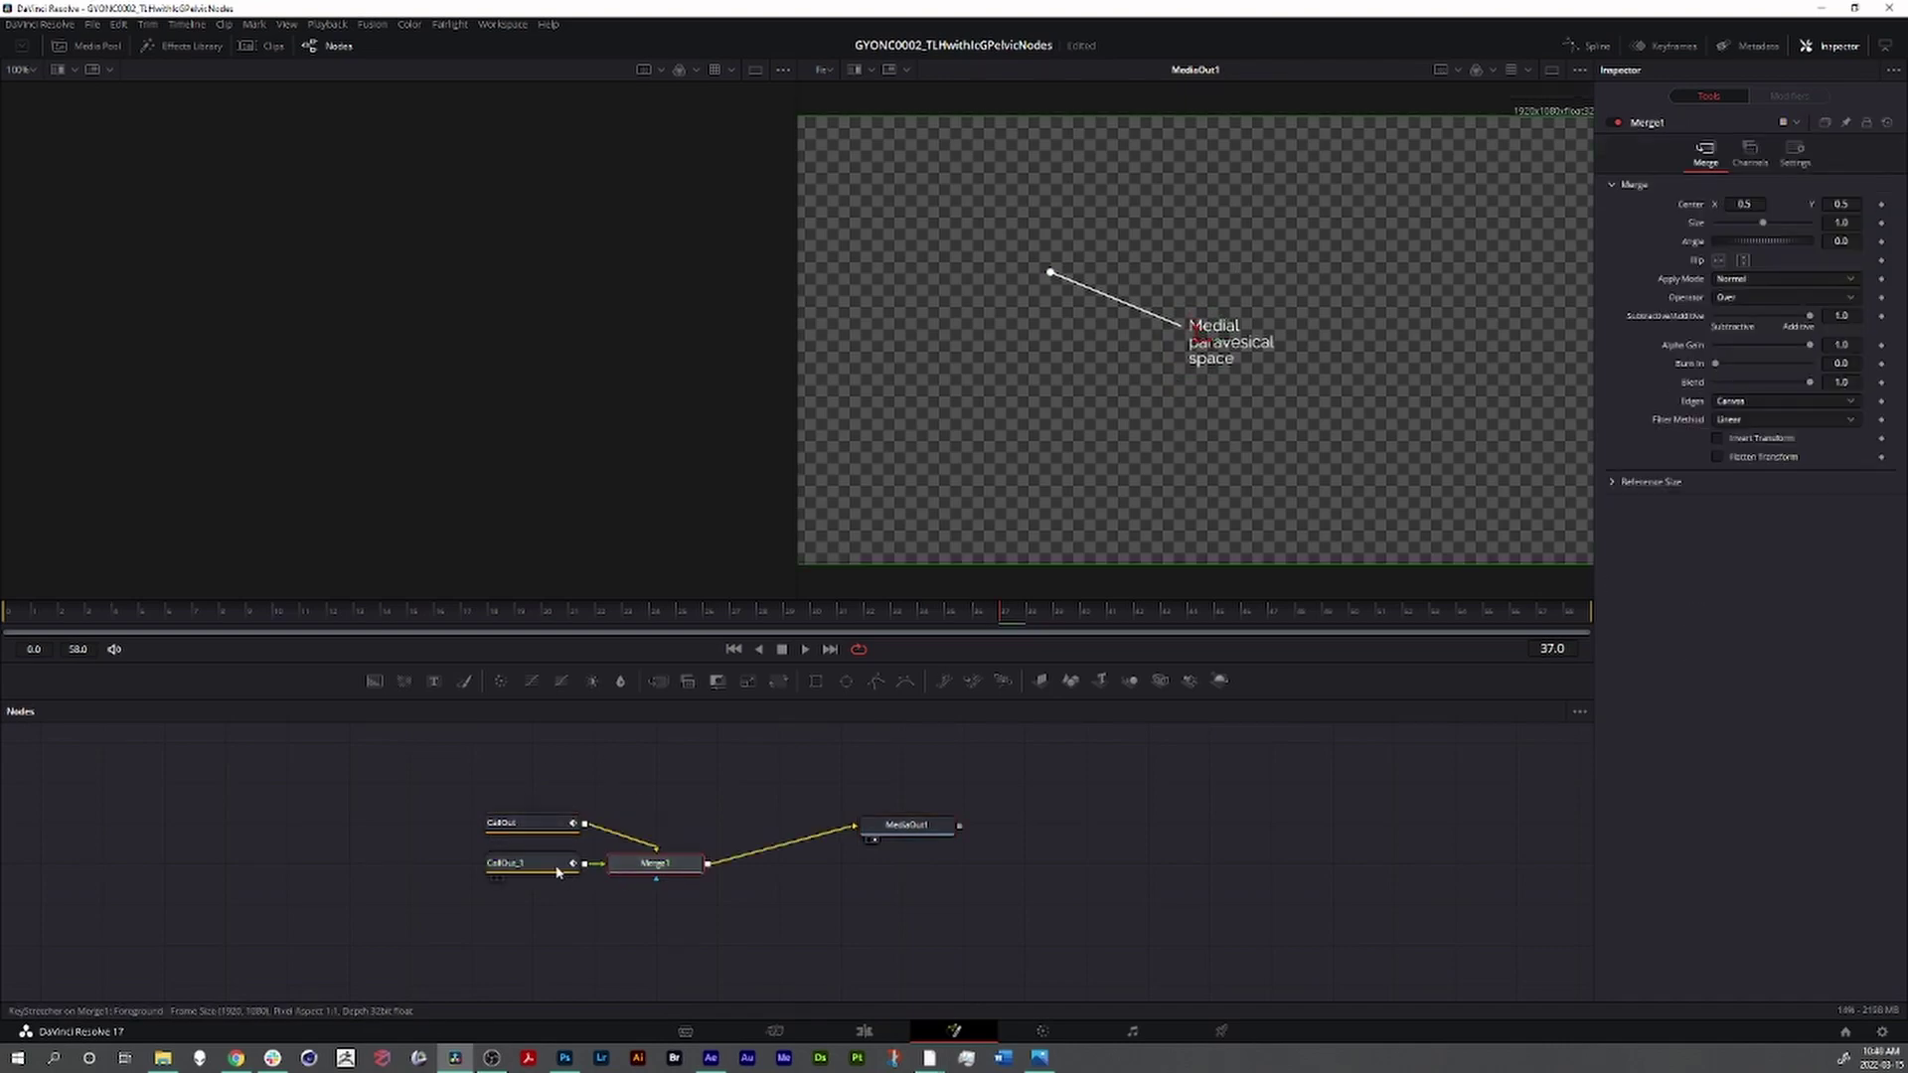
drag(660, 865, 725, 865)
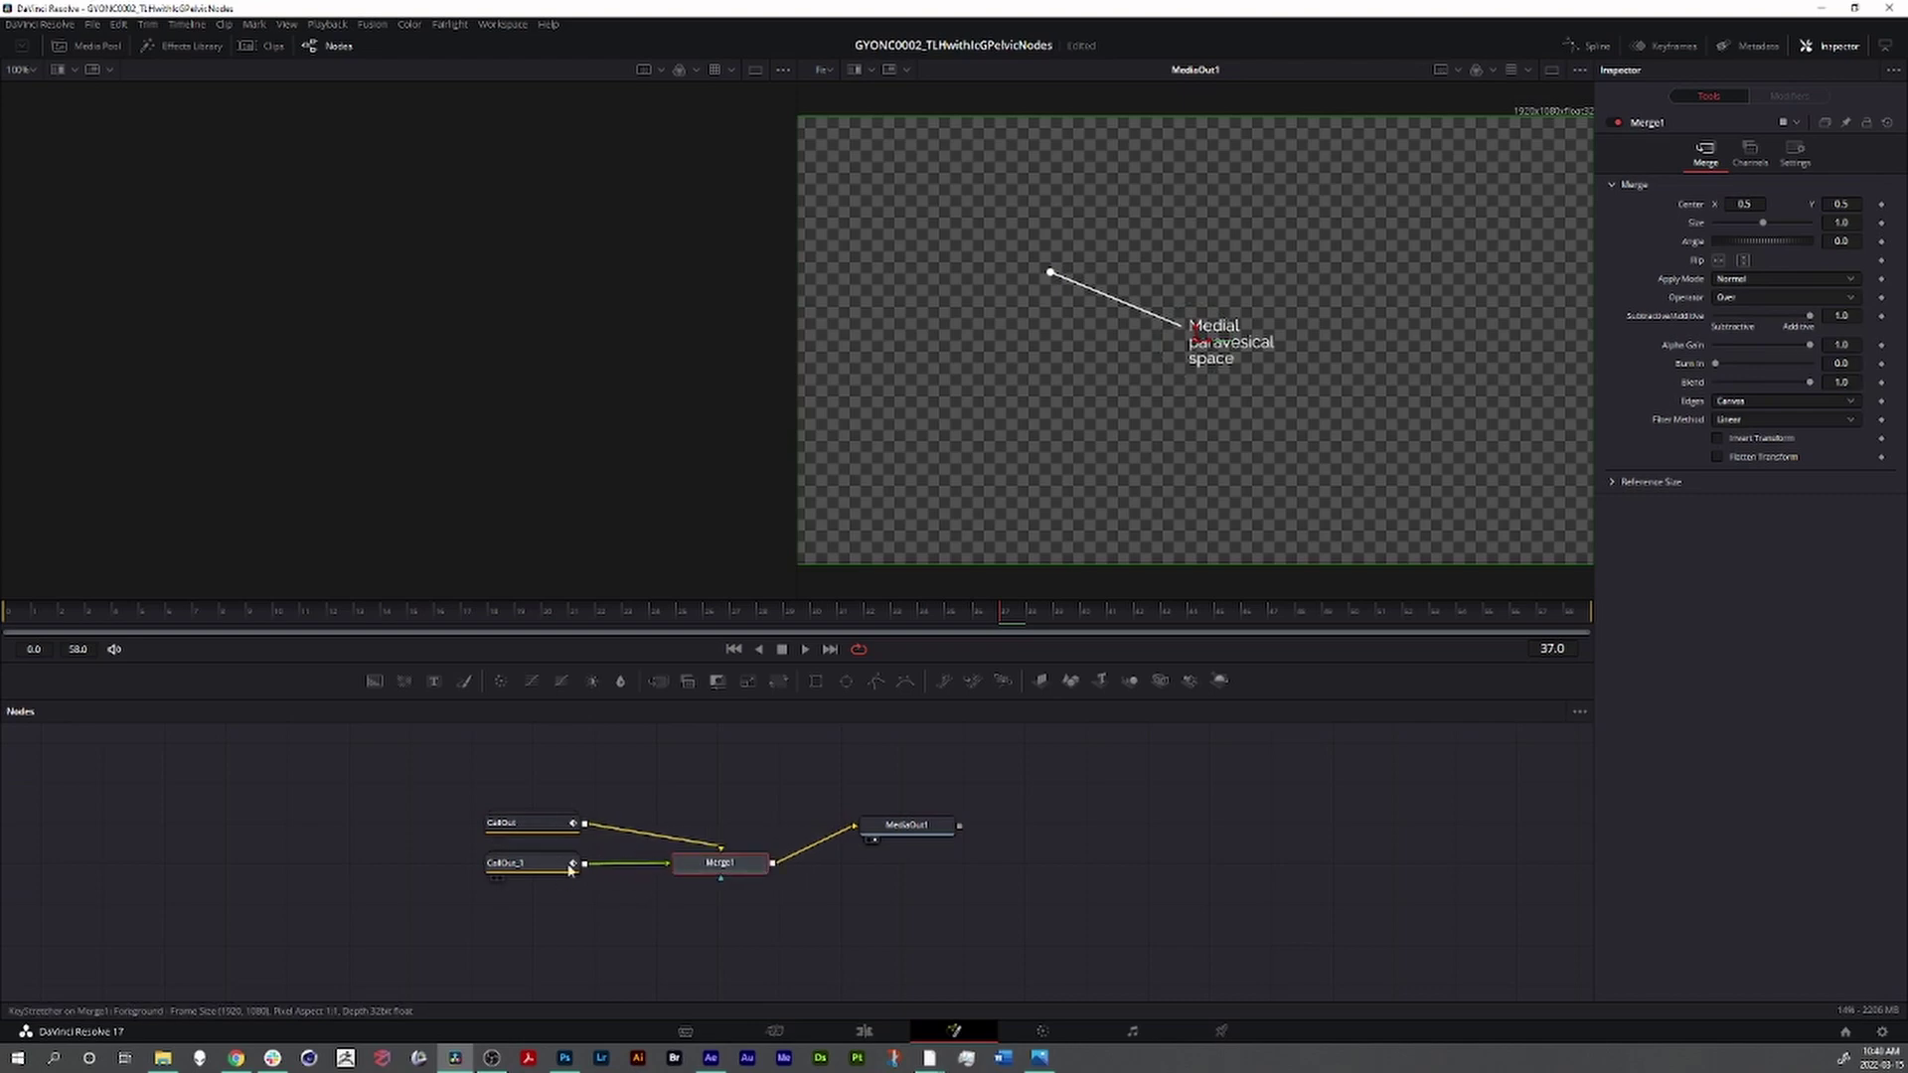
click(528, 872)
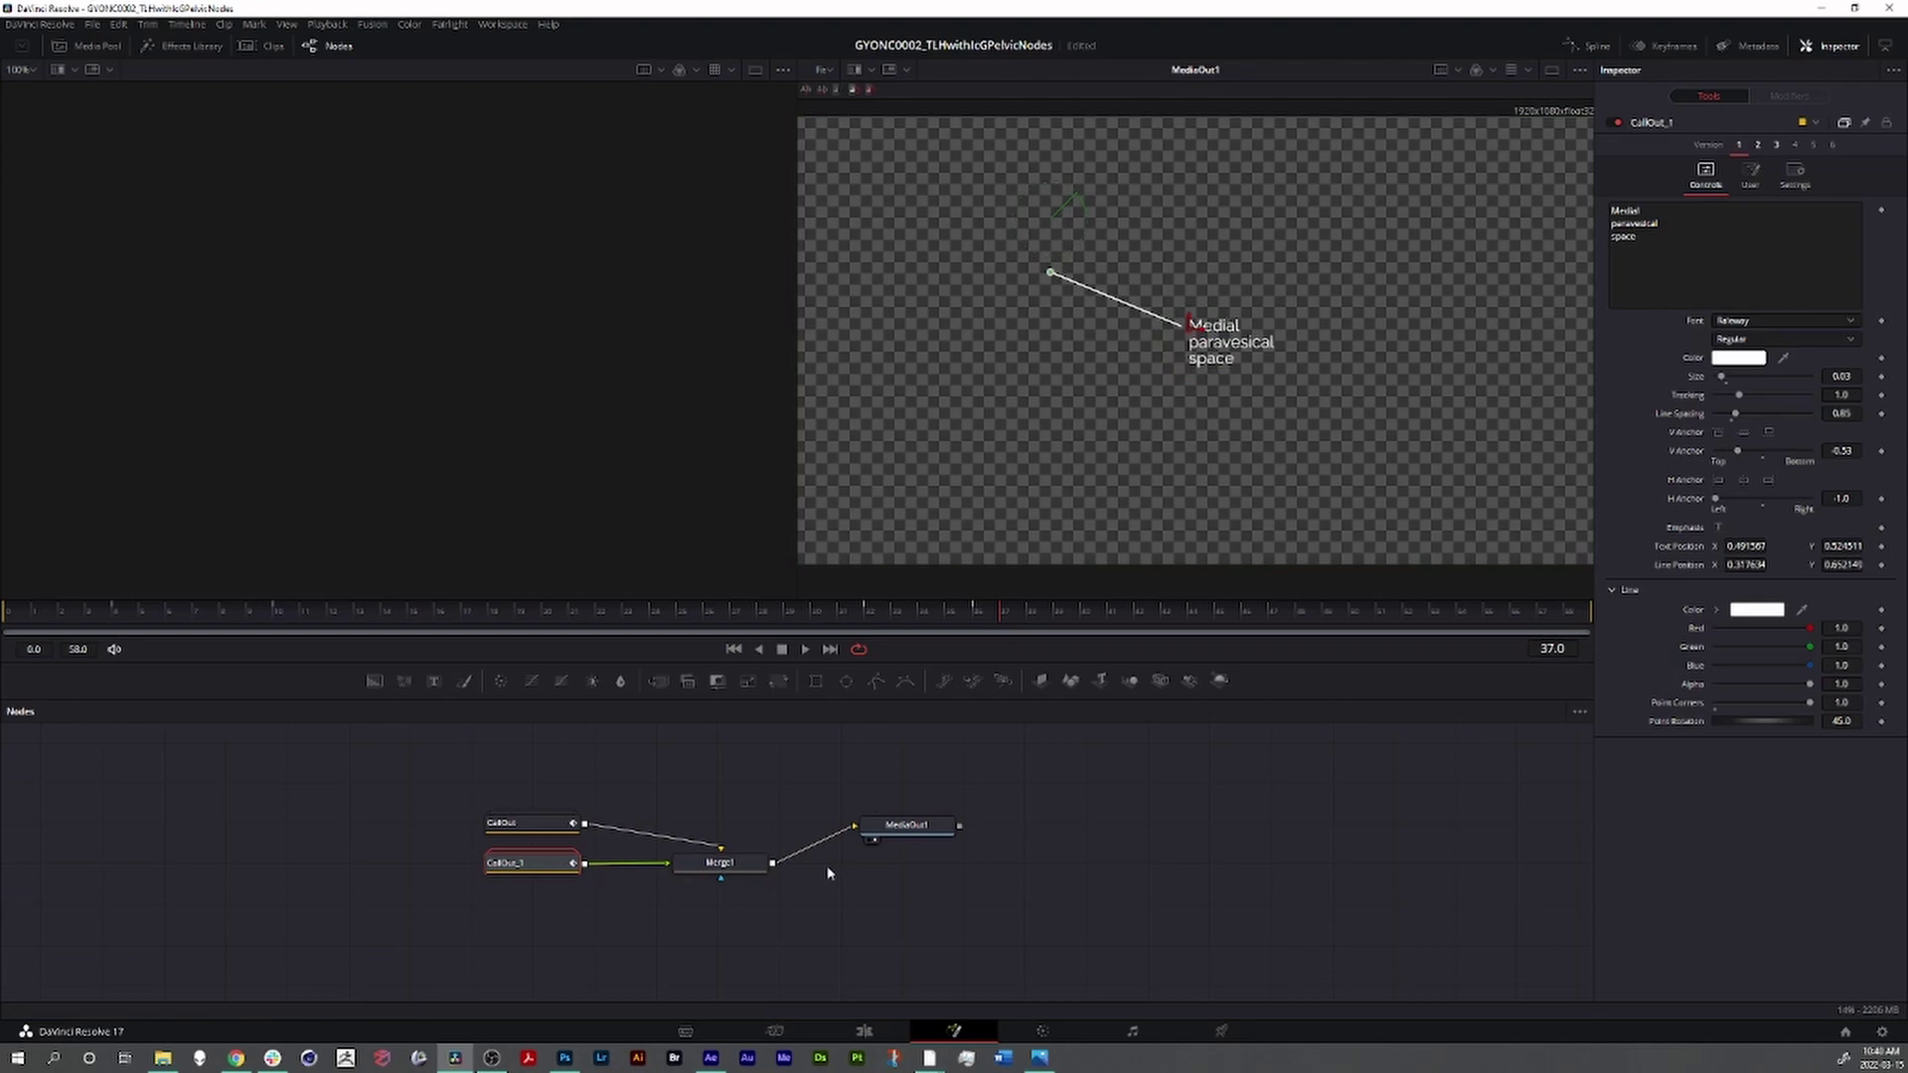
drag(1188, 320, 1188, 224)
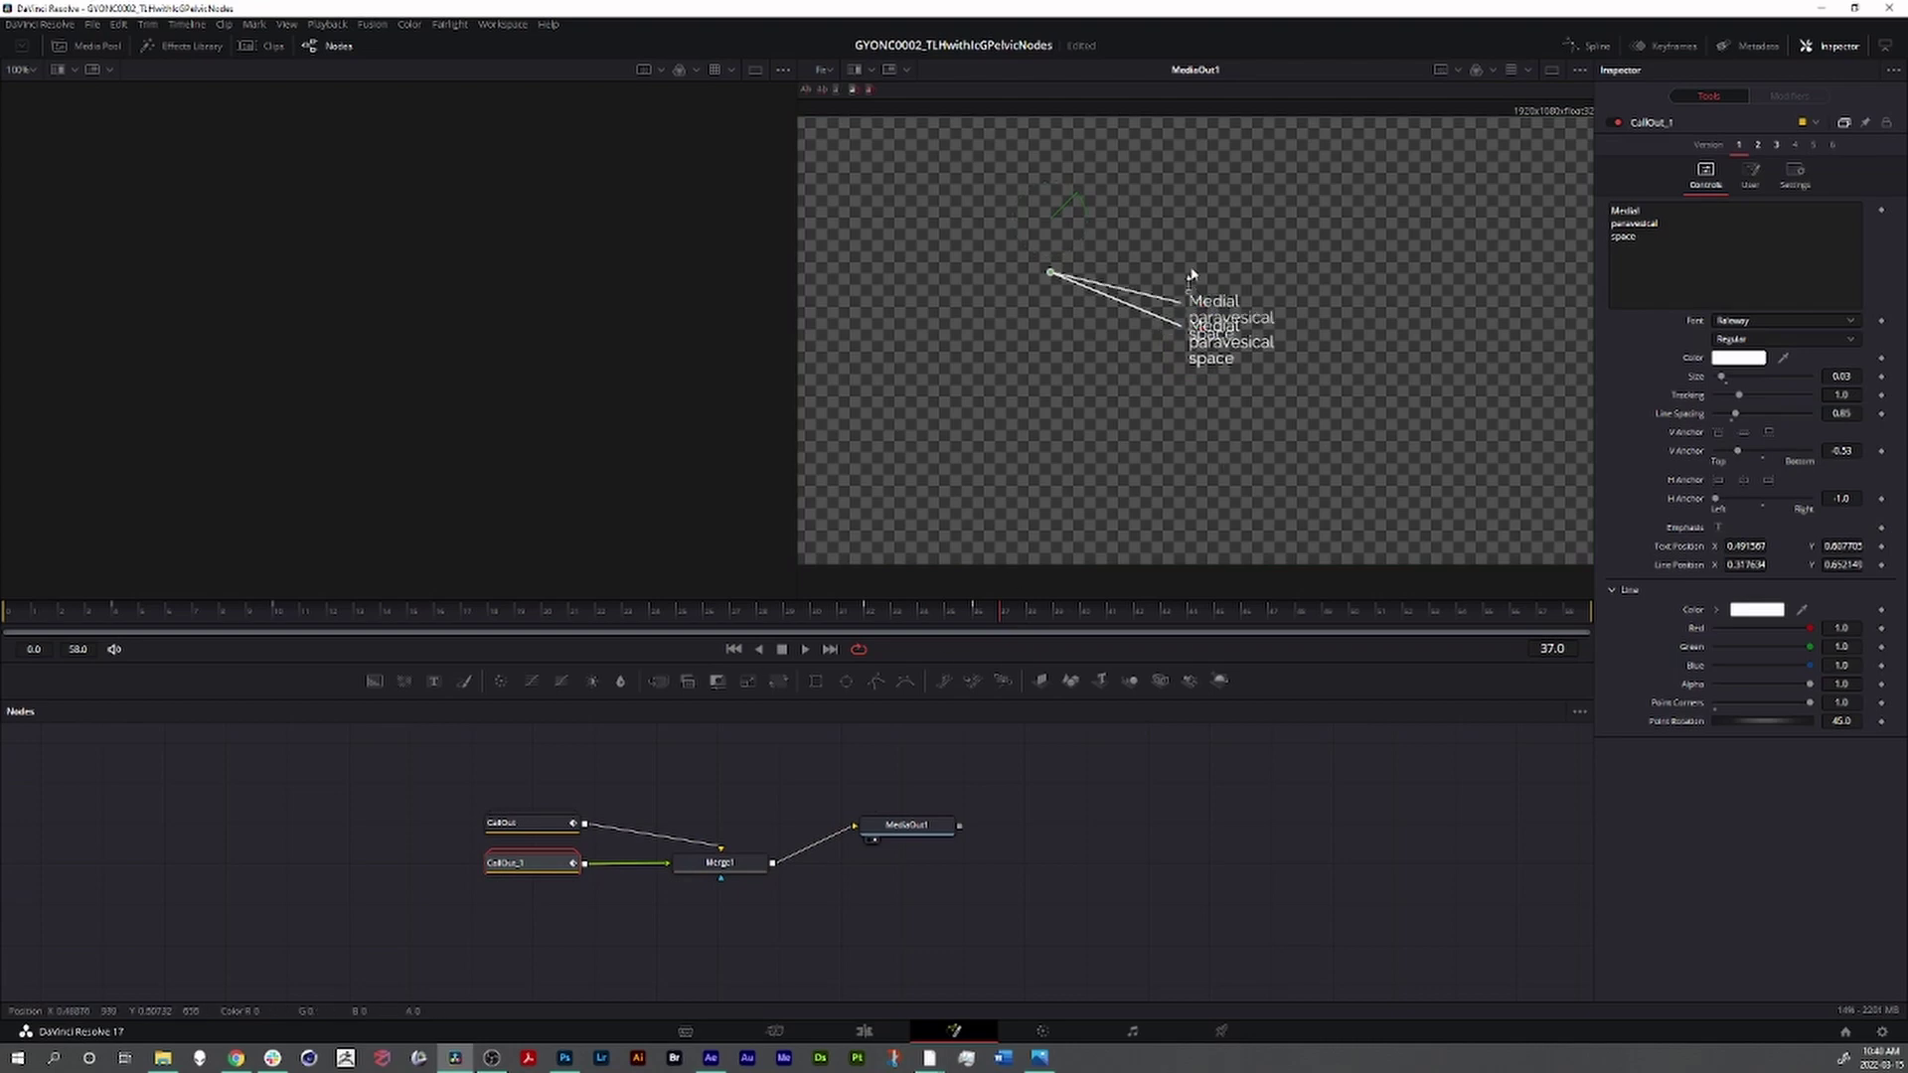
- On the Edit page, shift the lower Medial label slightly left via Text Position X
click(865, 1034)
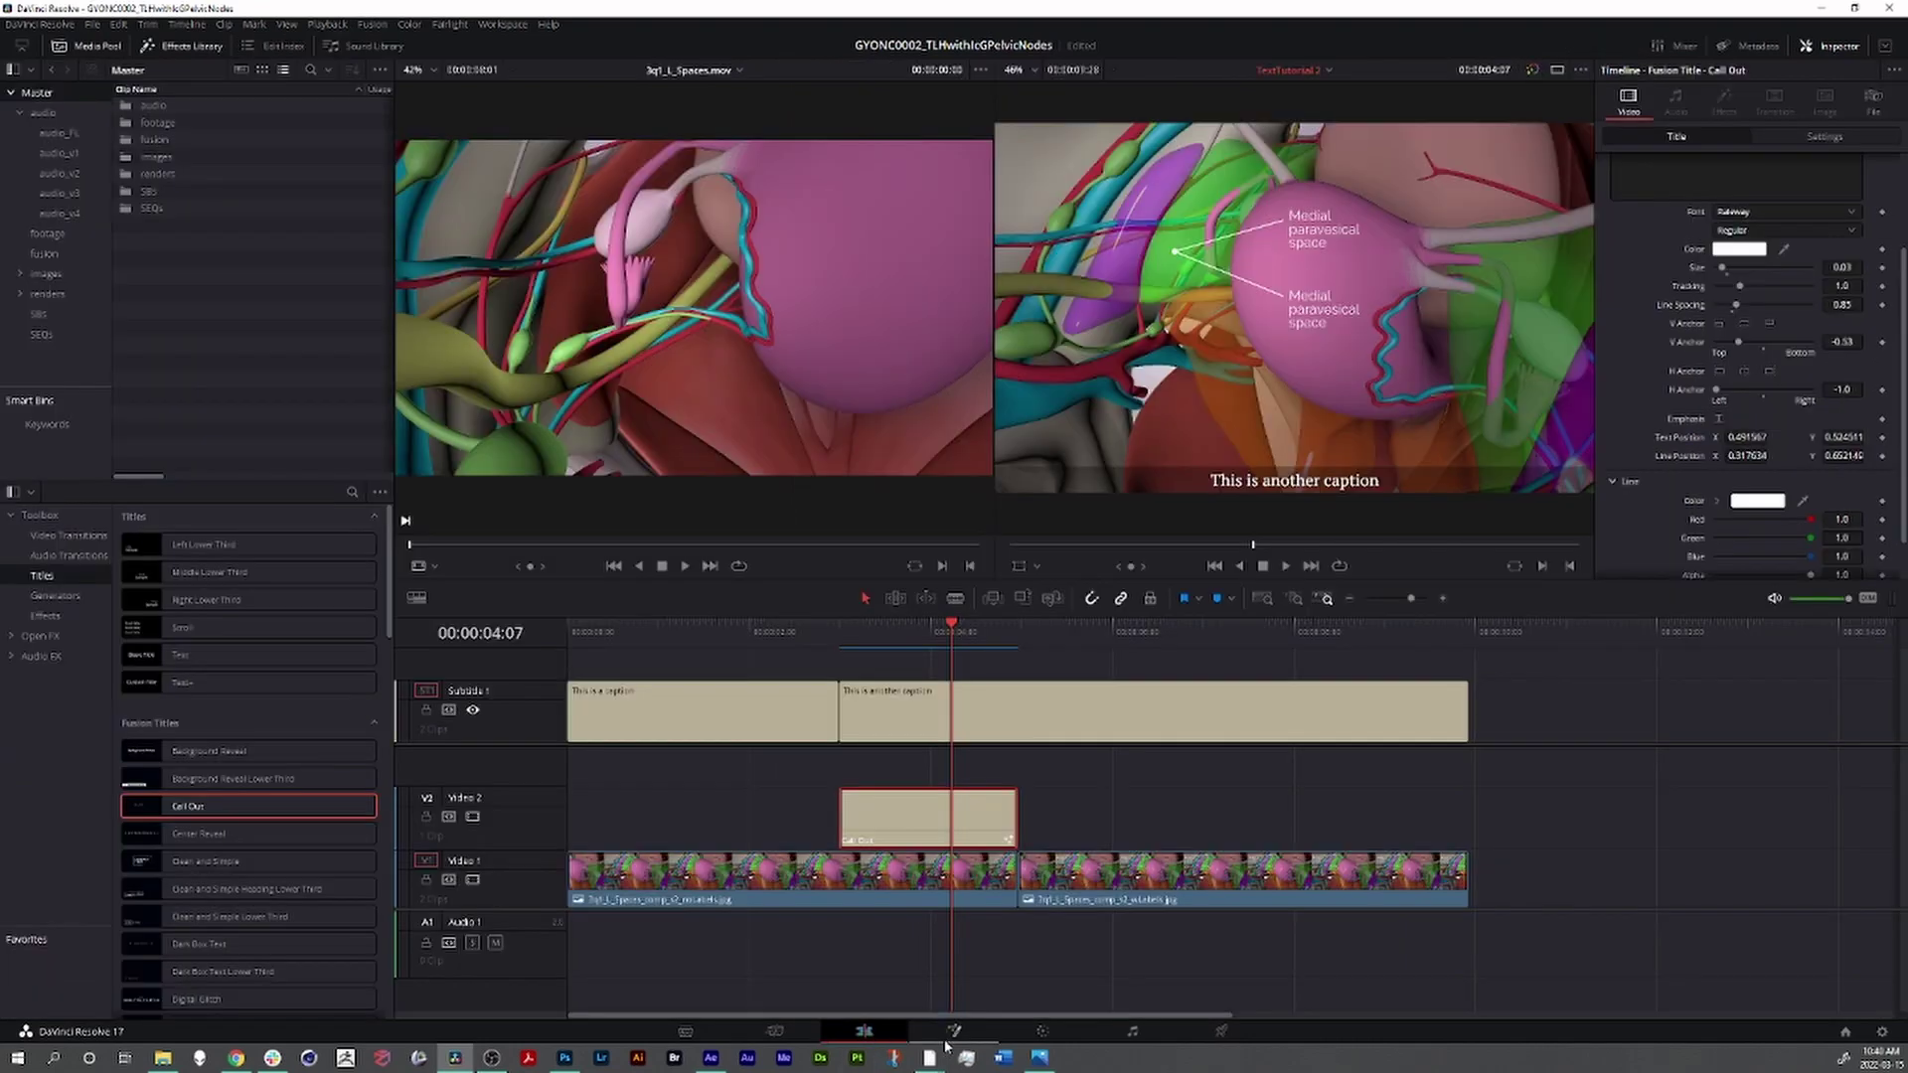
click(1068, 629)
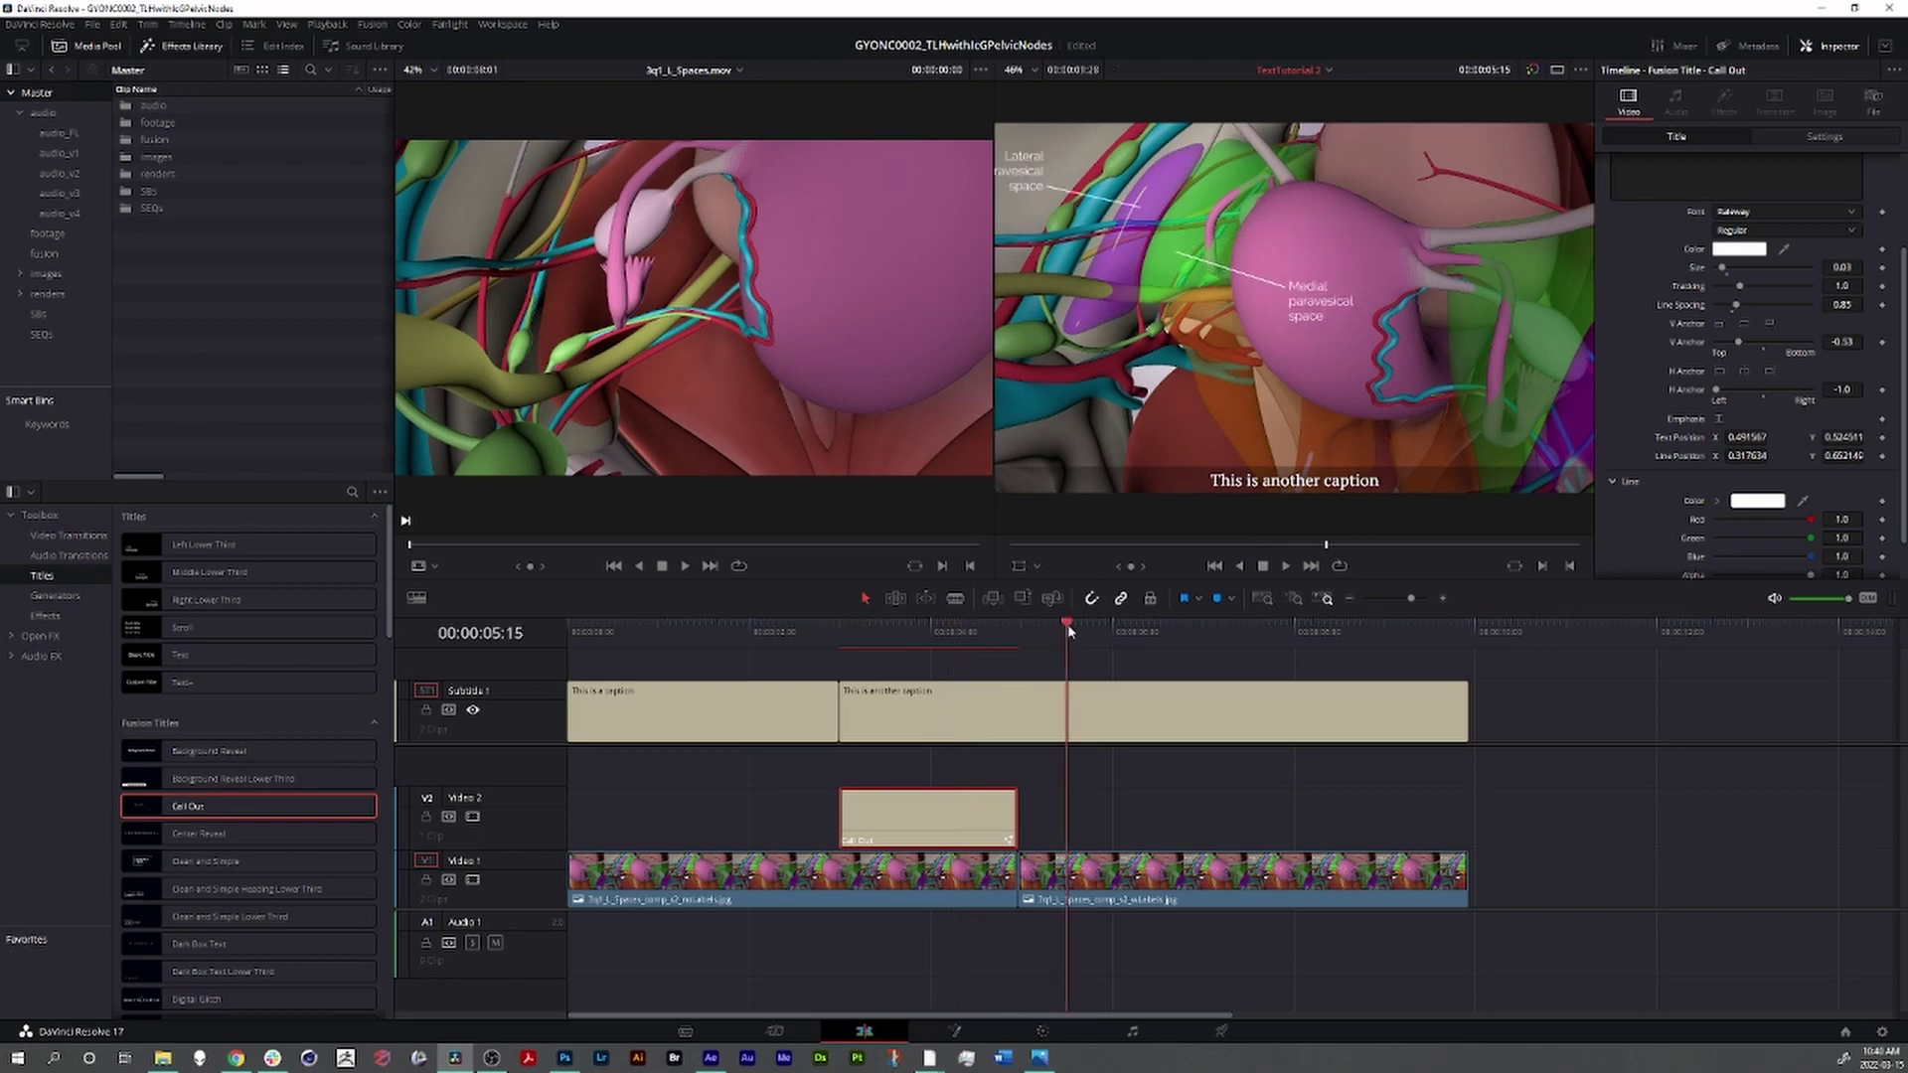
click(956, 628)
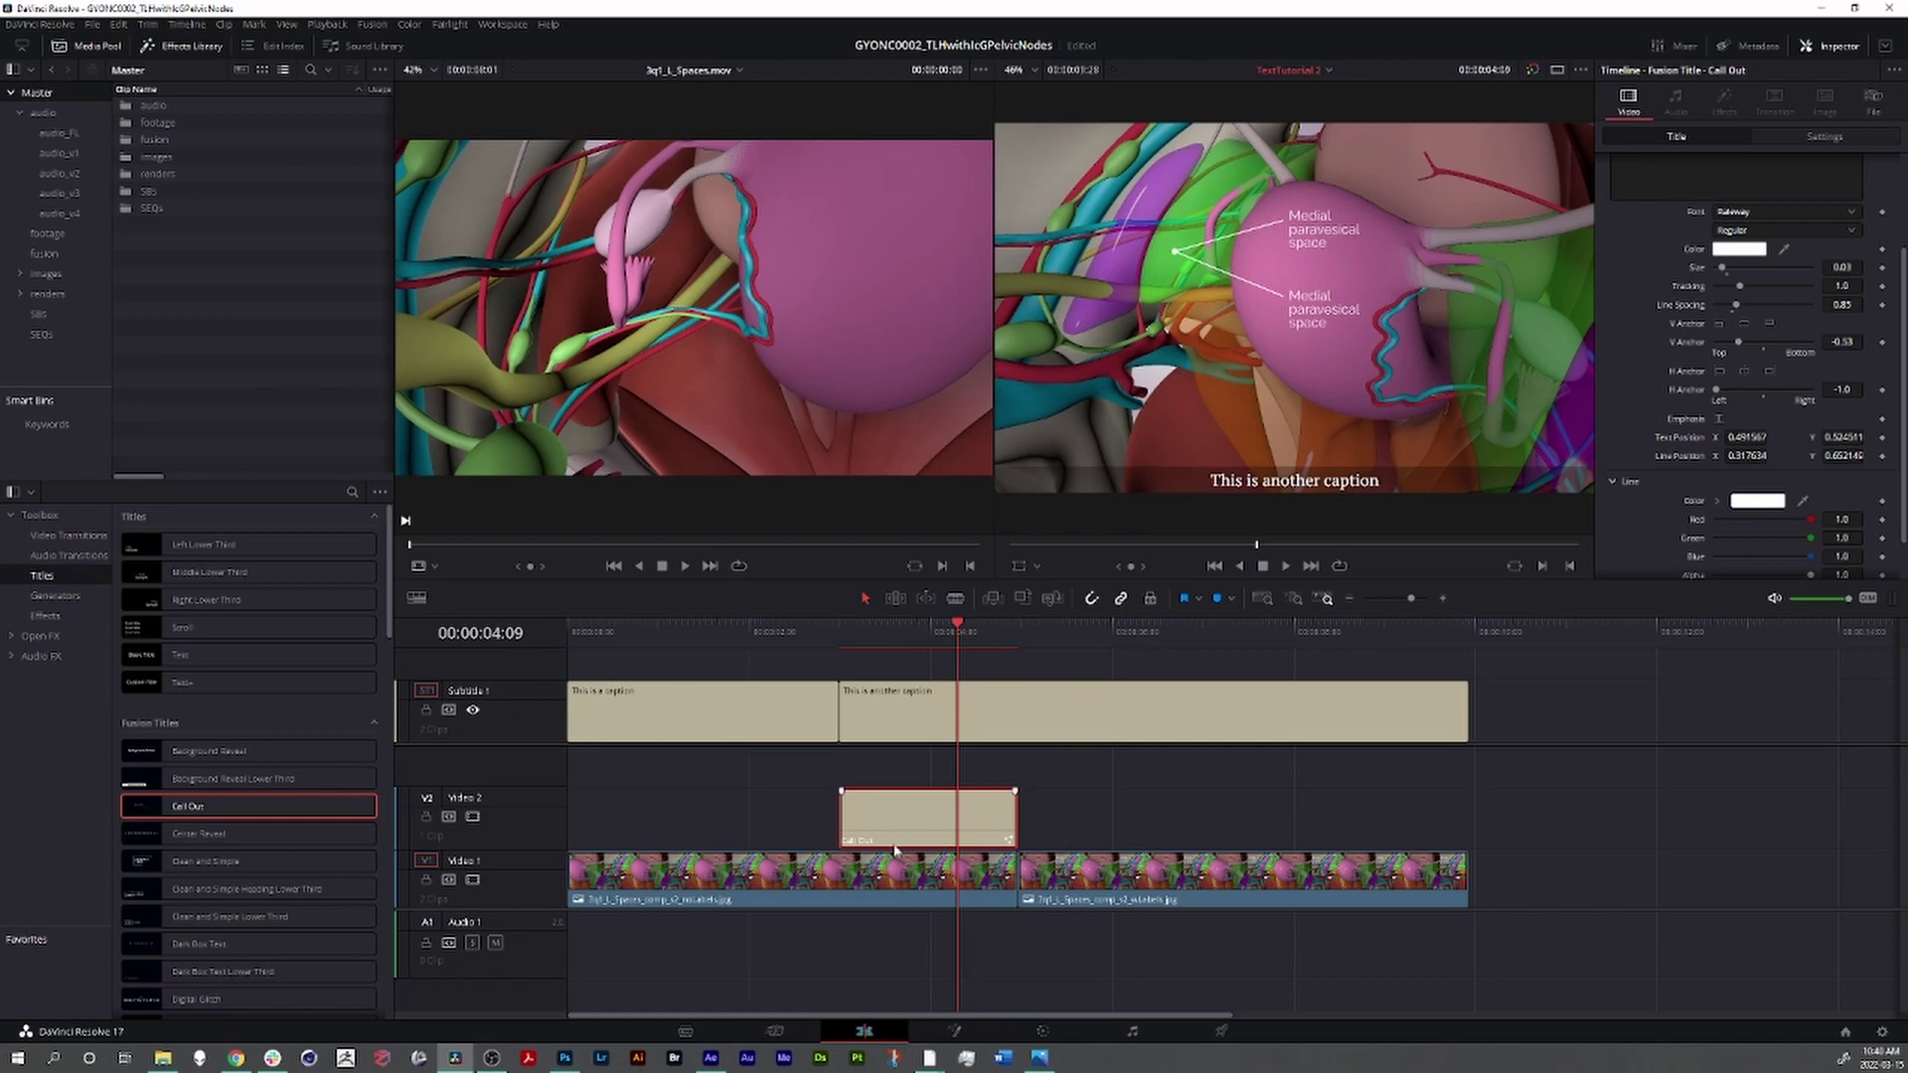
right_click(911, 877)
click(902, 815)
drag(1747, 437, 1724, 437)
- Try the title's Version 2, then restore Version 1
scroll(1749, 303, up, 3)
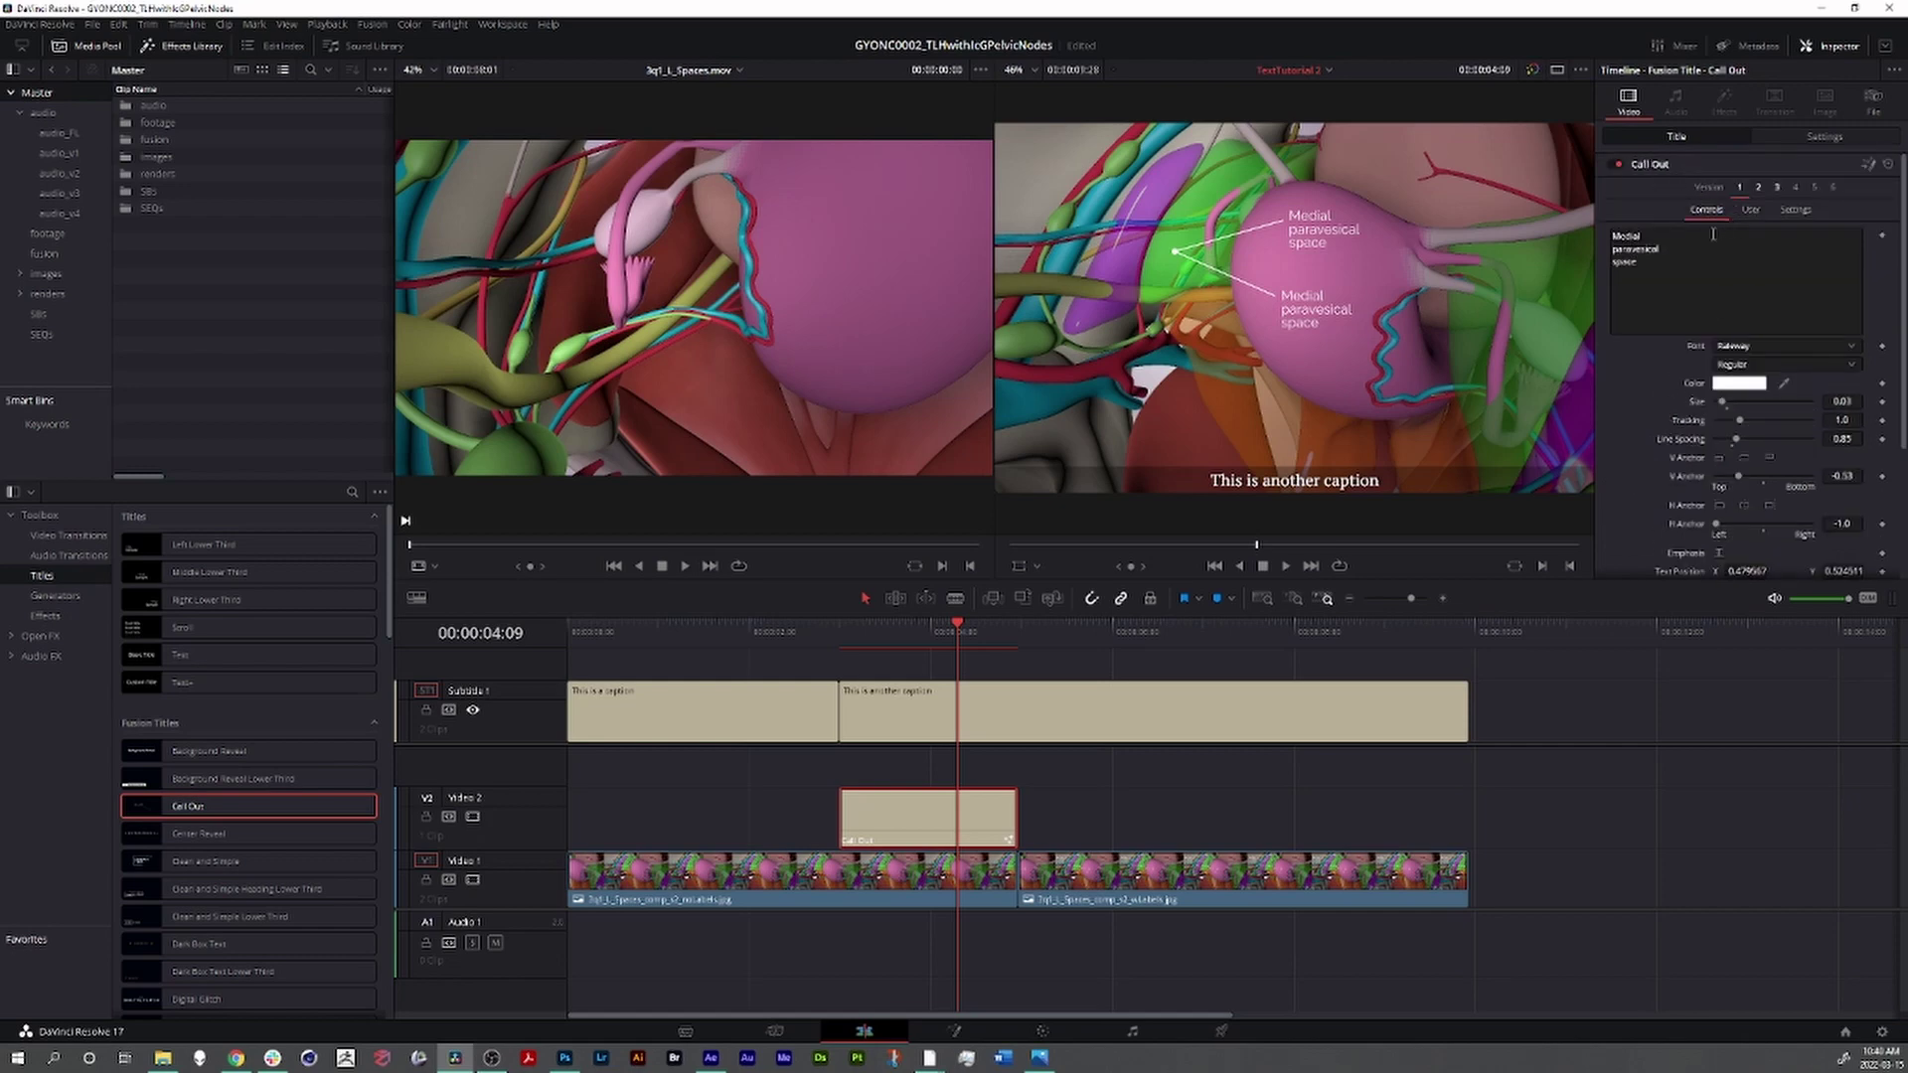
click(1758, 189)
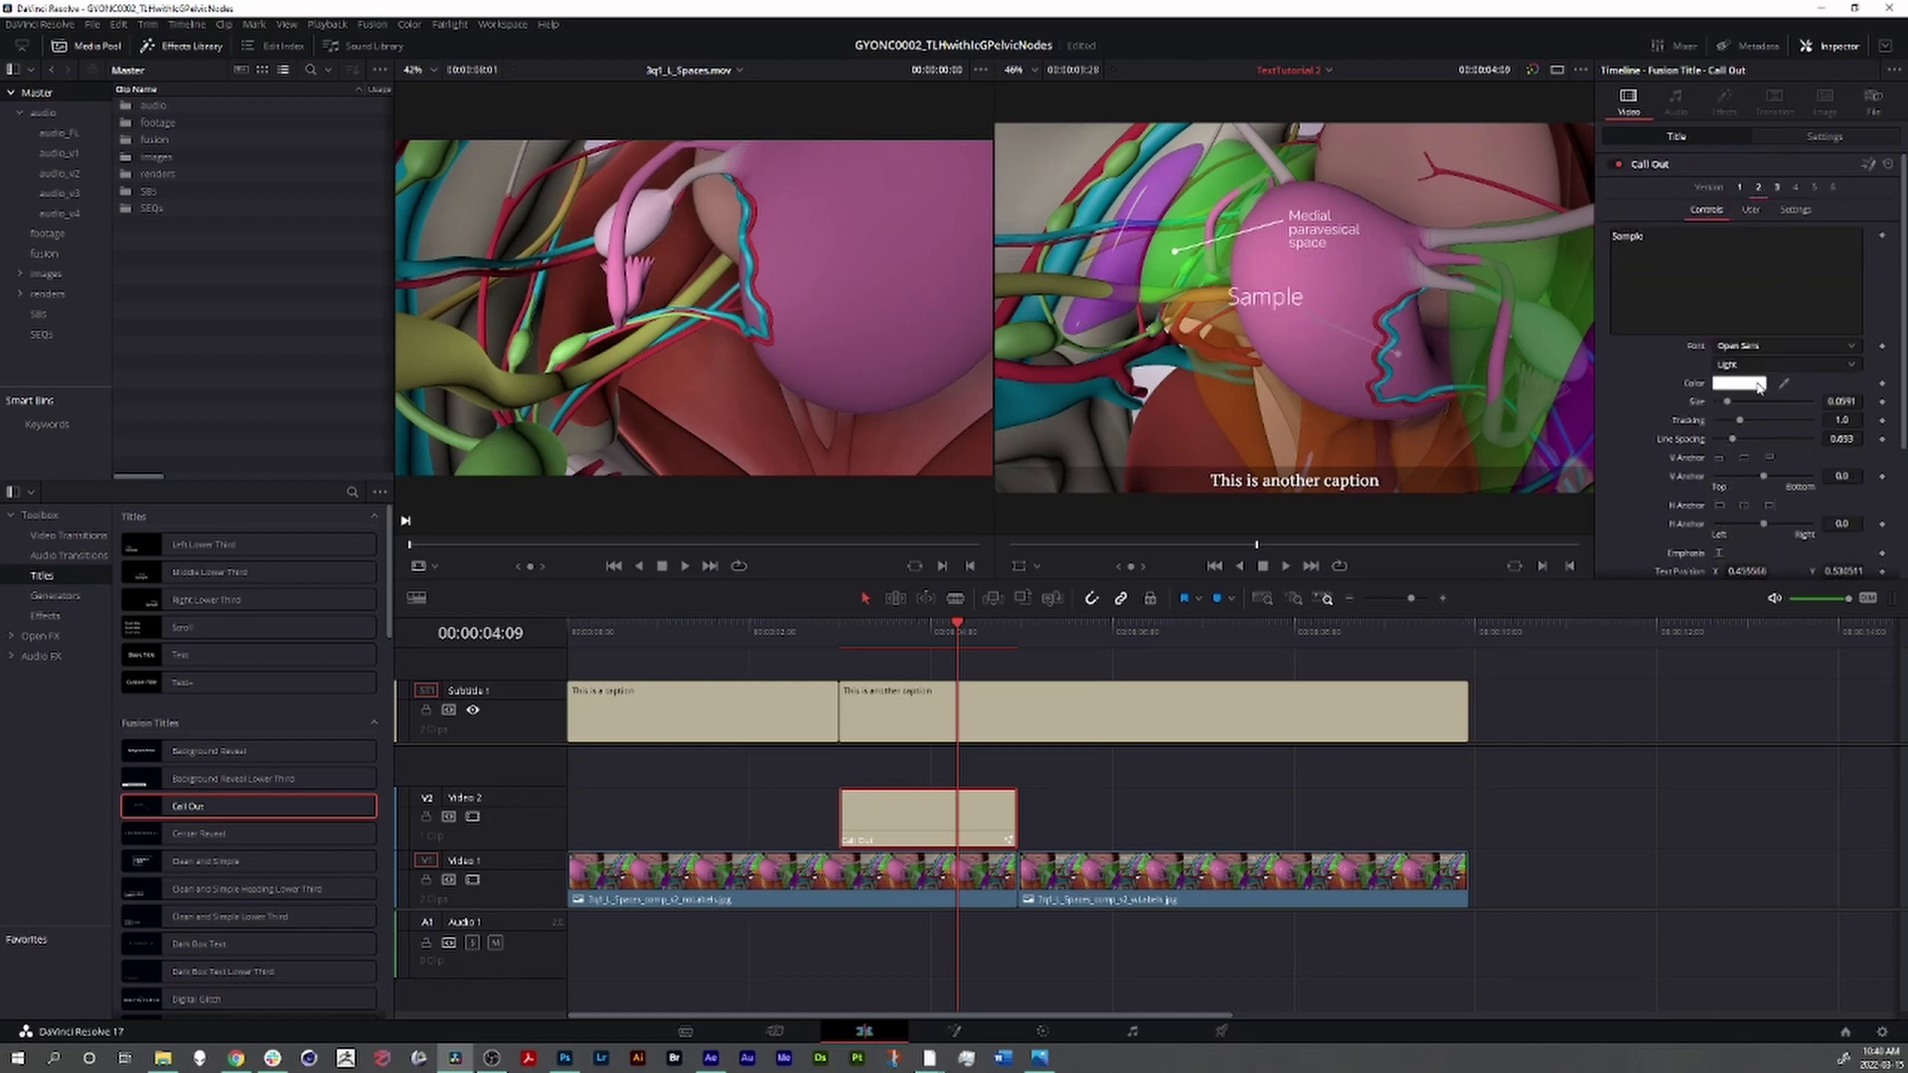
click(1739, 188)
scroll(1680, 438, down, 2)
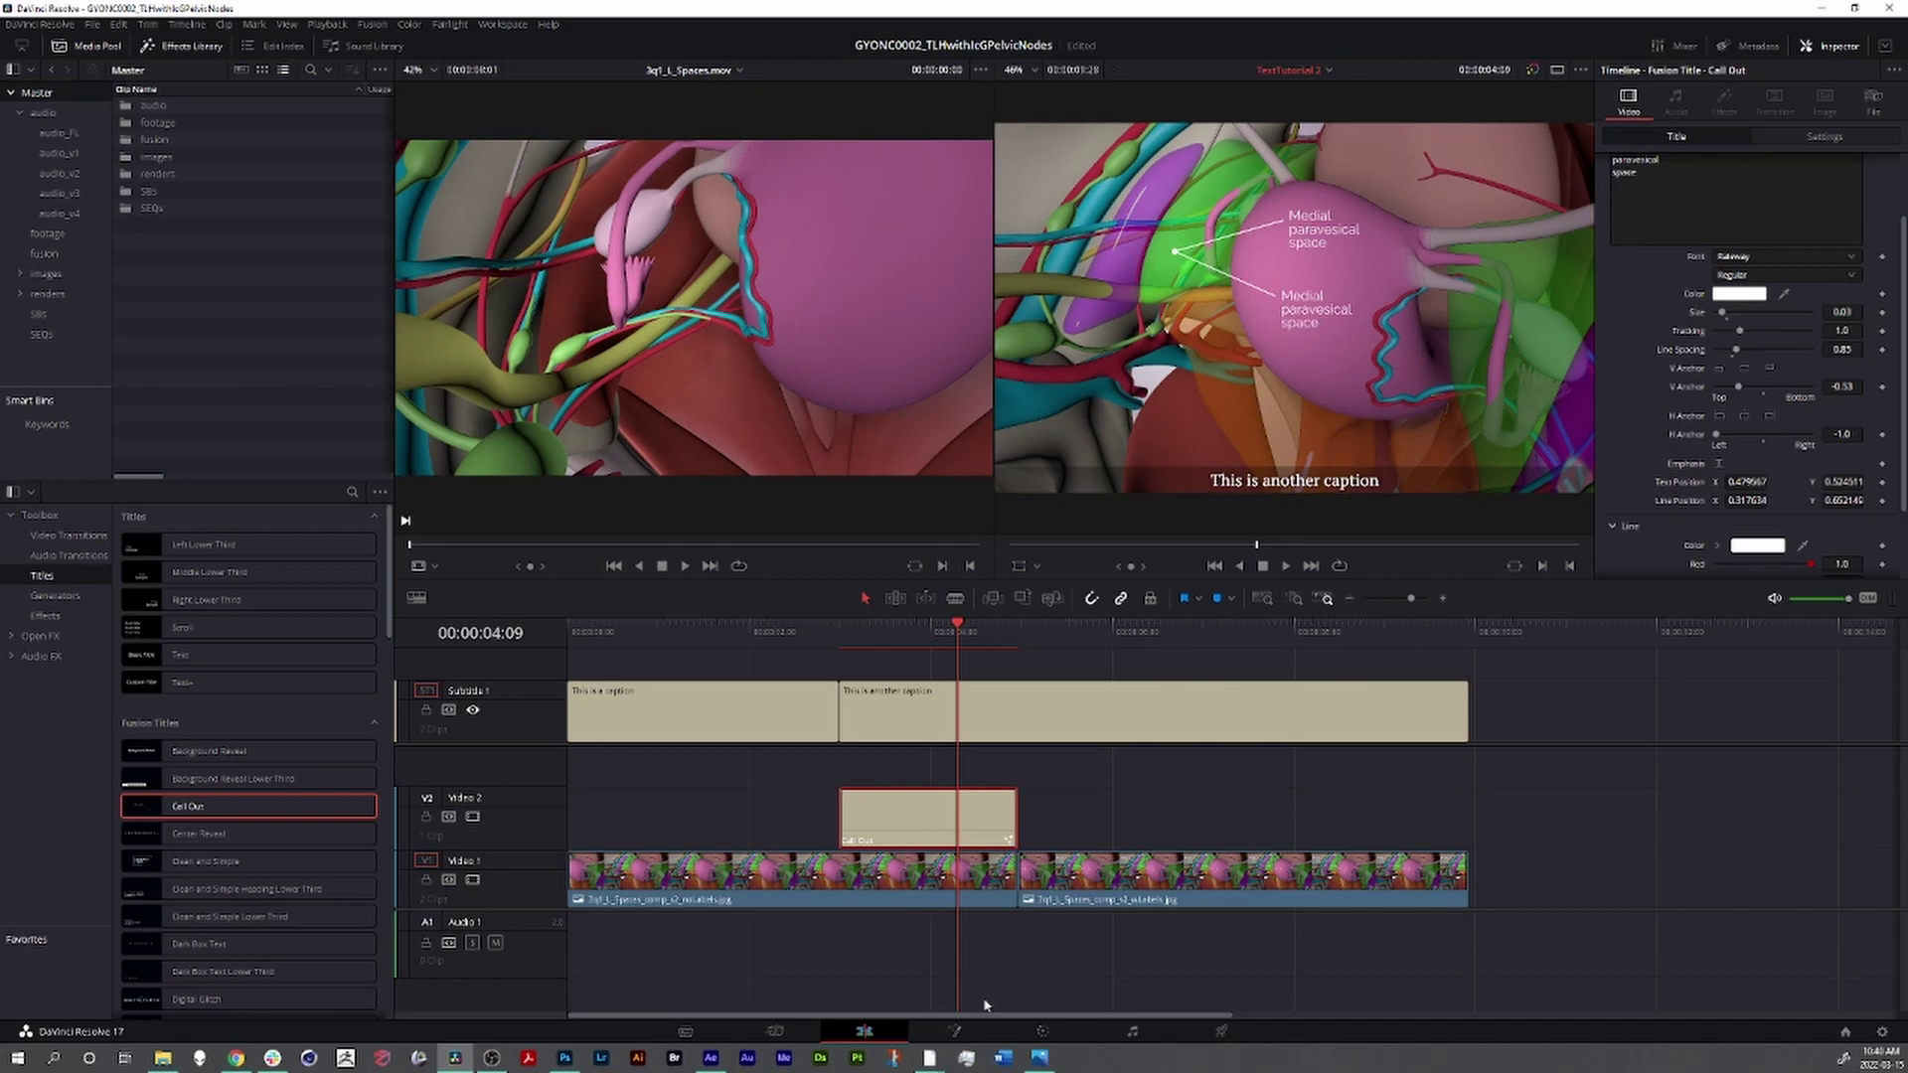
- Move CallOut_1's label to the upper left and right-align it with H Anchor 1.0
click(954, 1030)
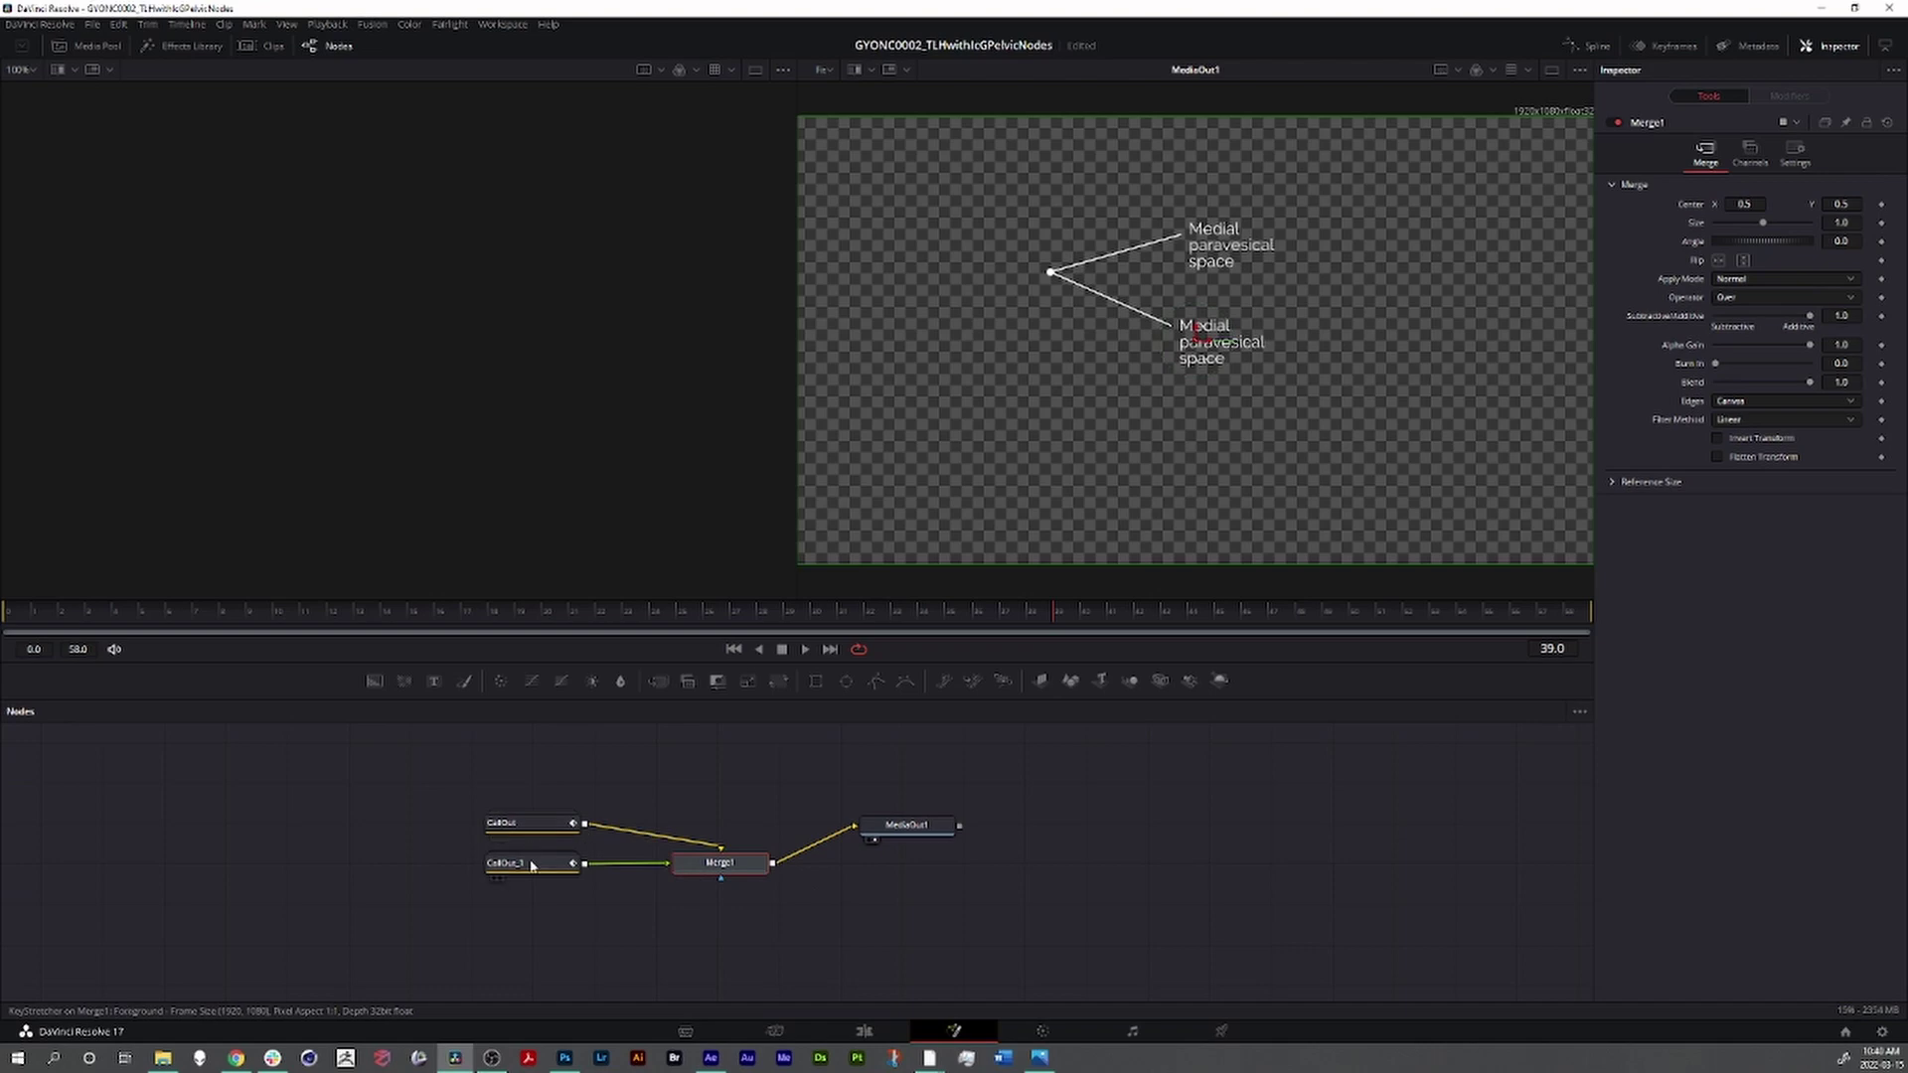
click(532, 865)
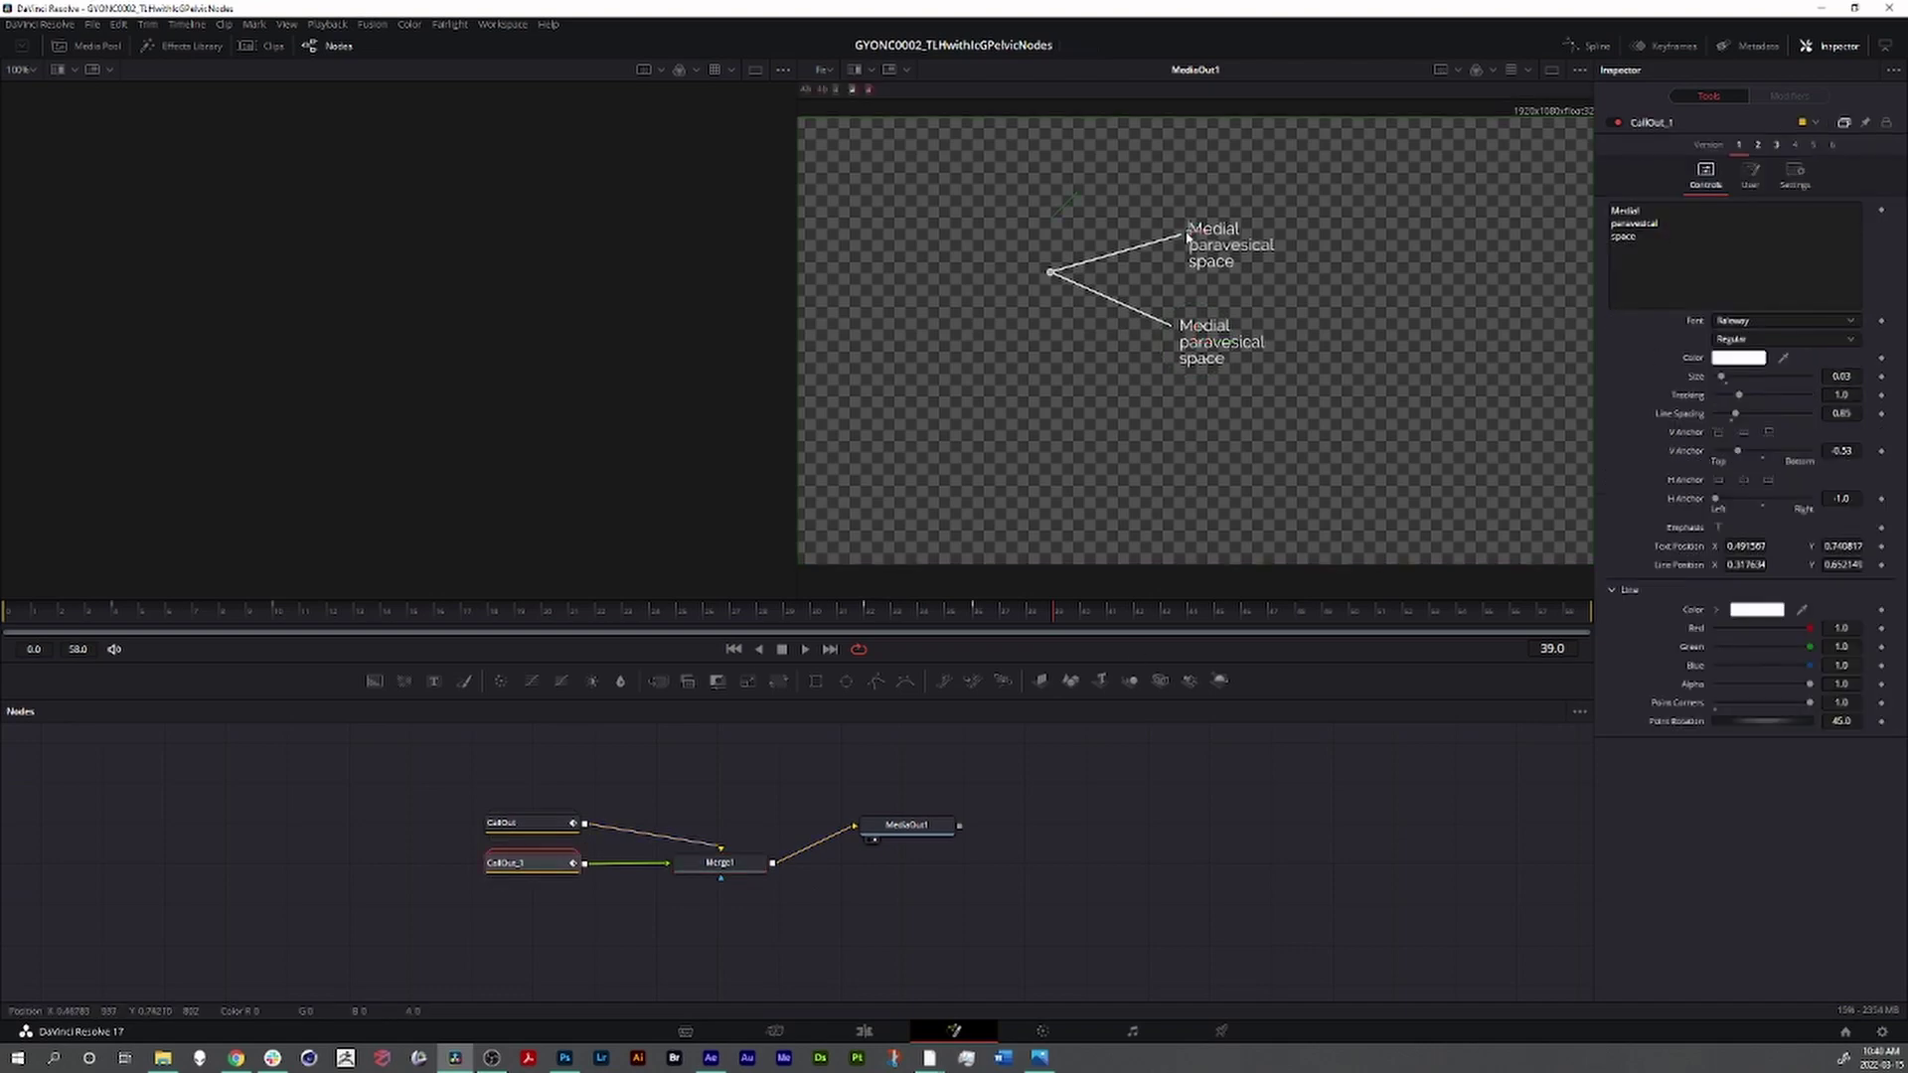
drag(1187, 237, 893, 185)
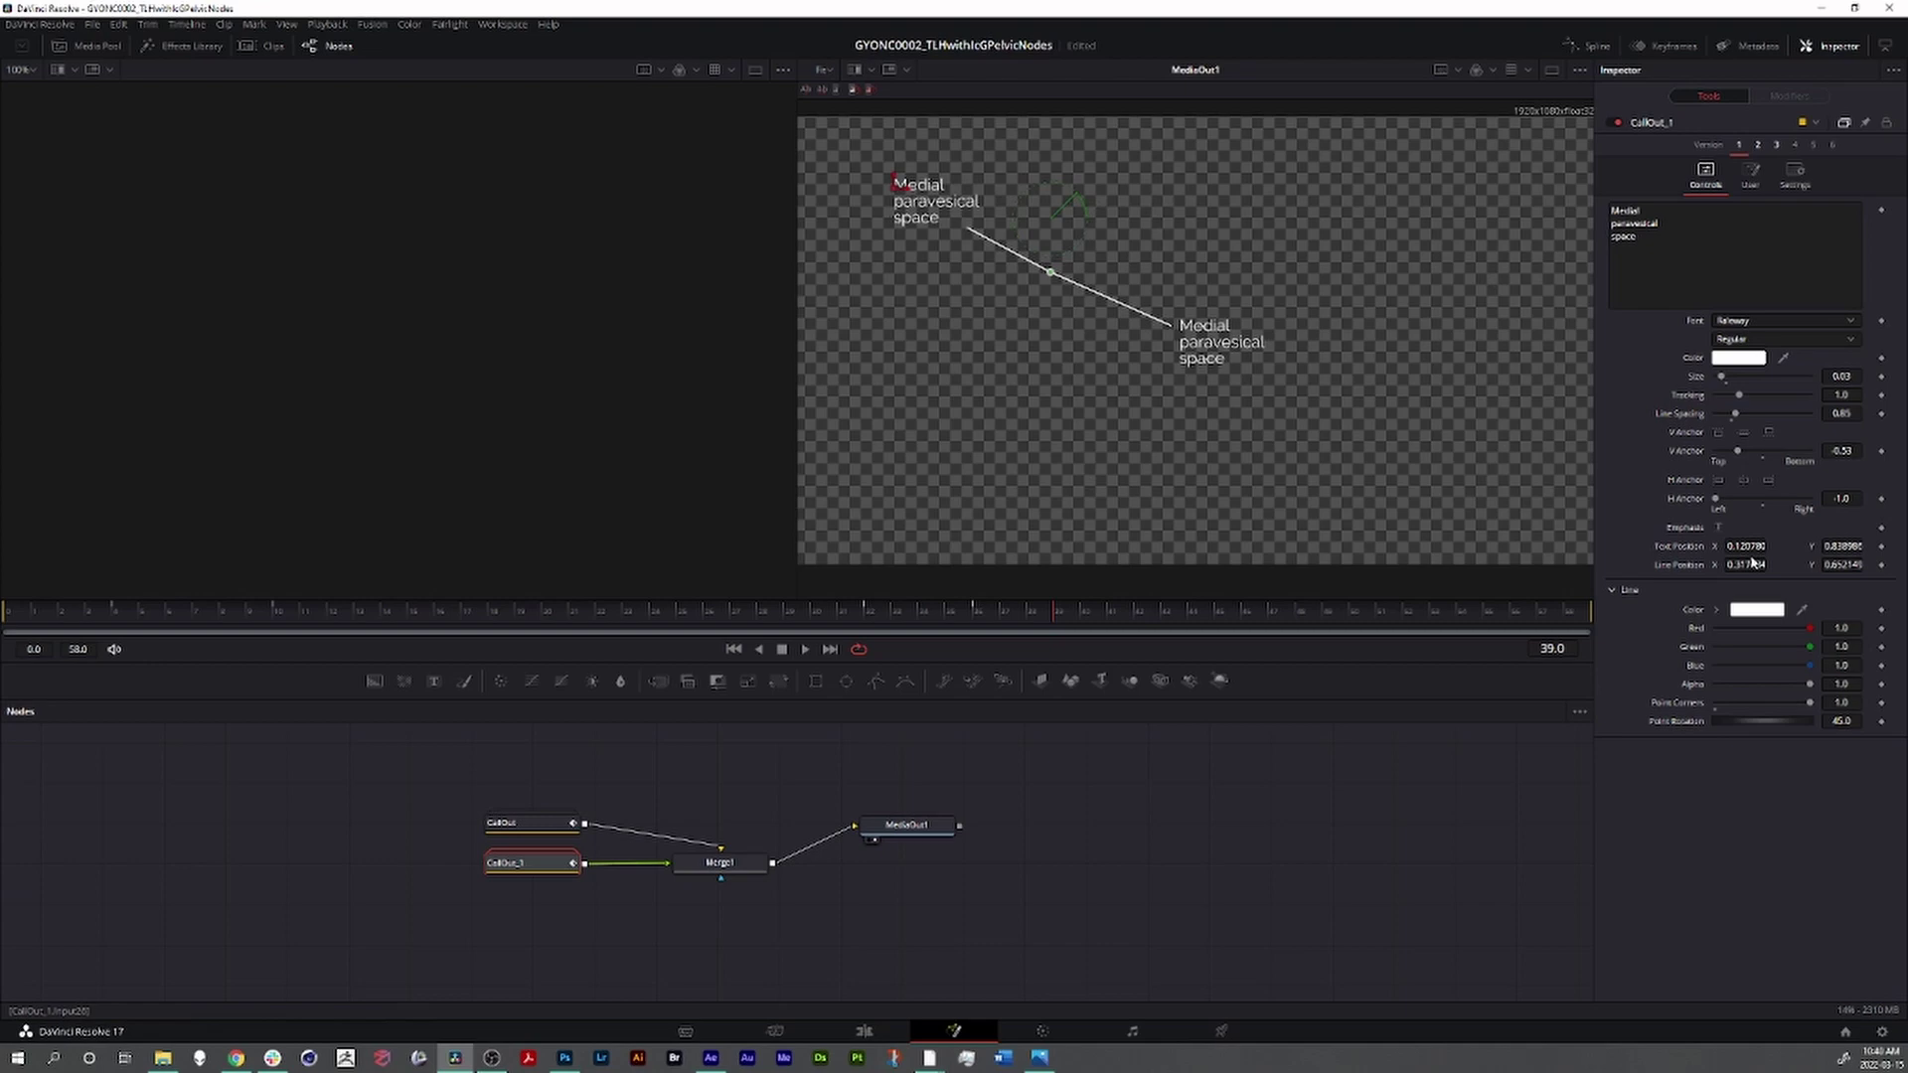
drag(1749, 563, 1843, 564)
drag(1715, 498, 1810, 498)
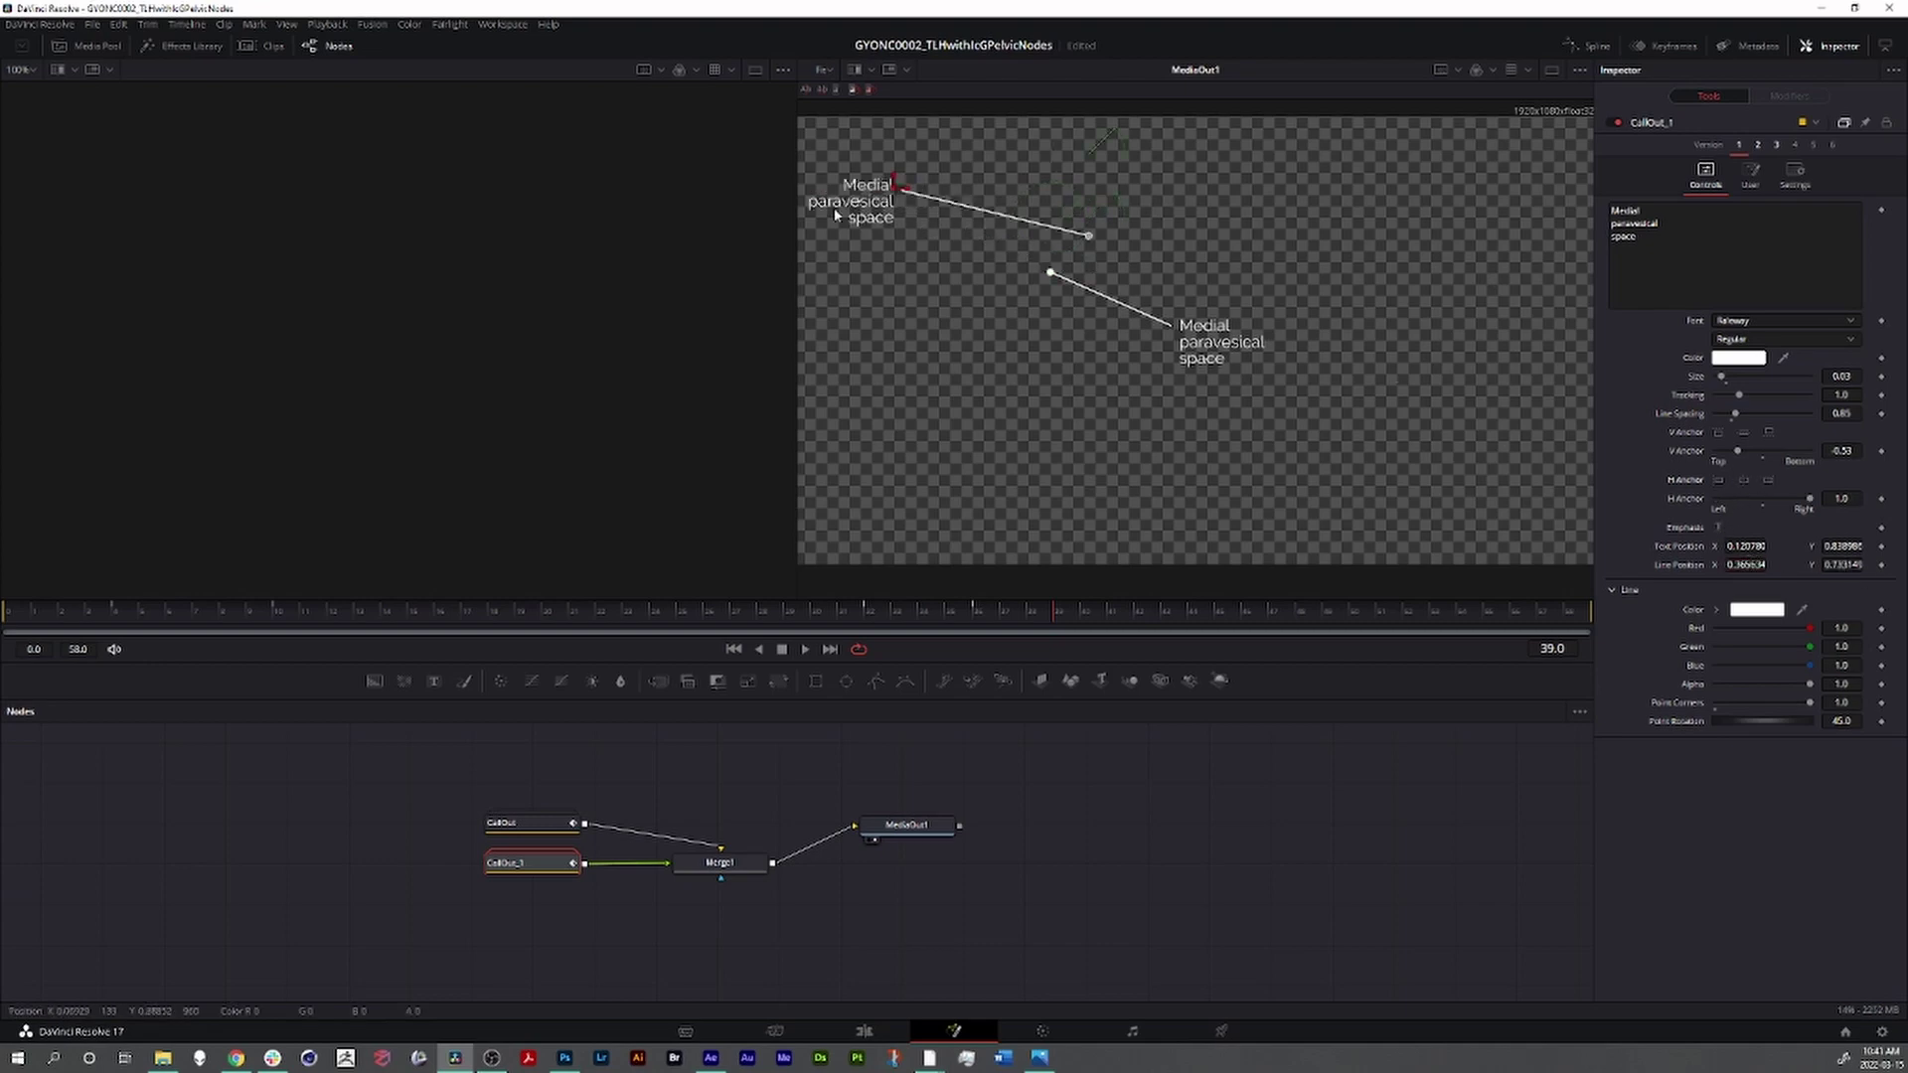
drag(906, 191, 934, 191)
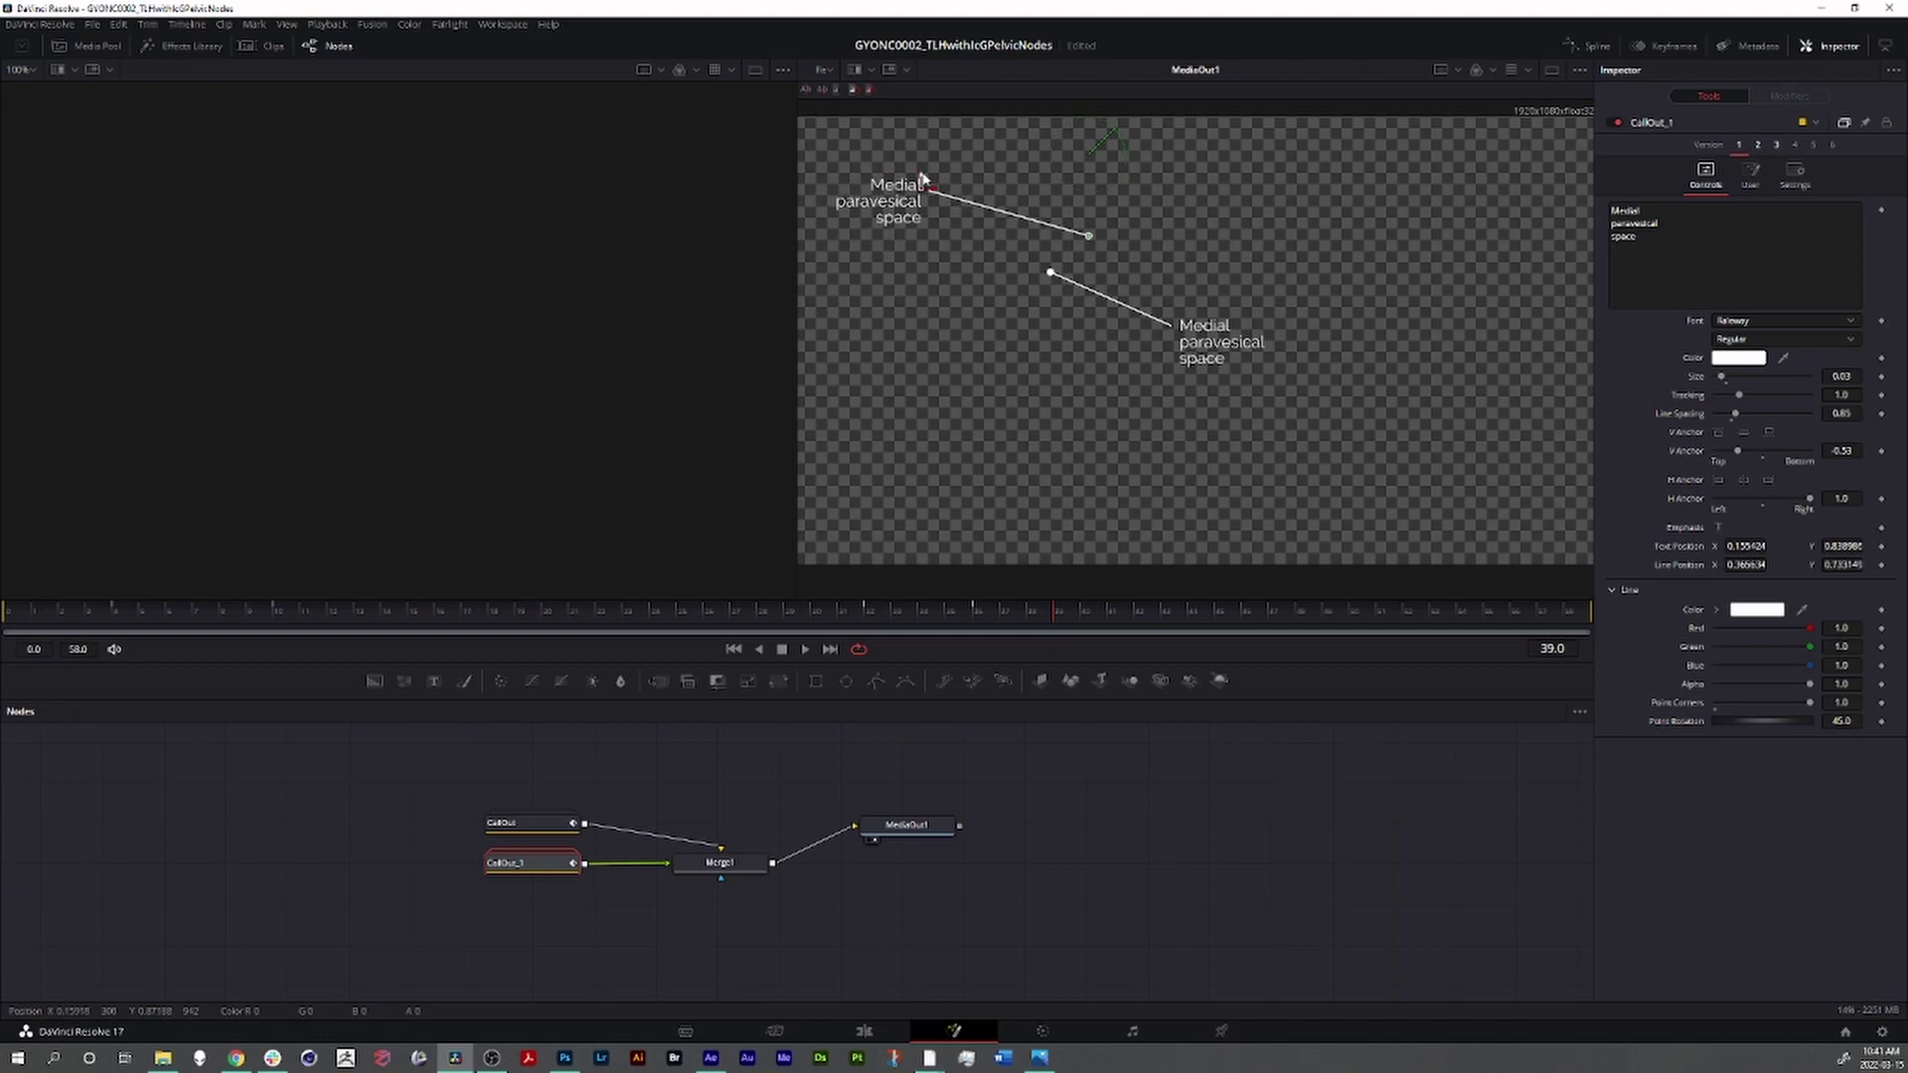
- Change the upper label's text to 'Lateral paravesical space'
text(LAteral)
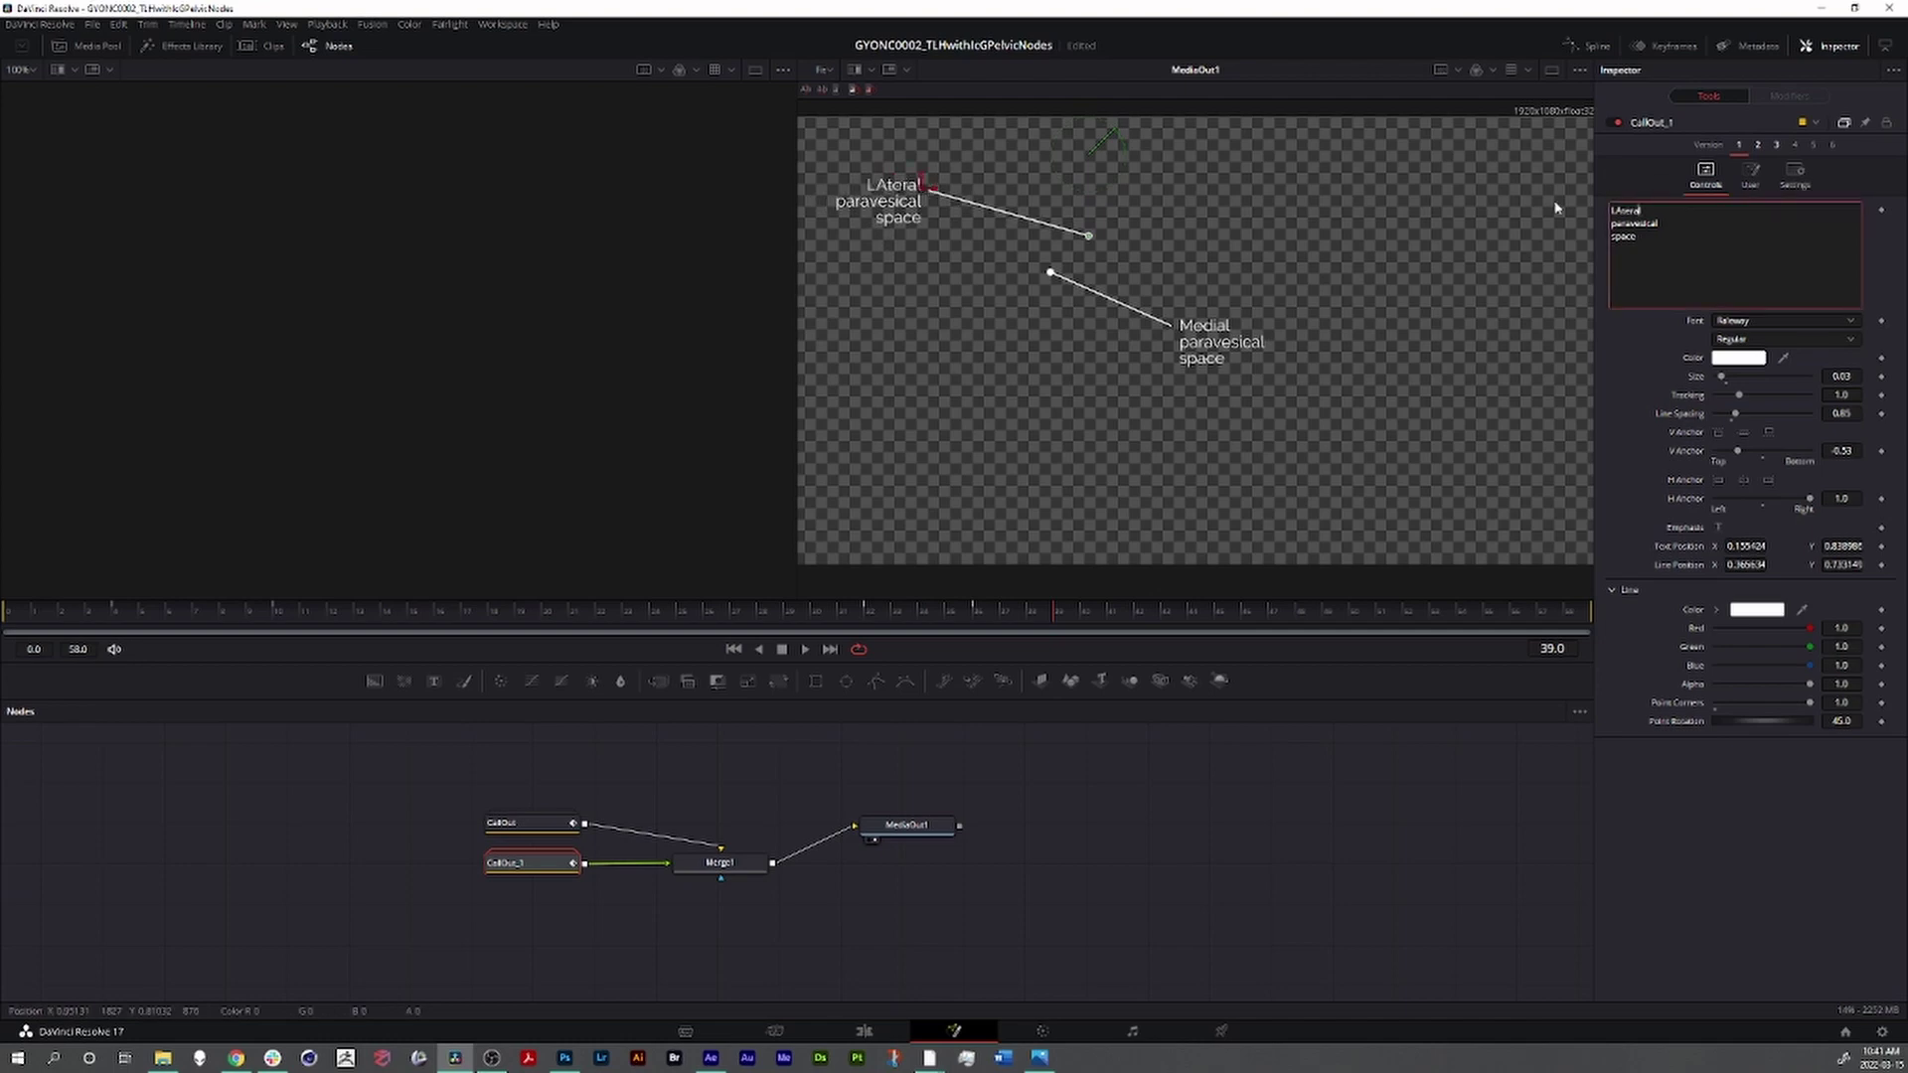
key(Delete)
text(a)
- Tidy the node graph, aligning MediaOut1 and Merge1 with both CallOut nodes
click(901, 829)
drag(902, 829, 916, 864)
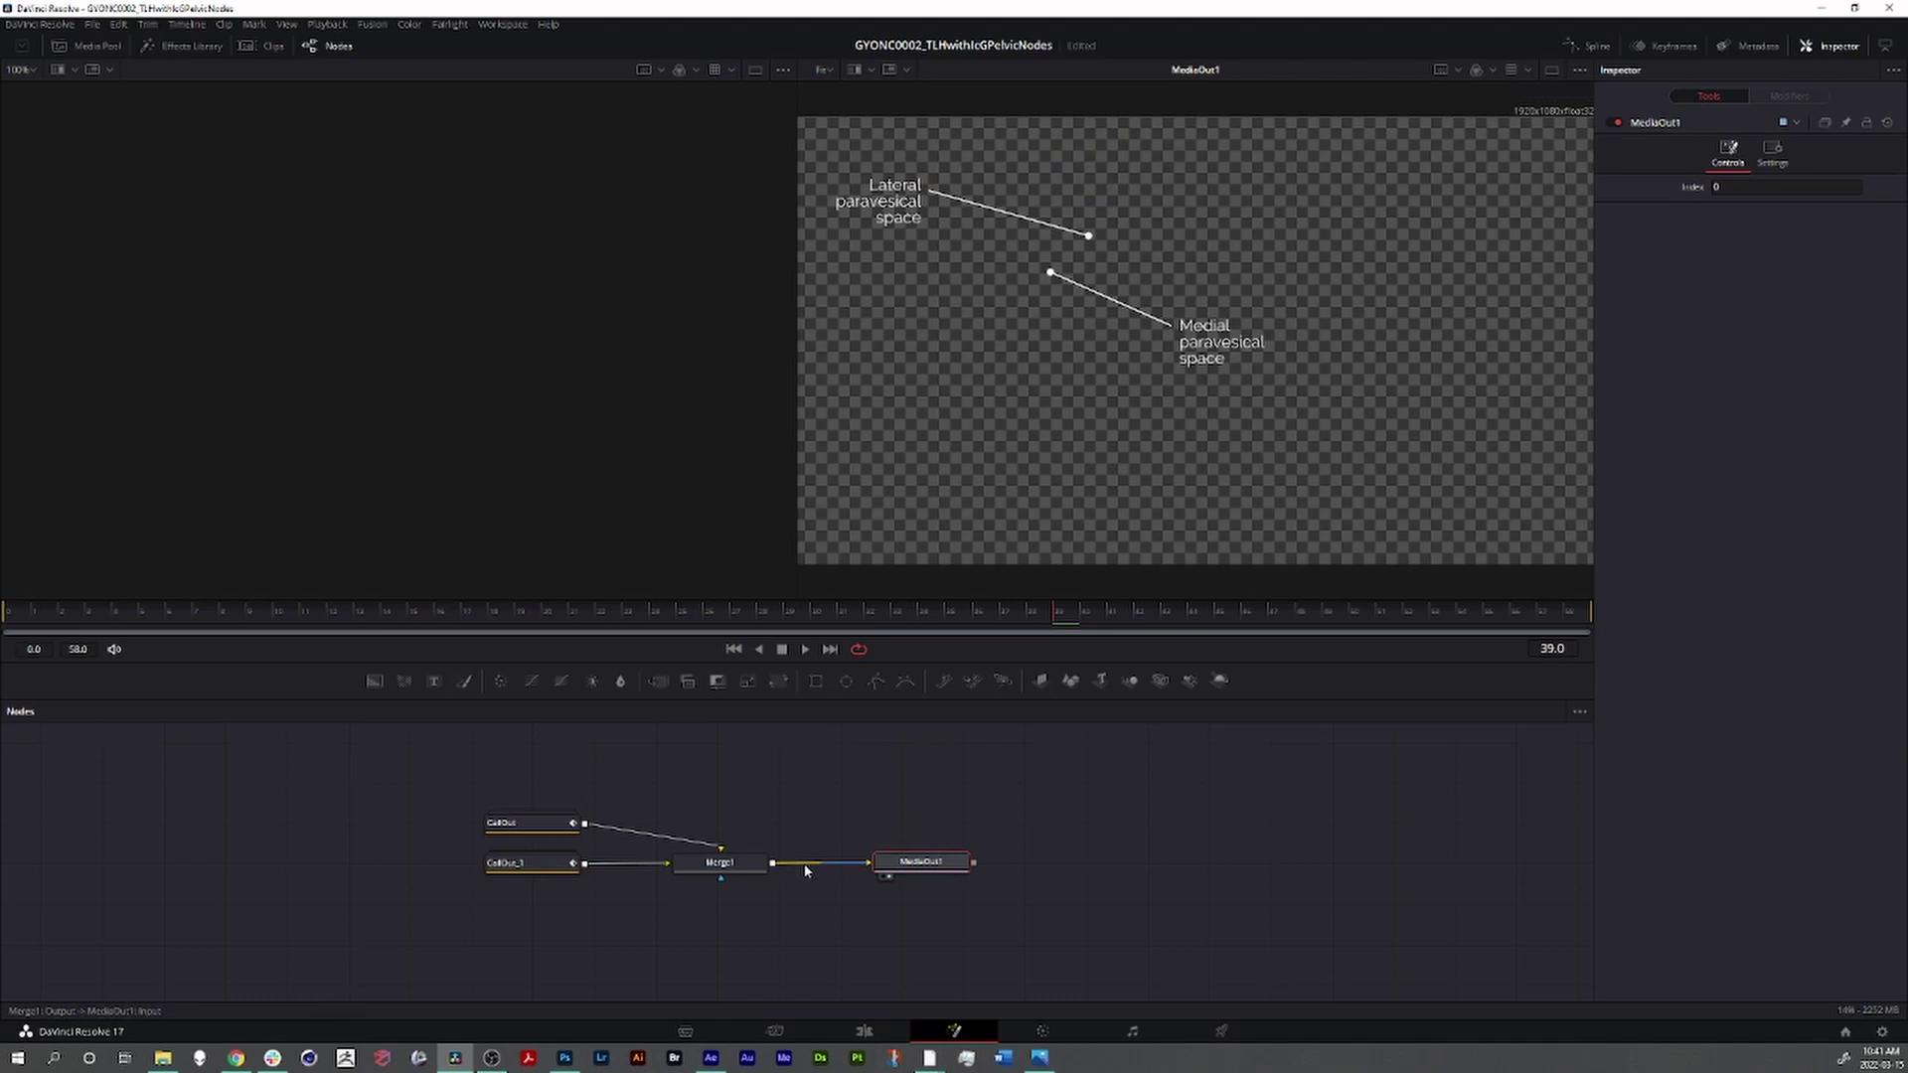
click(528, 826)
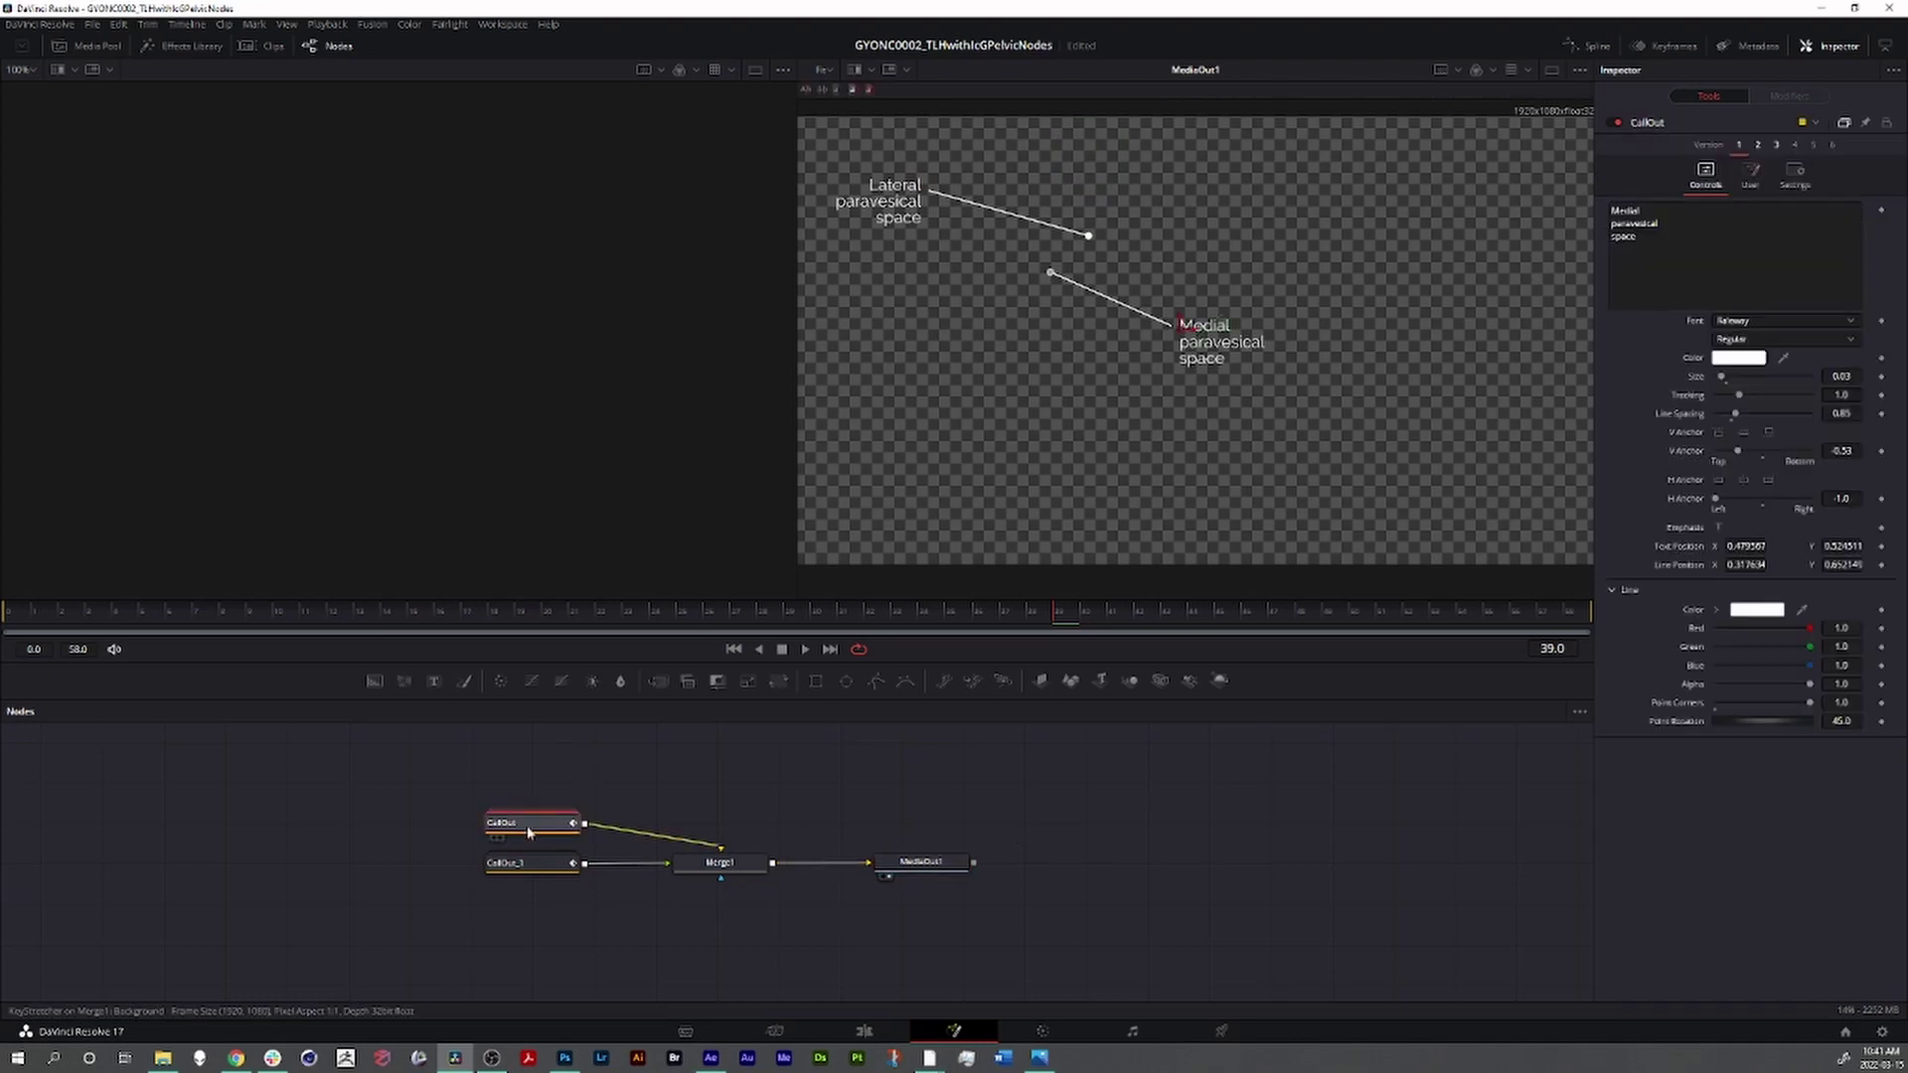
click(531, 863)
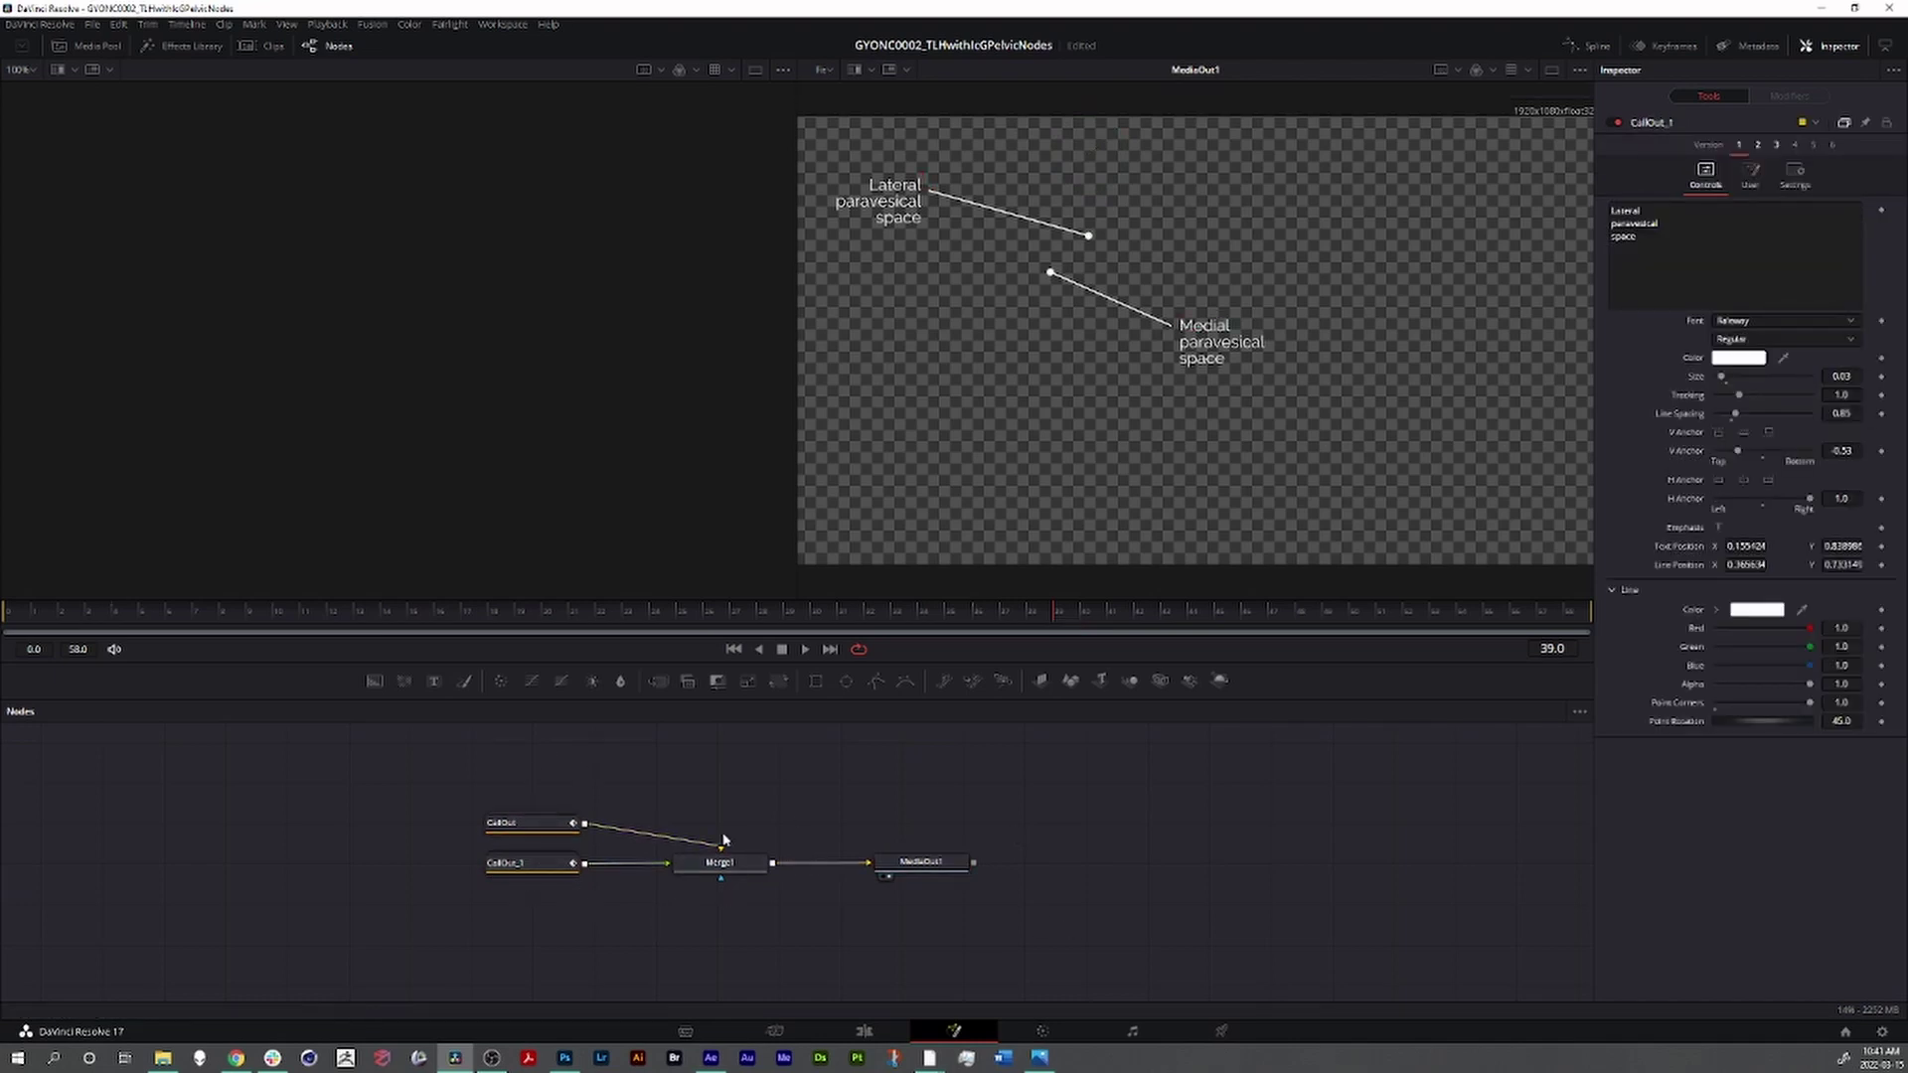
drag(719, 863, 735, 870)
drag(960, 788, 608, 904)
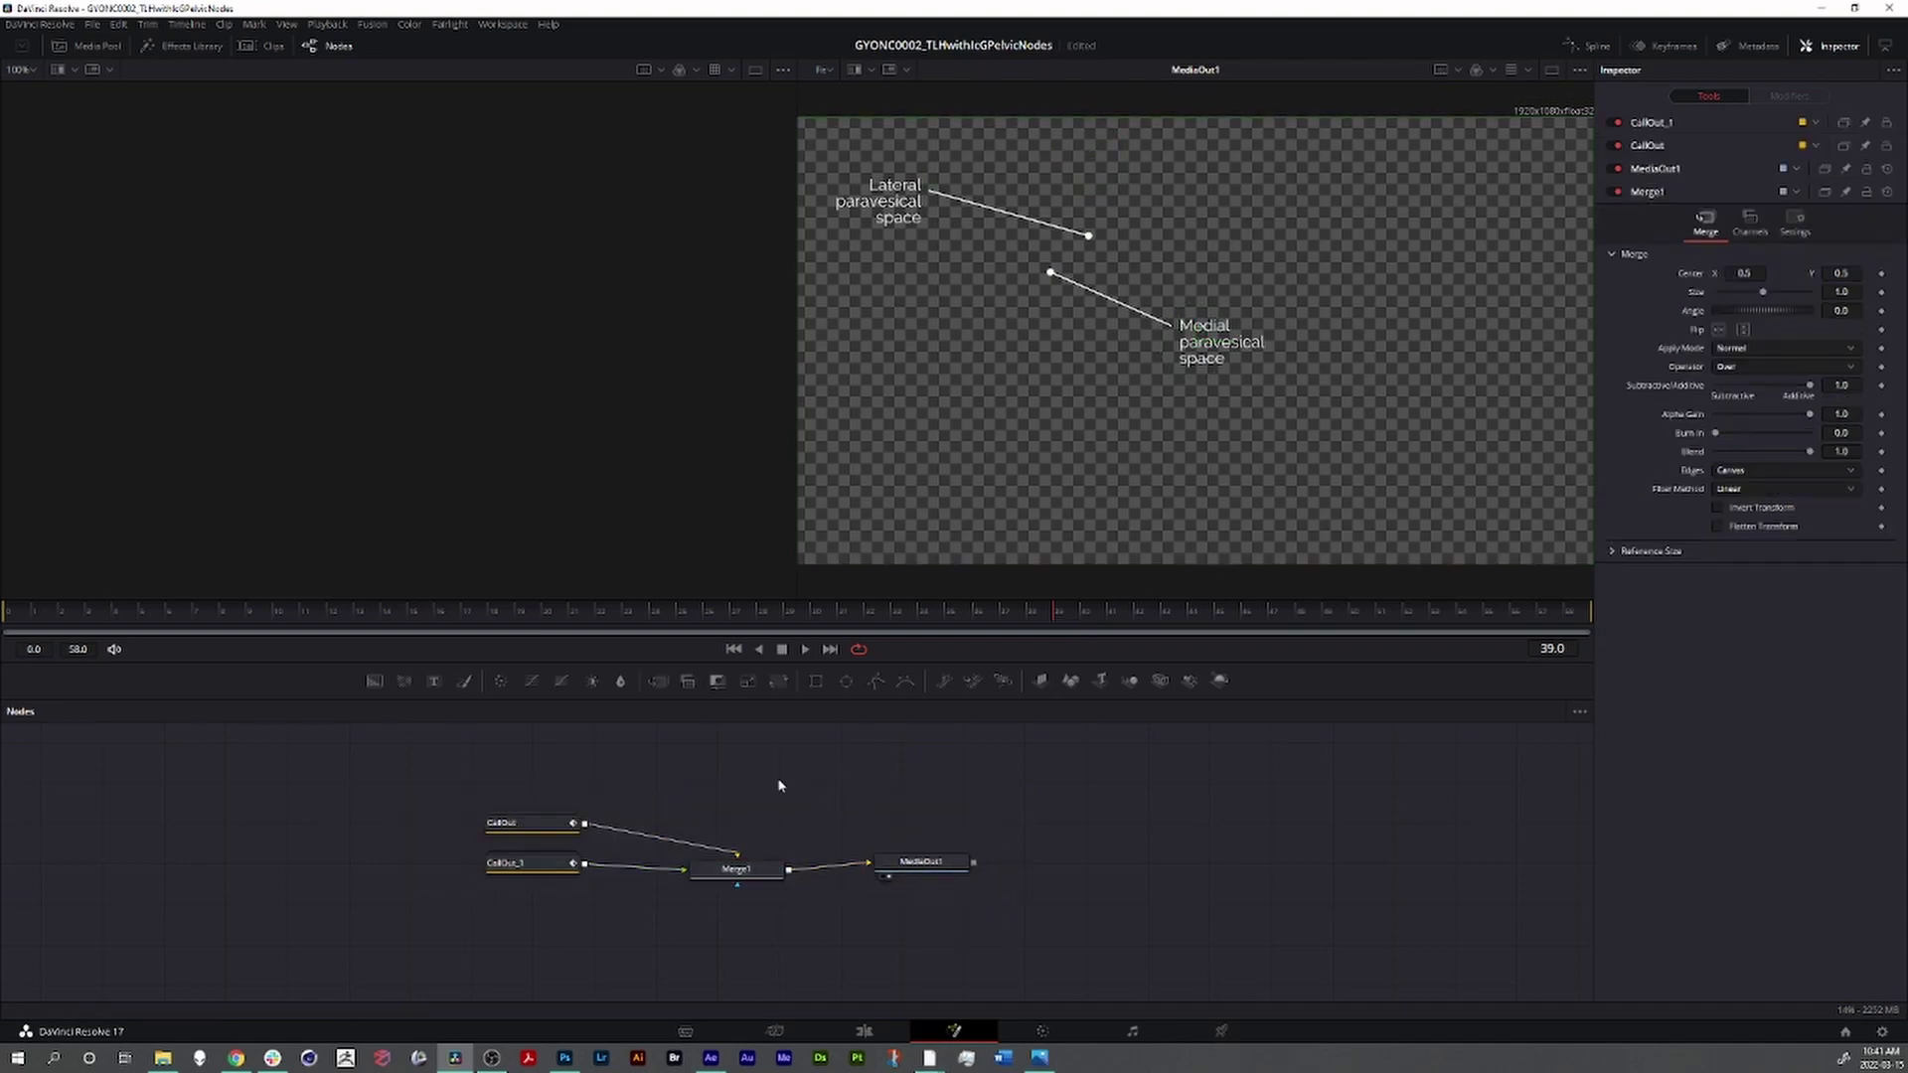
click(868, 1029)
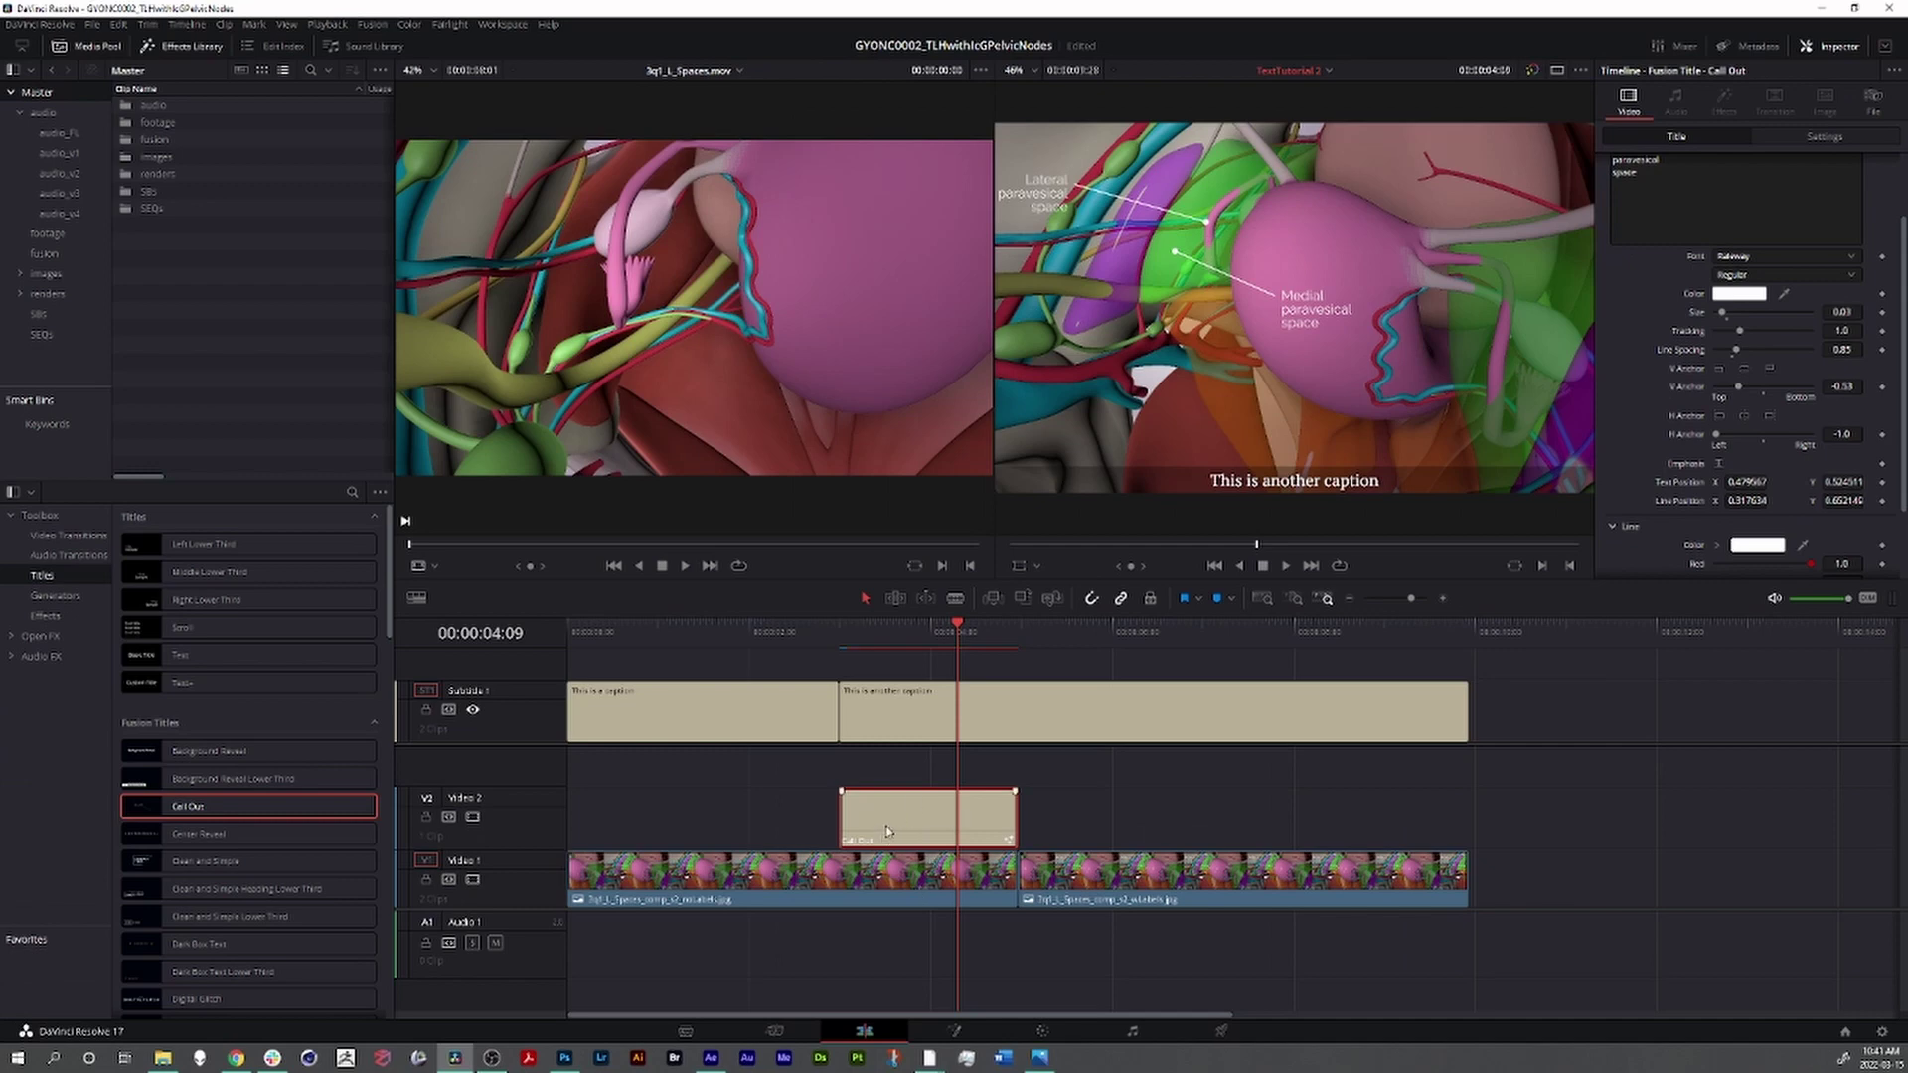
- Save, then combine the V2 Call Out title and V1 anatomy clip into a new Fusion clip
drag(888, 831, 892, 844)
key(ctrl+s)
click(892, 884)
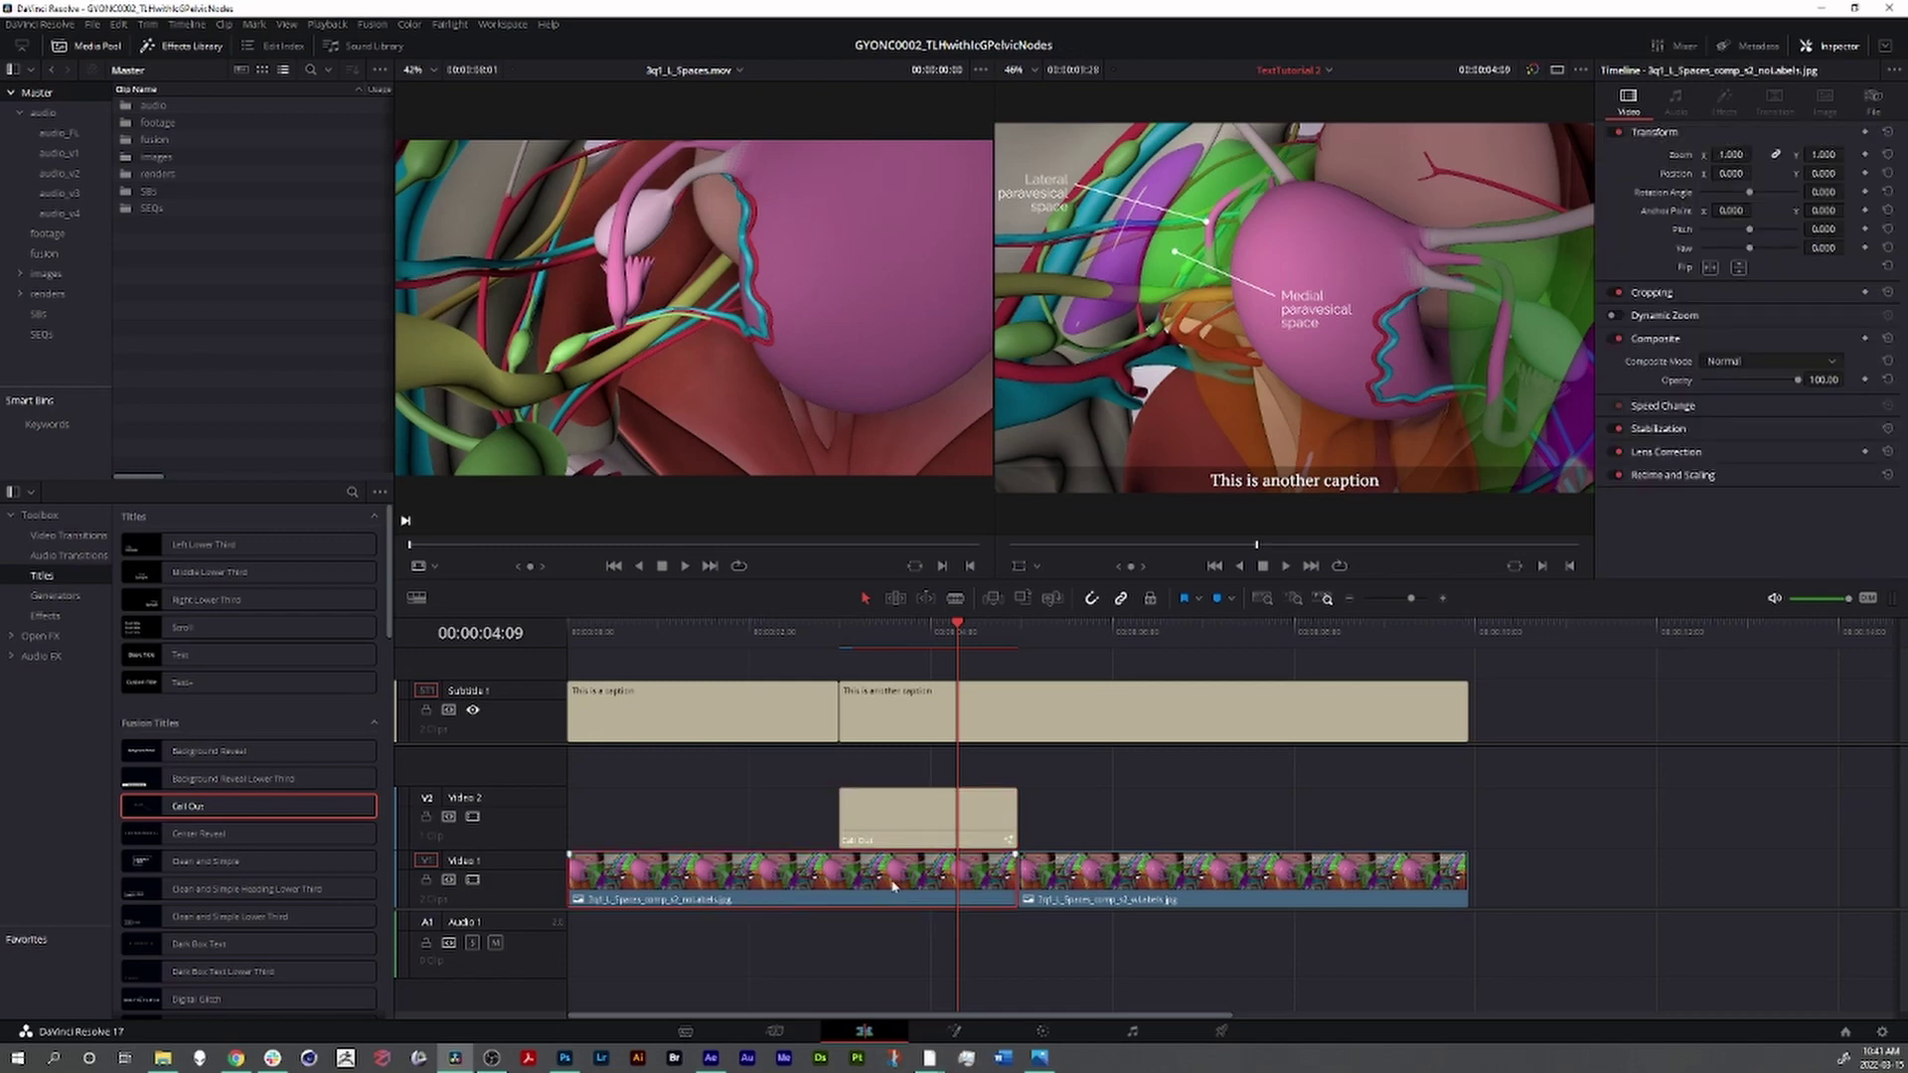
click(962, 801)
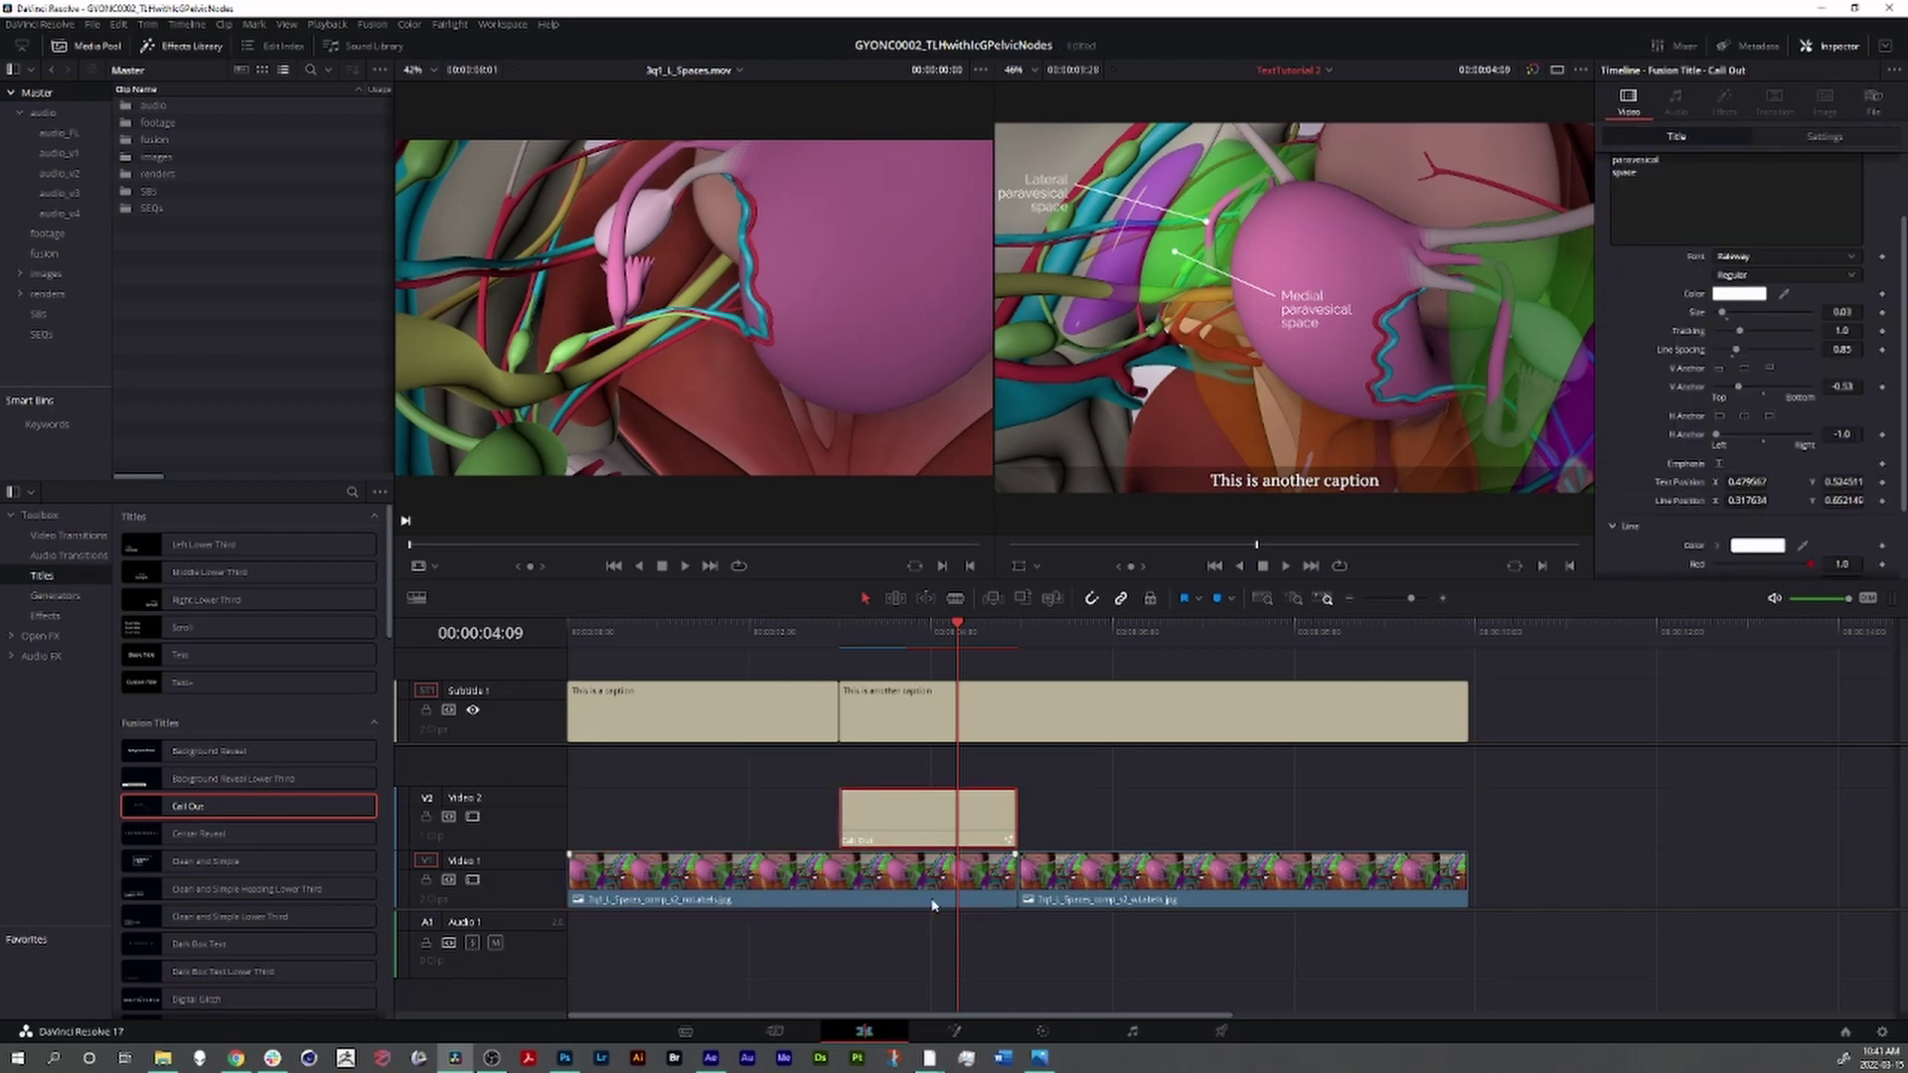
click(907, 955)
drag(834, 964, 974, 742)
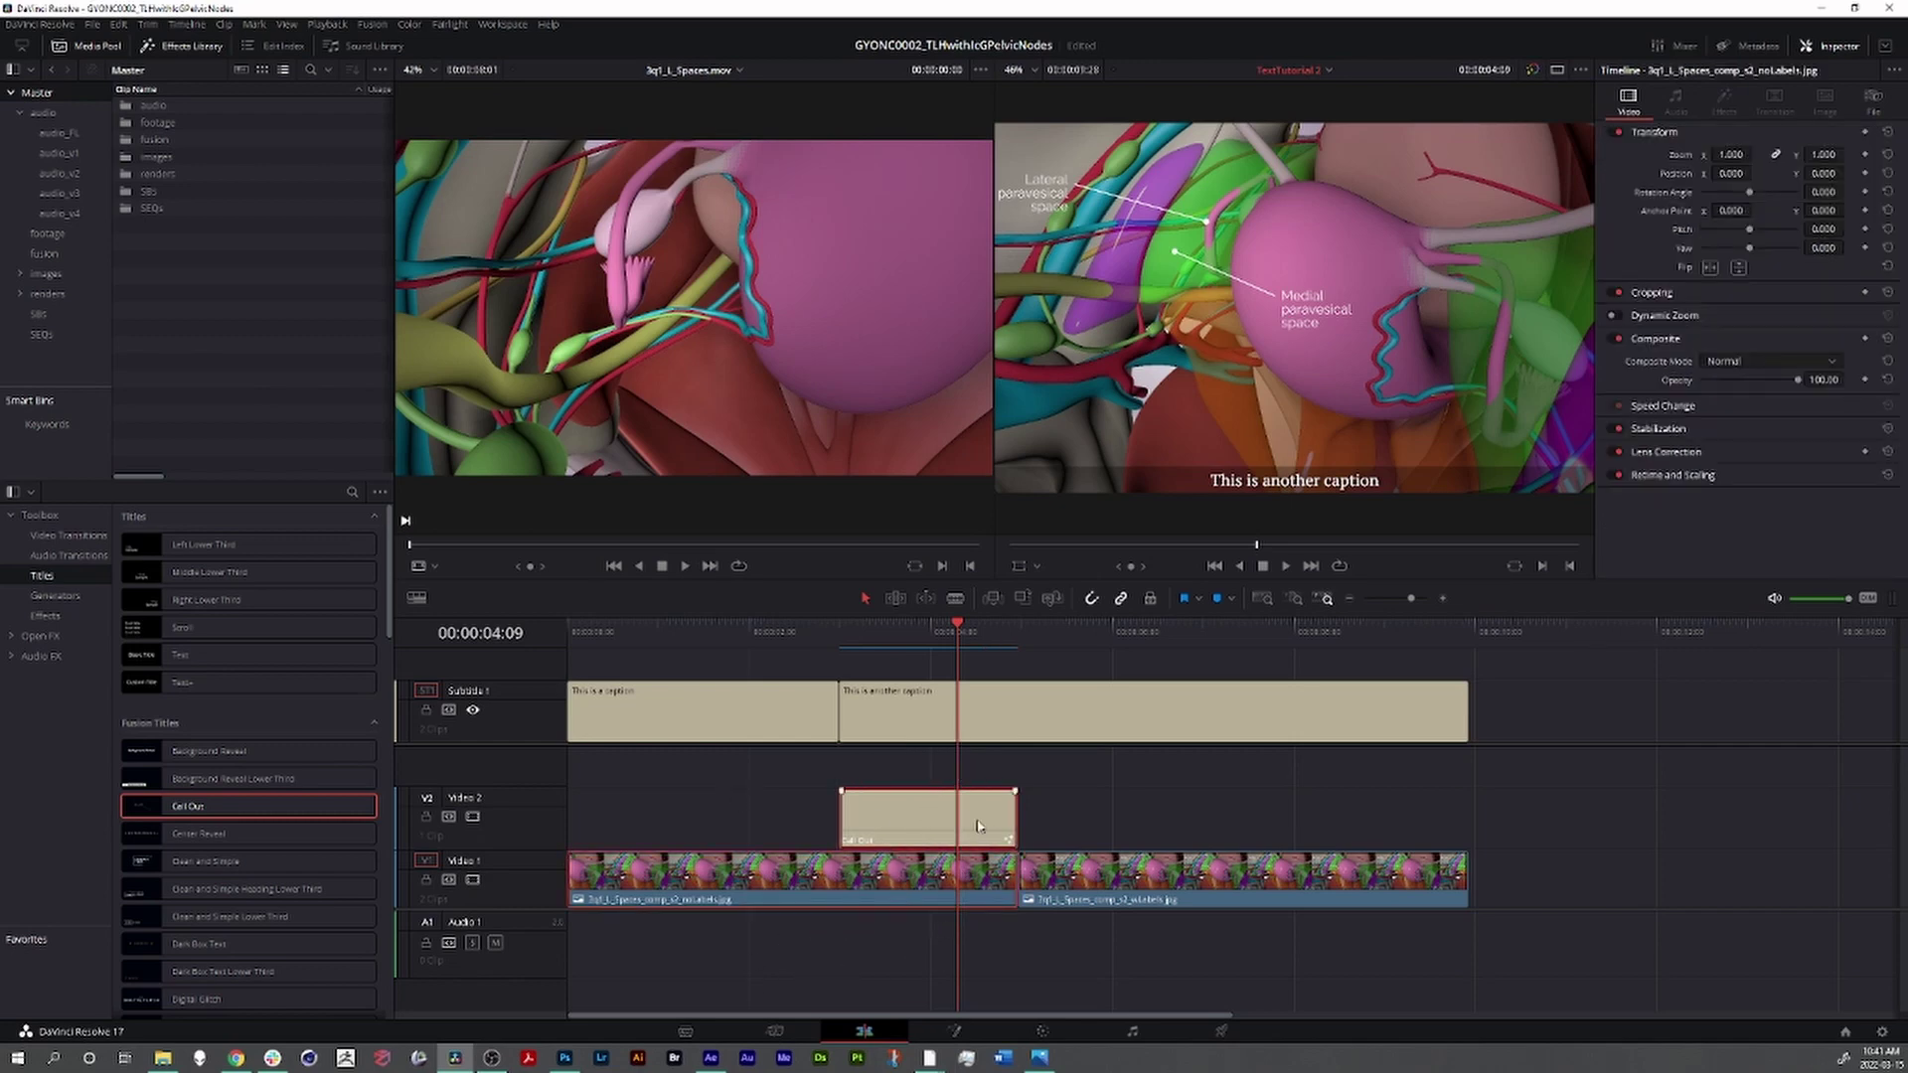
drag(858, 934, 950, 769)
right_click(900, 816)
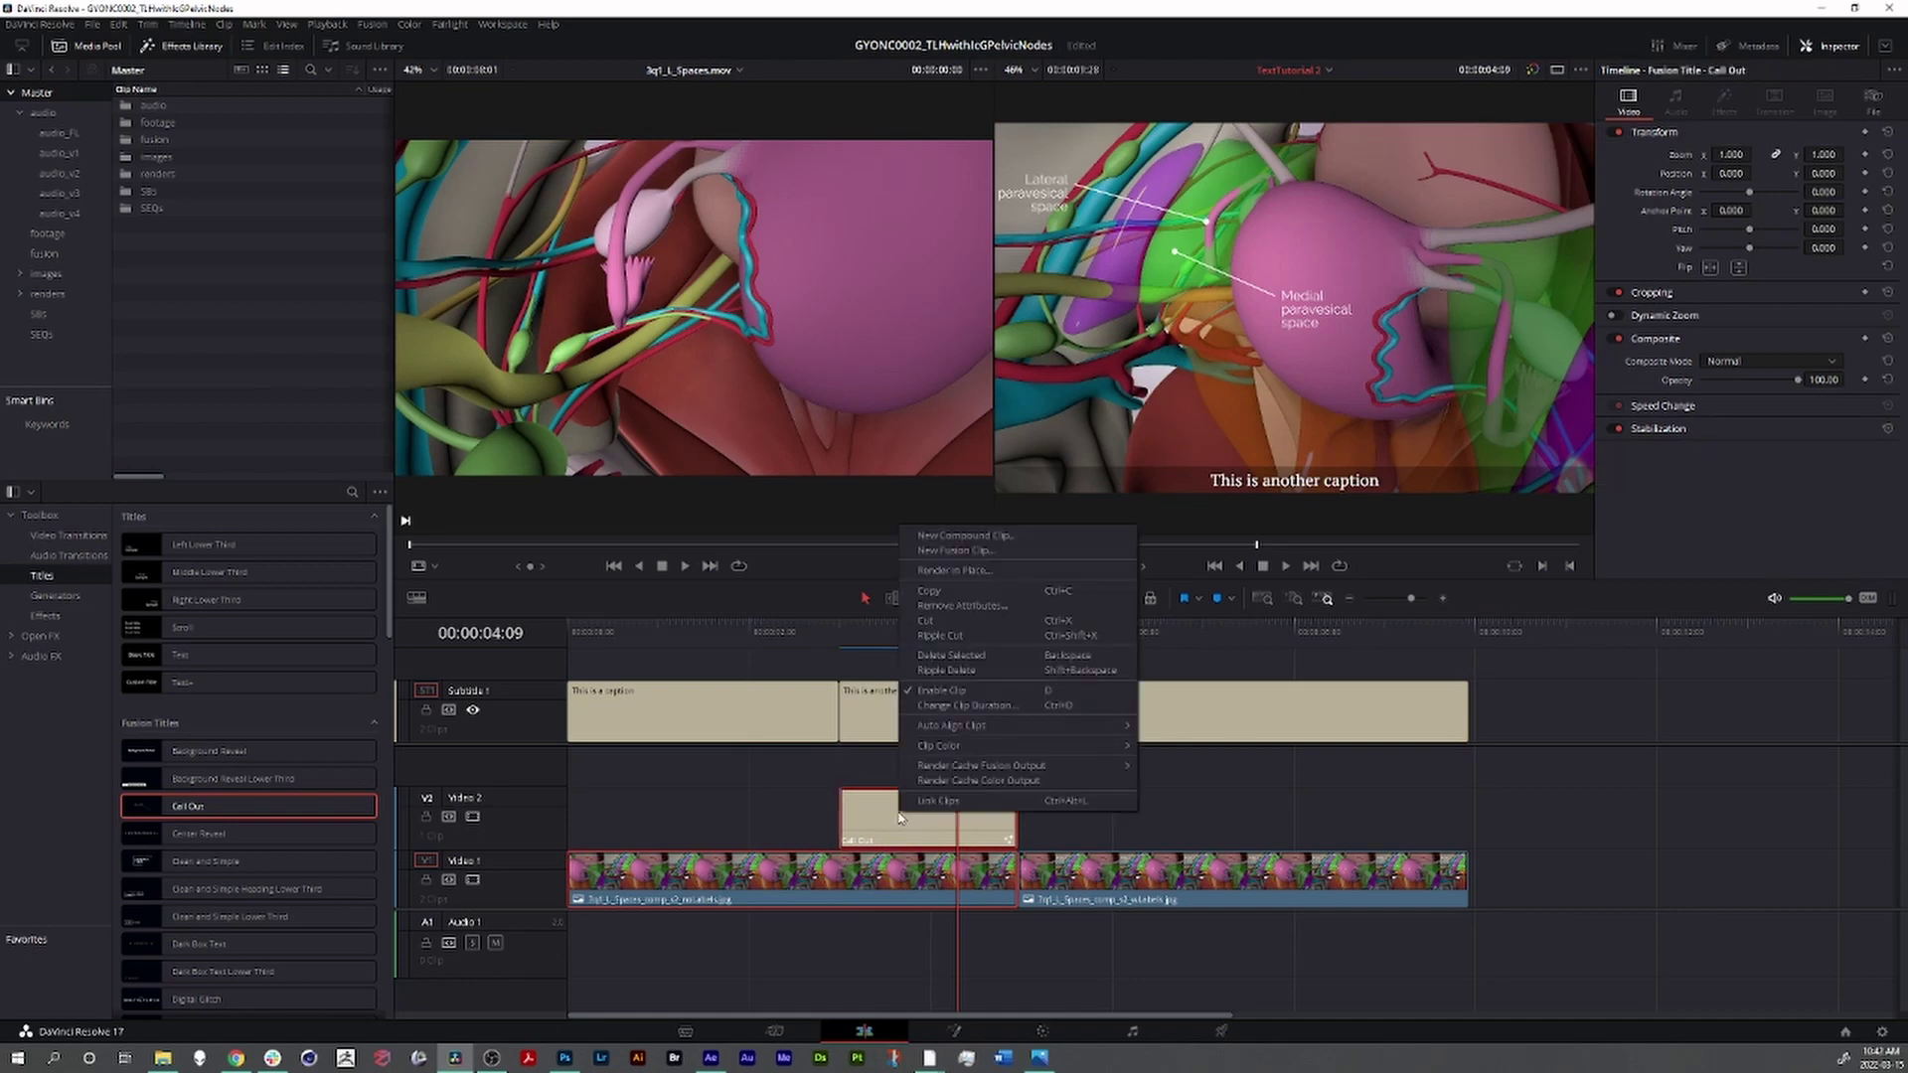
click(954, 551)
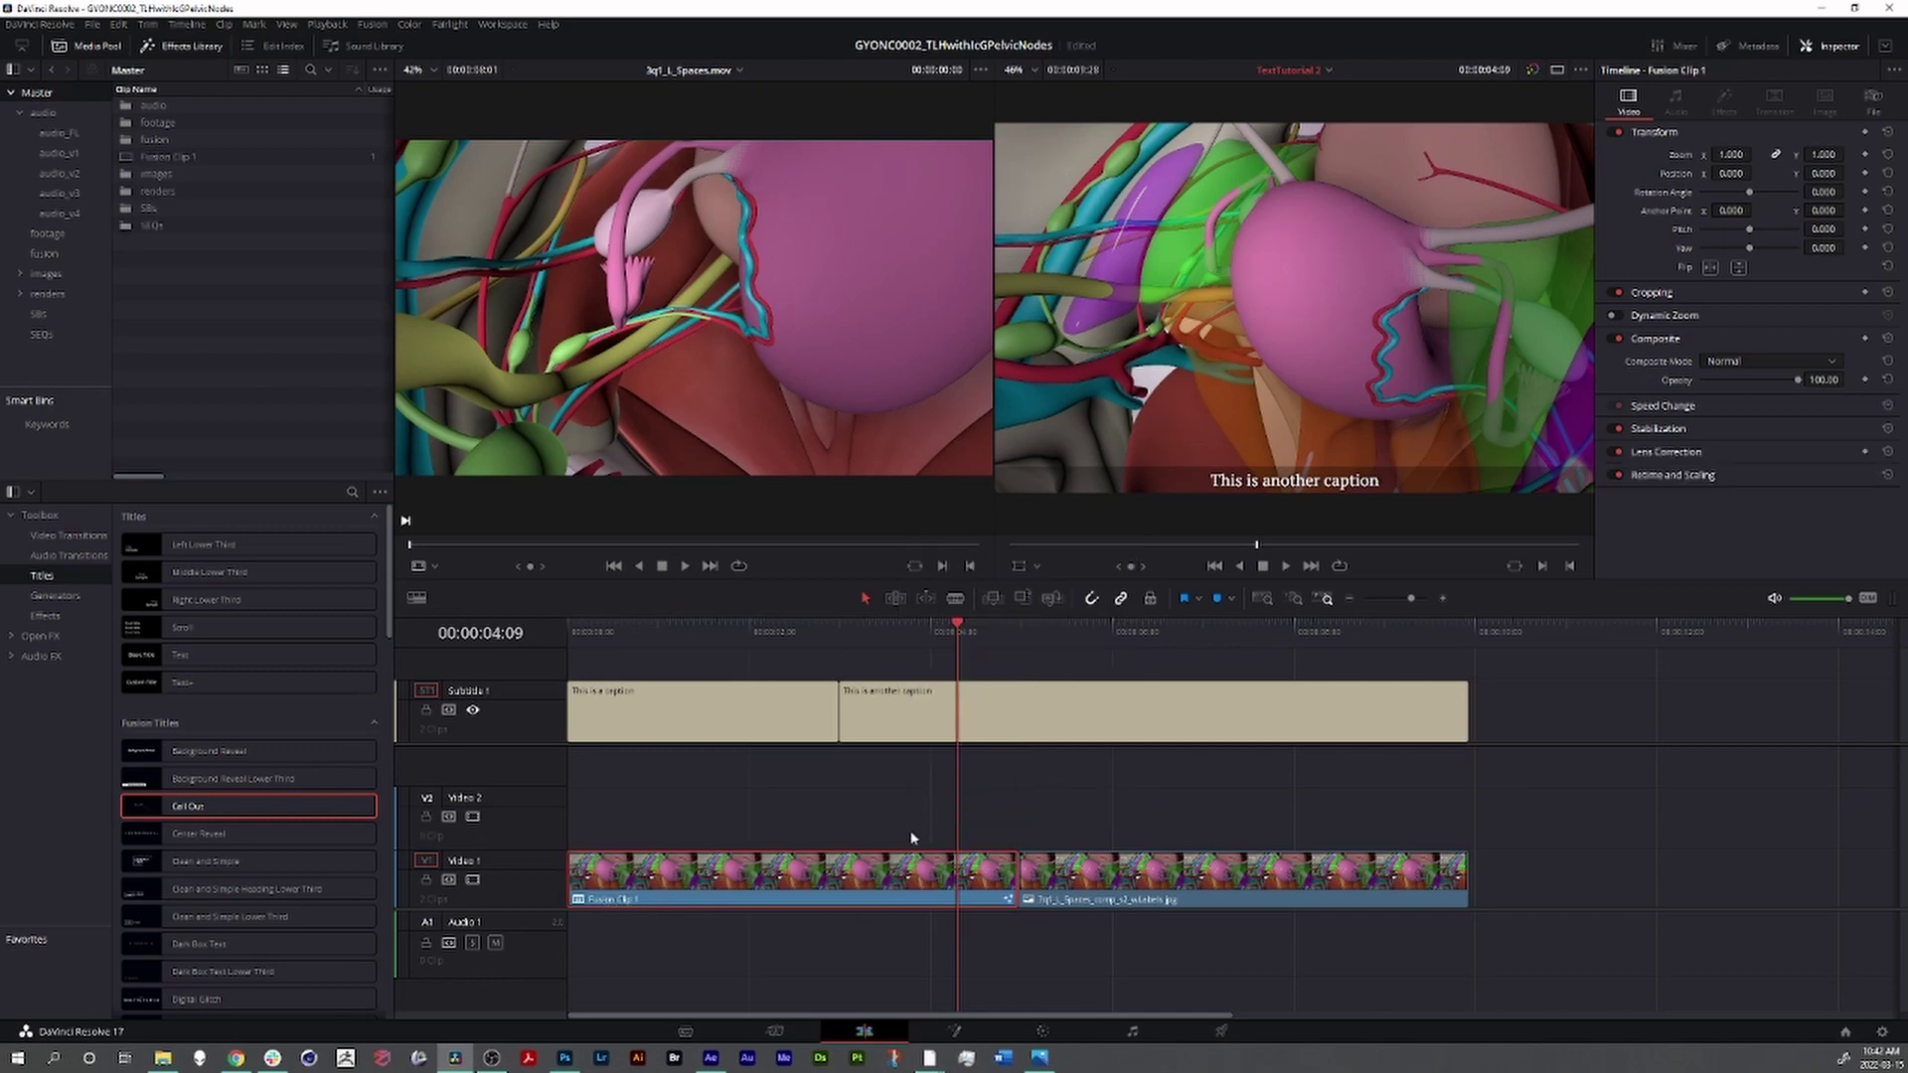
- Open Fusion Clip 1 on the Fusion page and tidy the MediaIn1 and MediaIn2 nodes
mouse_move(790, 879)
double_click(128, 159)
key(shift+5)
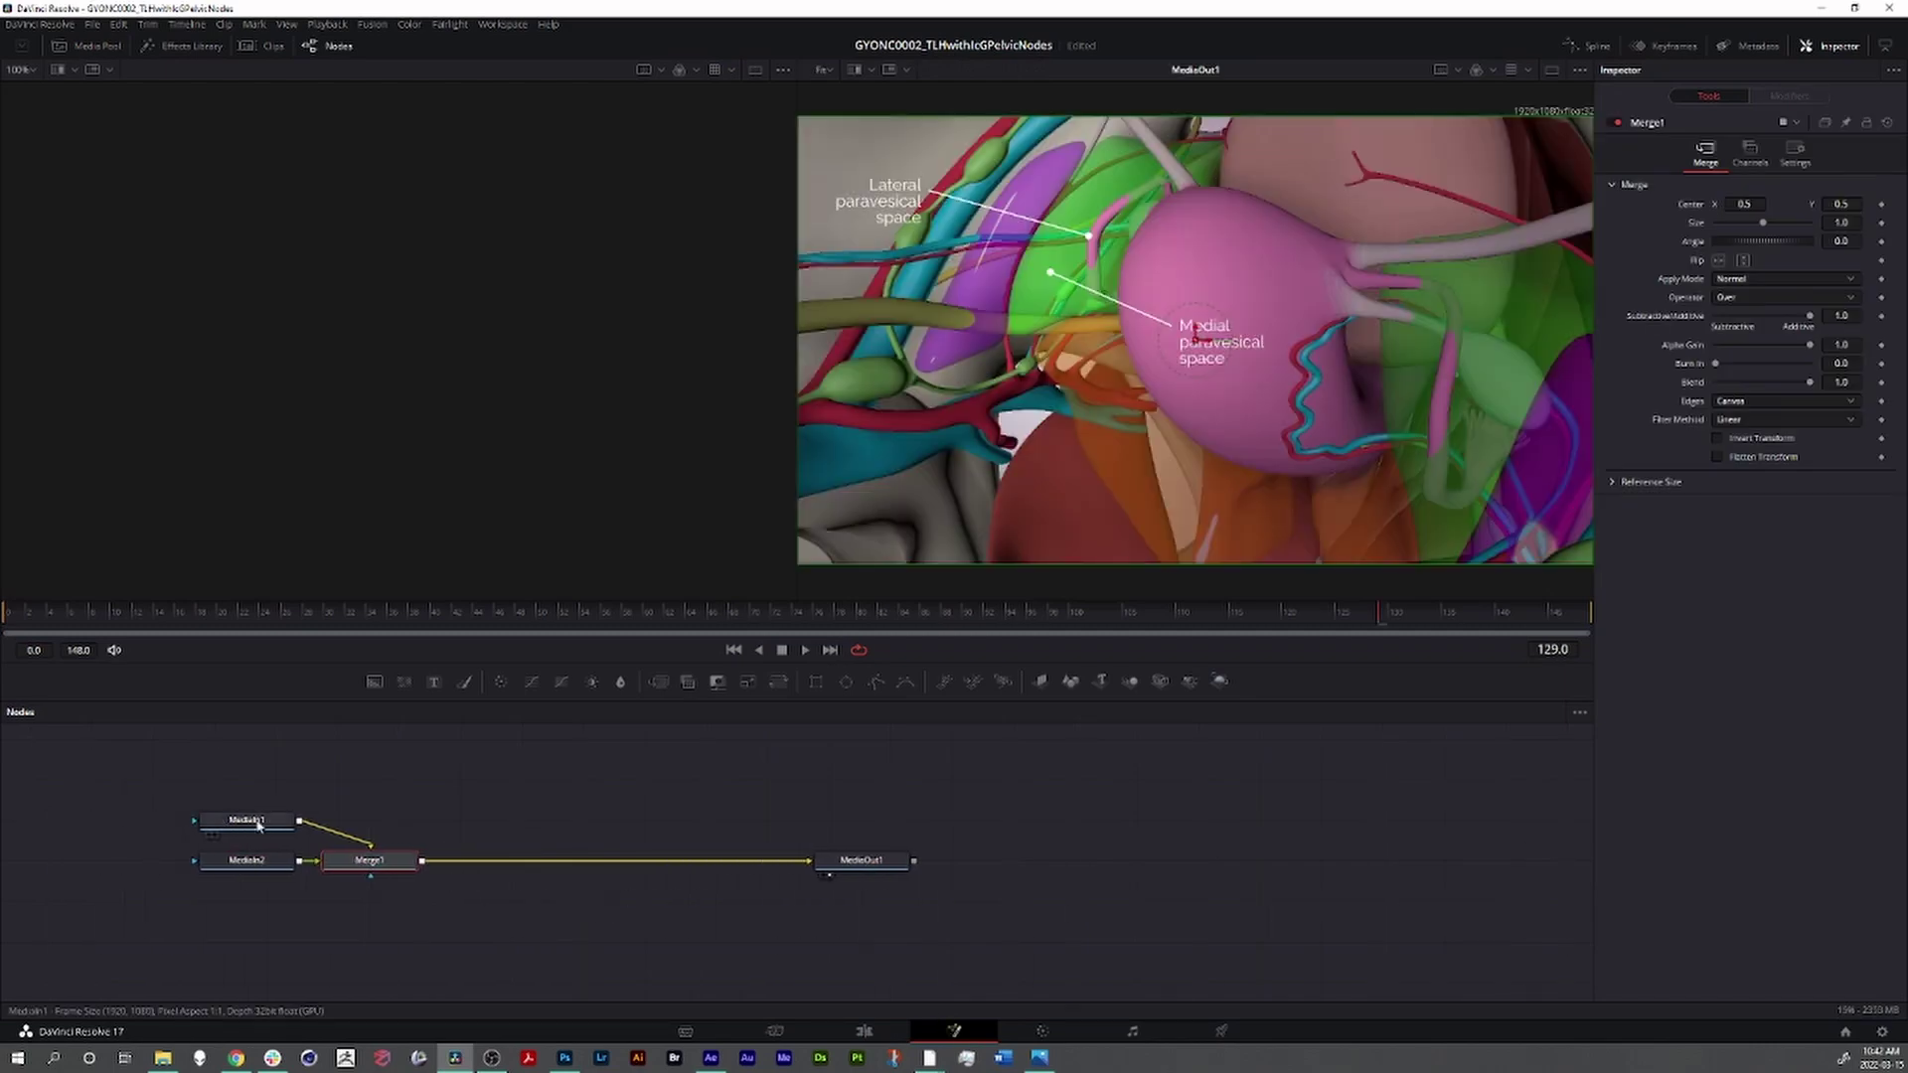
click(258, 824)
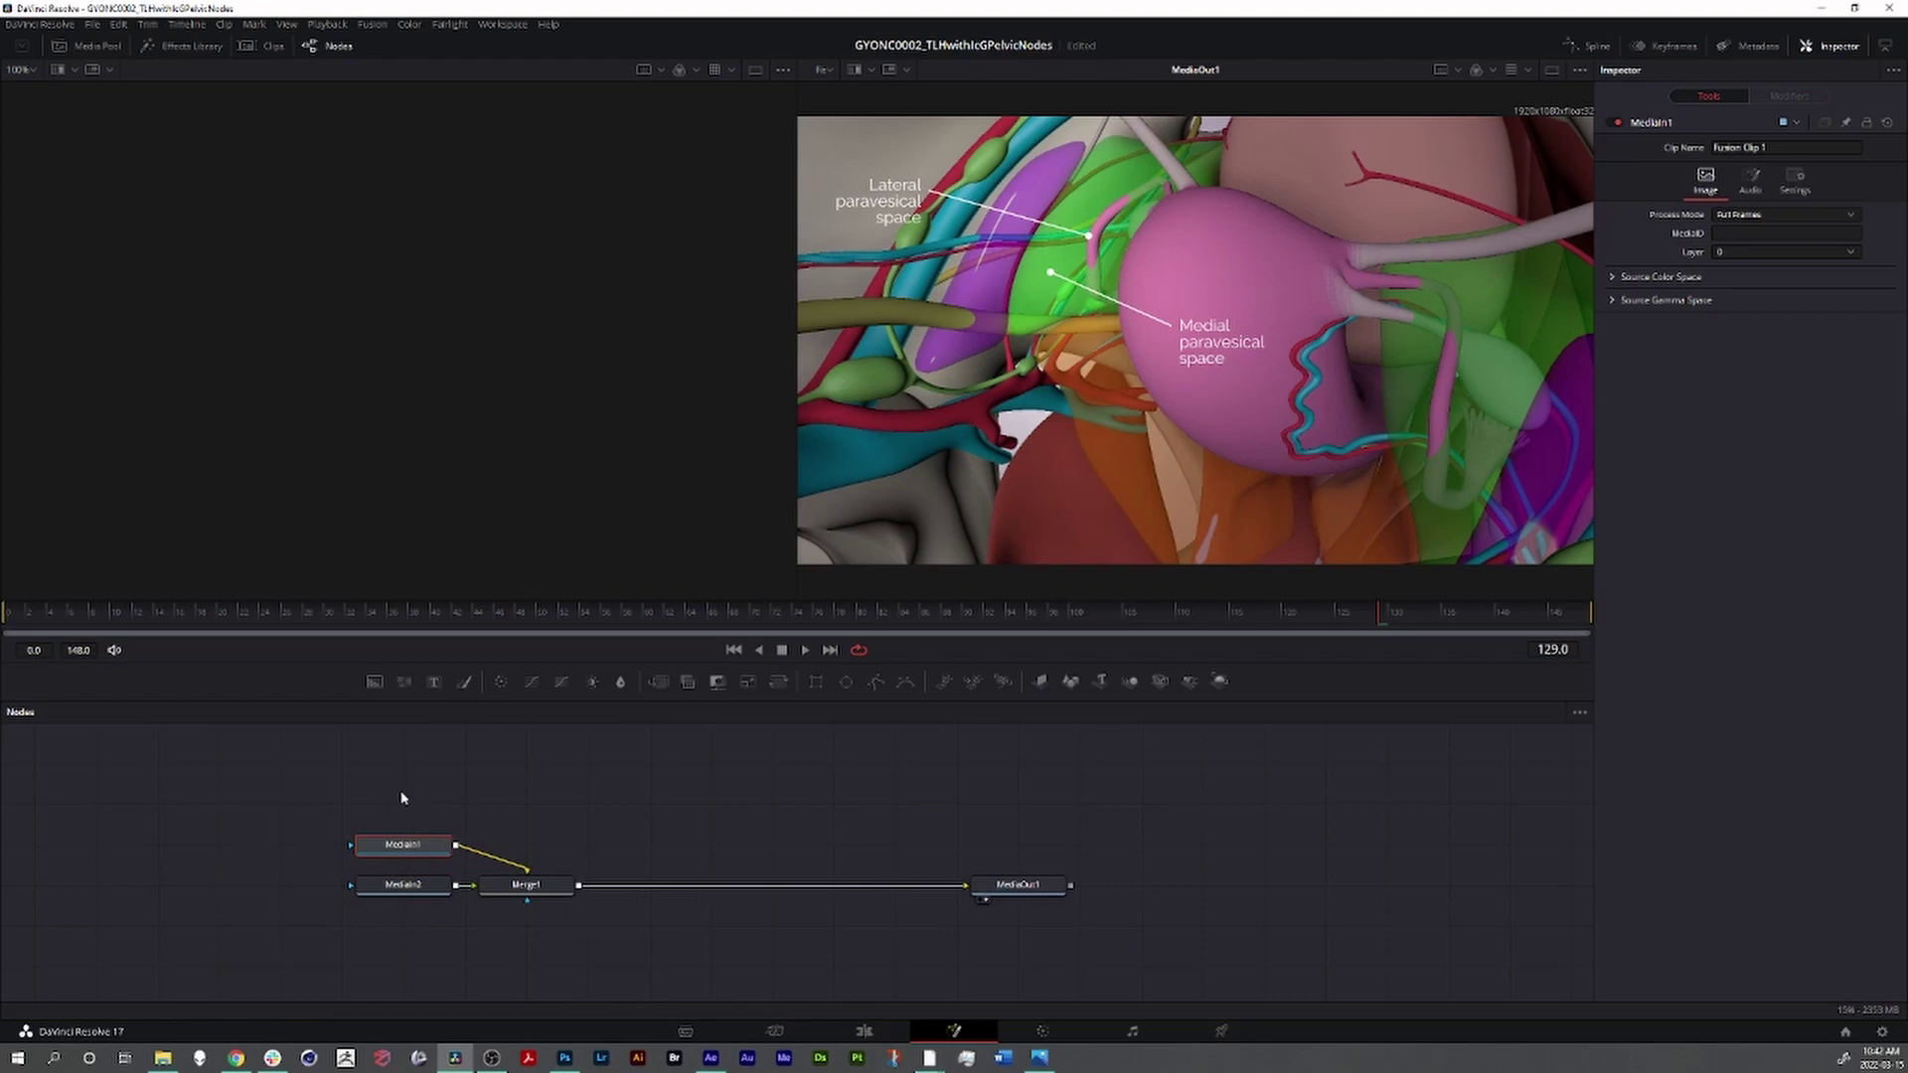
drag(413, 847, 411, 813)
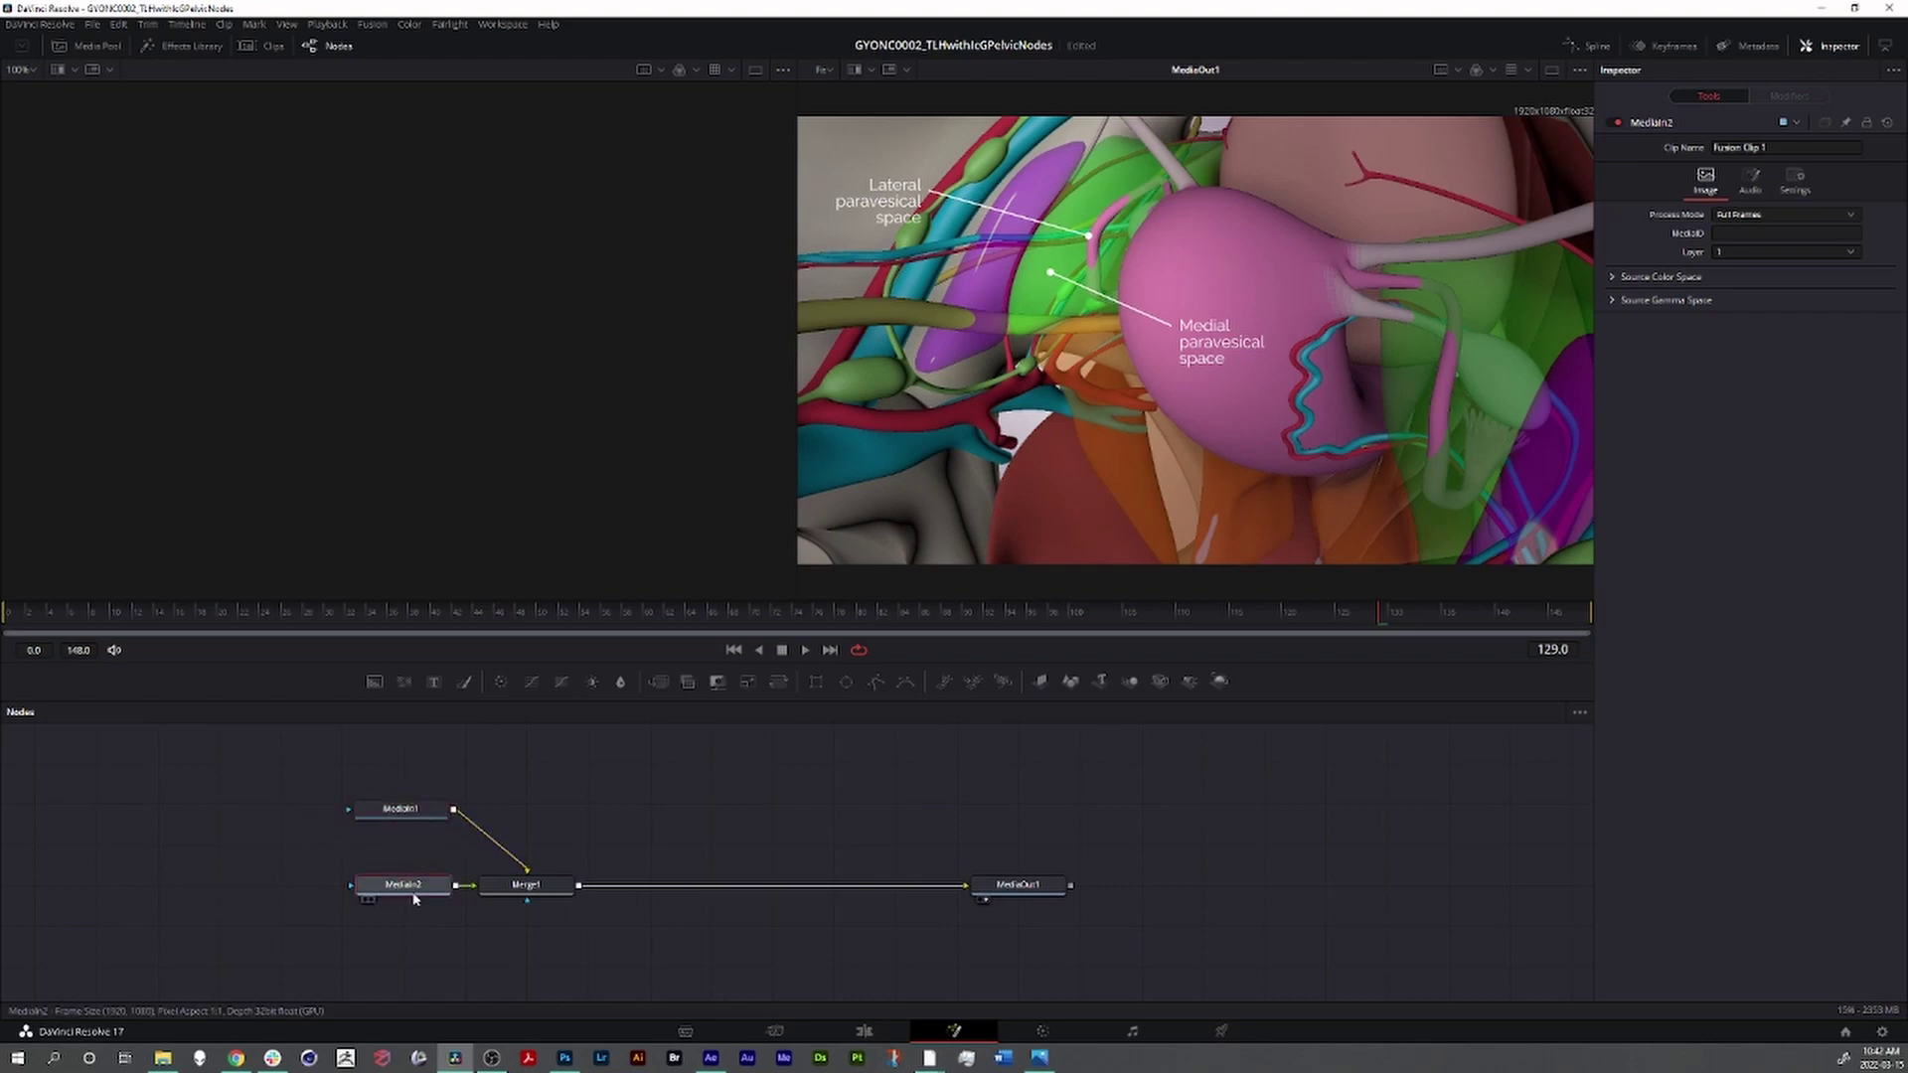
mouse_move(418, 890)
mouse_down()
mouse_move(326, 881)
mouse_move(411, 889)
mouse_up()
drag(402, 811, 422, 804)
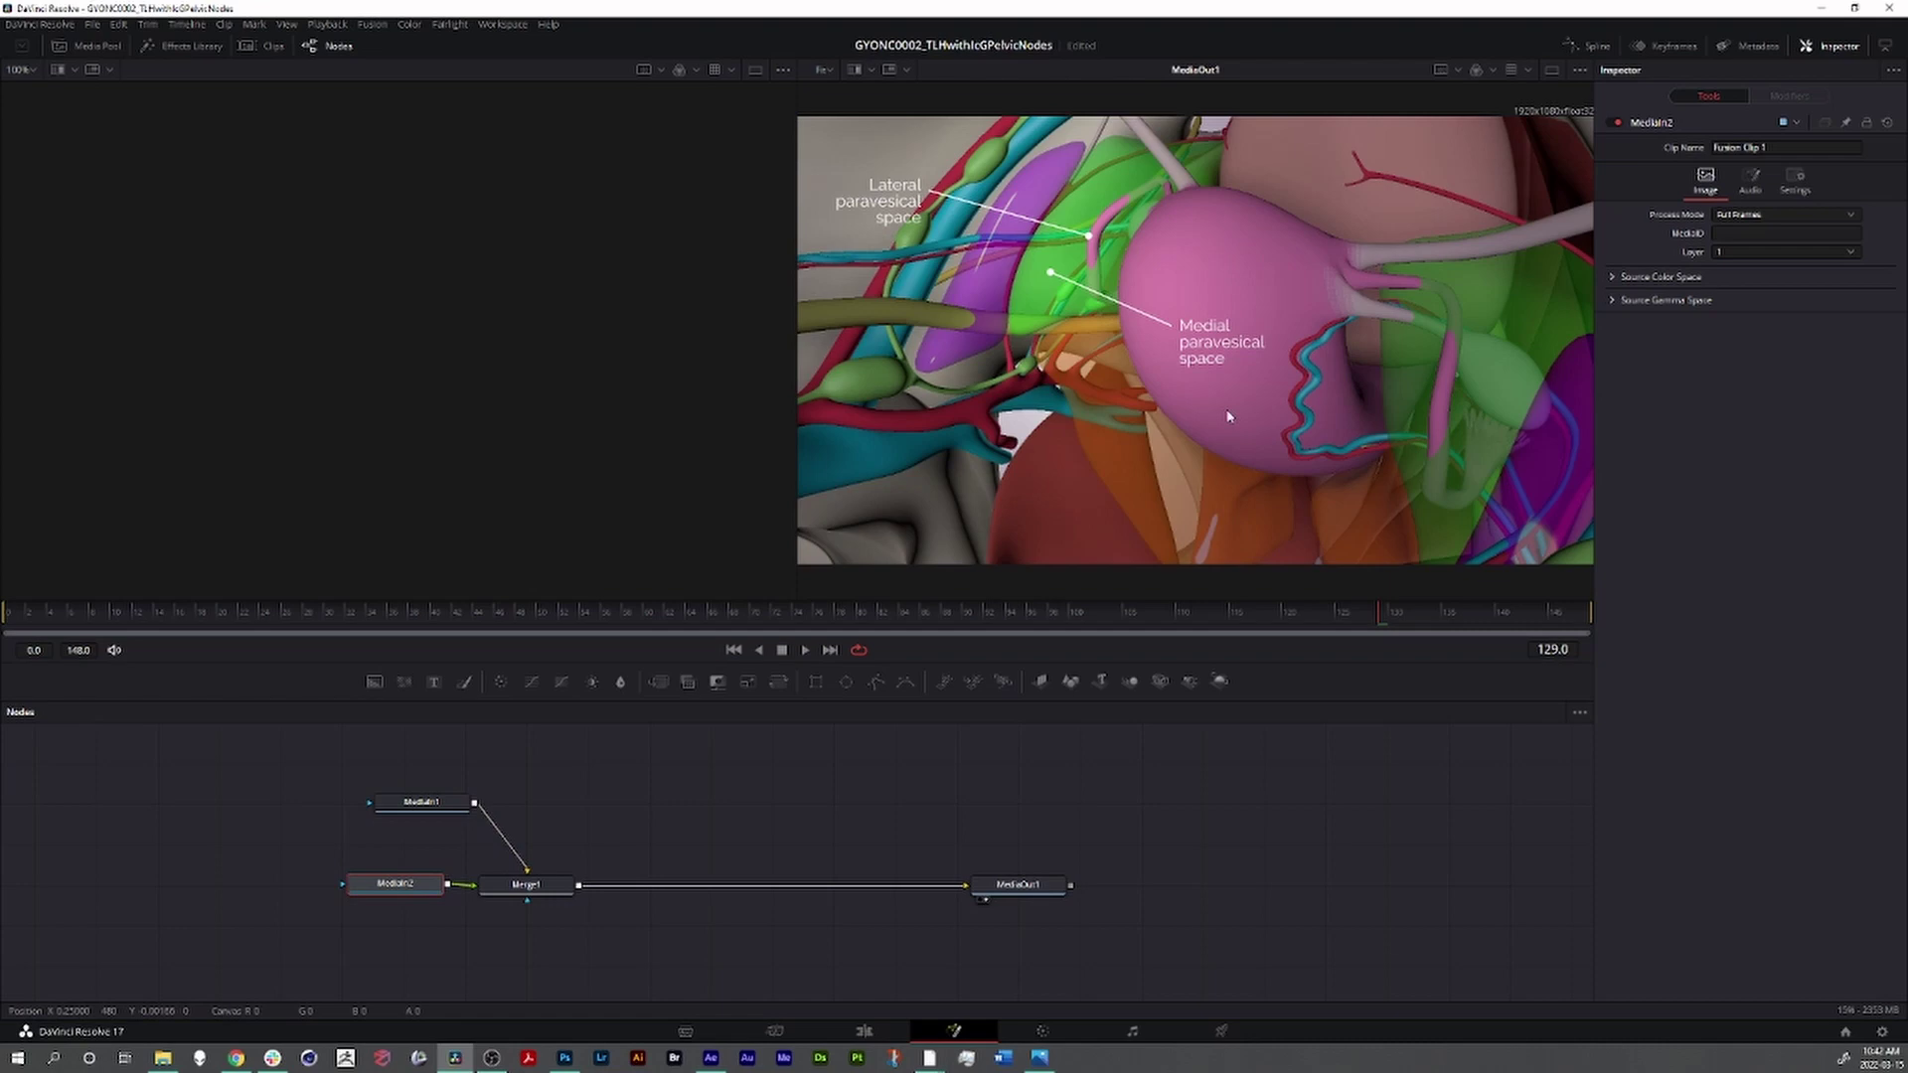
click(442, 807)
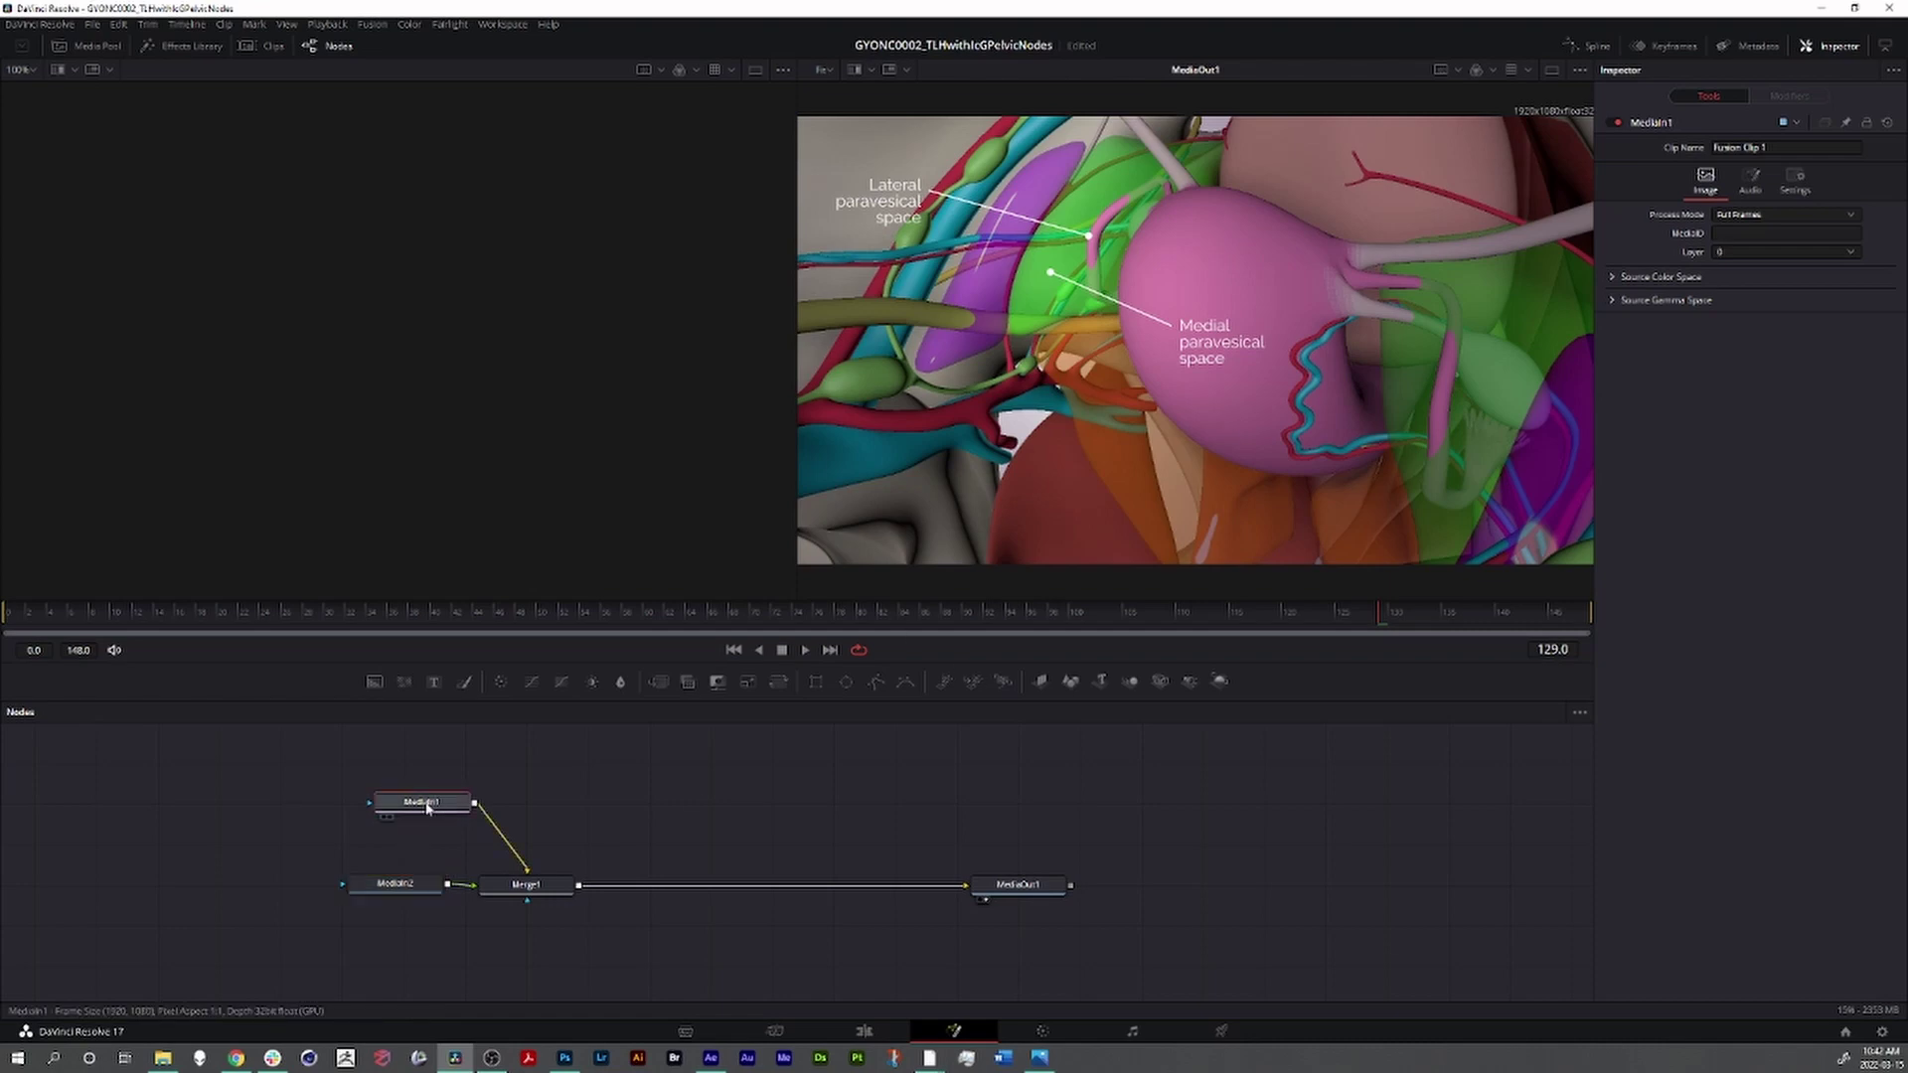
drag(428, 808, 418, 807)
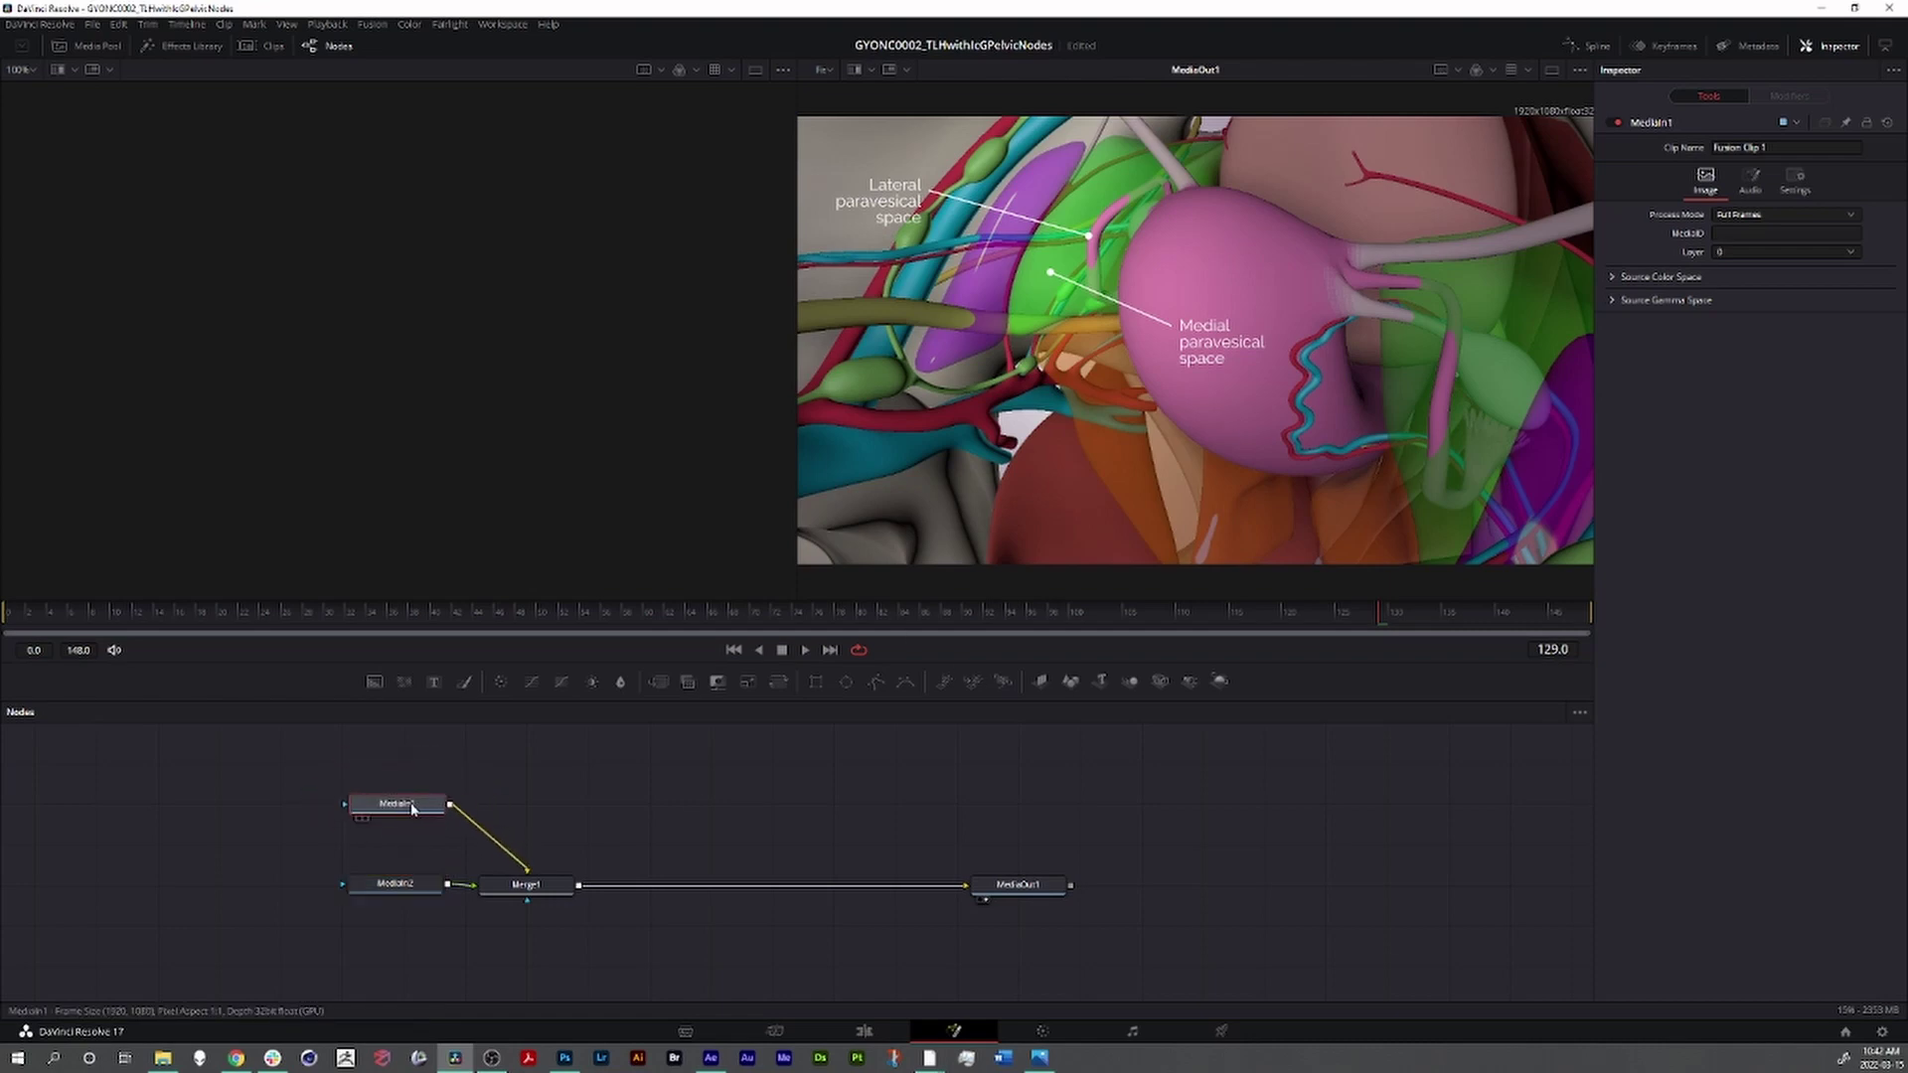
- Inspect the MediaIn inputs' settings, then view MediaIn2's labels alone in the left viewer
click(396, 886)
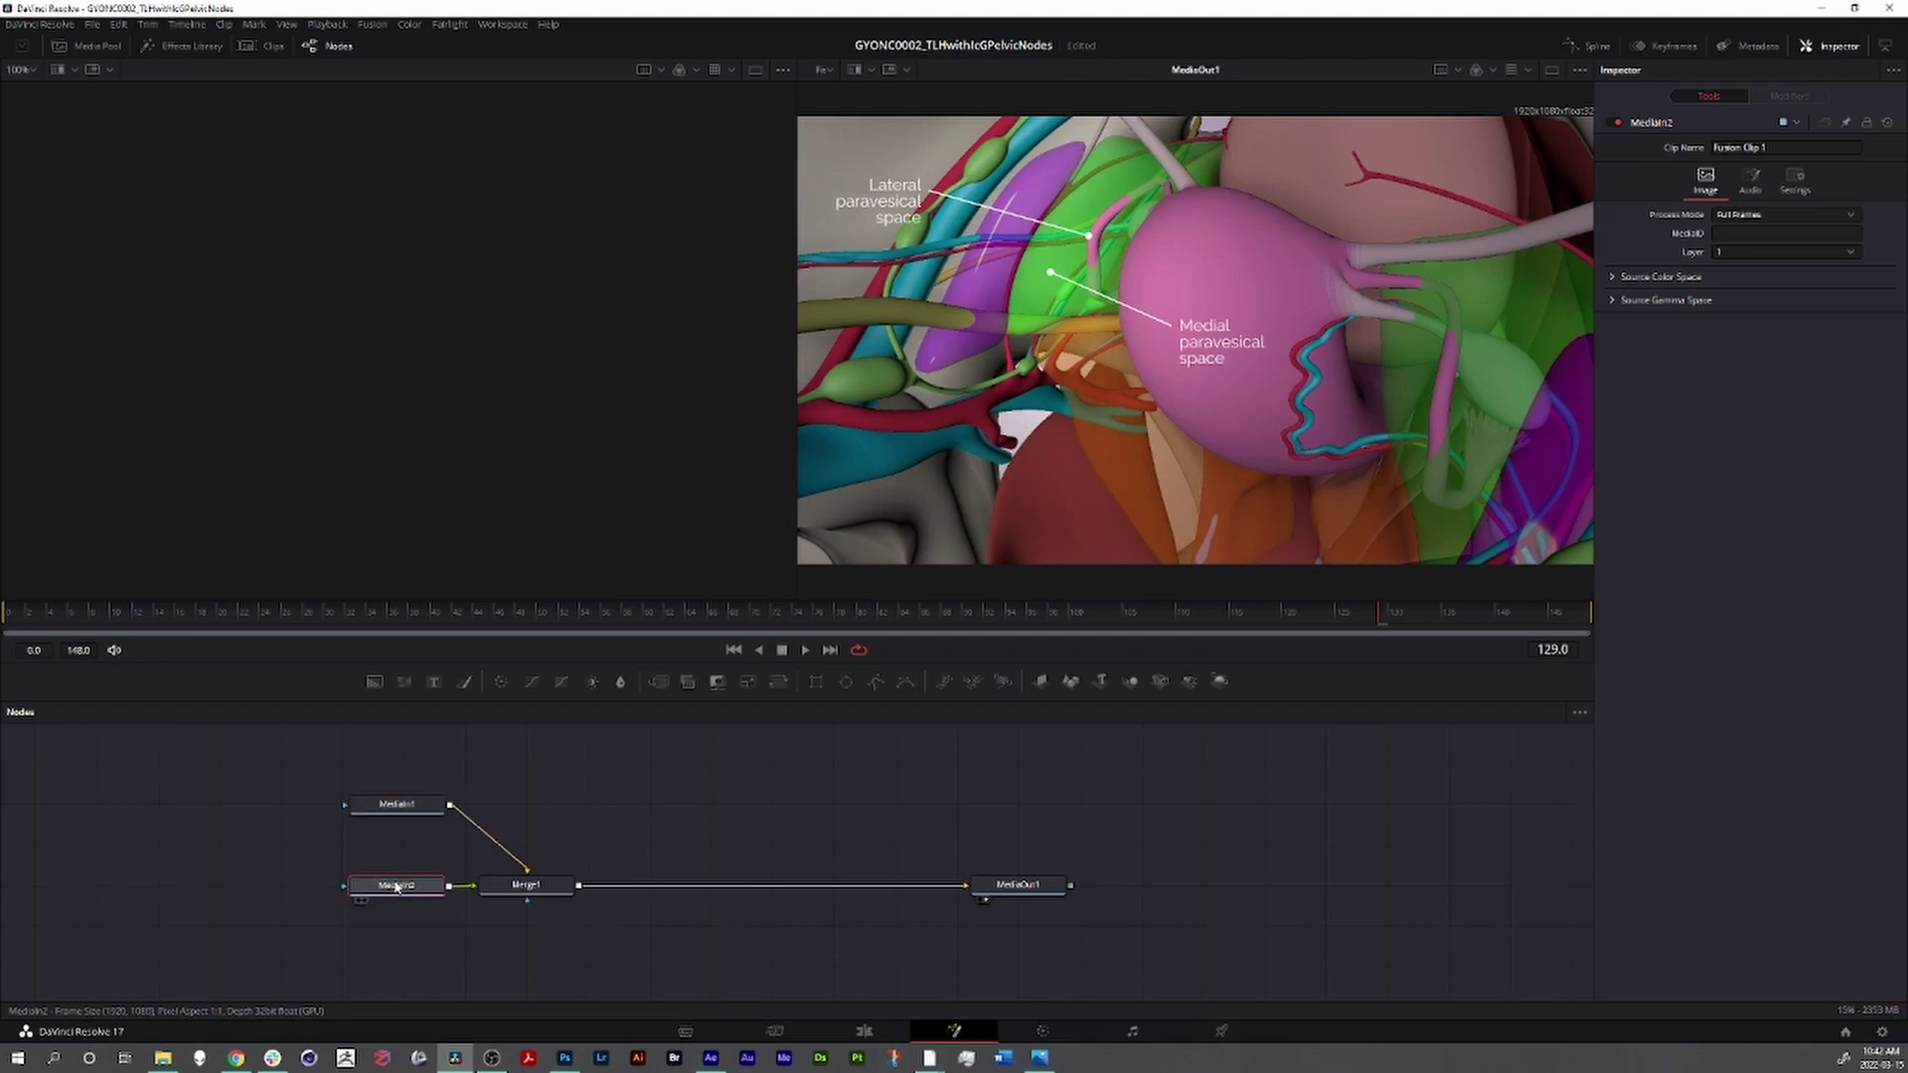
click(397, 806)
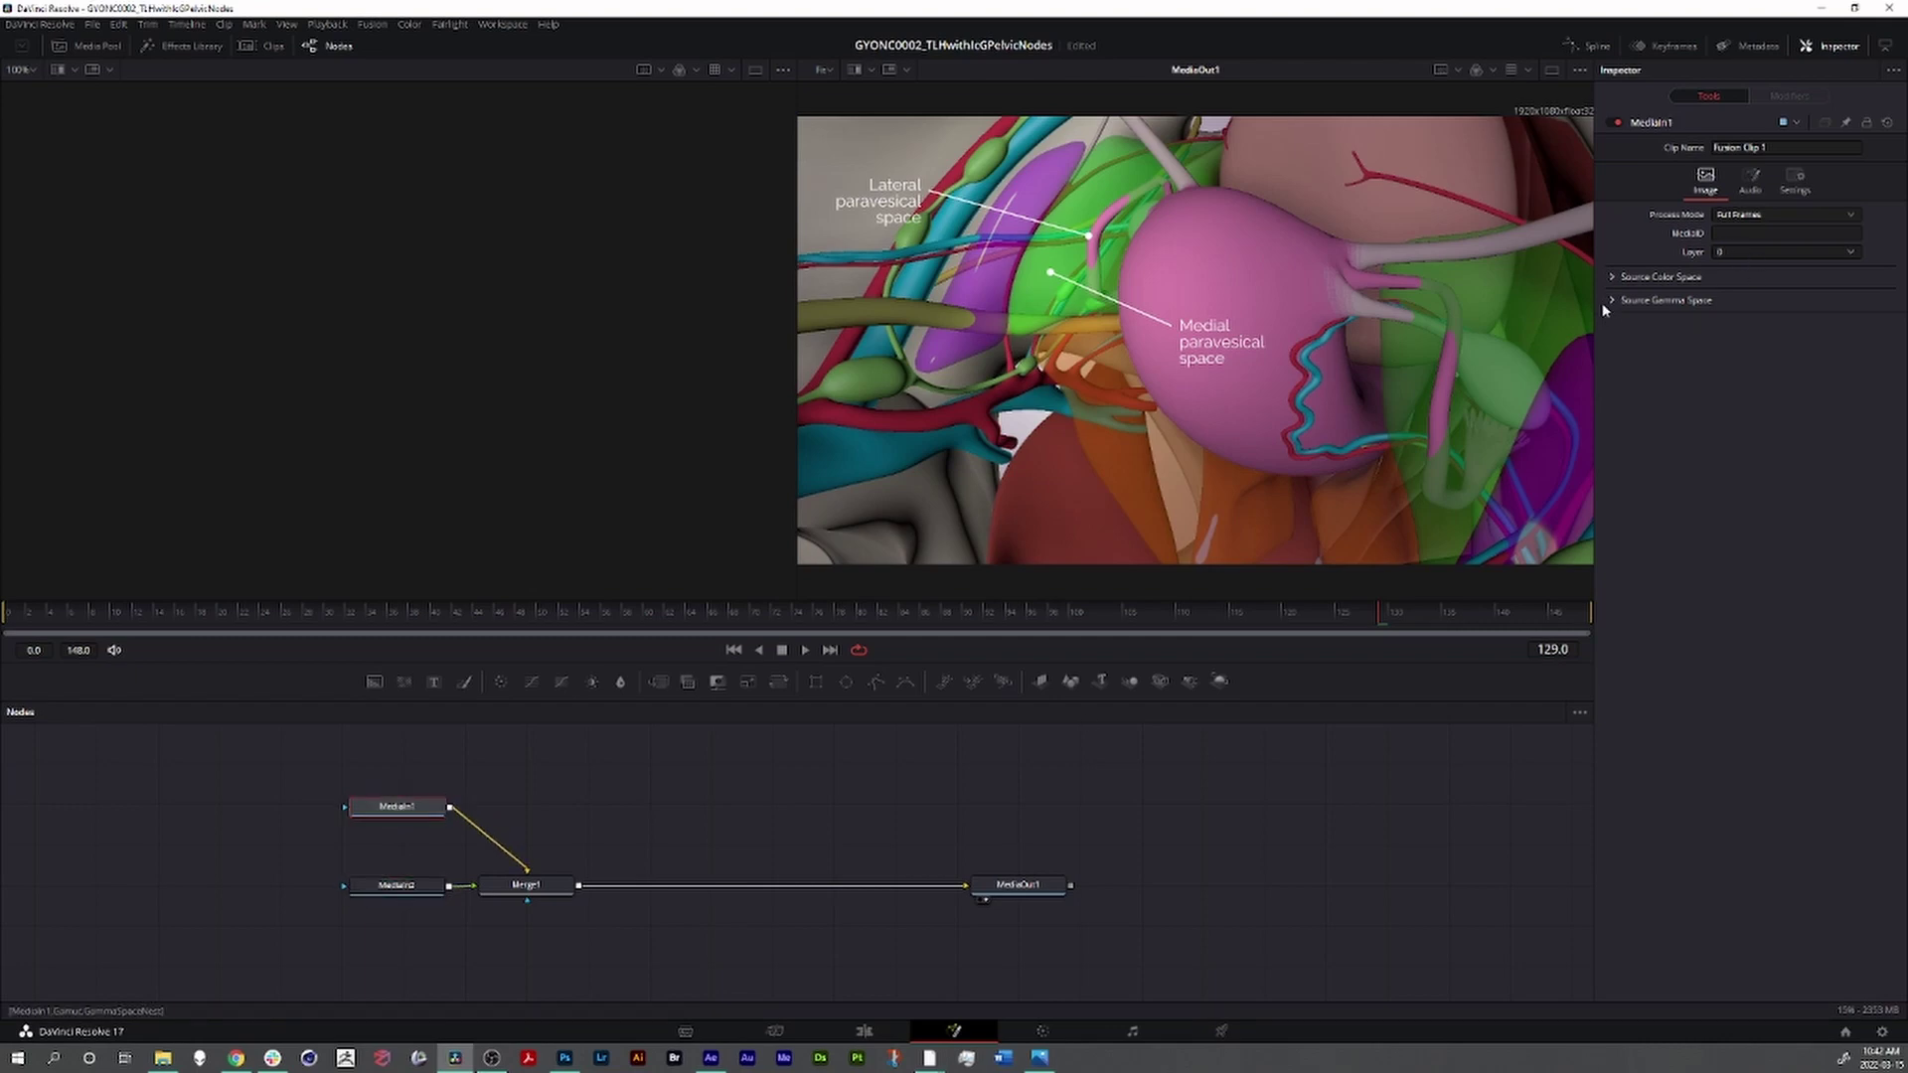
click(1612, 300)
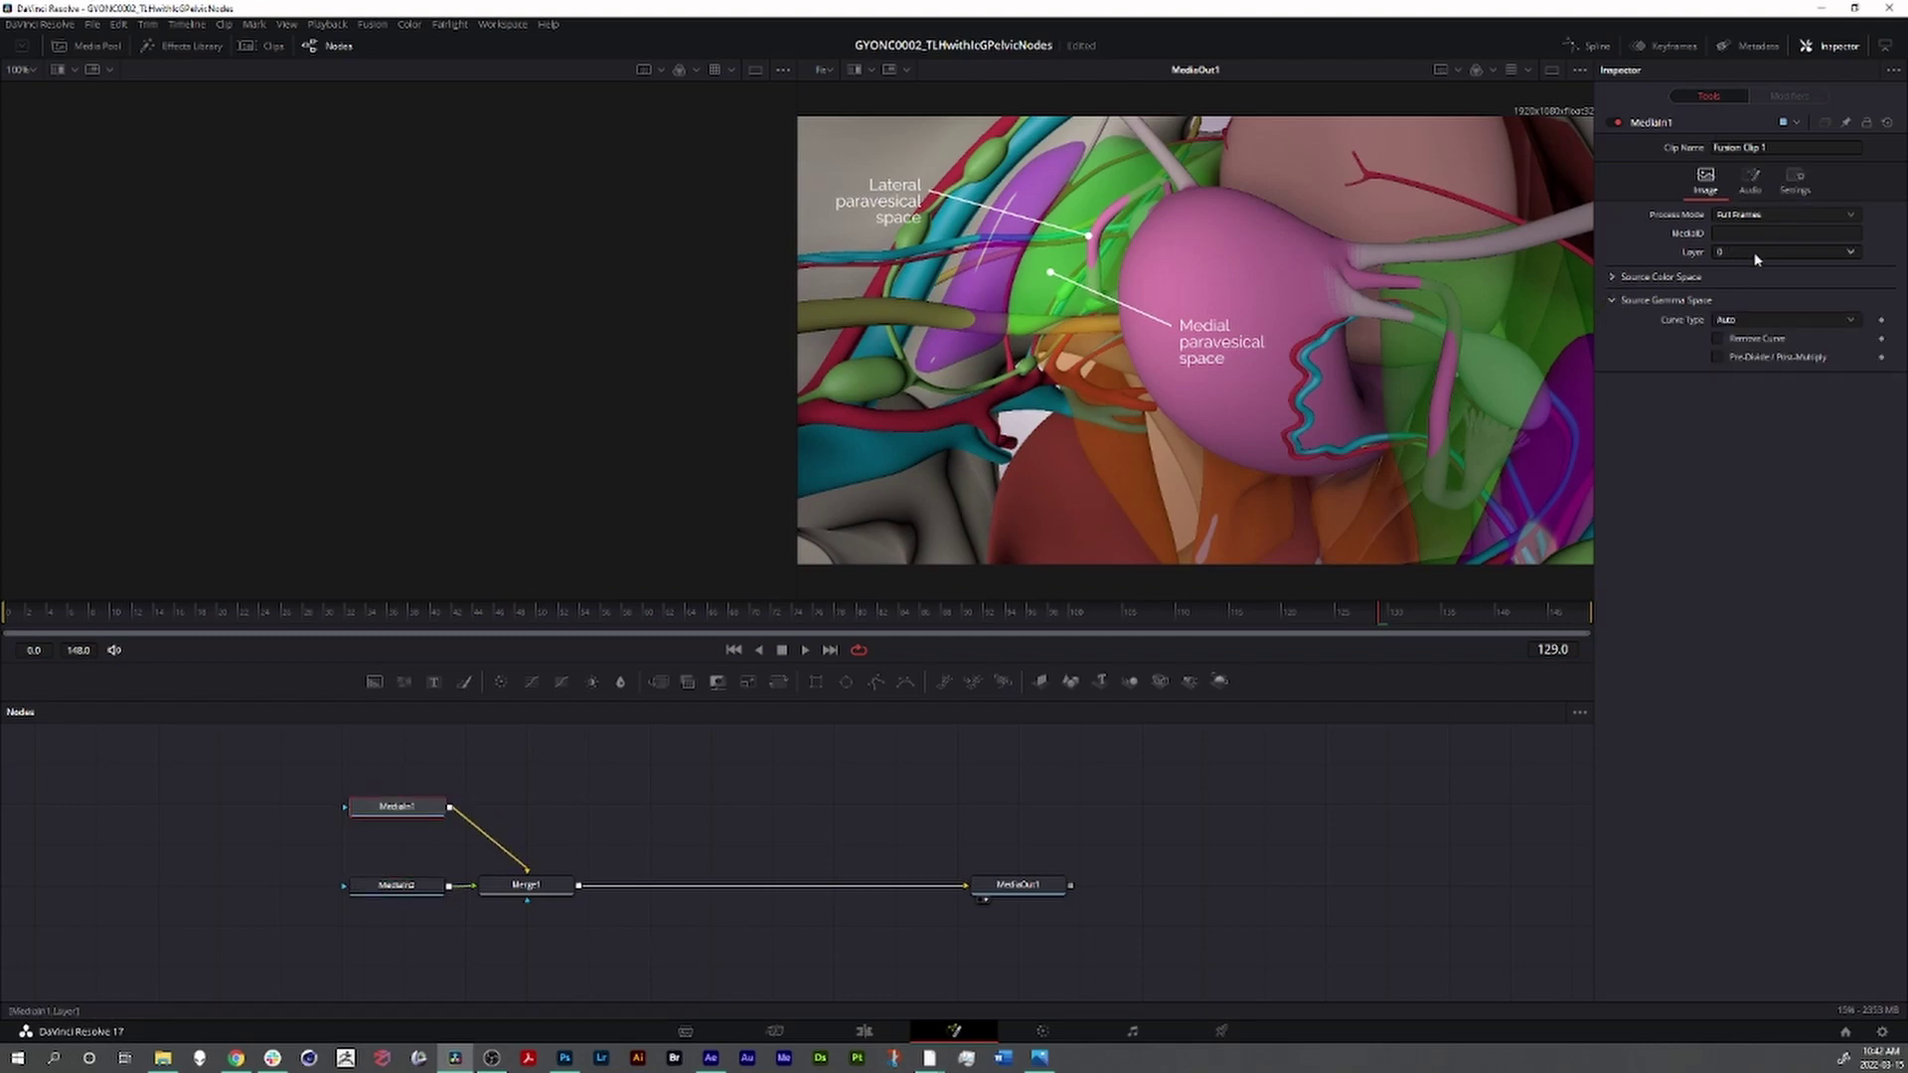
click(1751, 179)
click(1752, 179)
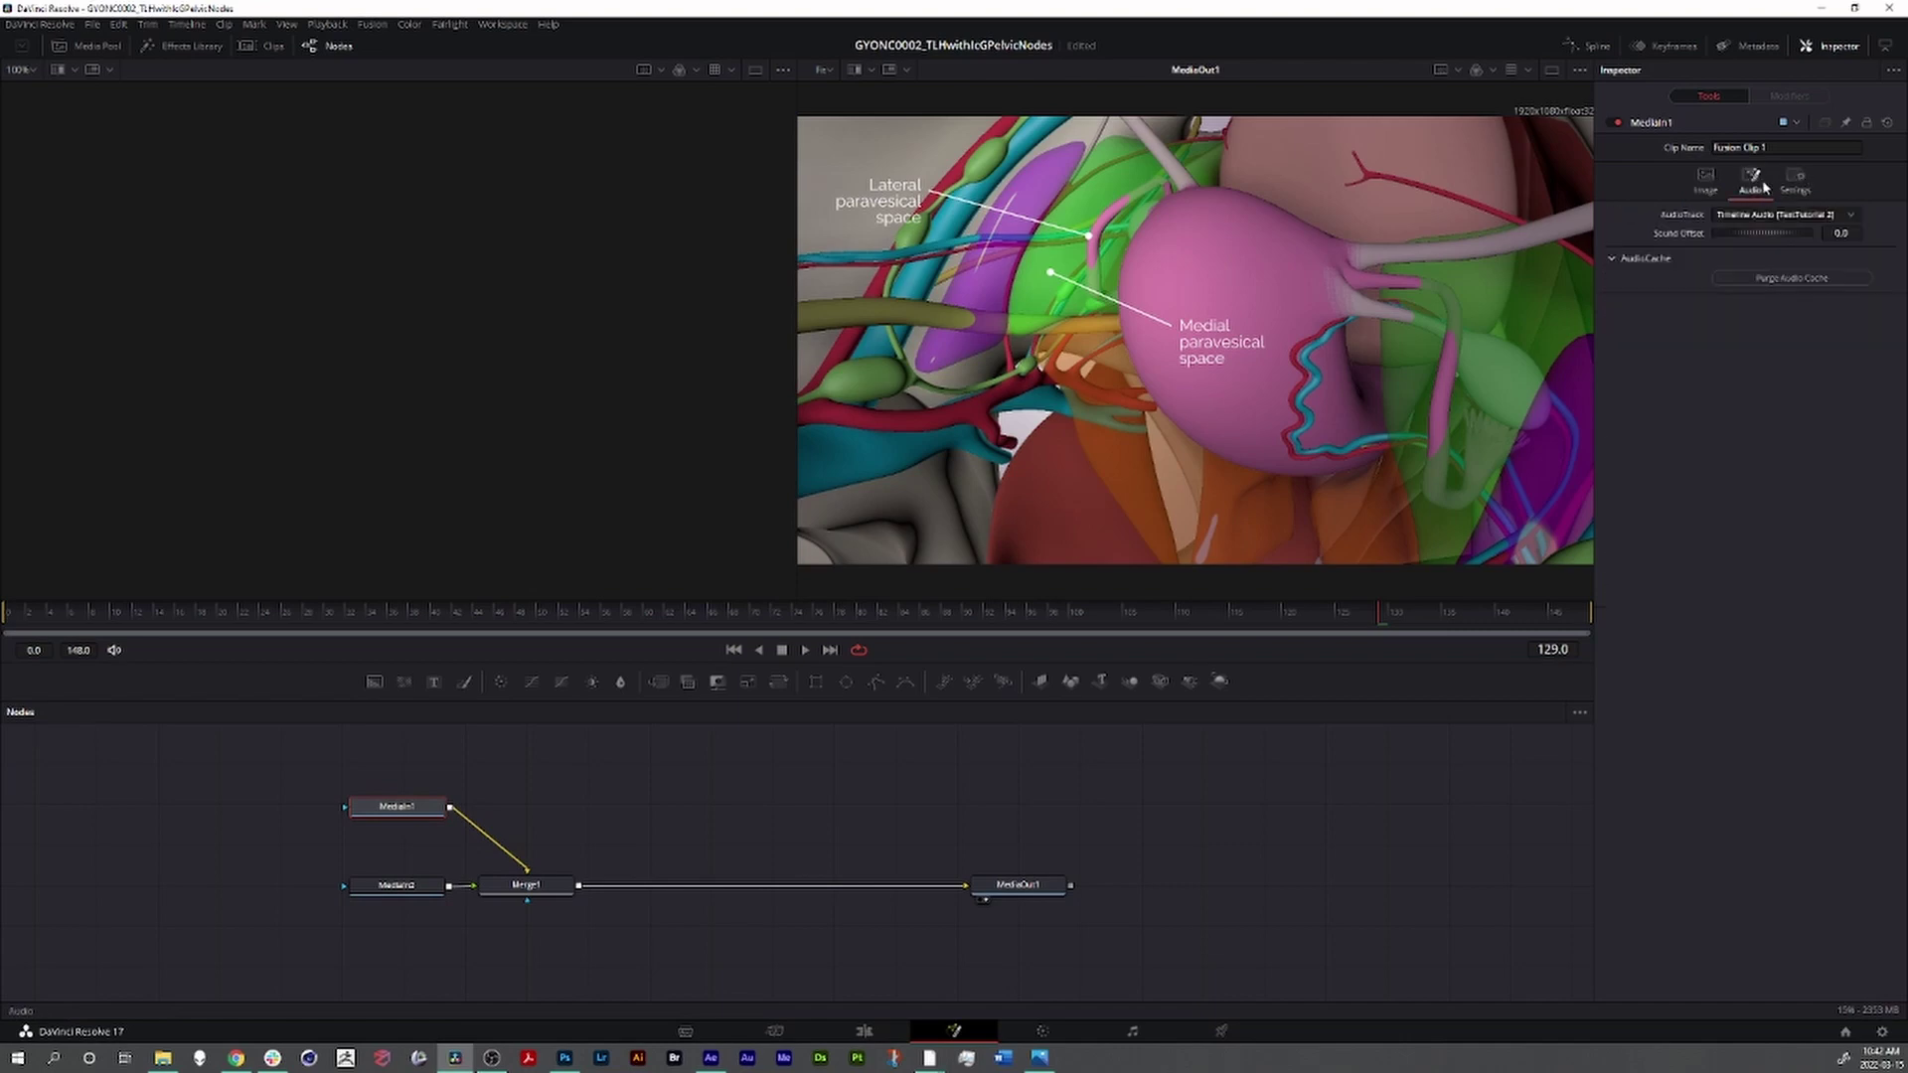
click(1706, 185)
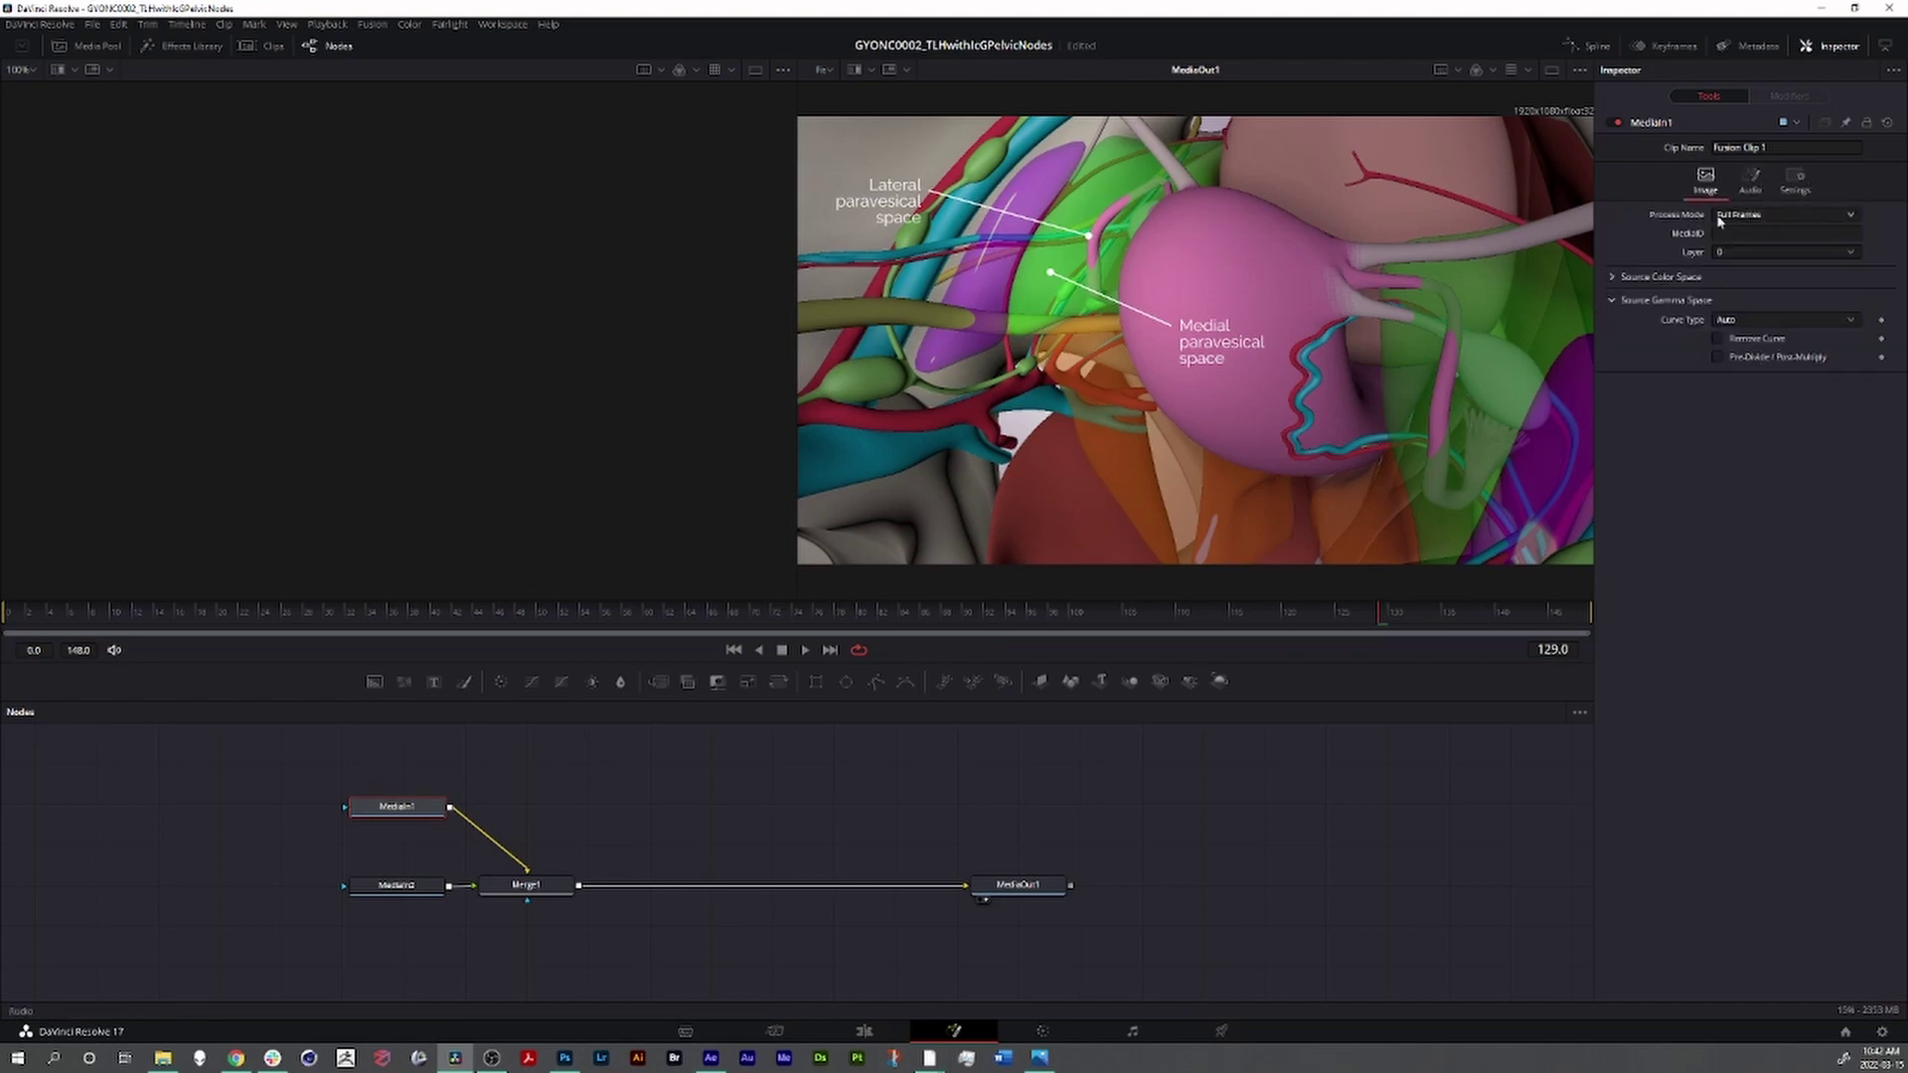
click(401, 891)
key(1)
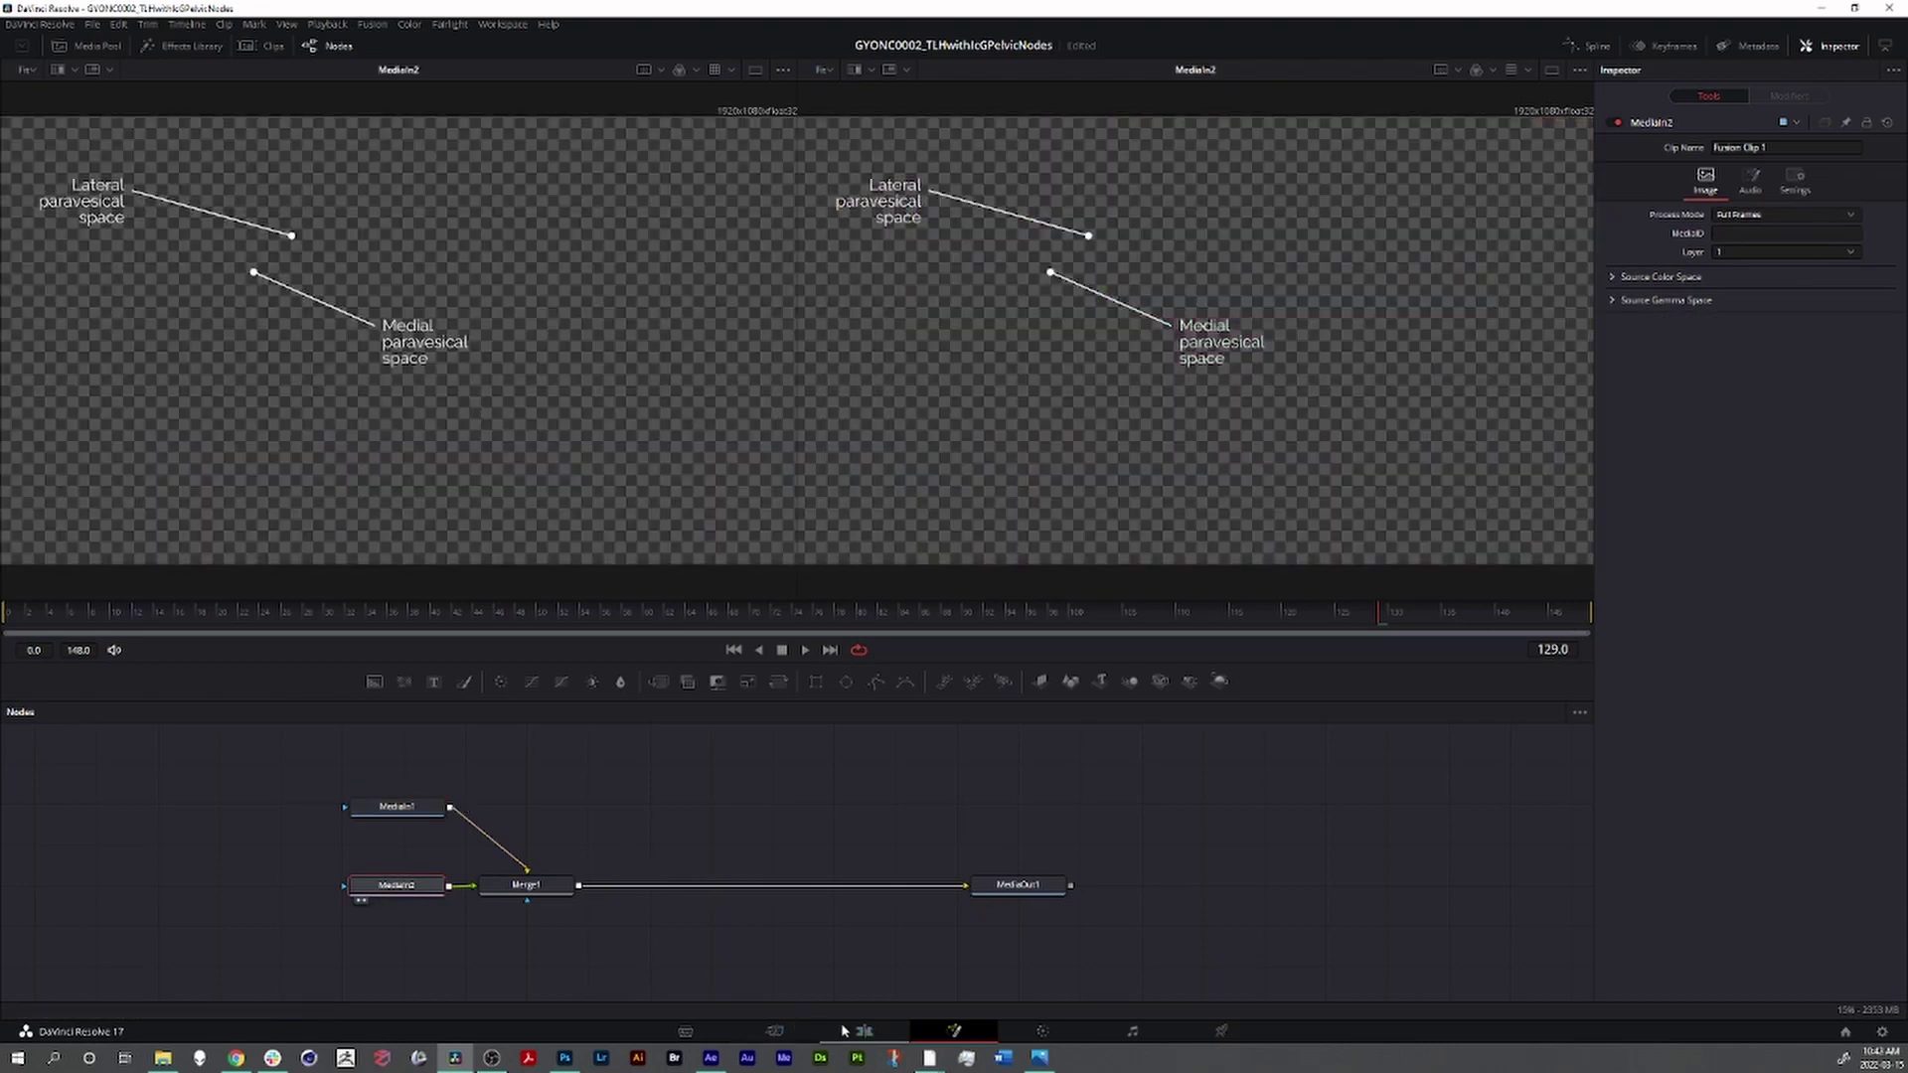
- Undo the earlier Fusion clip and convert the V1 background clip into a new Fusion clip
click(865, 1030)
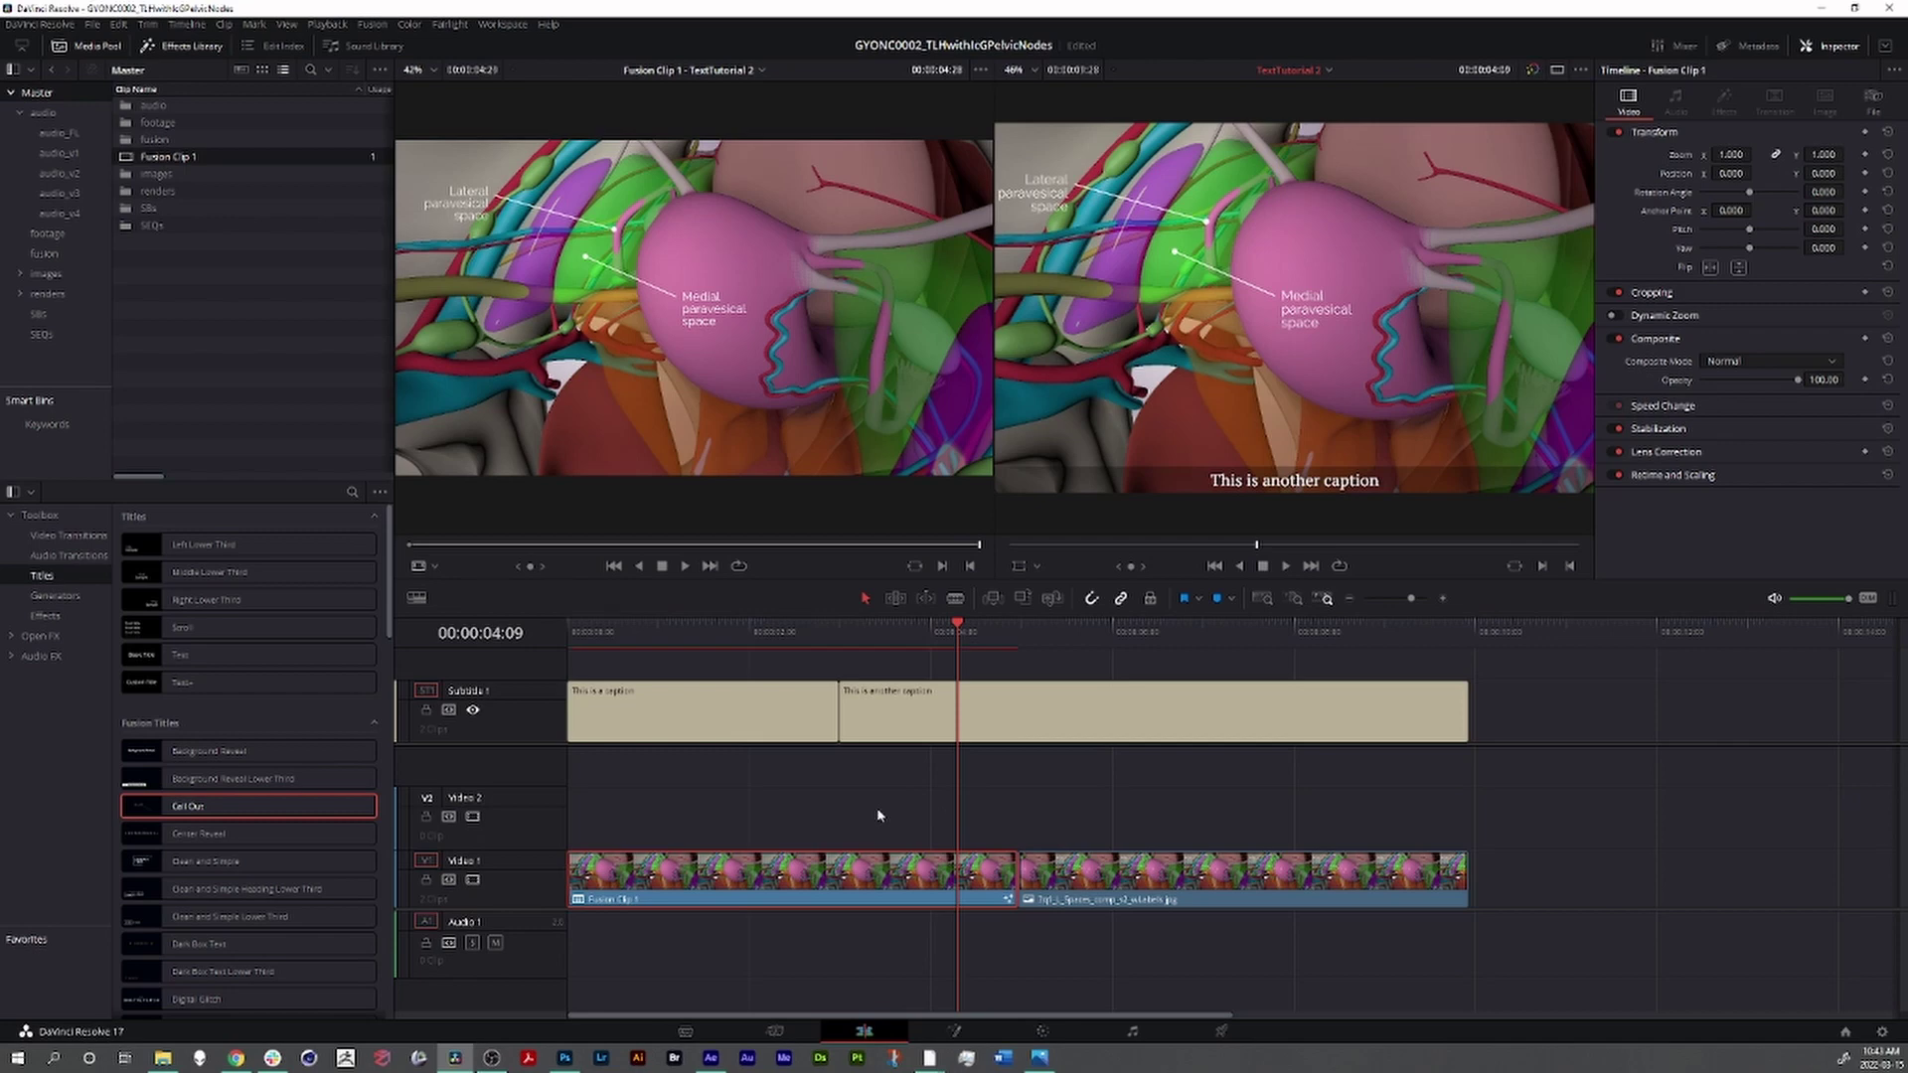
key(ctrl+z)
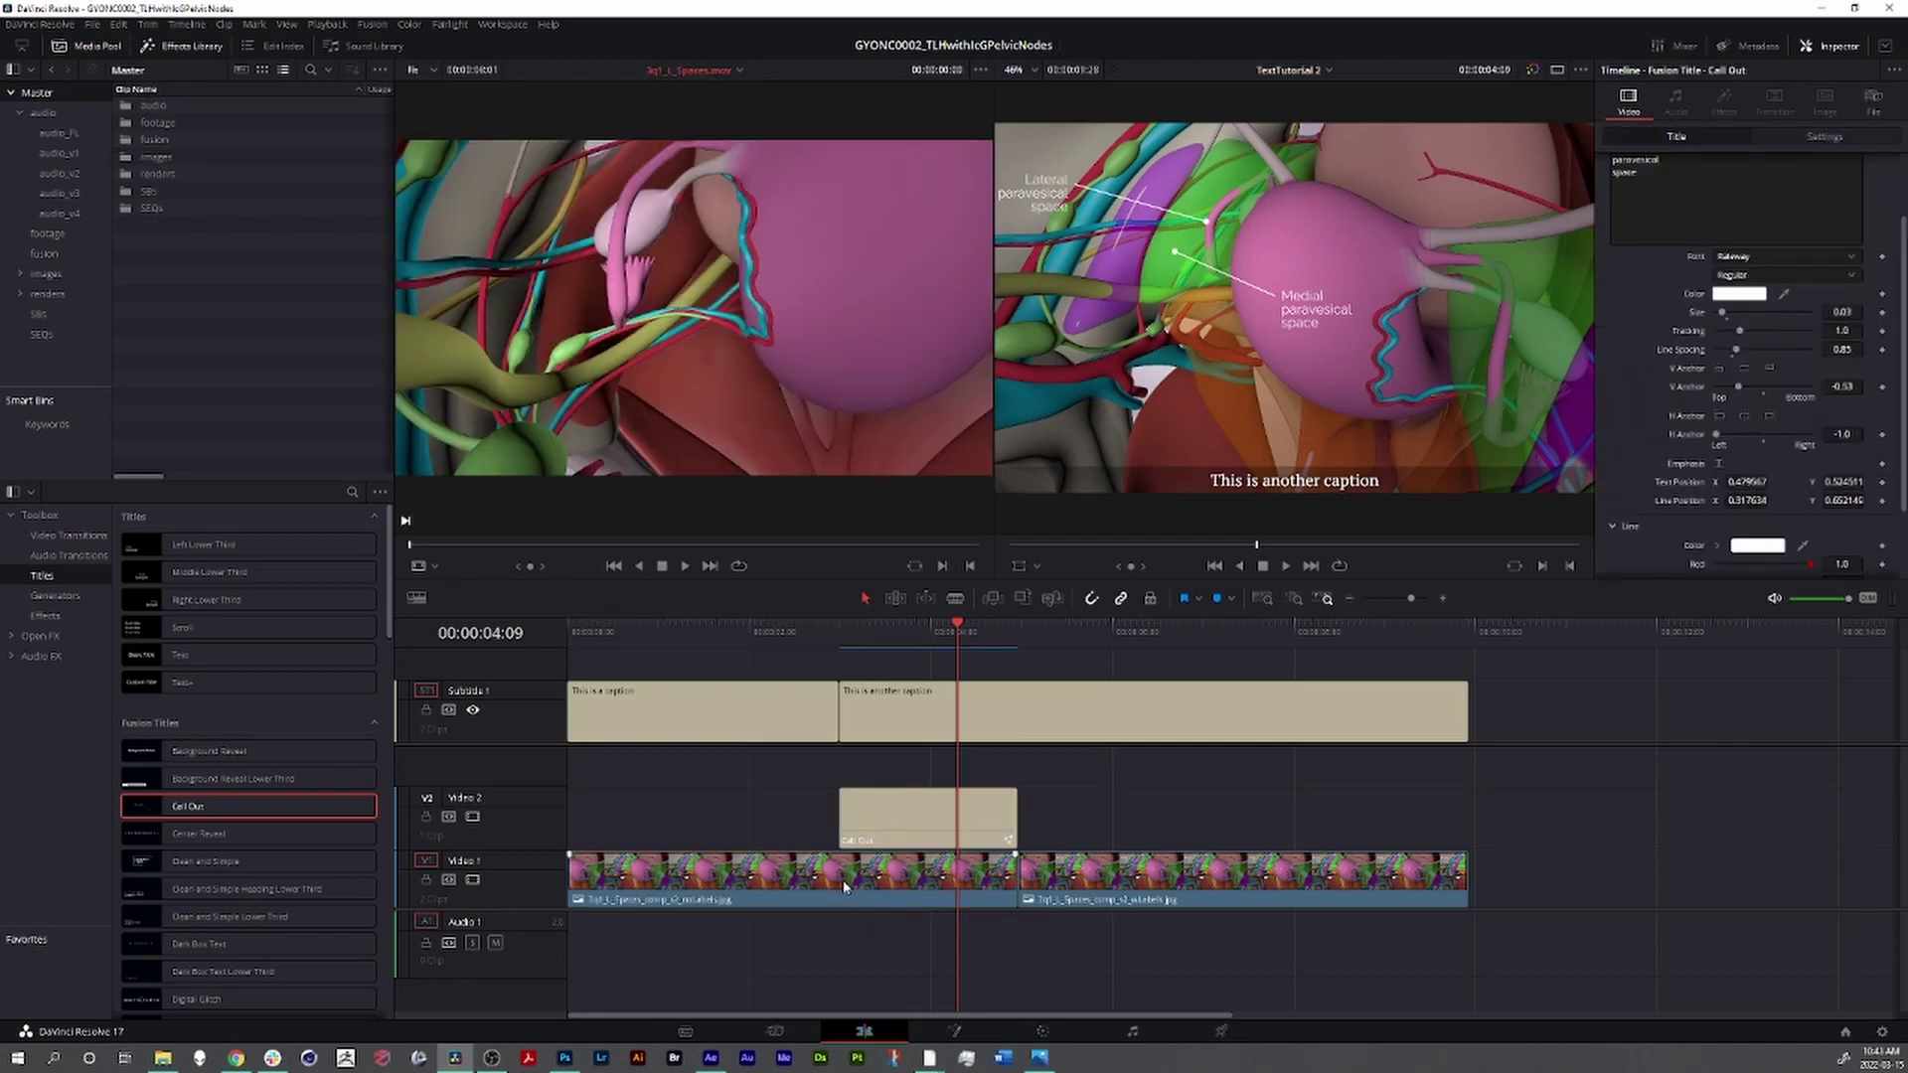
click(844, 886)
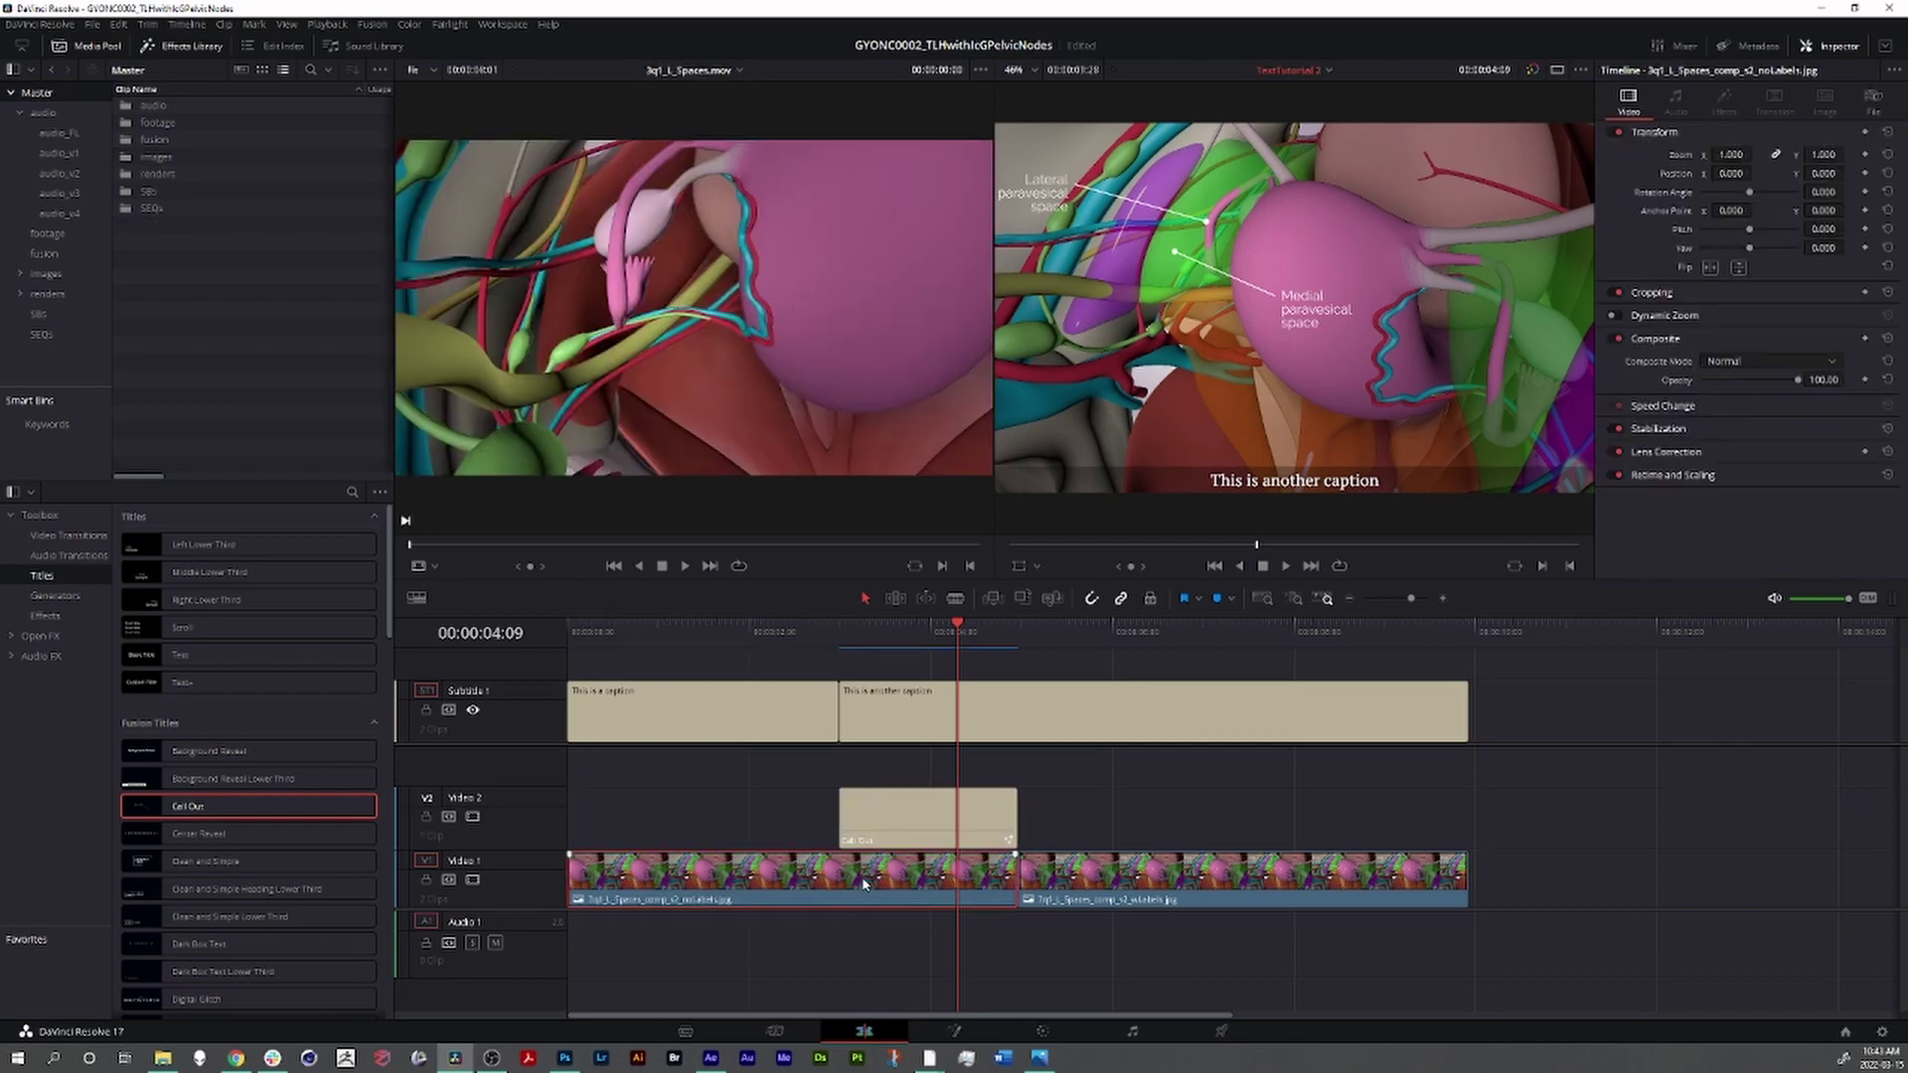
right_click(863, 882)
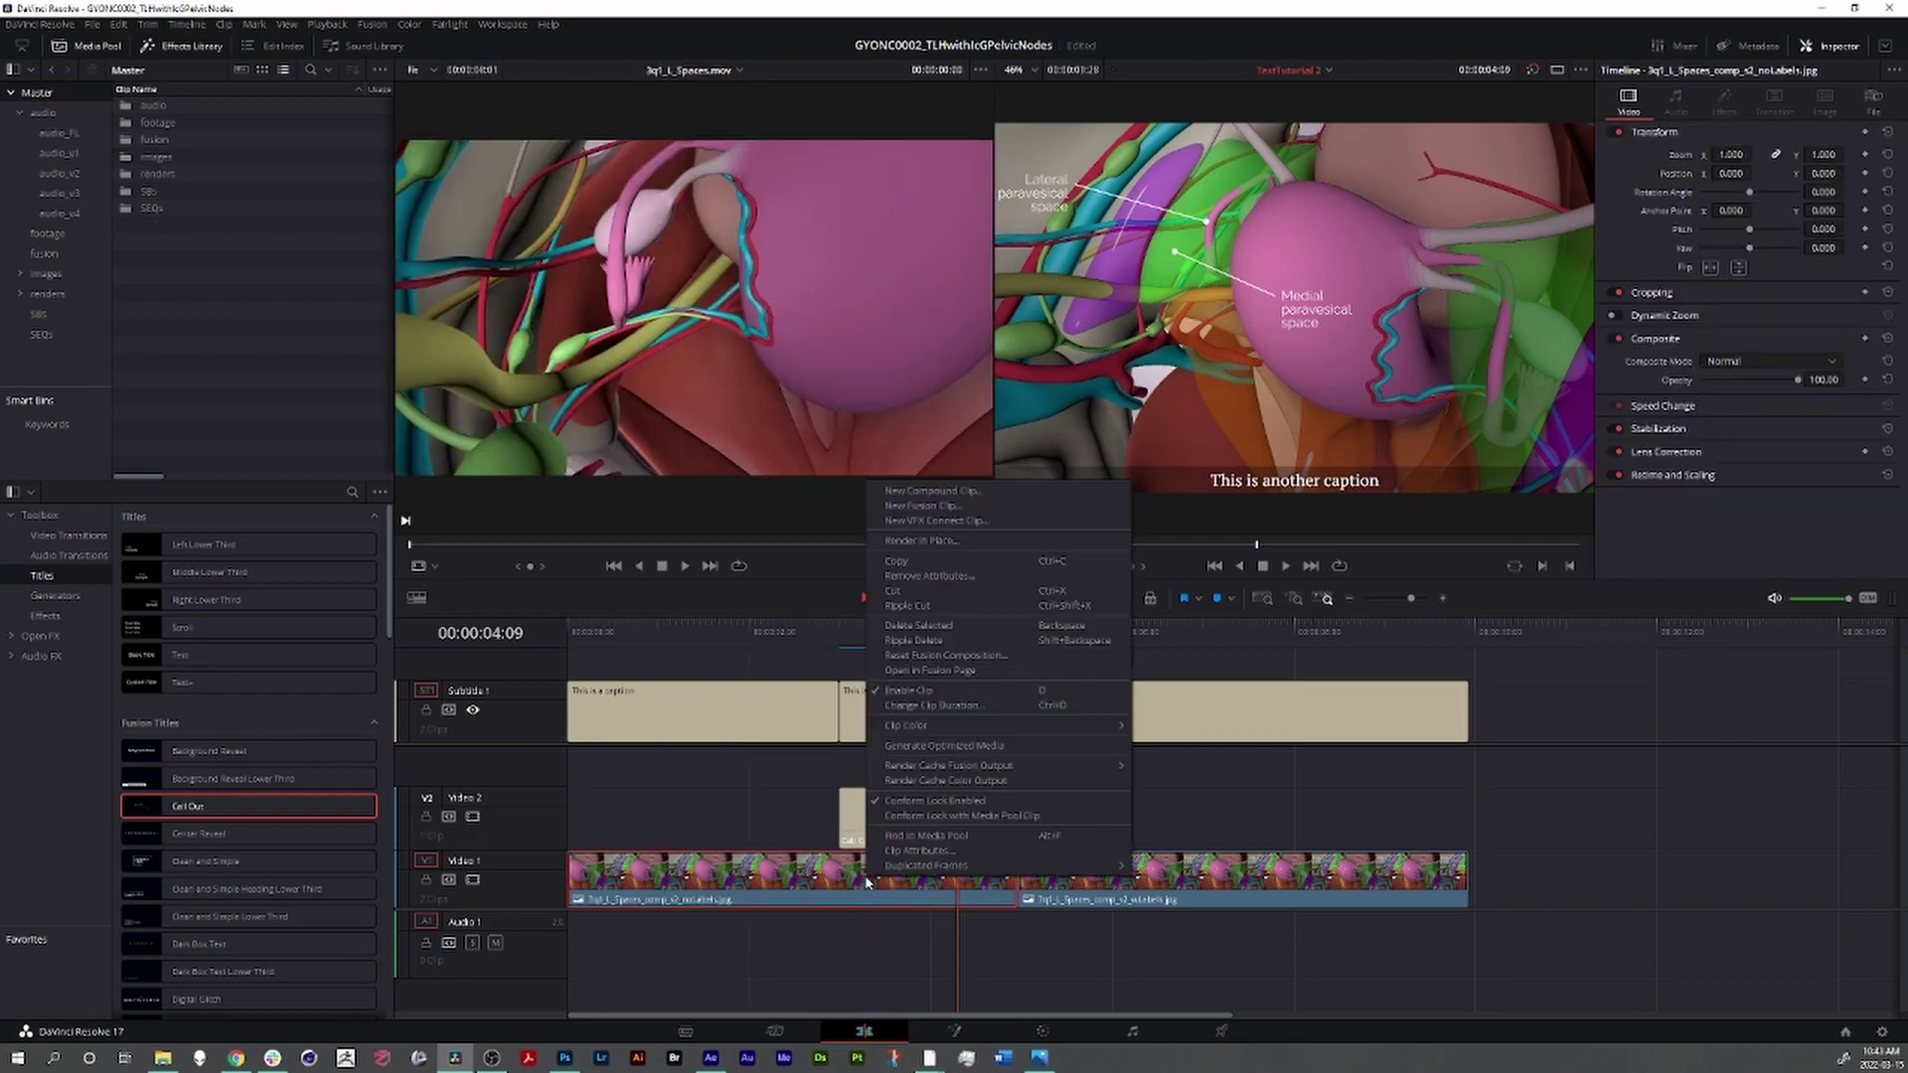
click(923, 506)
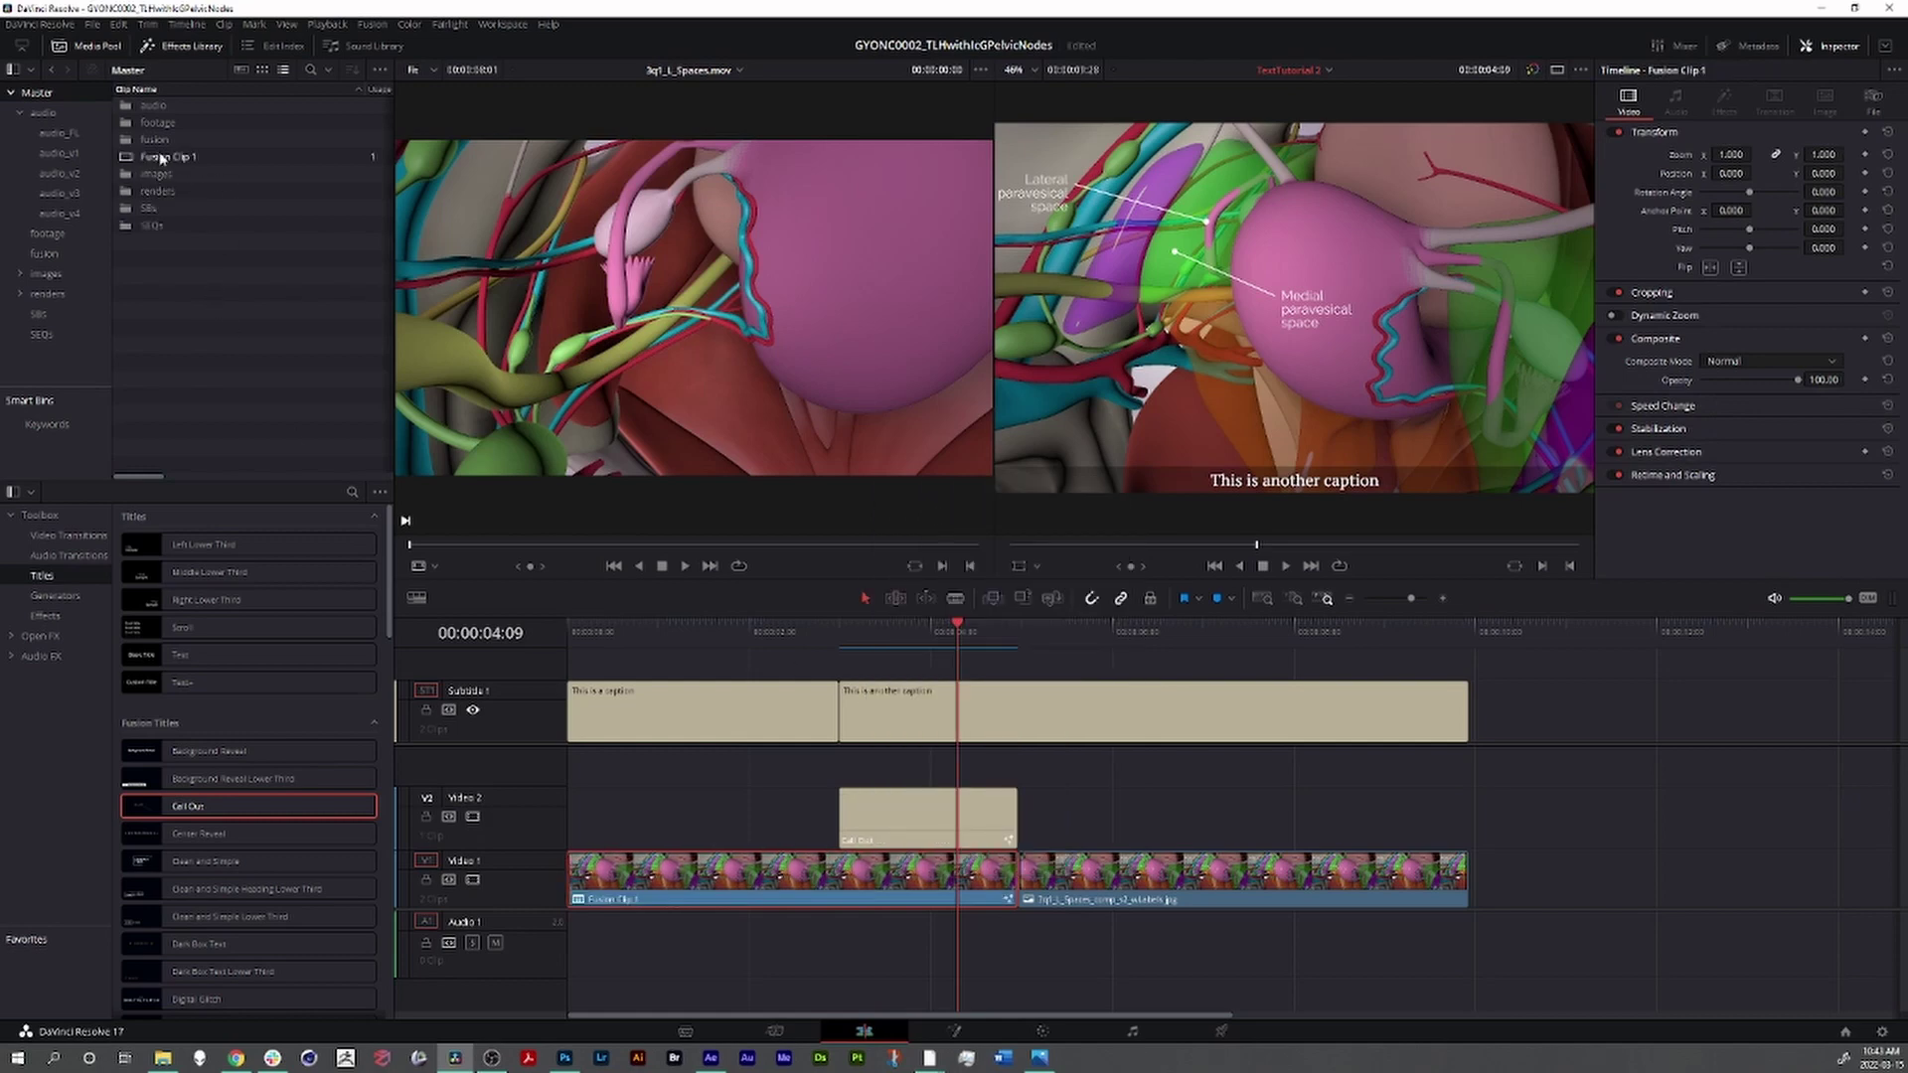
- File the Fusion clip in the fusion bin and move the next anatomy clip later
mouse_move(164, 157)
mouse_down()
mouse_move(187, 152)
mouse_move(164, 140)
mouse_up()
click(903, 876)
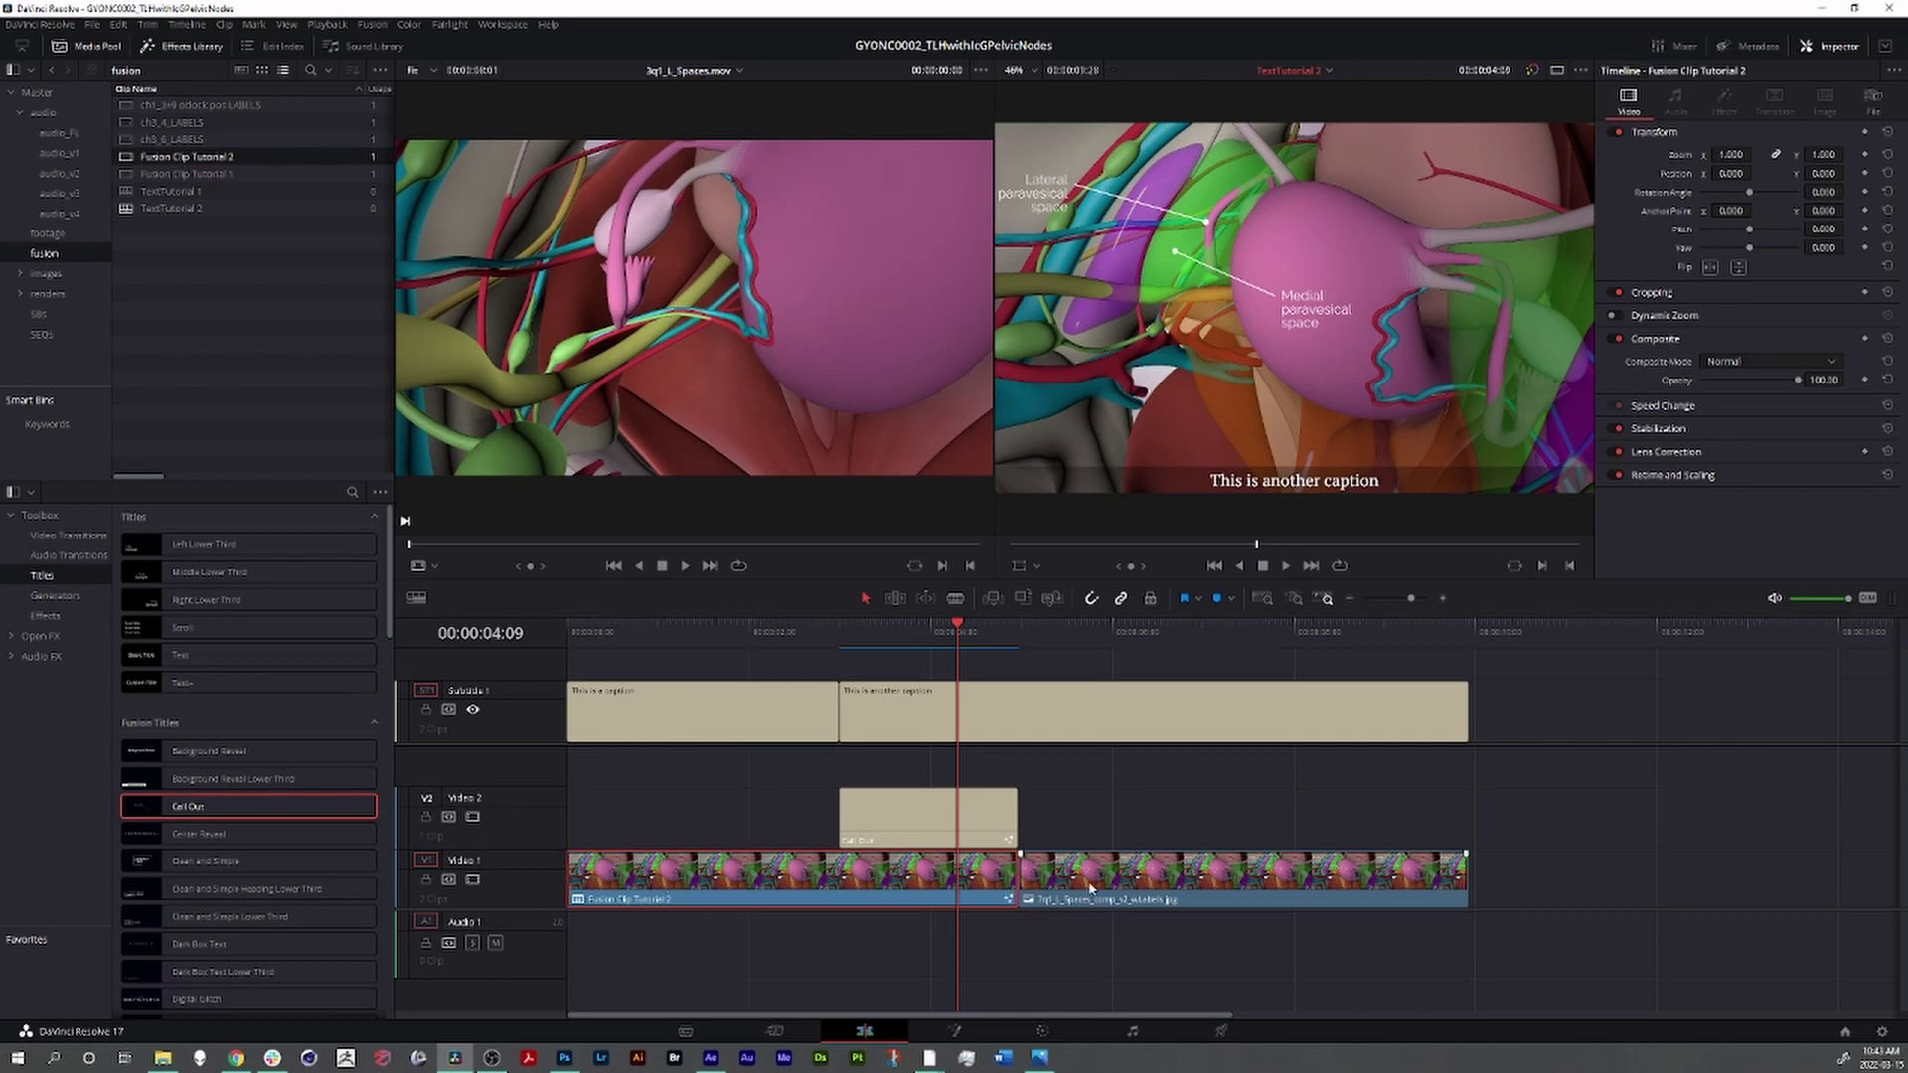
drag(1089, 888, 1340, 889)
mouse_move(1016, 870)
mouse_down()
mouse_move(987, 873)
mouse_move(1117, 874)
mouse_up()
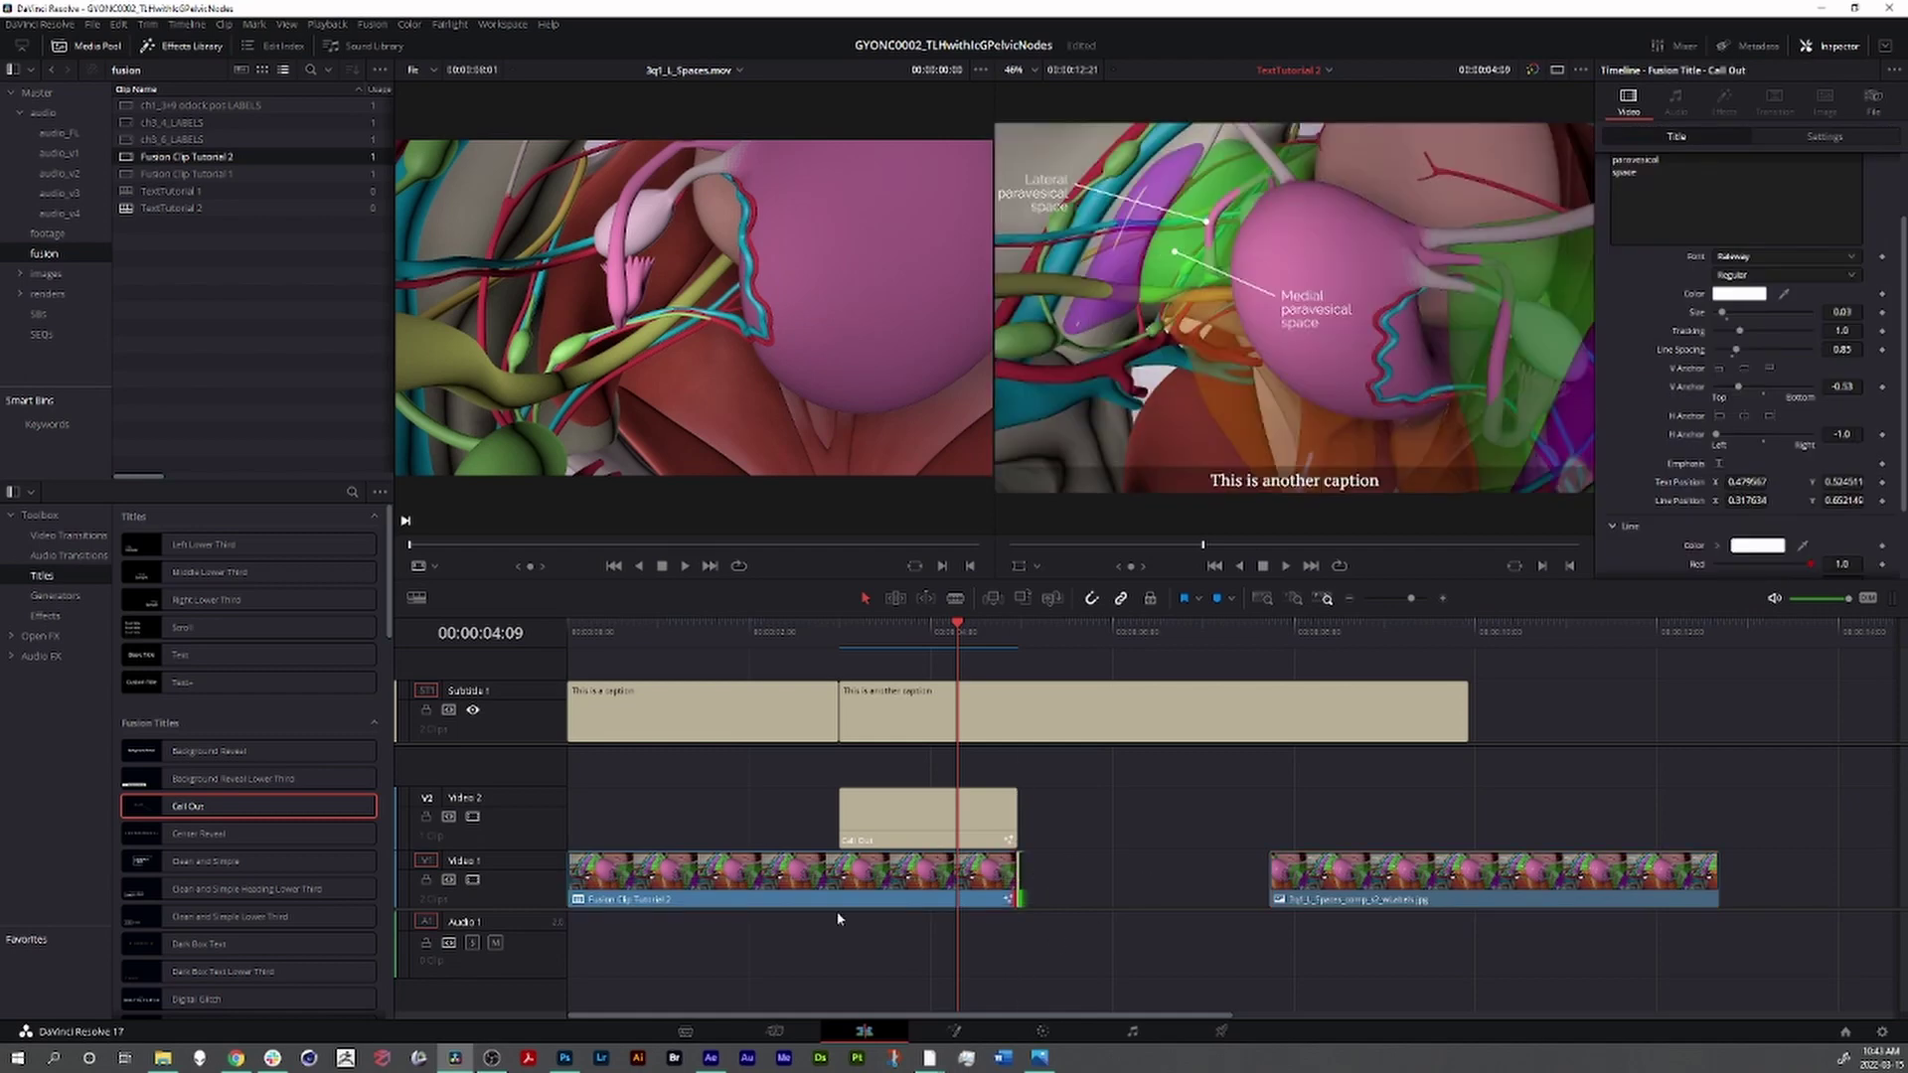
- Save the project, keep Fusion Clip Tutorial 2 at its original duration, and scrub the playhead
key(ctrl+s)
mouse_move(1004, 897)
mouse_down()
mouse_move(1103, 896)
mouse_move(817, 884)
mouse_move(1018, 885)
mouse_up()
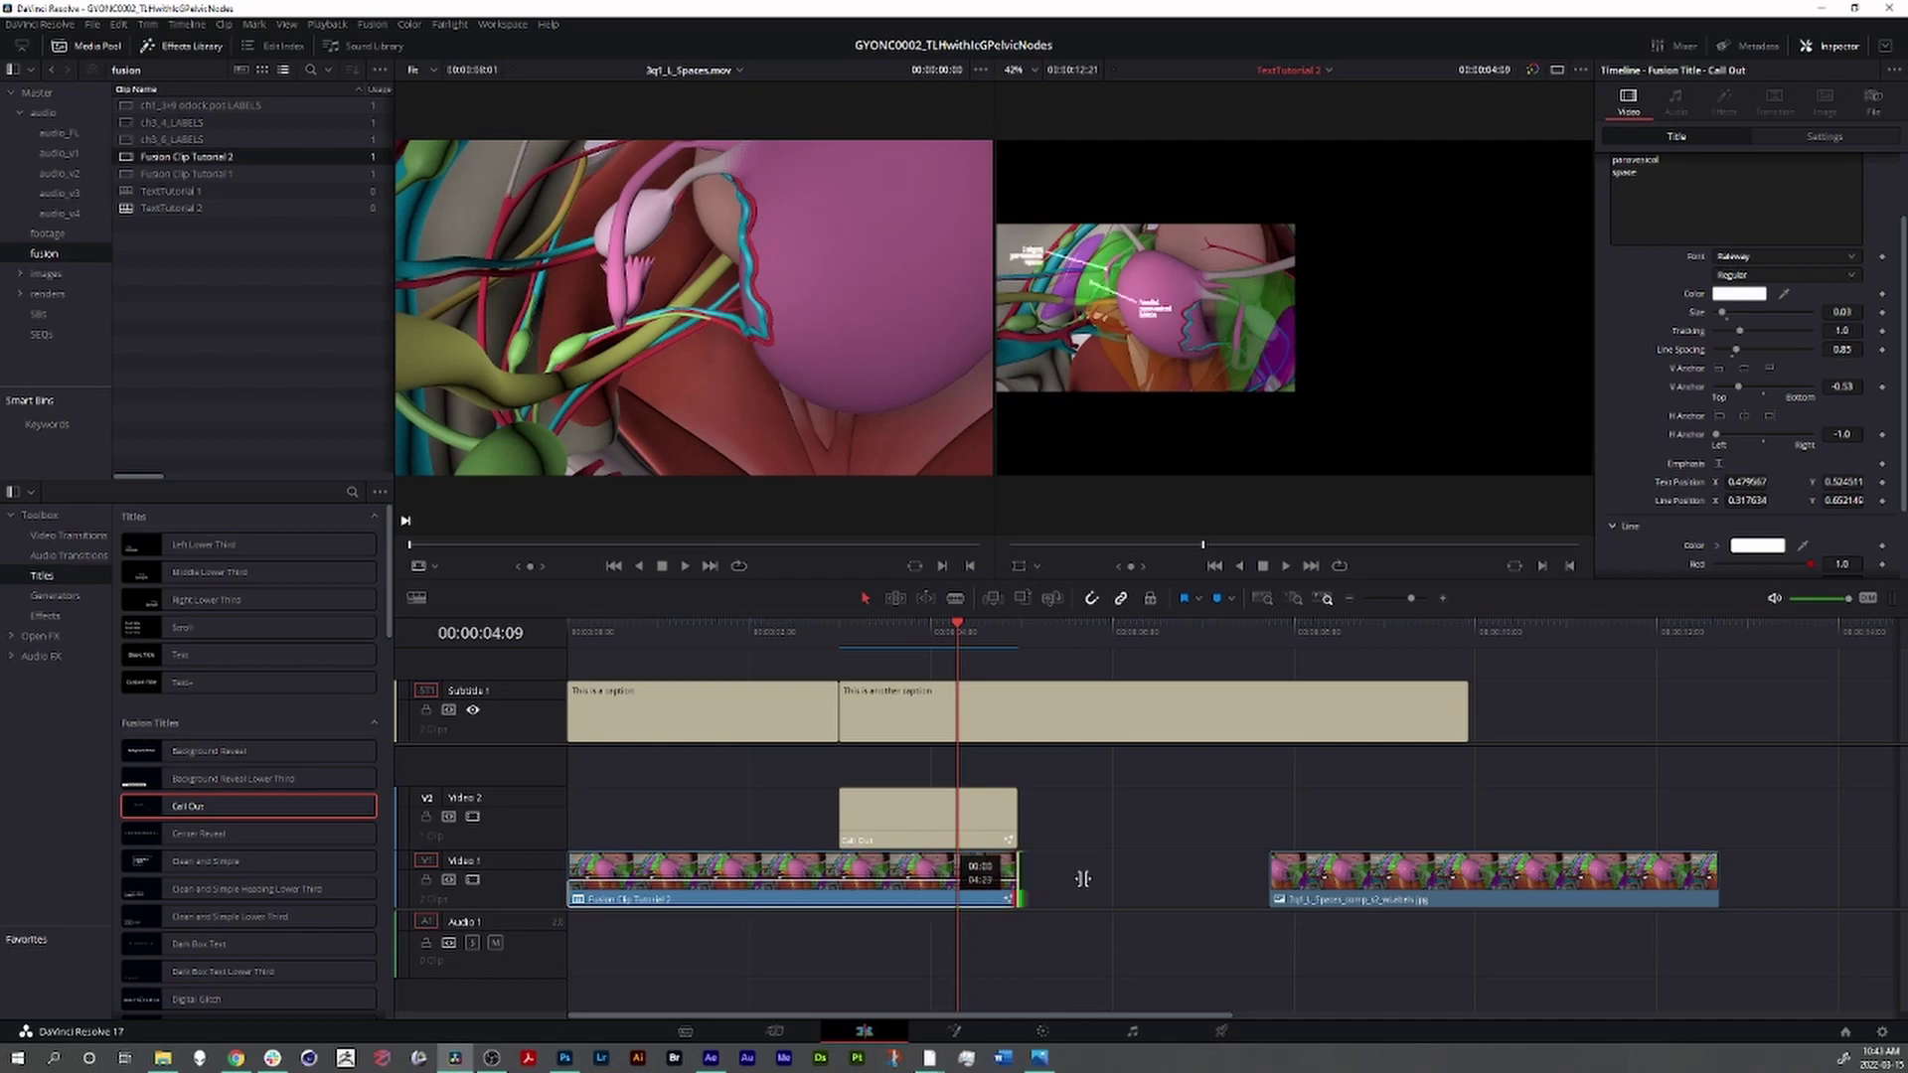
right_click(833, 885)
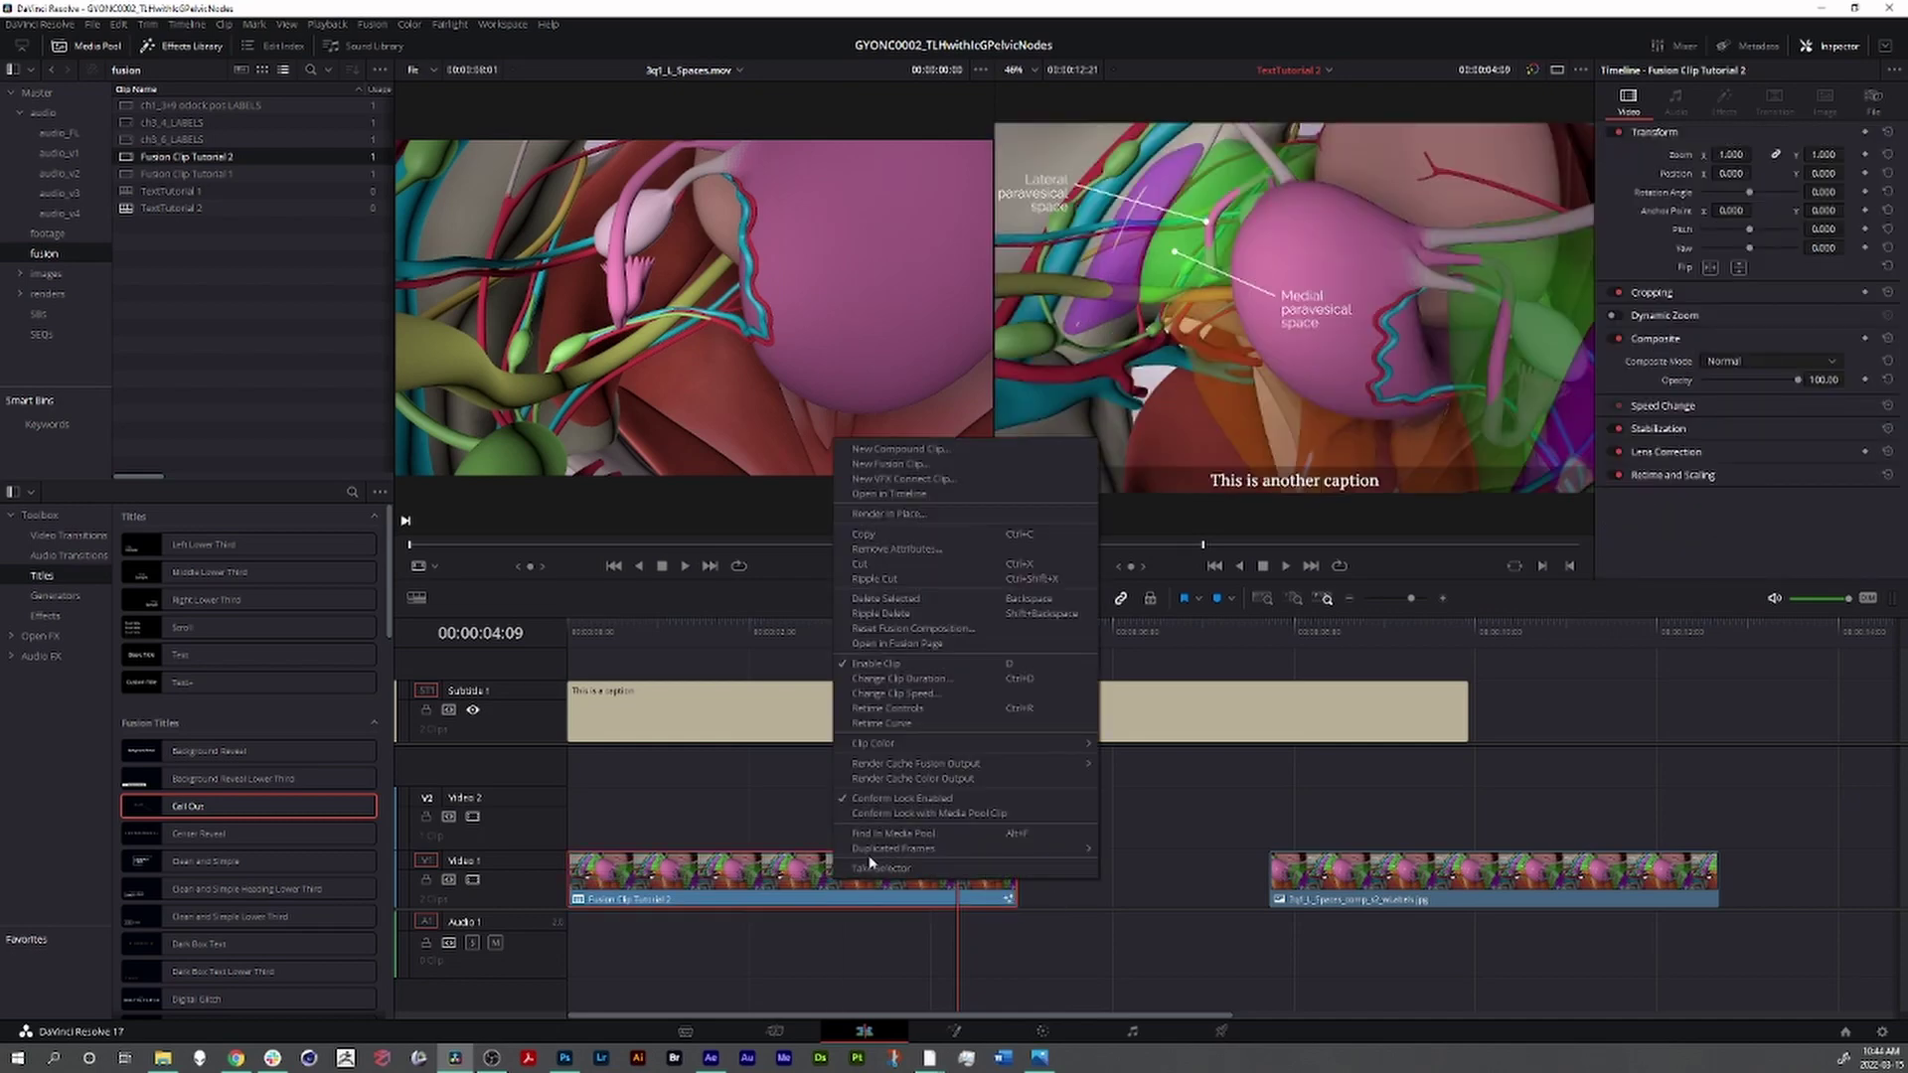
click(874, 683)
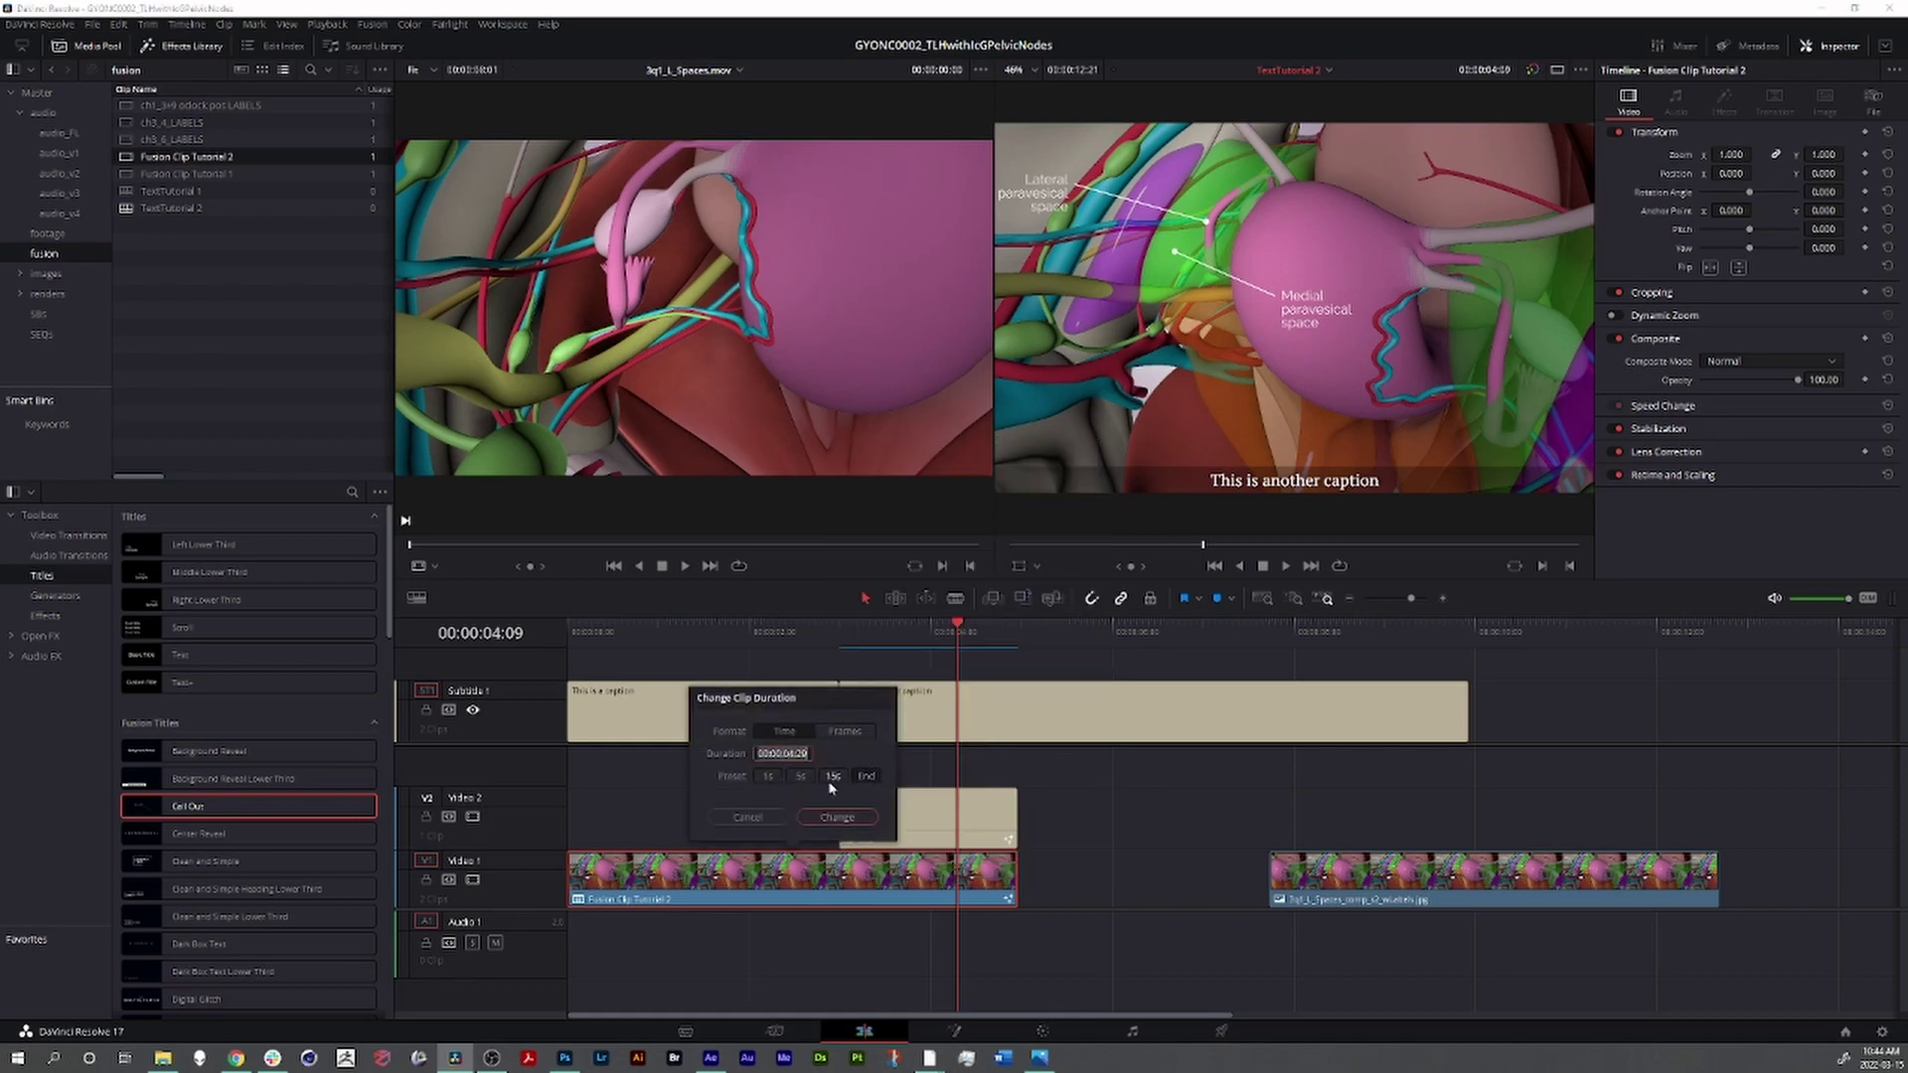
click(847, 816)
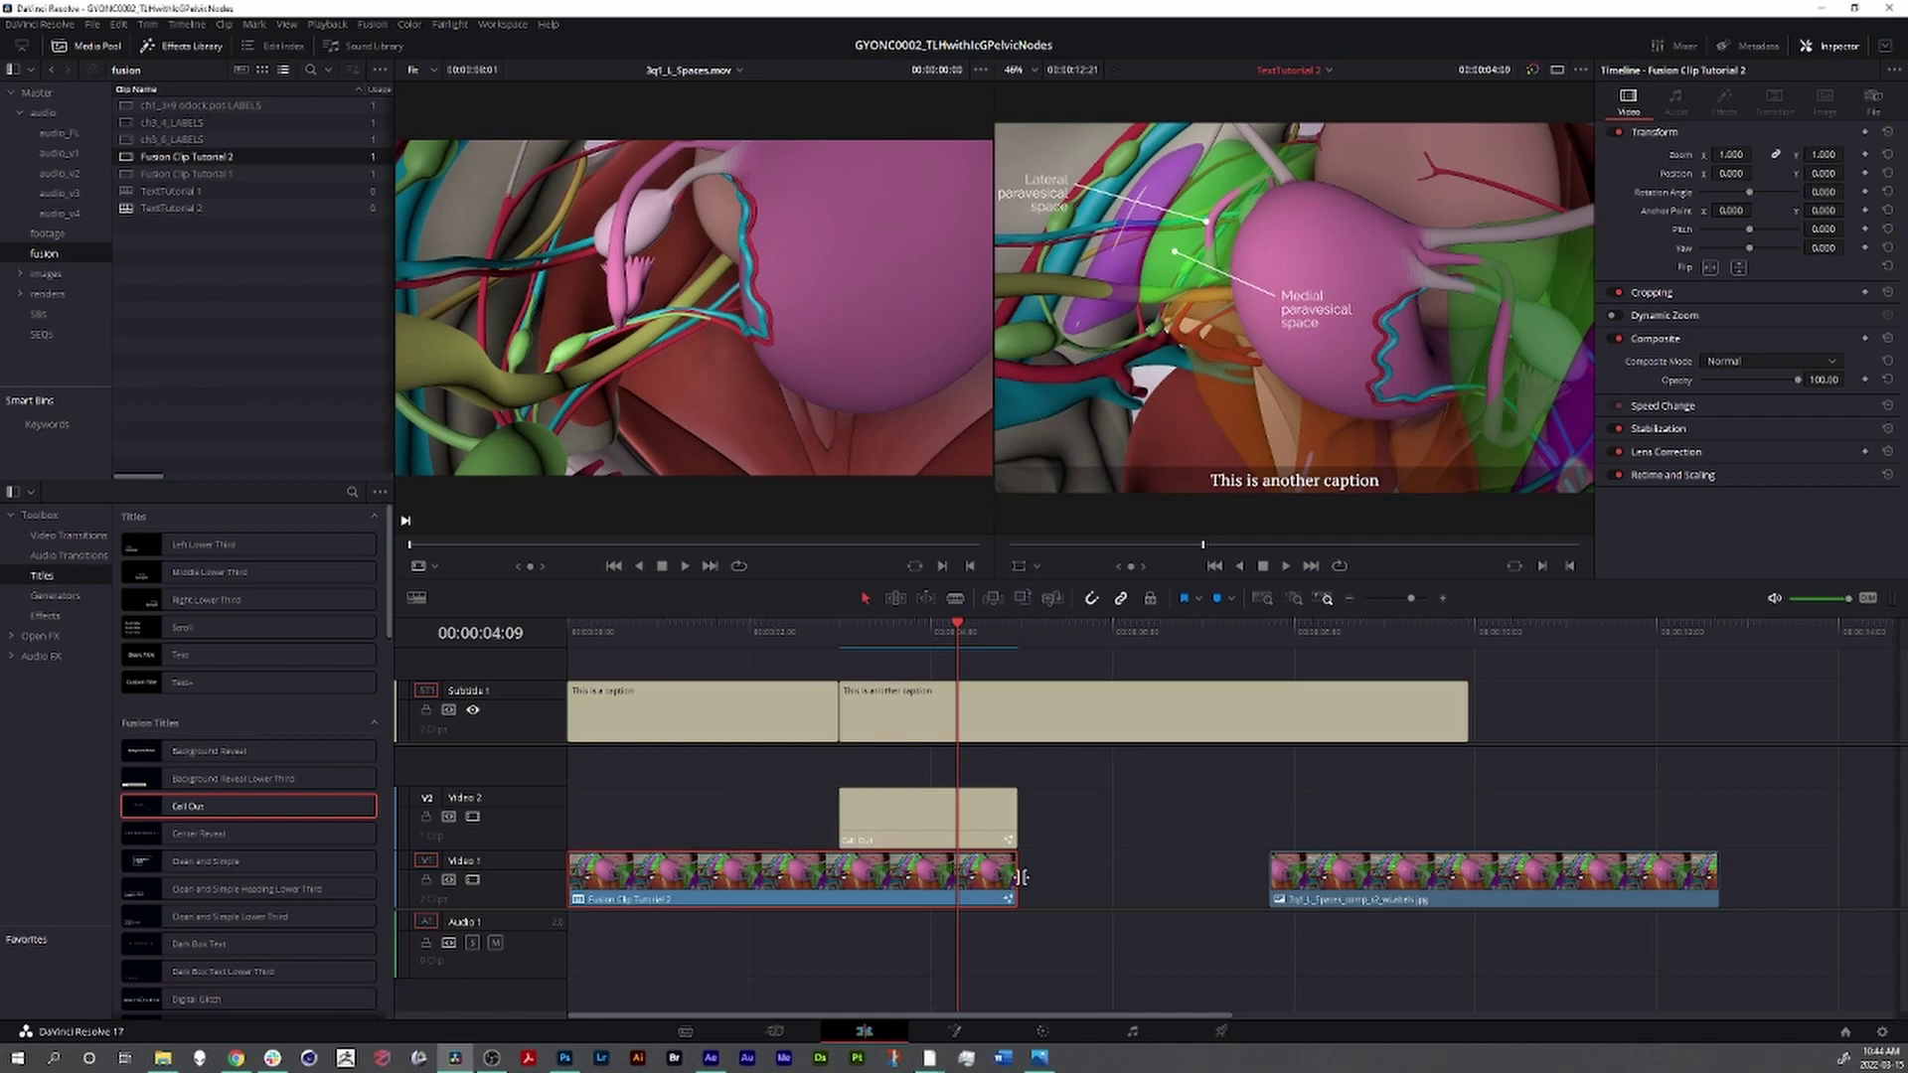
click(878, 889)
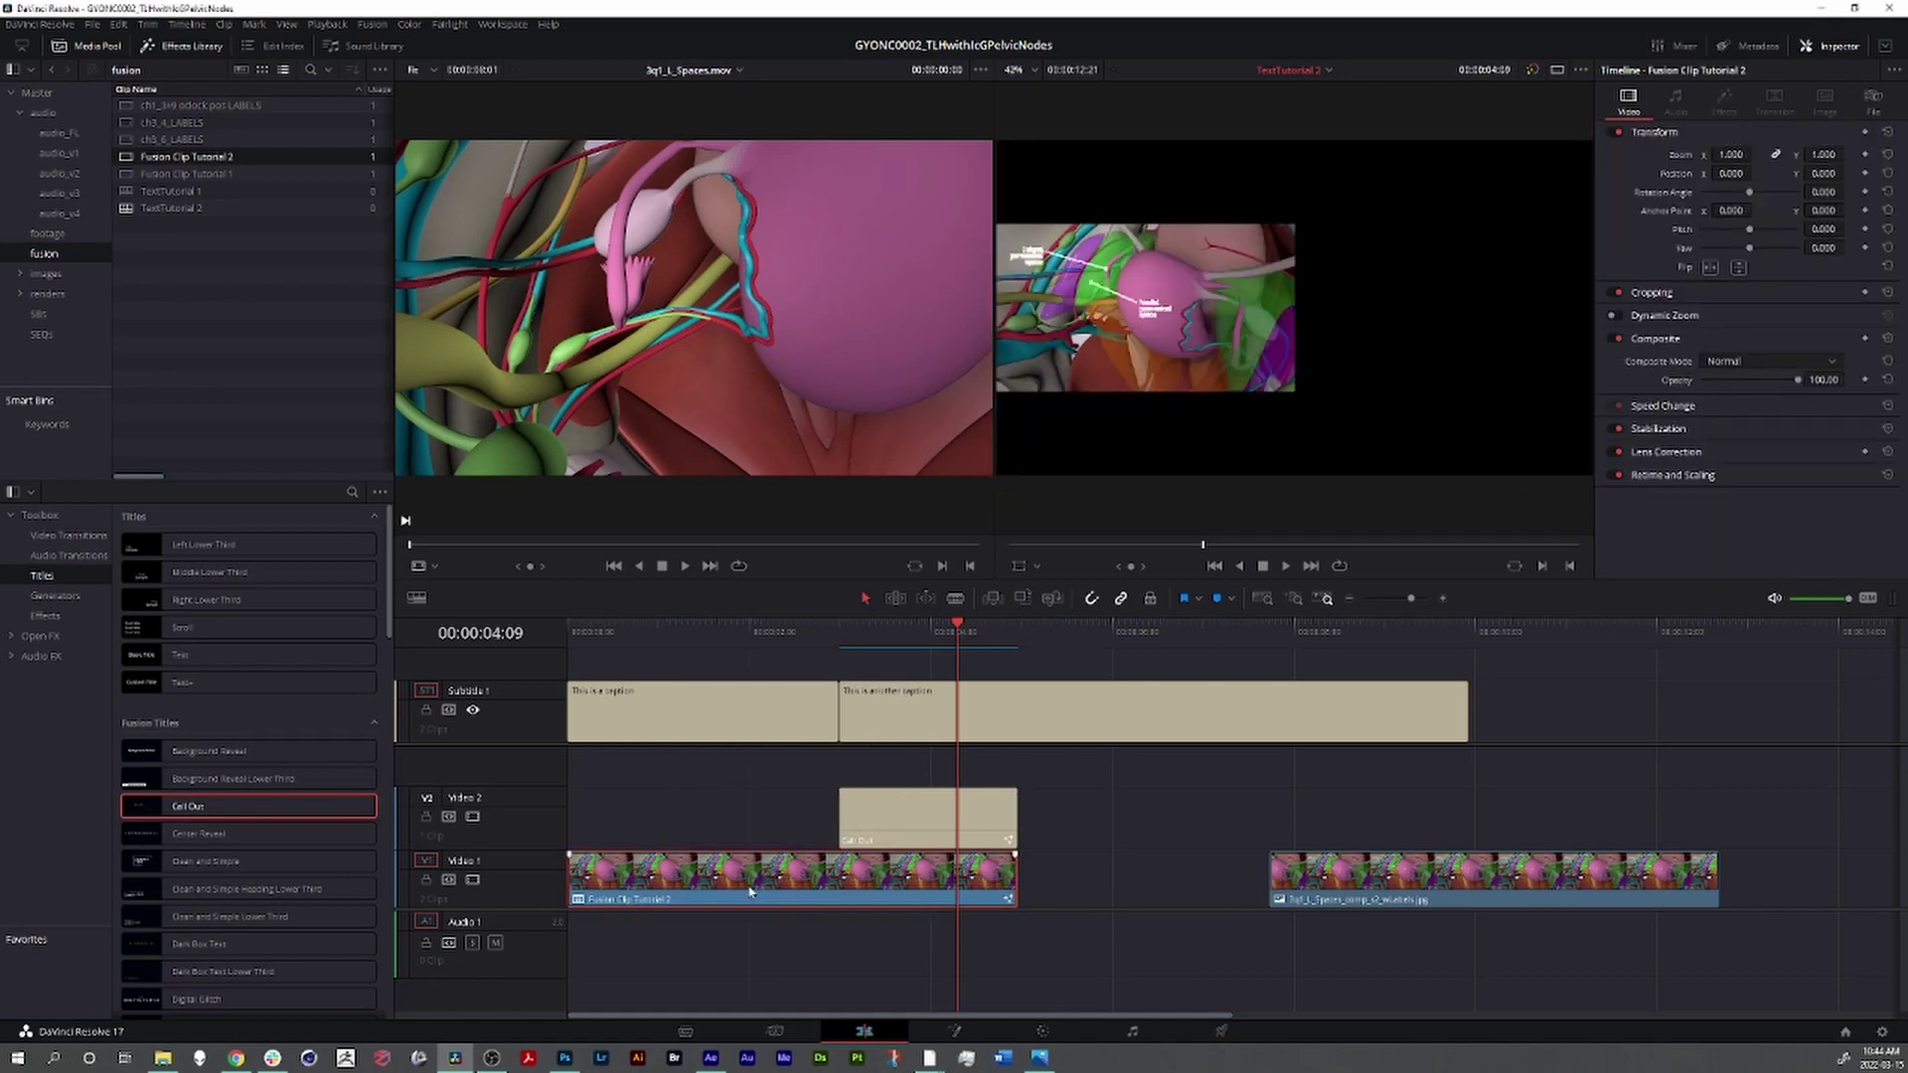
mouse_move(956, 629)
mouse_down()
mouse_move(1026, 634)
mouse_move(907, 648)
mouse_up()
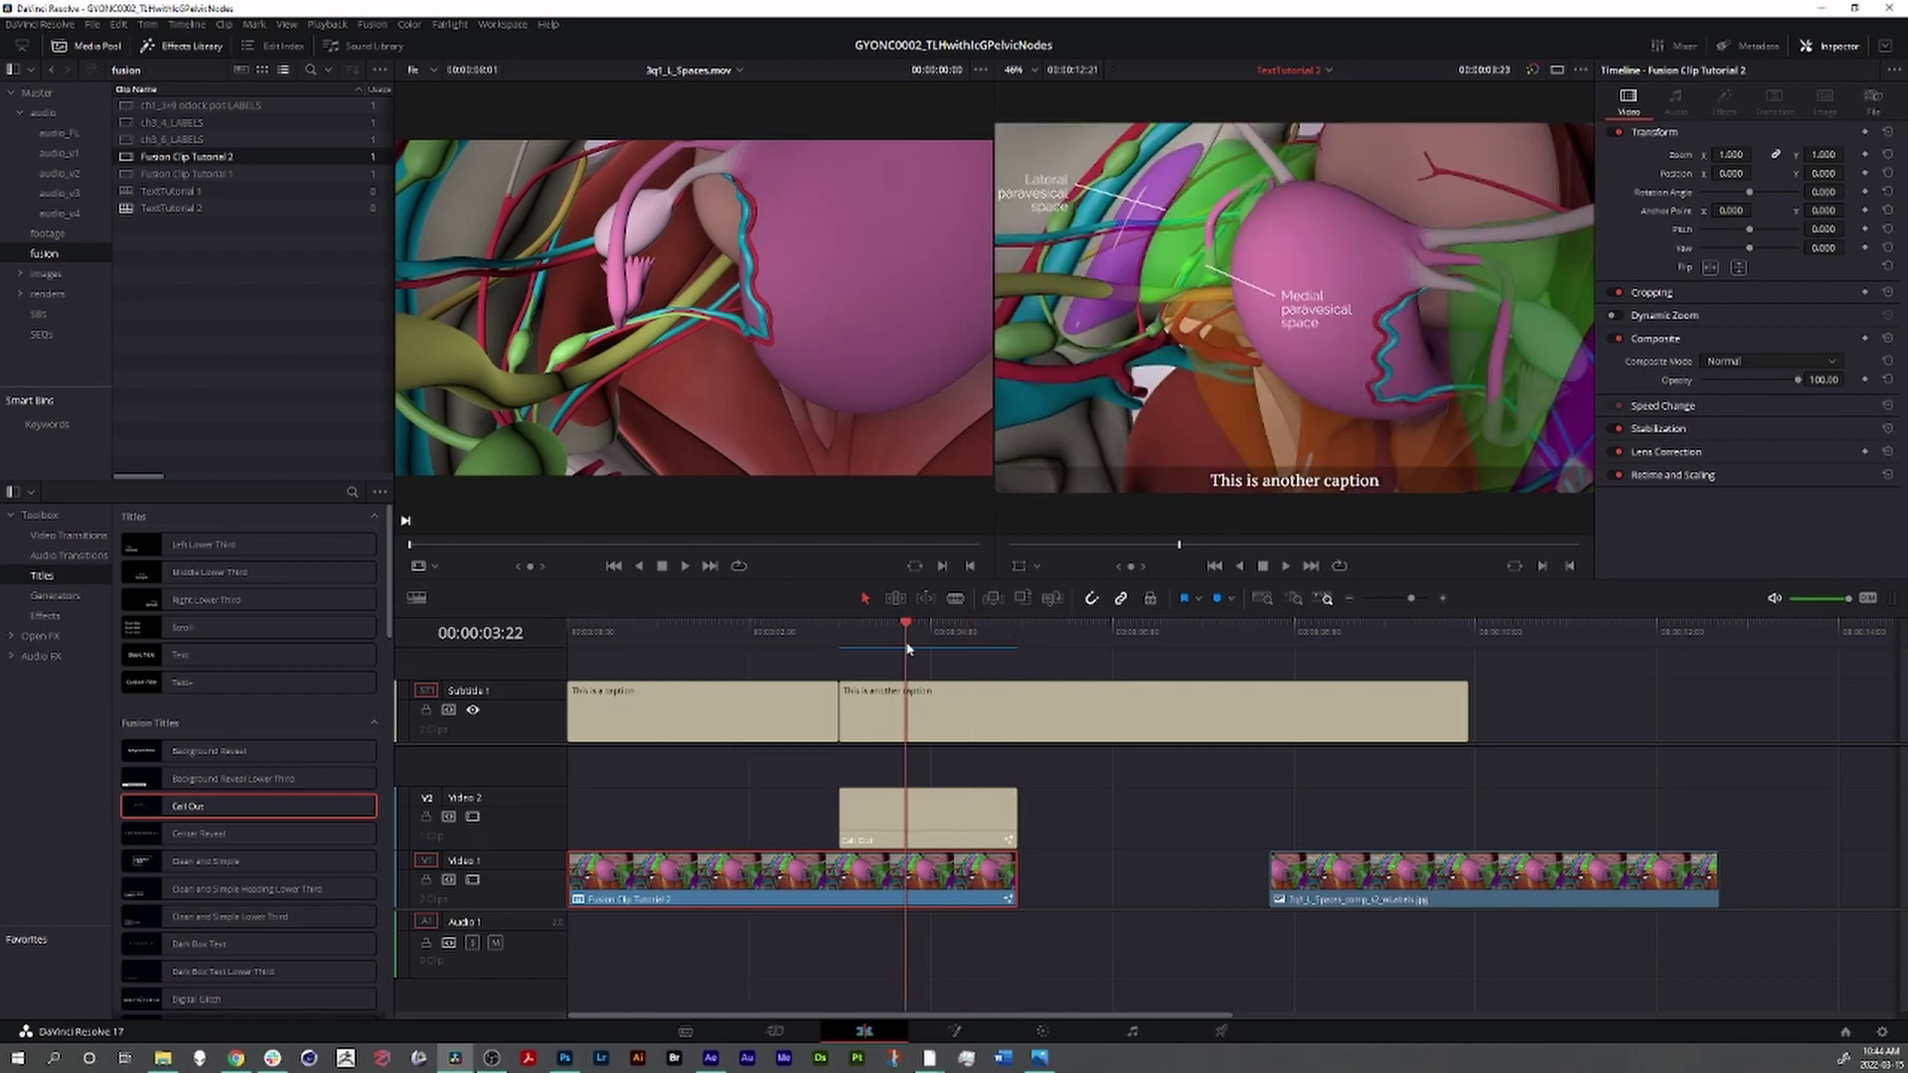
- Trim the Fusion clip's end and scrub through the first caption section
right_click(830, 894)
click(802, 887)
mouse_move(1006, 879)
mouse_down()
mouse_move(1226, 882)
mouse_move(1088, 897)
mouse_up()
click(722, 884)
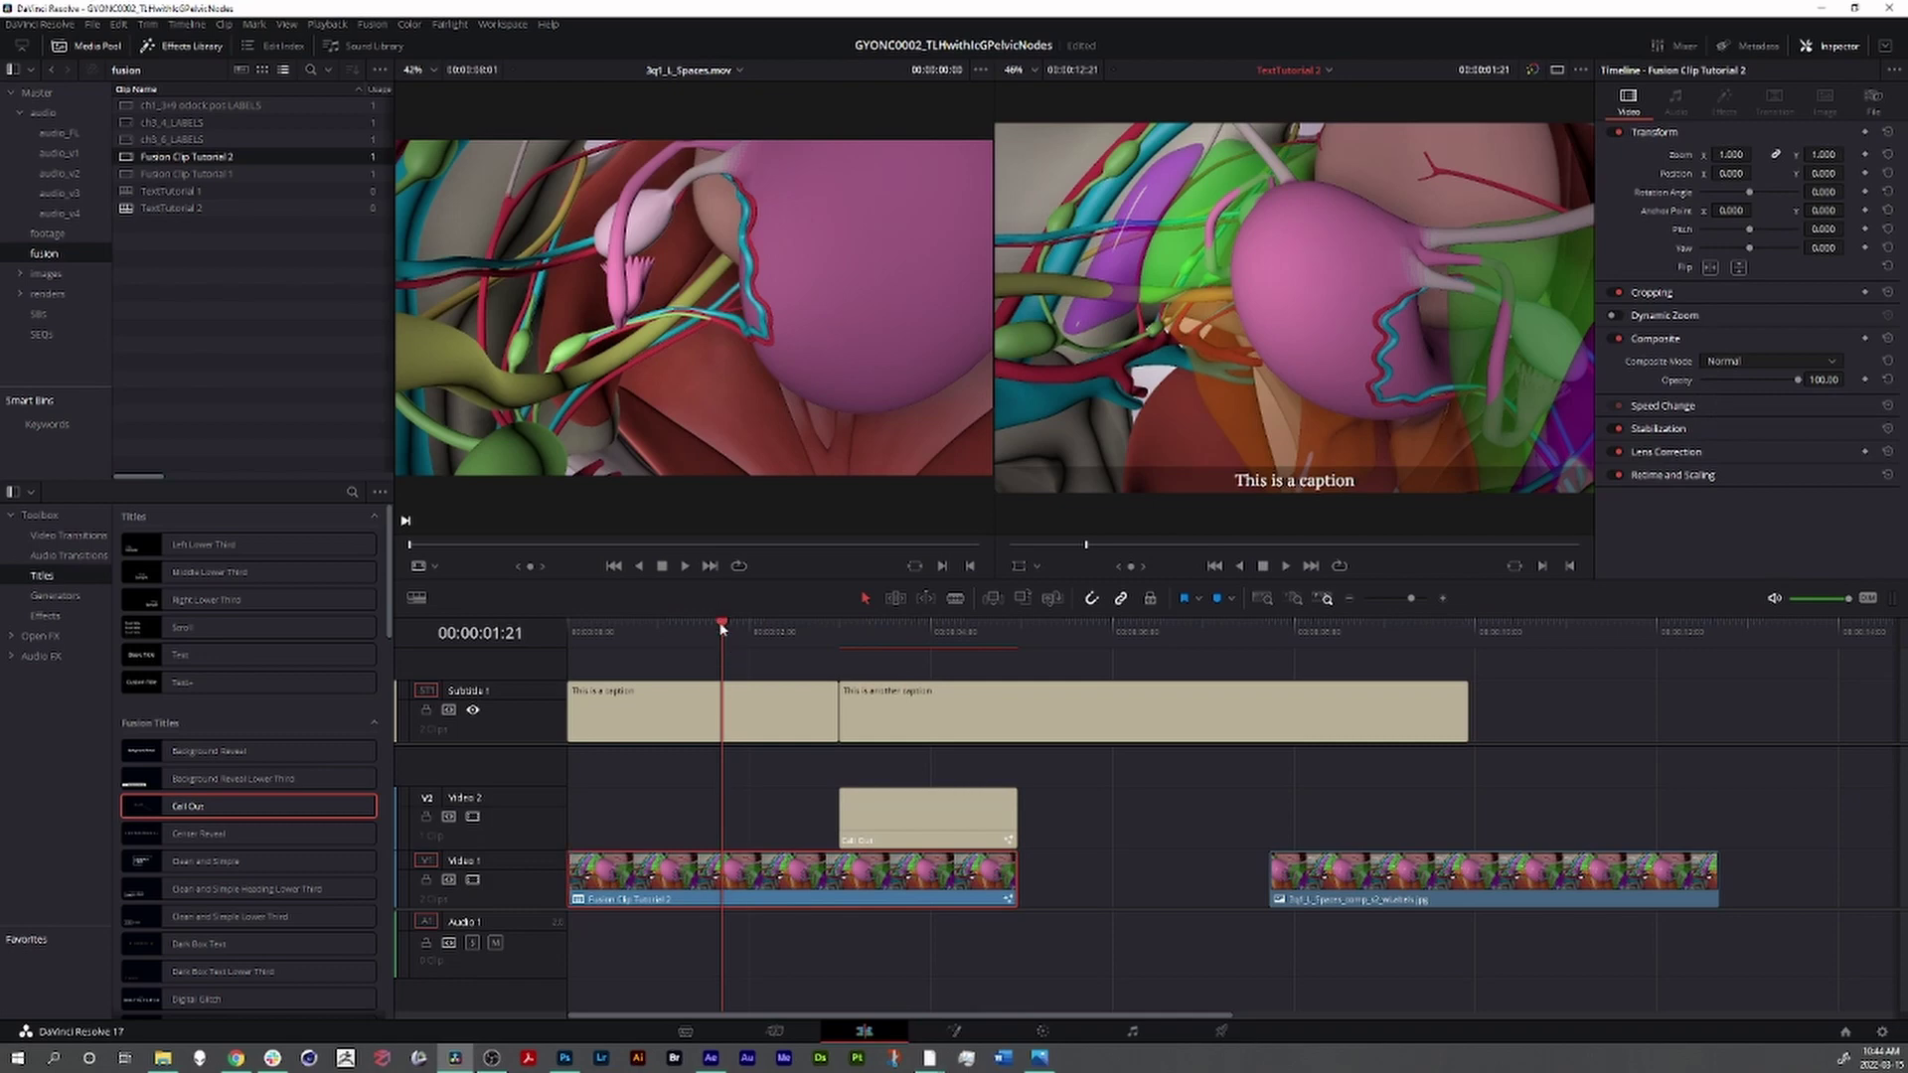
drag(723, 628, 703, 628)
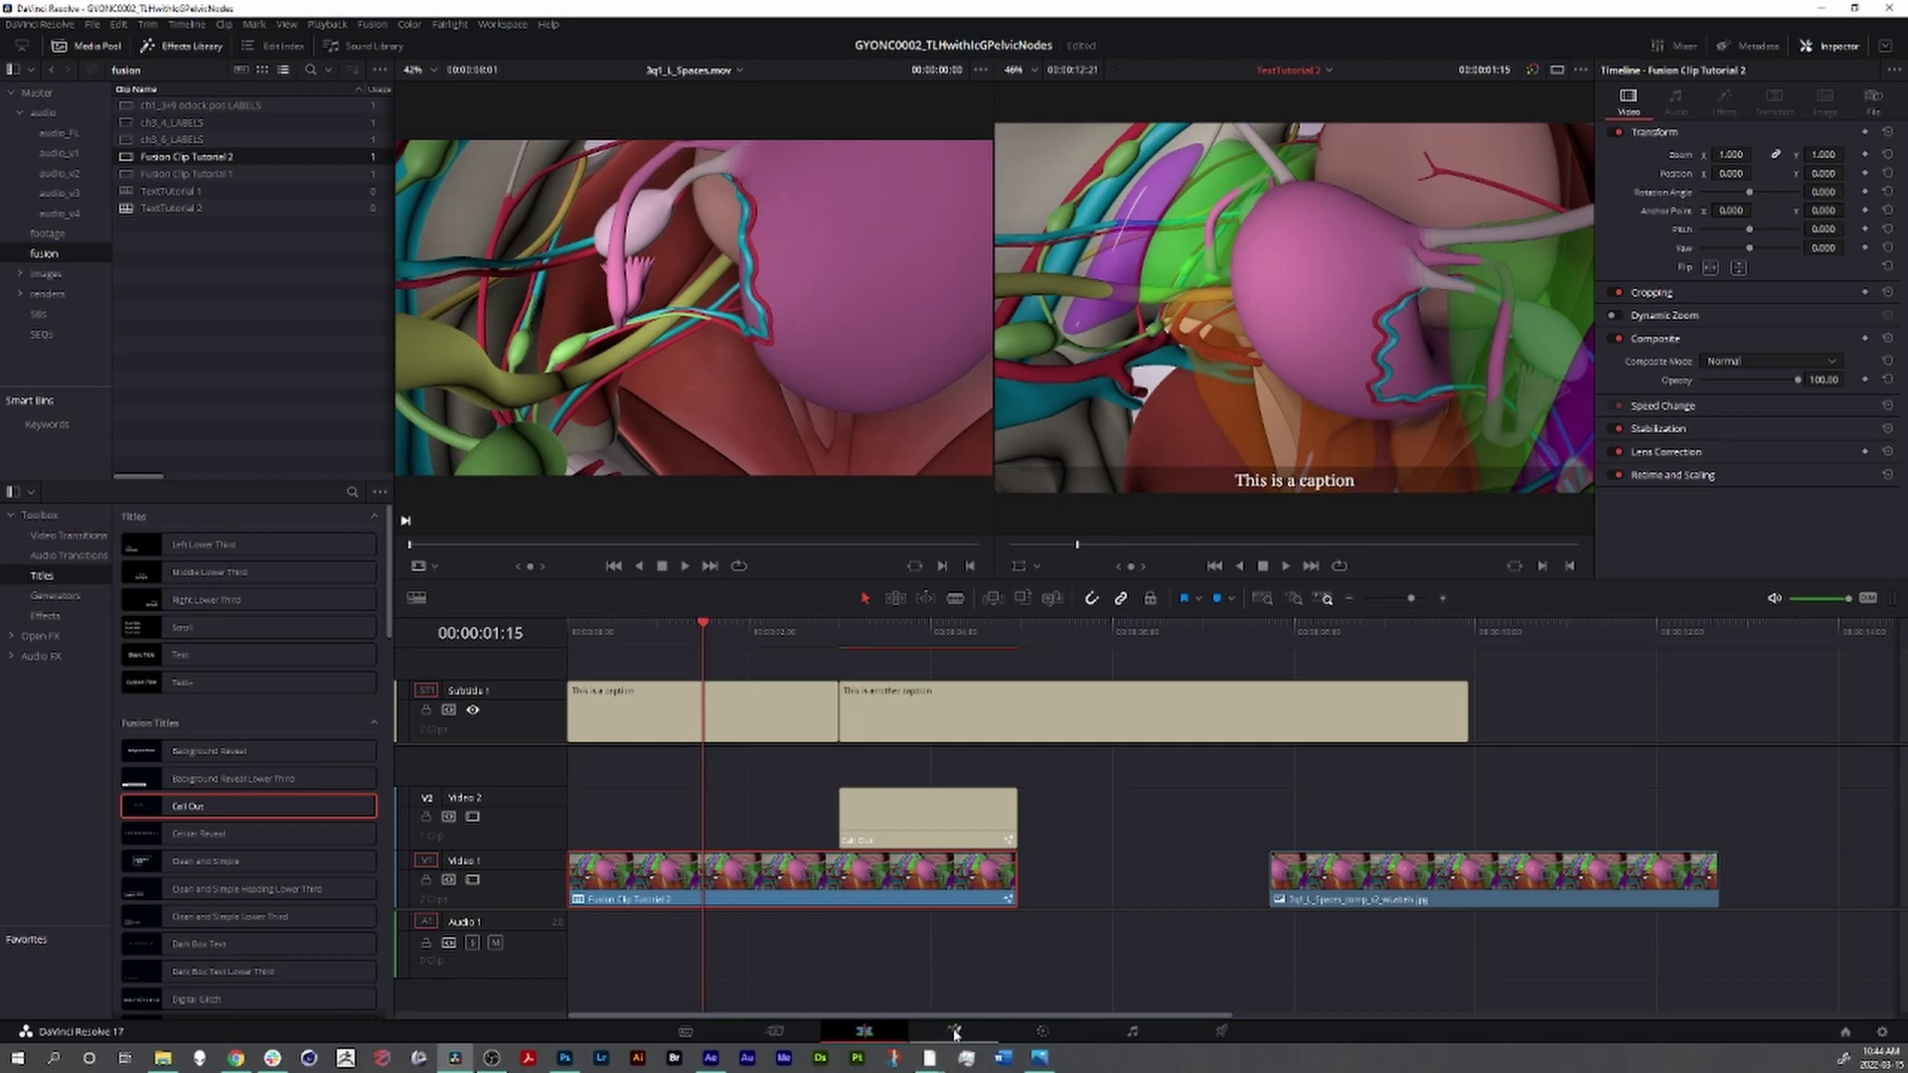
- In Fusion, spread MediaIn1 and MediaOut1 apart, then return to the Edit page
click(954, 1032)
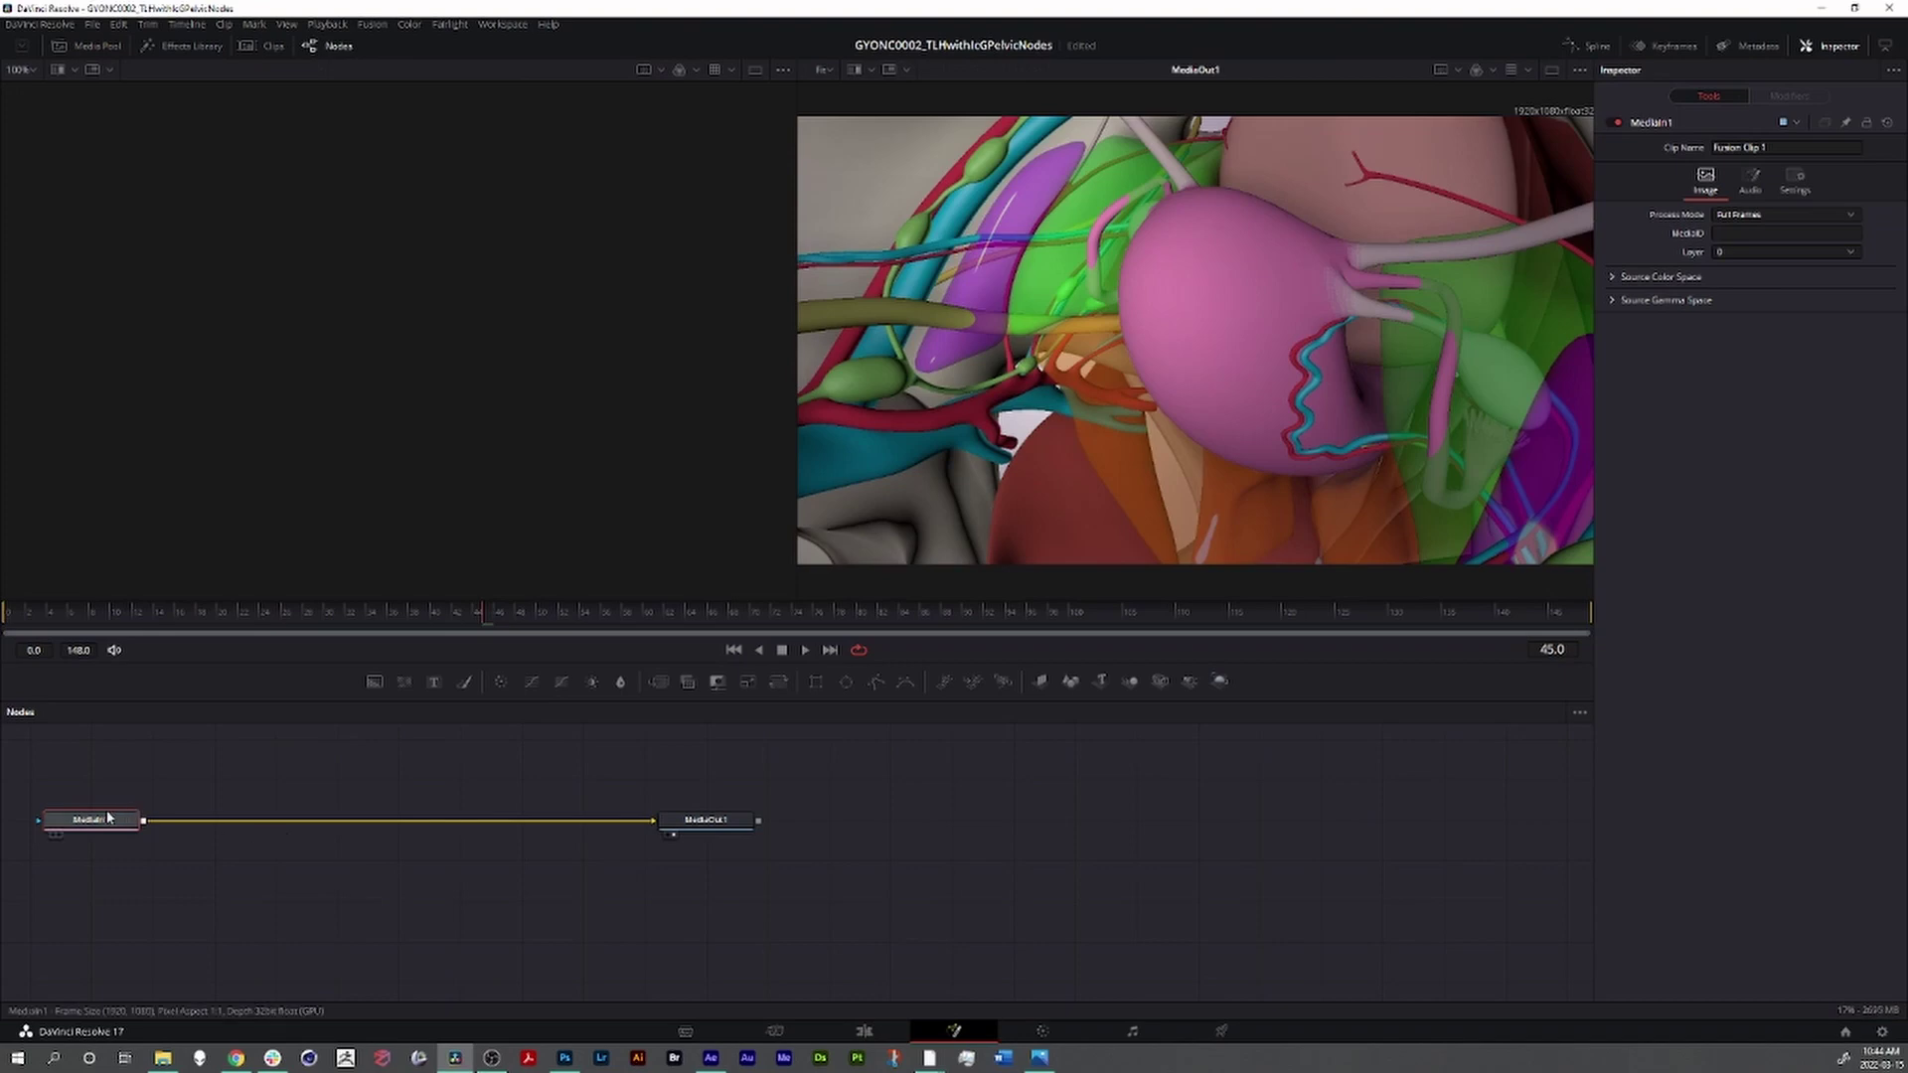
drag(109, 818, 512, 815)
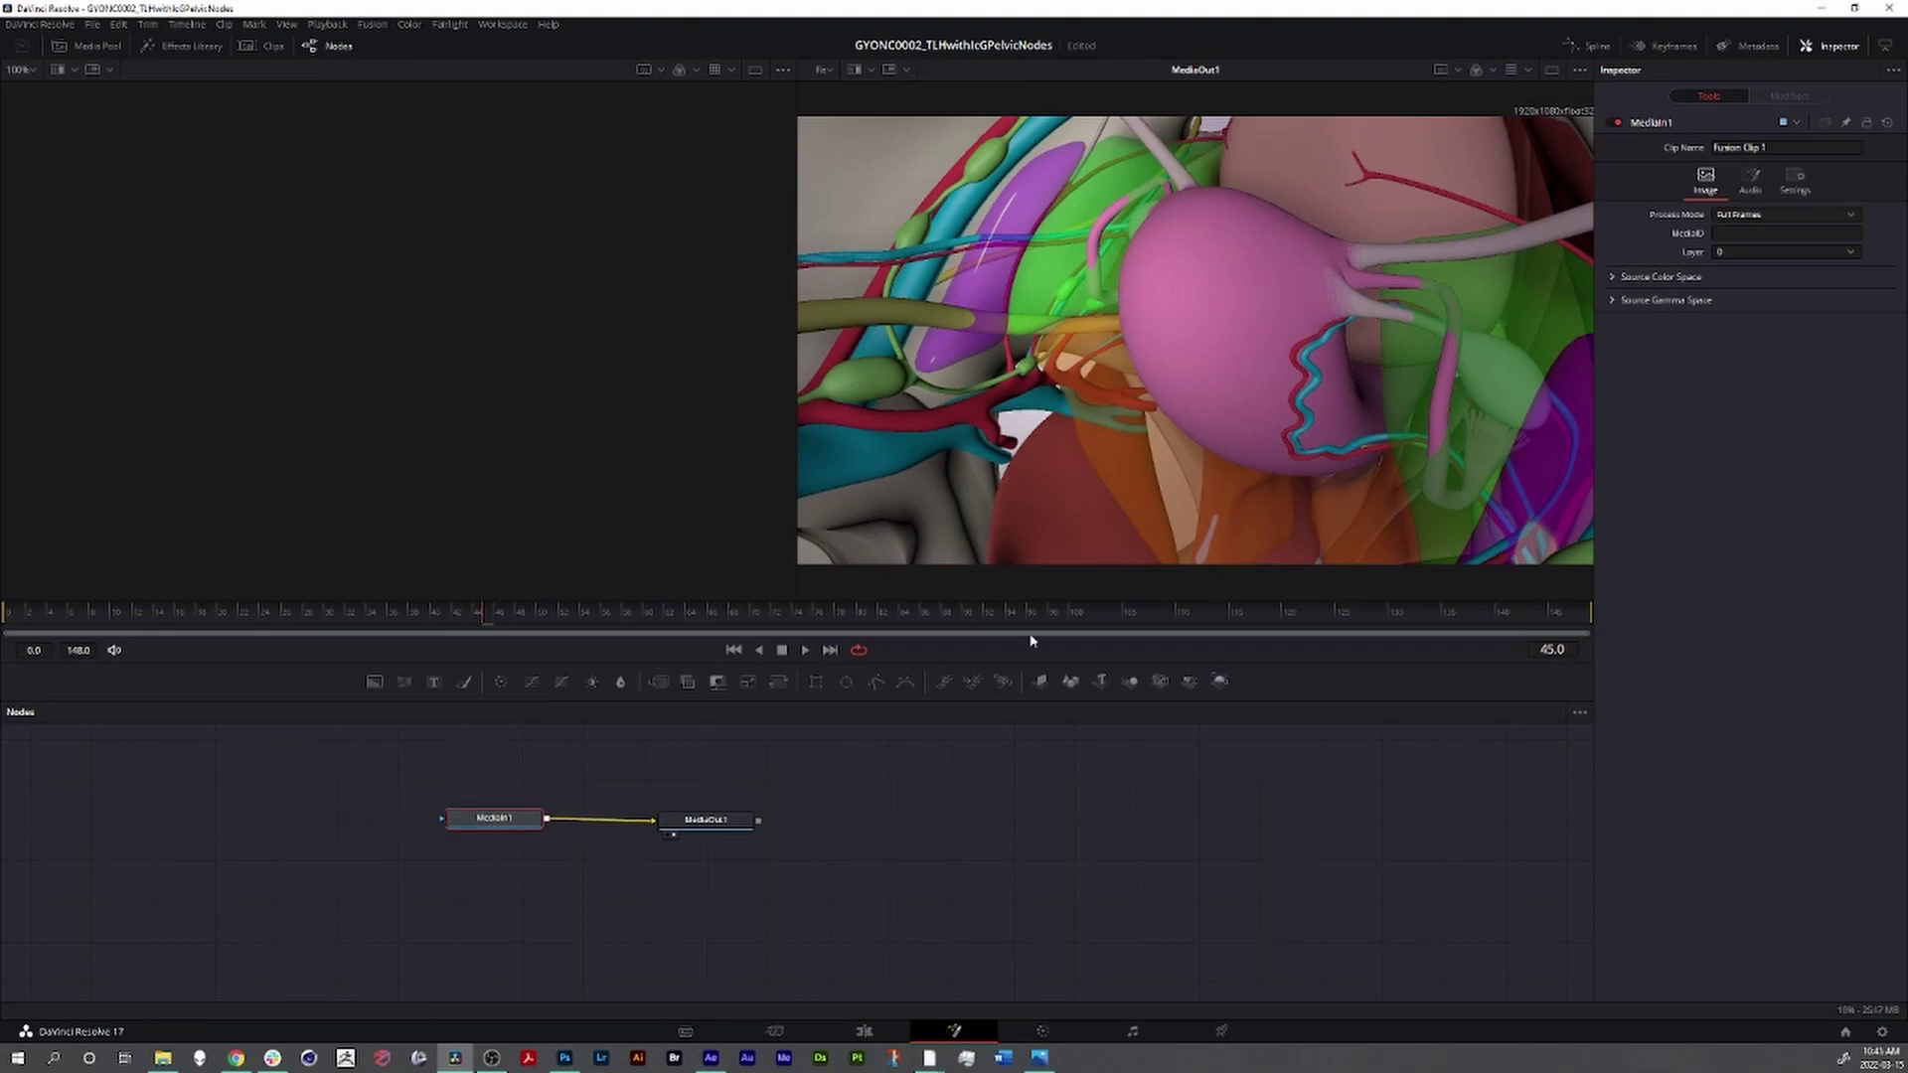
drag(713, 827, 889, 823)
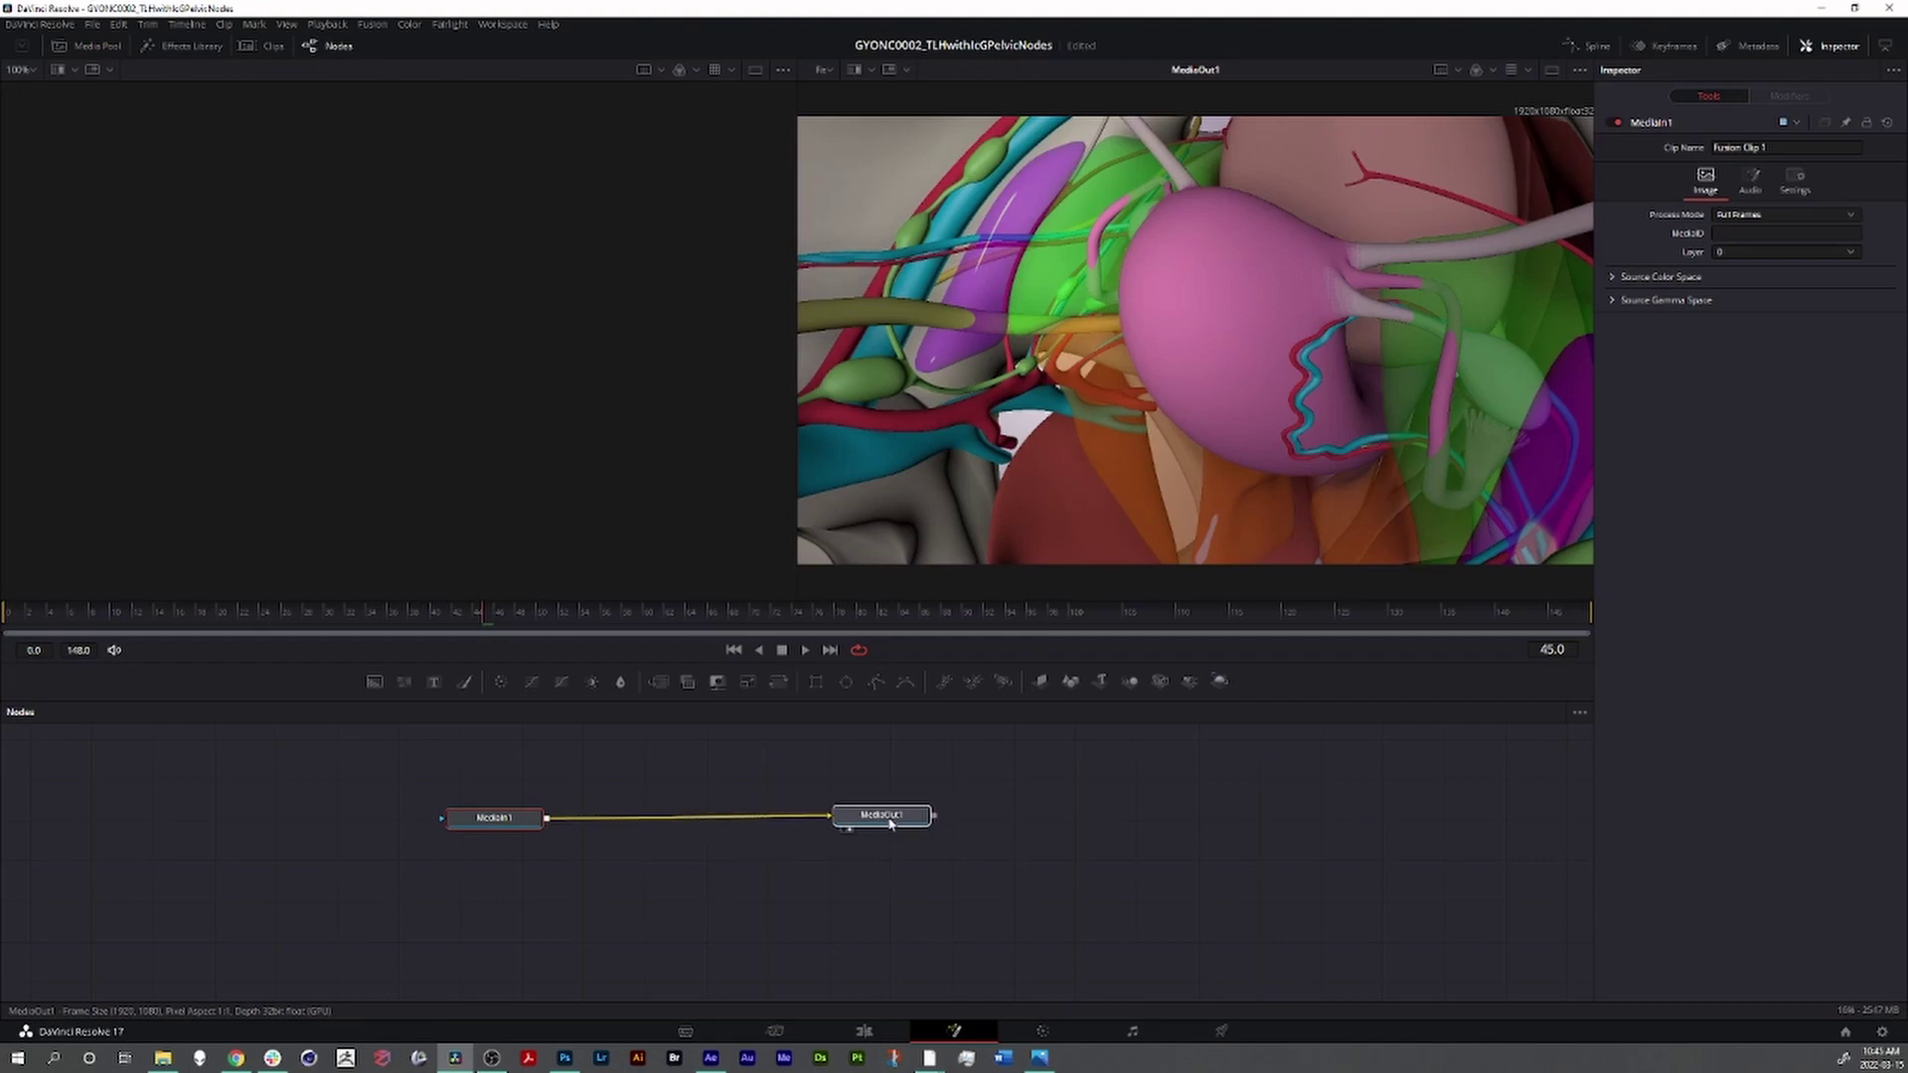
click(890, 823)
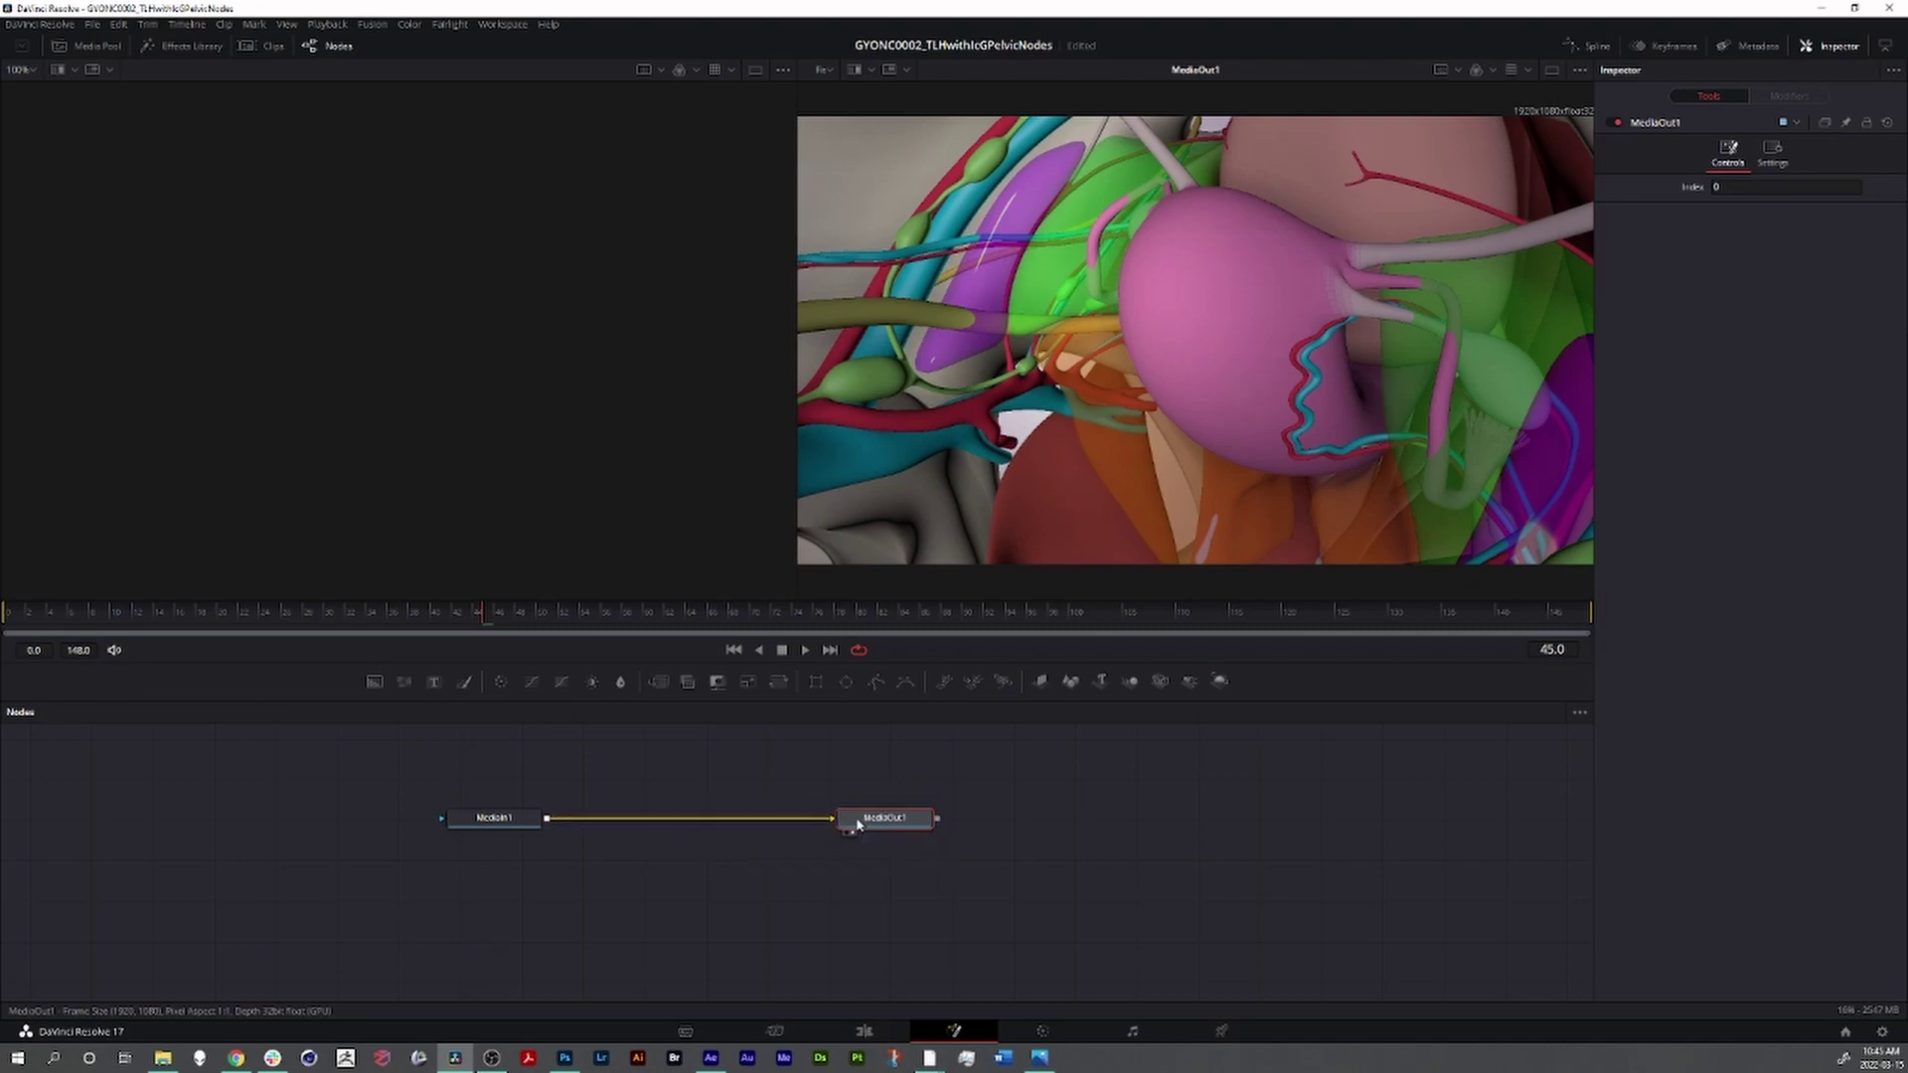
key(shift+4)
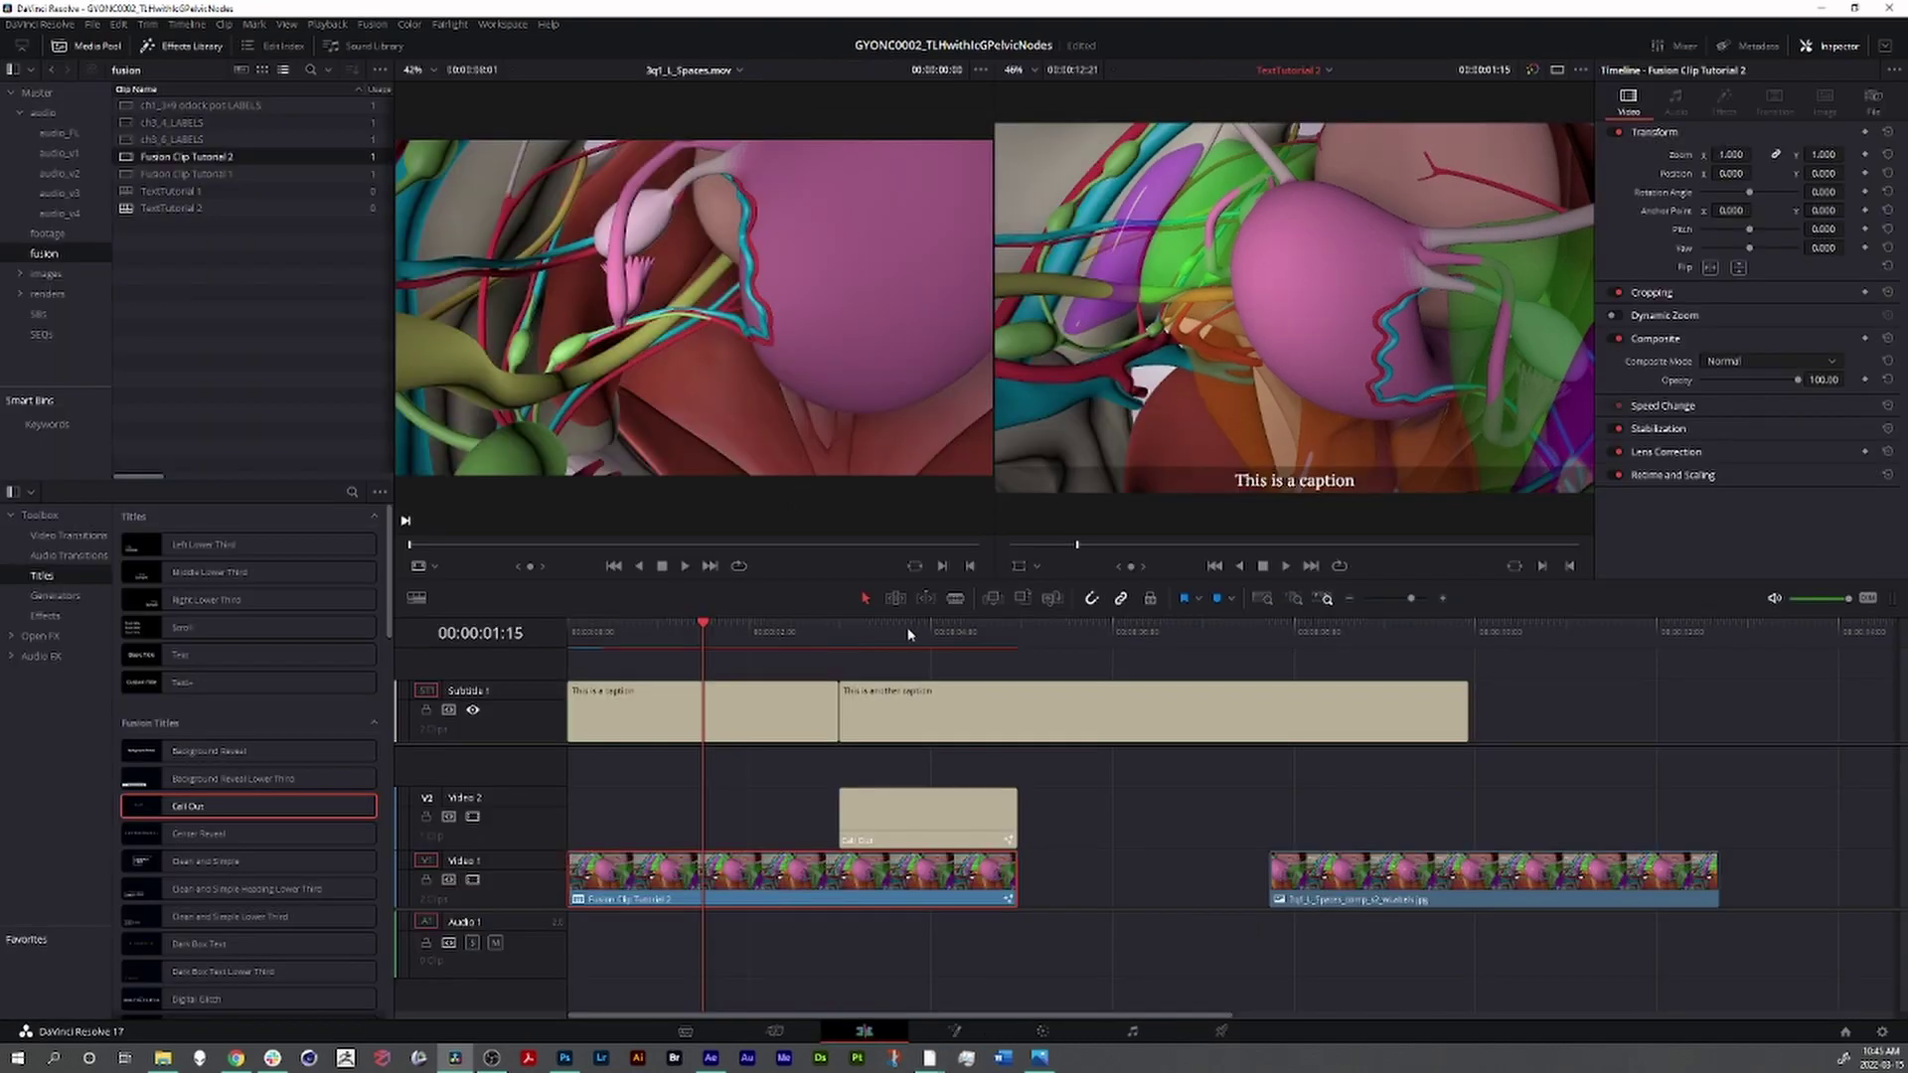
click(909, 632)
click(889, 812)
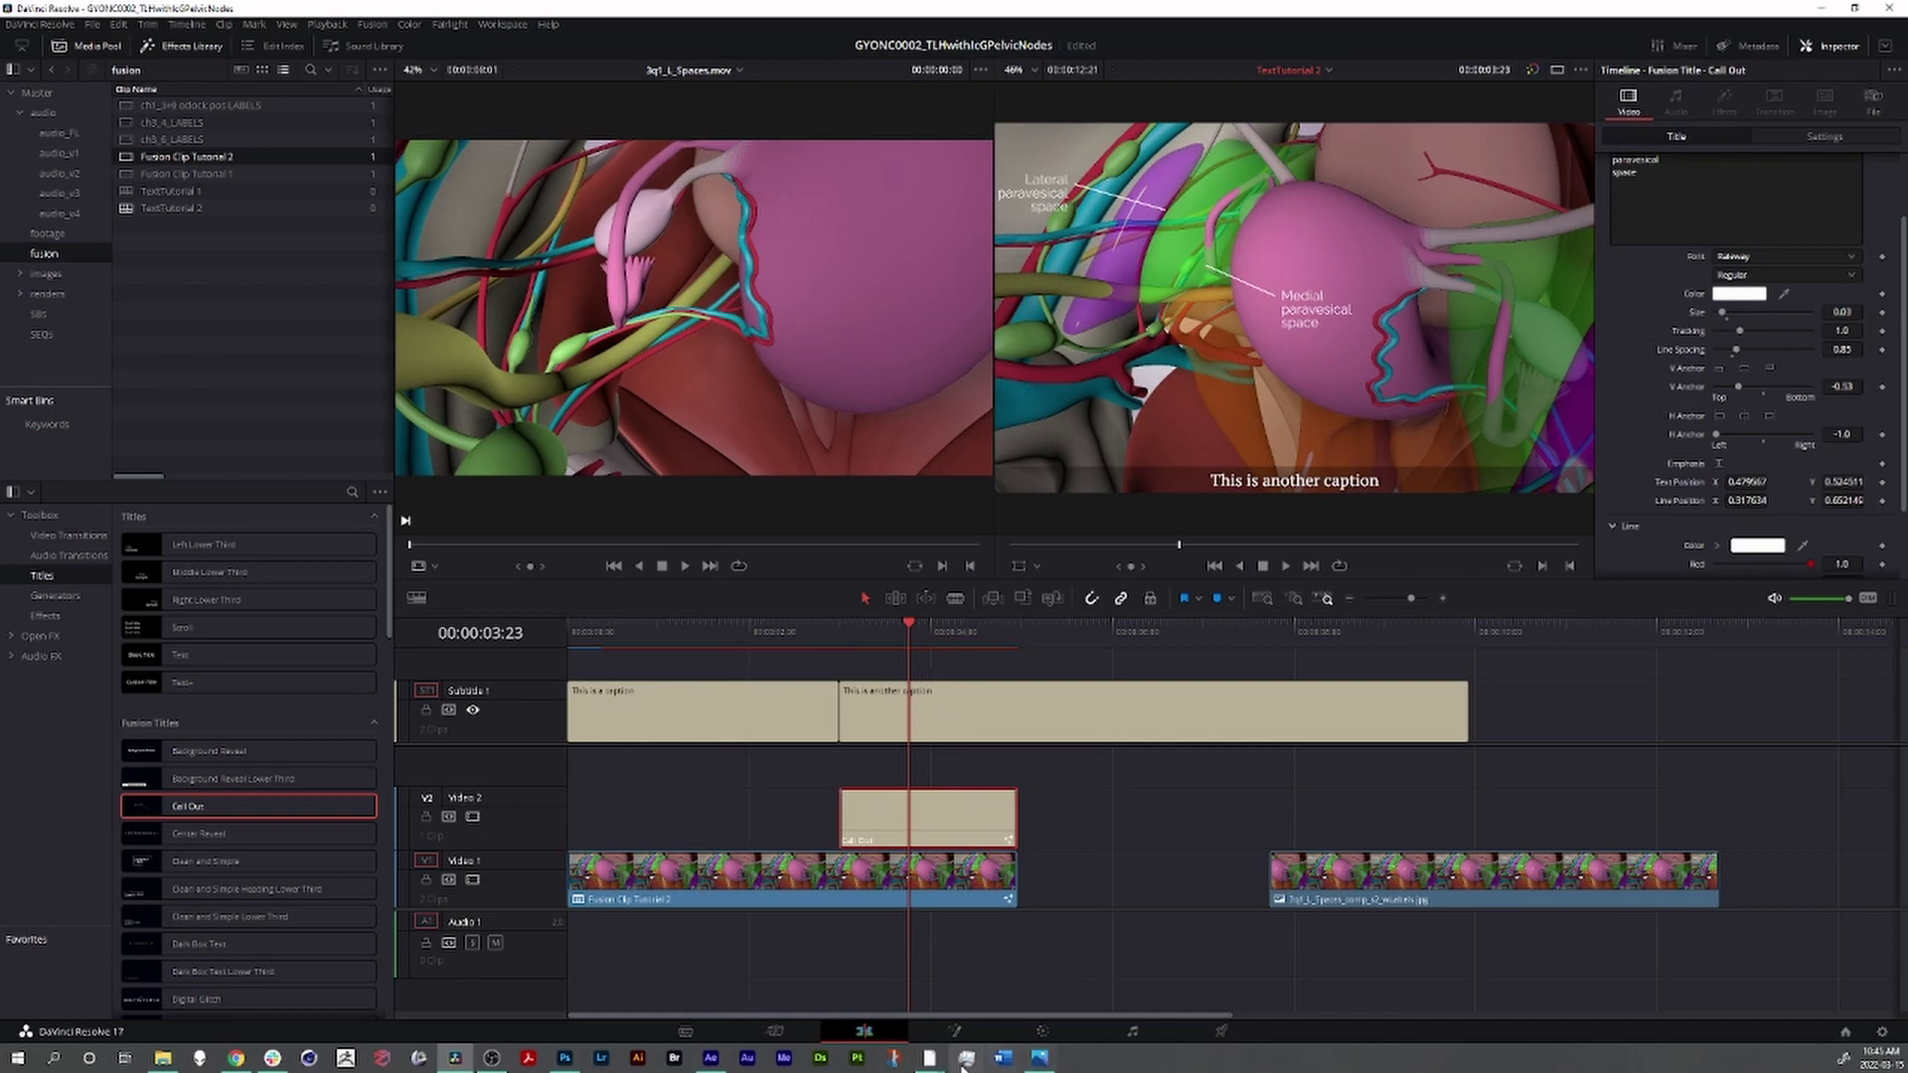
click(954, 1031)
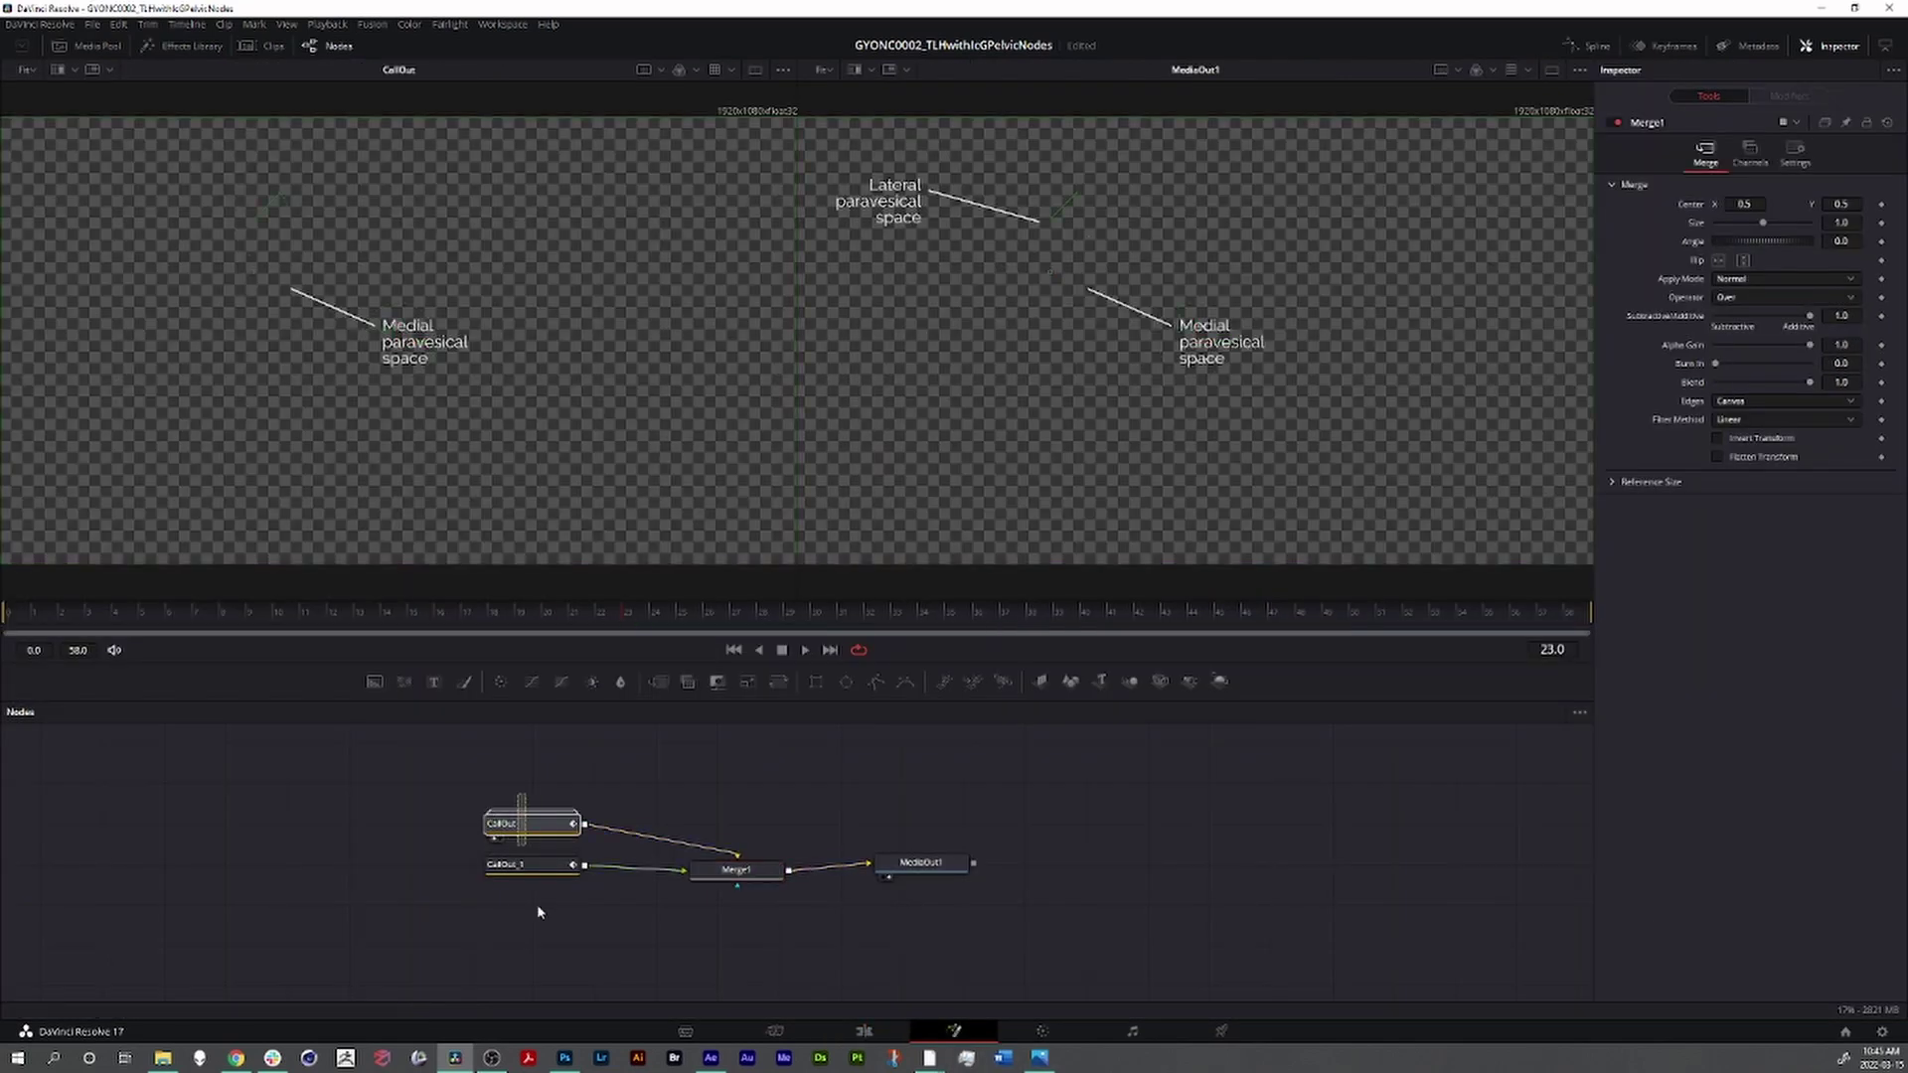
drag(535, 810, 536, 907)
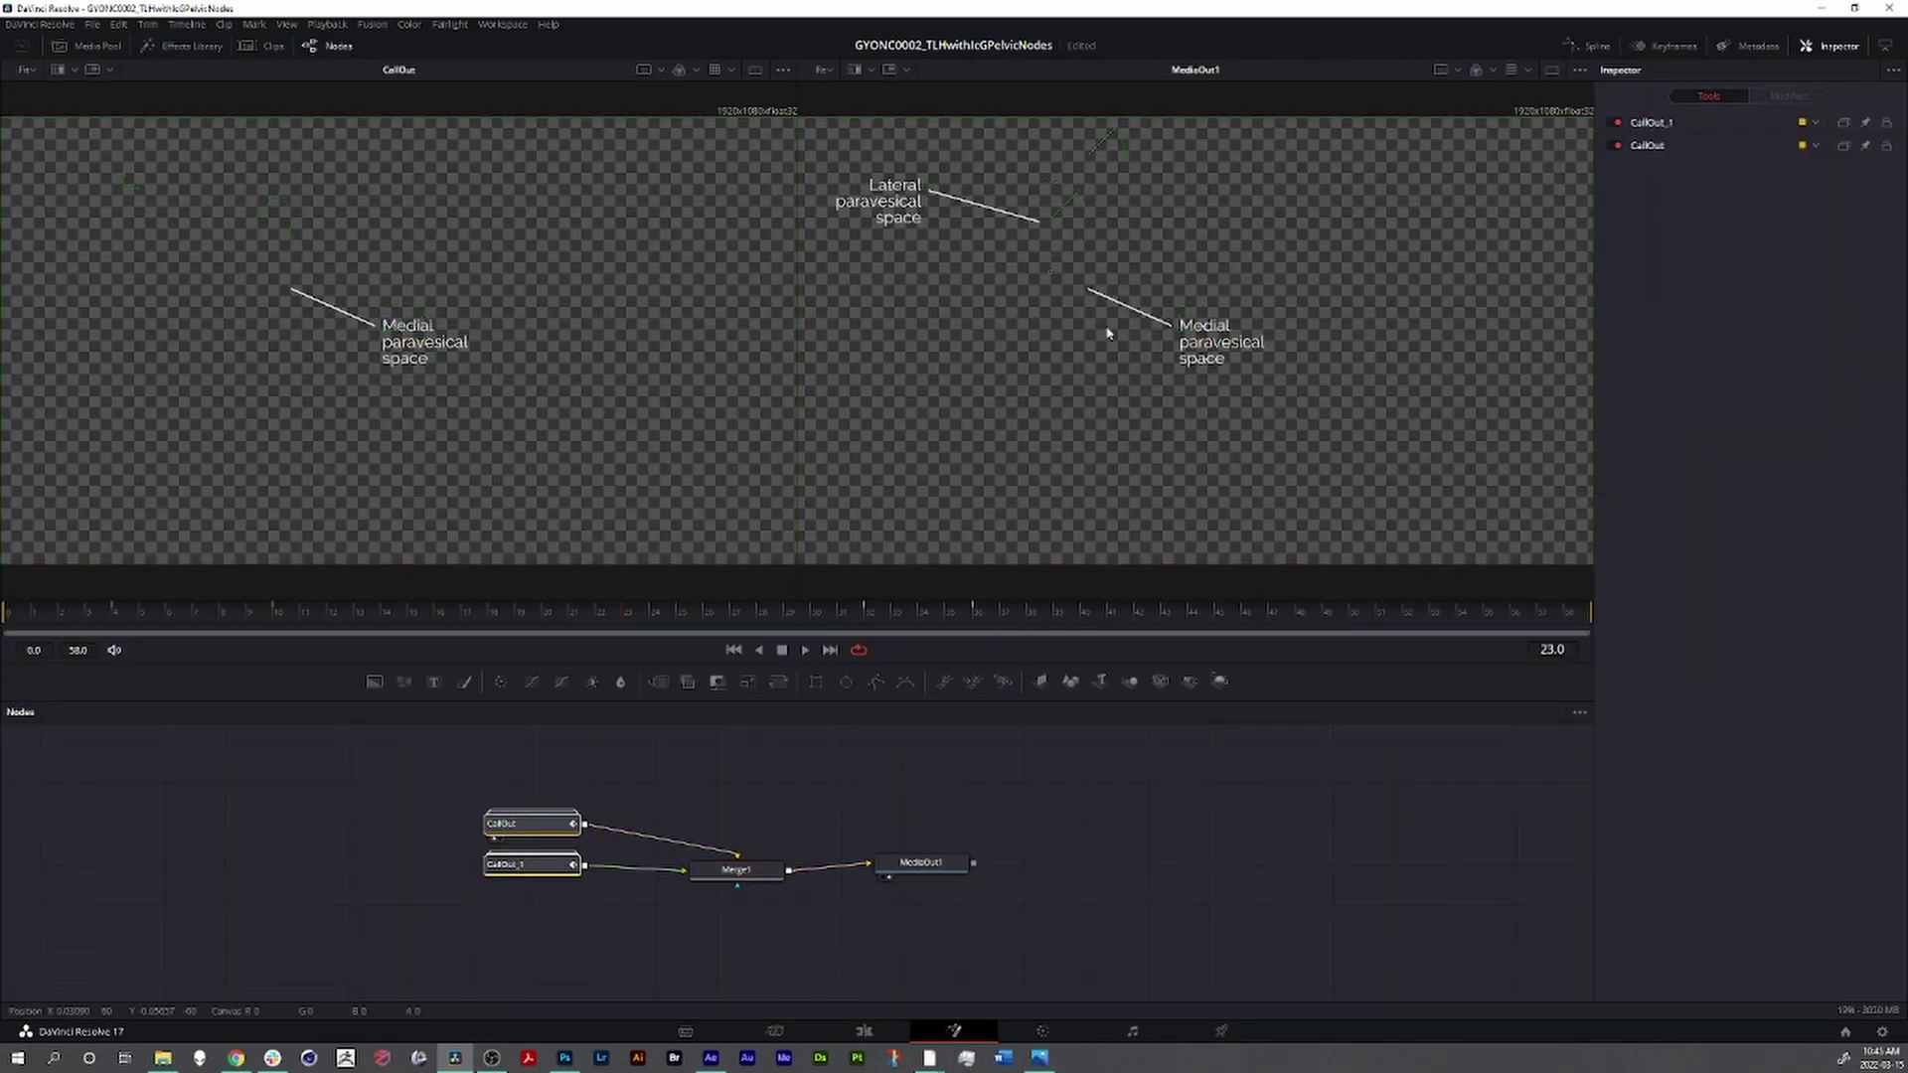
click(735, 871)
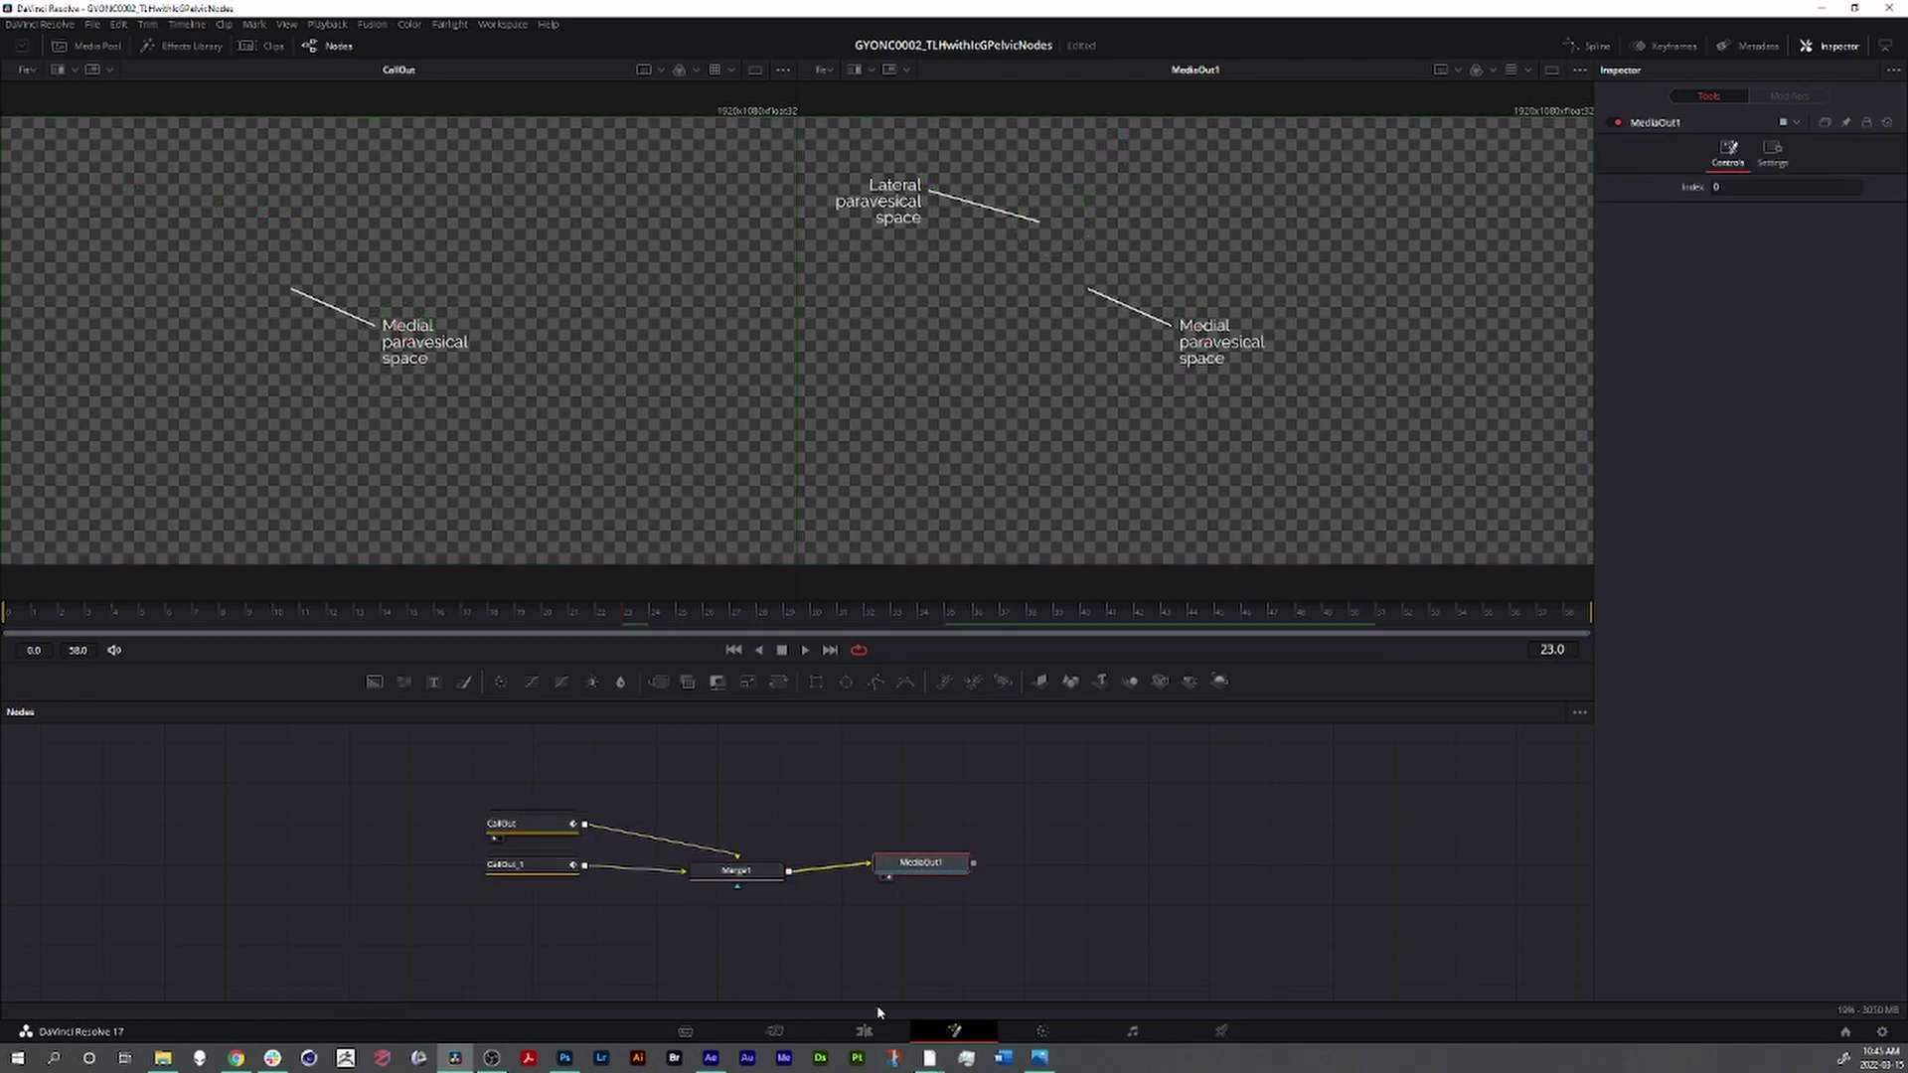
click(879, 1032)
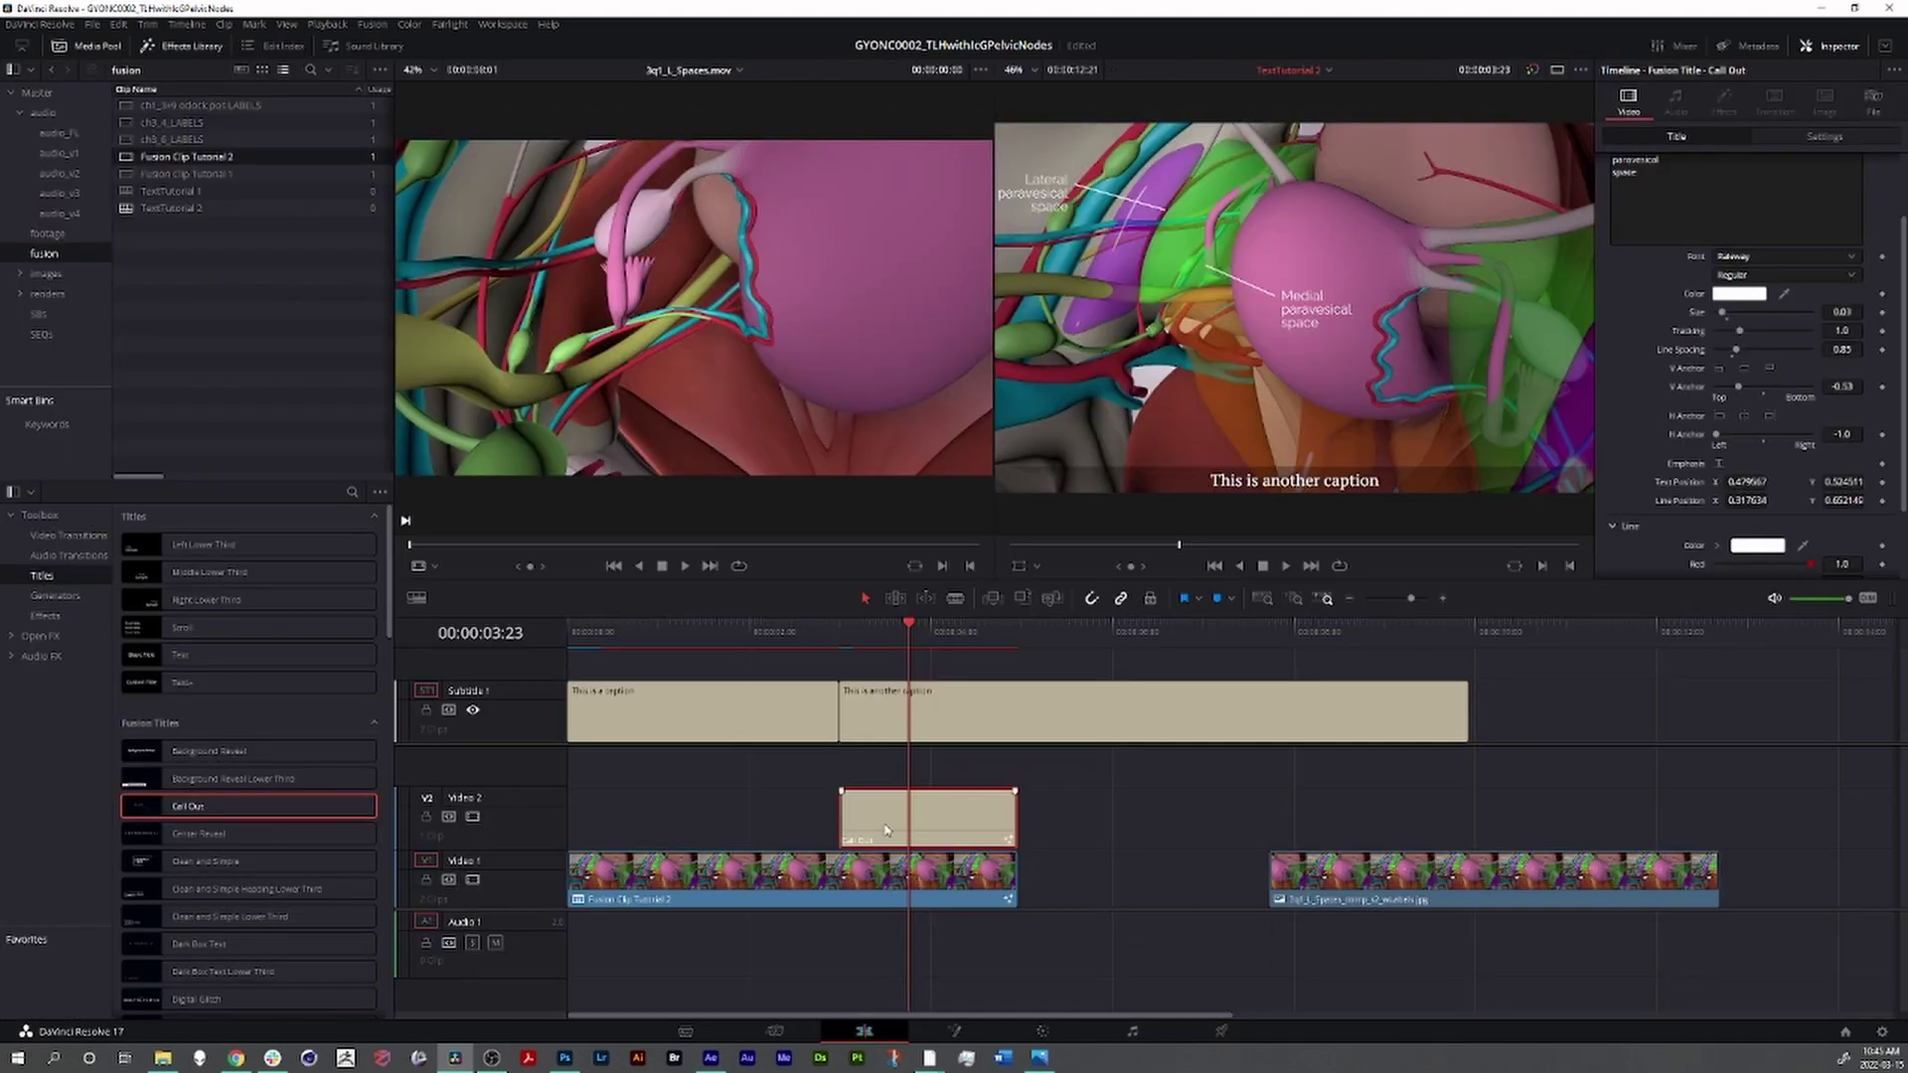
click(955, 1031)
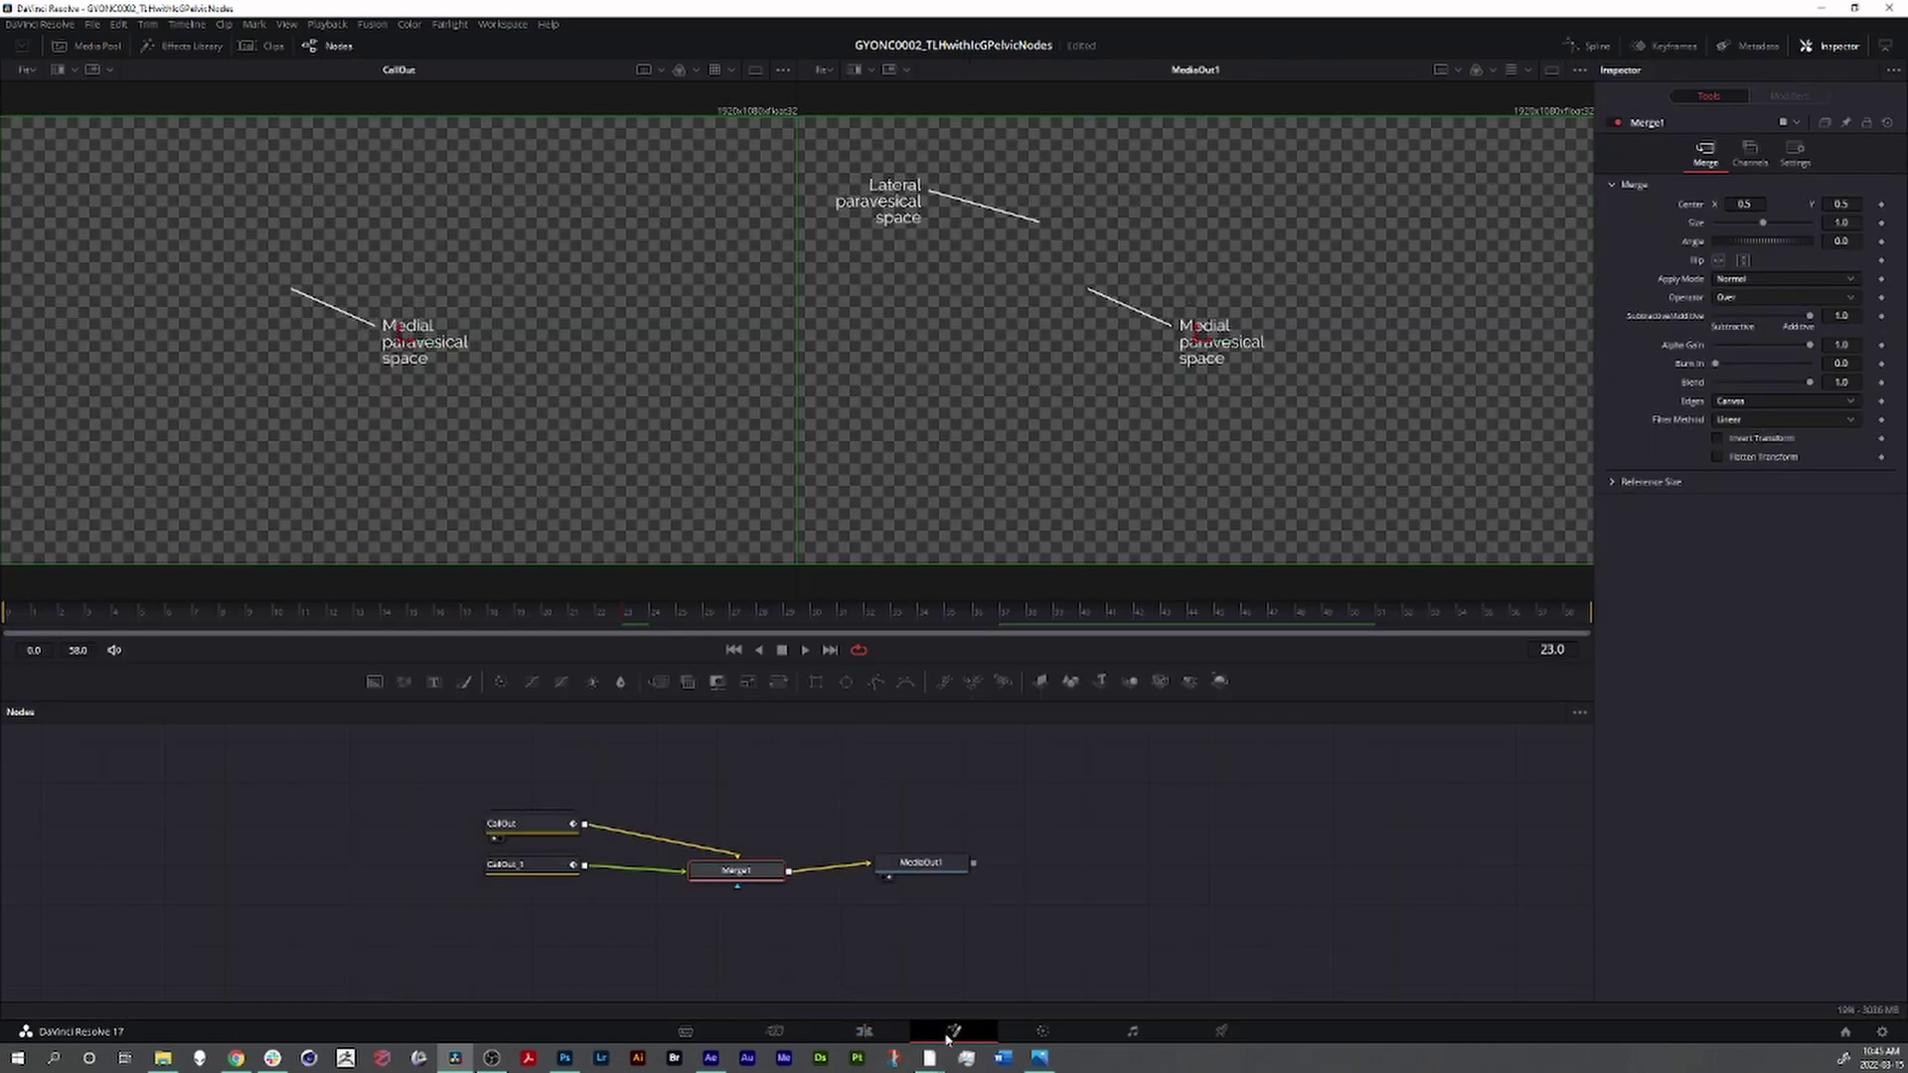
drag(497, 780, 553, 907)
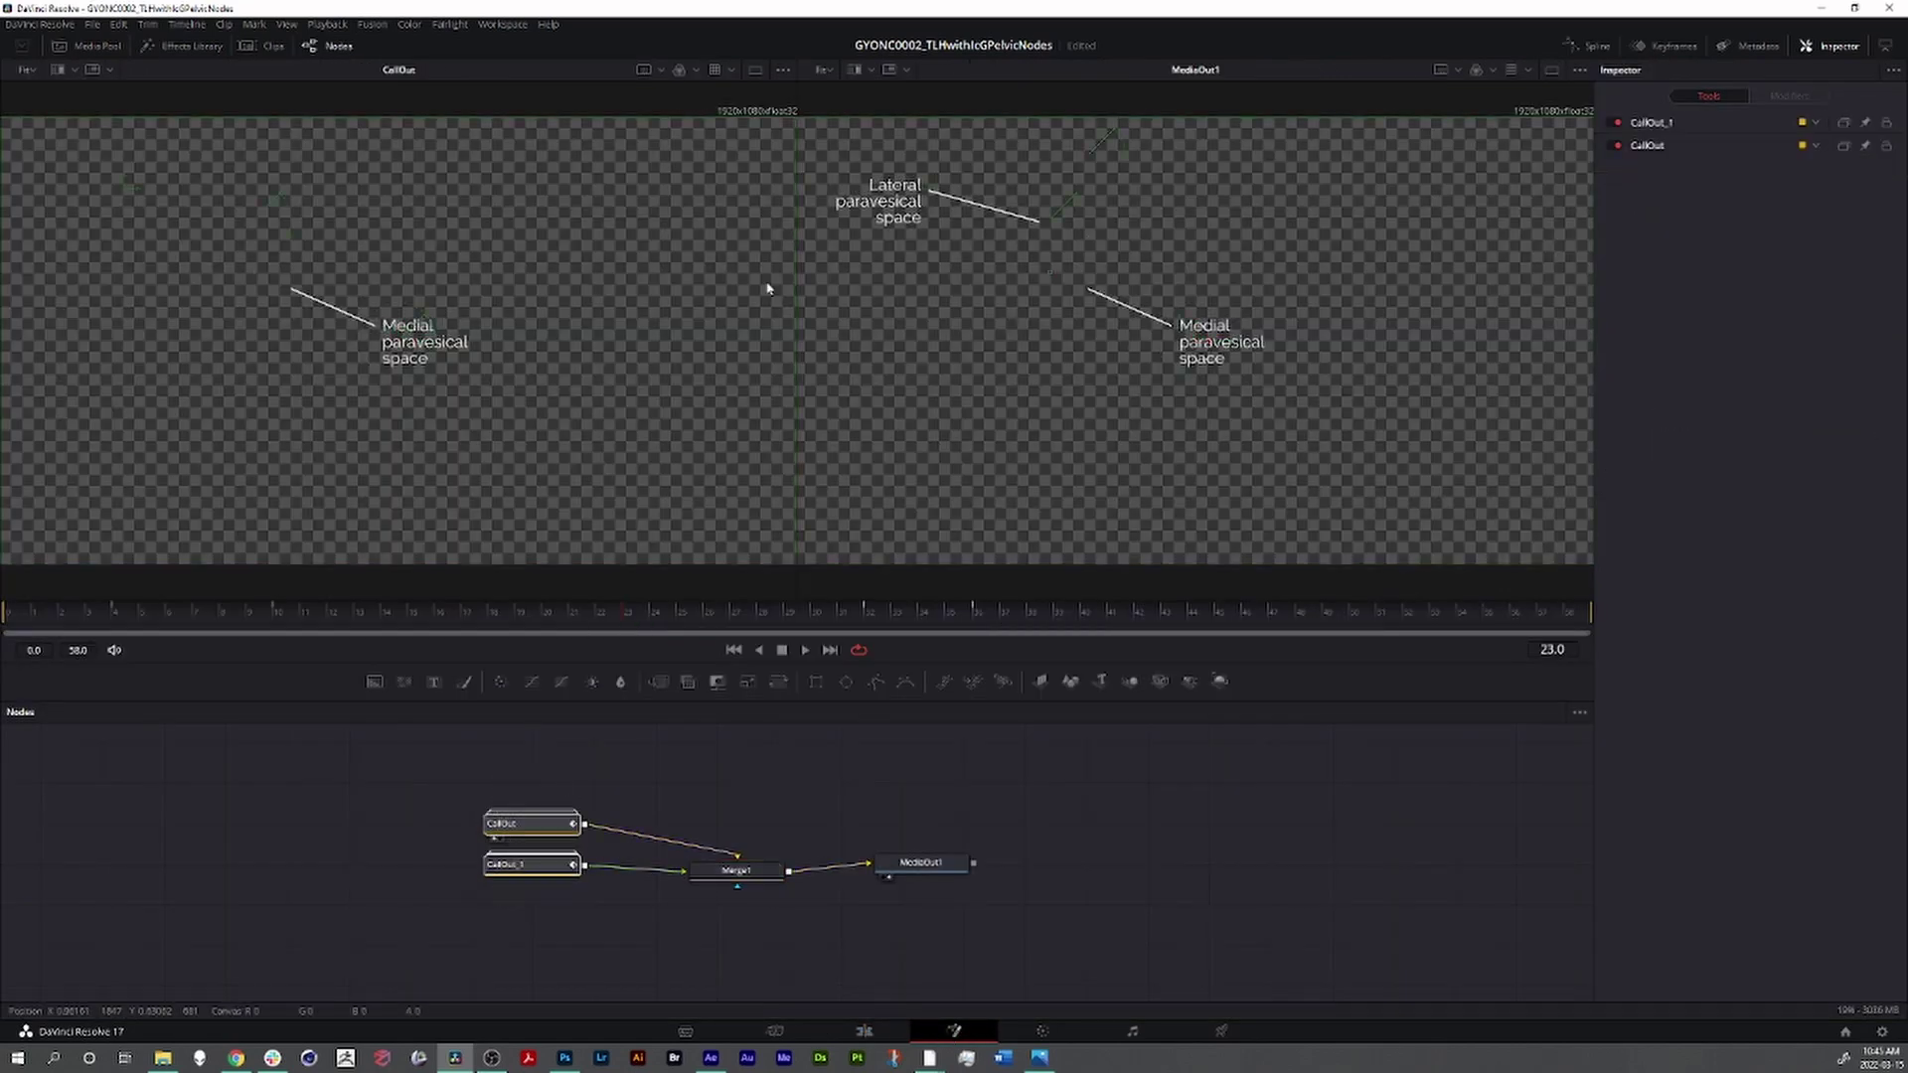
click(851, 1031)
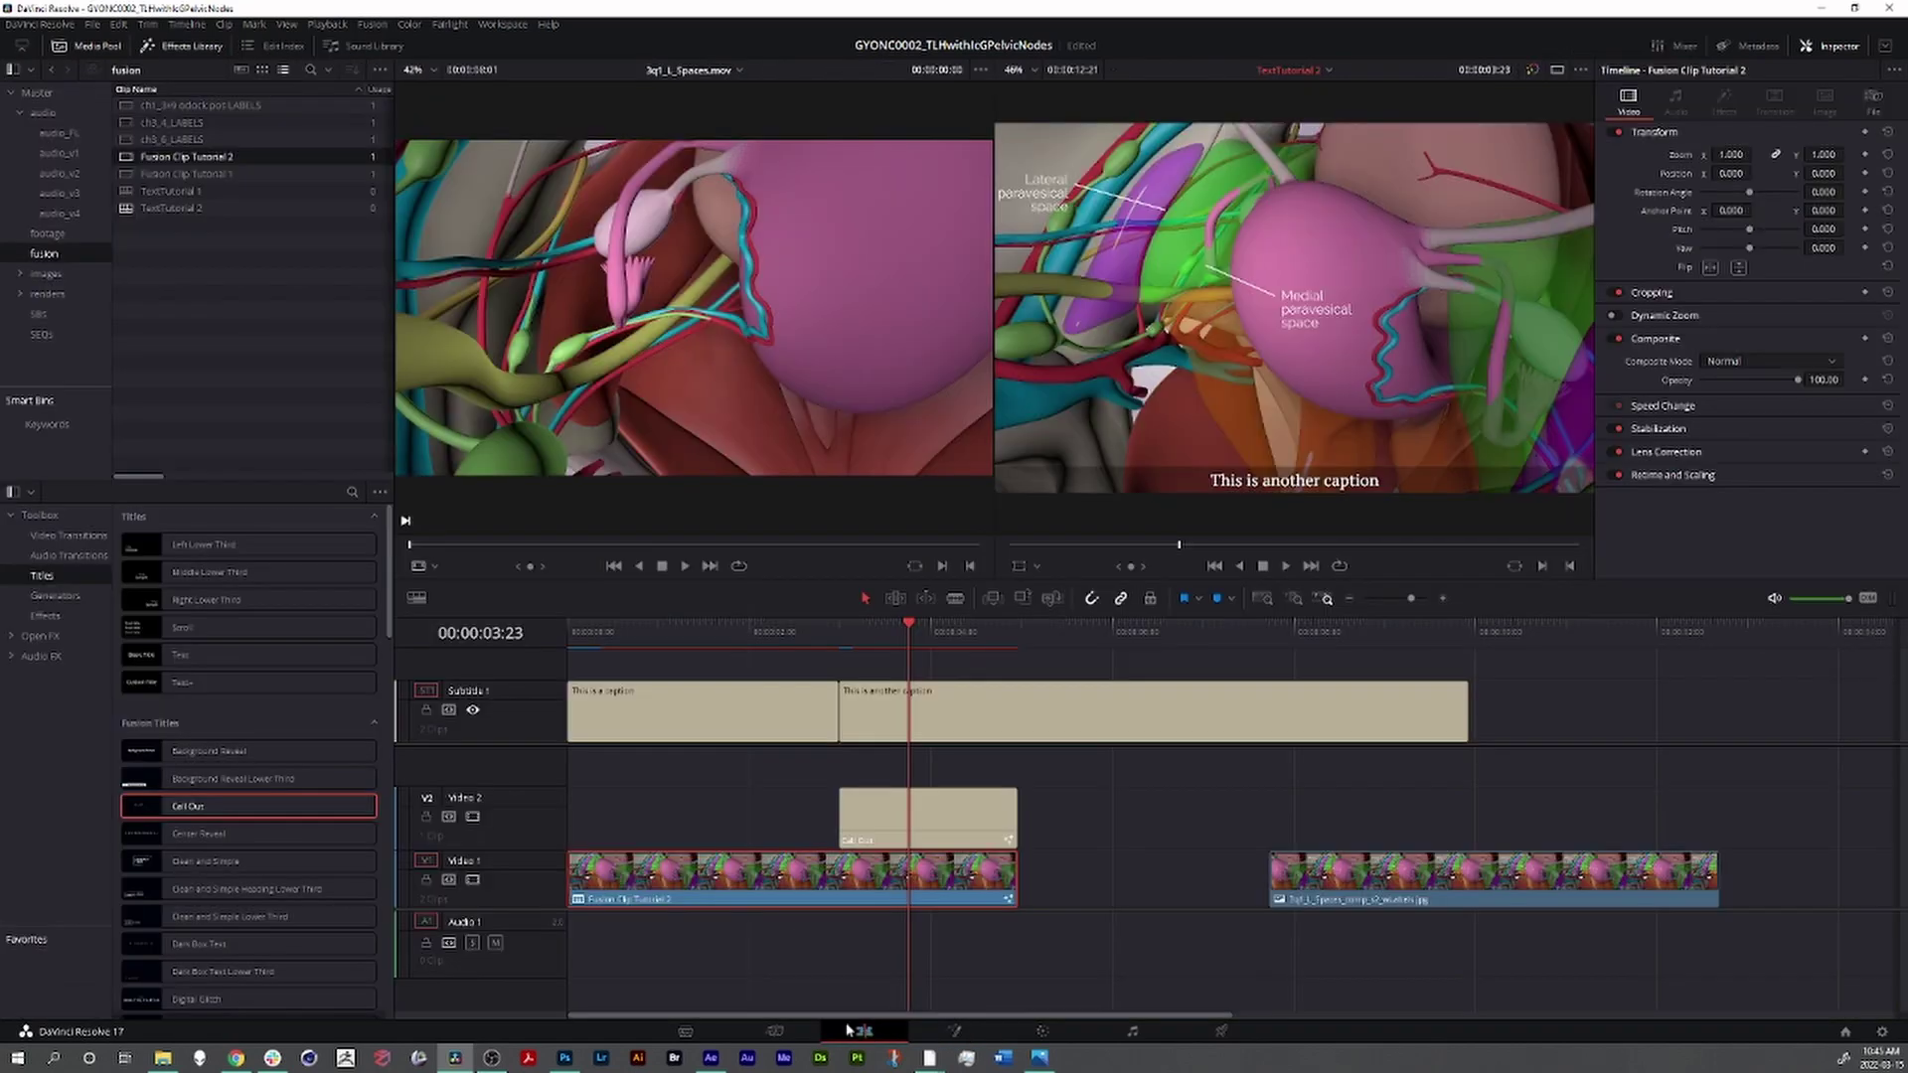
click(927, 836)
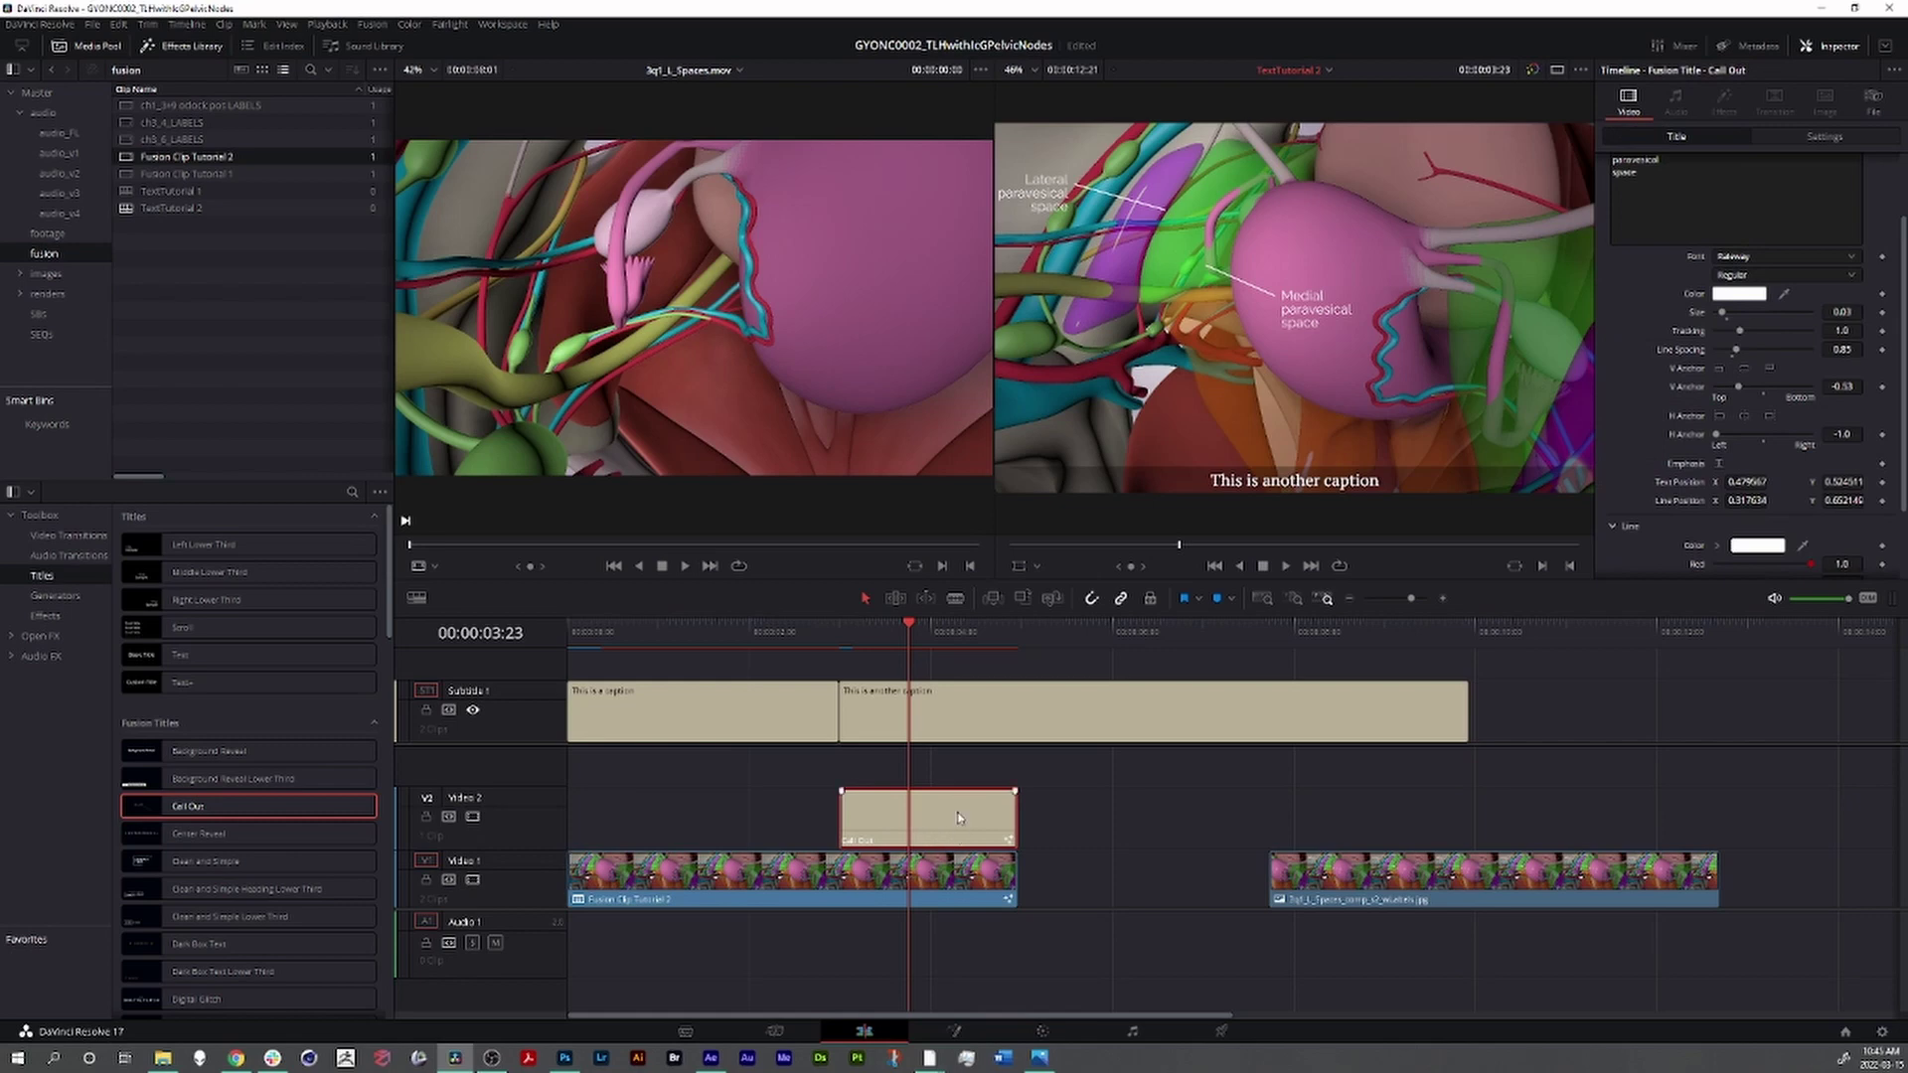
click(954, 1031)
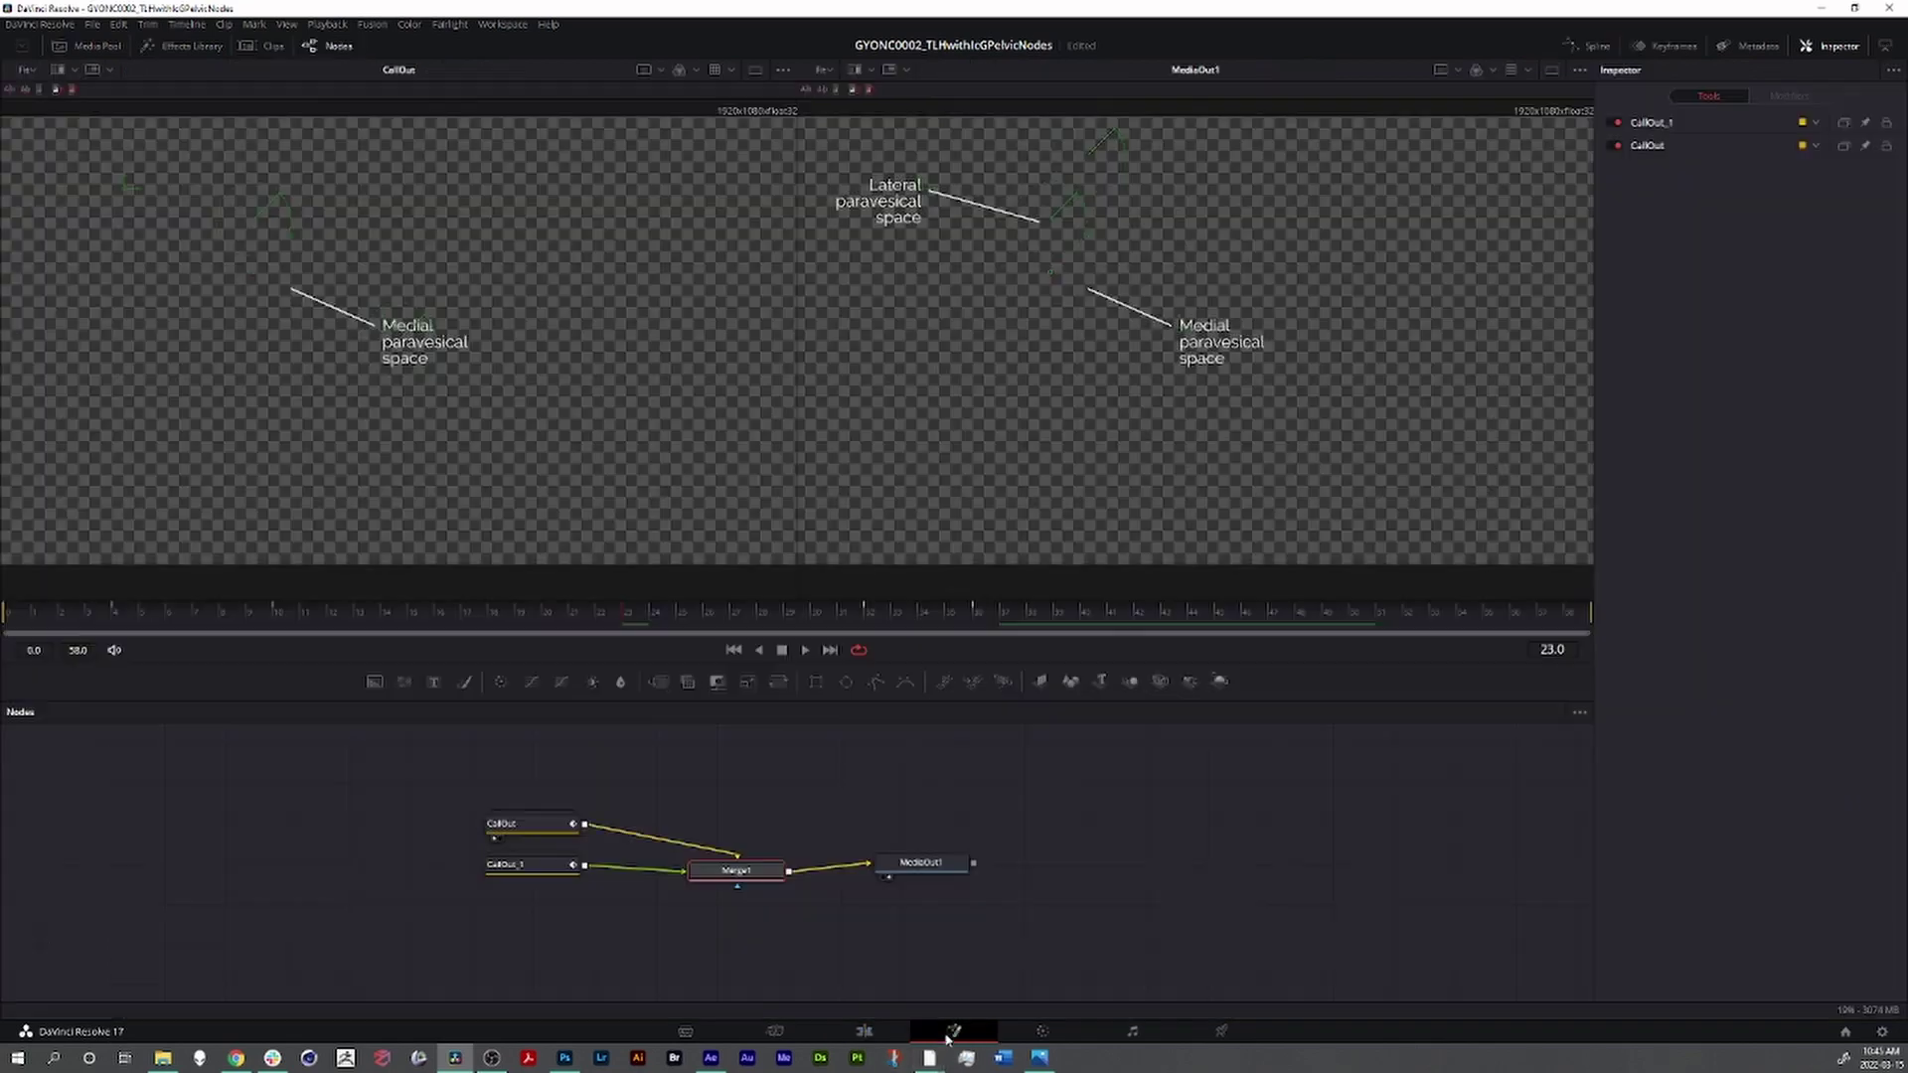
drag(447, 784, 805, 944)
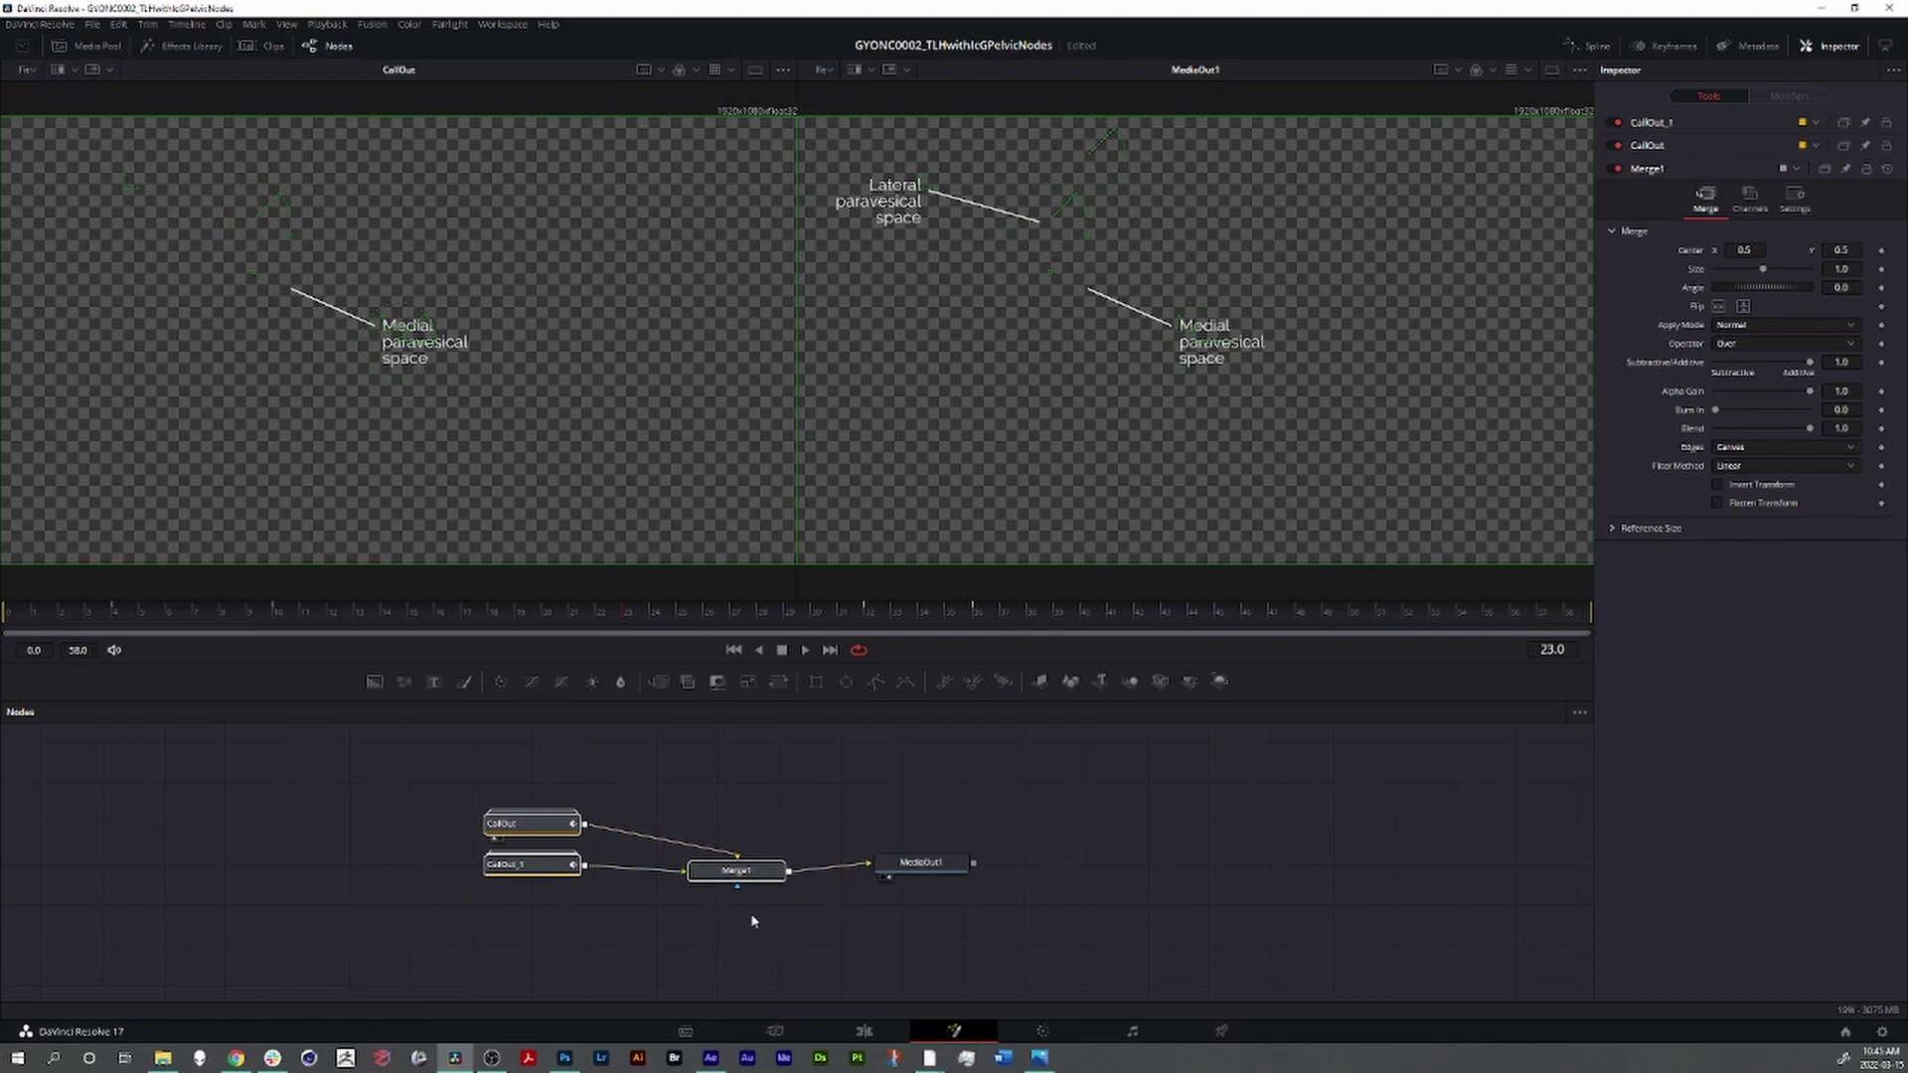
- Copy the callout nodes and paste them into the Video 1 anatomy clip's Fusion composite
key(ctrl+c)
click(863, 1031)
click(792, 629)
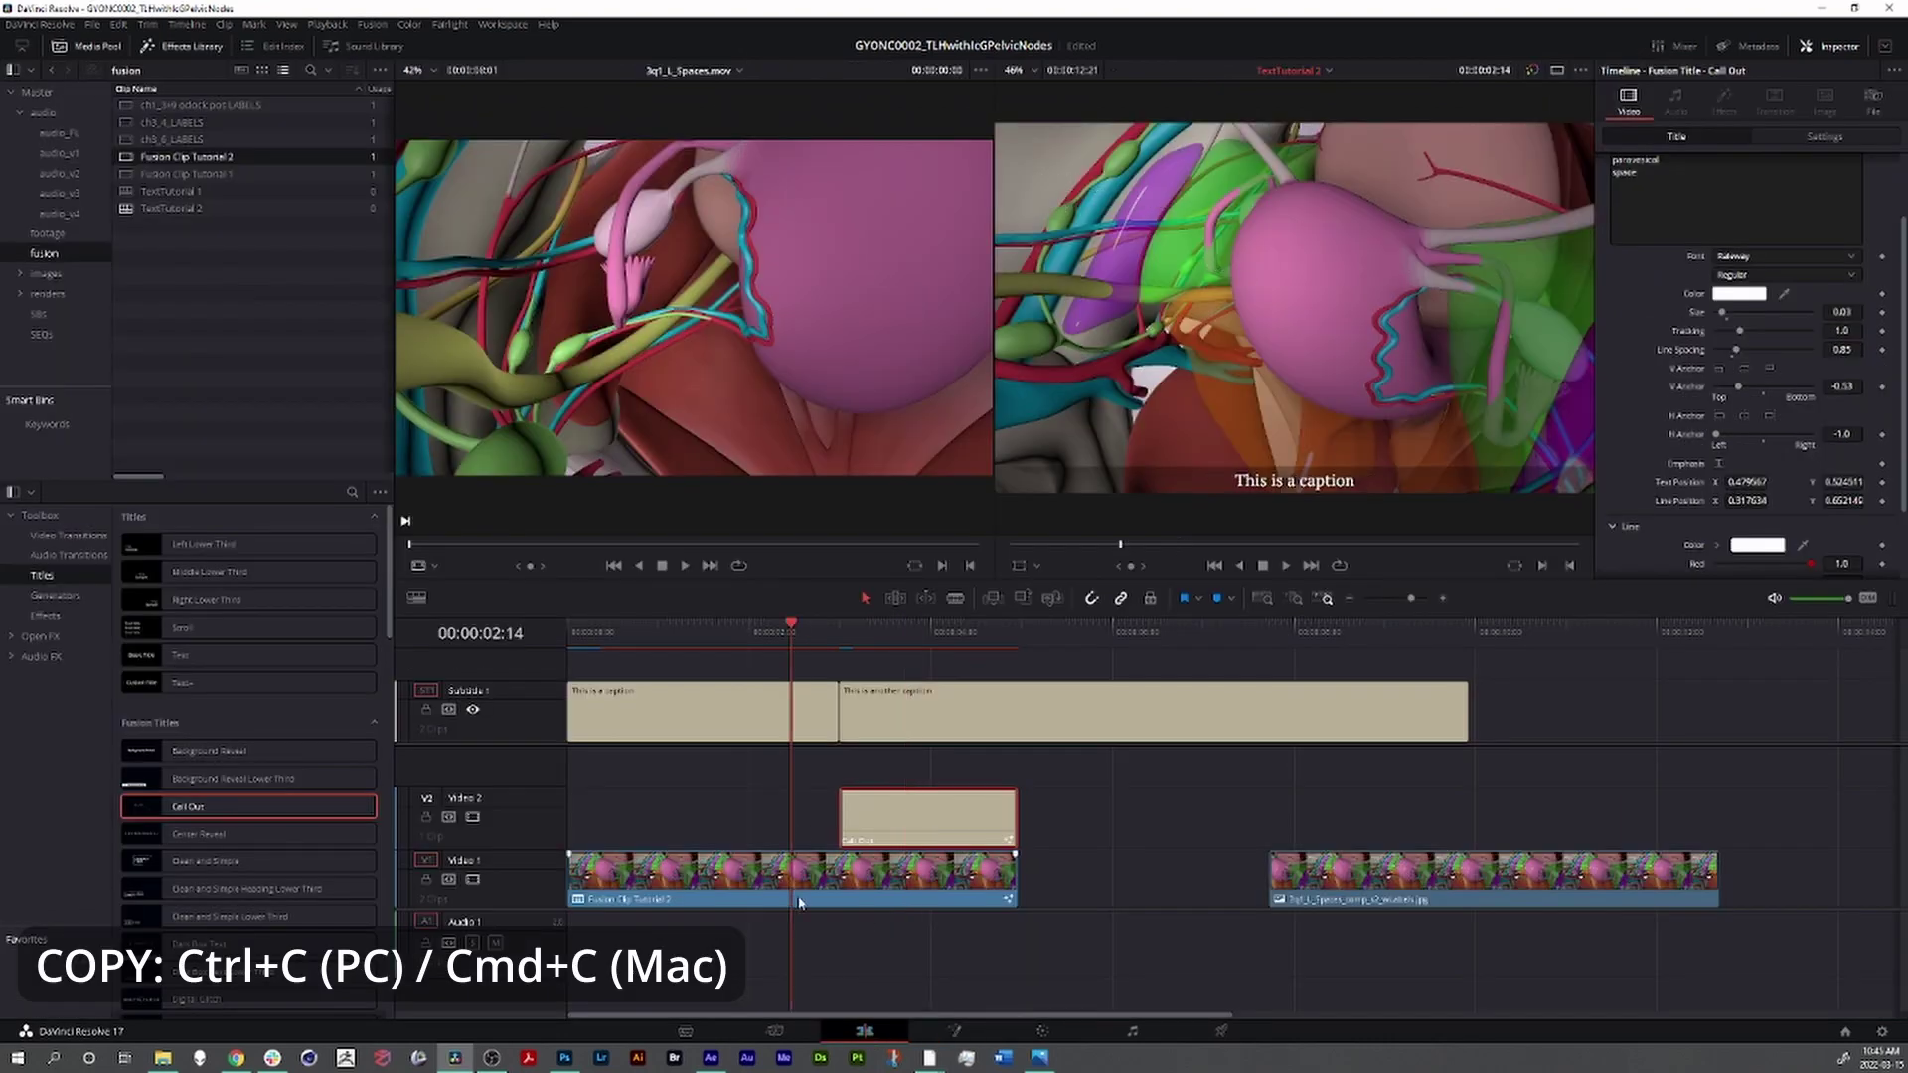
click(807, 885)
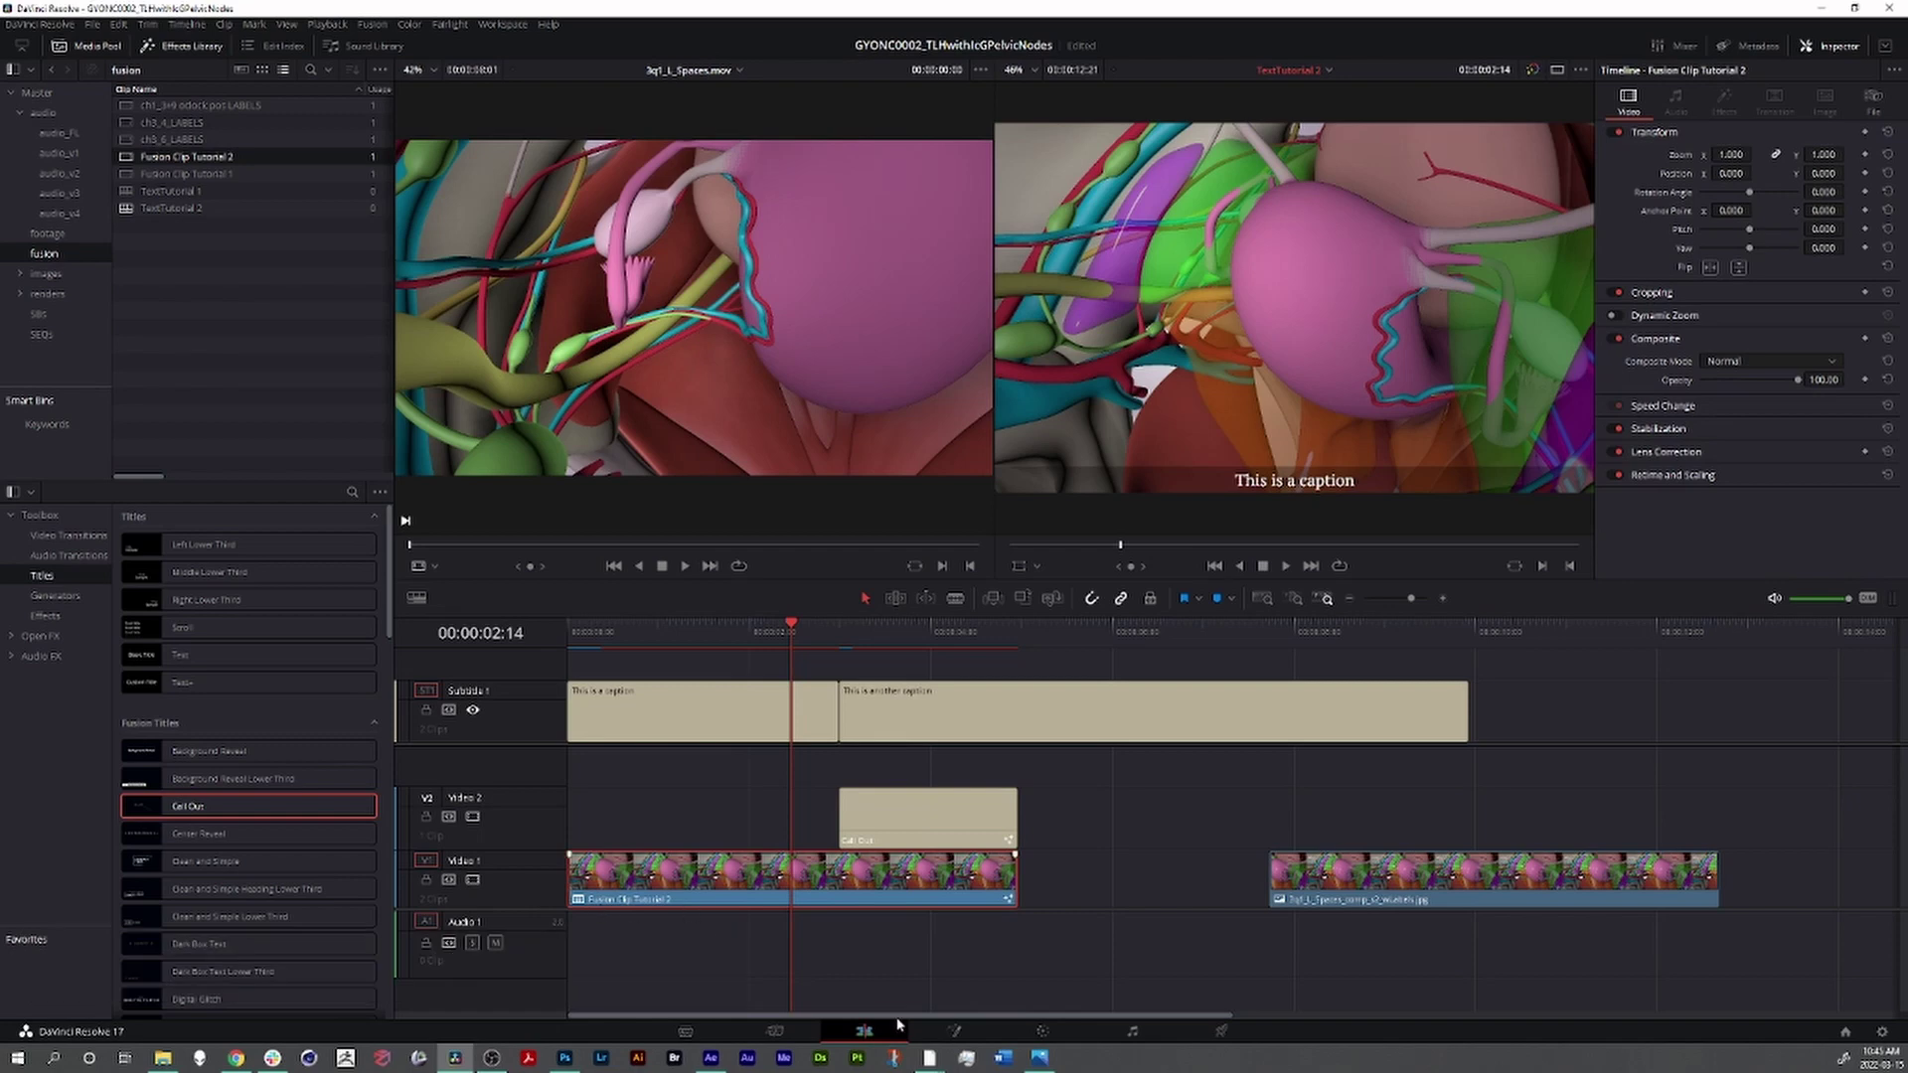
click(952, 1032)
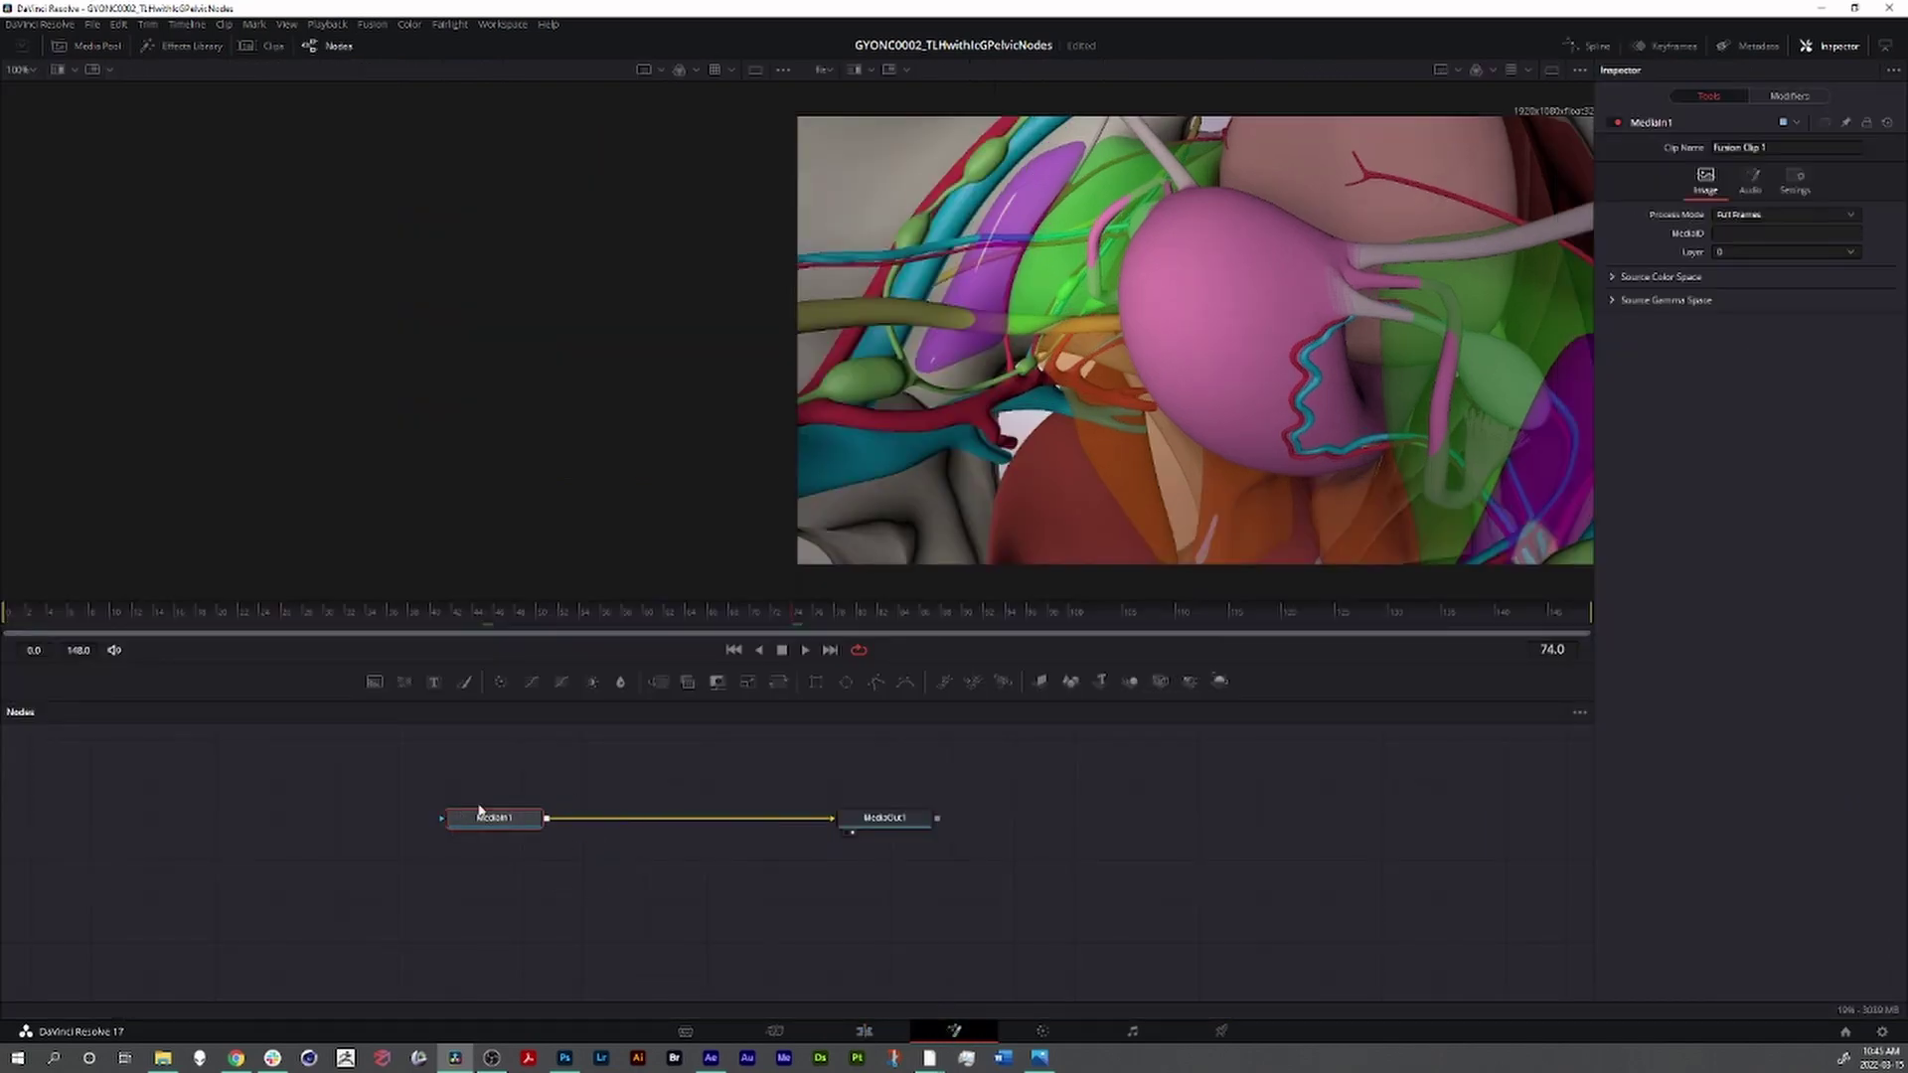
key(ctrl+v)
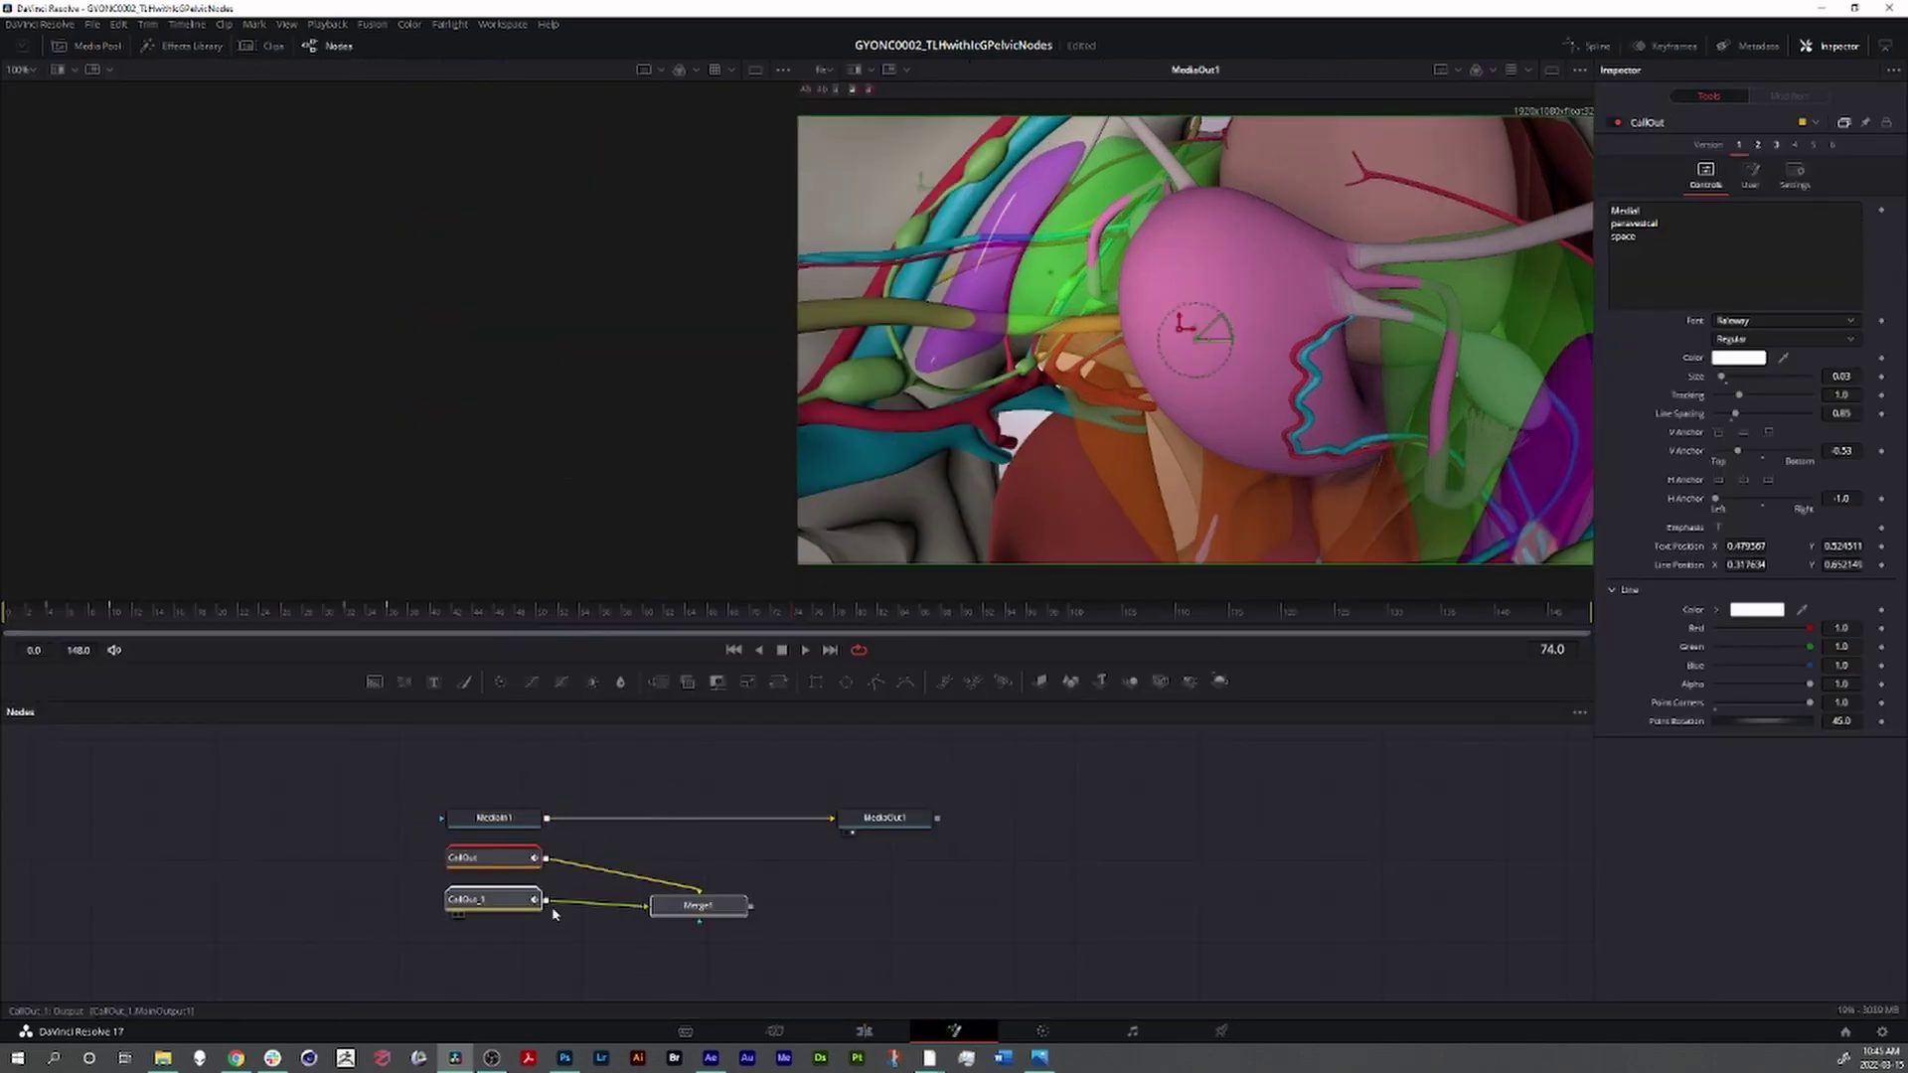
- Add Merge2 between MediaIn1 and MediaOut1, with Merge1's callouts as foreground
mouse_move(428, 771)
mouse_down()
mouse_move(1110, 850)
mouse_move(1246, 906)
mouse_up()
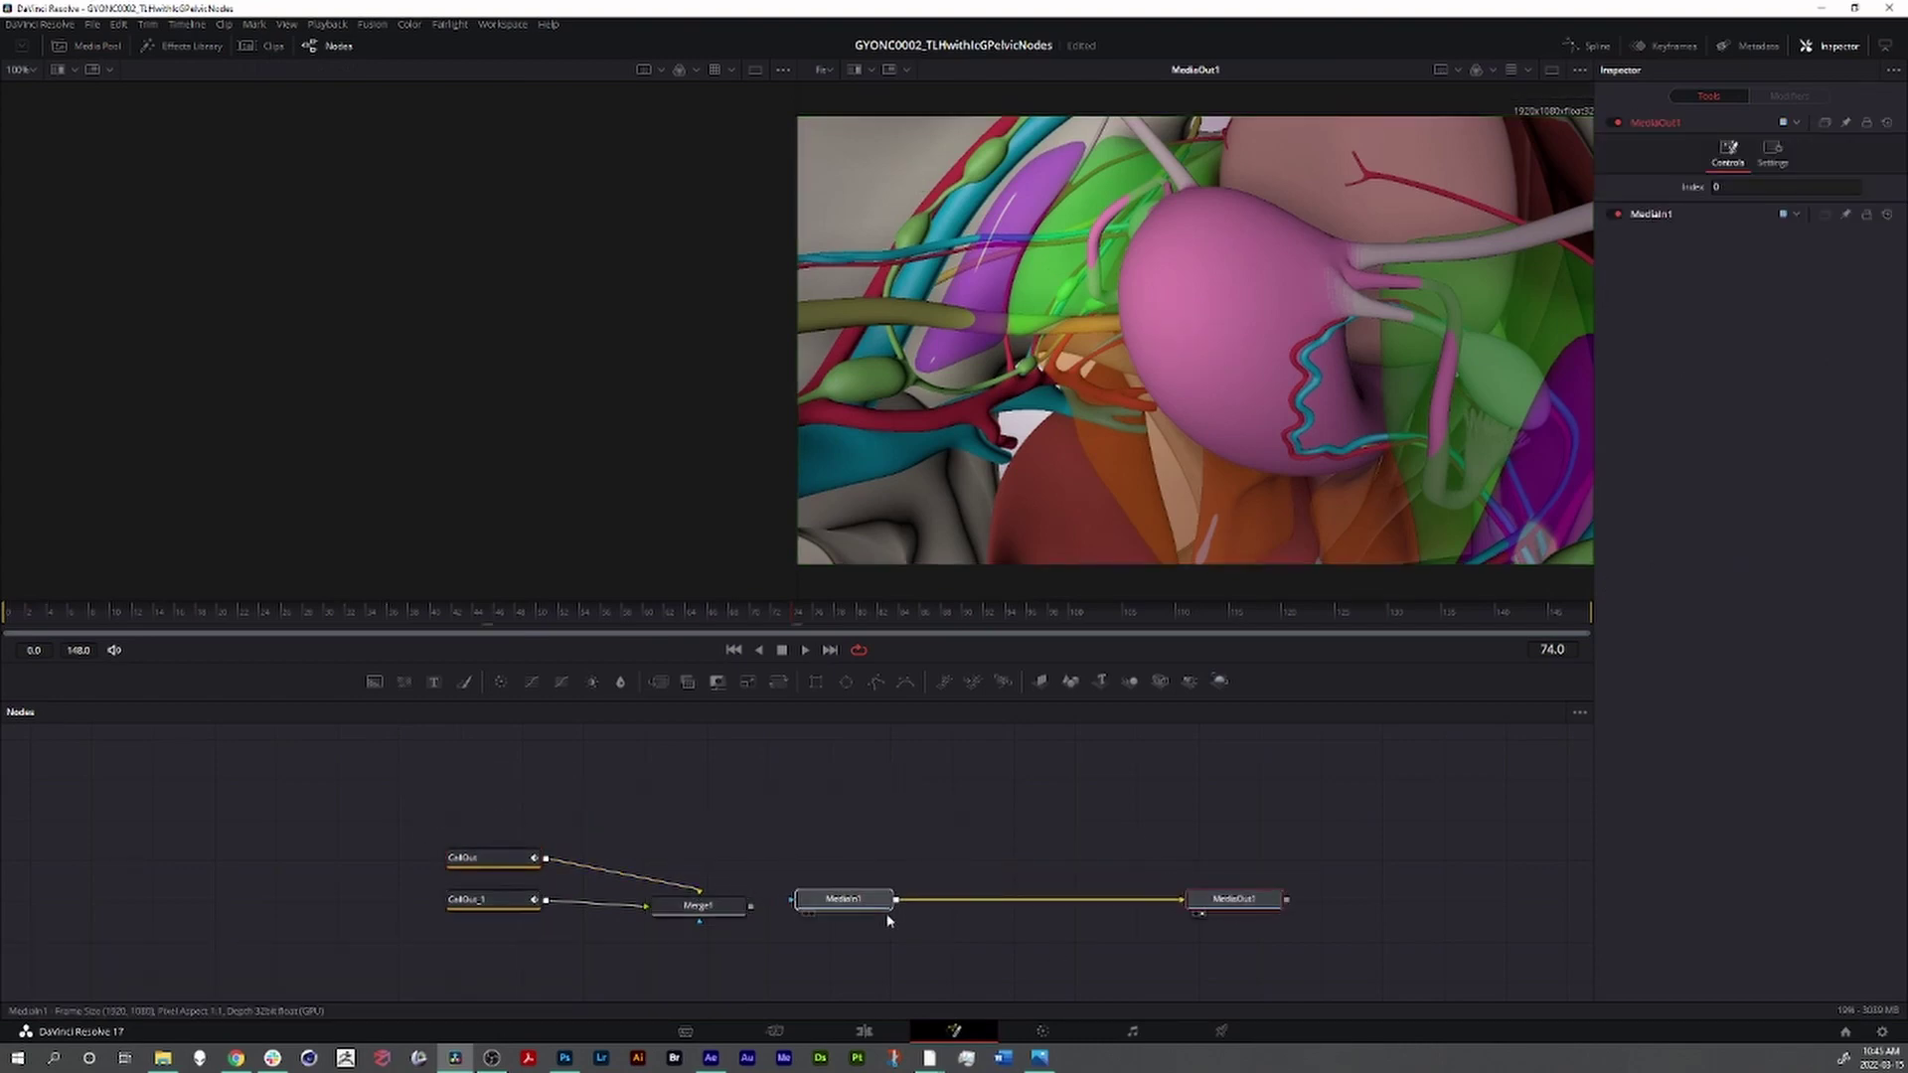
drag(885, 916, 715, 819)
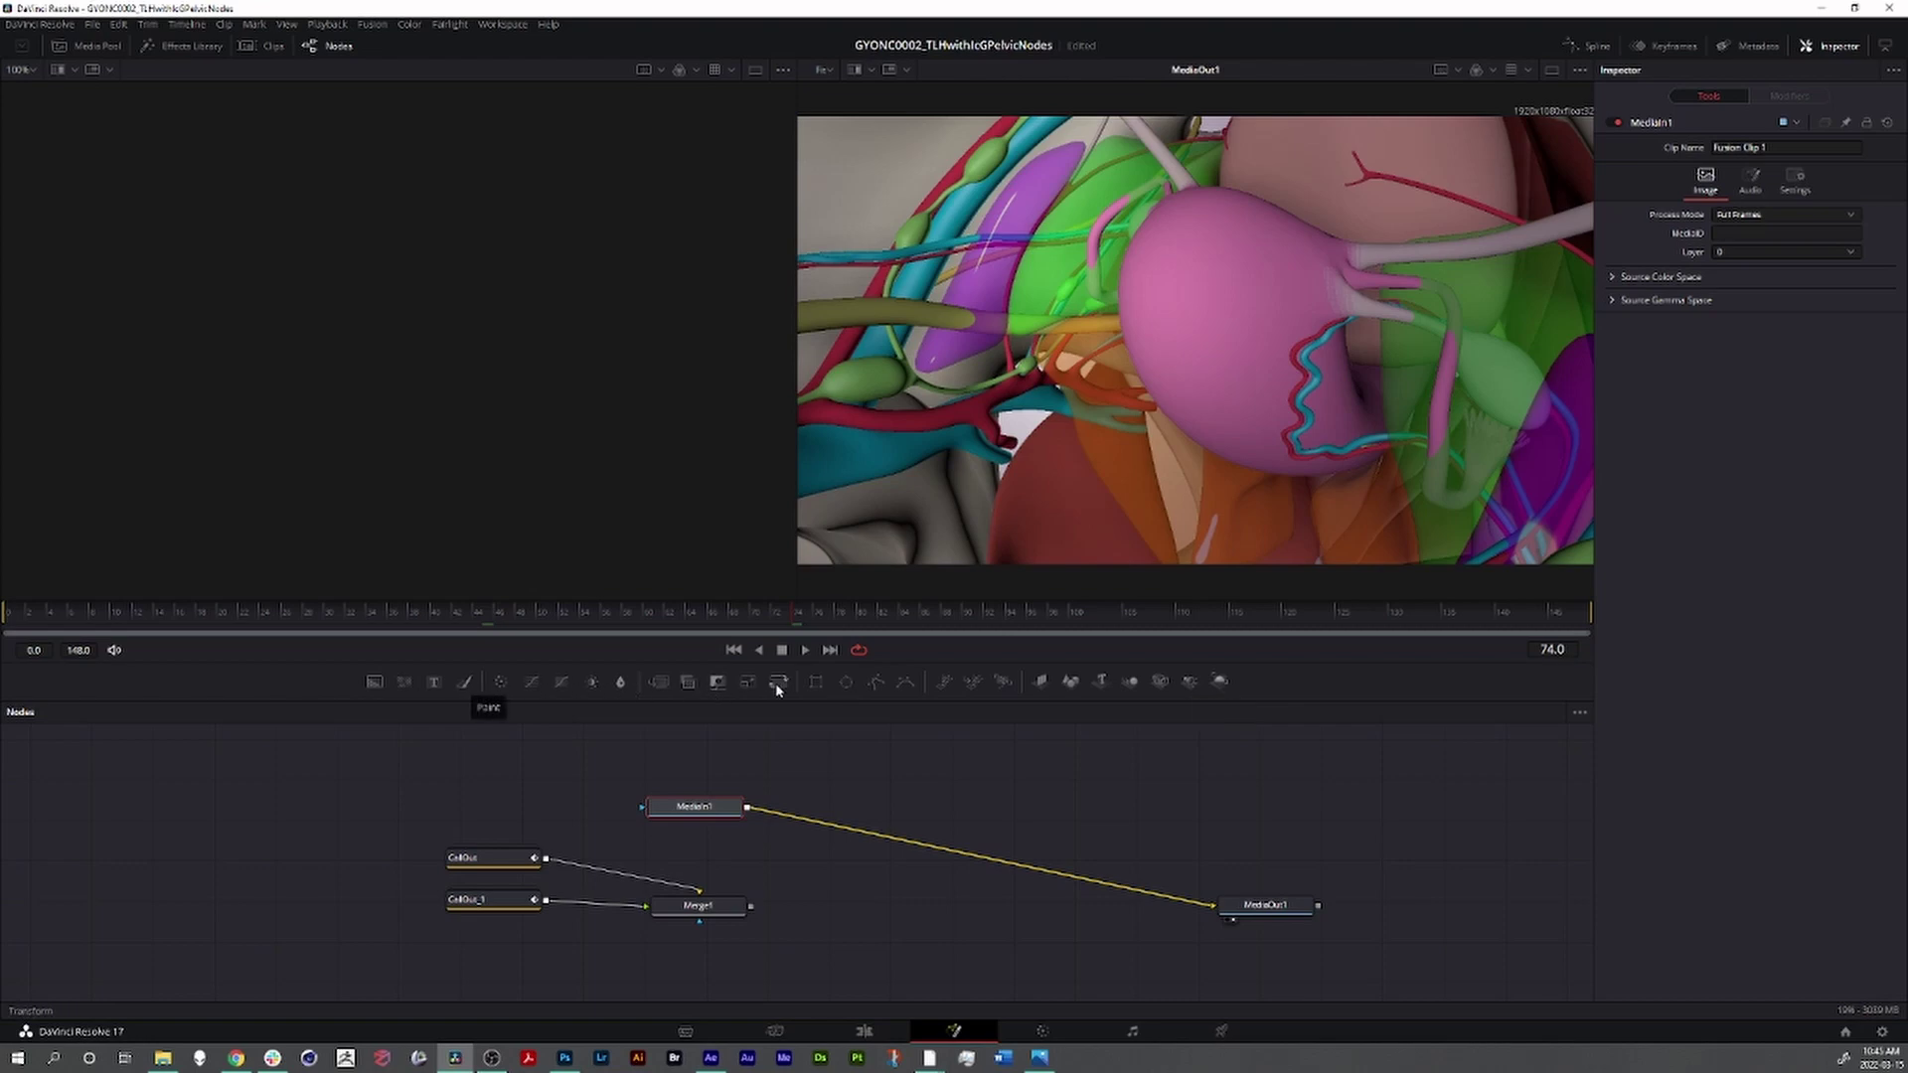
click(656, 684)
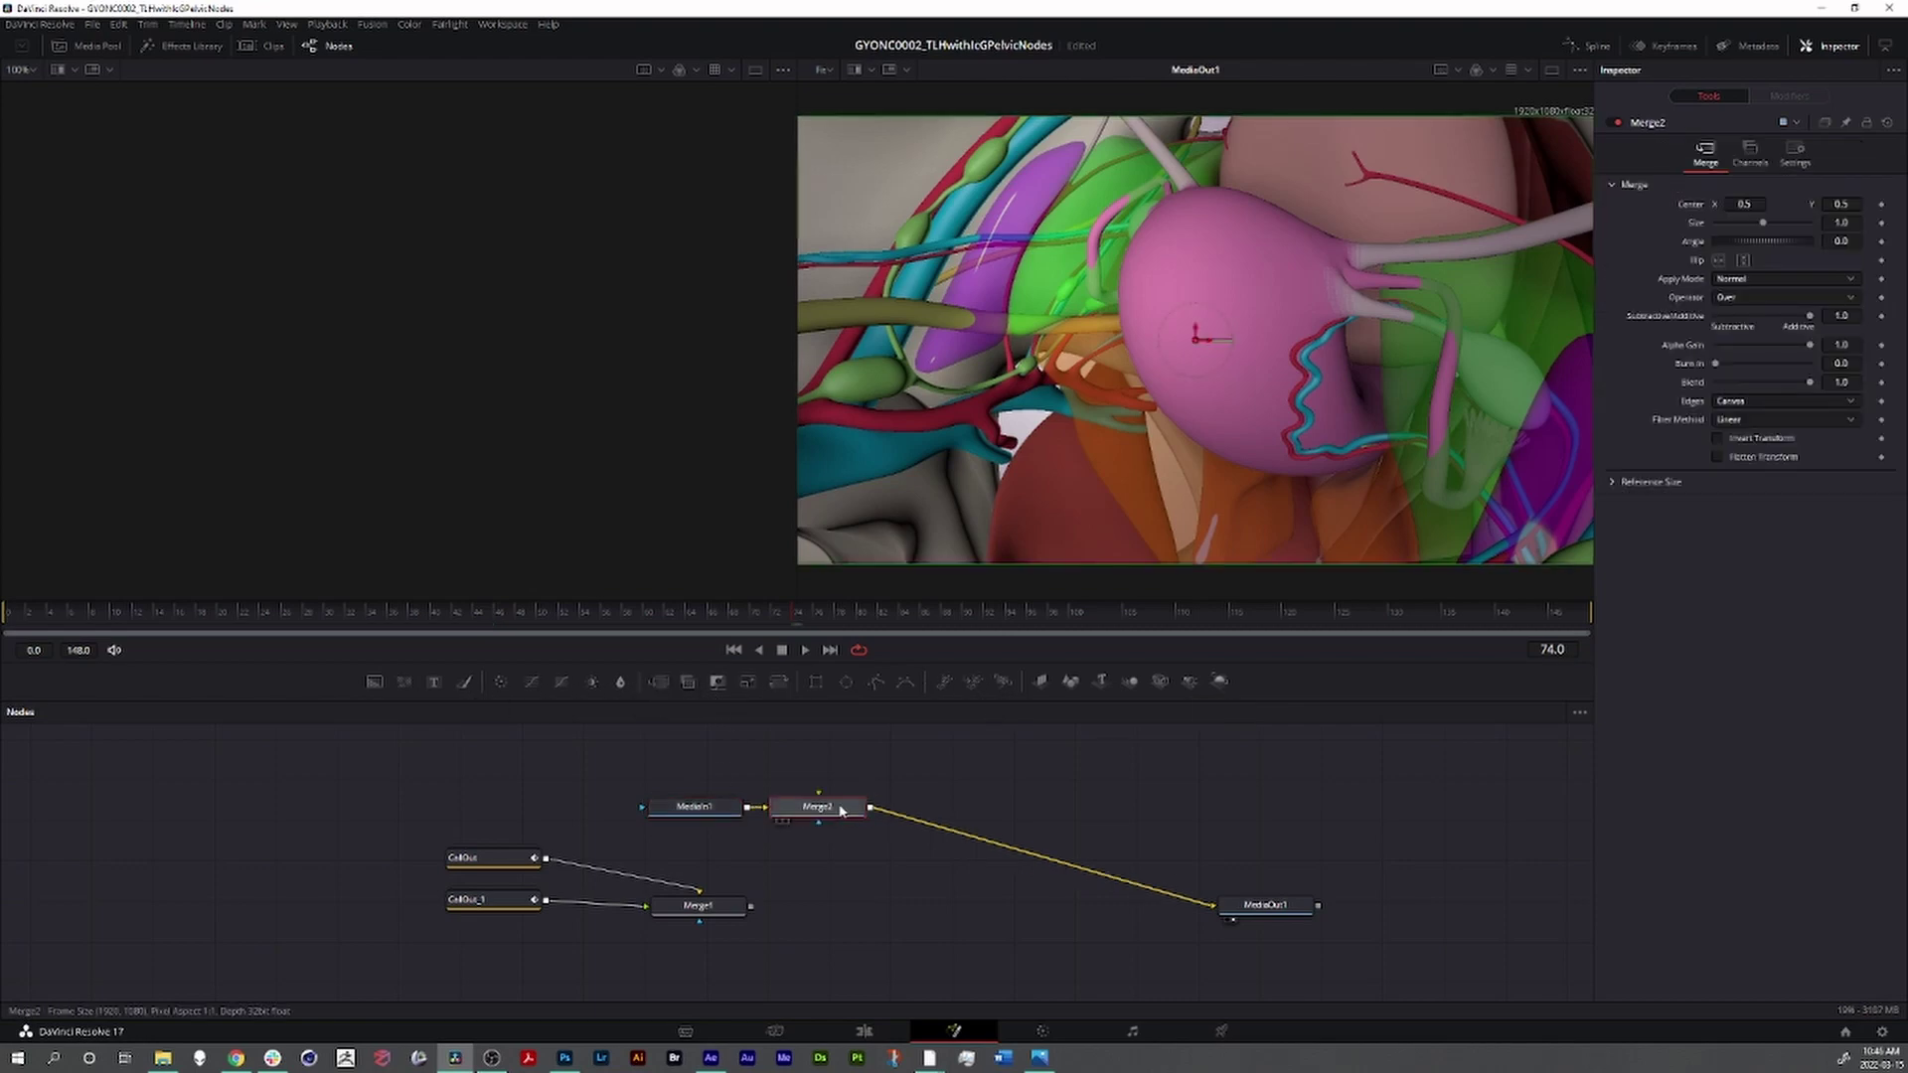
mouse_move(820, 807)
mouse_down()
mouse_move(892, 814)
mouse_move(960, 902)
mouse_up()
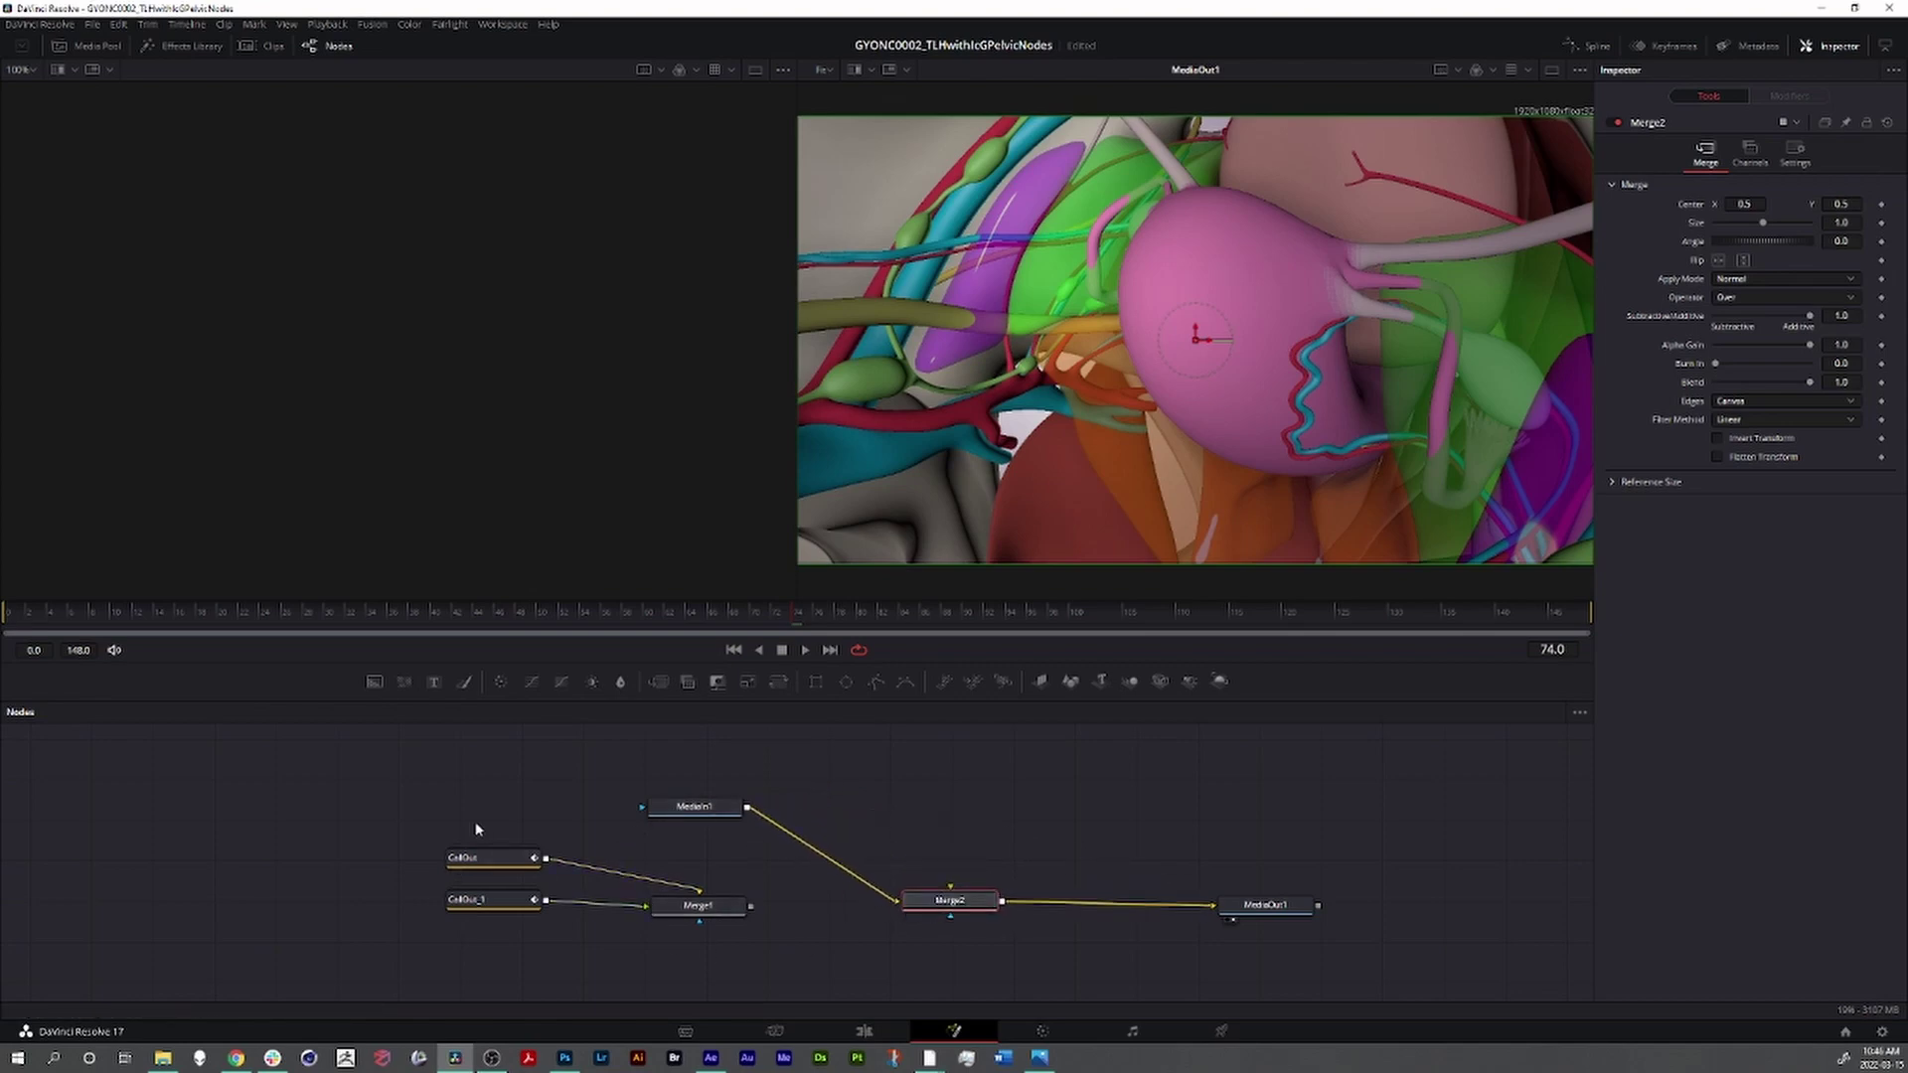
drag(753, 906, 939, 901)
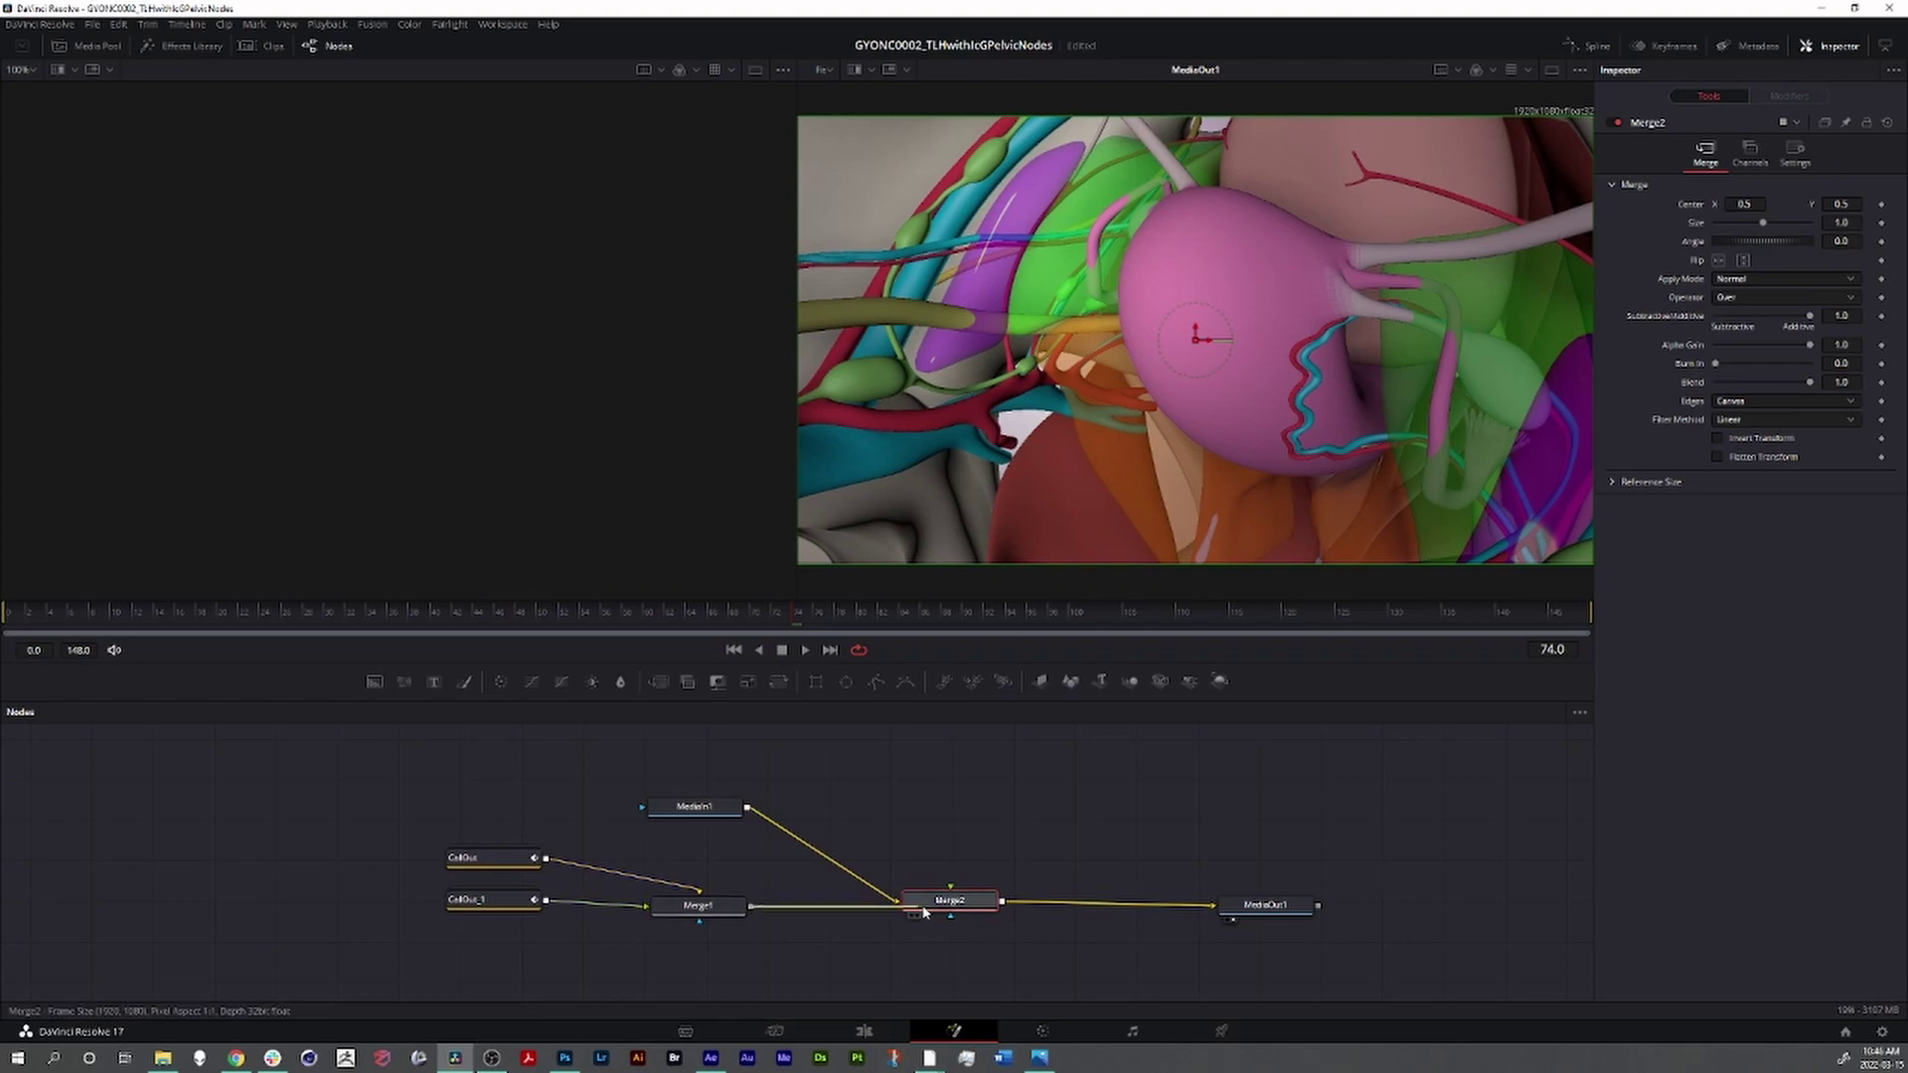
- Rearrange the node tree with MediaIn1 below the merges, and inspect Merge1 and Merge2
drag(424, 821, 1103, 916)
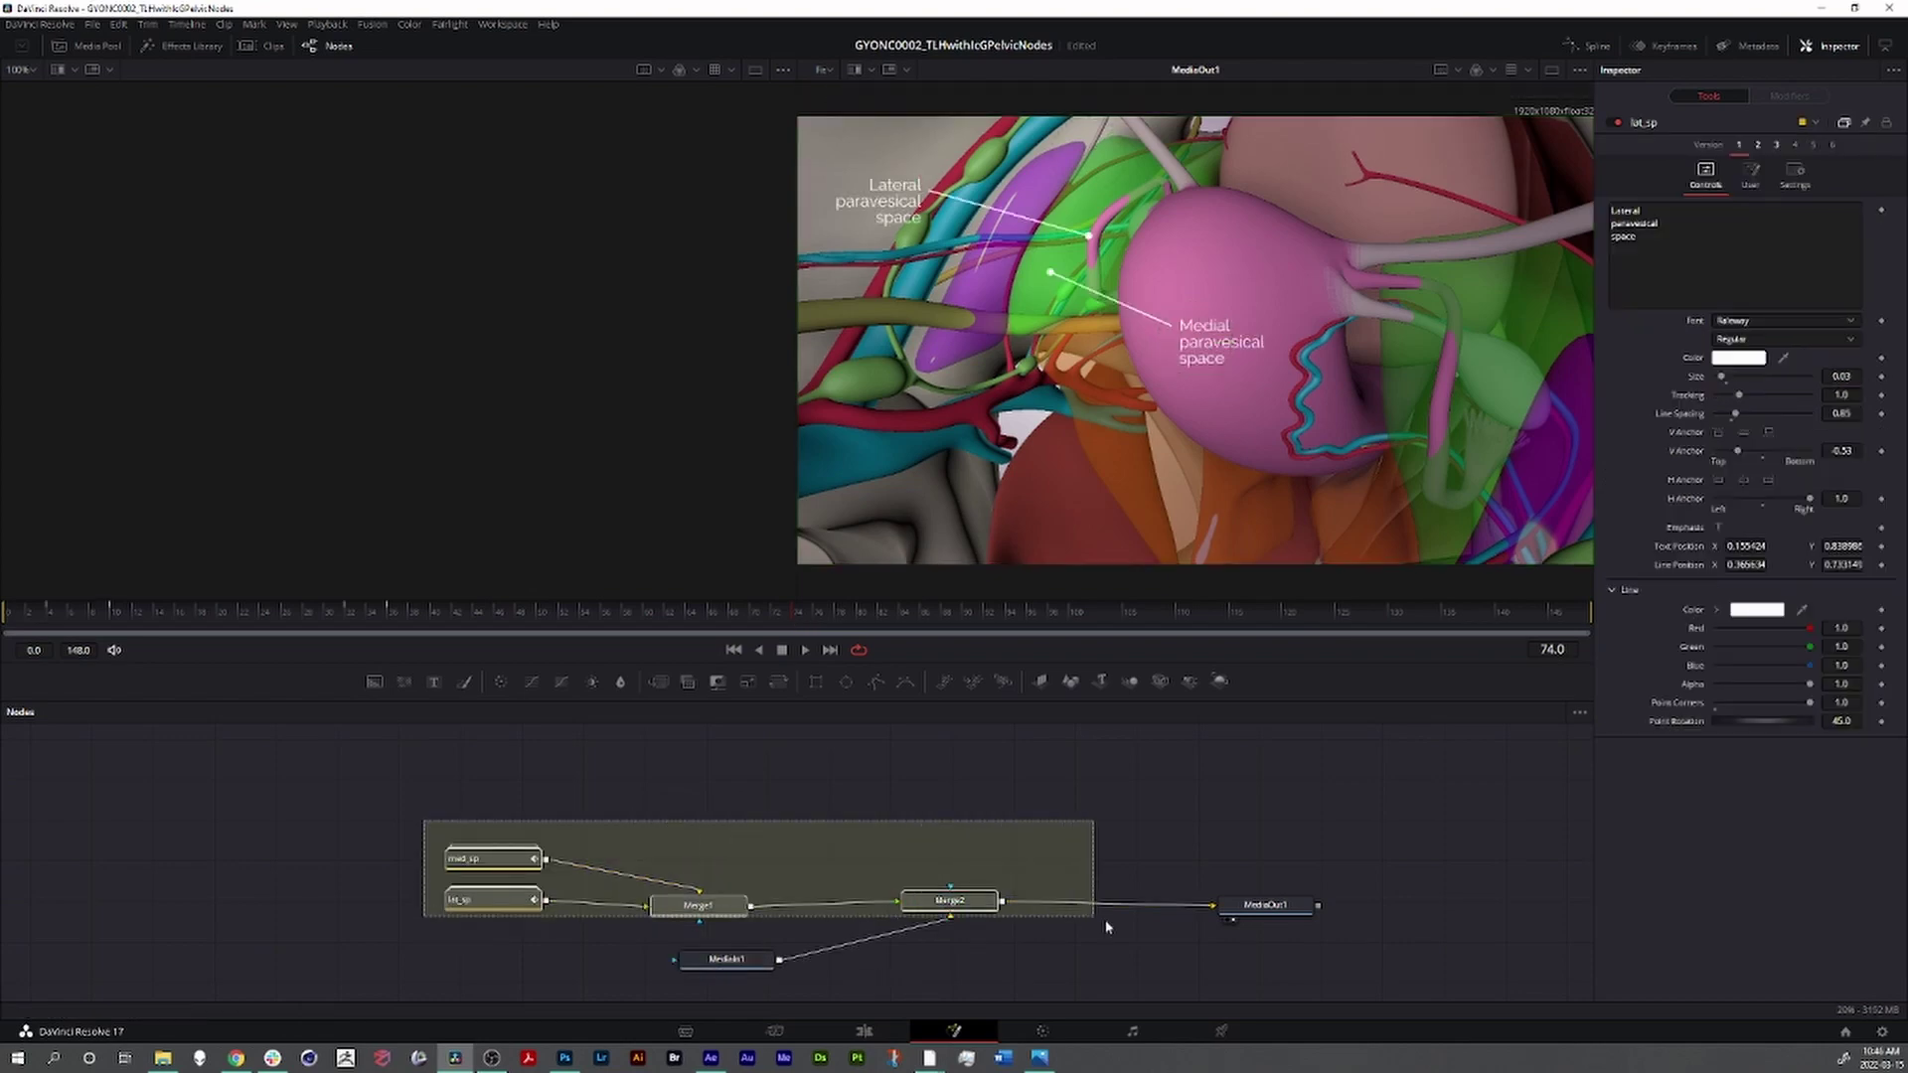
drag(1243, 906, 1273, 864)
click(1022, 924)
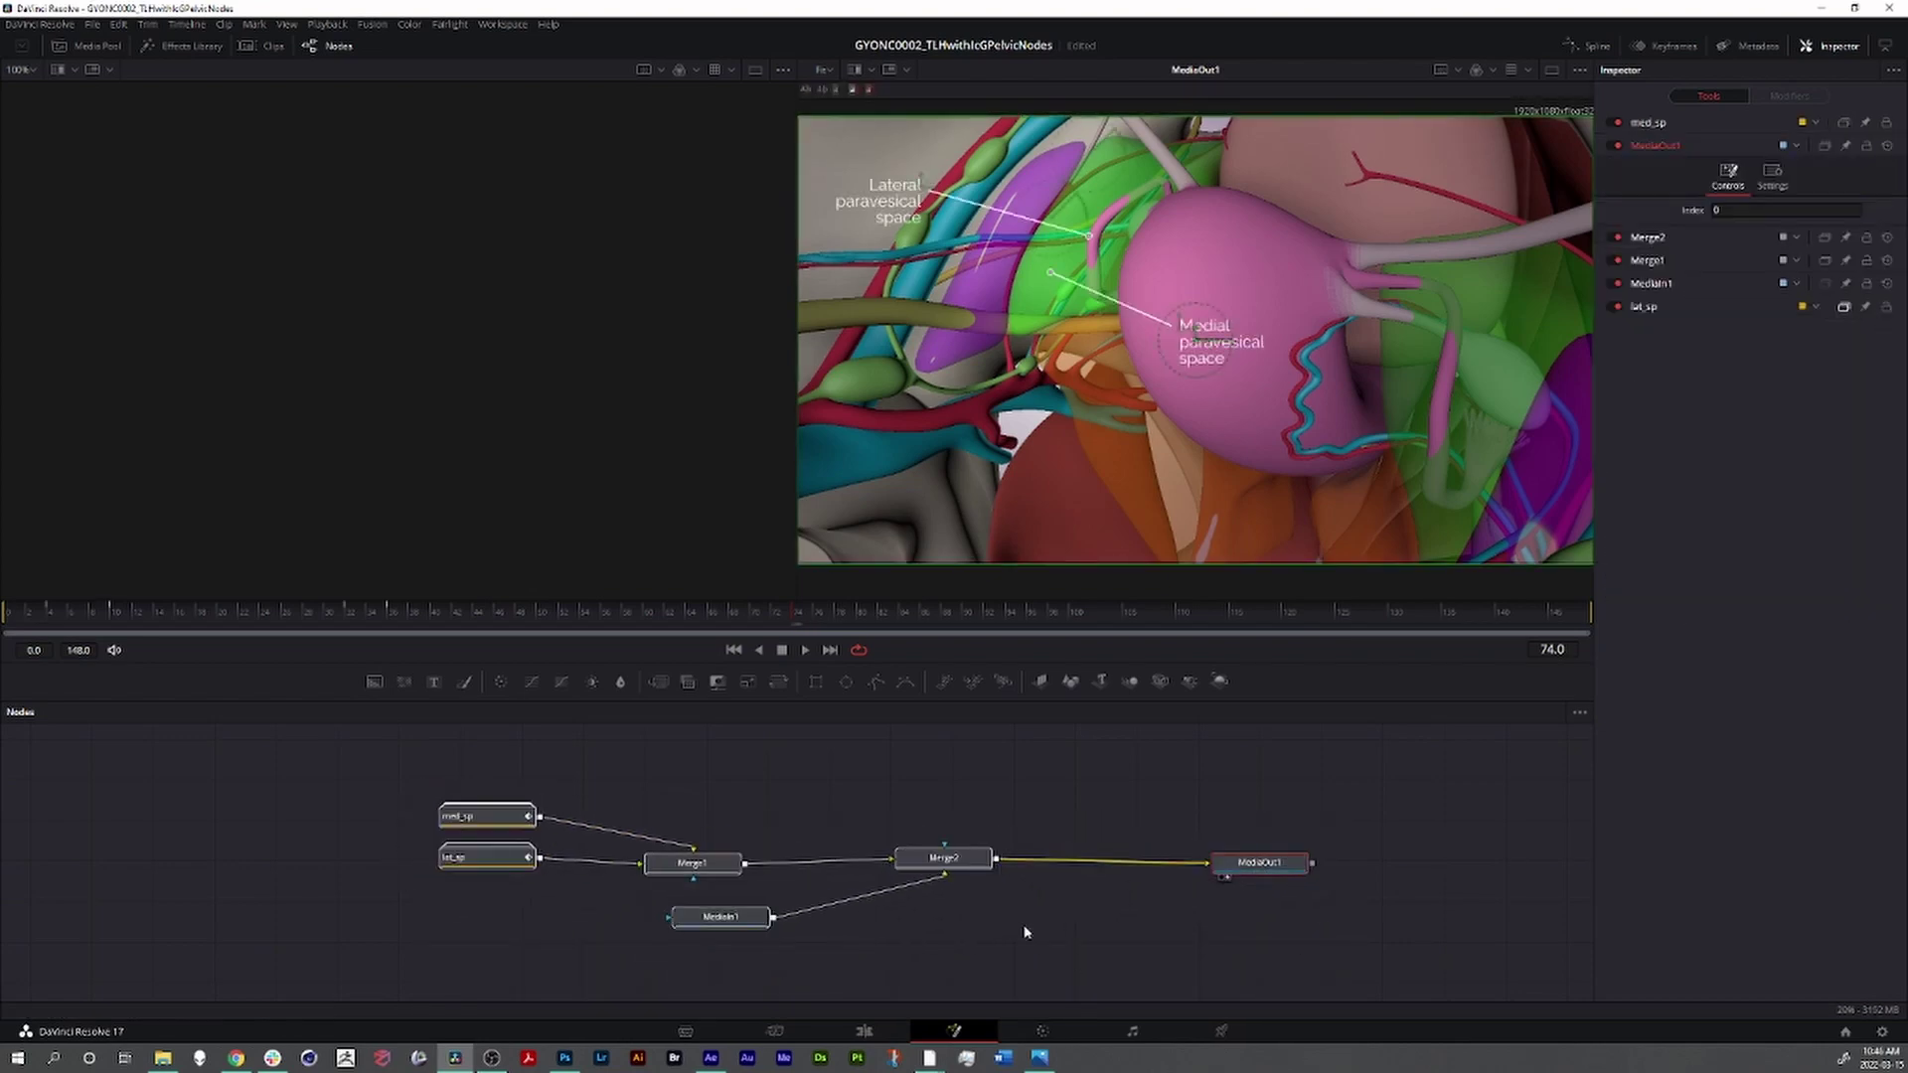
click(693, 863)
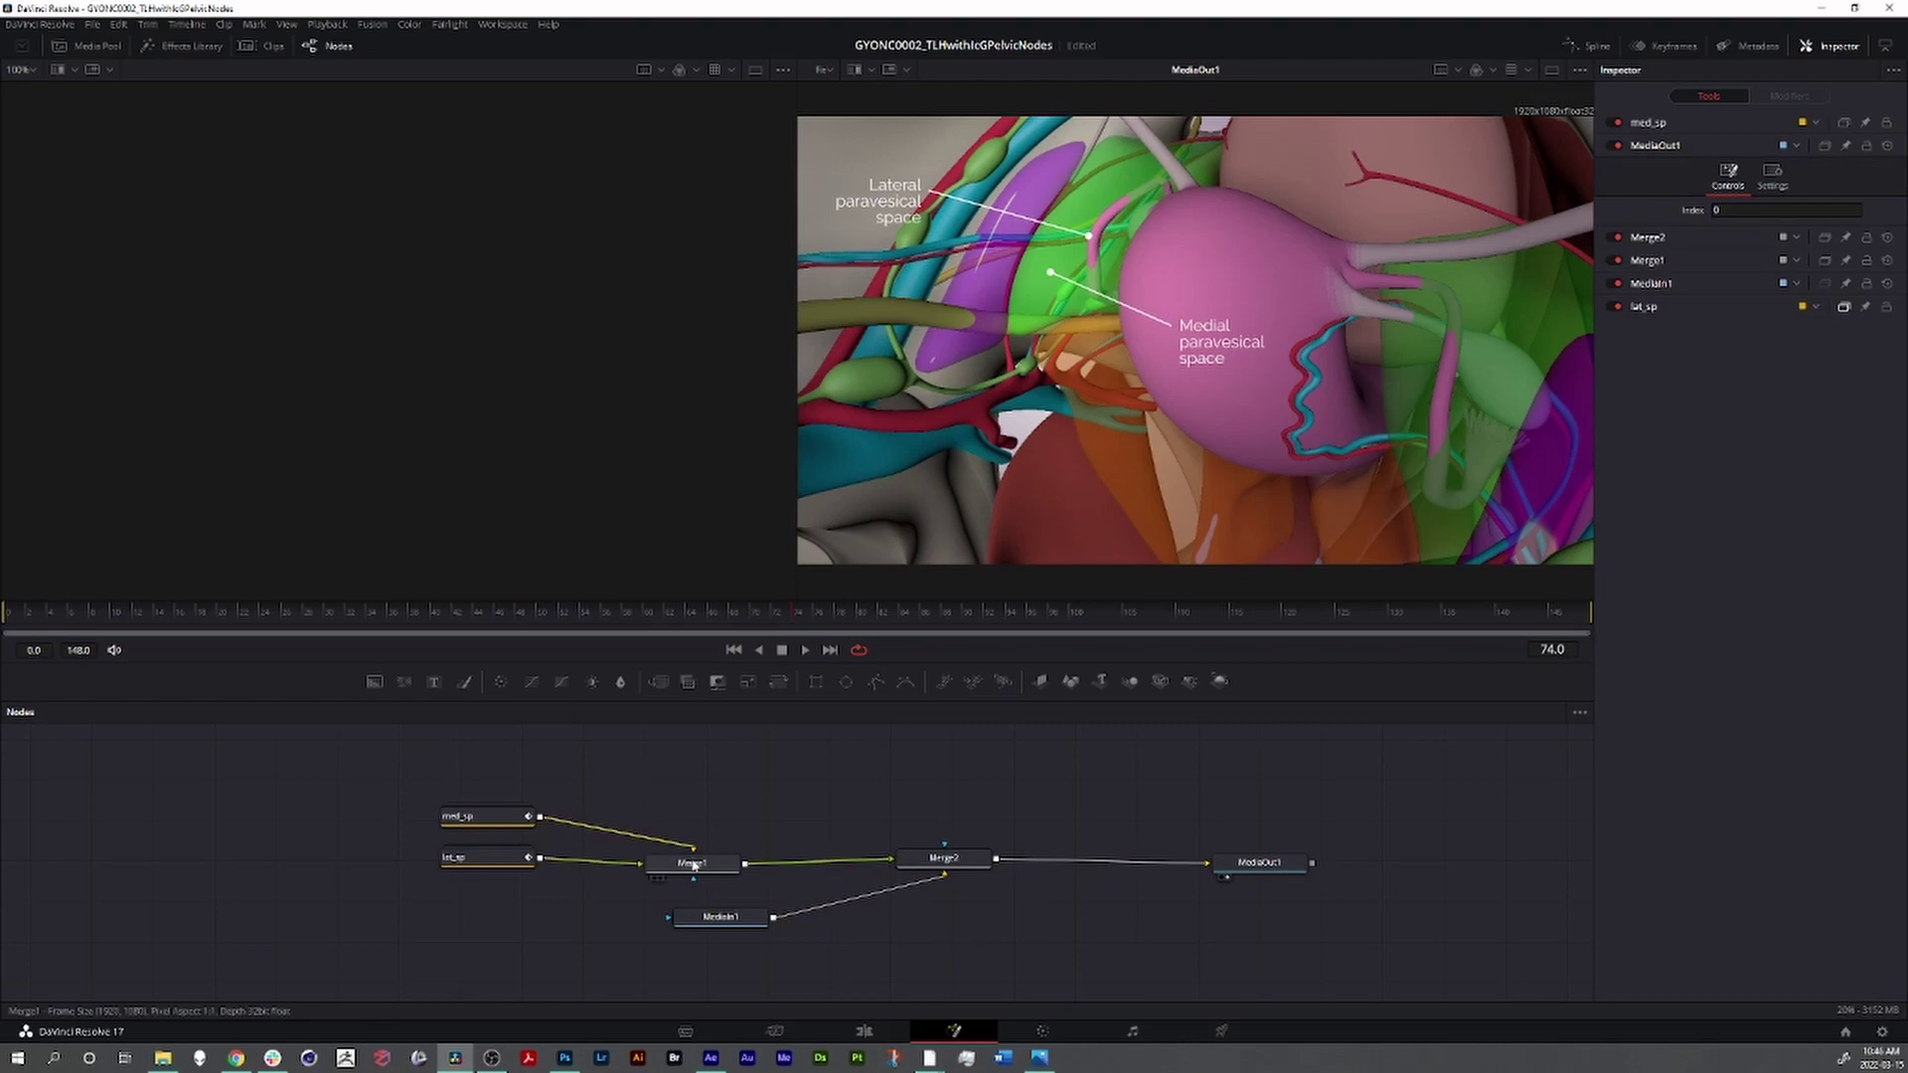
drag(738, 920, 887, 935)
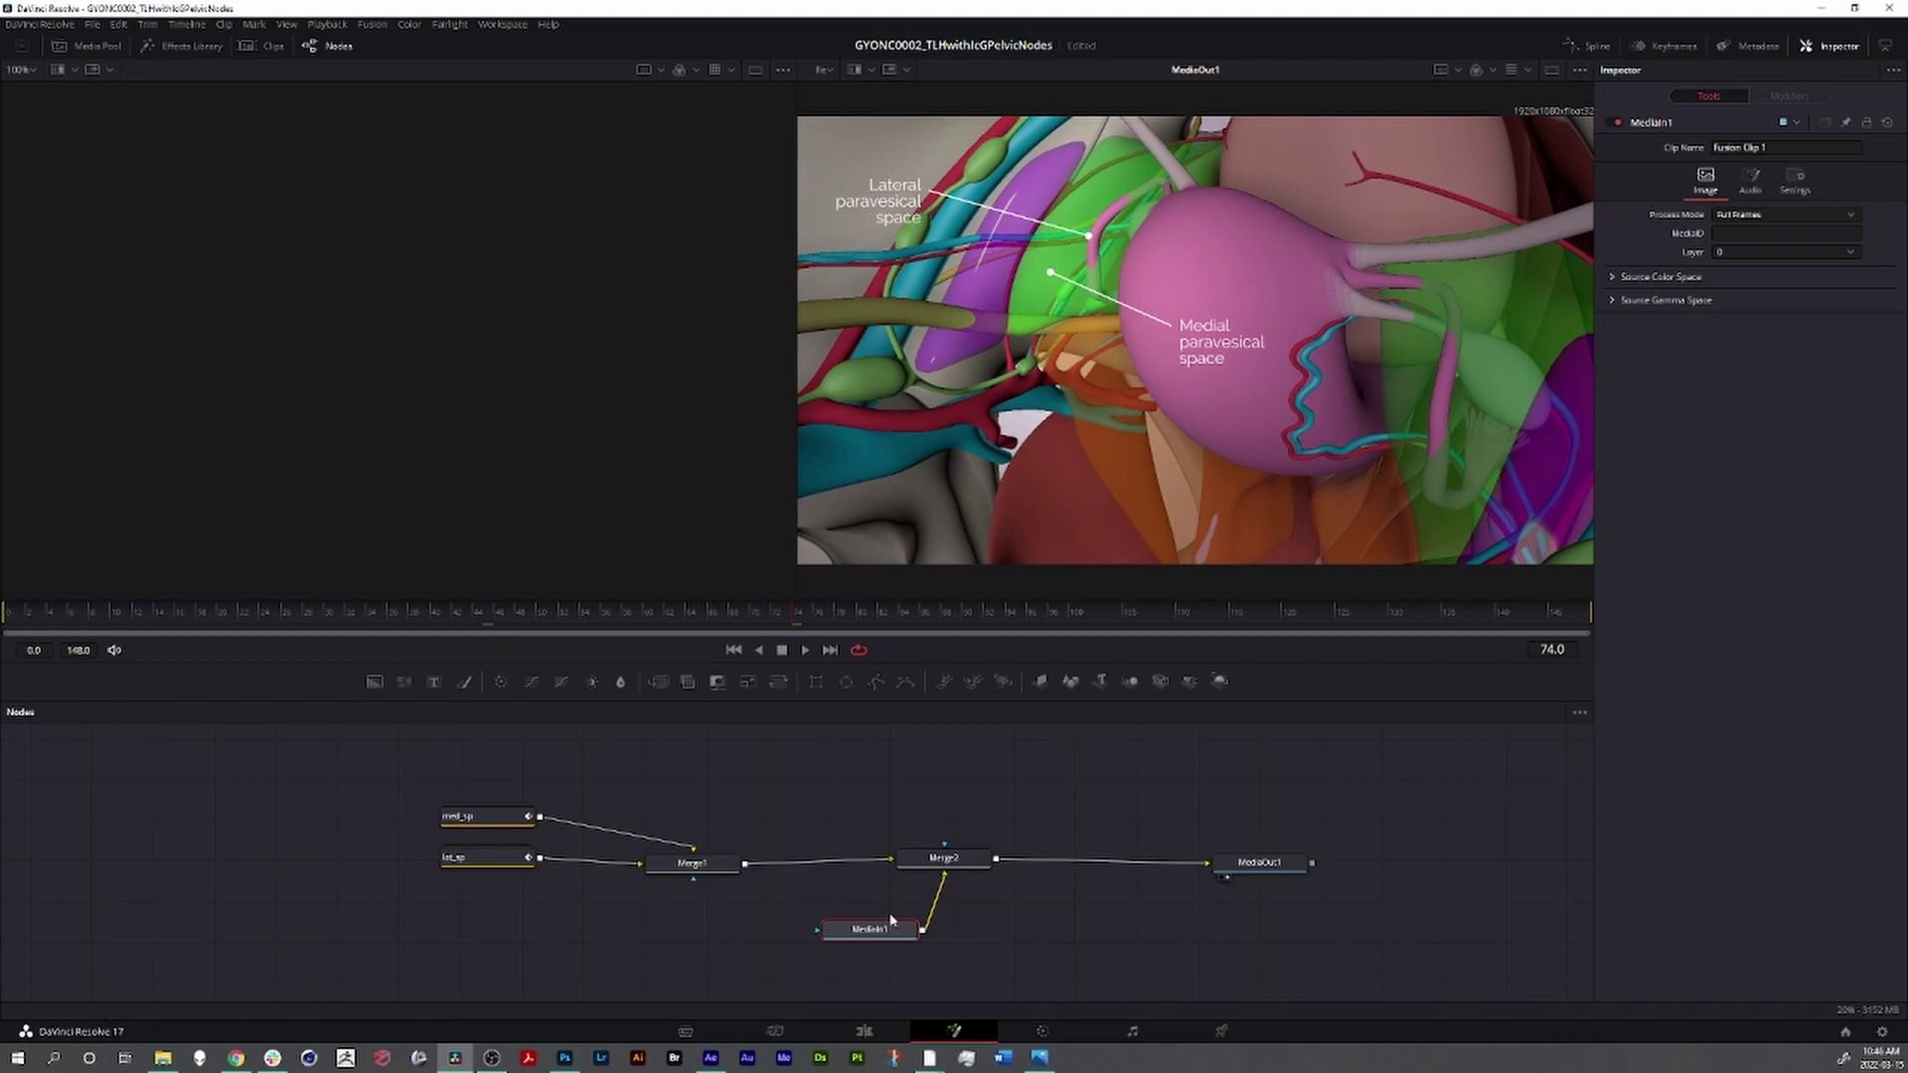
drag(873, 929, 843, 931)
click(920, 867)
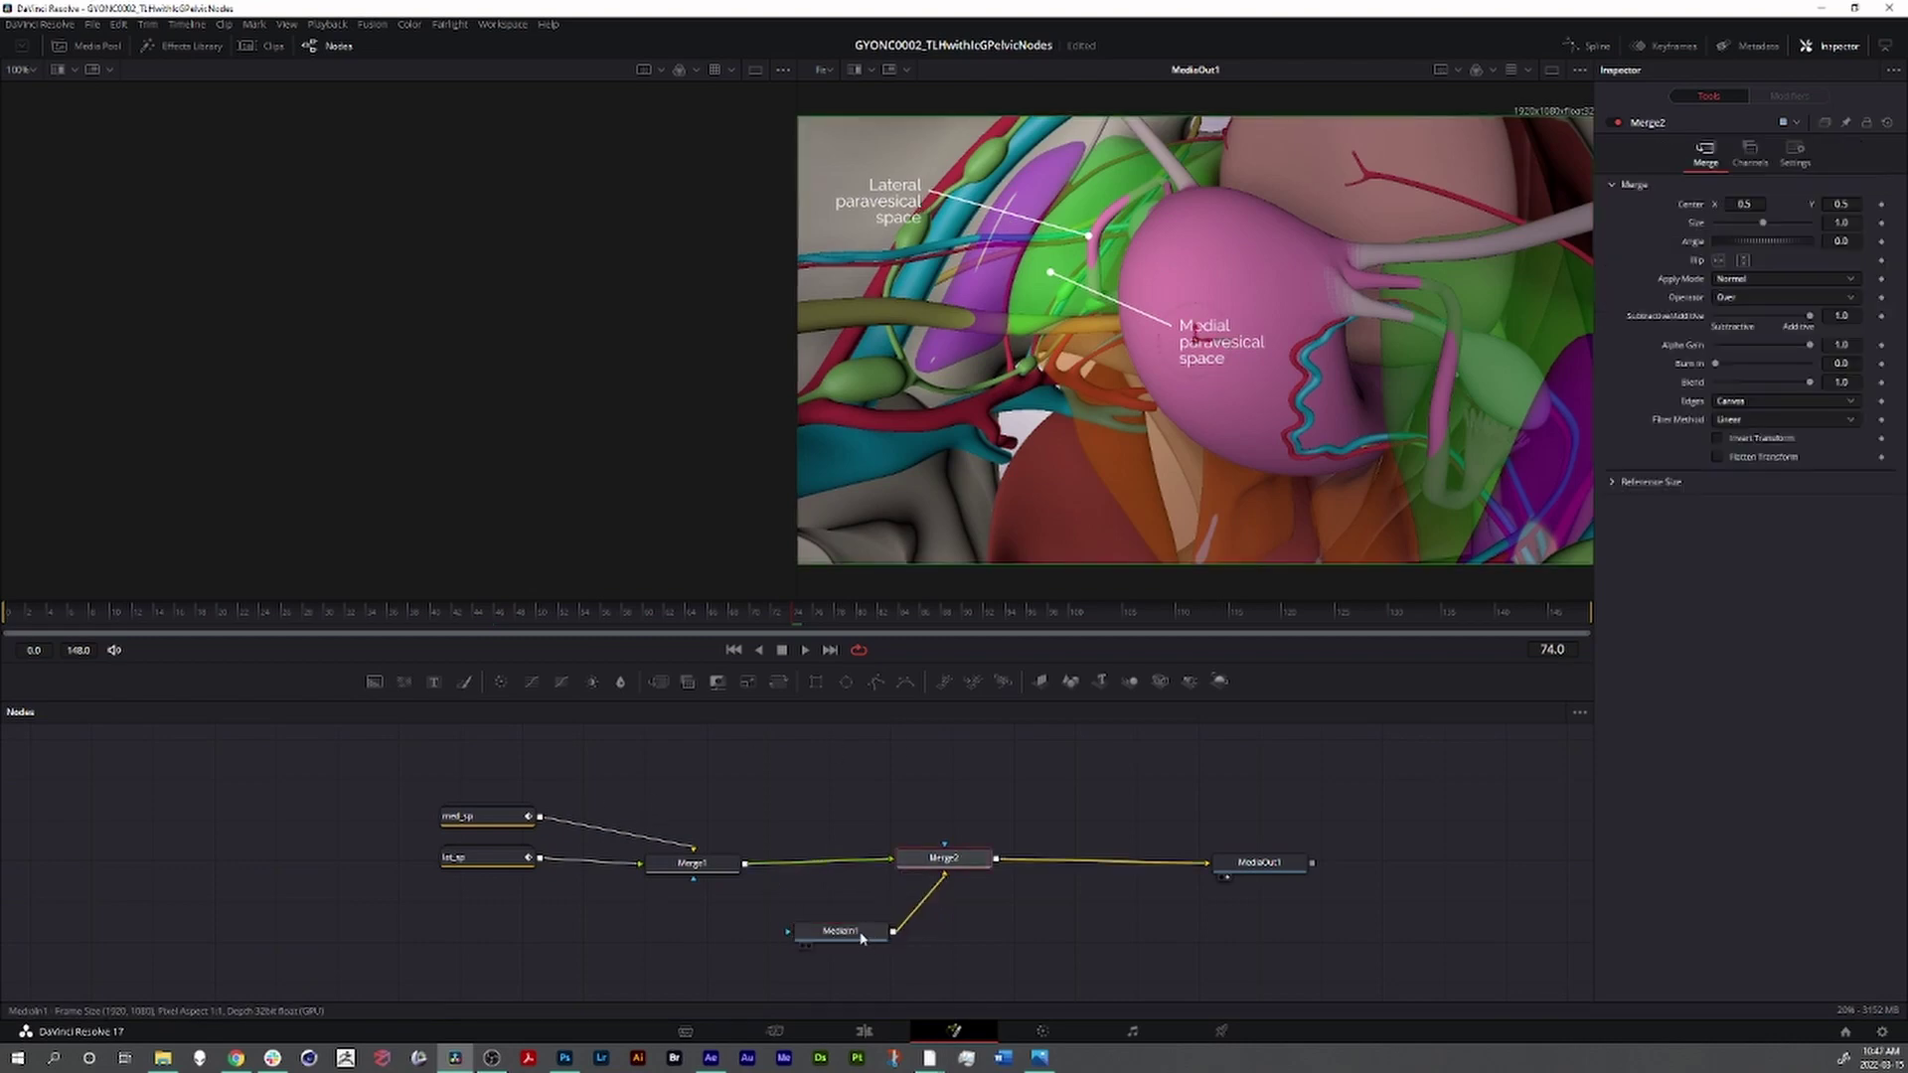
click(693, 863)
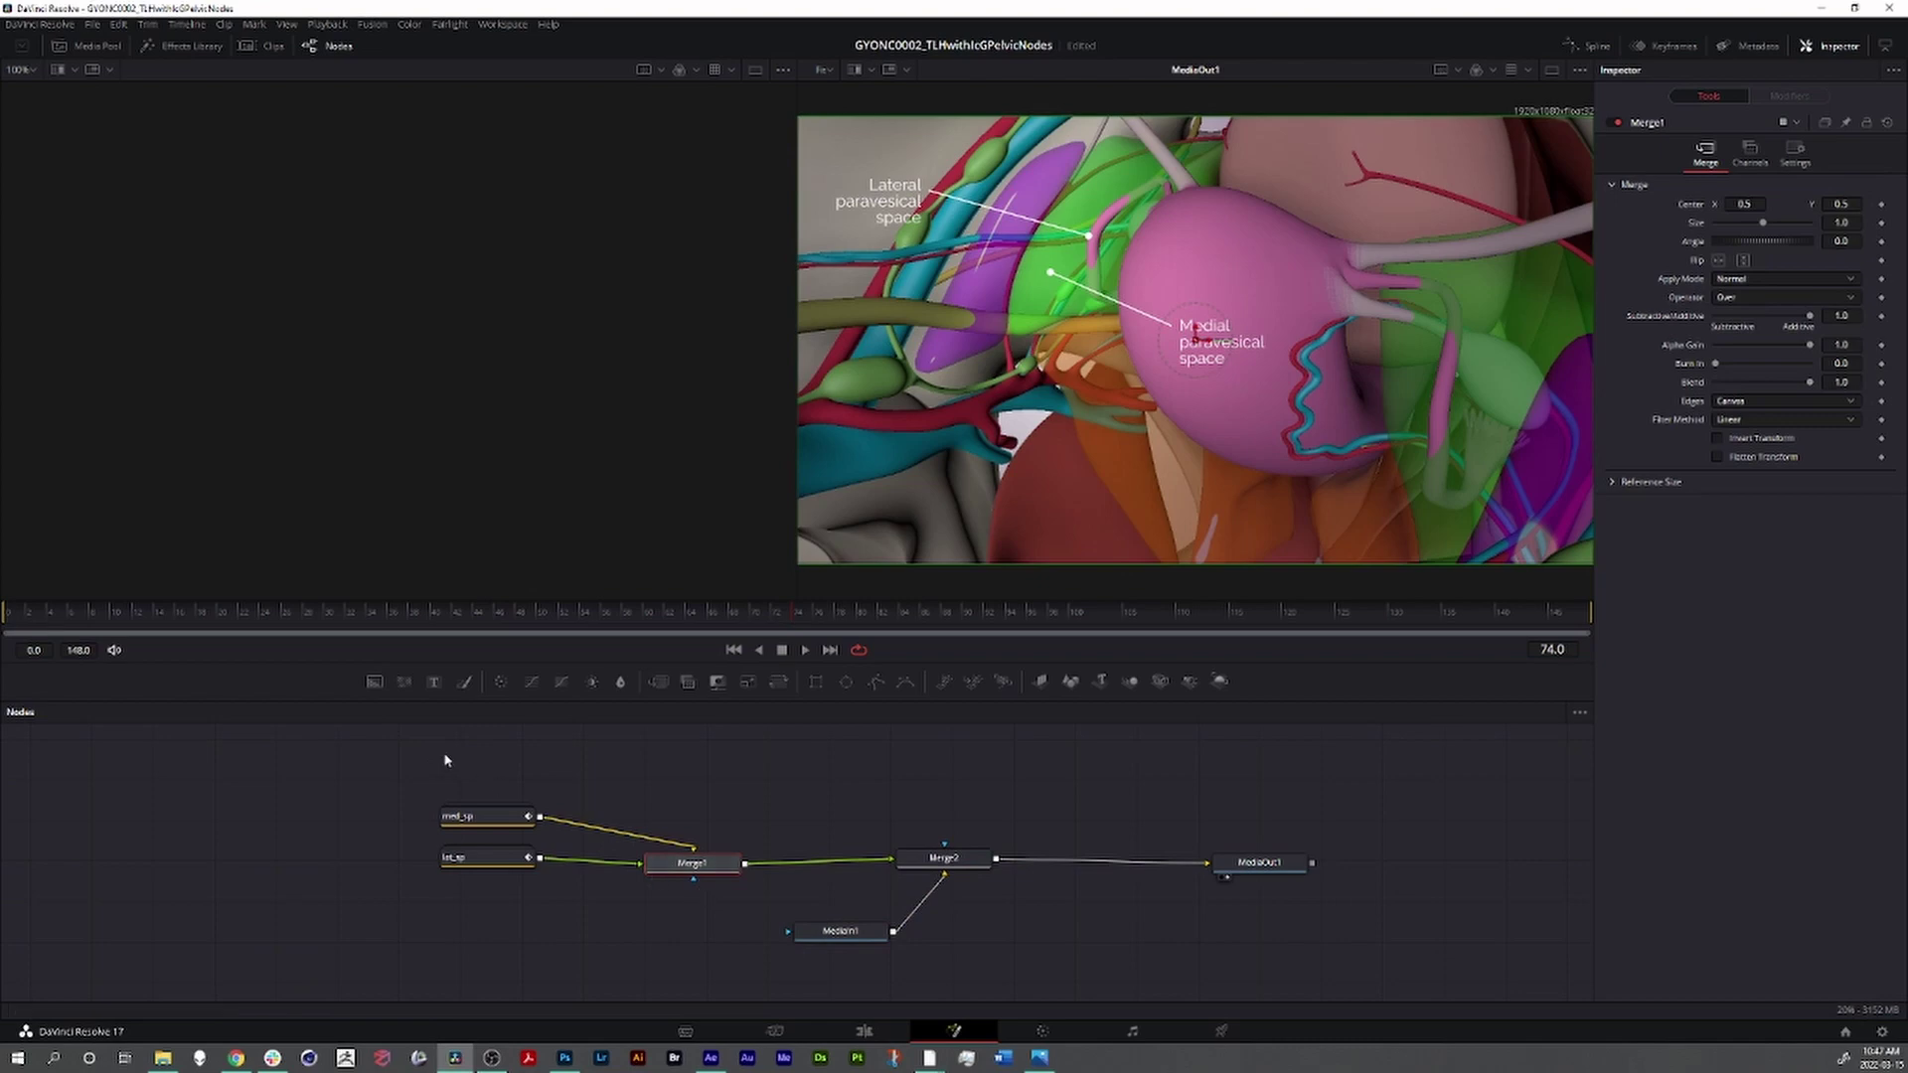
- At frame 119, inspect MediaIn1 and review med_sp's text settings, then deselect it
click(839, 931)
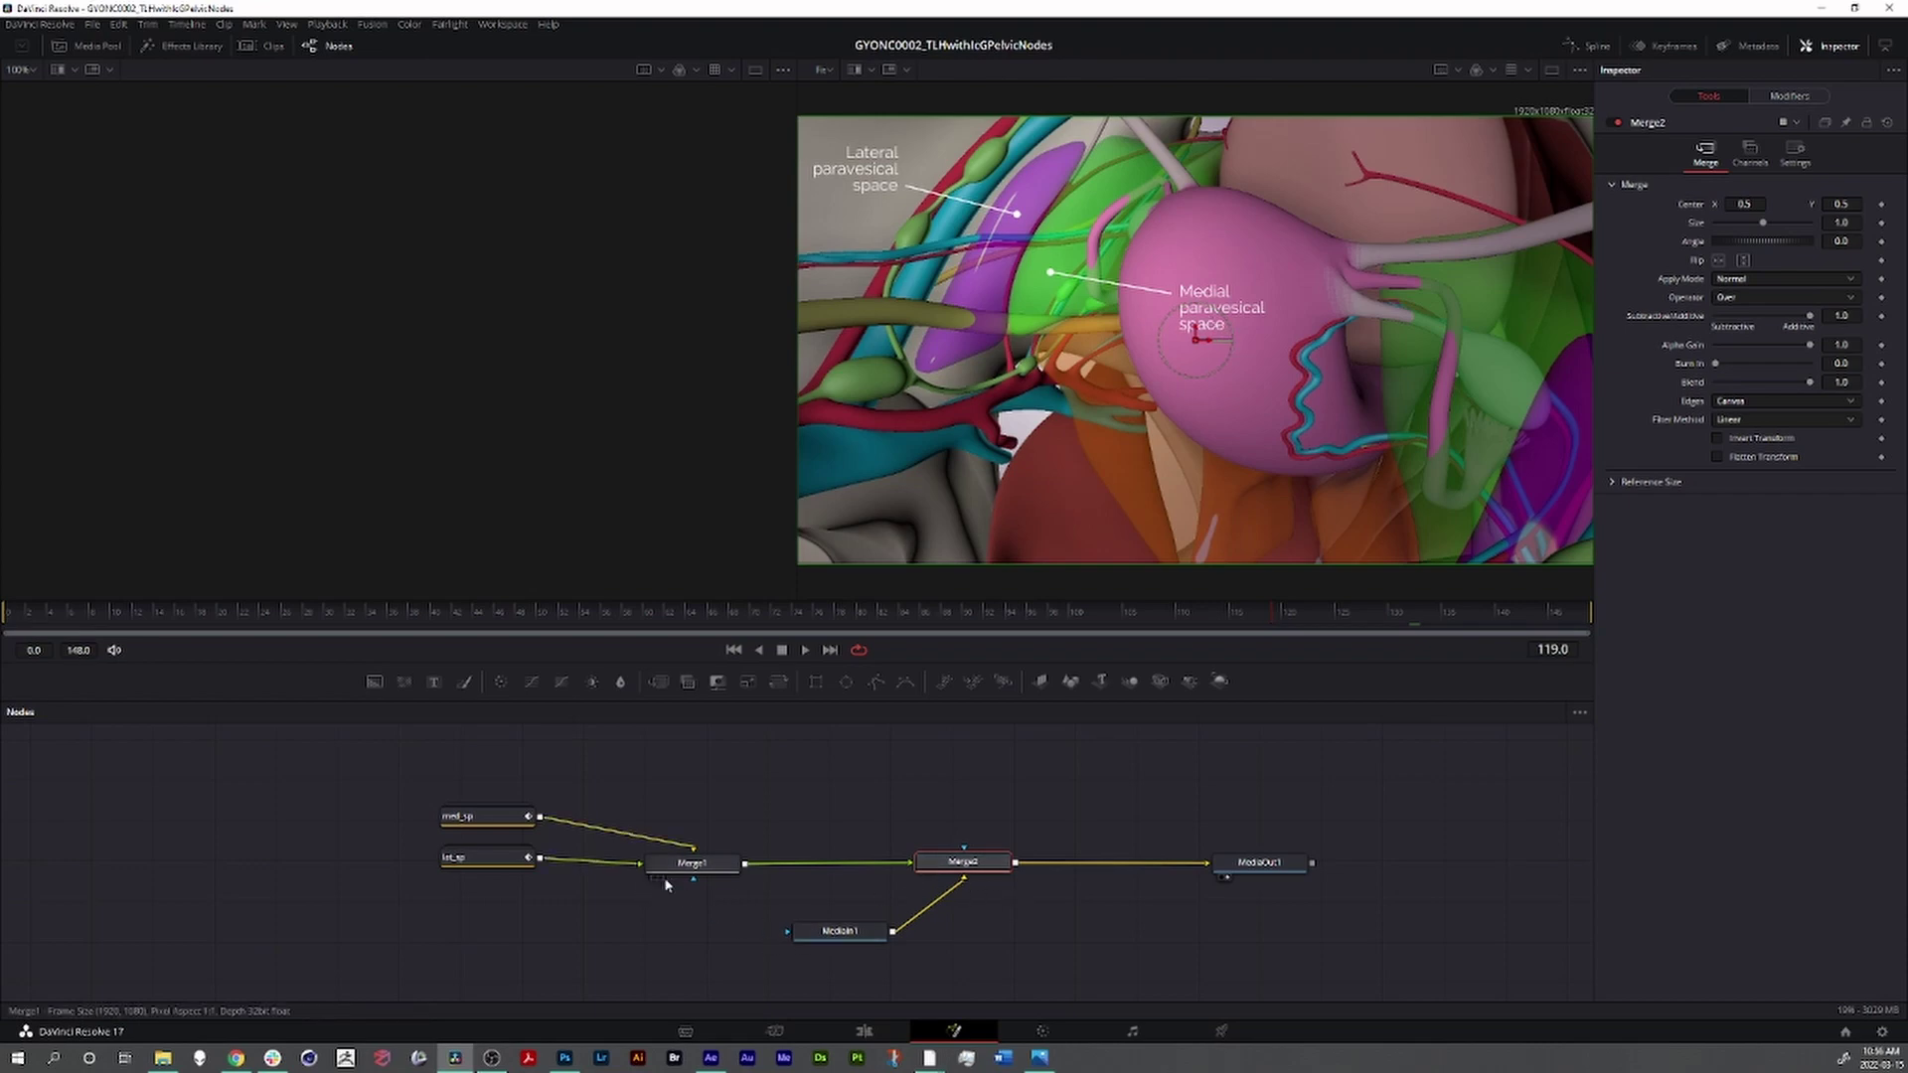
click(479, 815)
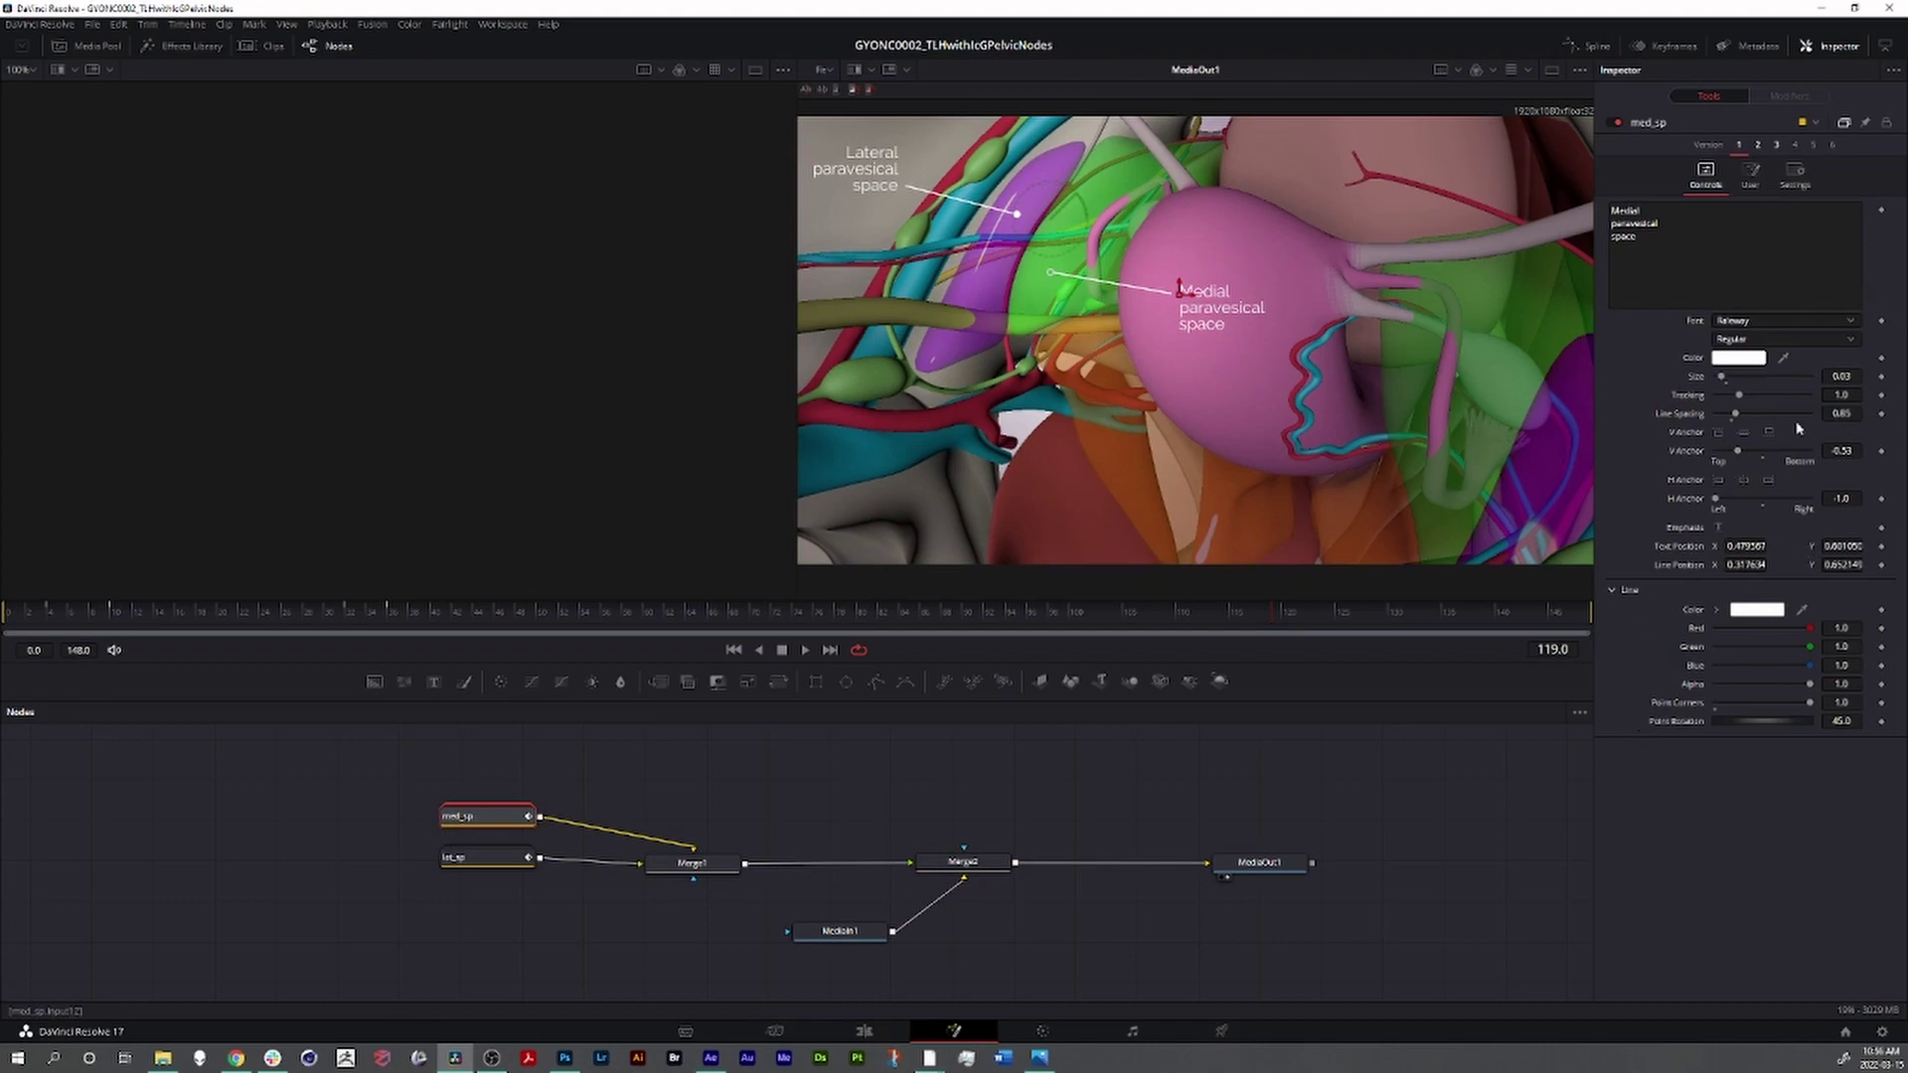
click(821, 798)
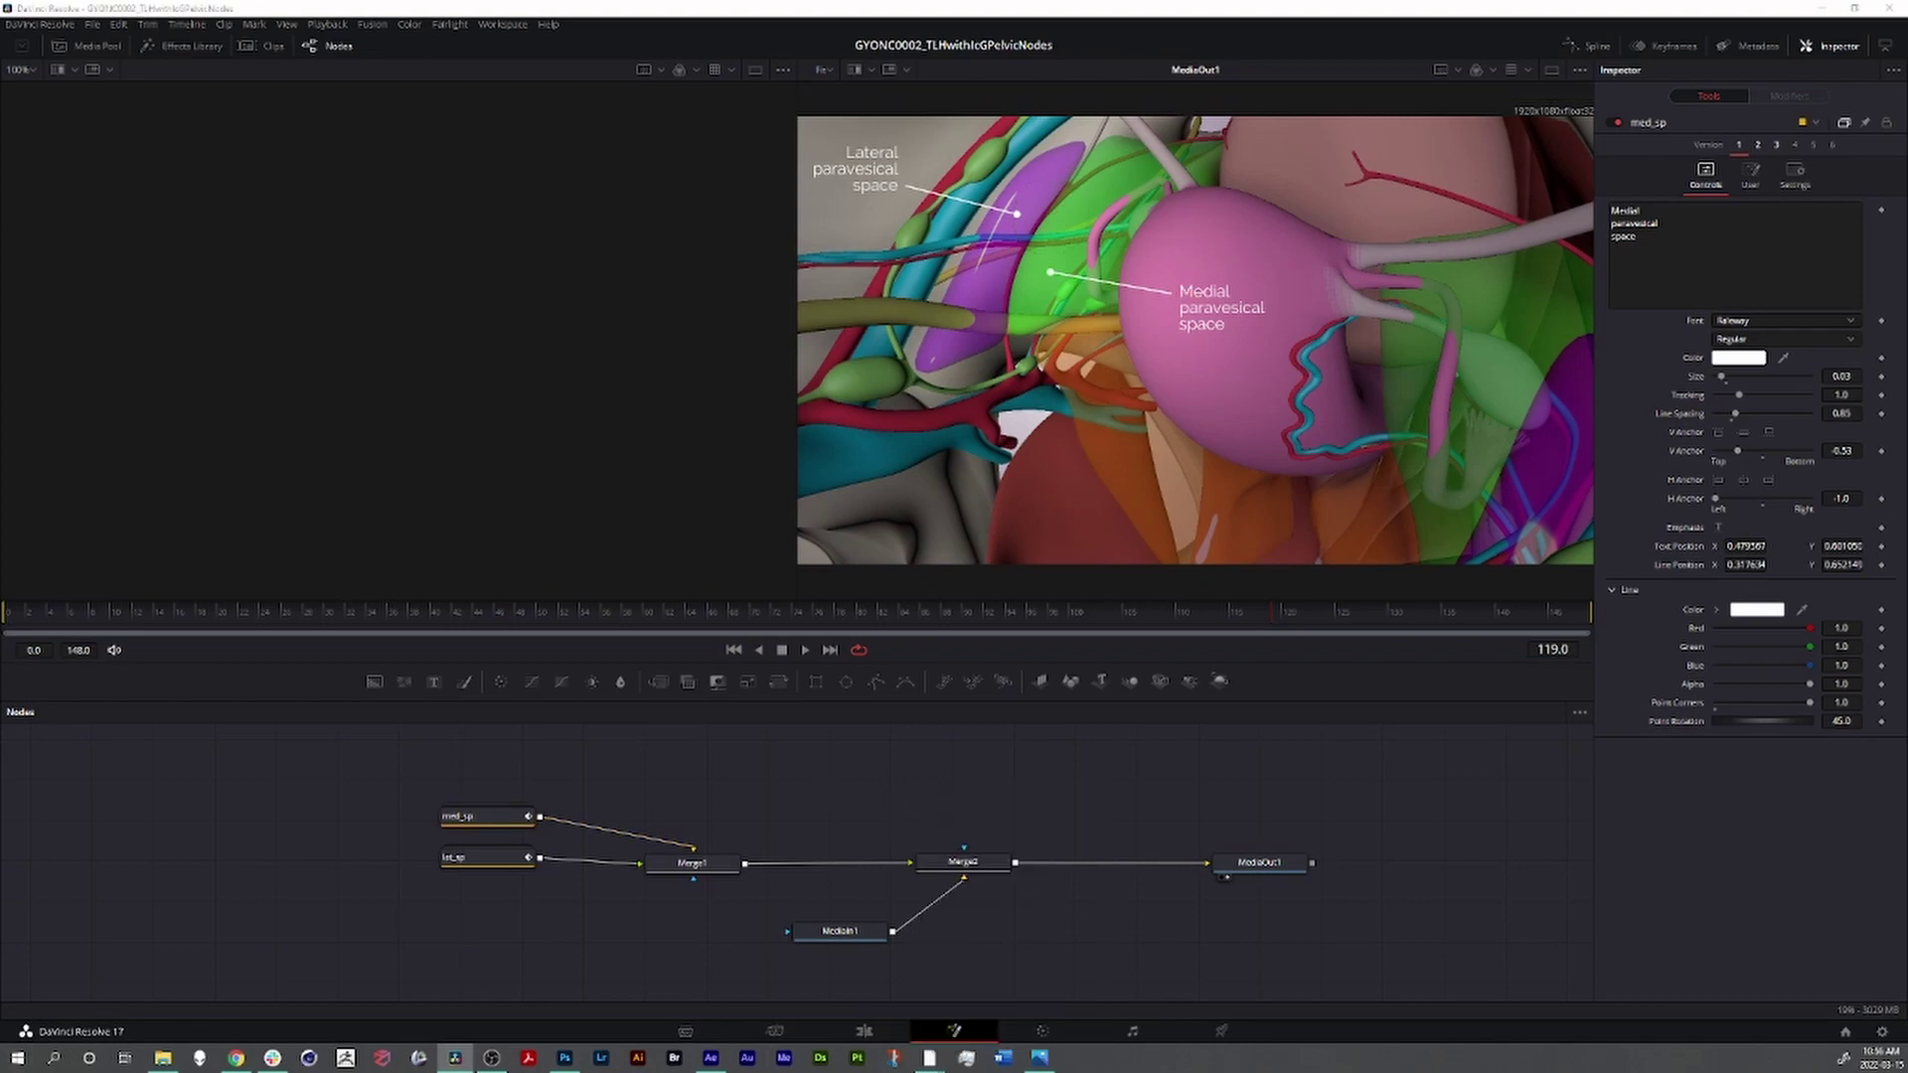
- Add a Drop Shadow node between Merge1 and Merge2 with strength 0.5 and angle 37.5
key(shift+space)
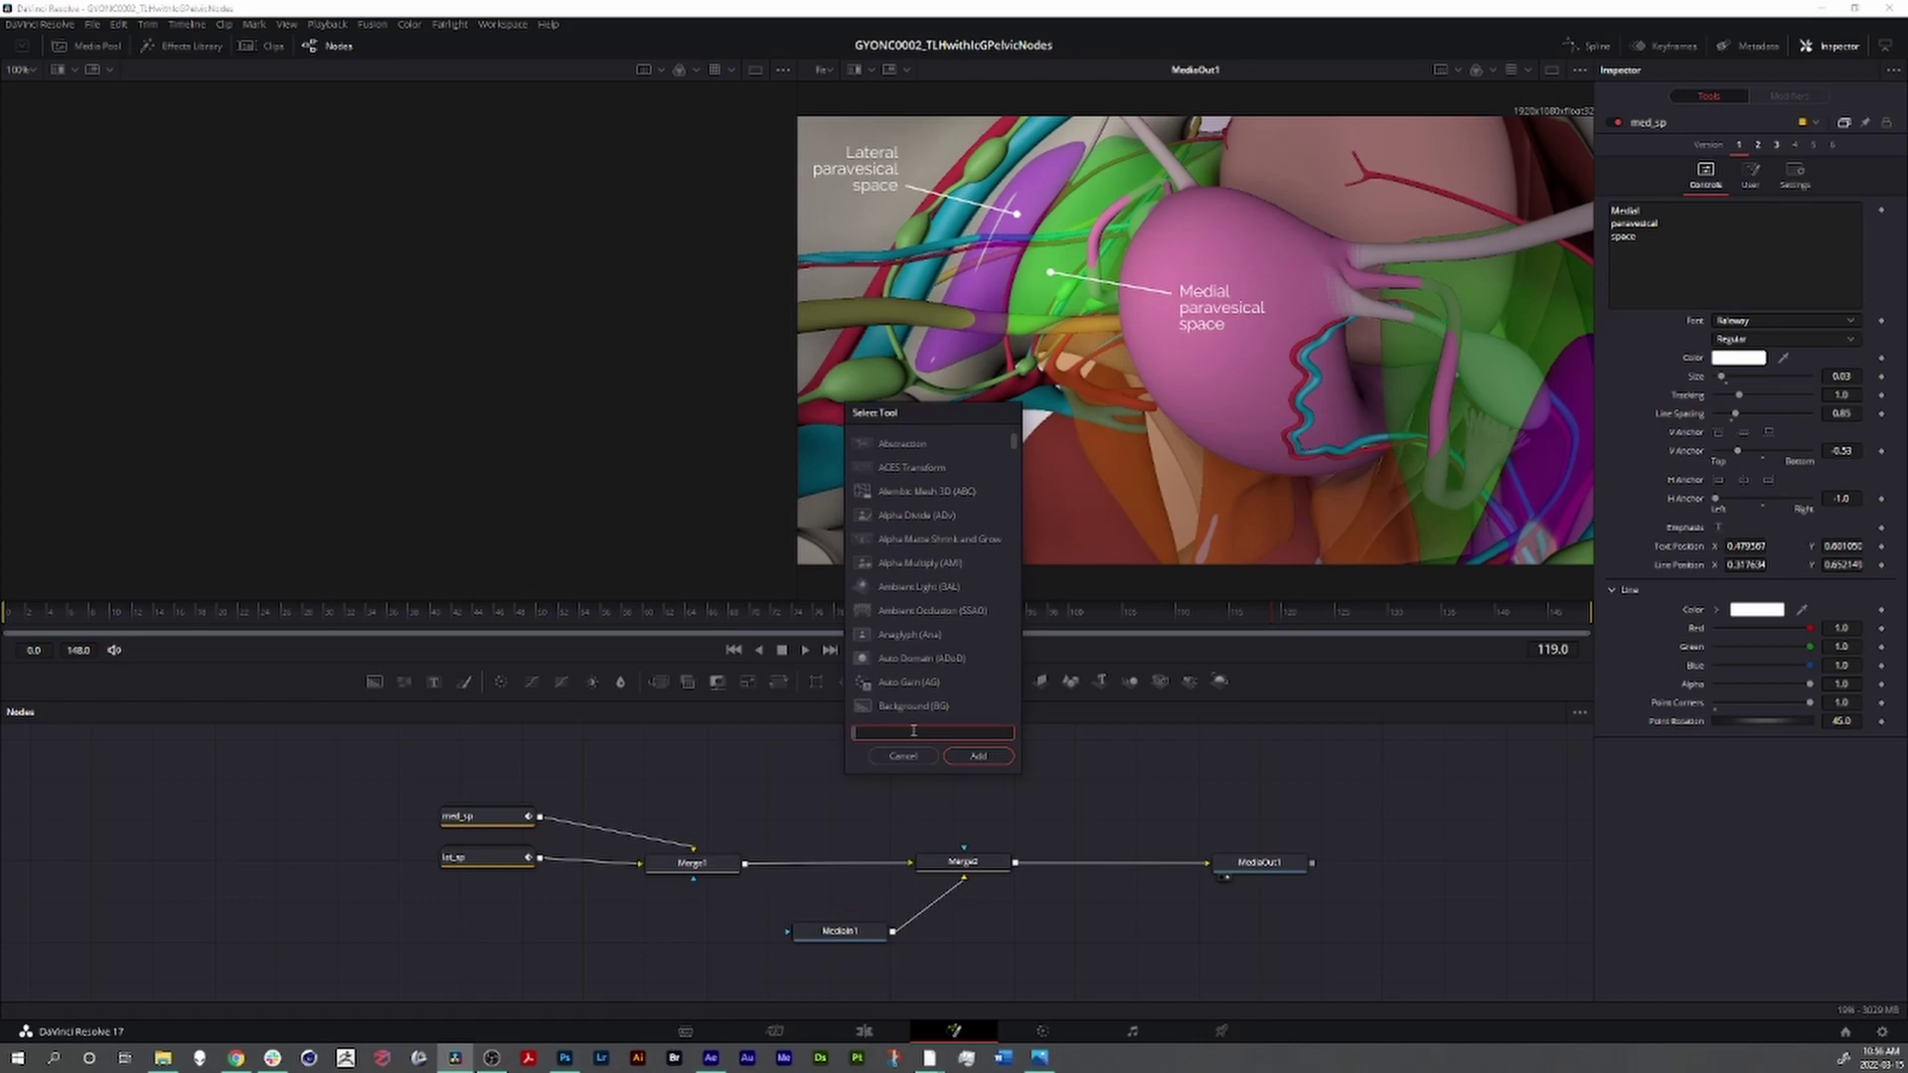
text(drop)
key(Return)
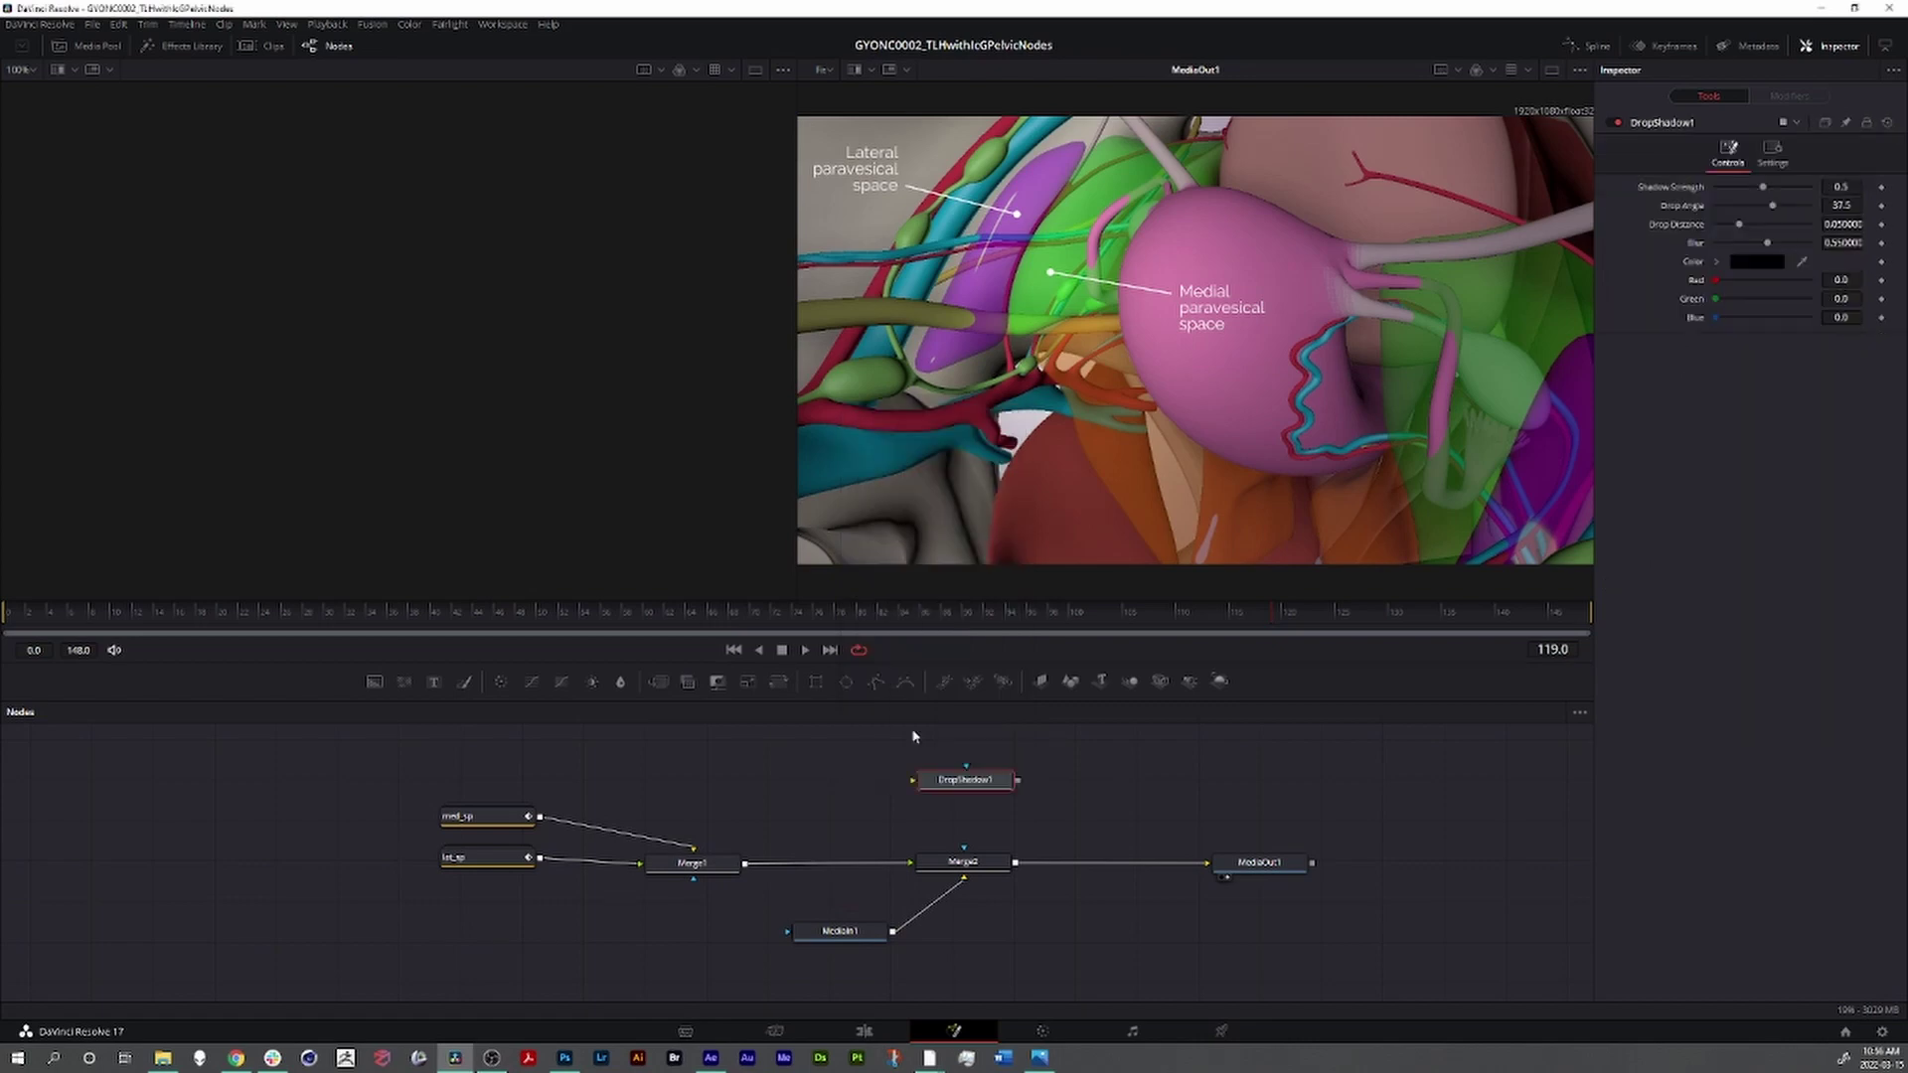
mouse_move(975, 782)
mouse_down()
mouse_move(877, 789)
mouse_move(844, 867)
mouse_up()
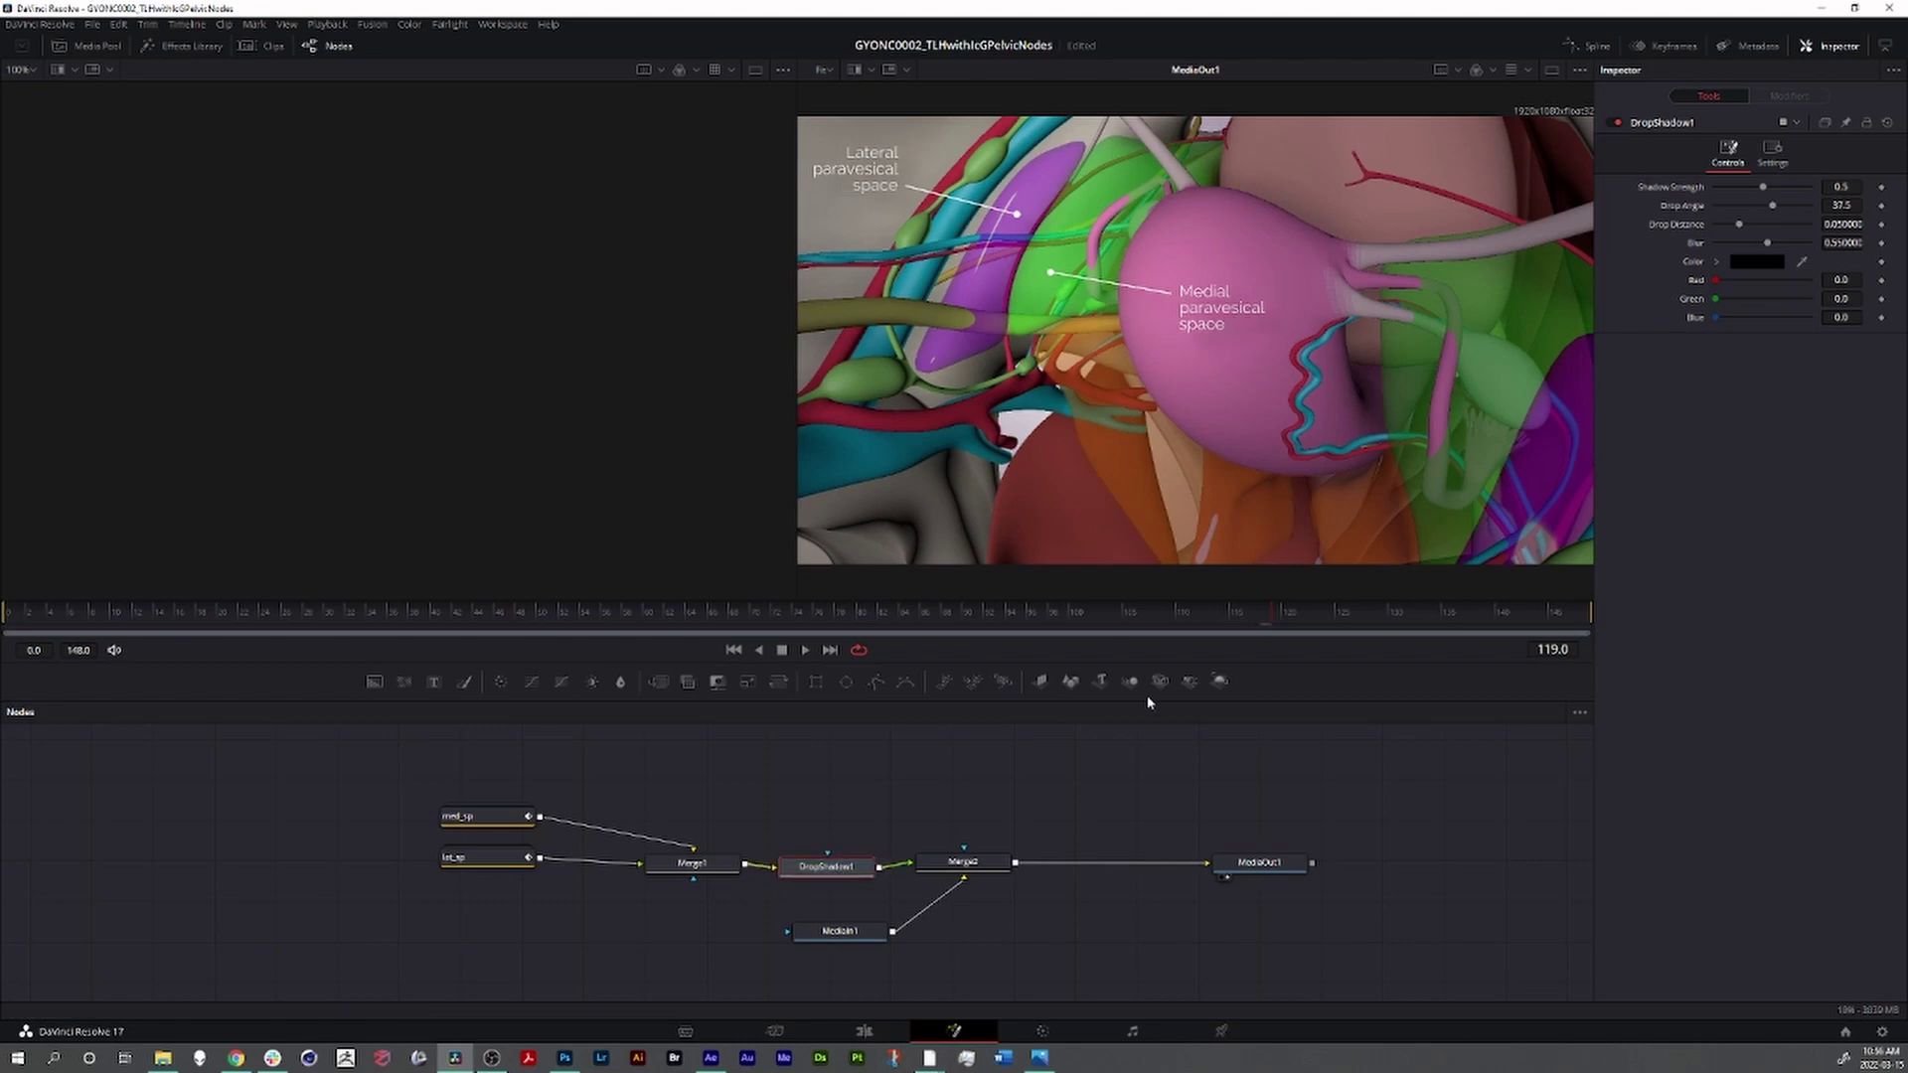
mouse_move(474, 793)
mouse_down()
mouse_move(822, 904)
mouse_move(818, 873)
mouse_up()
click(700, 858)
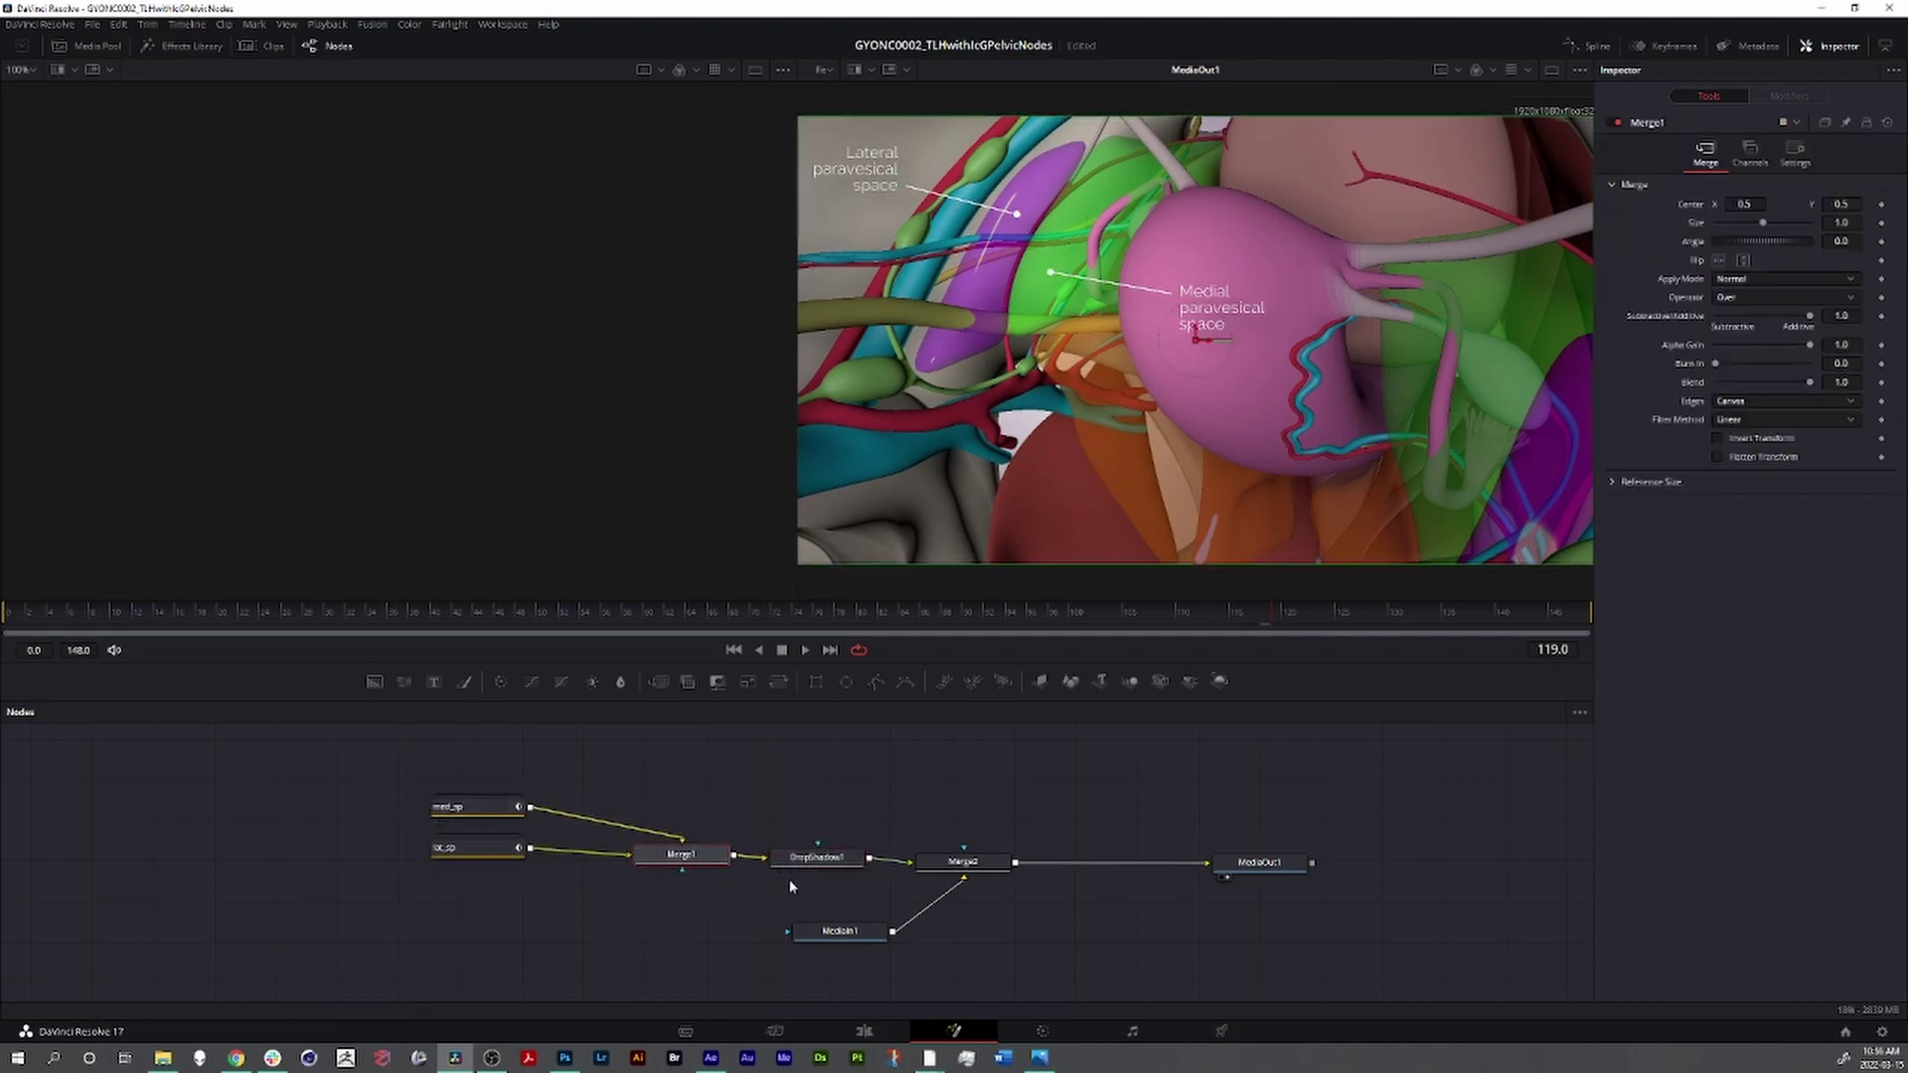
click(807, 857)
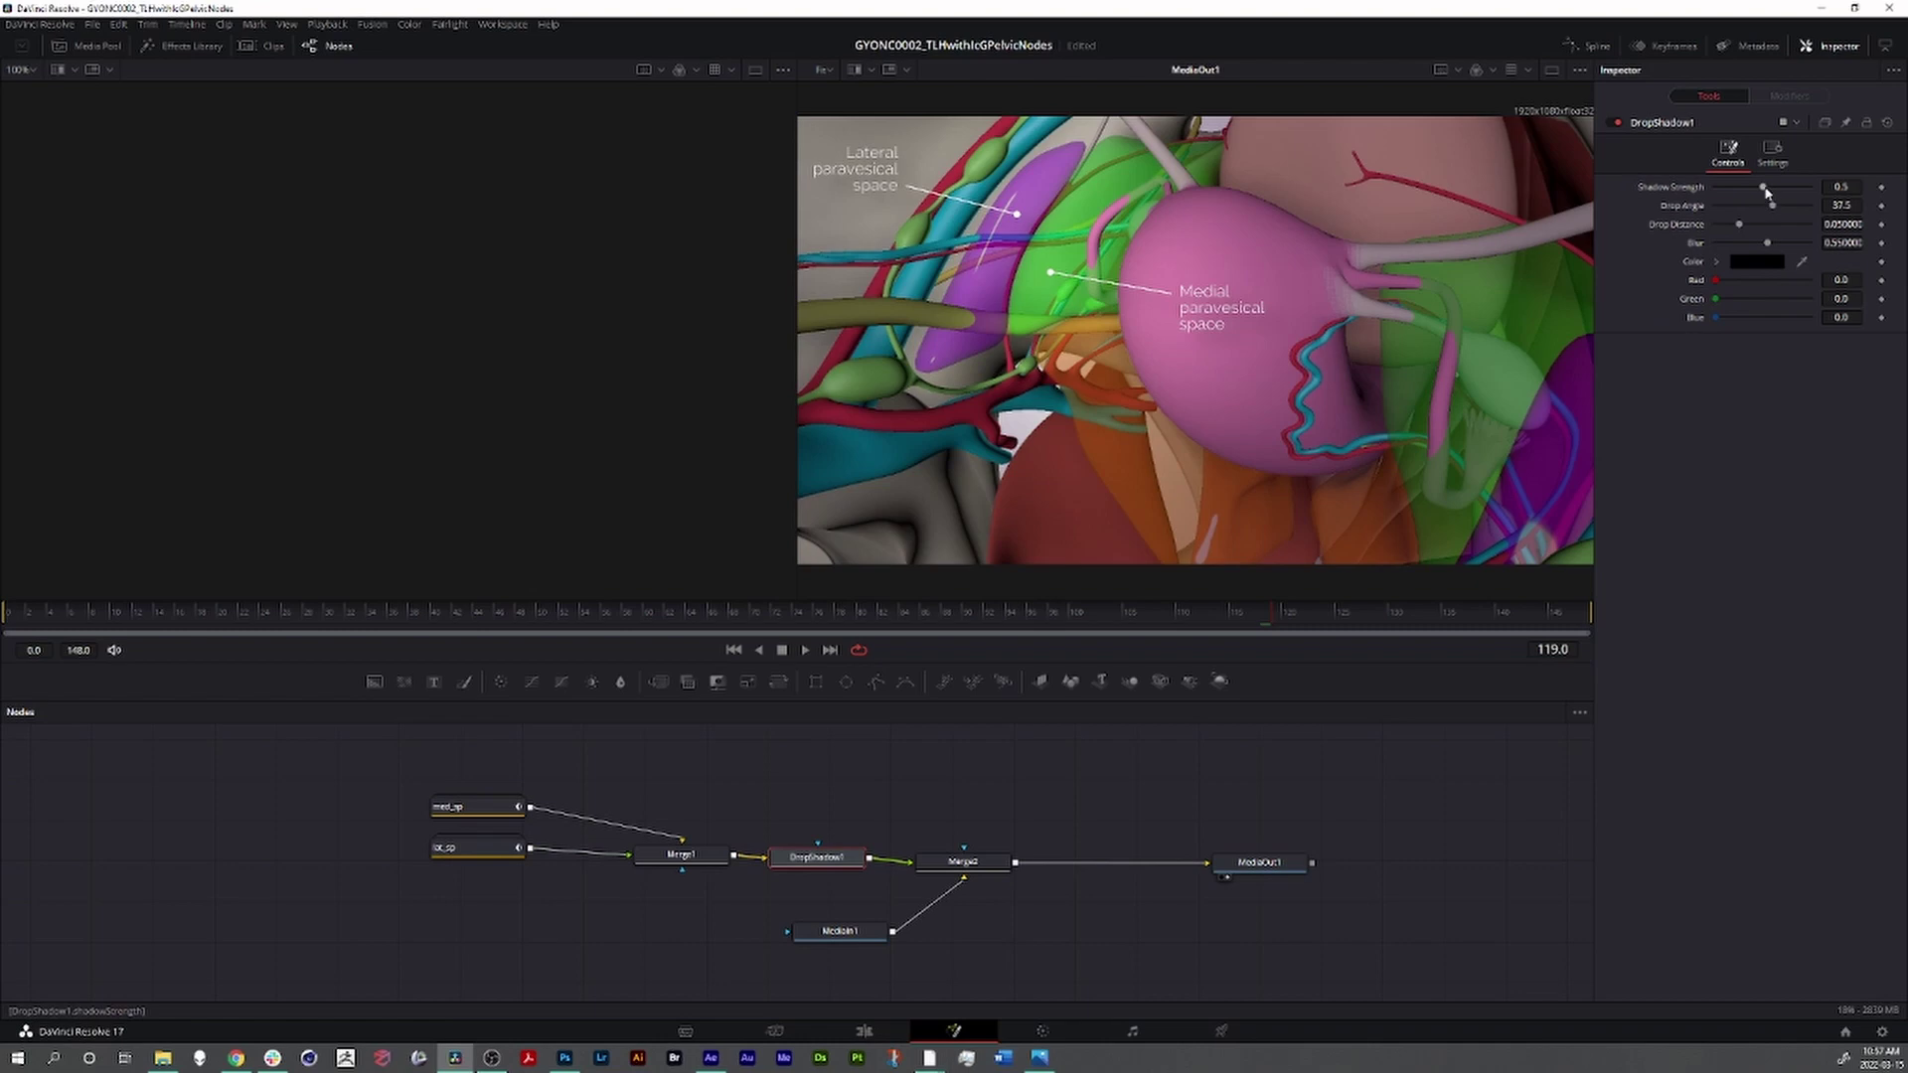
- Set the shadow to 0.811 strength, 43 angle, 0.006 distance, 0.228 blur; align Merge2 and save
key(ctrl+z)
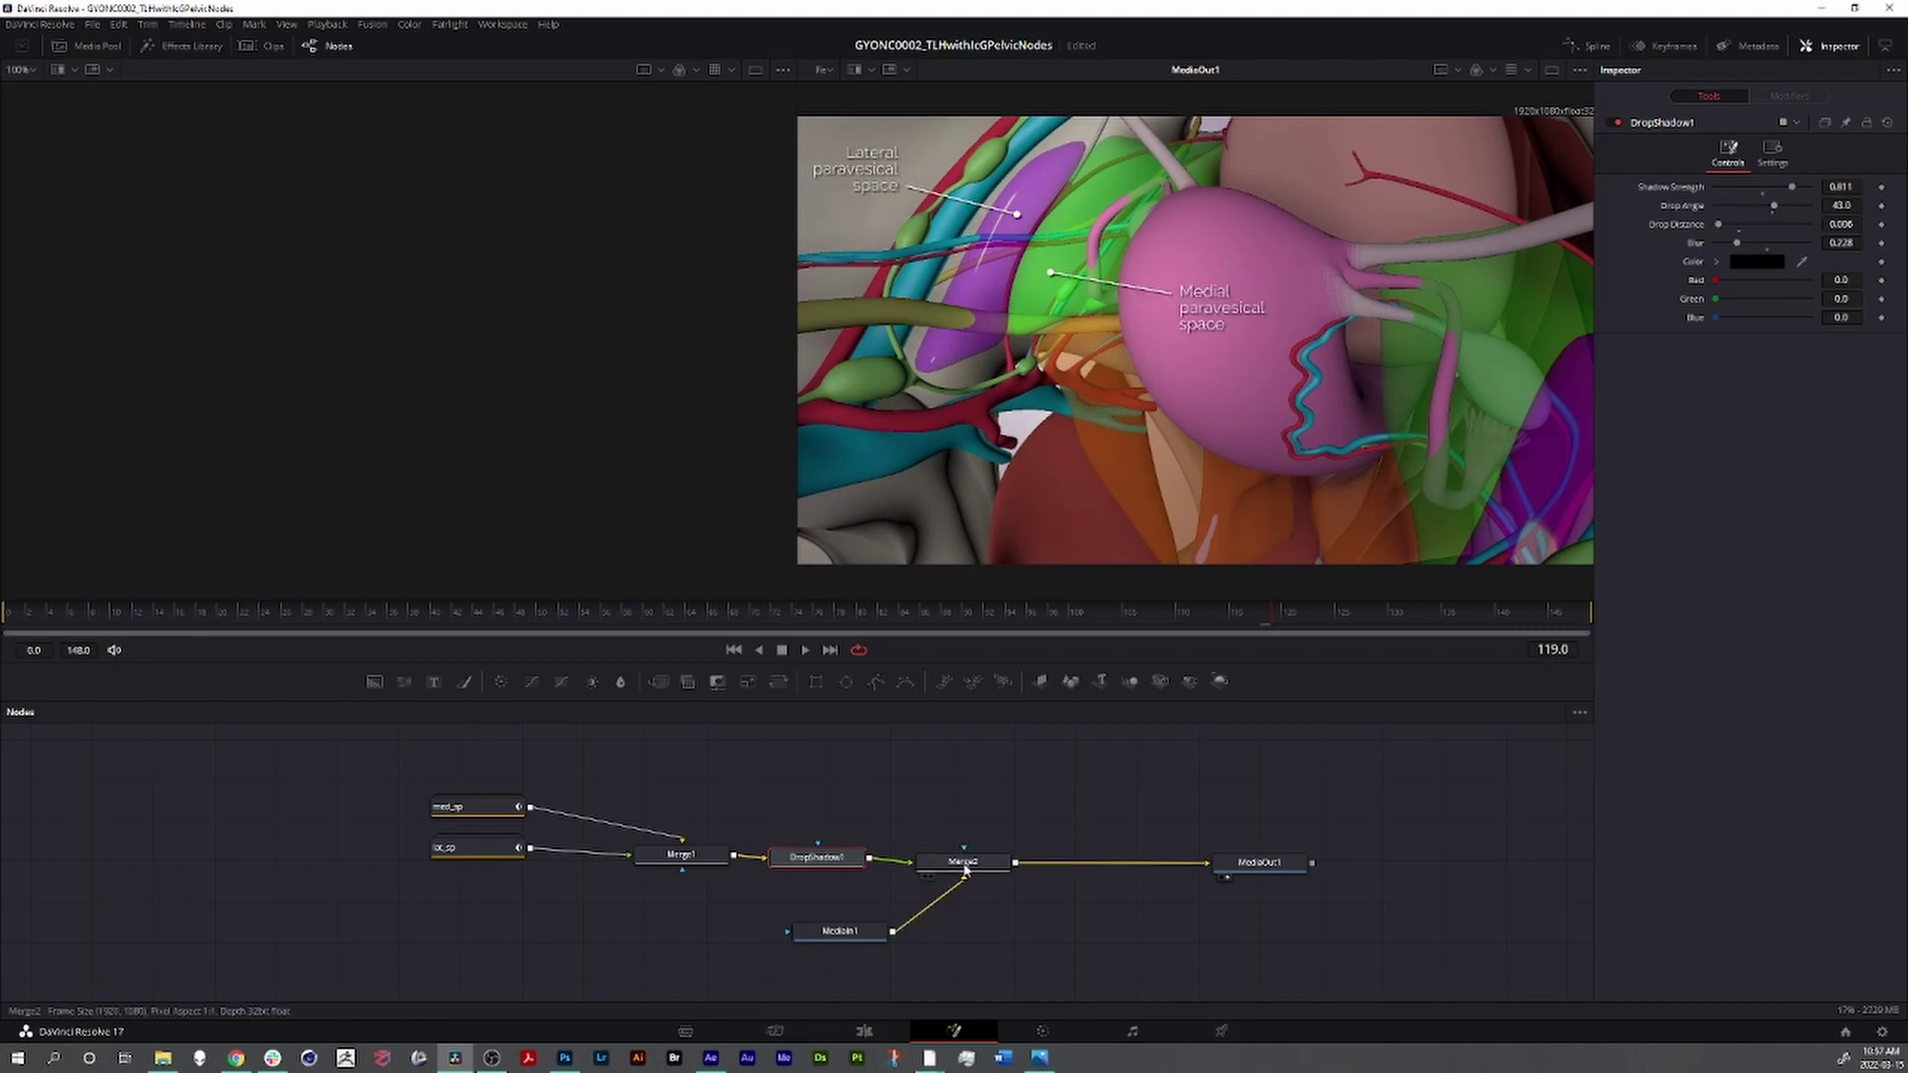
drag(962, 861, 972, 854)
drag(439, 766, 951, 948)
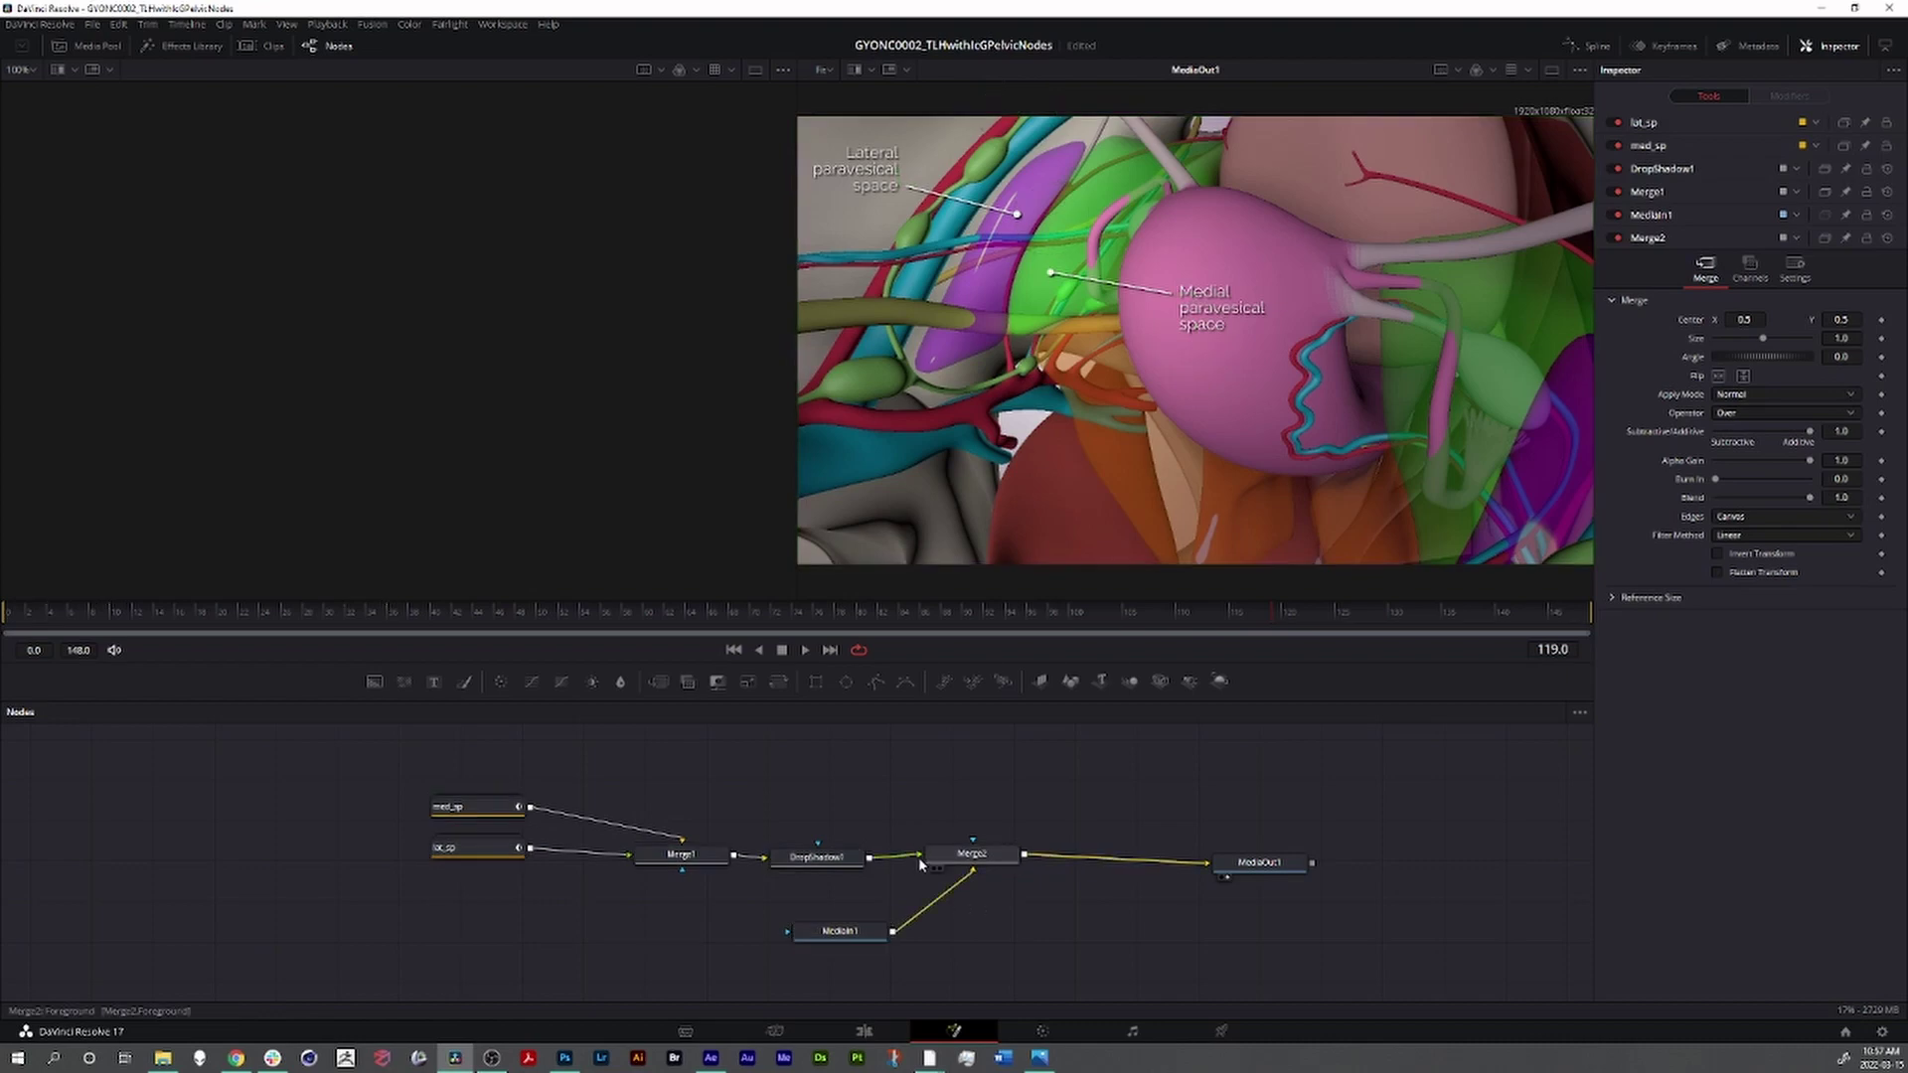
key(ctrl+s)
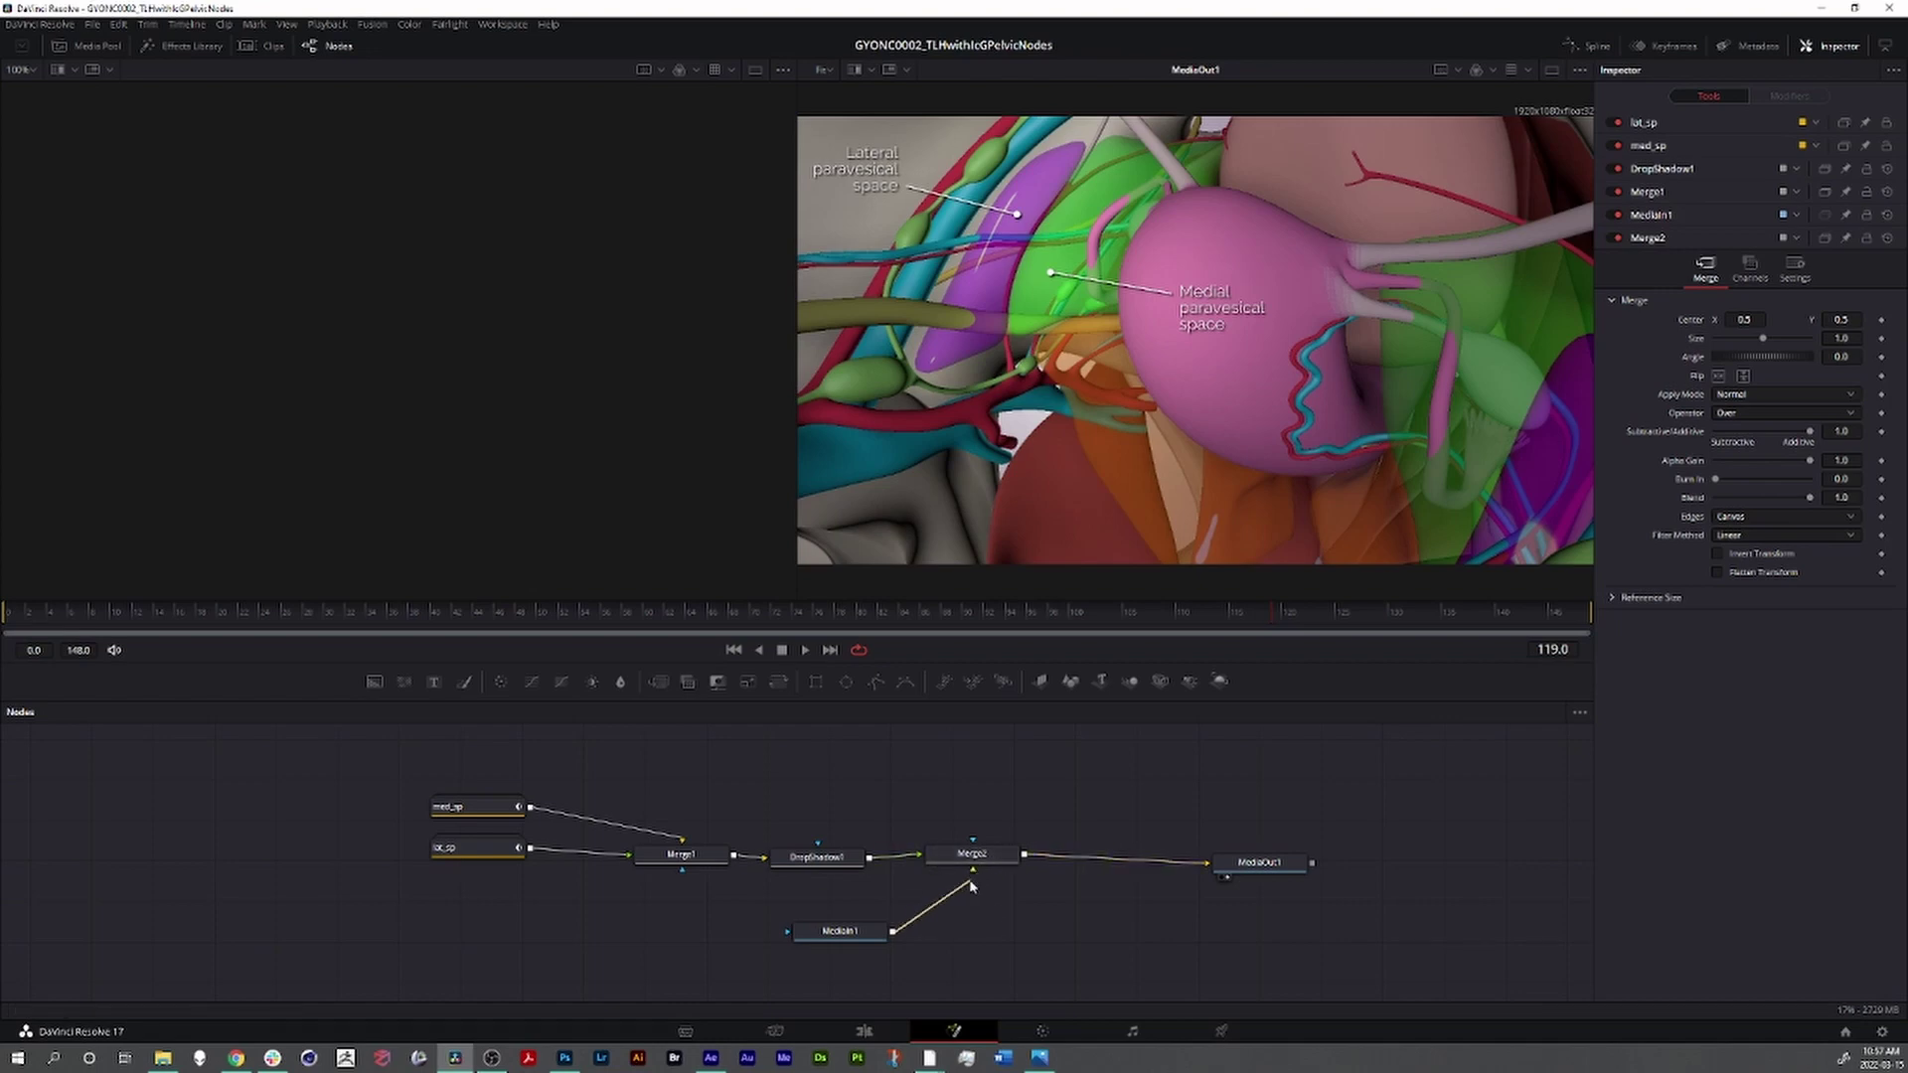
drag(980, 863, 981, 862)
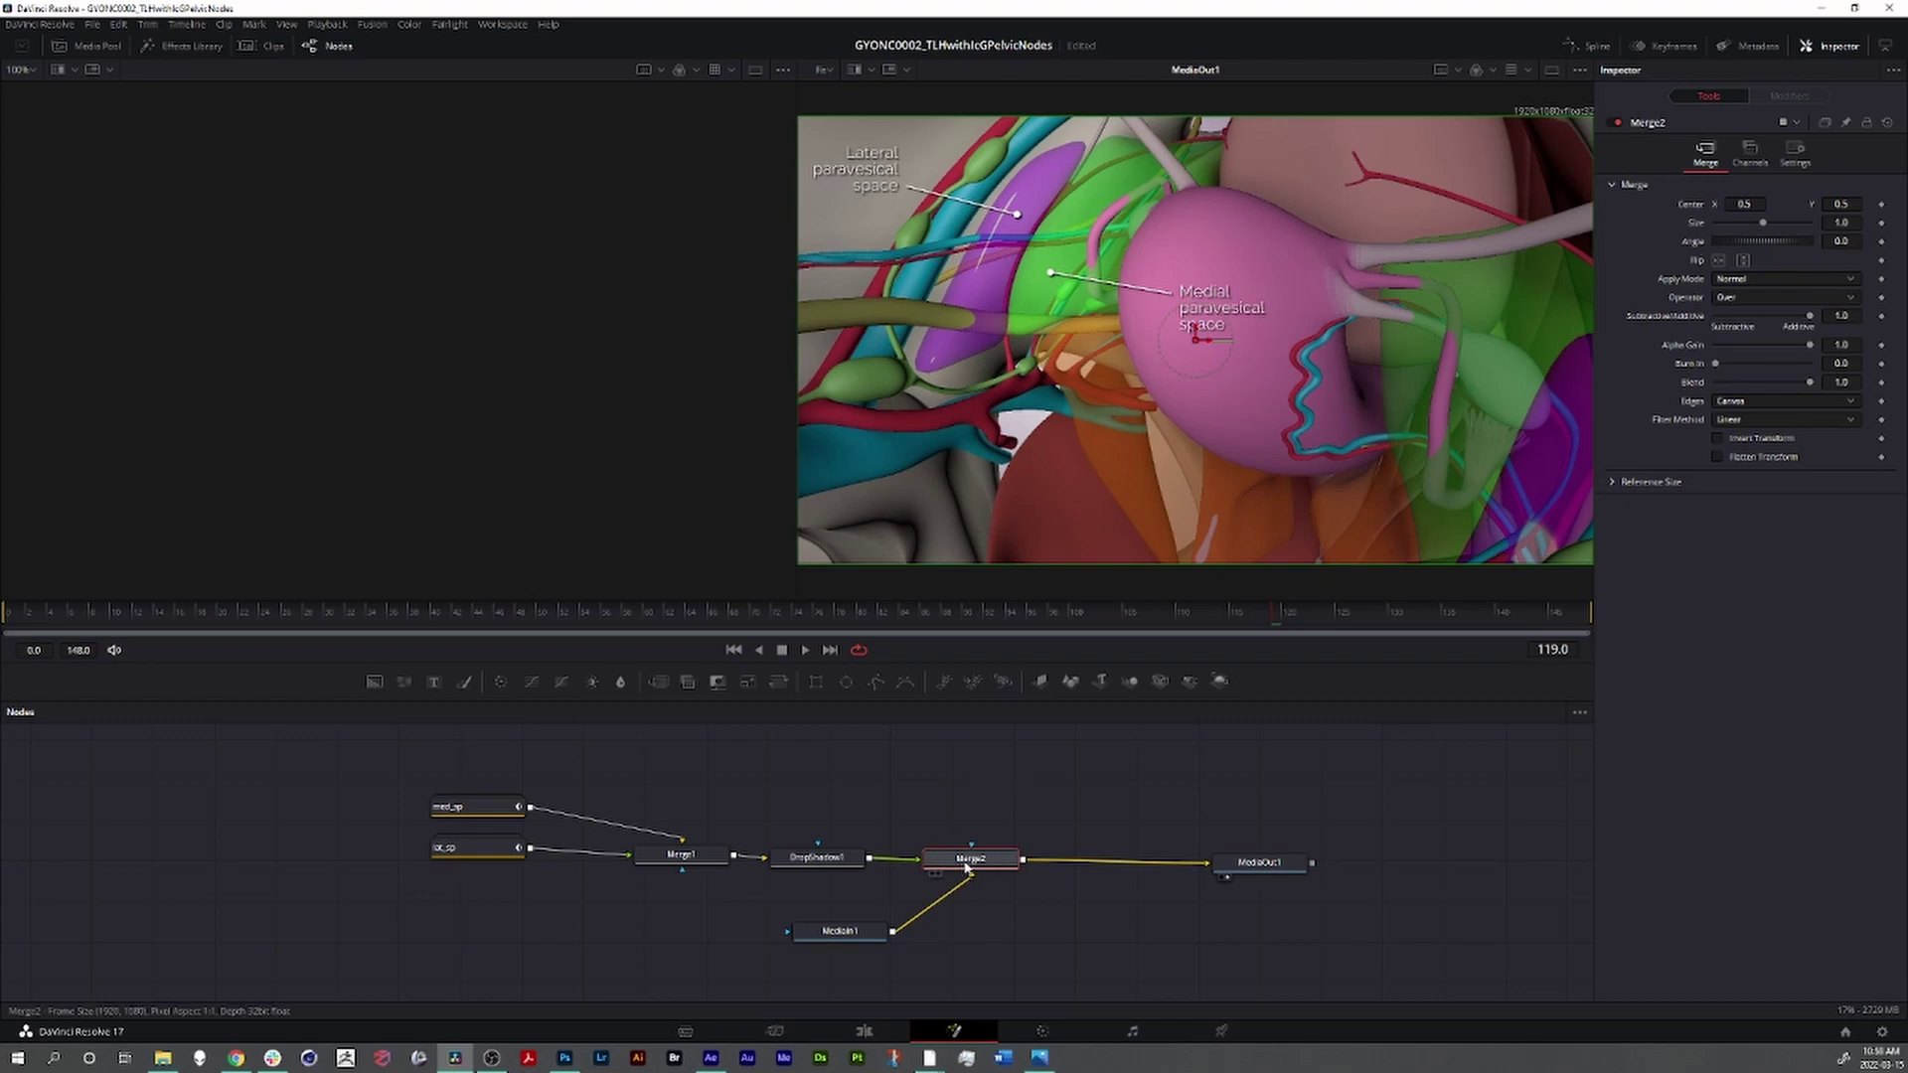
drag(969, 860, 987, 857)
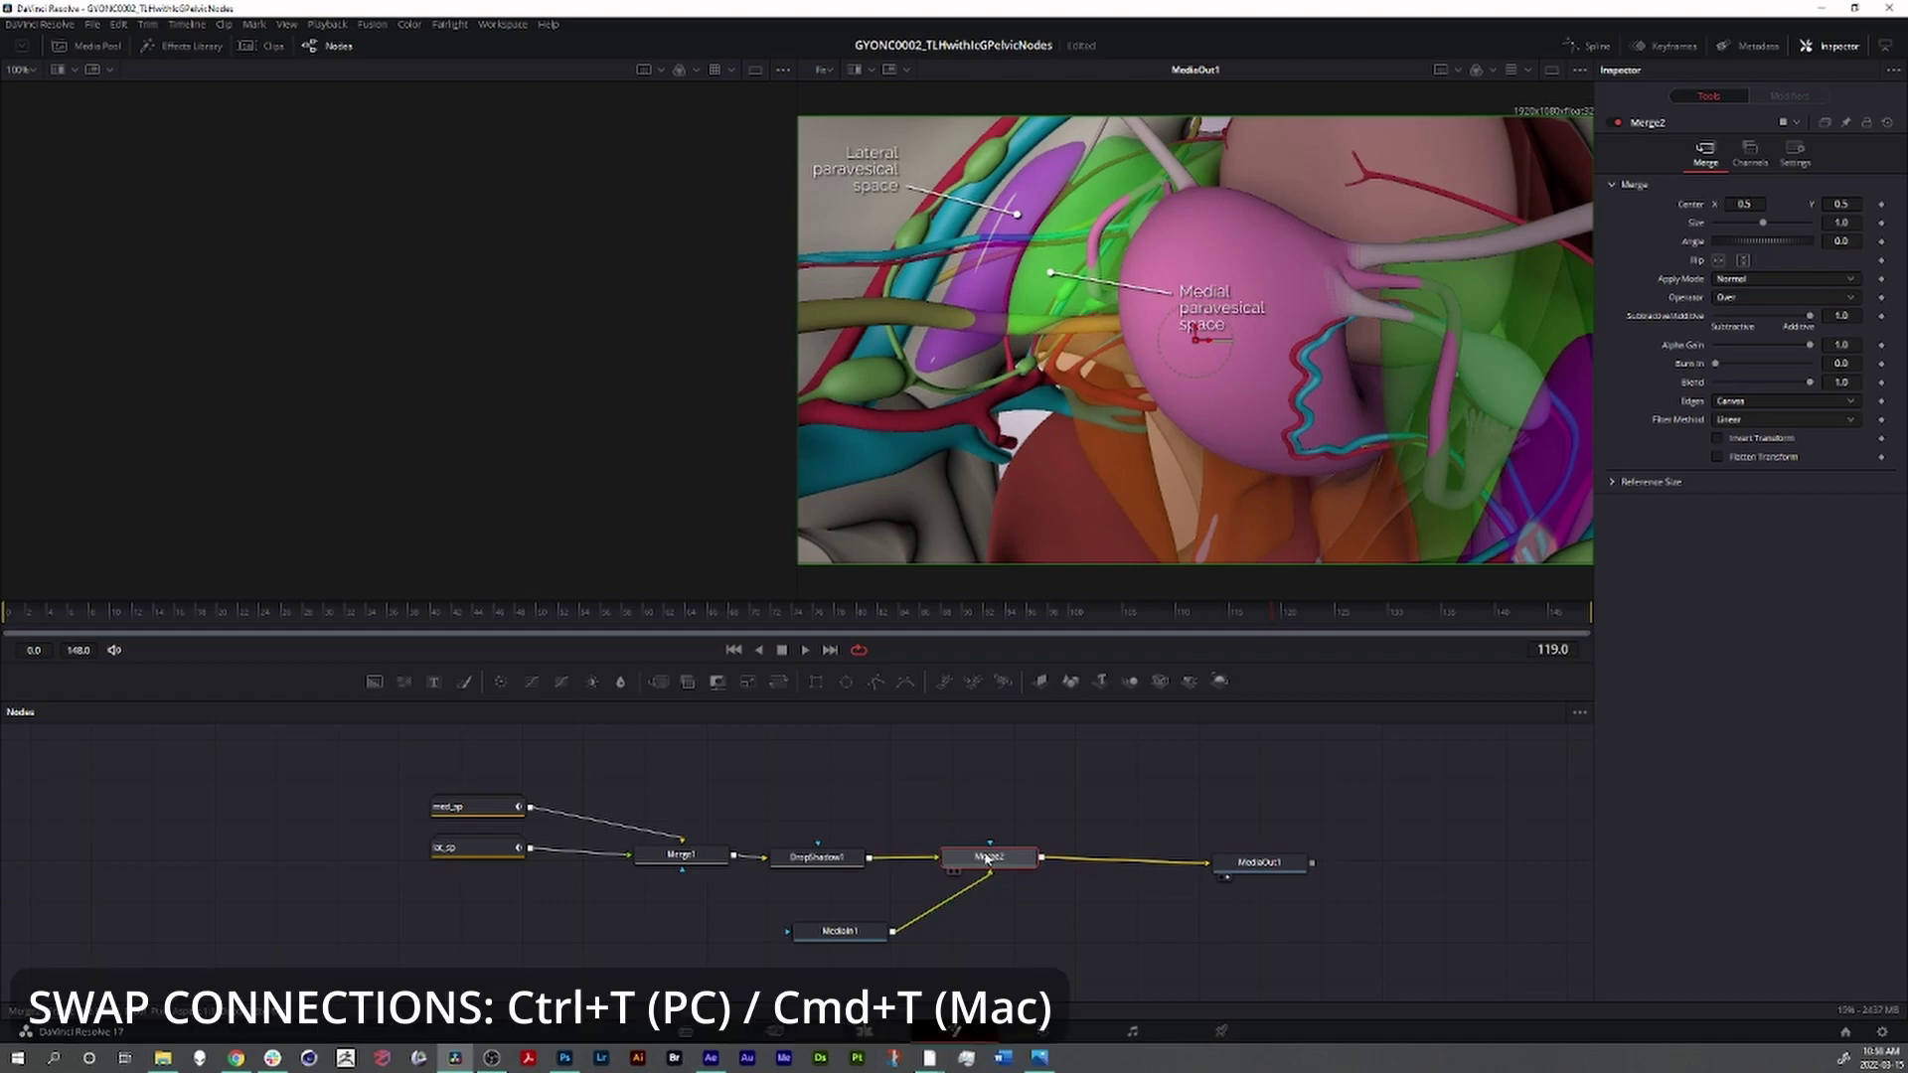
key(ctrl+t)
key(ctrl+t)
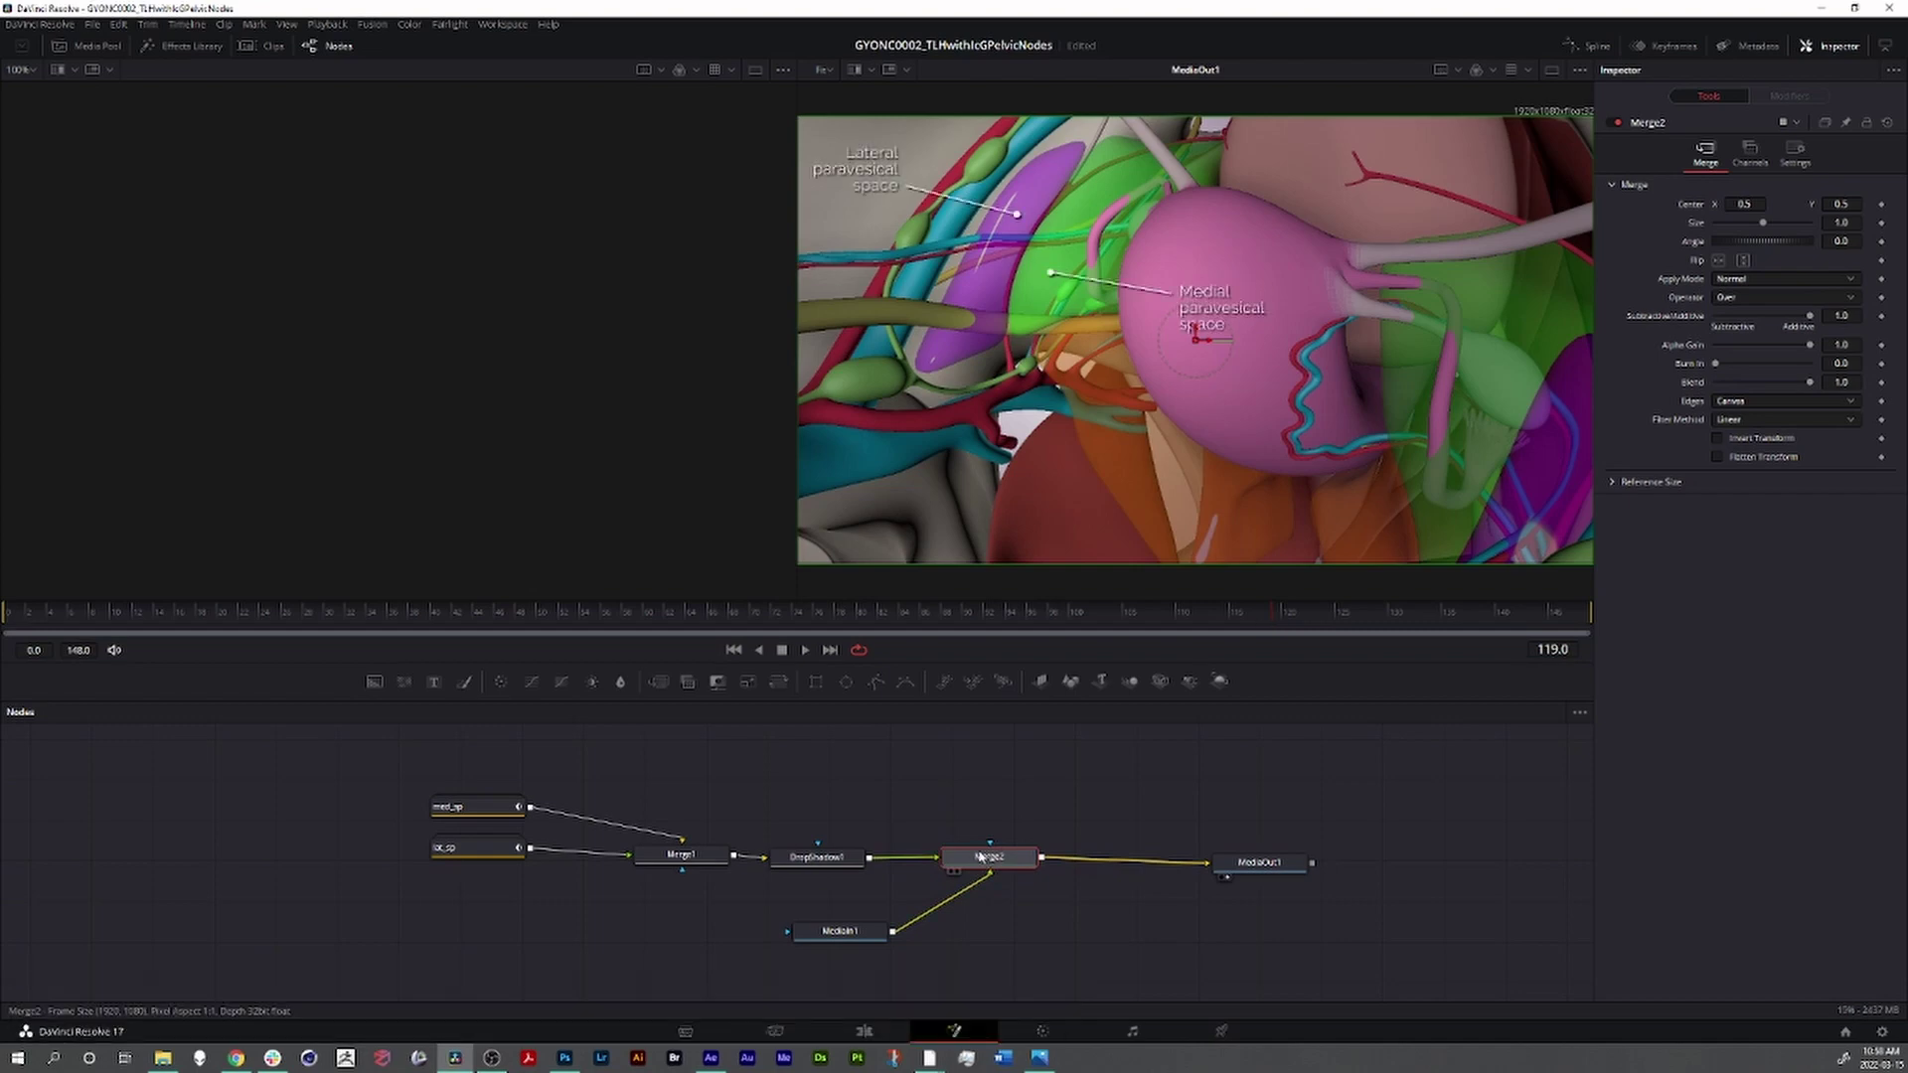
key(ctrl+t)
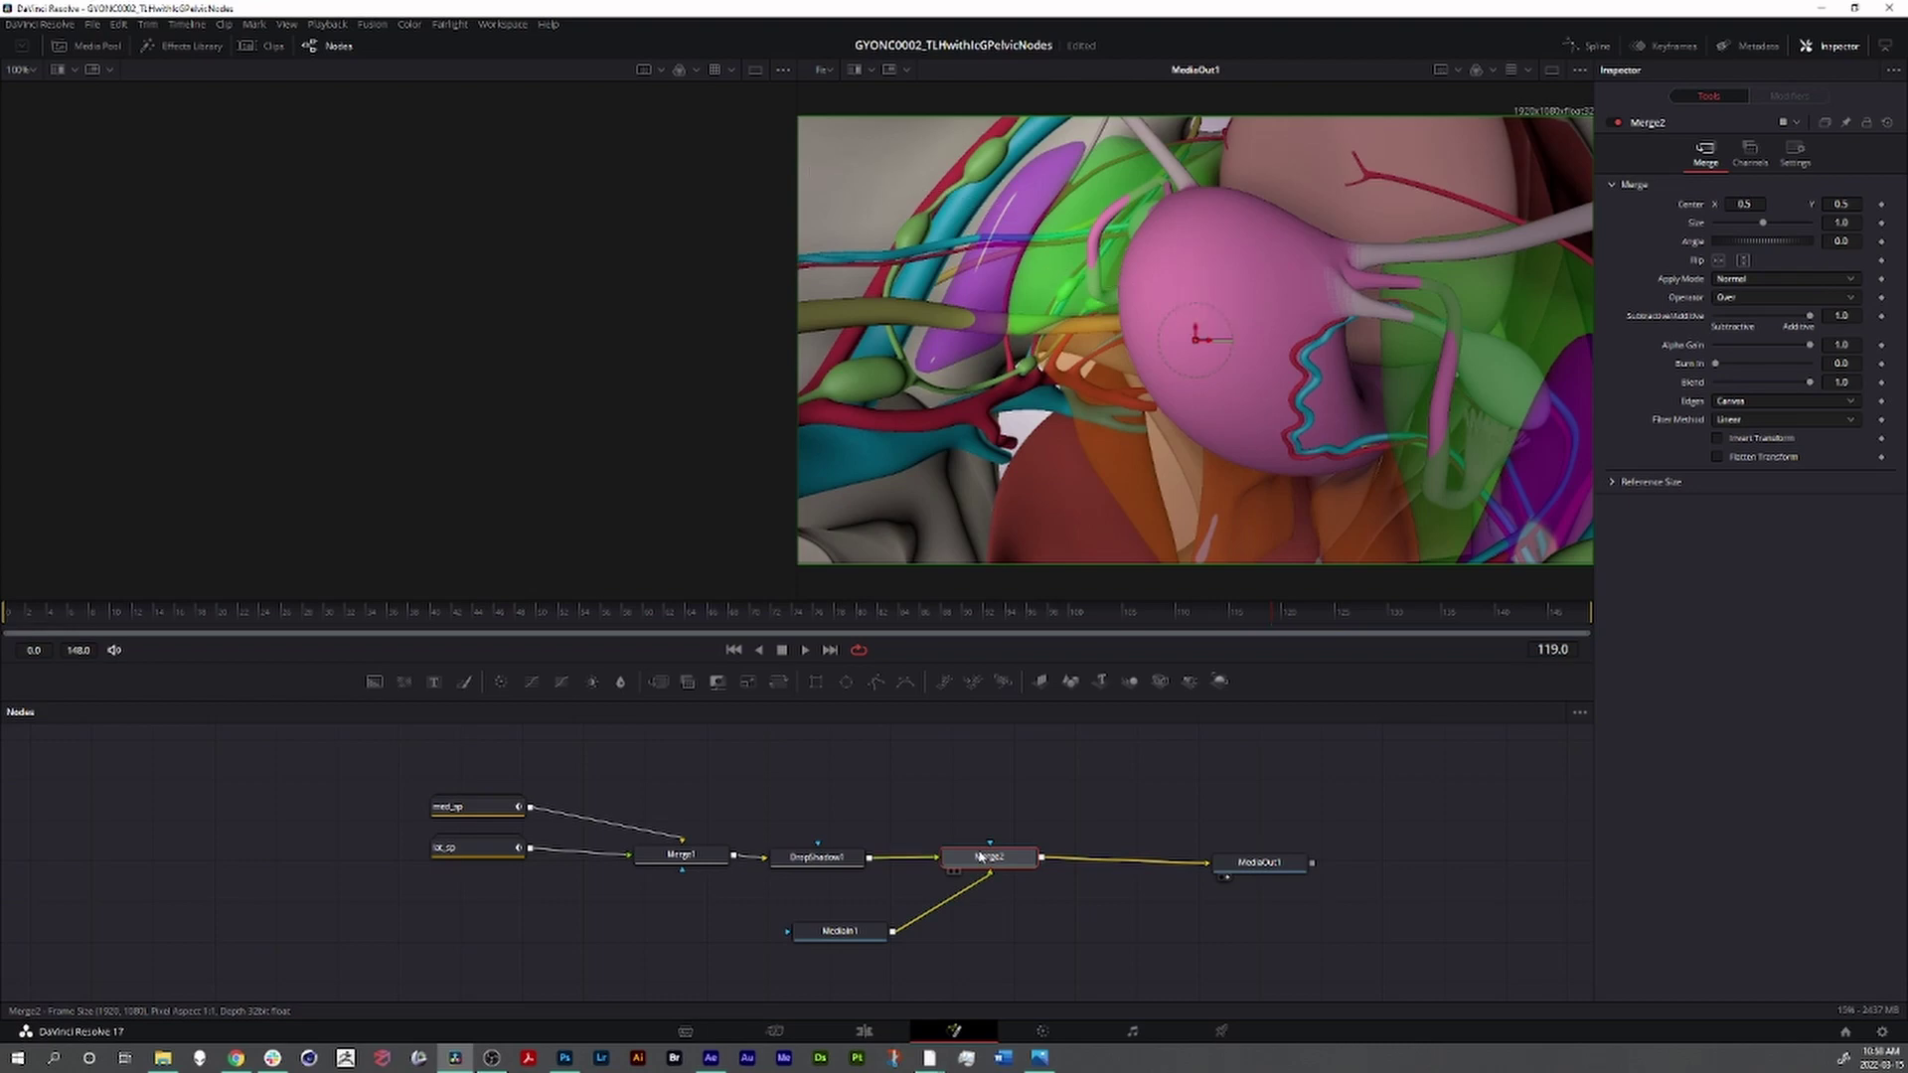
drag(980, 856, 984, 847)
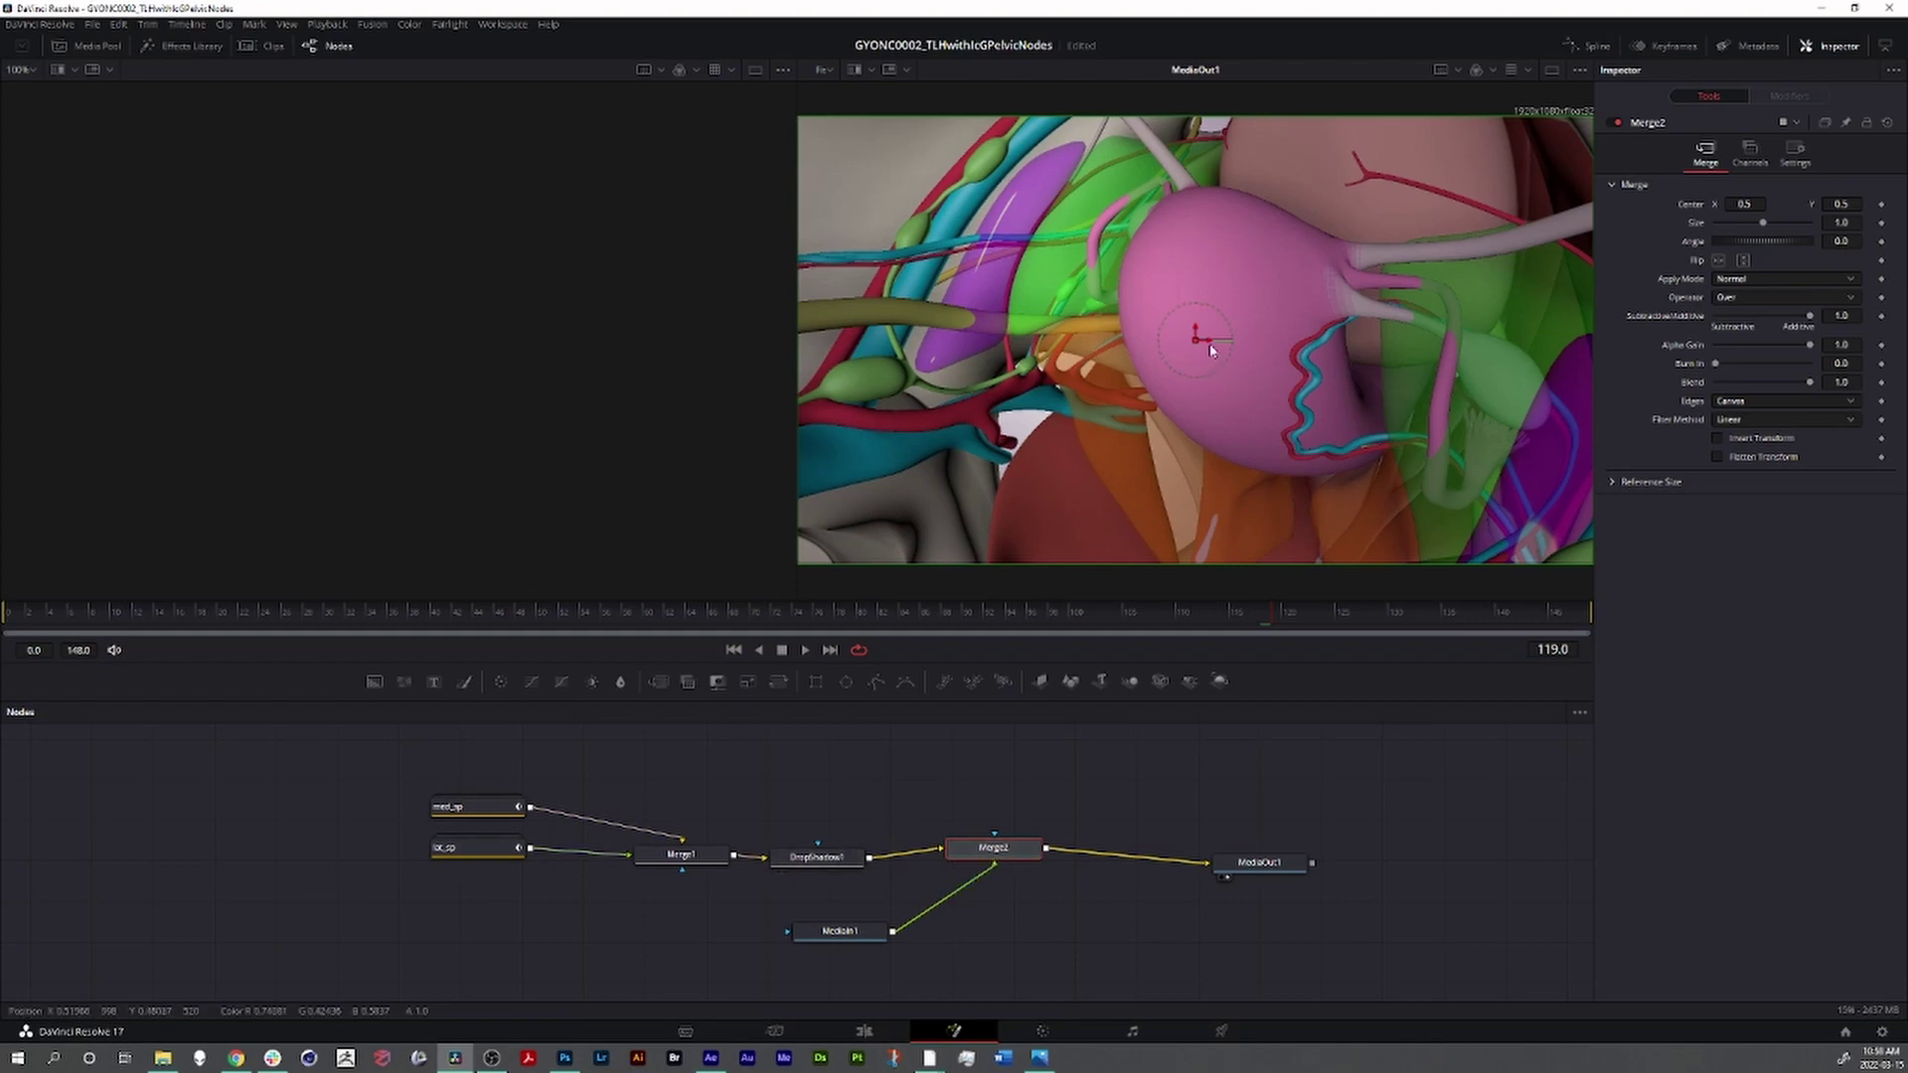
click(839, 932)
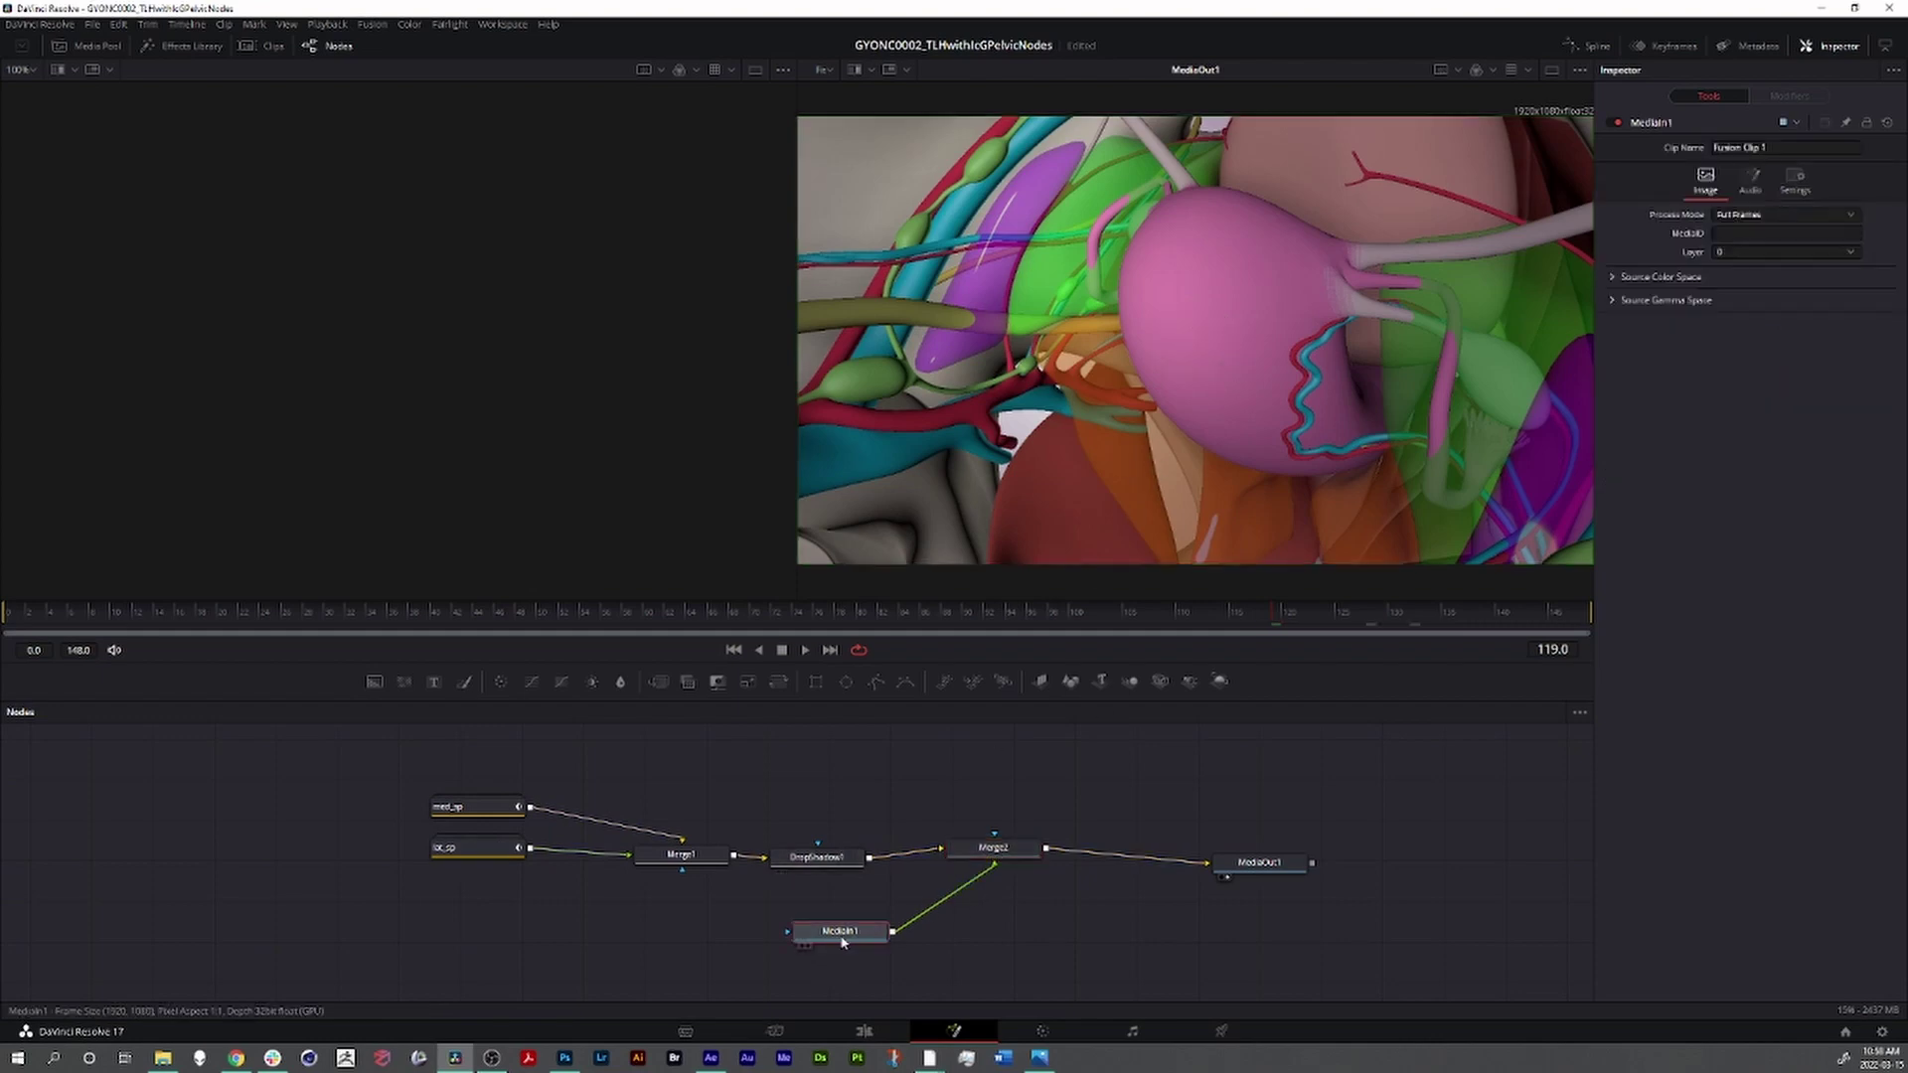
click(998, 852)
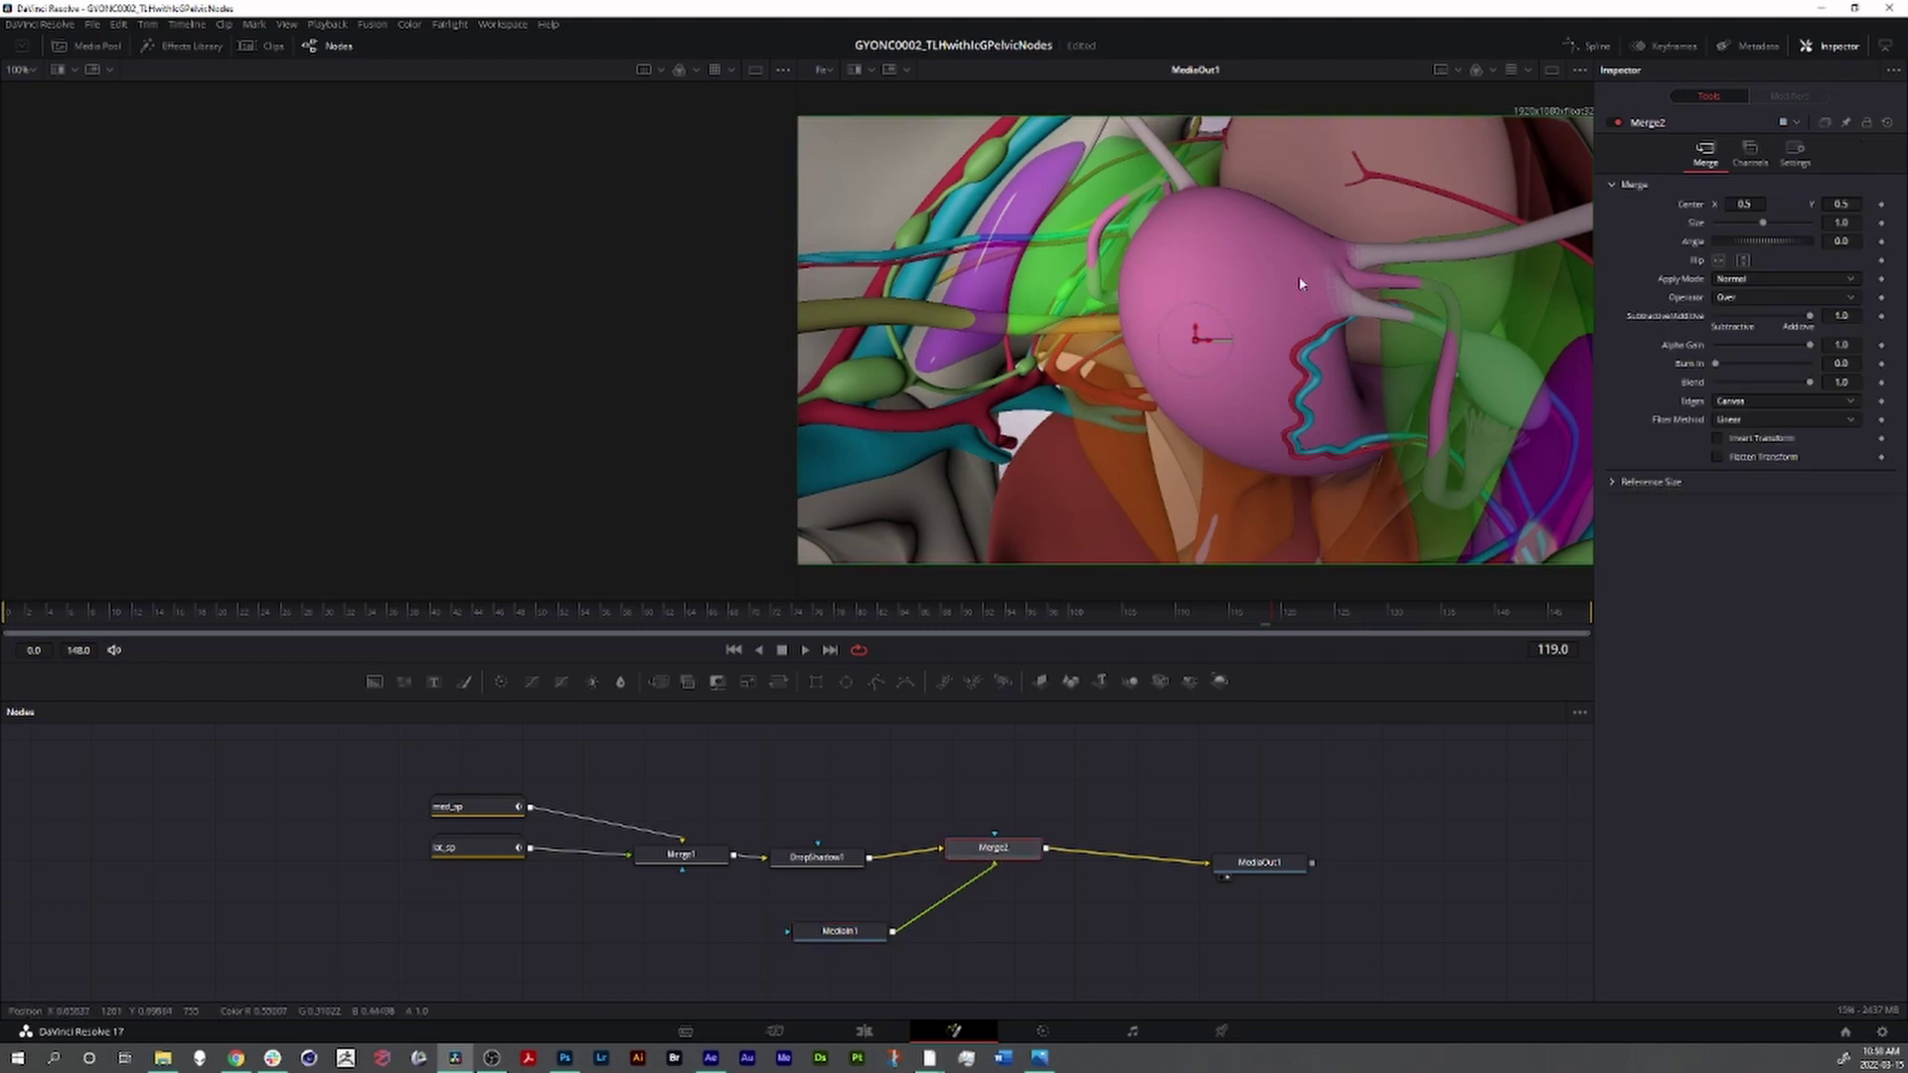
mouse_move(1206, 341)
mouse_down()
mouse_move(1670, 330)
mouse_move(1267, 315)
mouse_up()
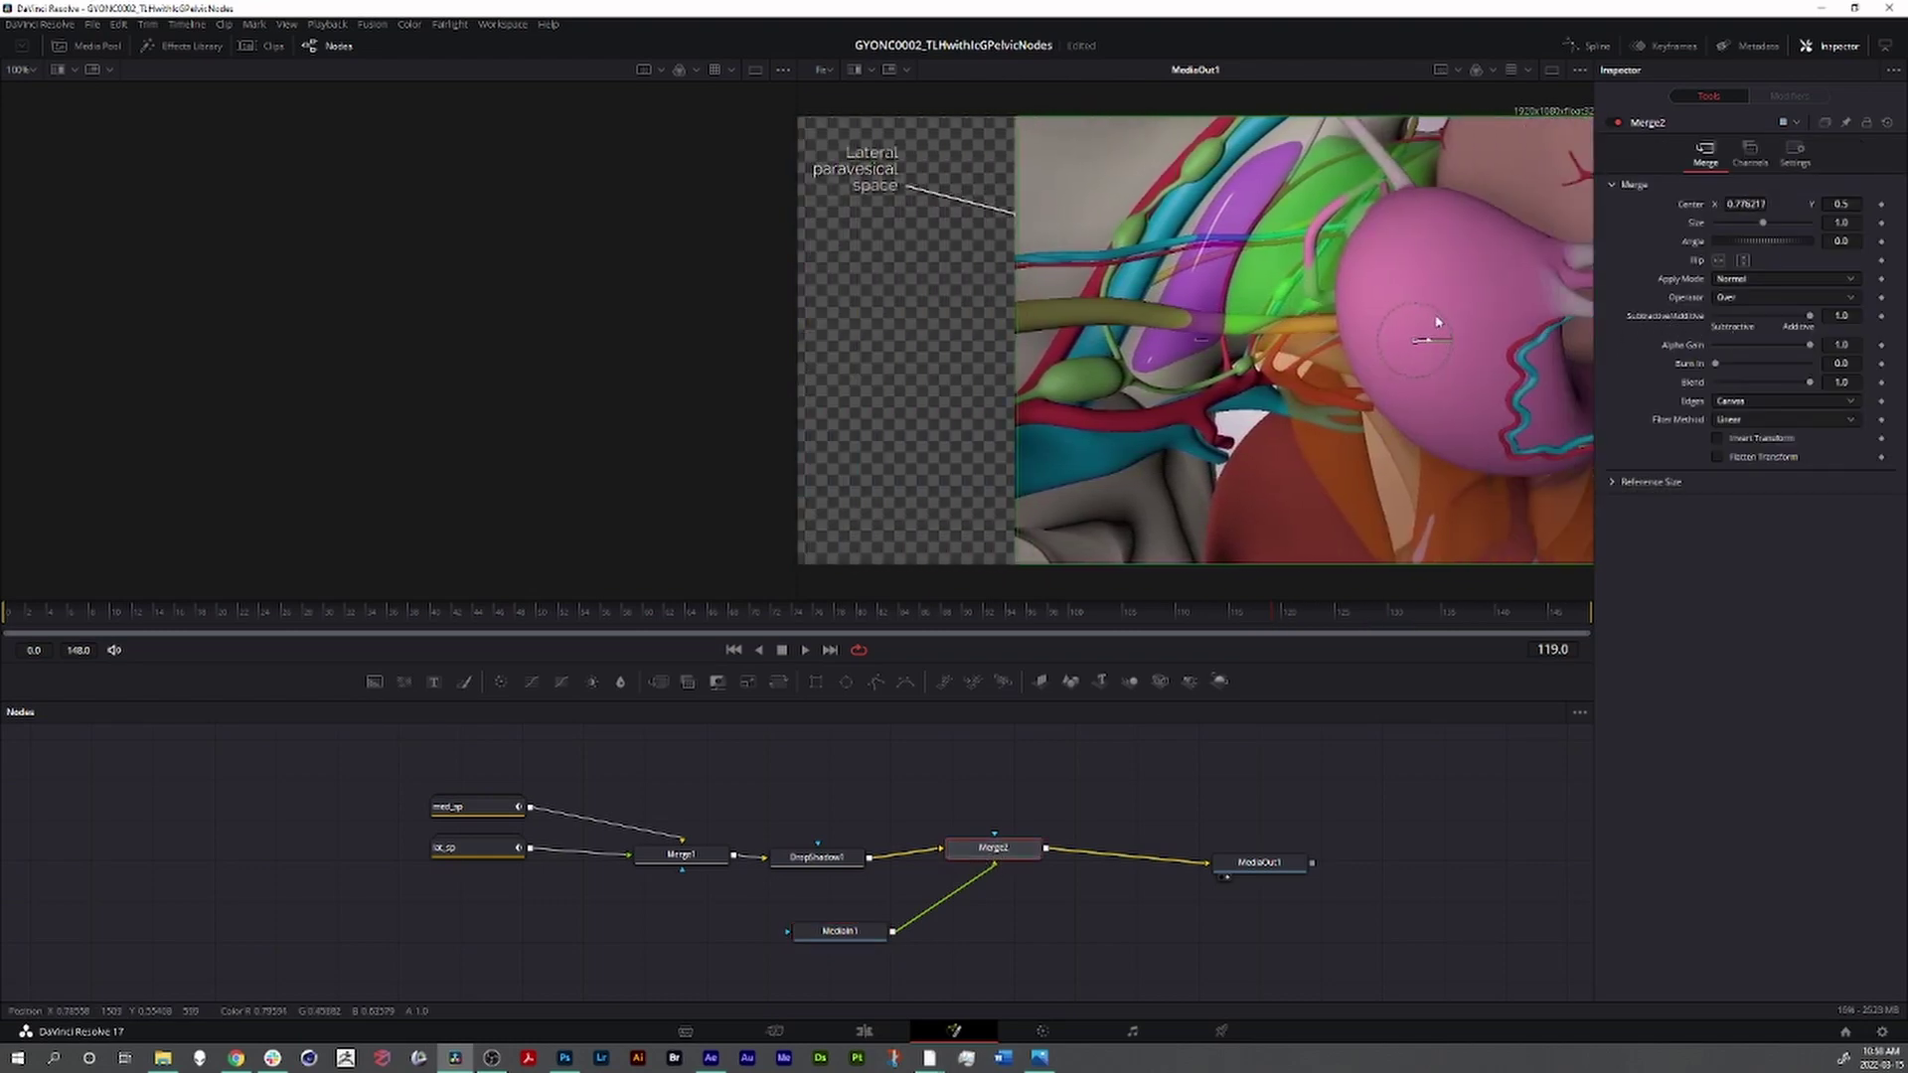
key(ctrl+z)
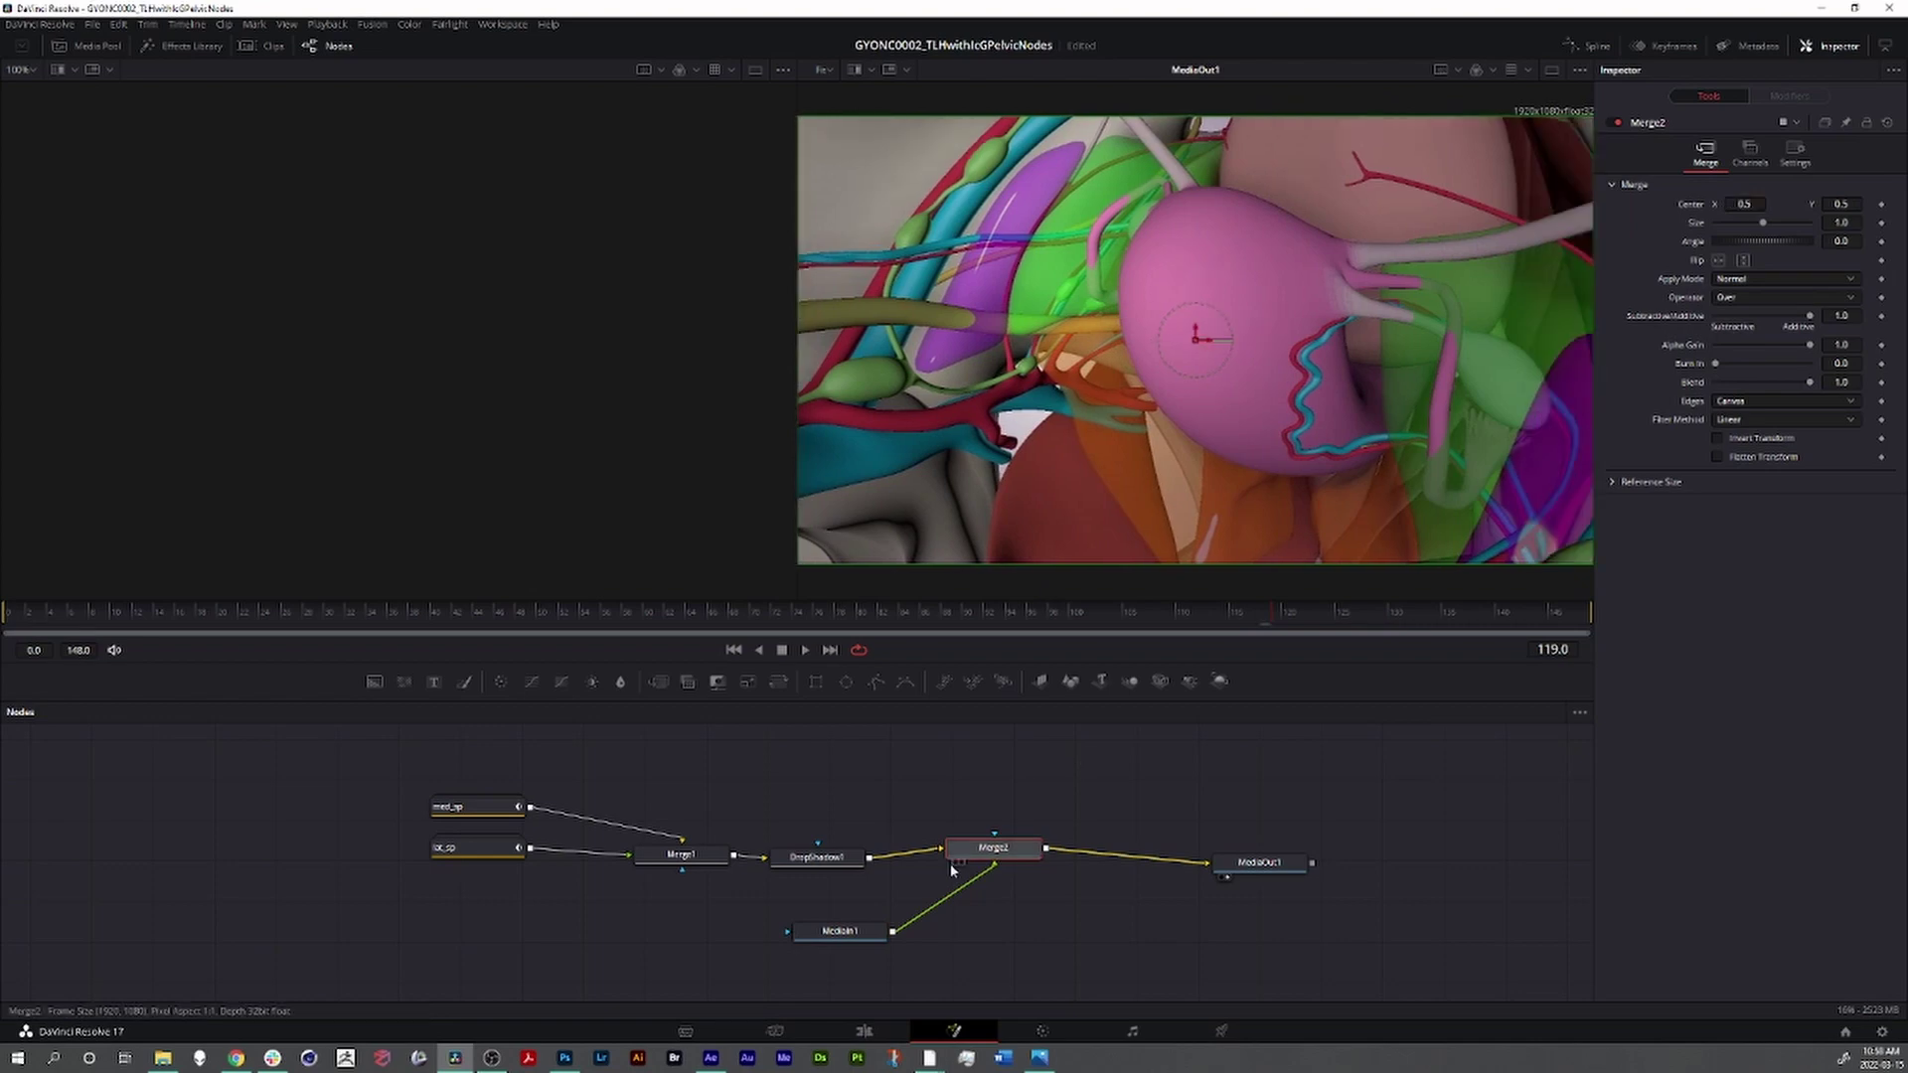
drag(1004, 858, 1016, 870)
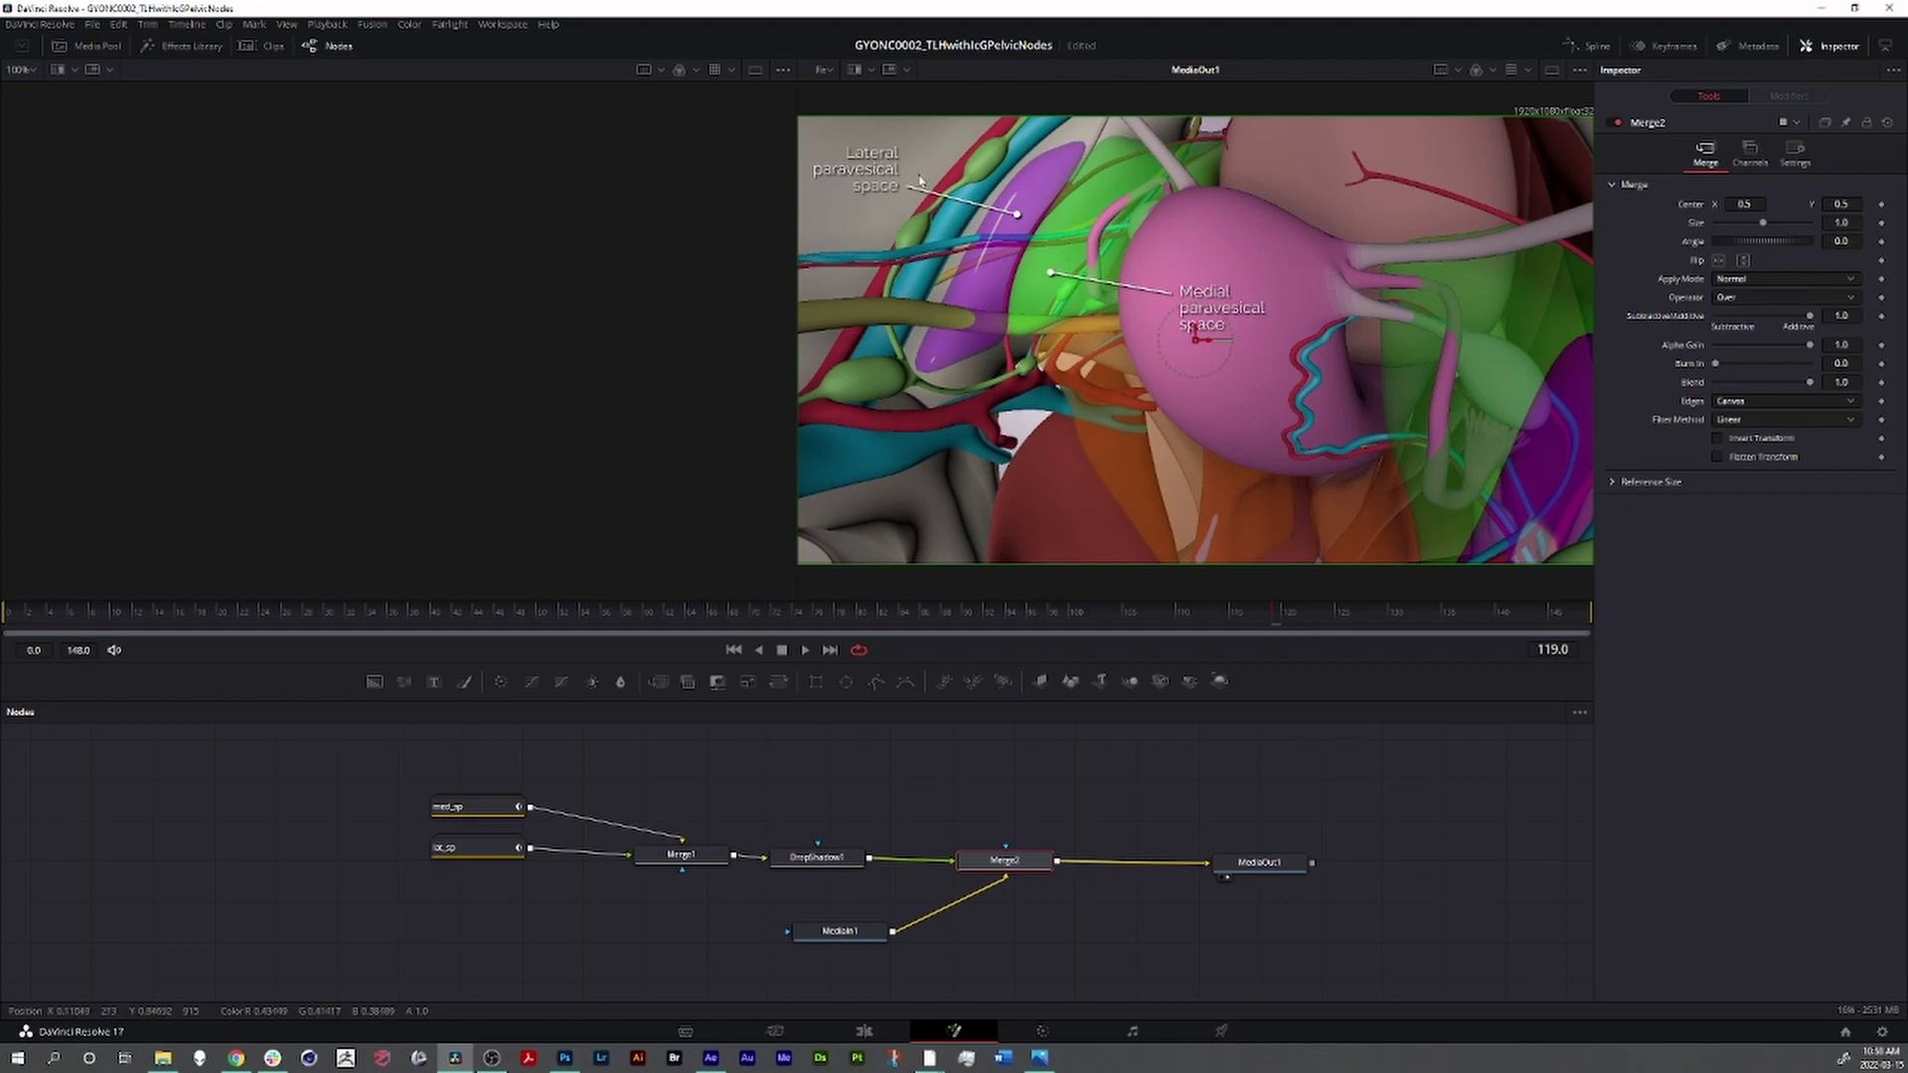
- Nudge DropShadow1 and check the med_sp and lat_sp text settings
click(820, 861)
drag(825, 866, 837, 863)
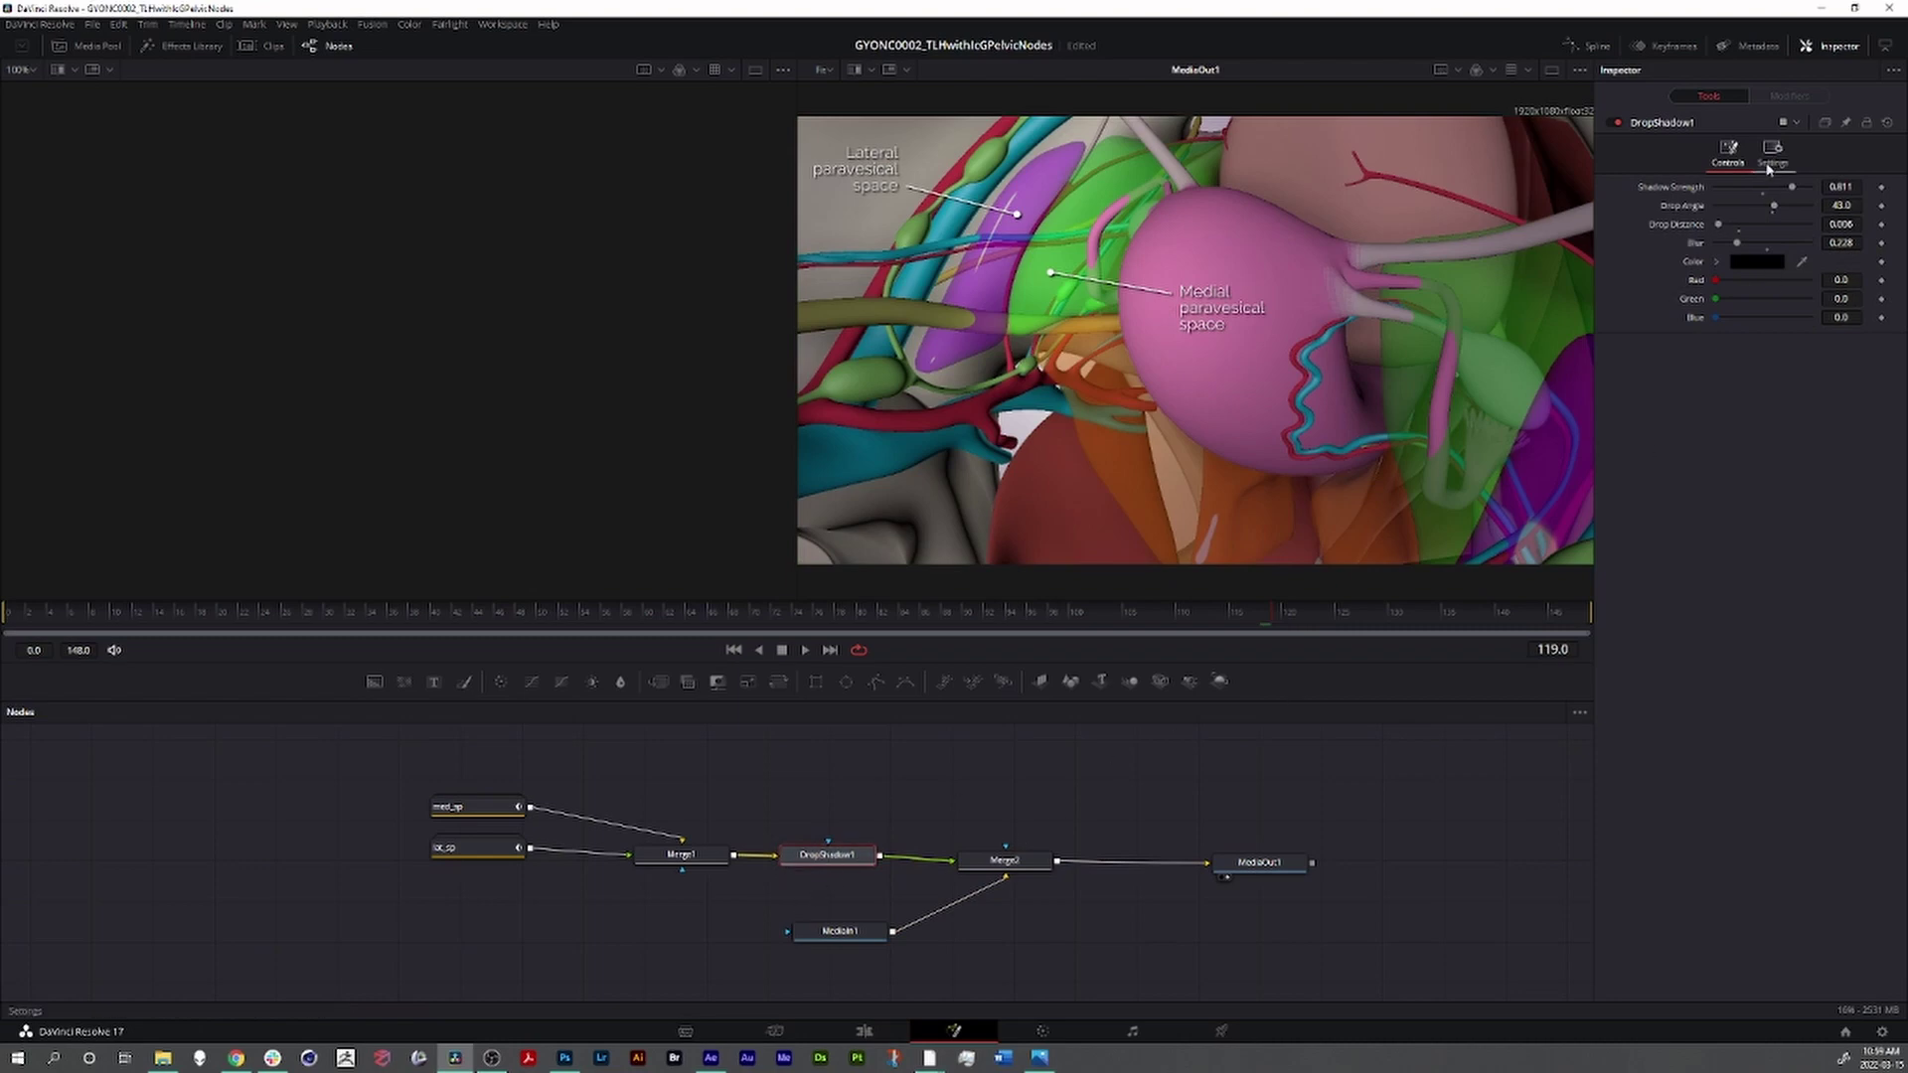
click(472, 811)
click(472, 848)
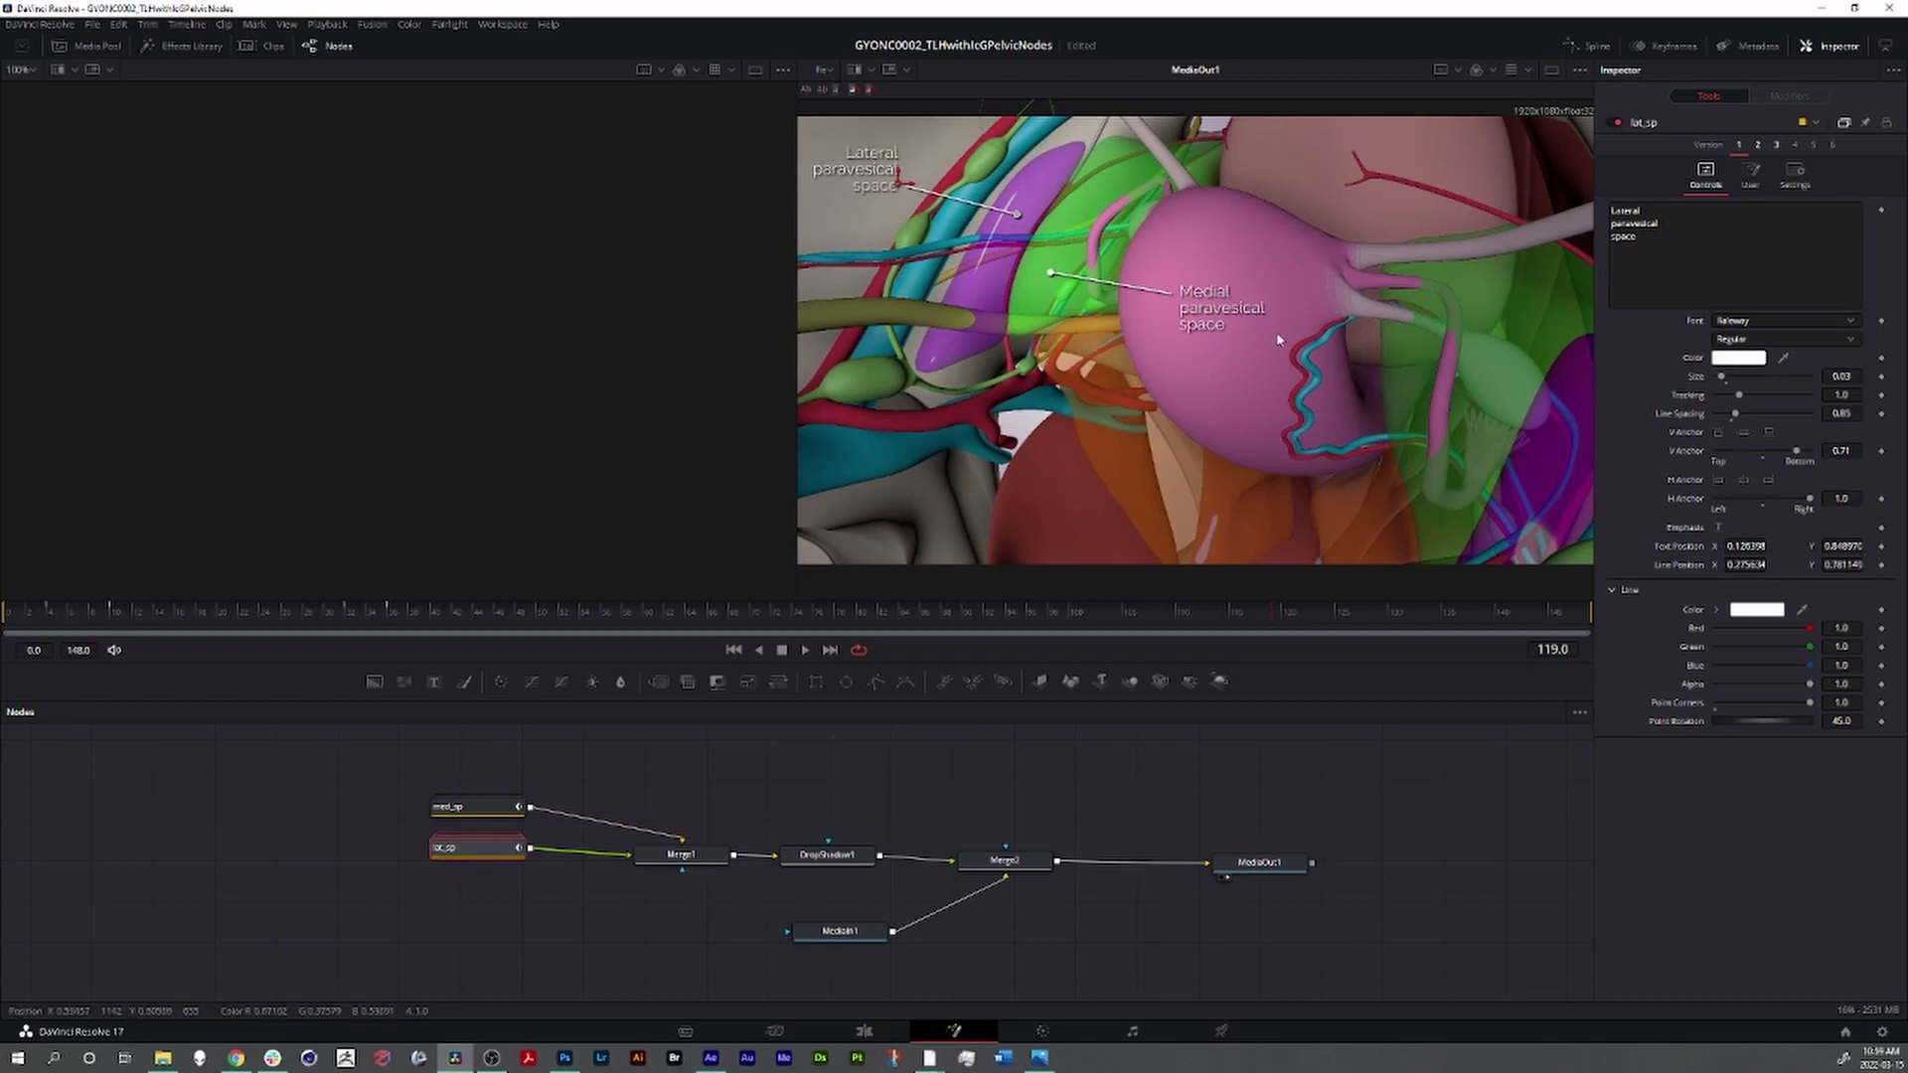
mouse_move(474, 851)
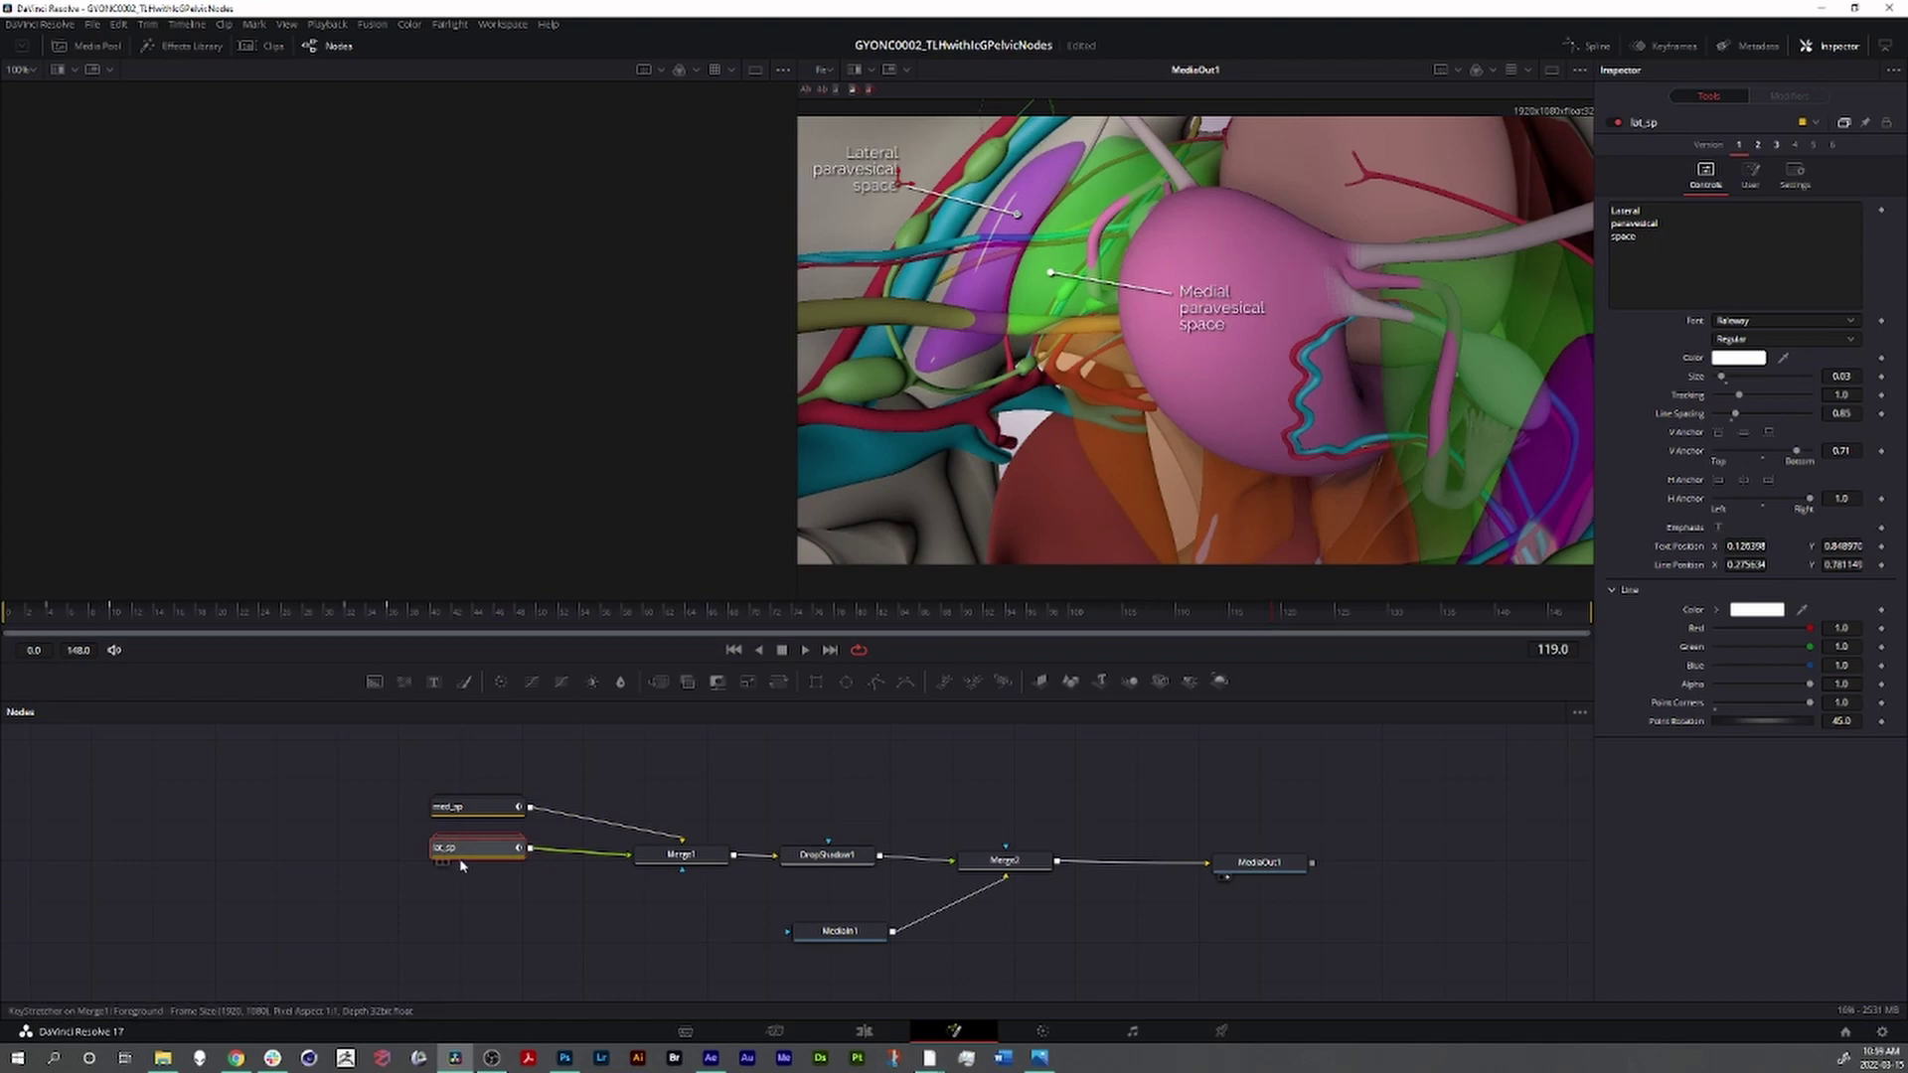
- Revisit the Edit page, return to Fusion, and select and nudge the lat_sp node
click(864, 1031)
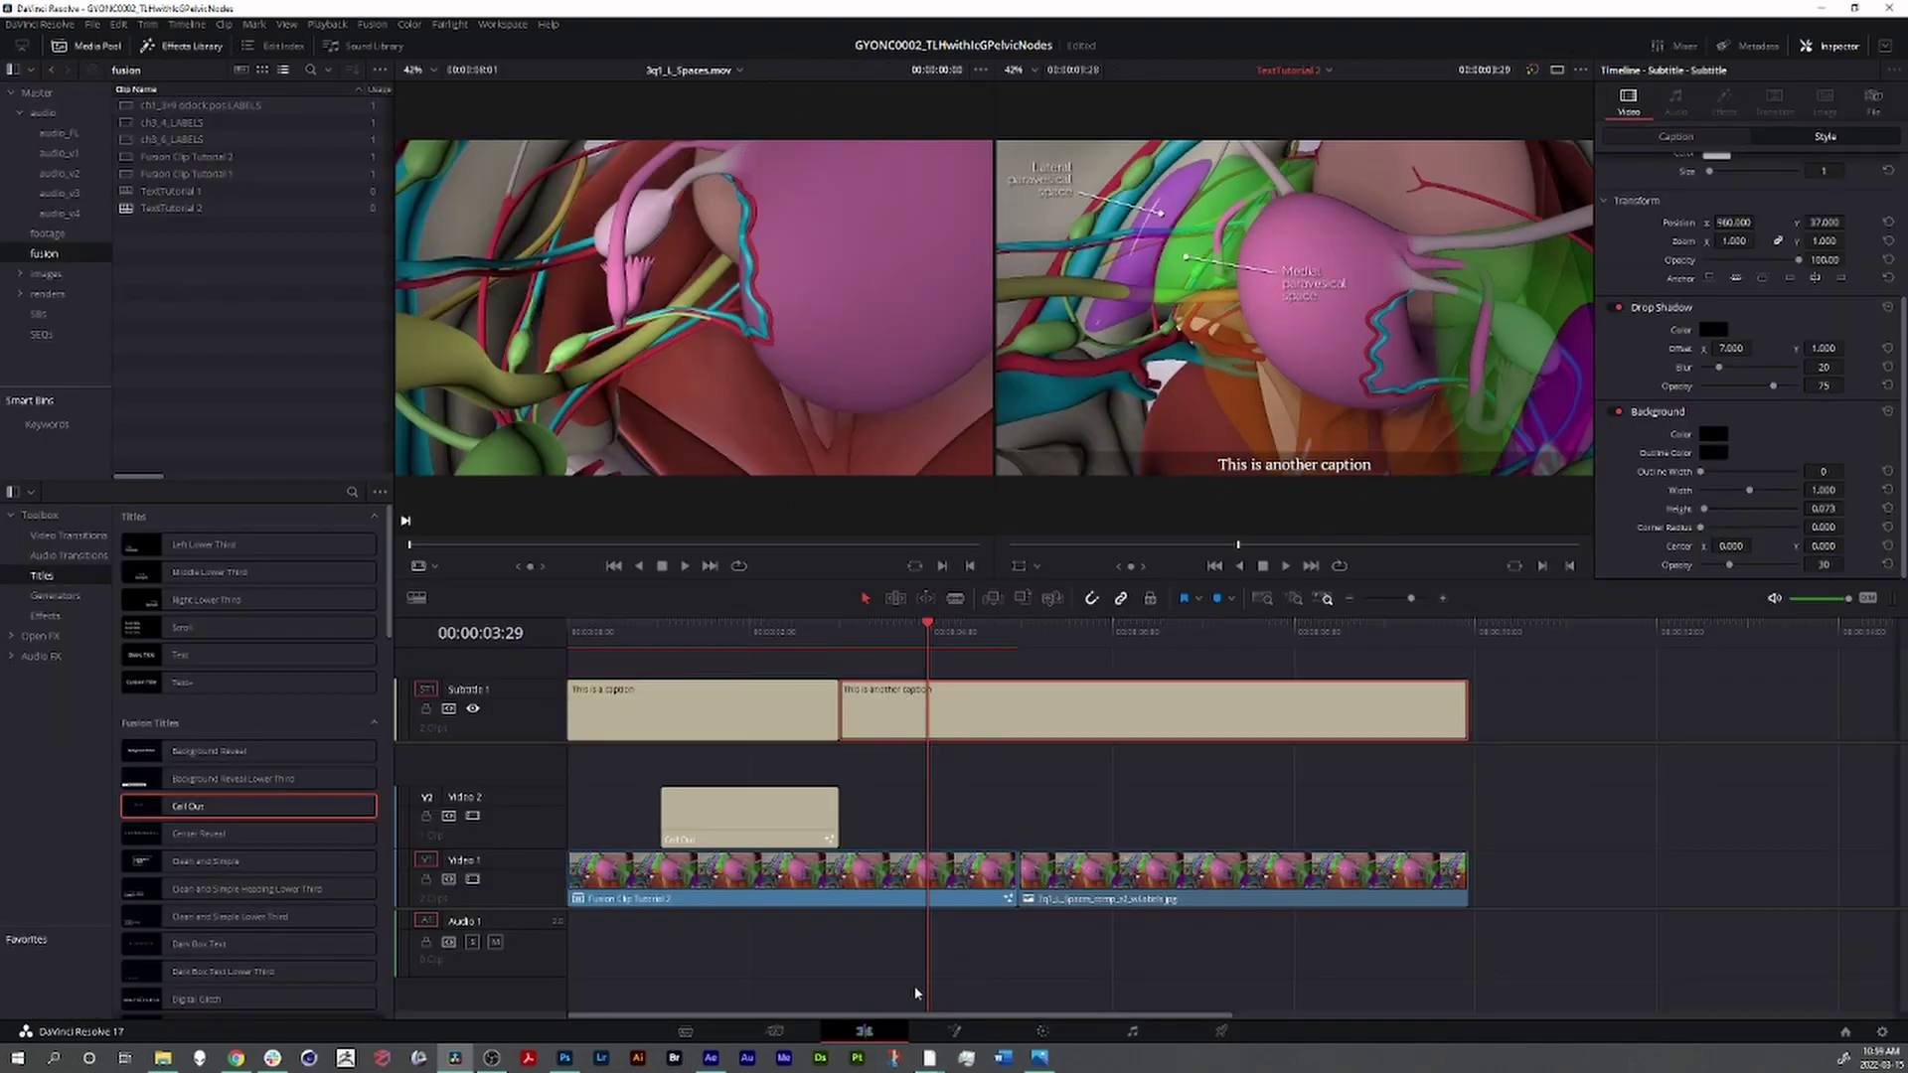
click(954, 1030)
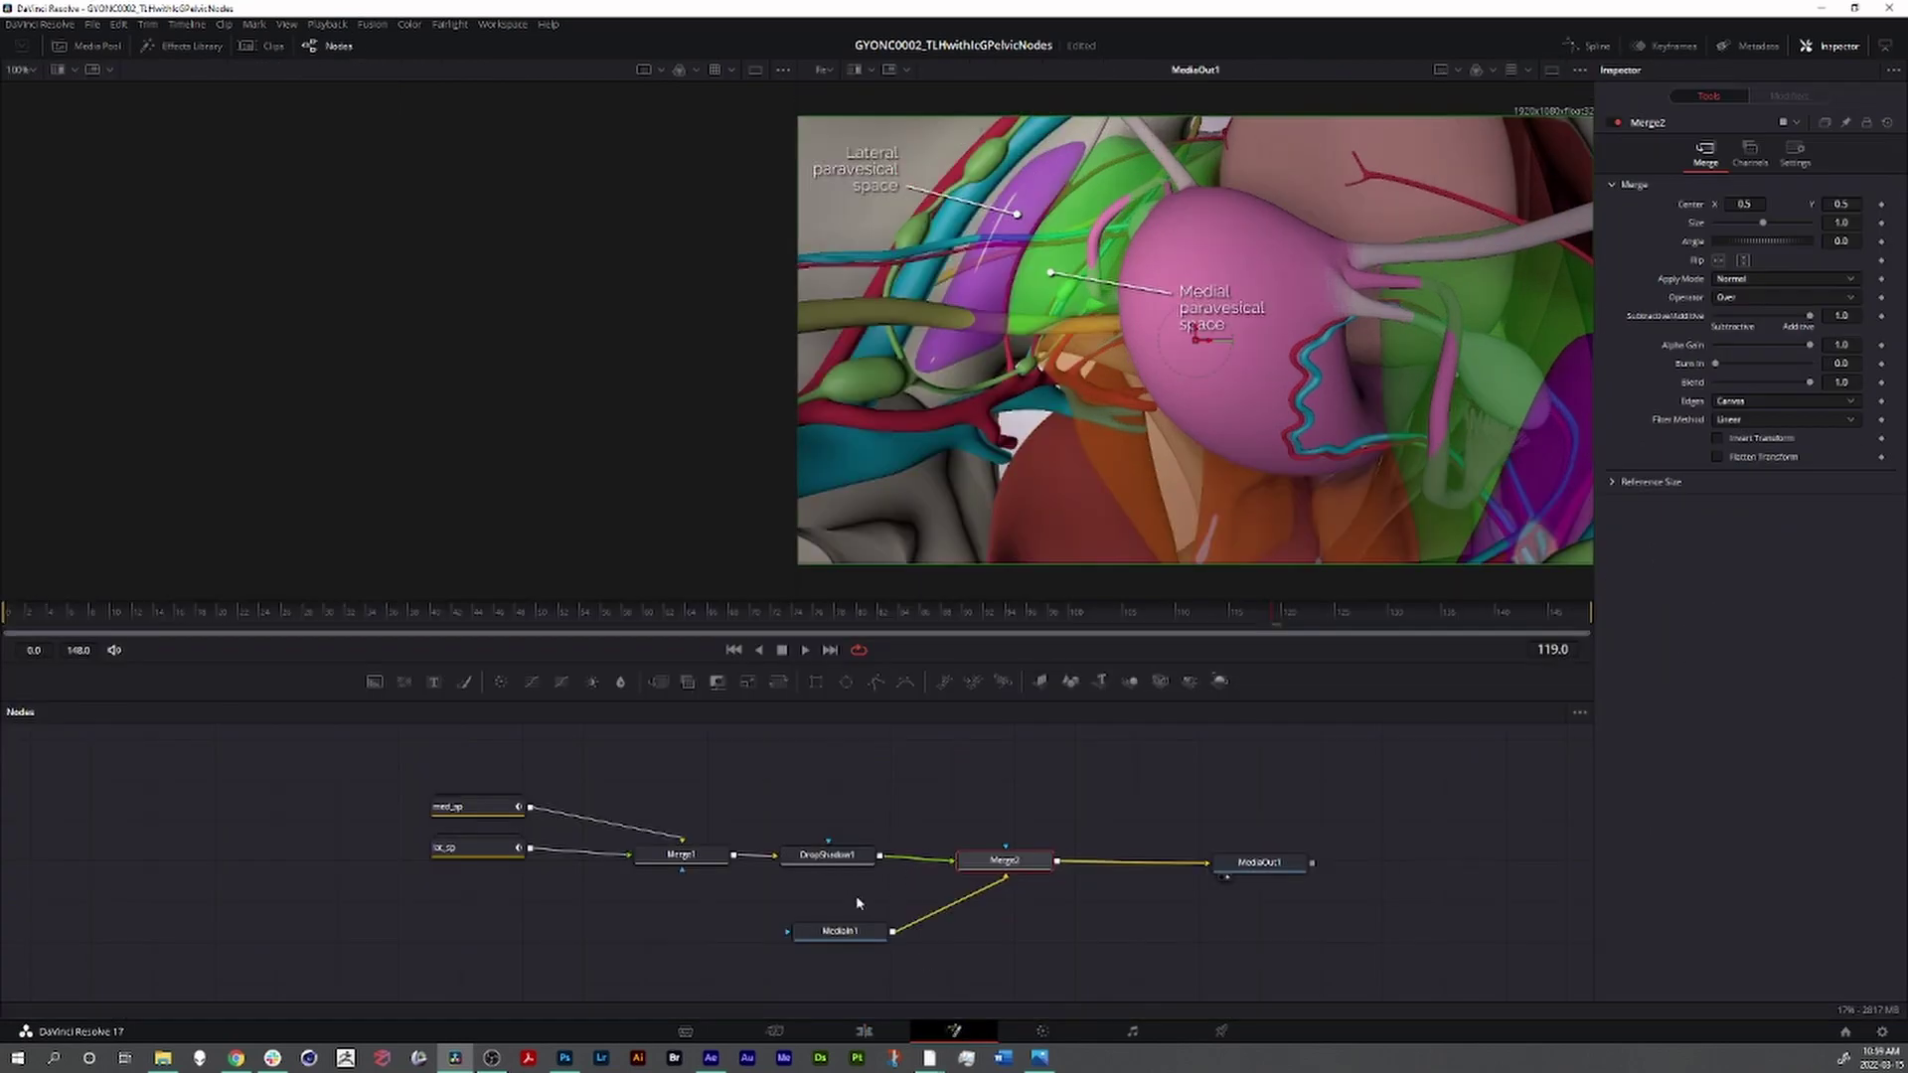
click(471, 844)
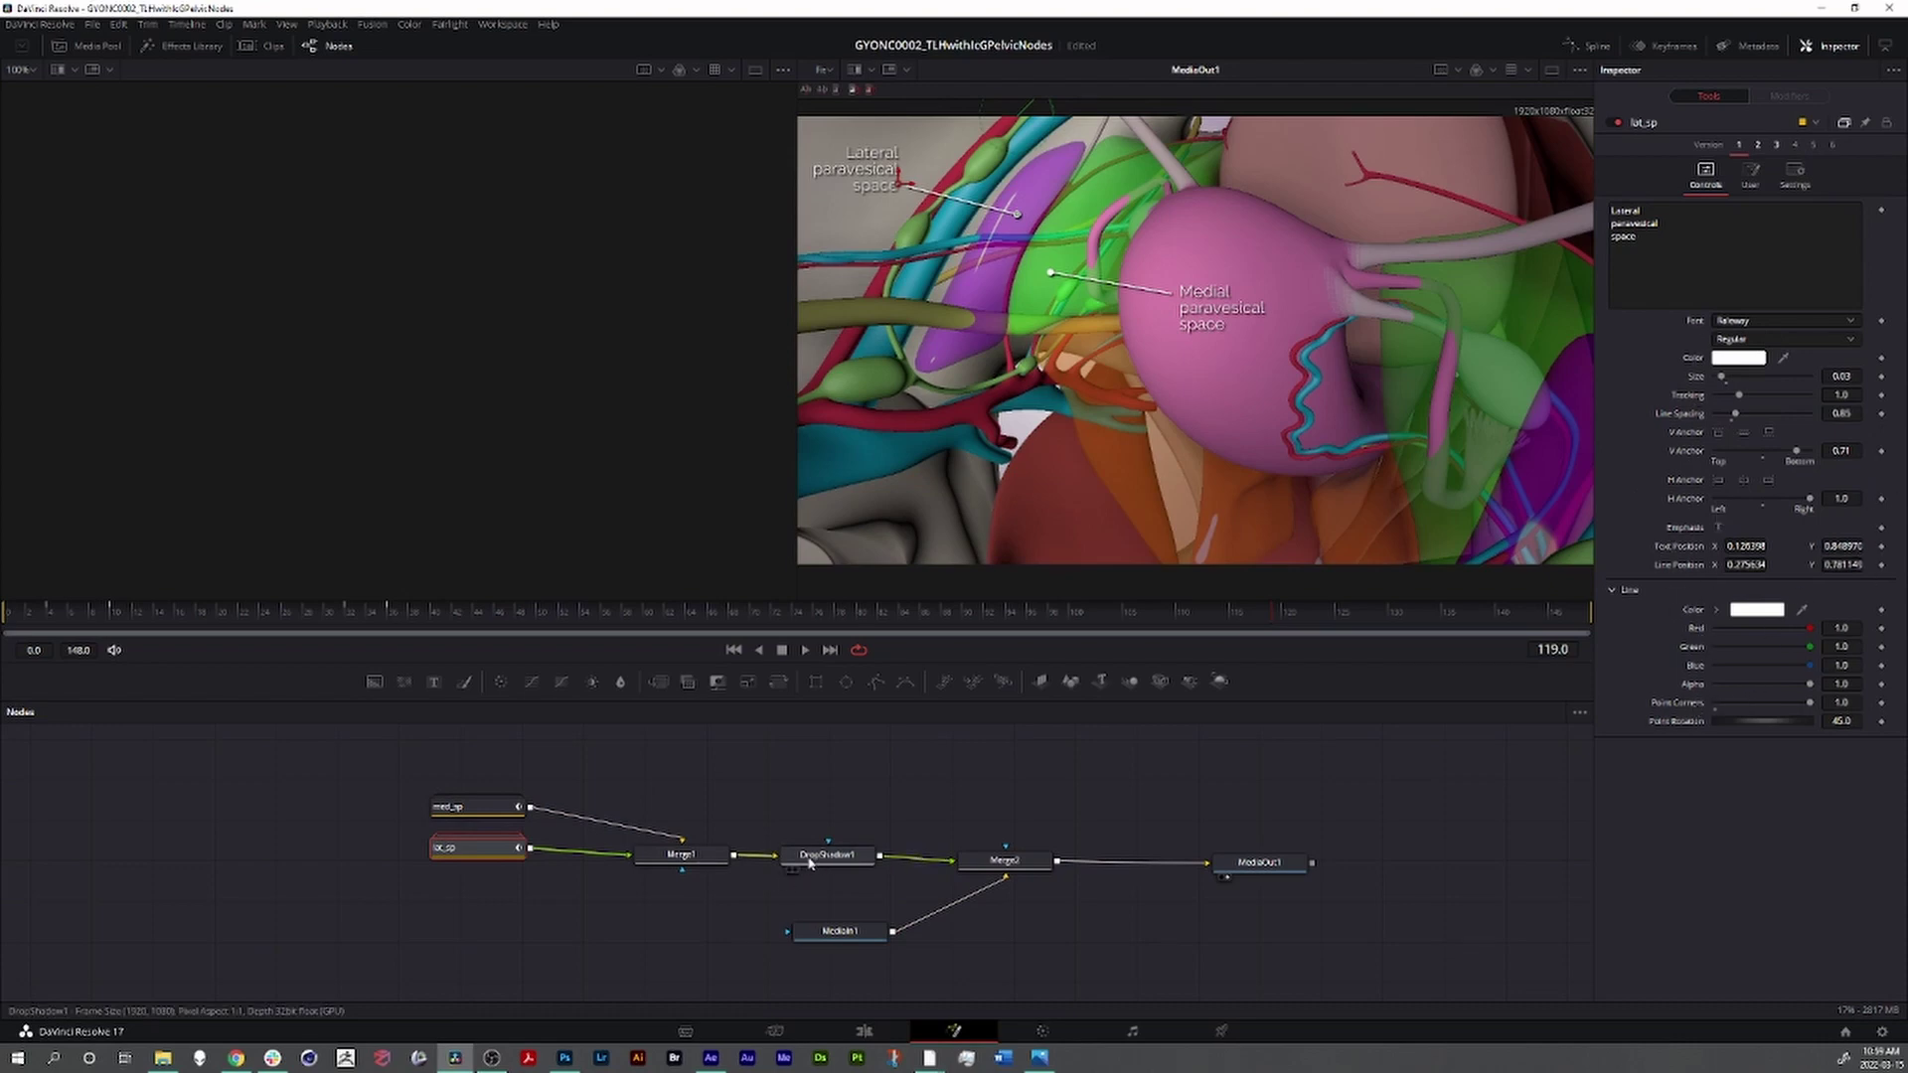
click(823, 859)
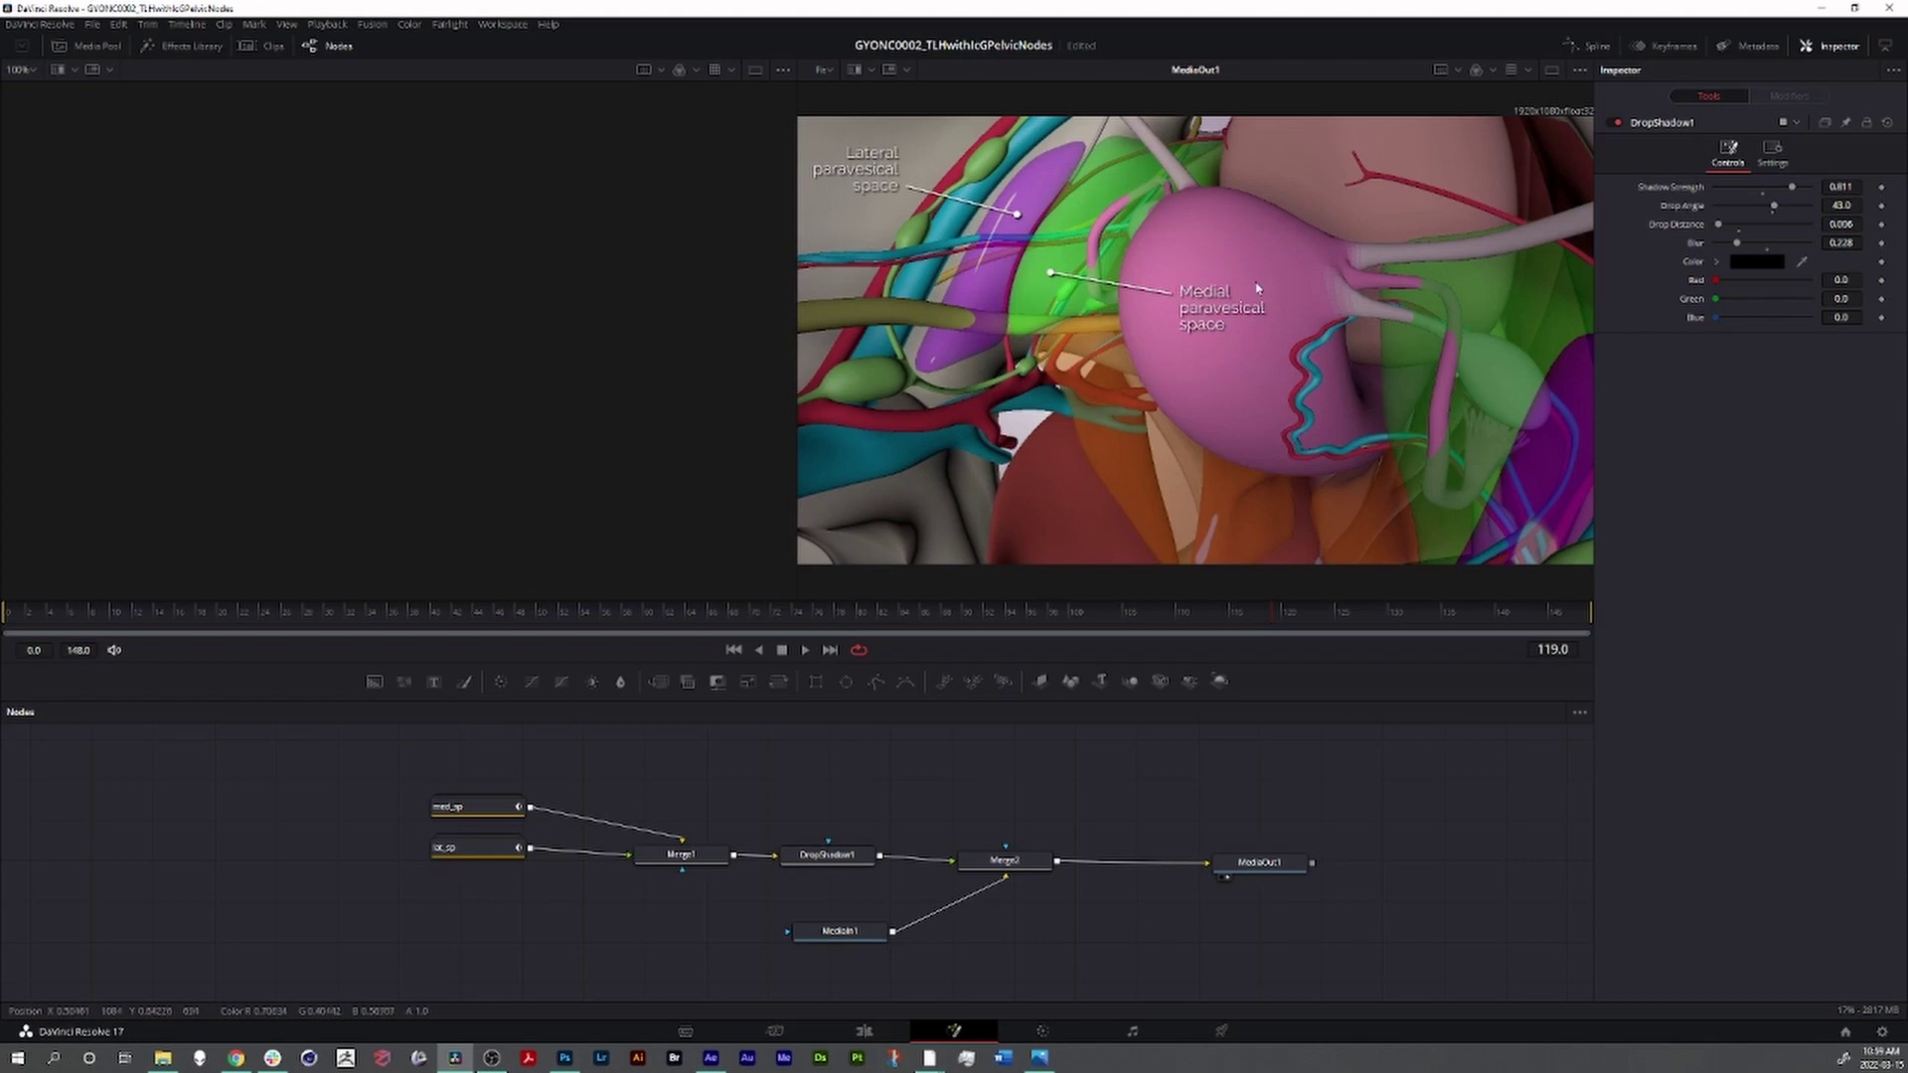
click(465, 850)
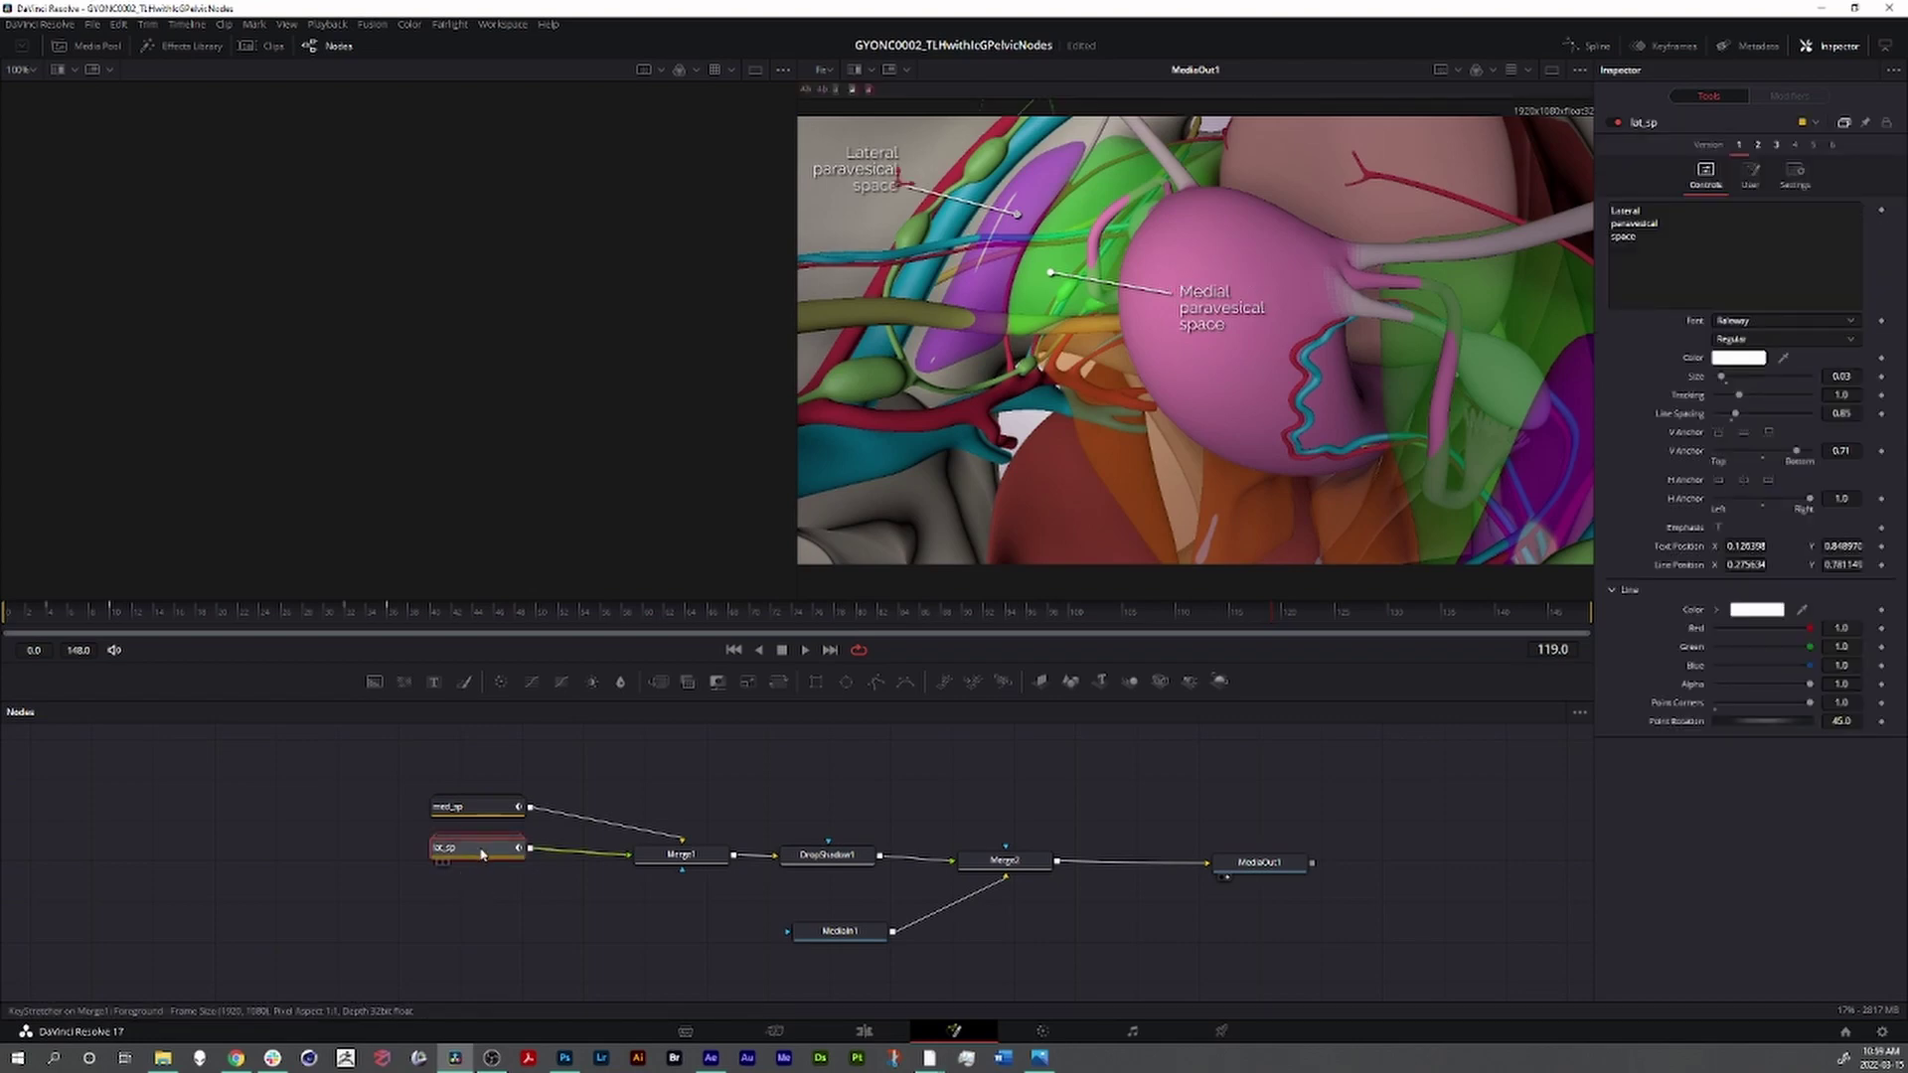
drag(481, 857, 485, 867)
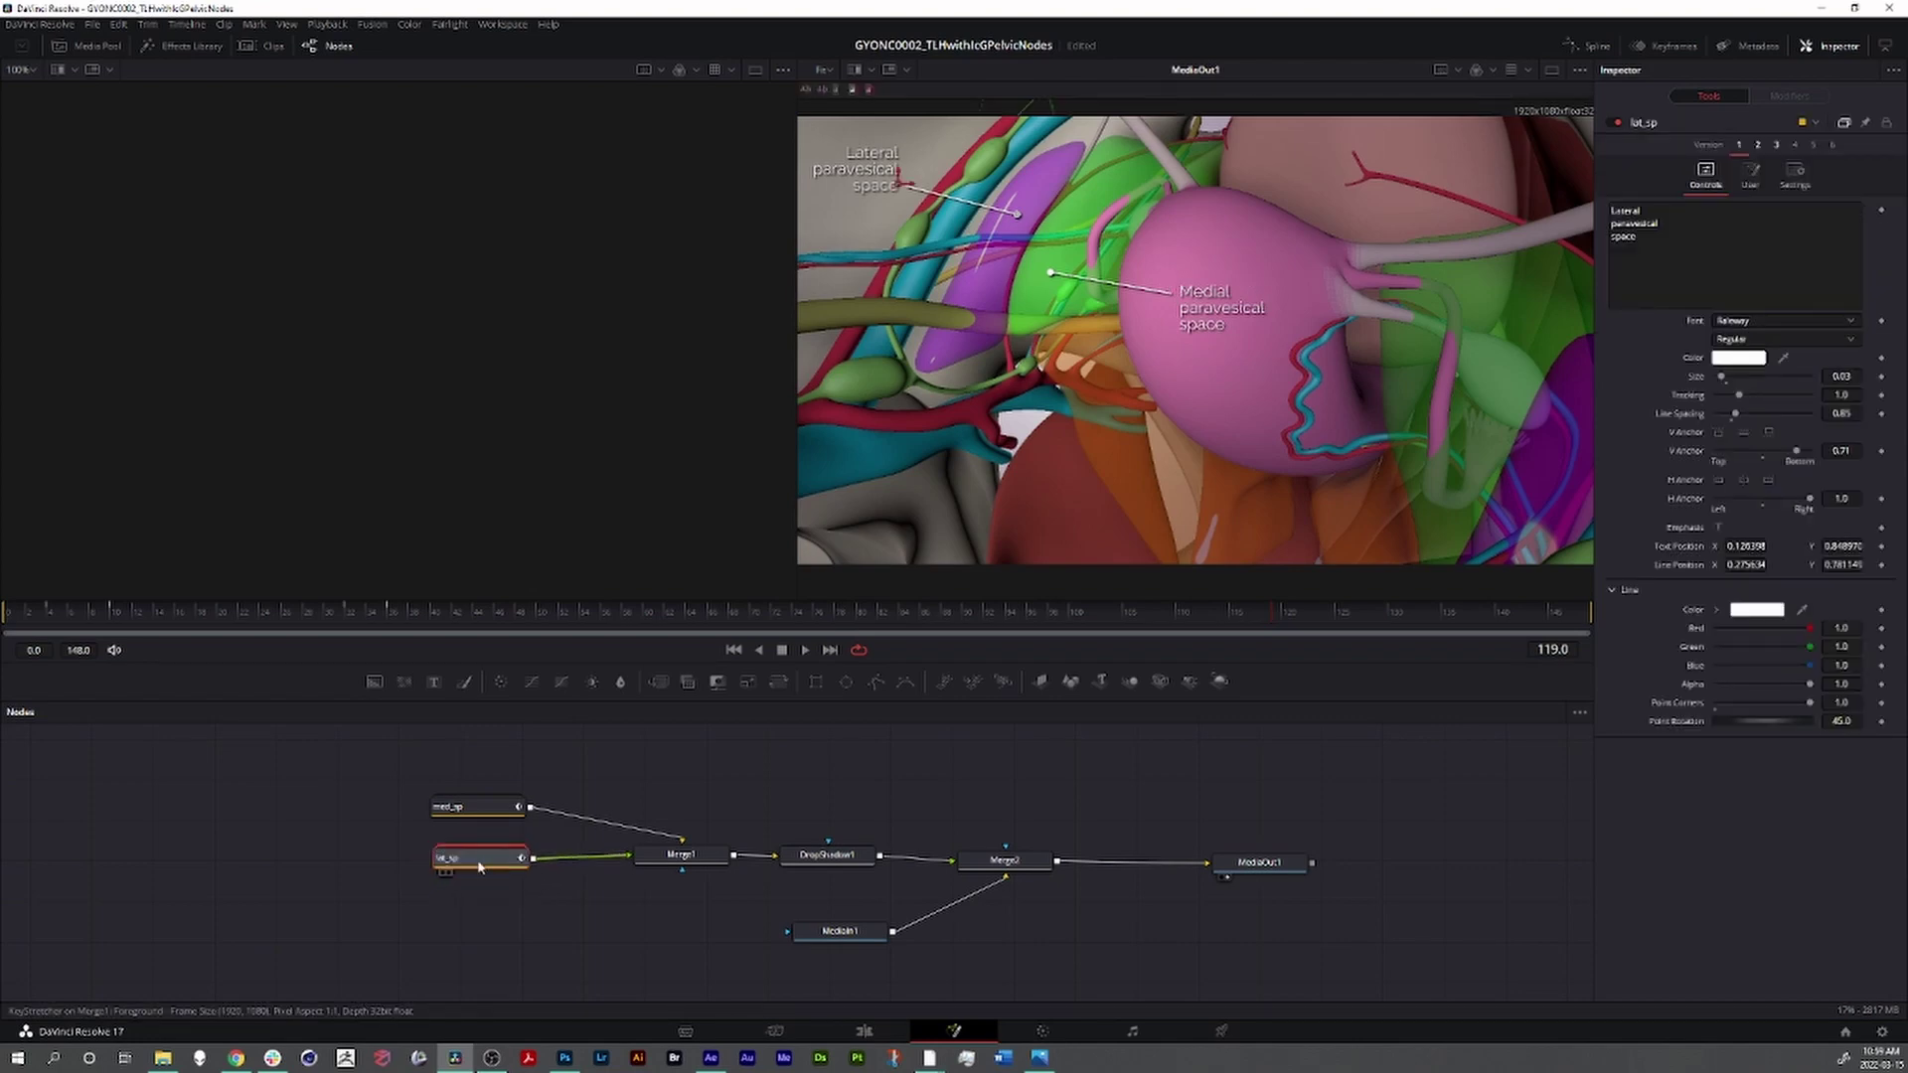
- Expand the lat_sp group, select Text1_5_1, and view its Layout and Shading tabs
double_click(478, 862)
scroll(597, 732, down, 3)
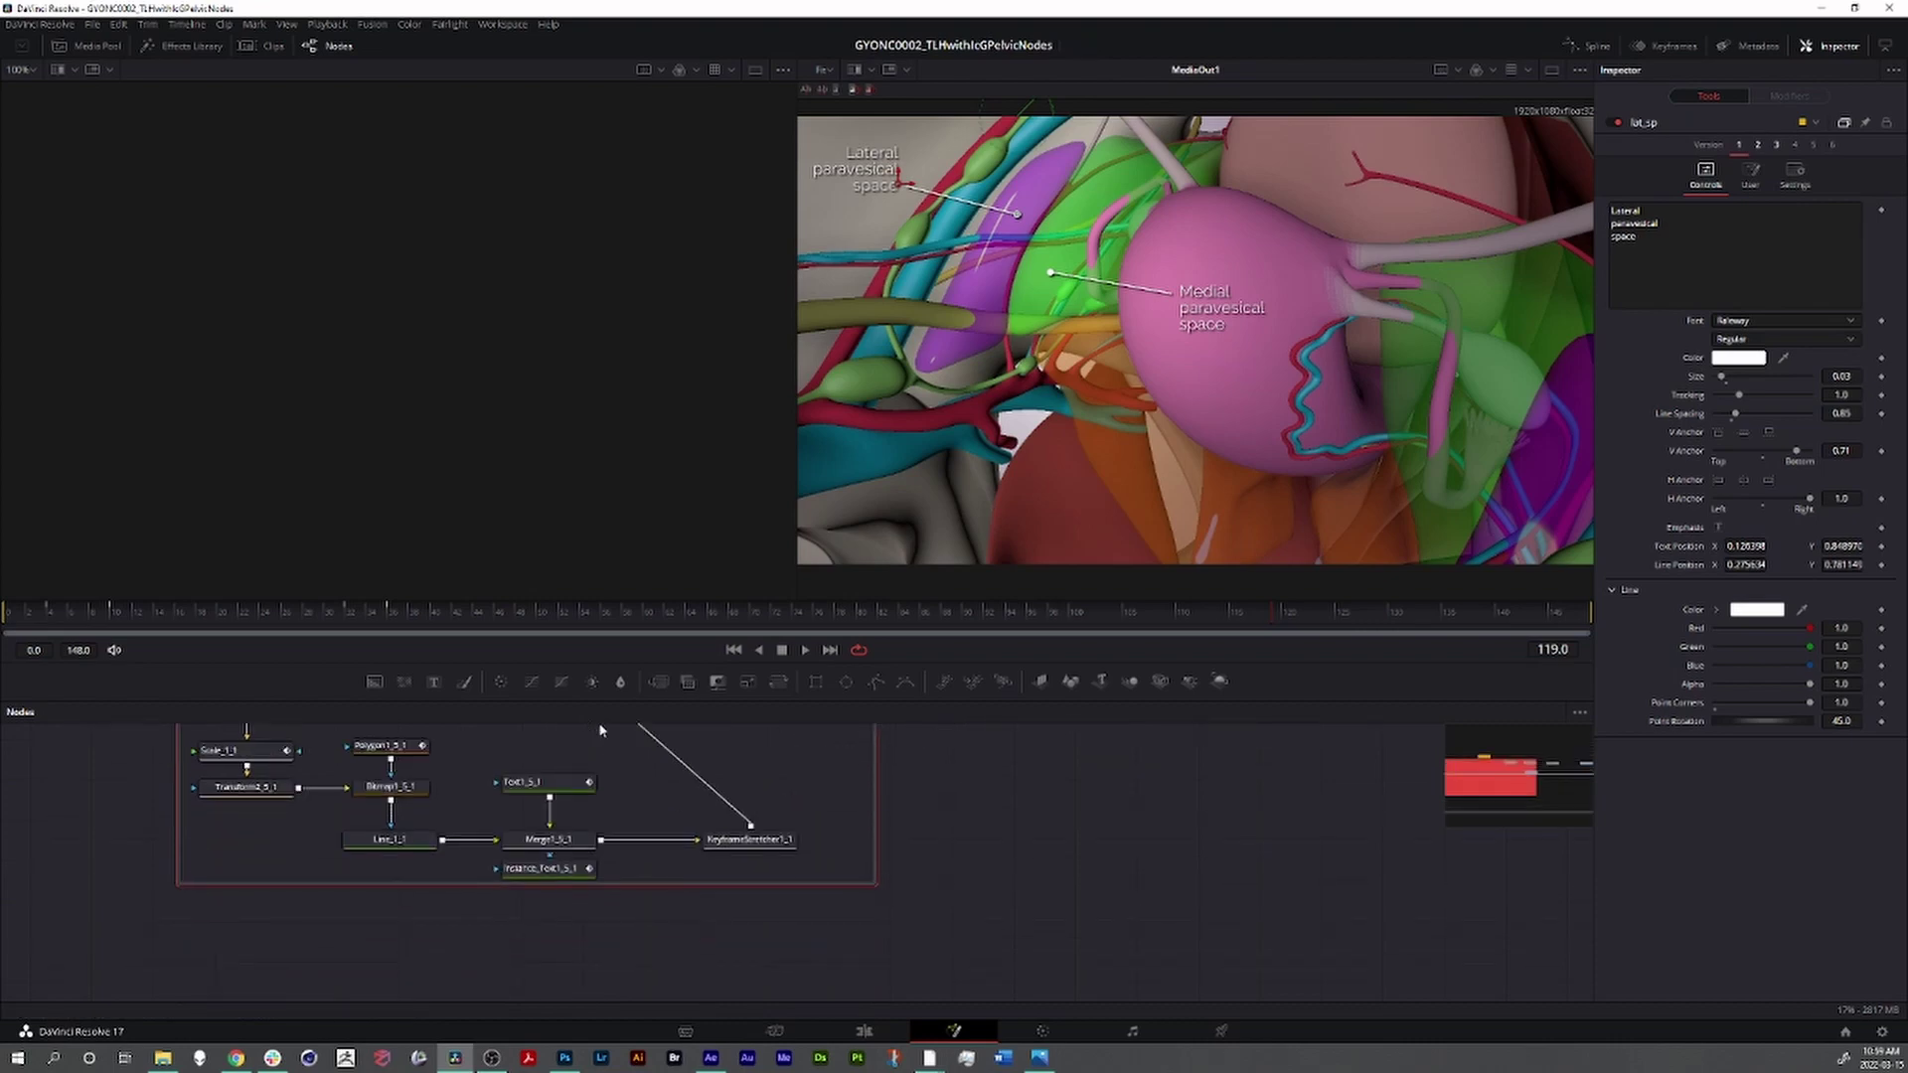
click(546, 837)
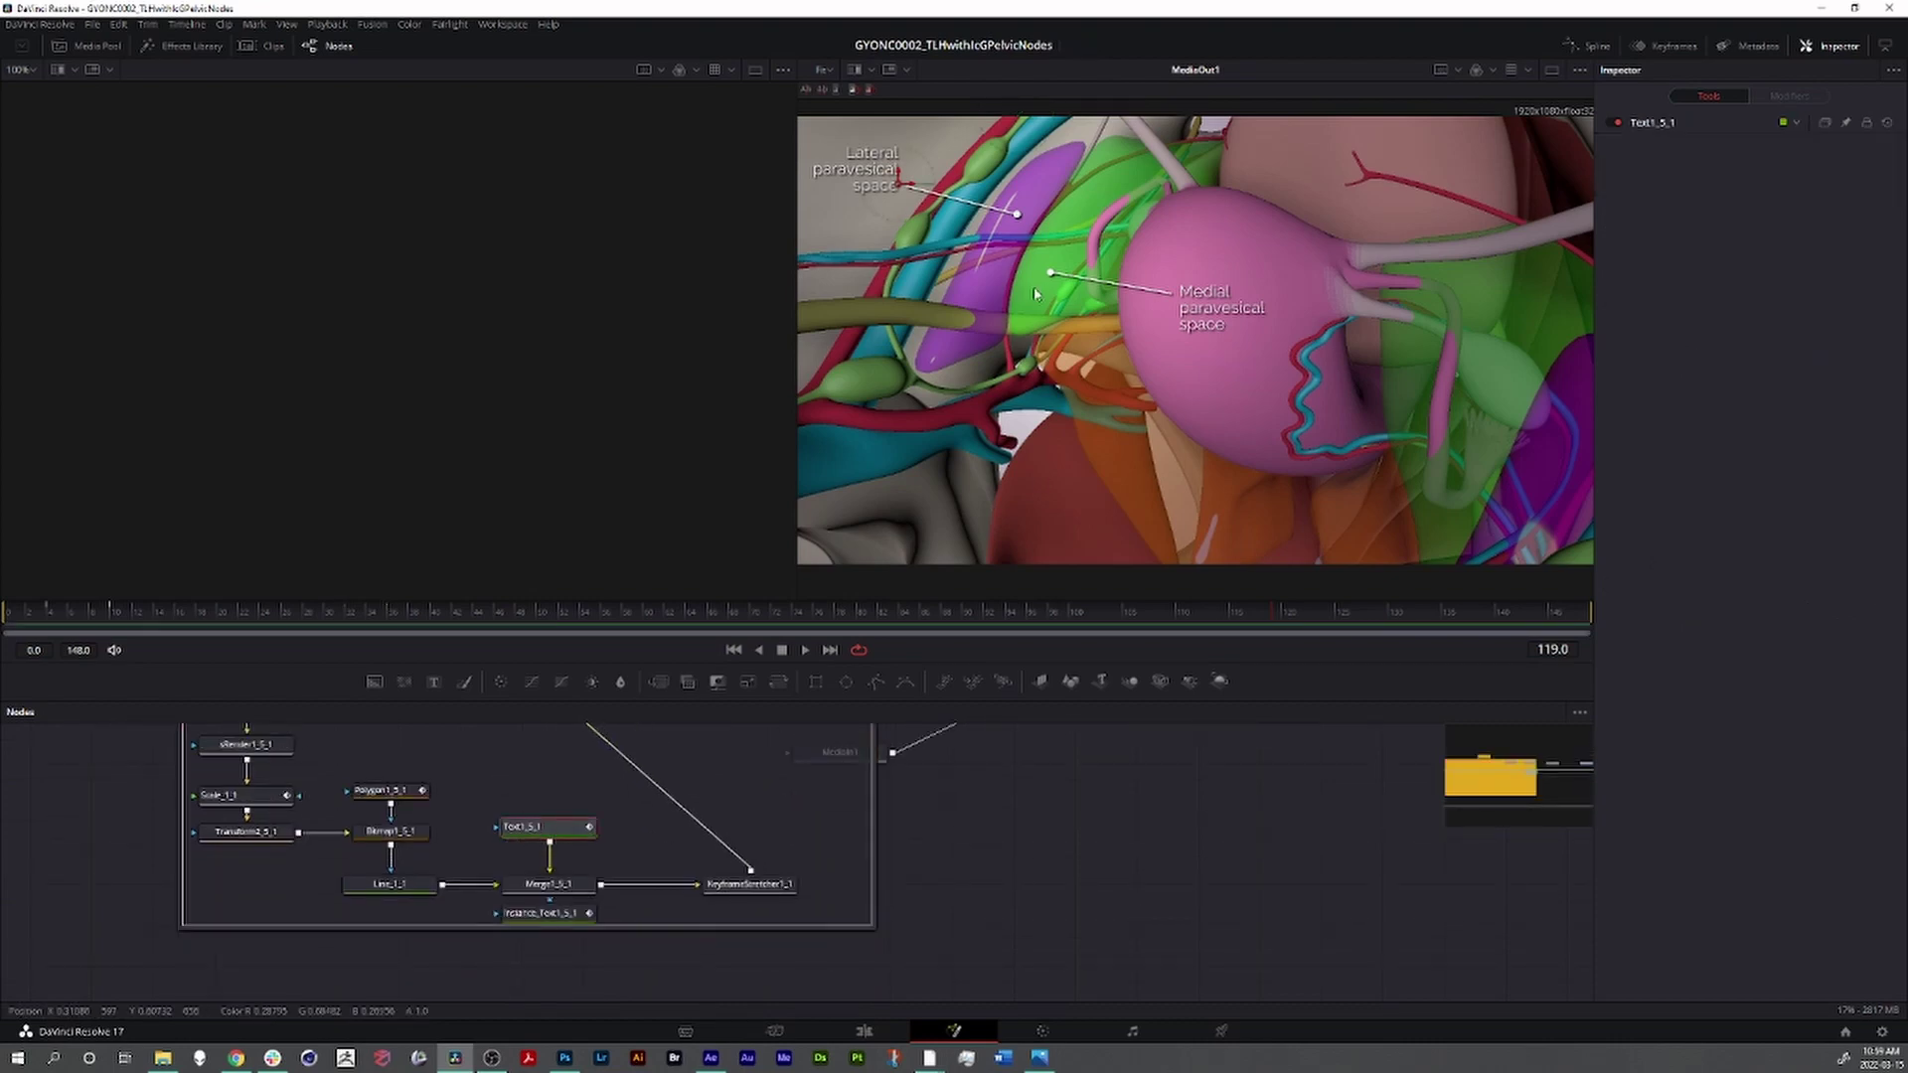
scroll(556, 874, up, 1)
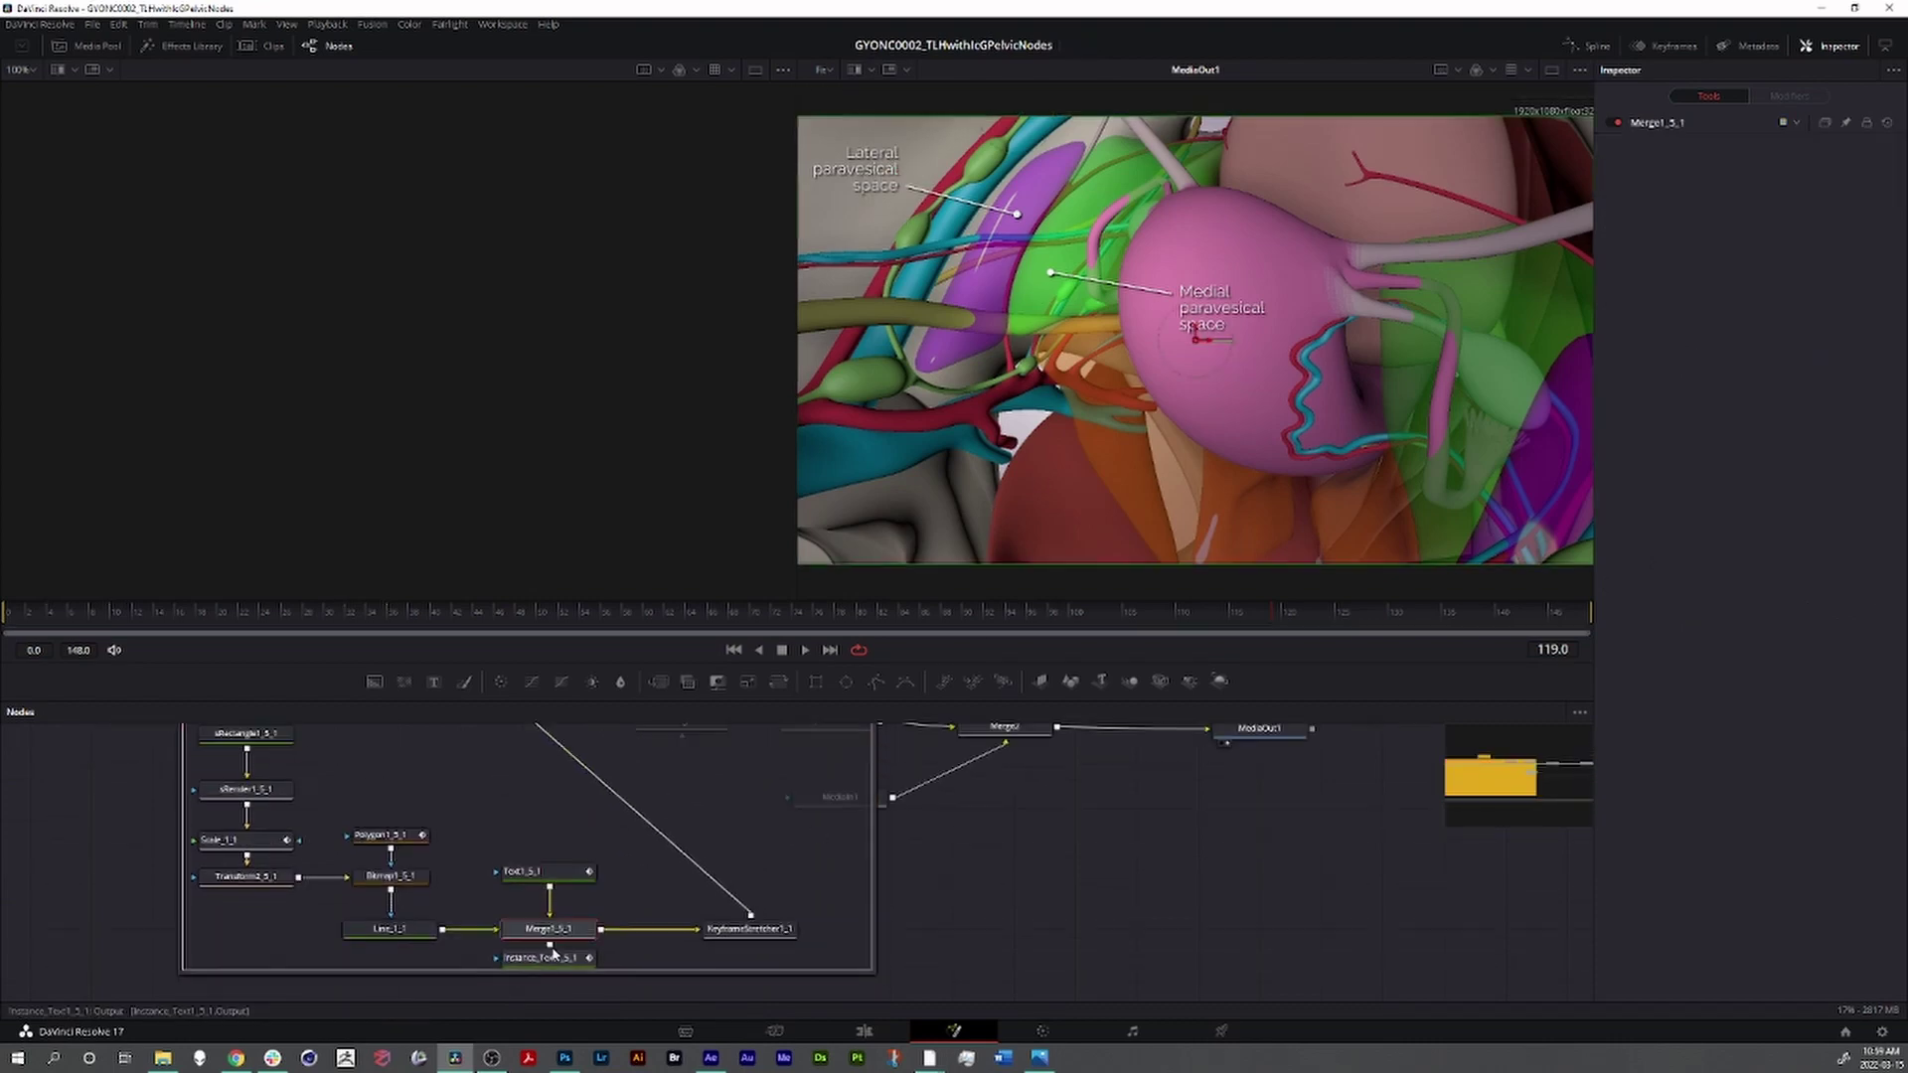
click(562, 932)
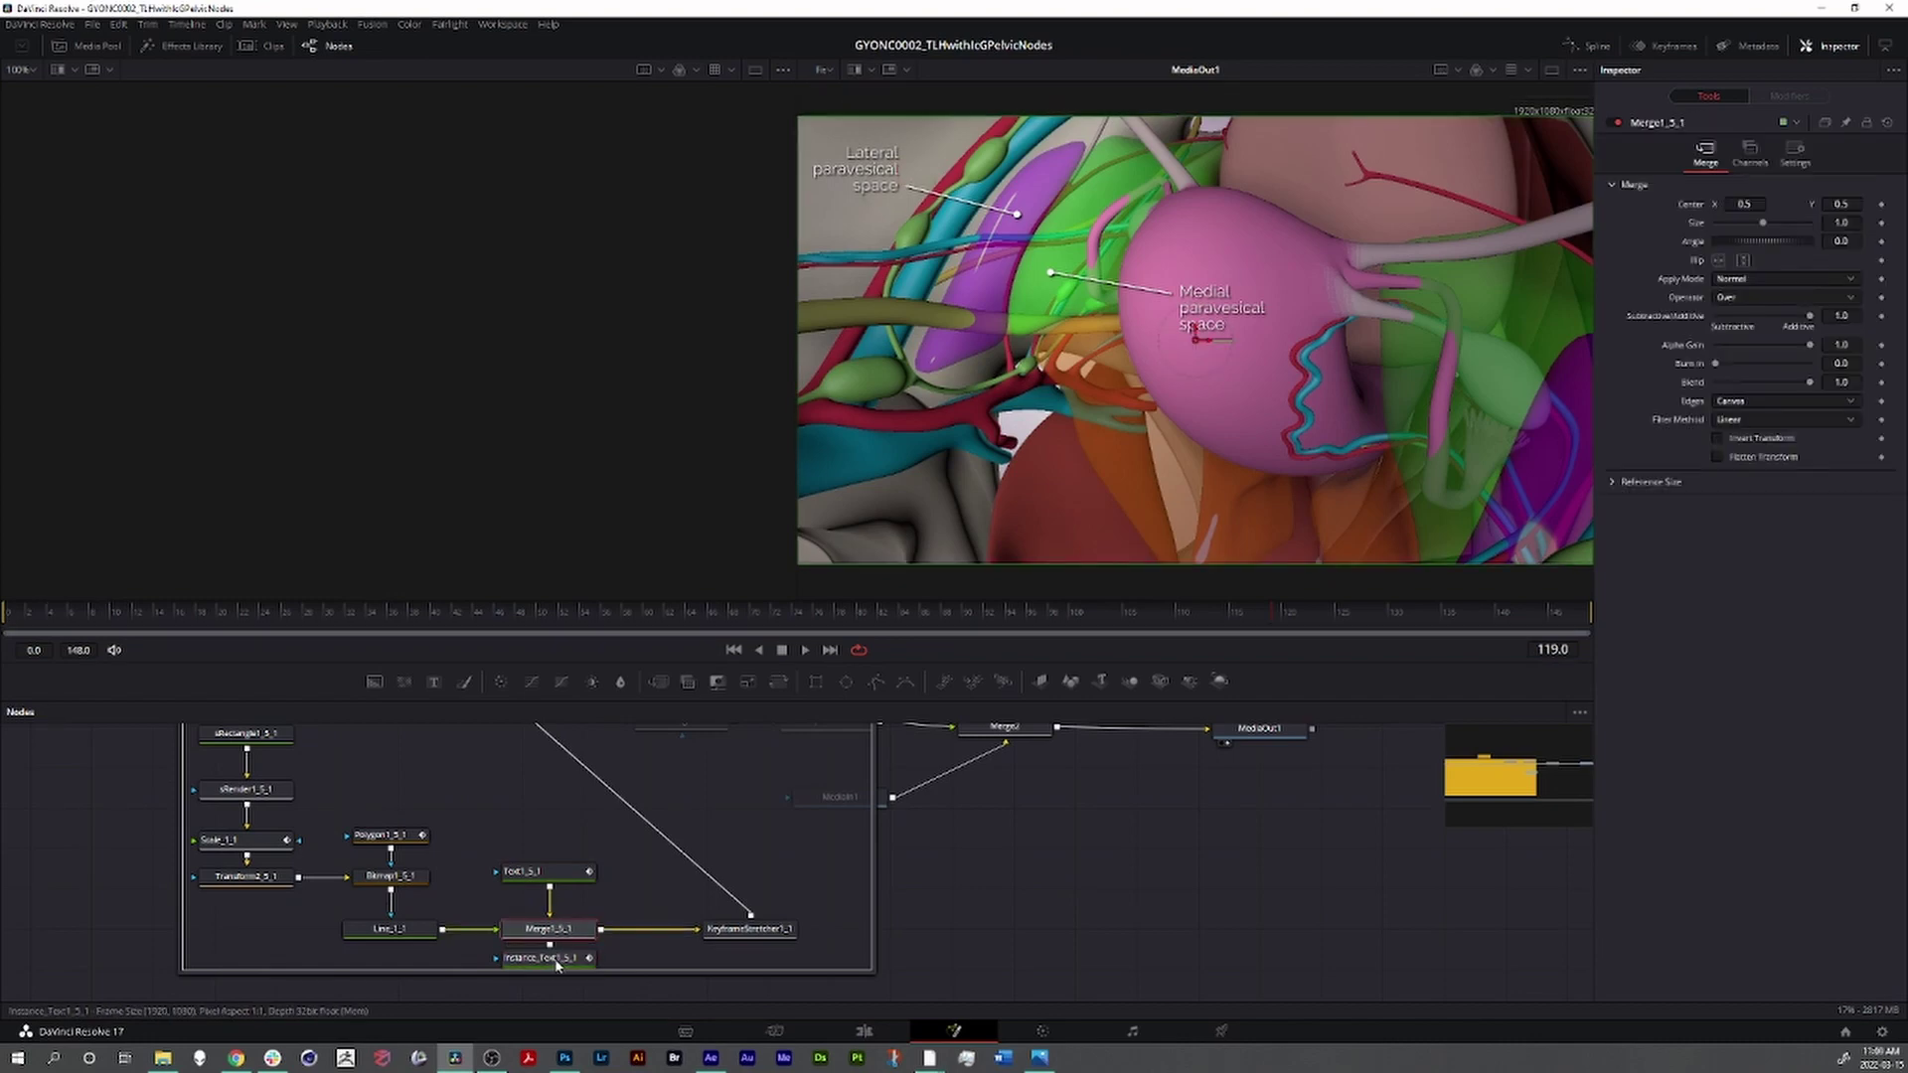
click(553, 872)
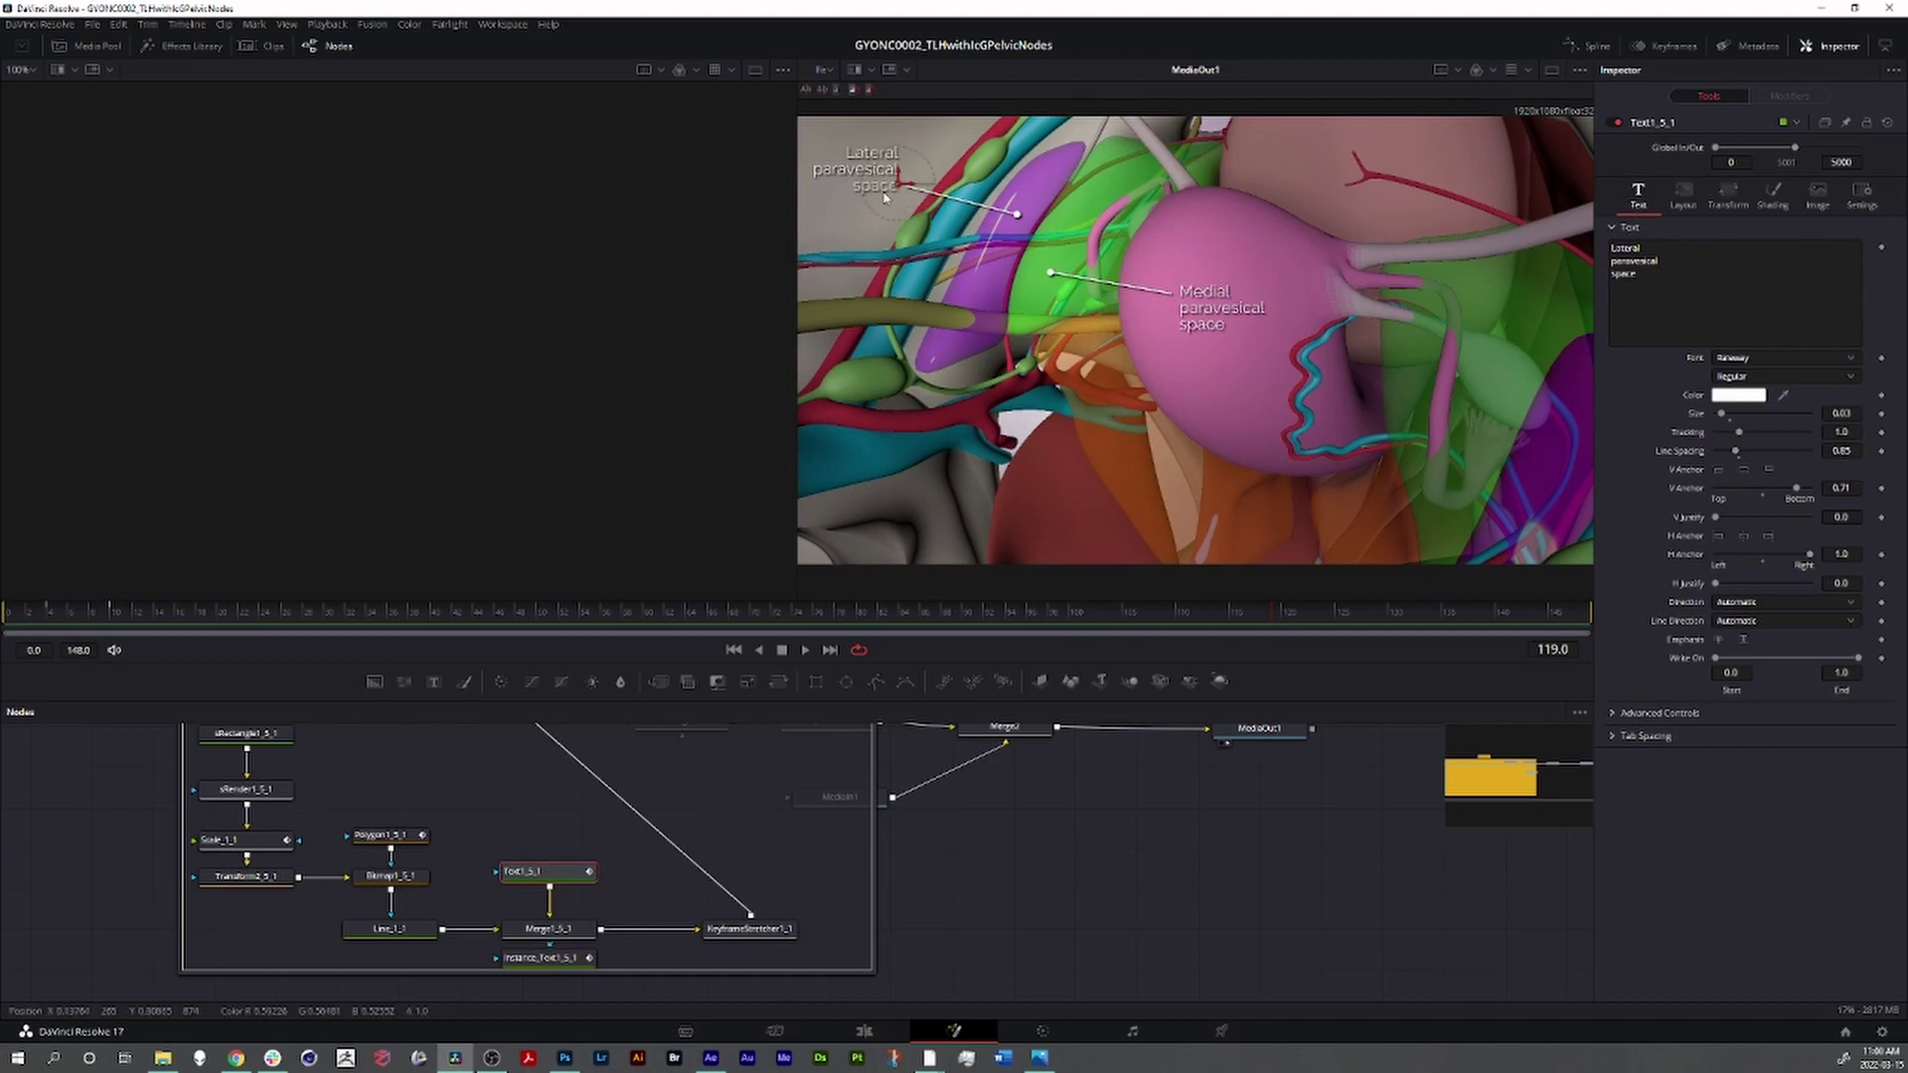
click(1684, 199)
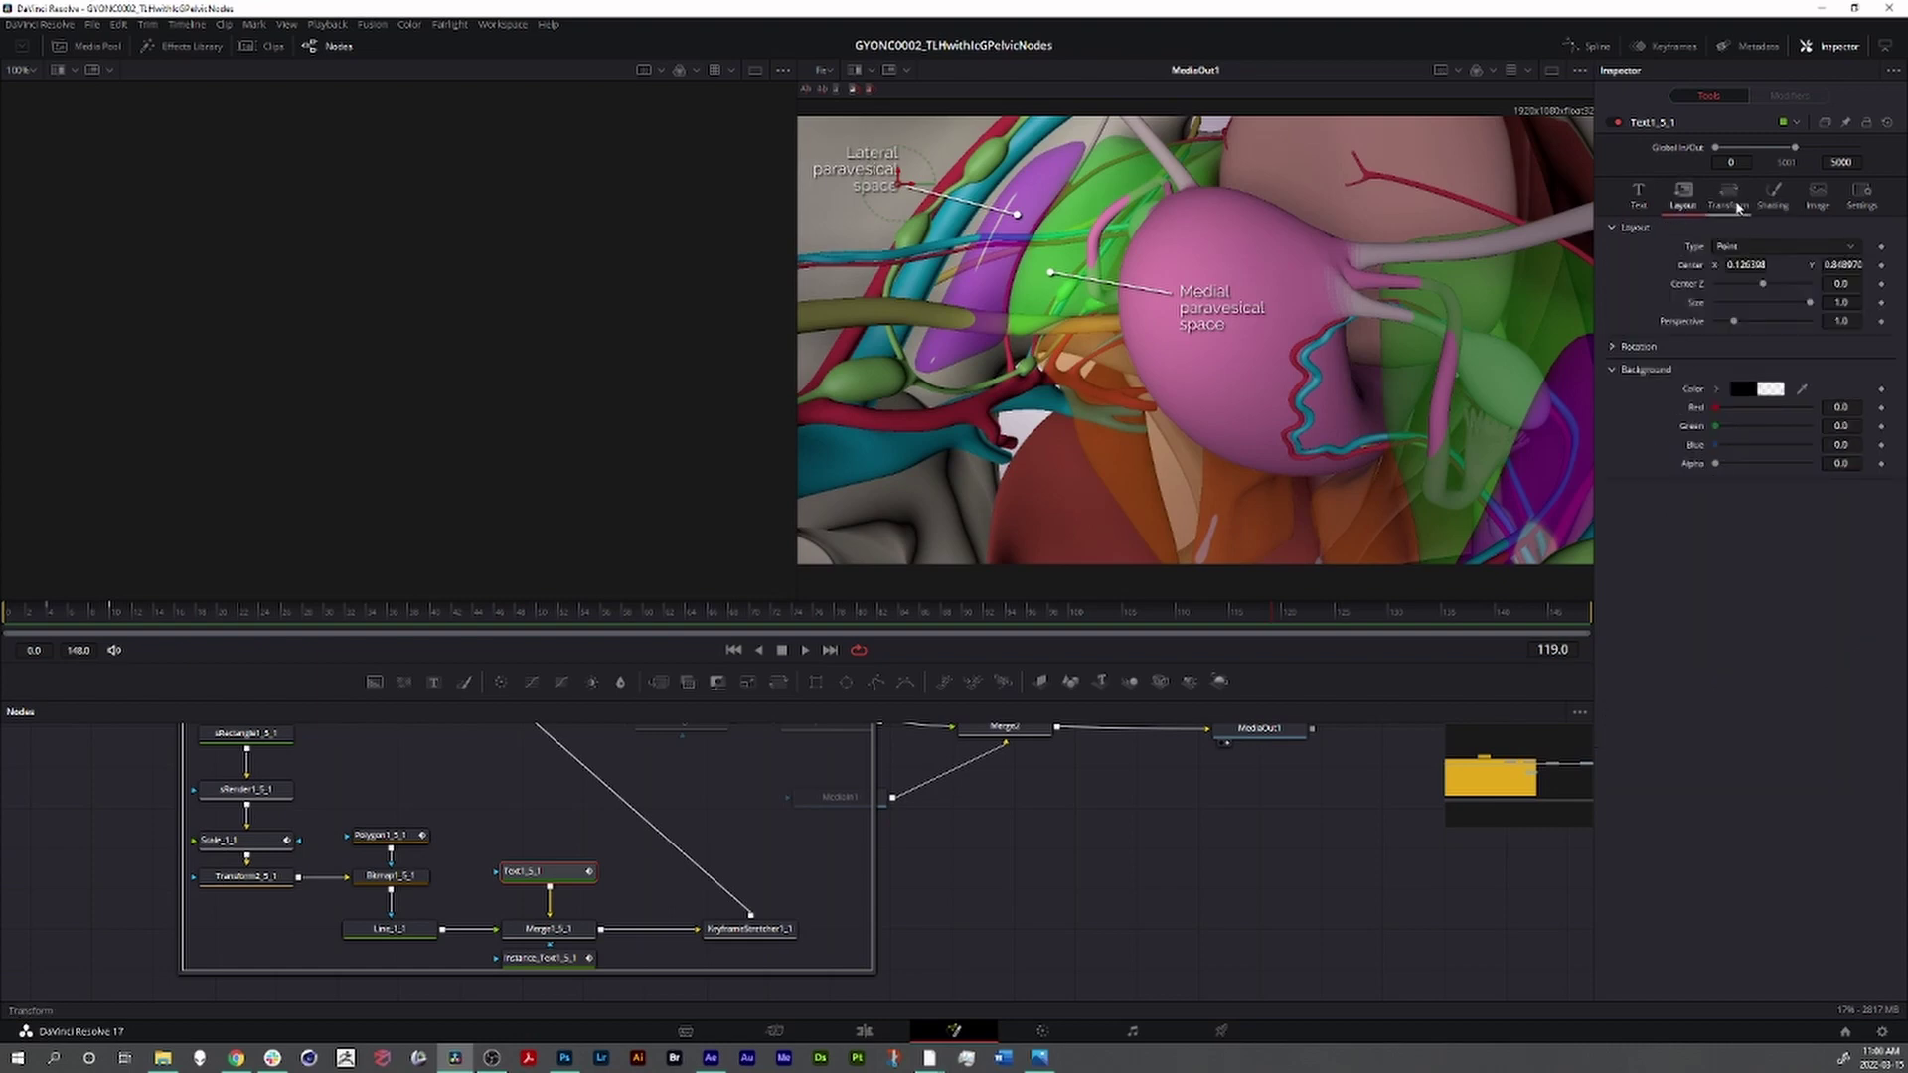
click(1779, 208)
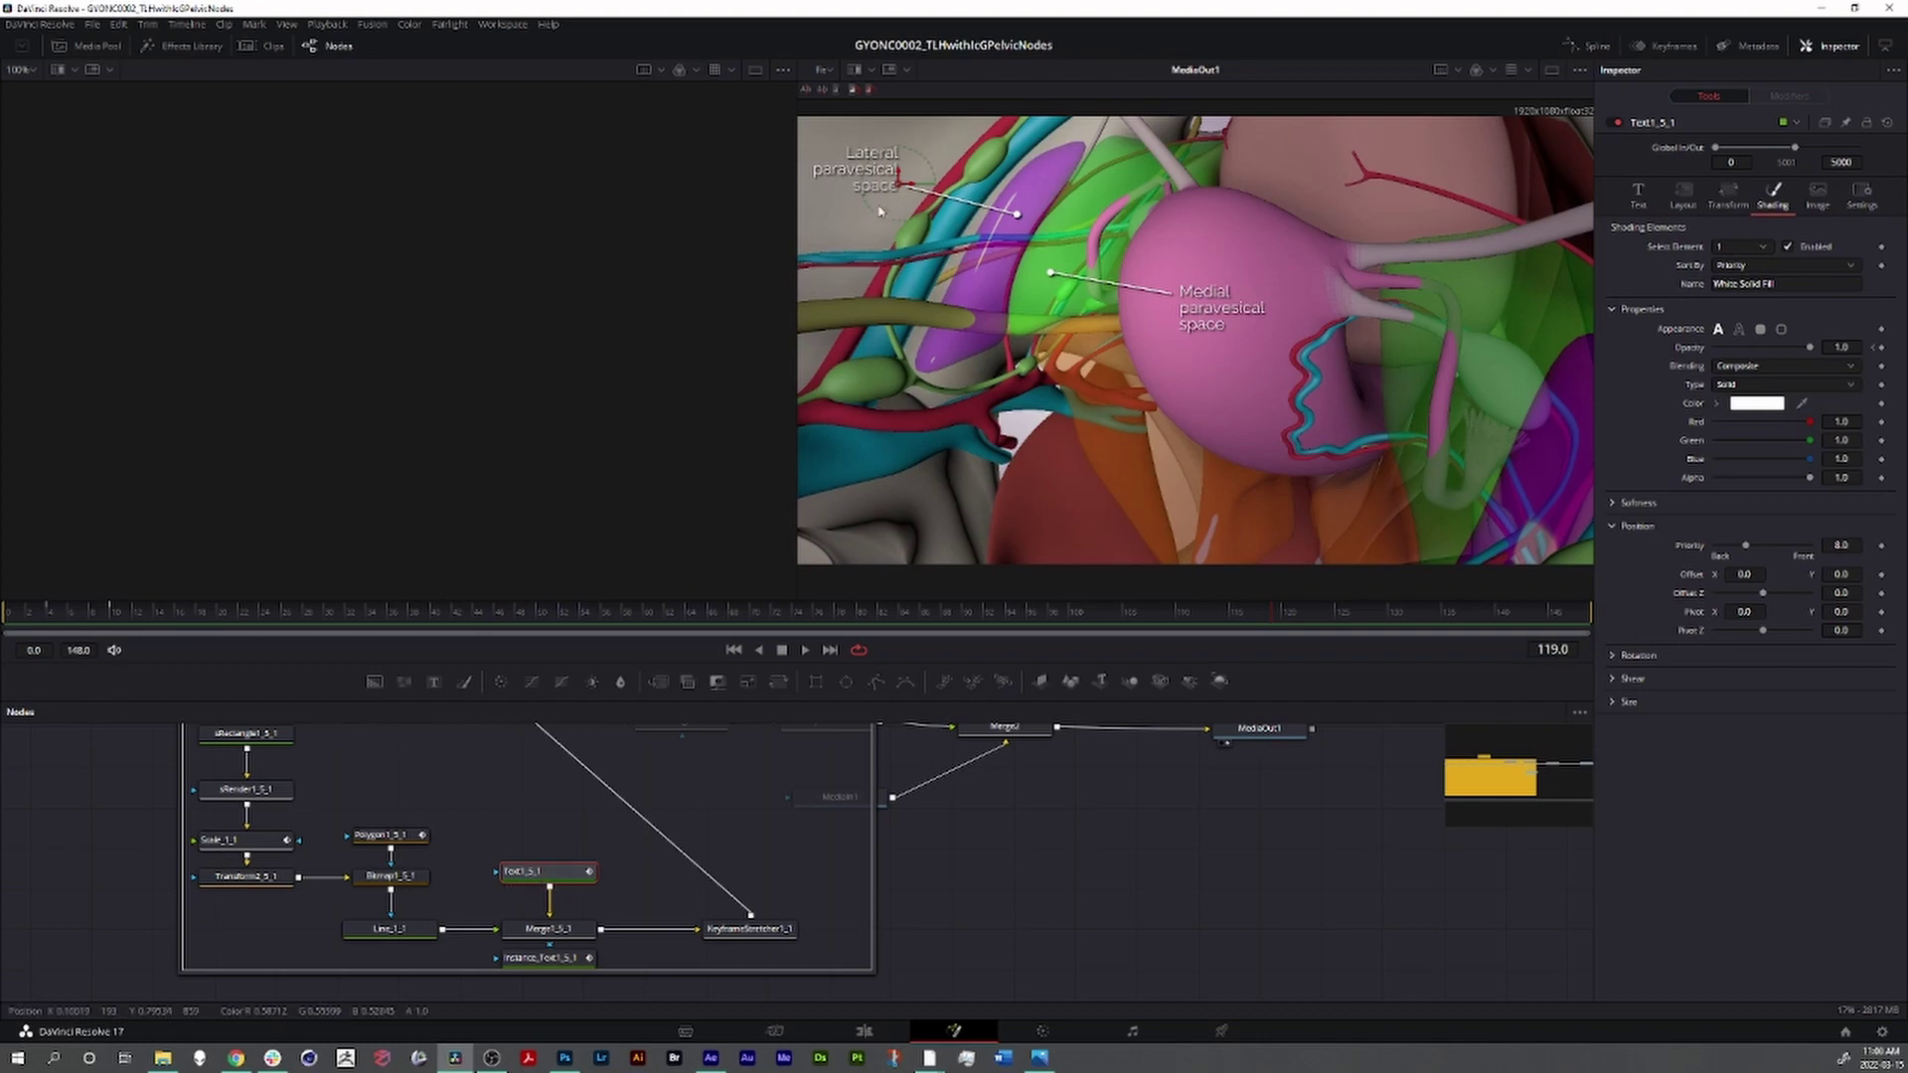
- After testing appearances, select shading element 2 'Red Outline' and enable it
click(1762, 330)
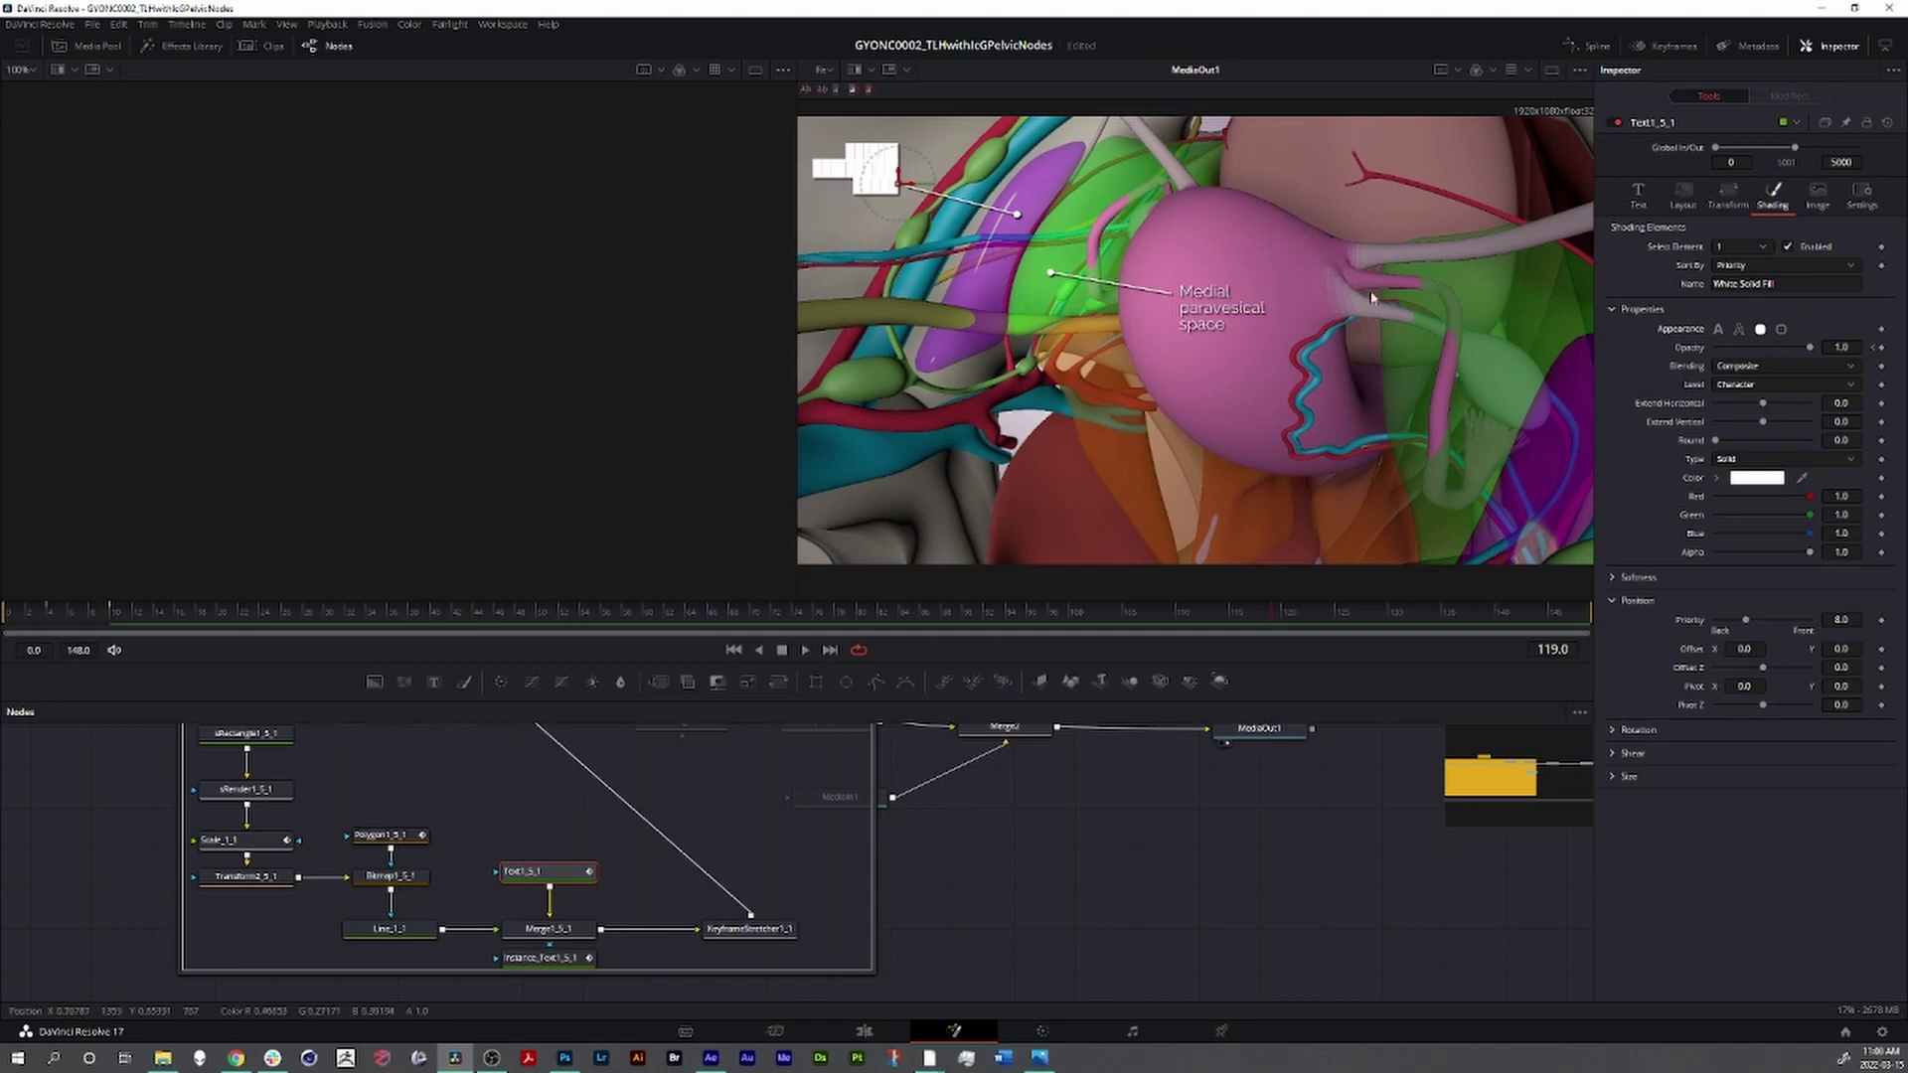
click(1718, 329)
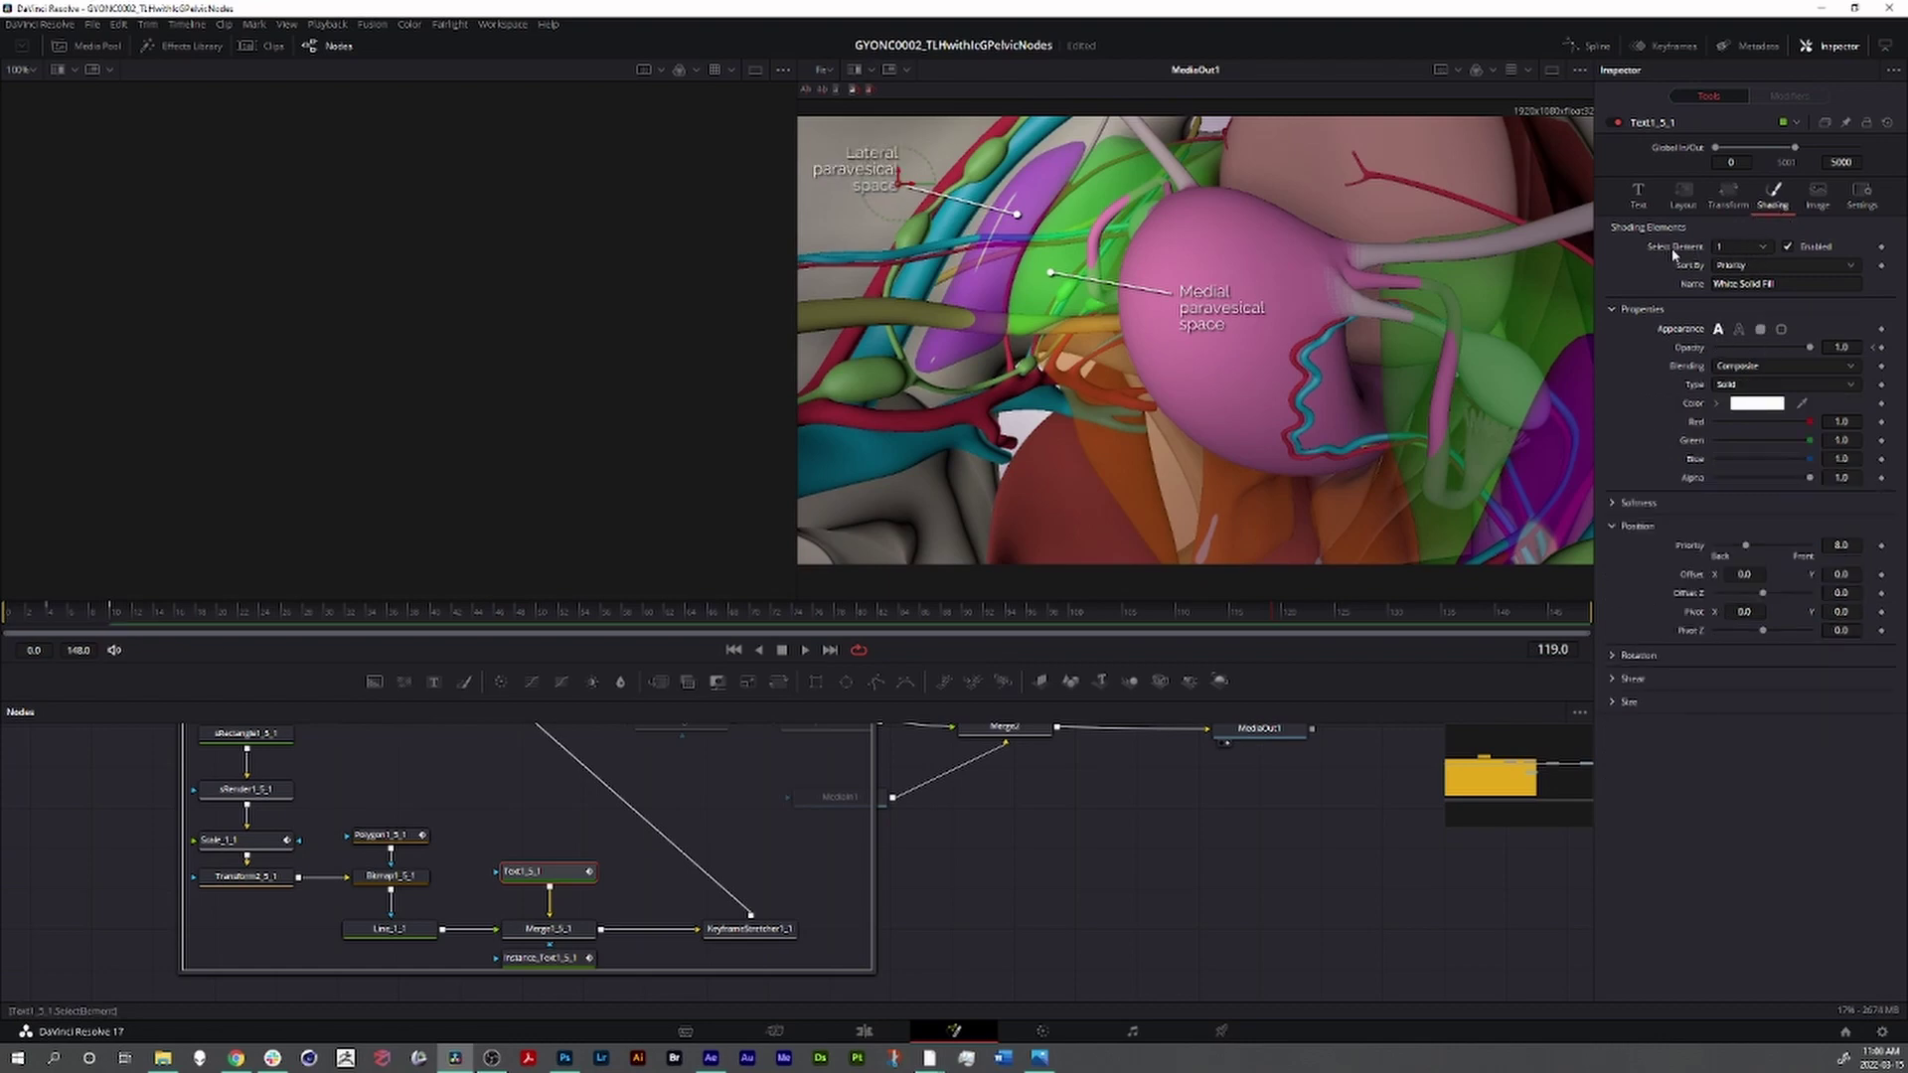
click(1751, 255)
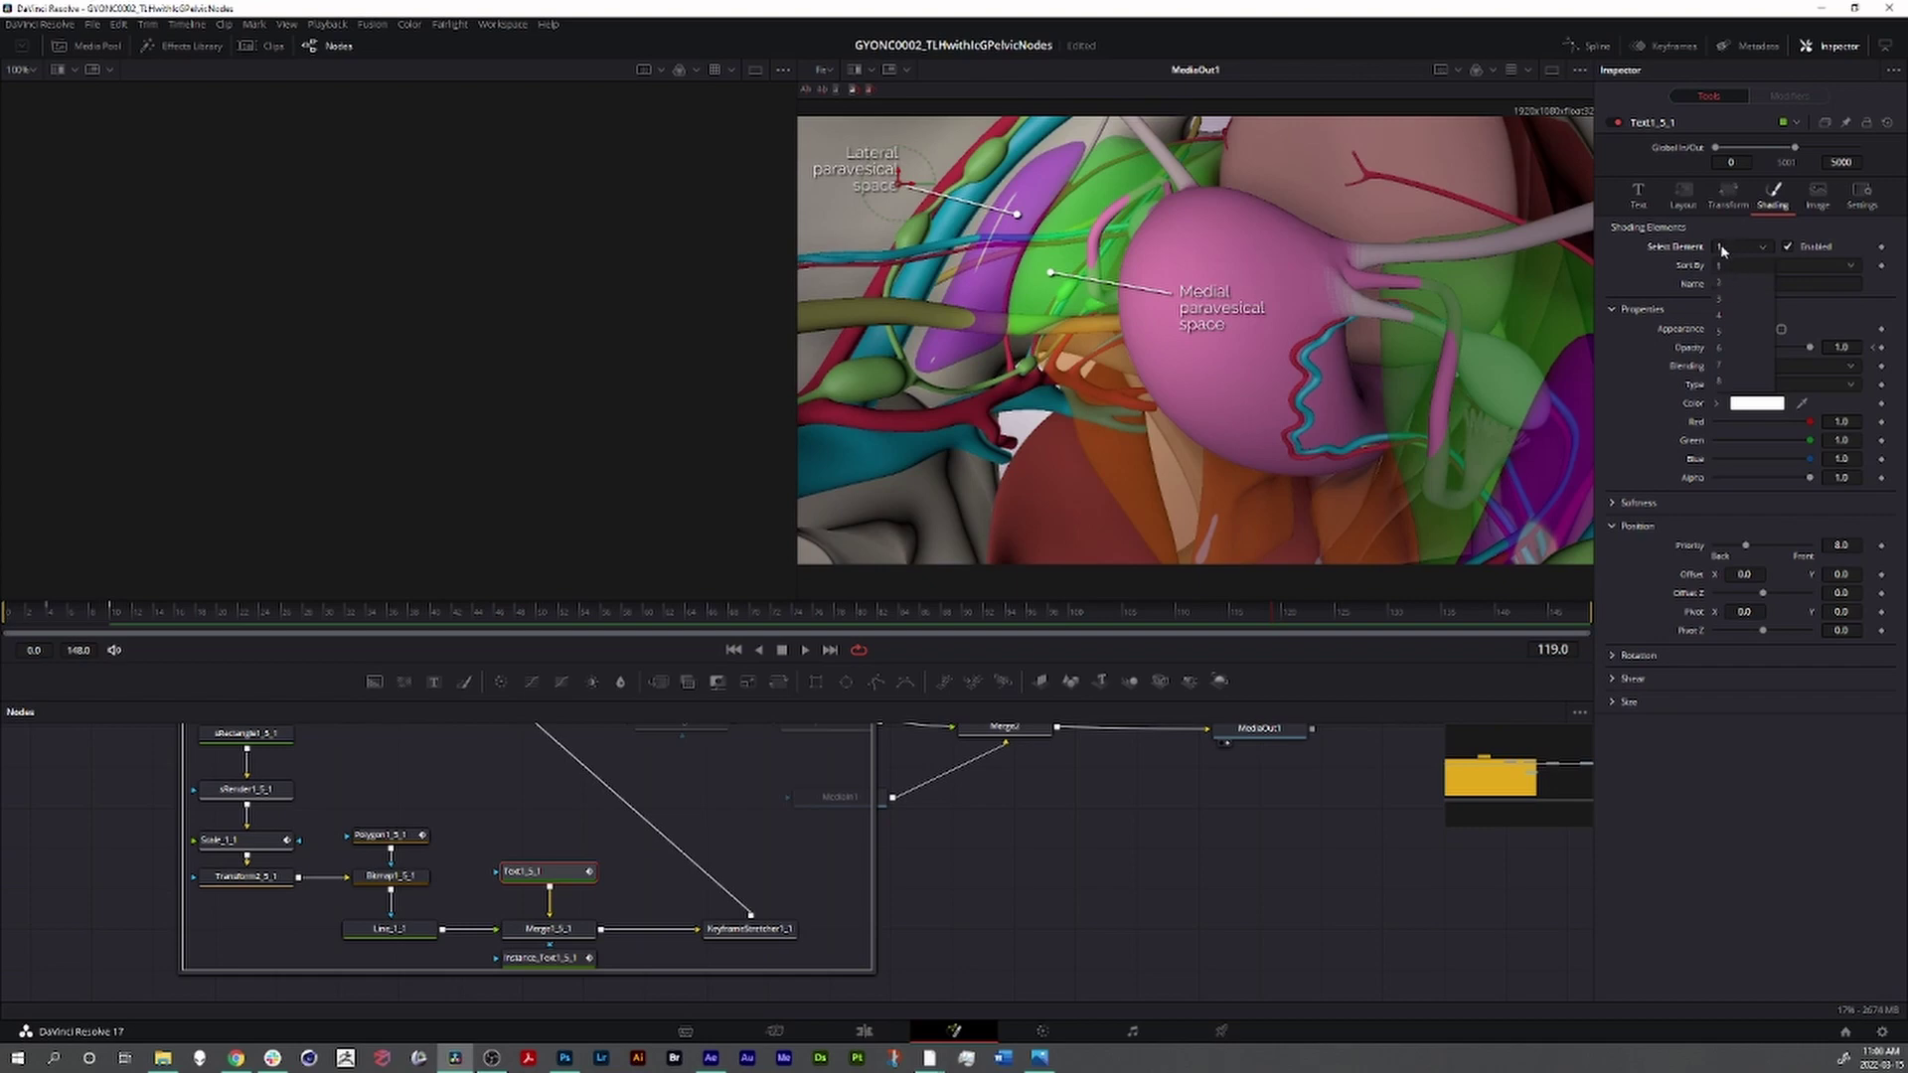
click(1723, 250)
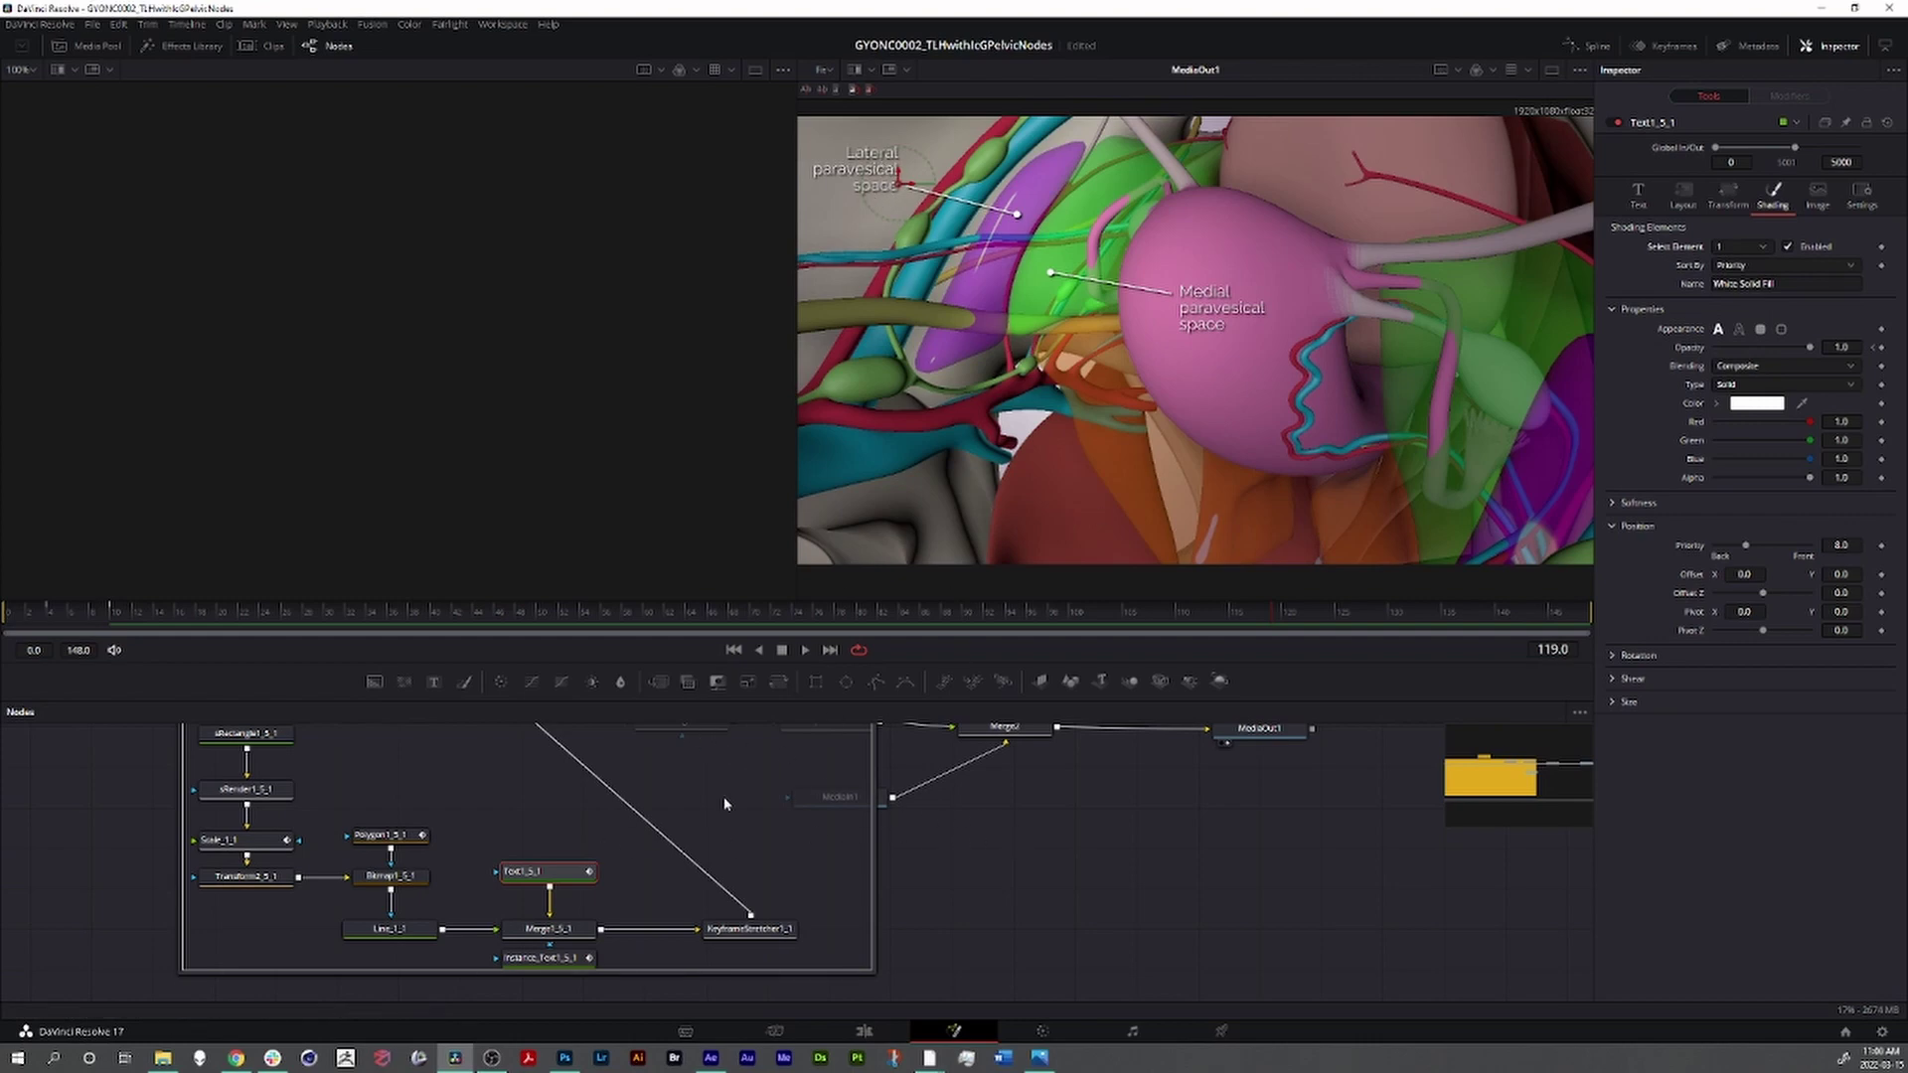
click(1752, 248)
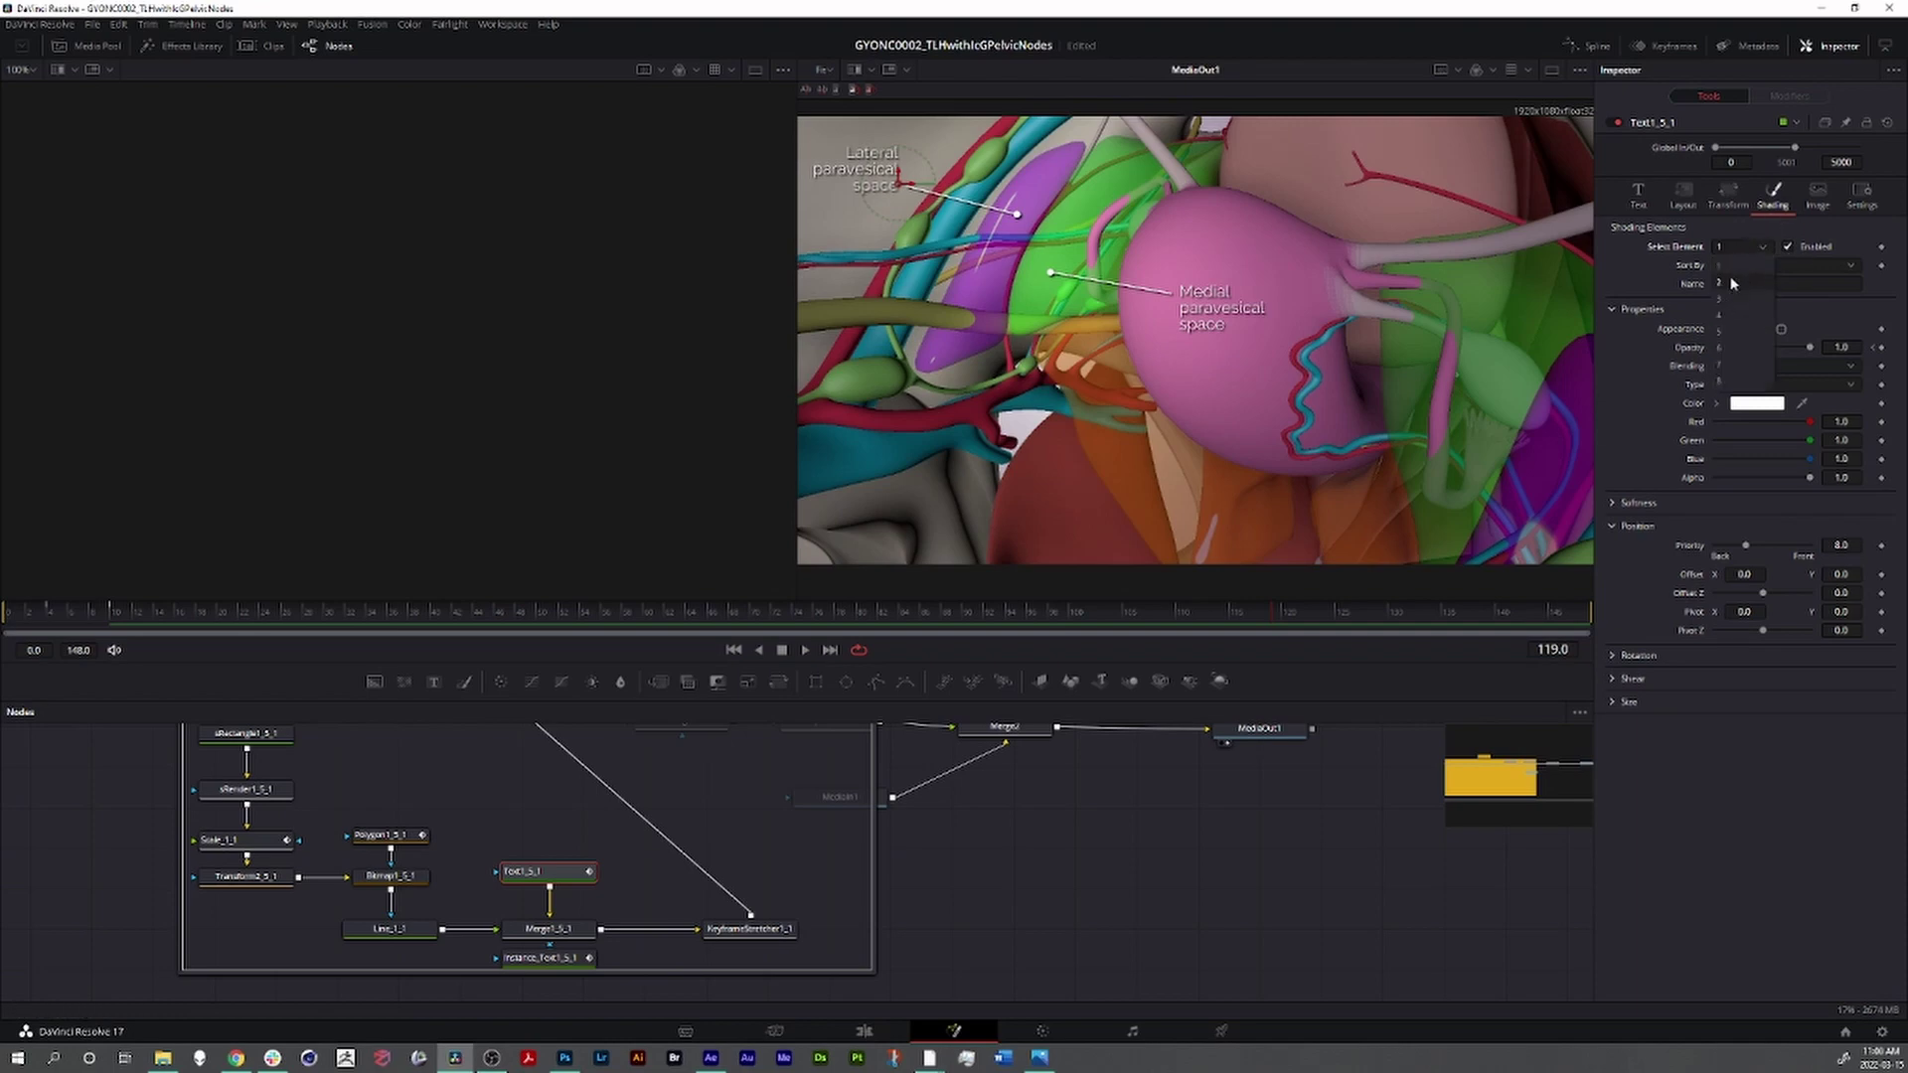
click(1731, 283)
click(1772, 250)
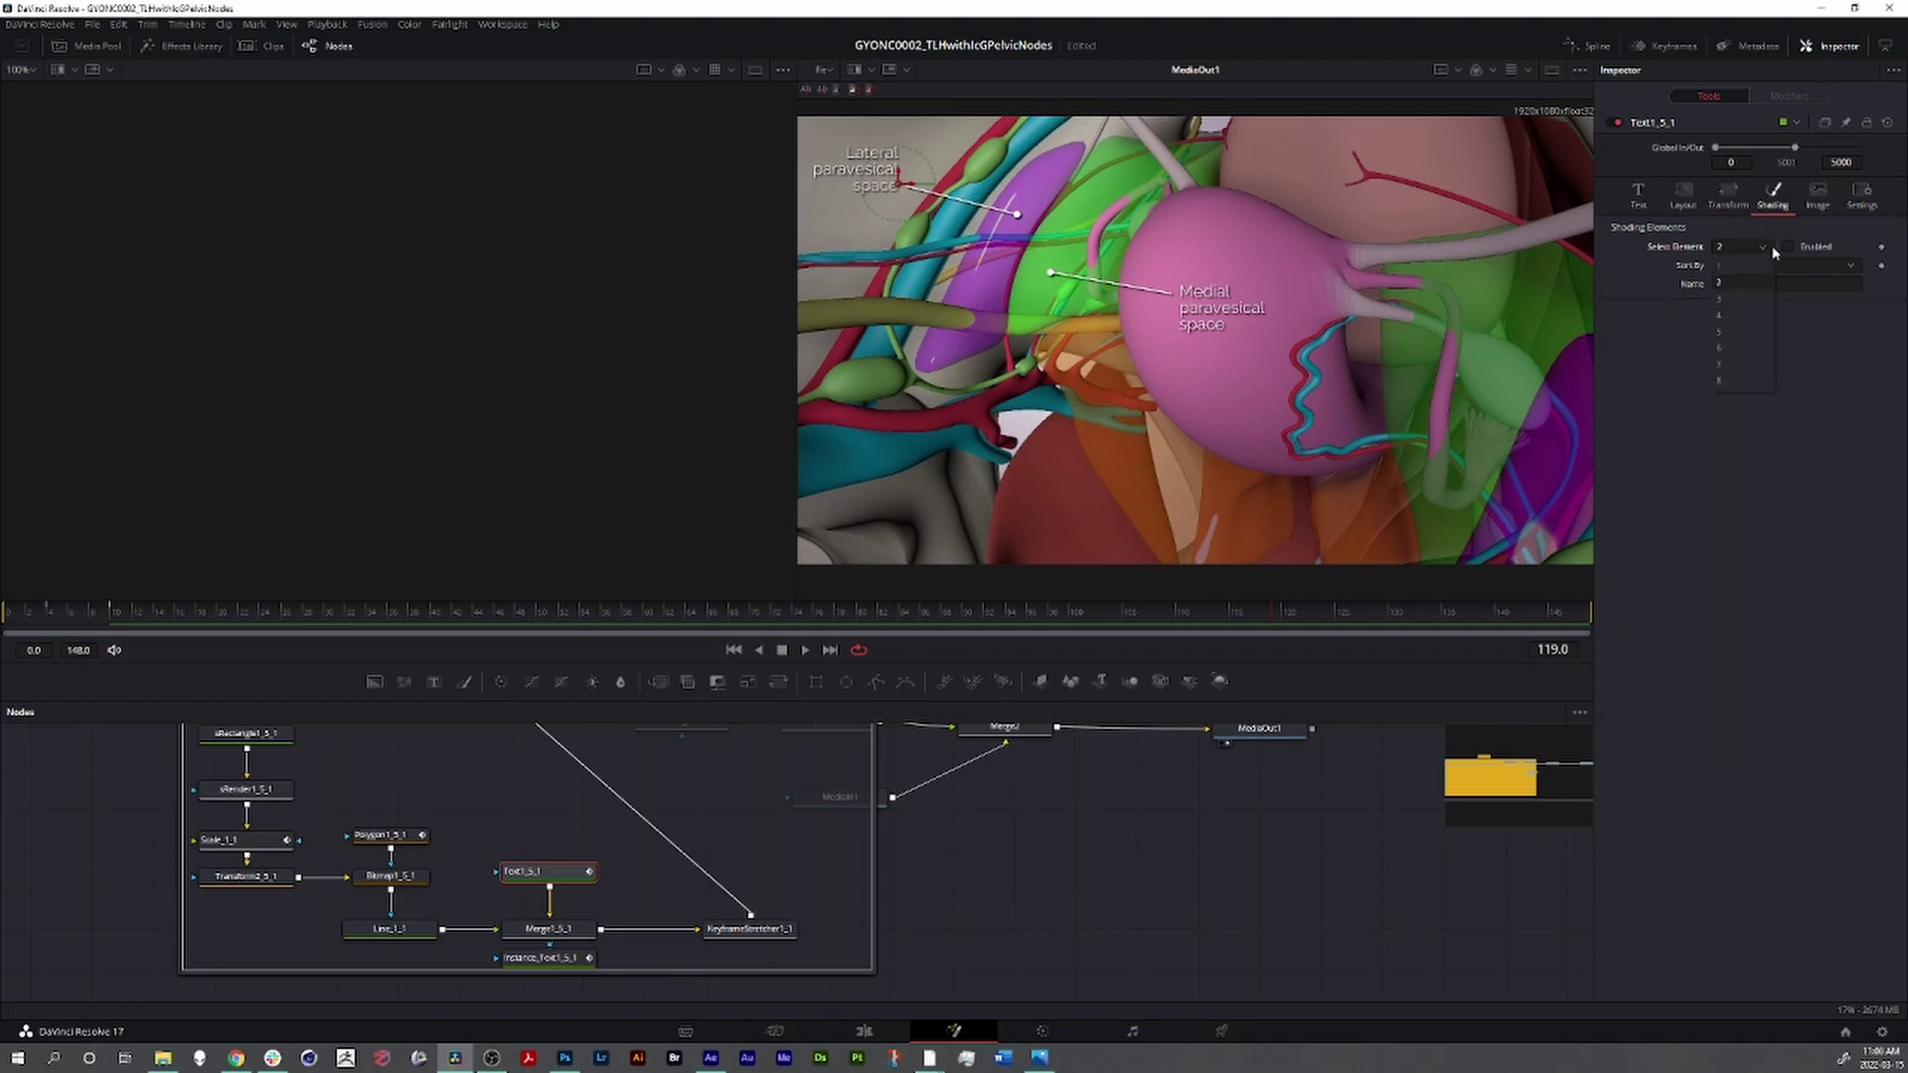
click(1792, 249)
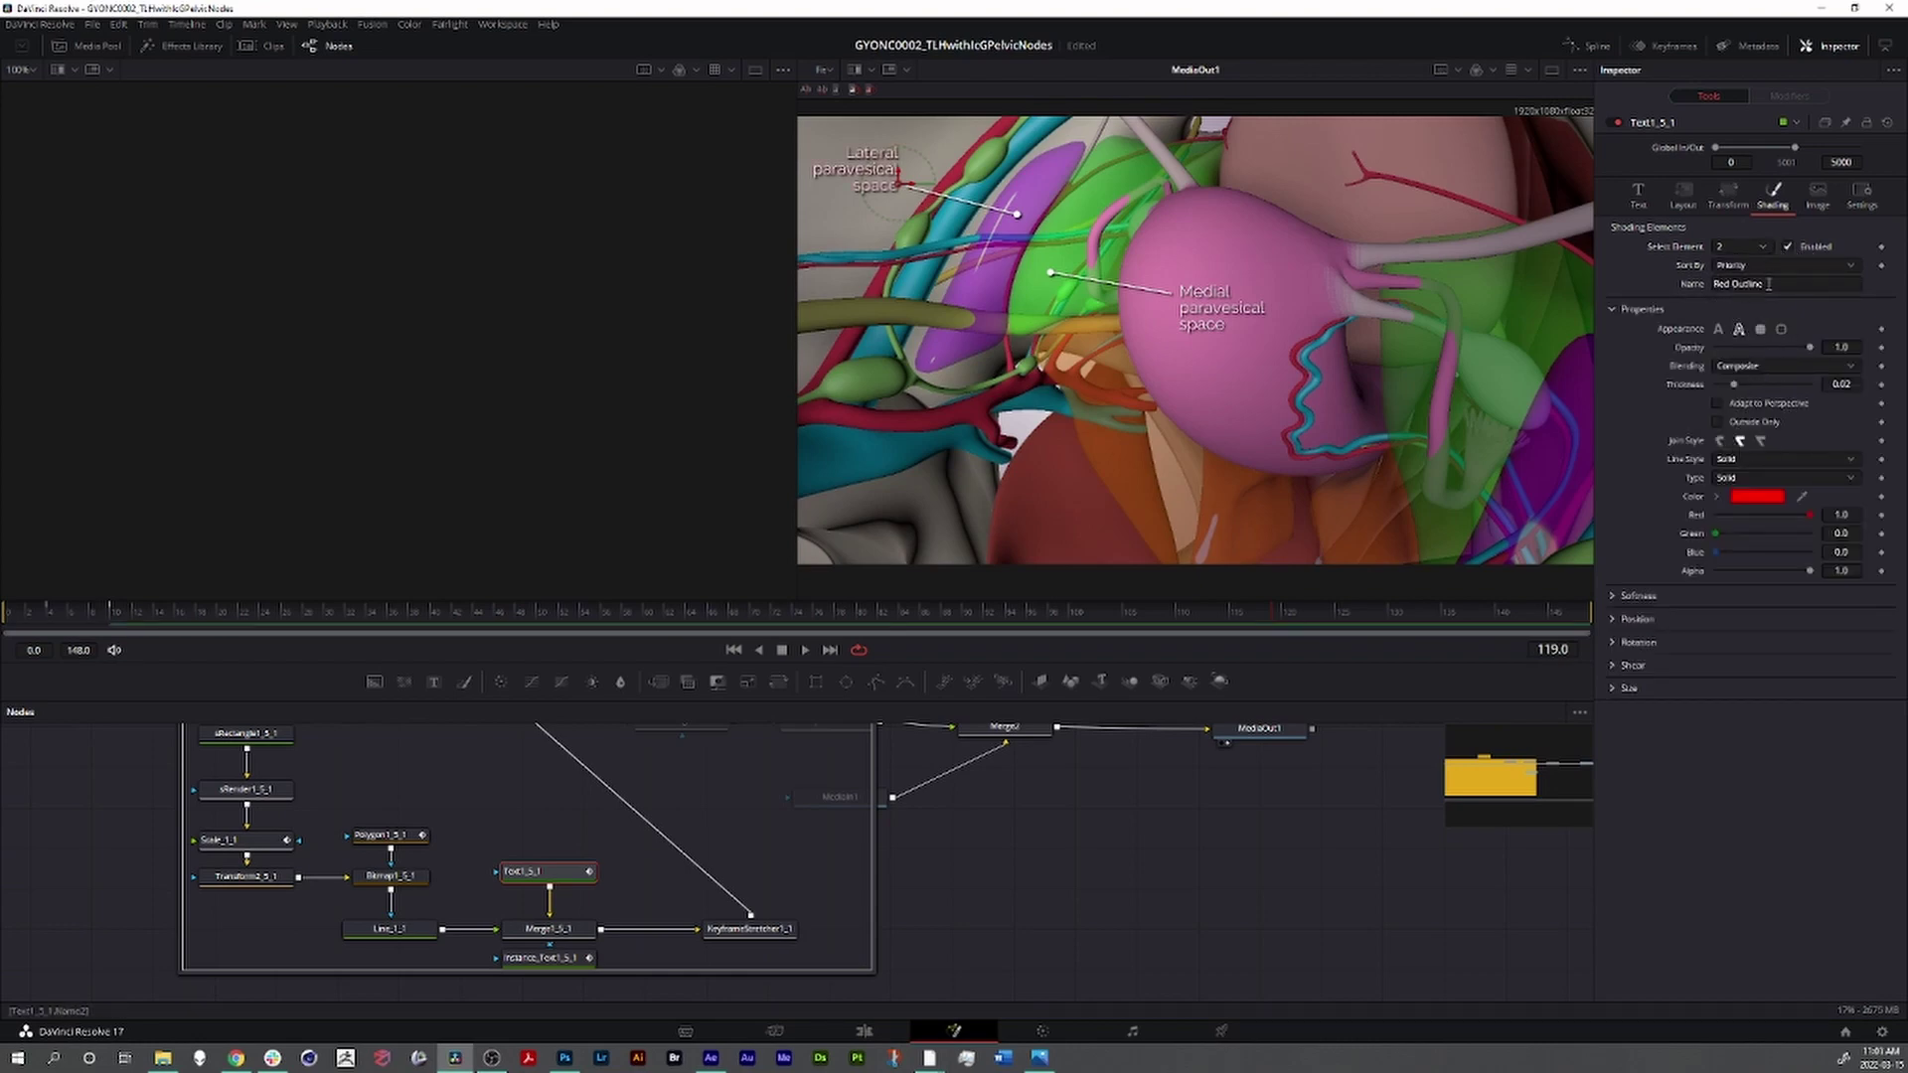
- Rename shading element 2 to 'BG' and make it a black filled background
click(1769, 284)
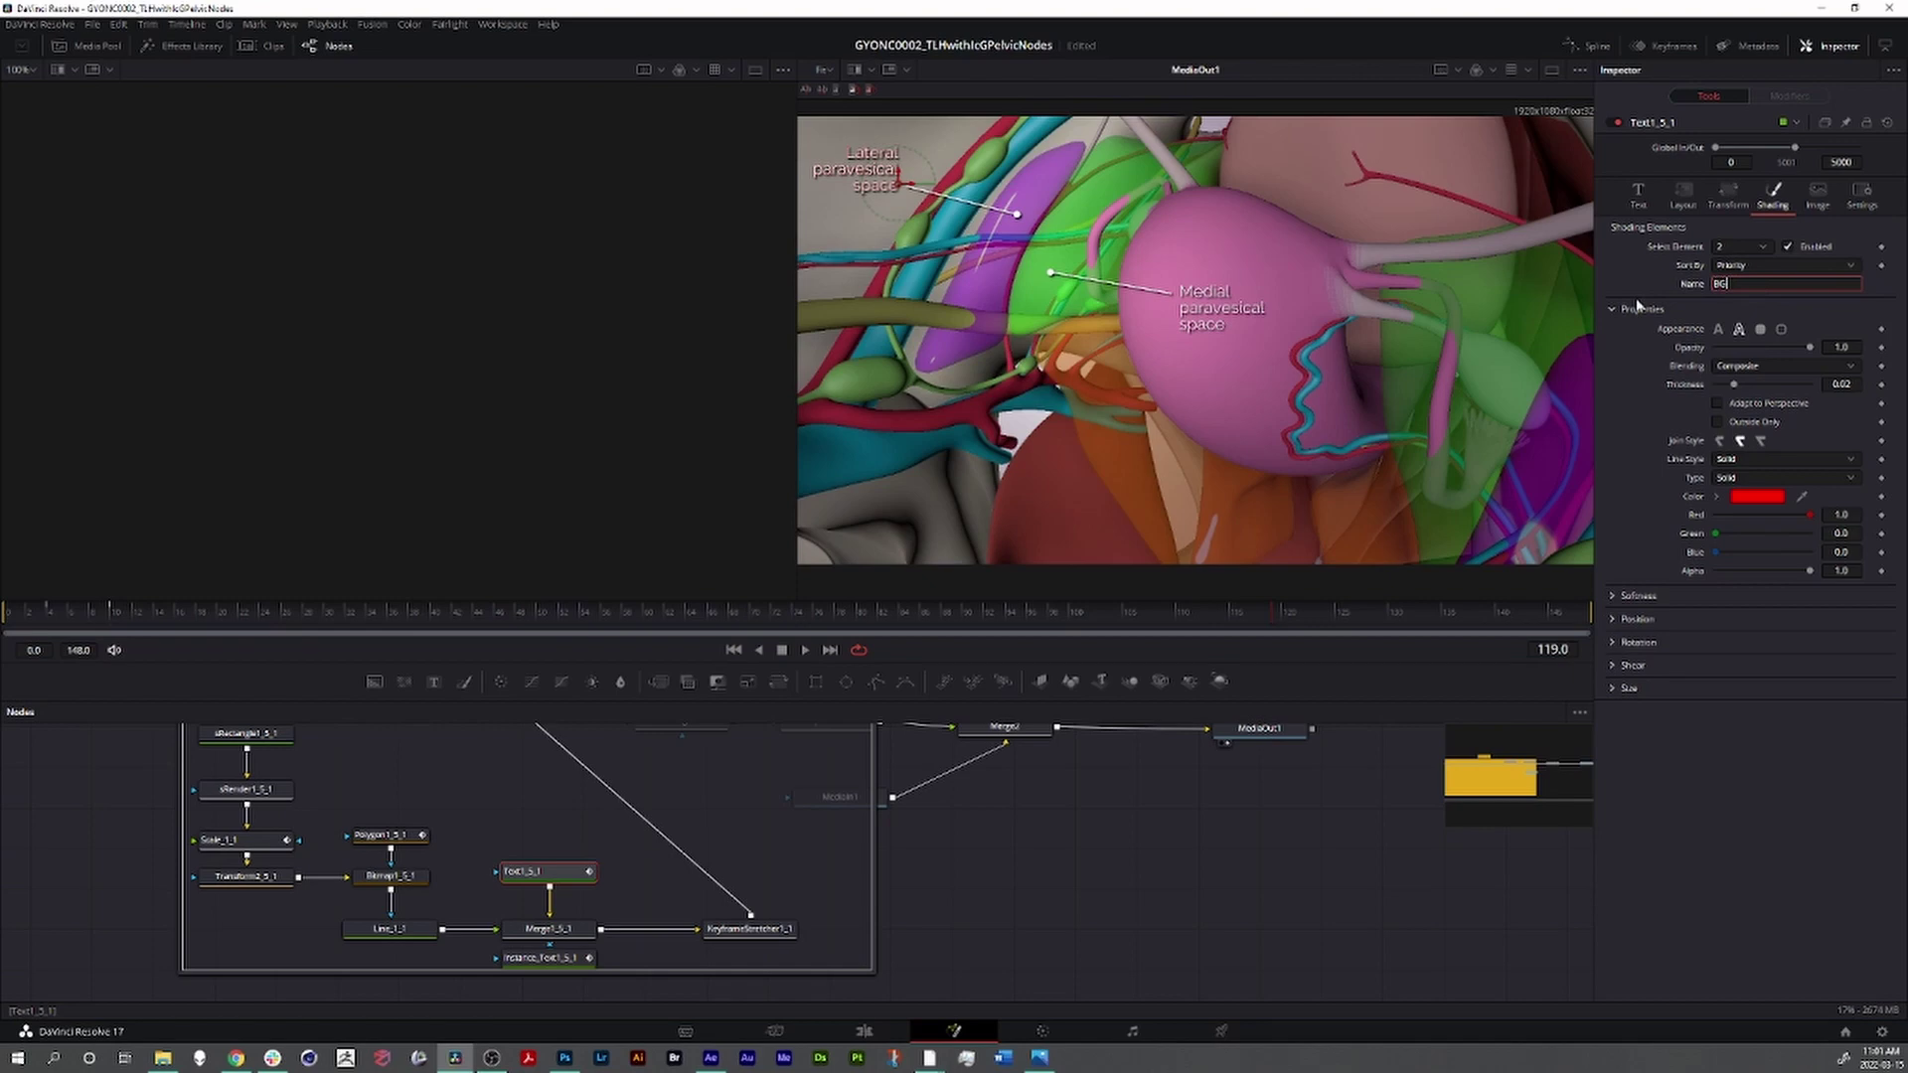
text(BG)
key(Tab)
click(1762, 330)
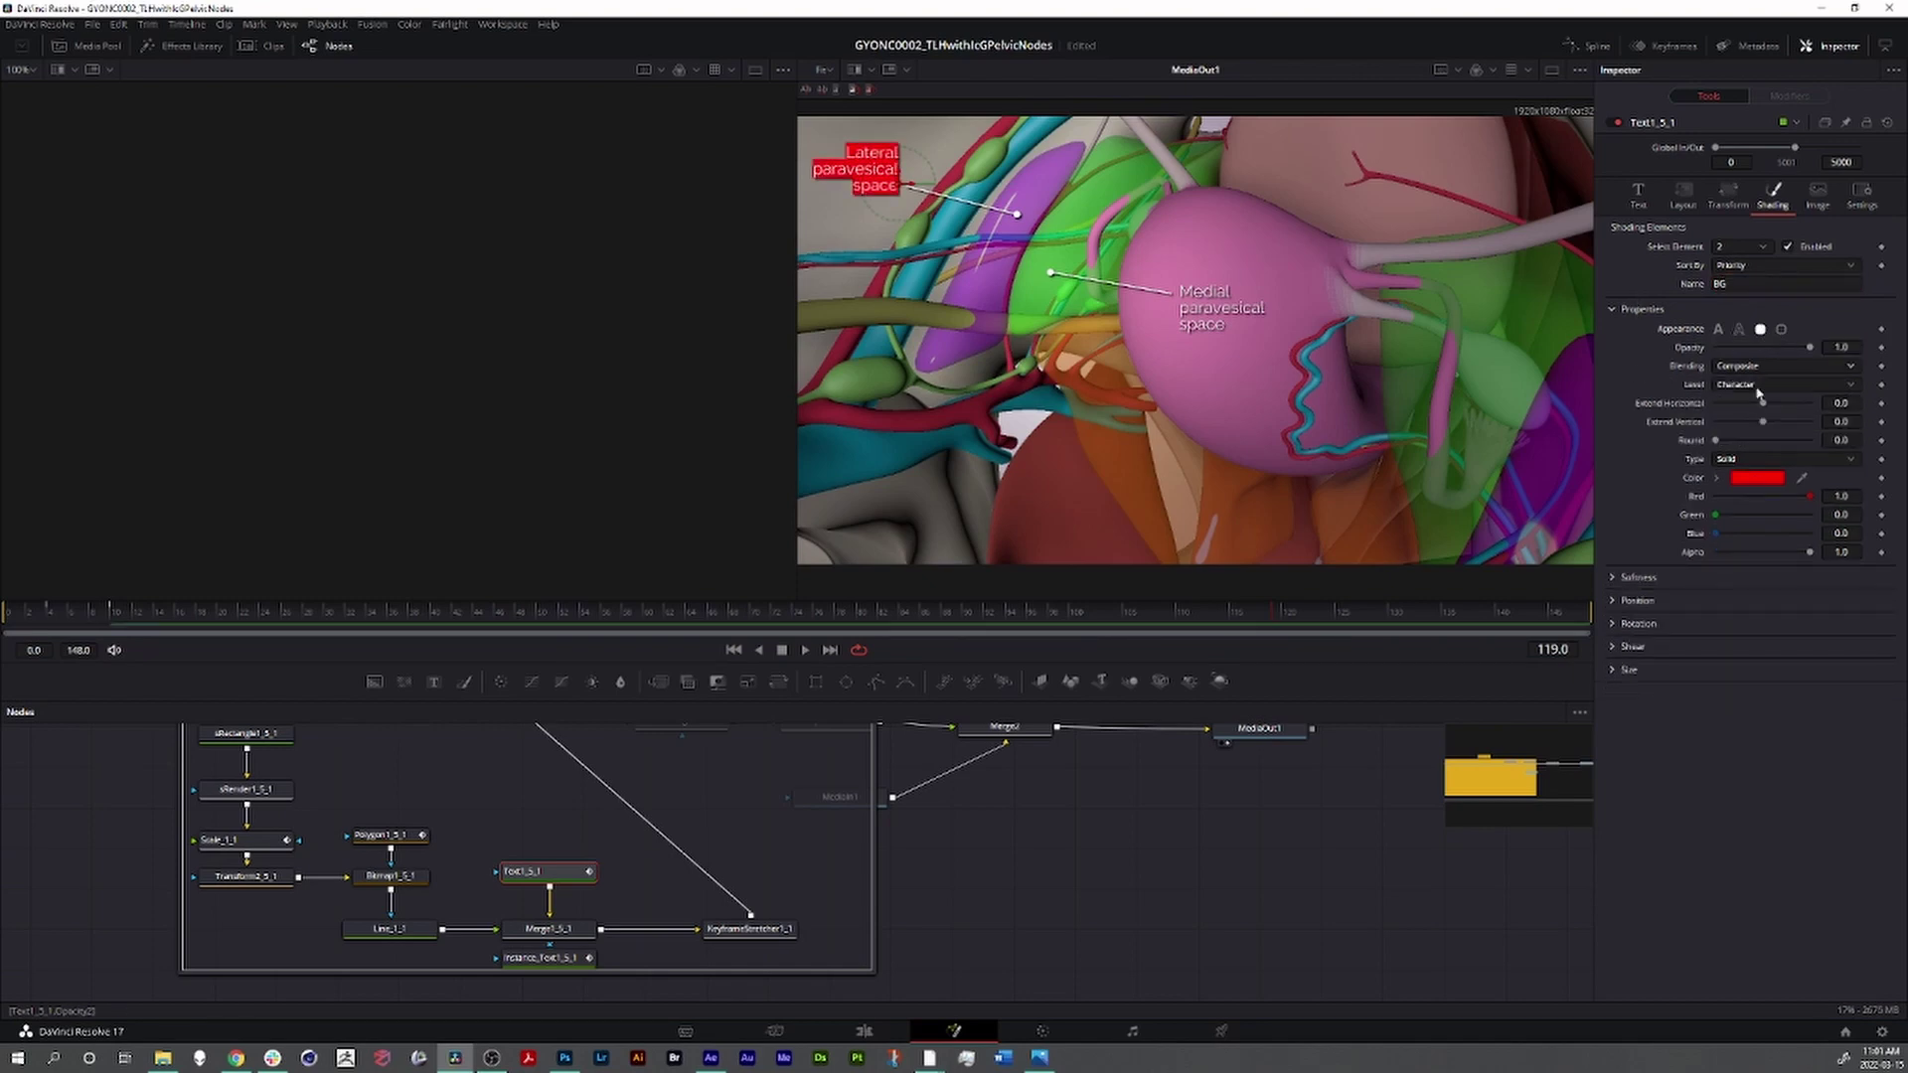
click(1755, 480)
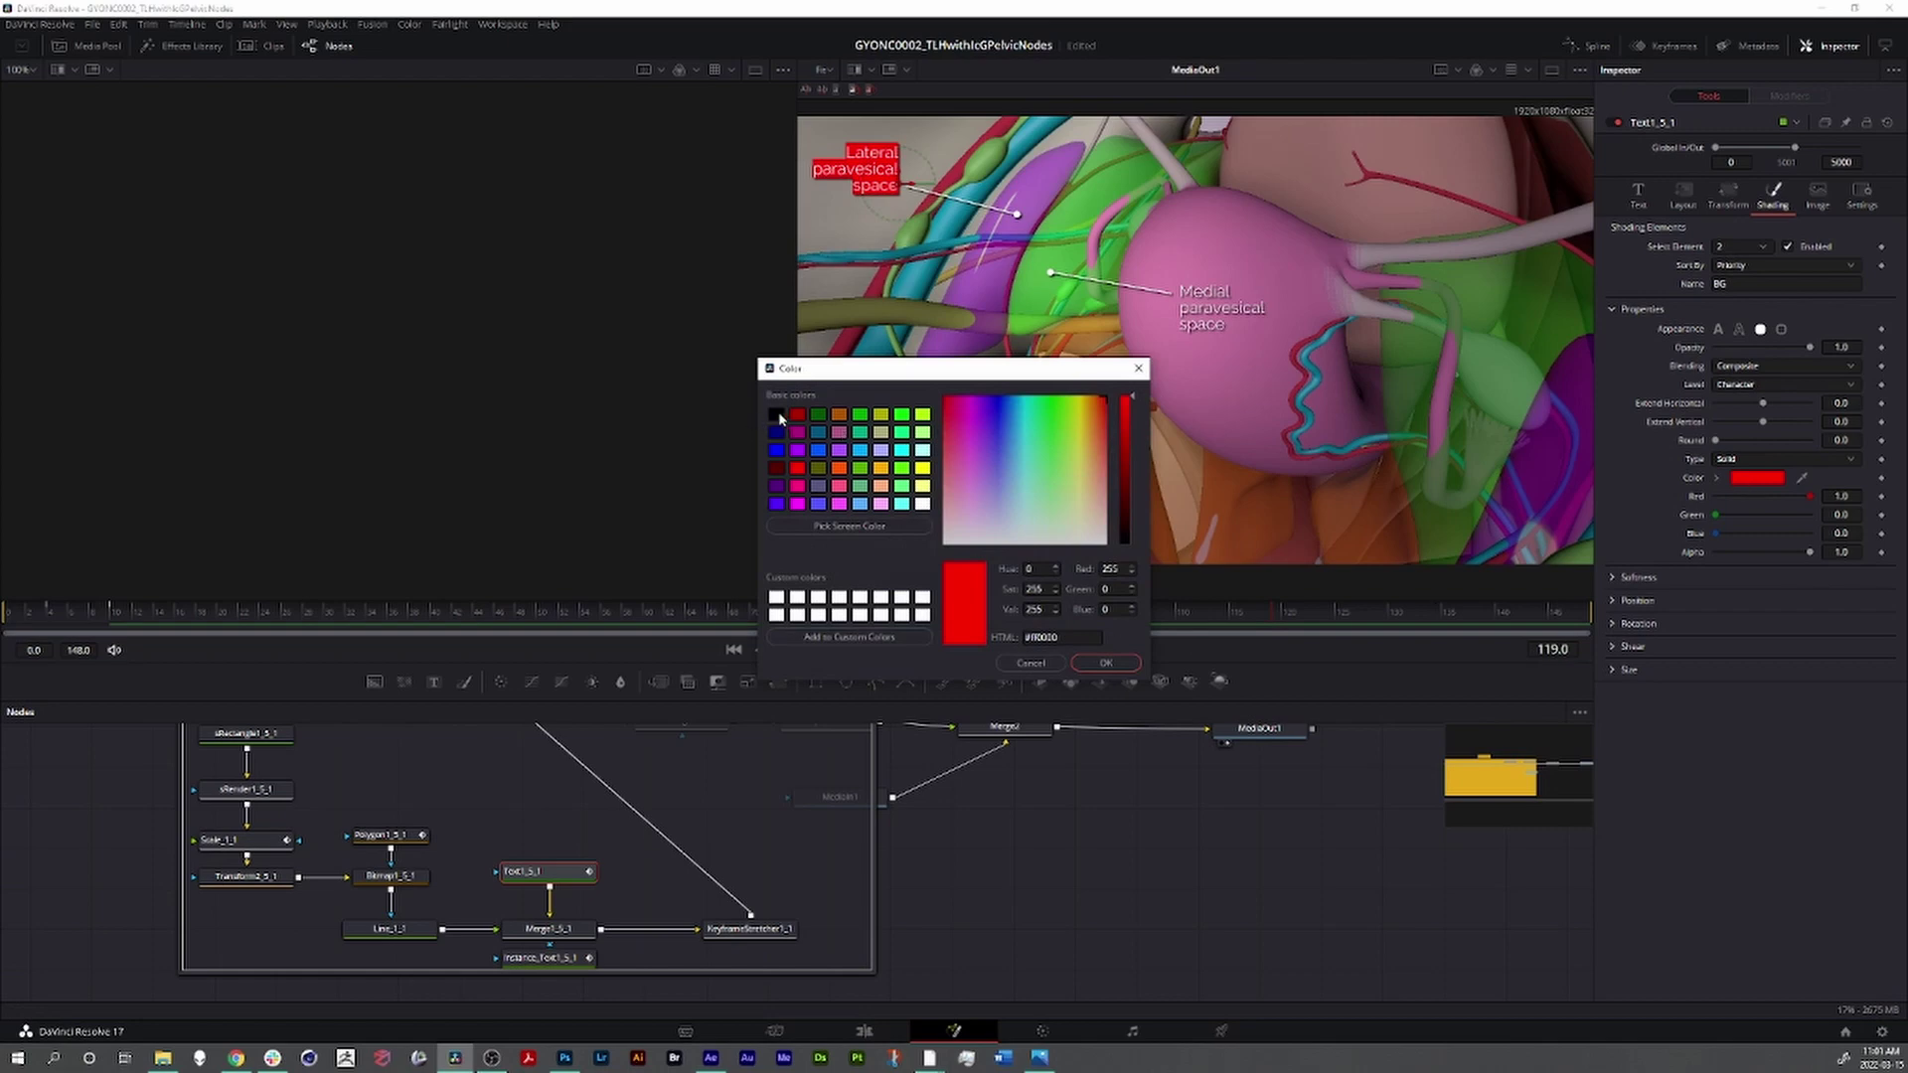
click(777, 414)
click(1105, 663)
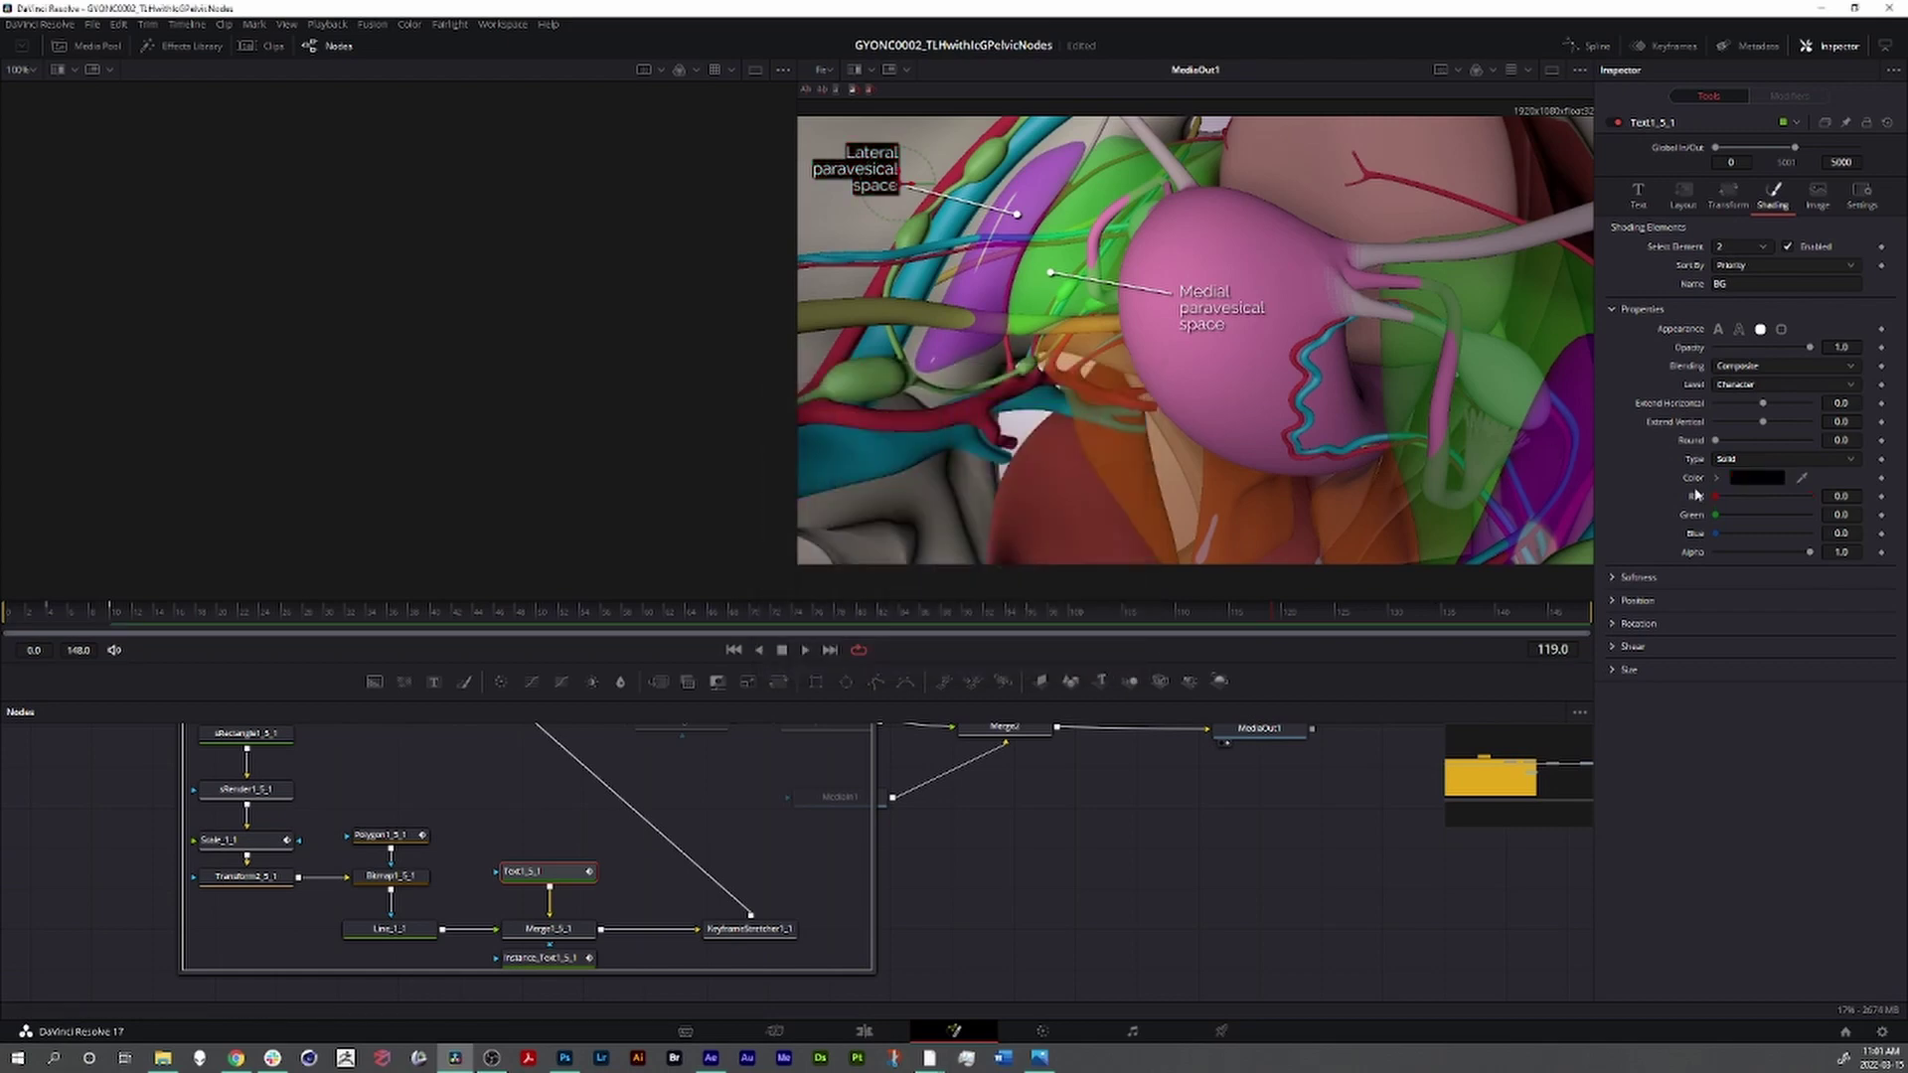
- Set the background alpha to 0.3 and make it wrap each line of text
drag(1810, 551, 1743, 554)
drag(1763, 421, 1768, 421)
drag(1763, 402, 1780, 402)
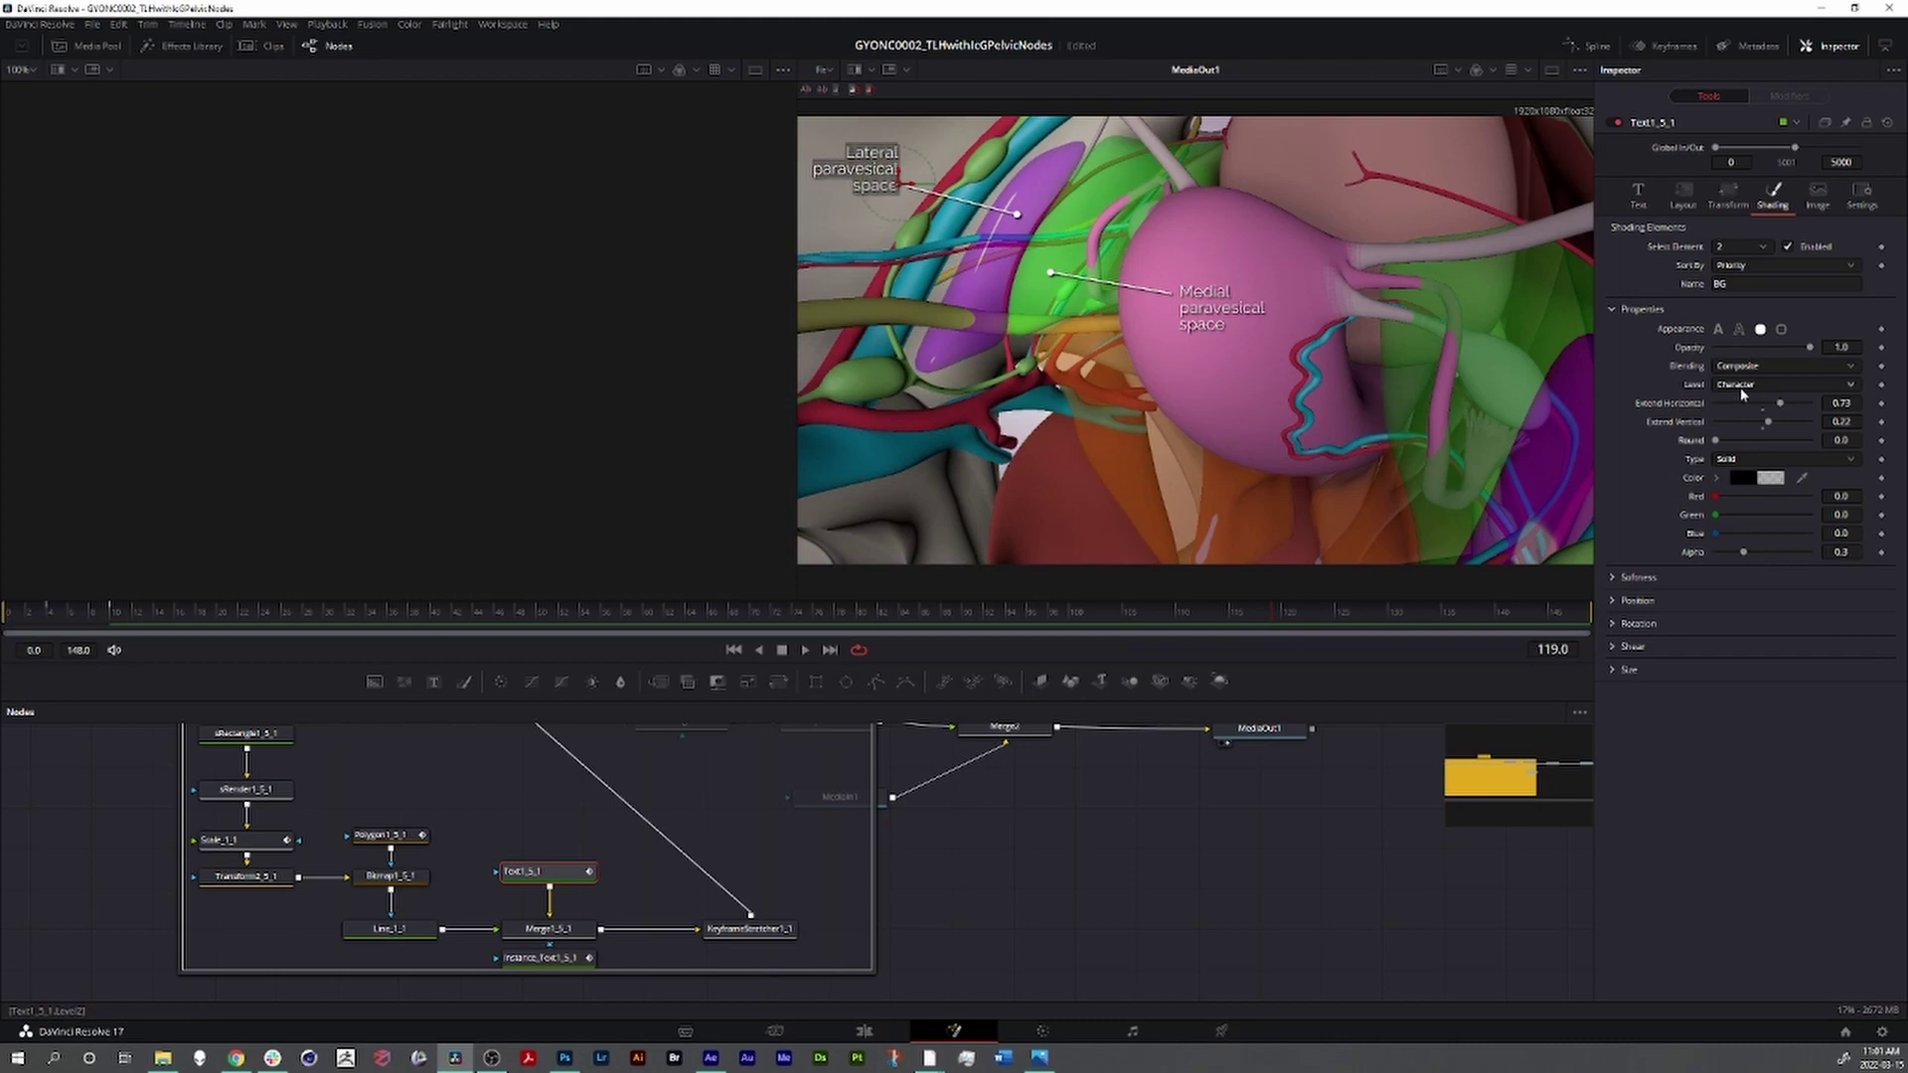
click(1728, 386)
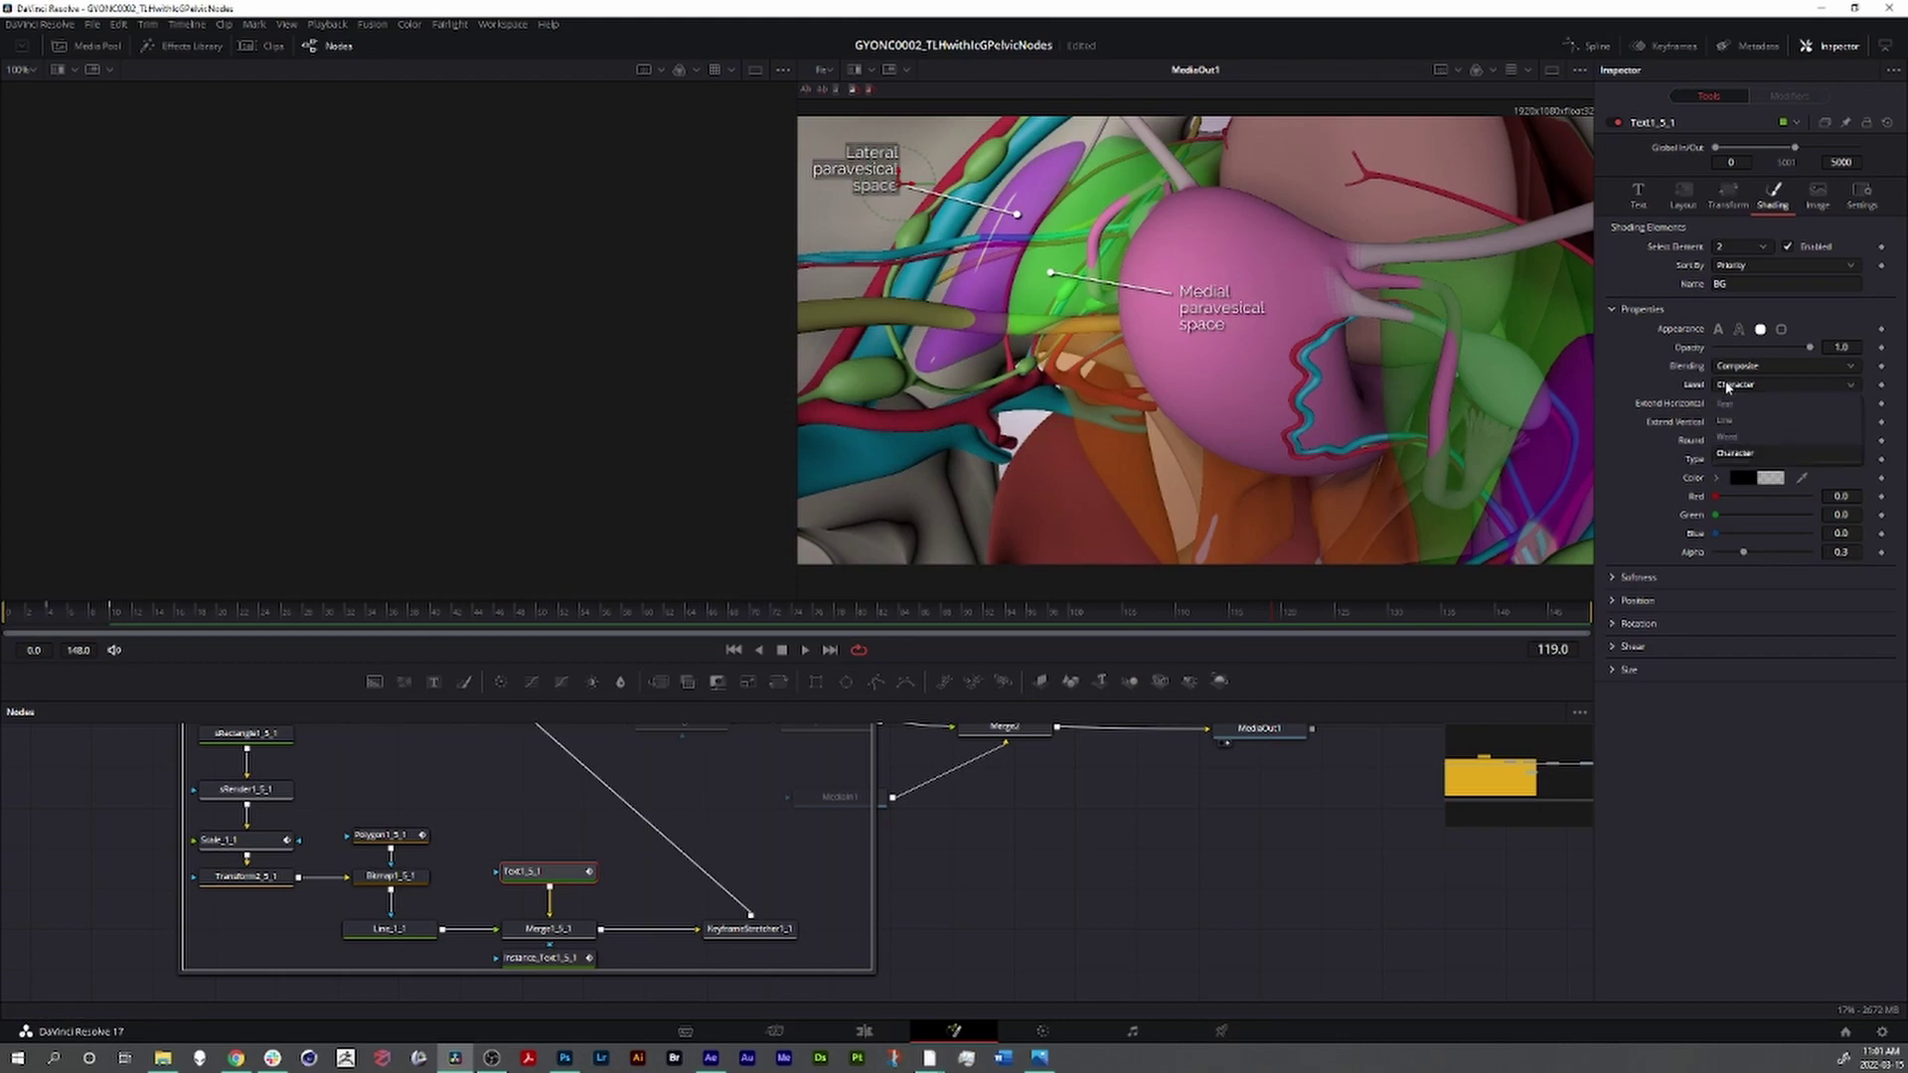
click(1737, 421)
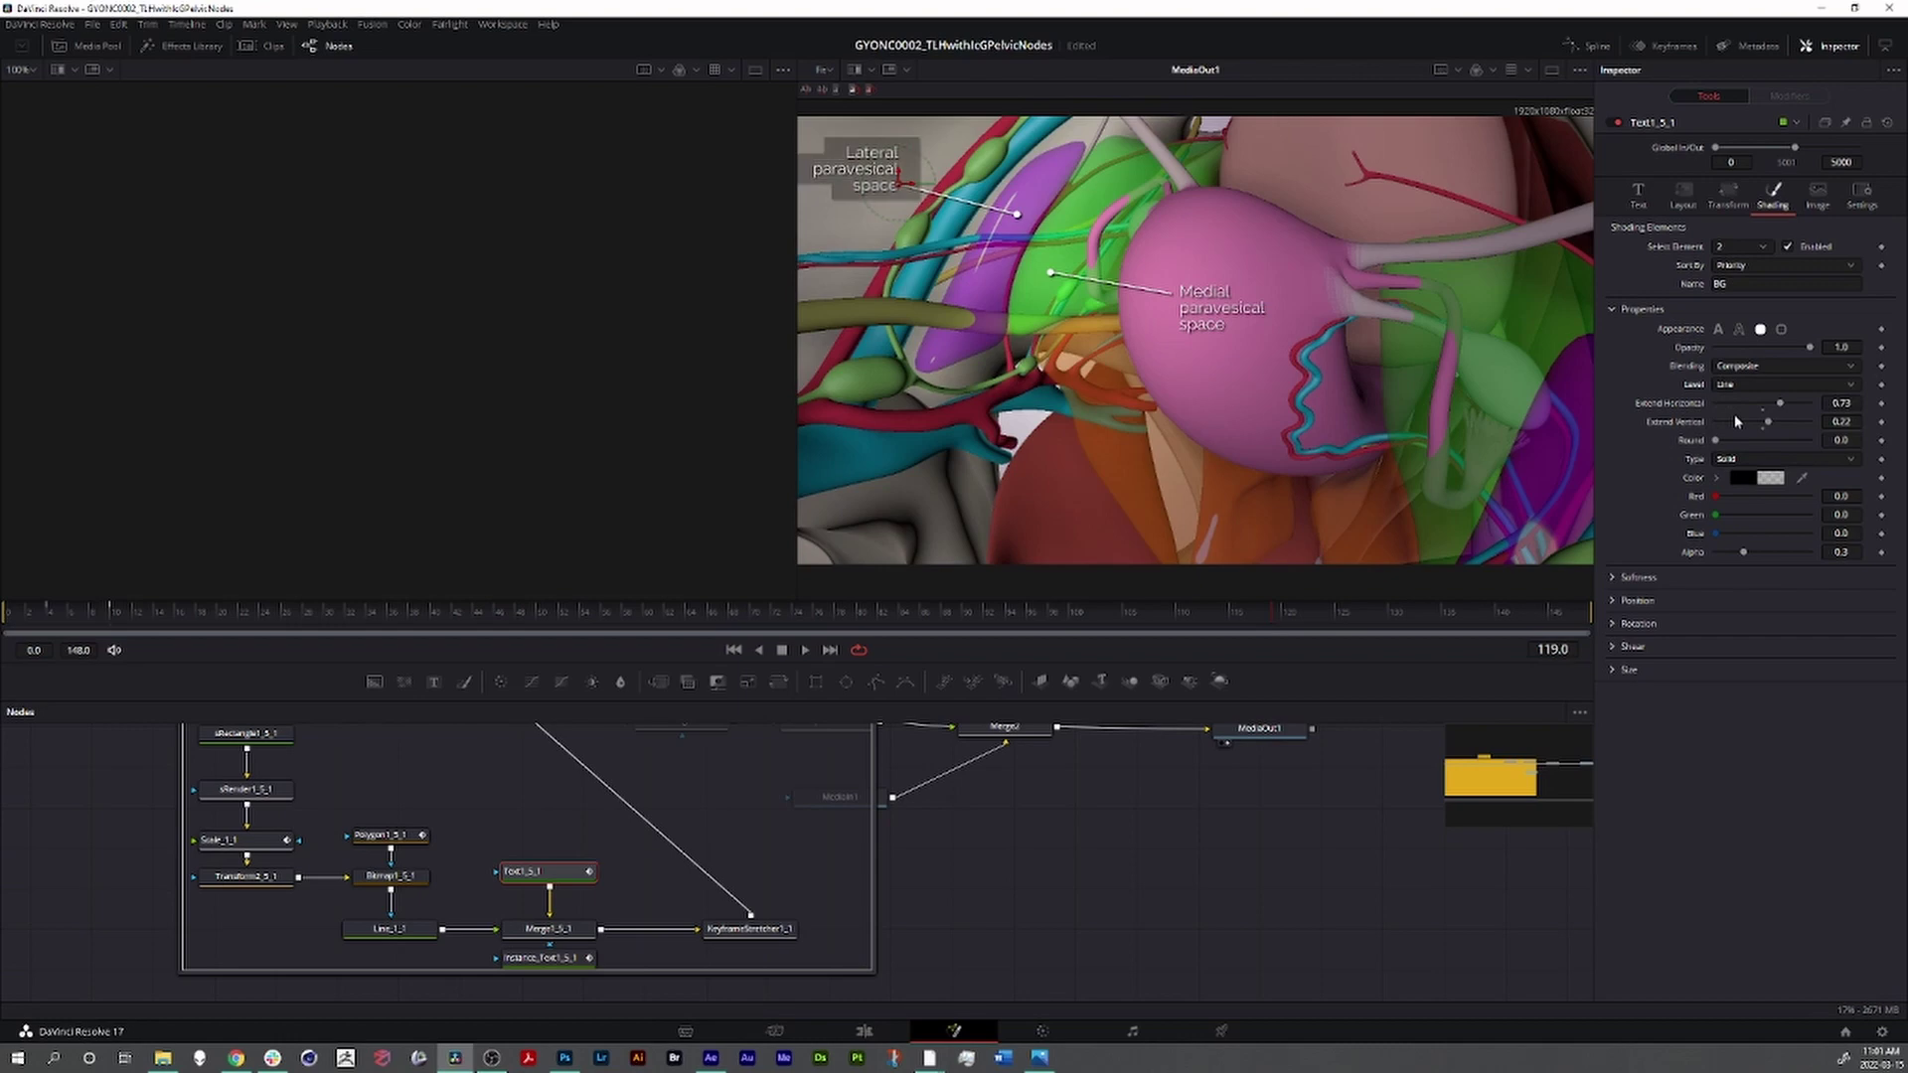
click(1729, 384)
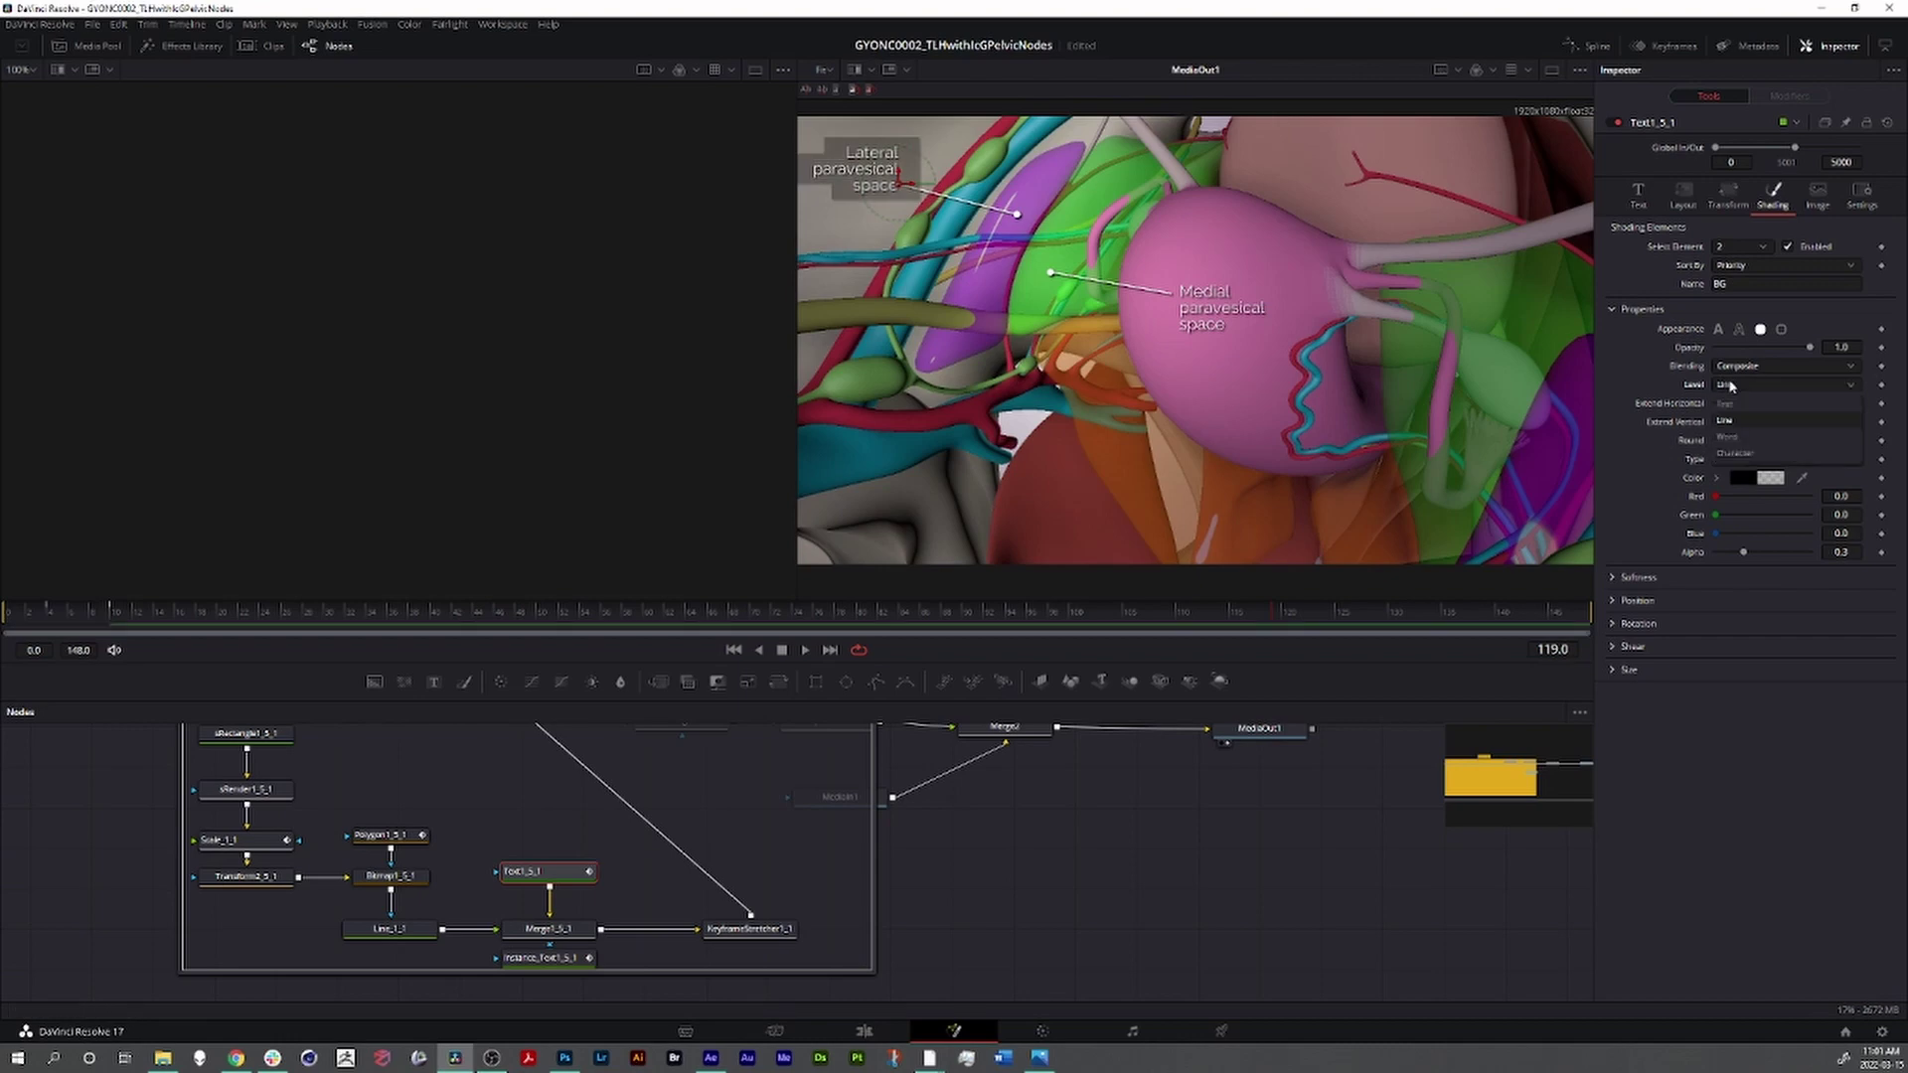
click(1739, 456)
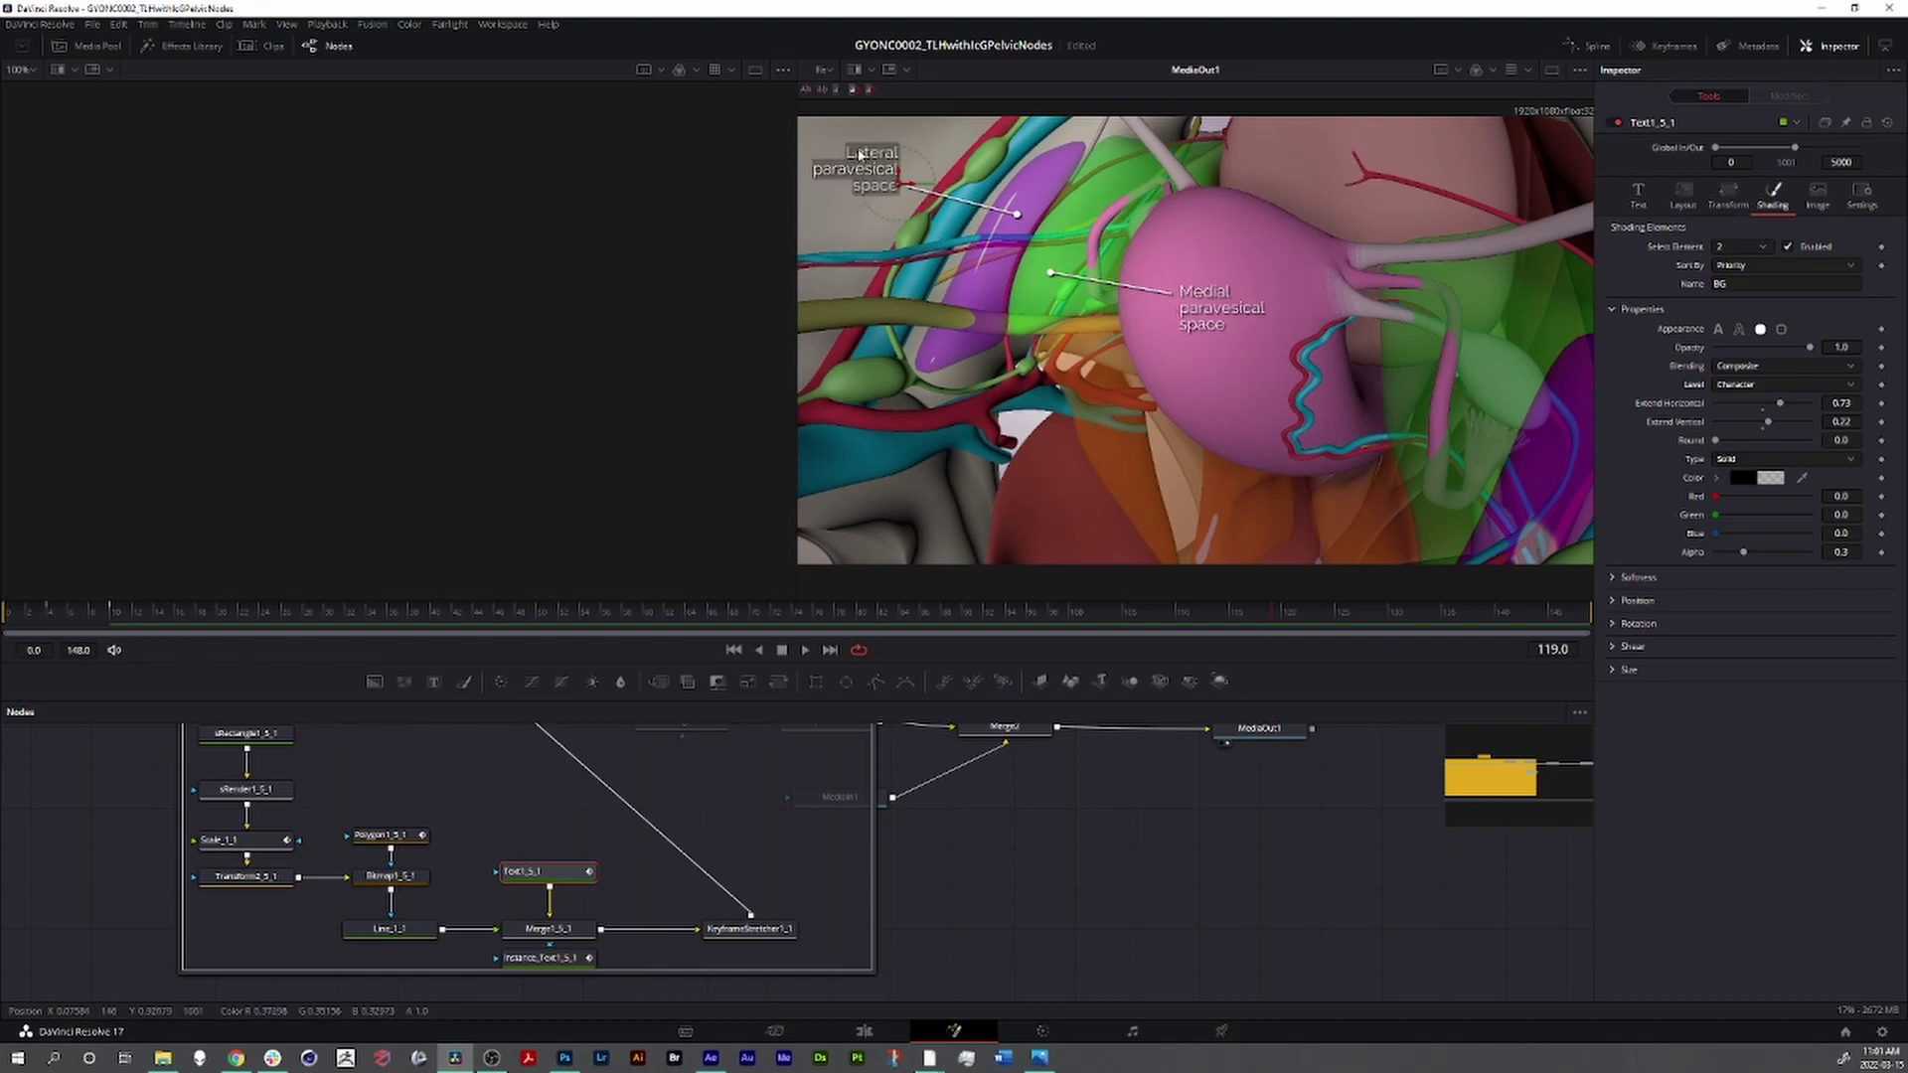
click(1741, 391)
click(1735, 453)
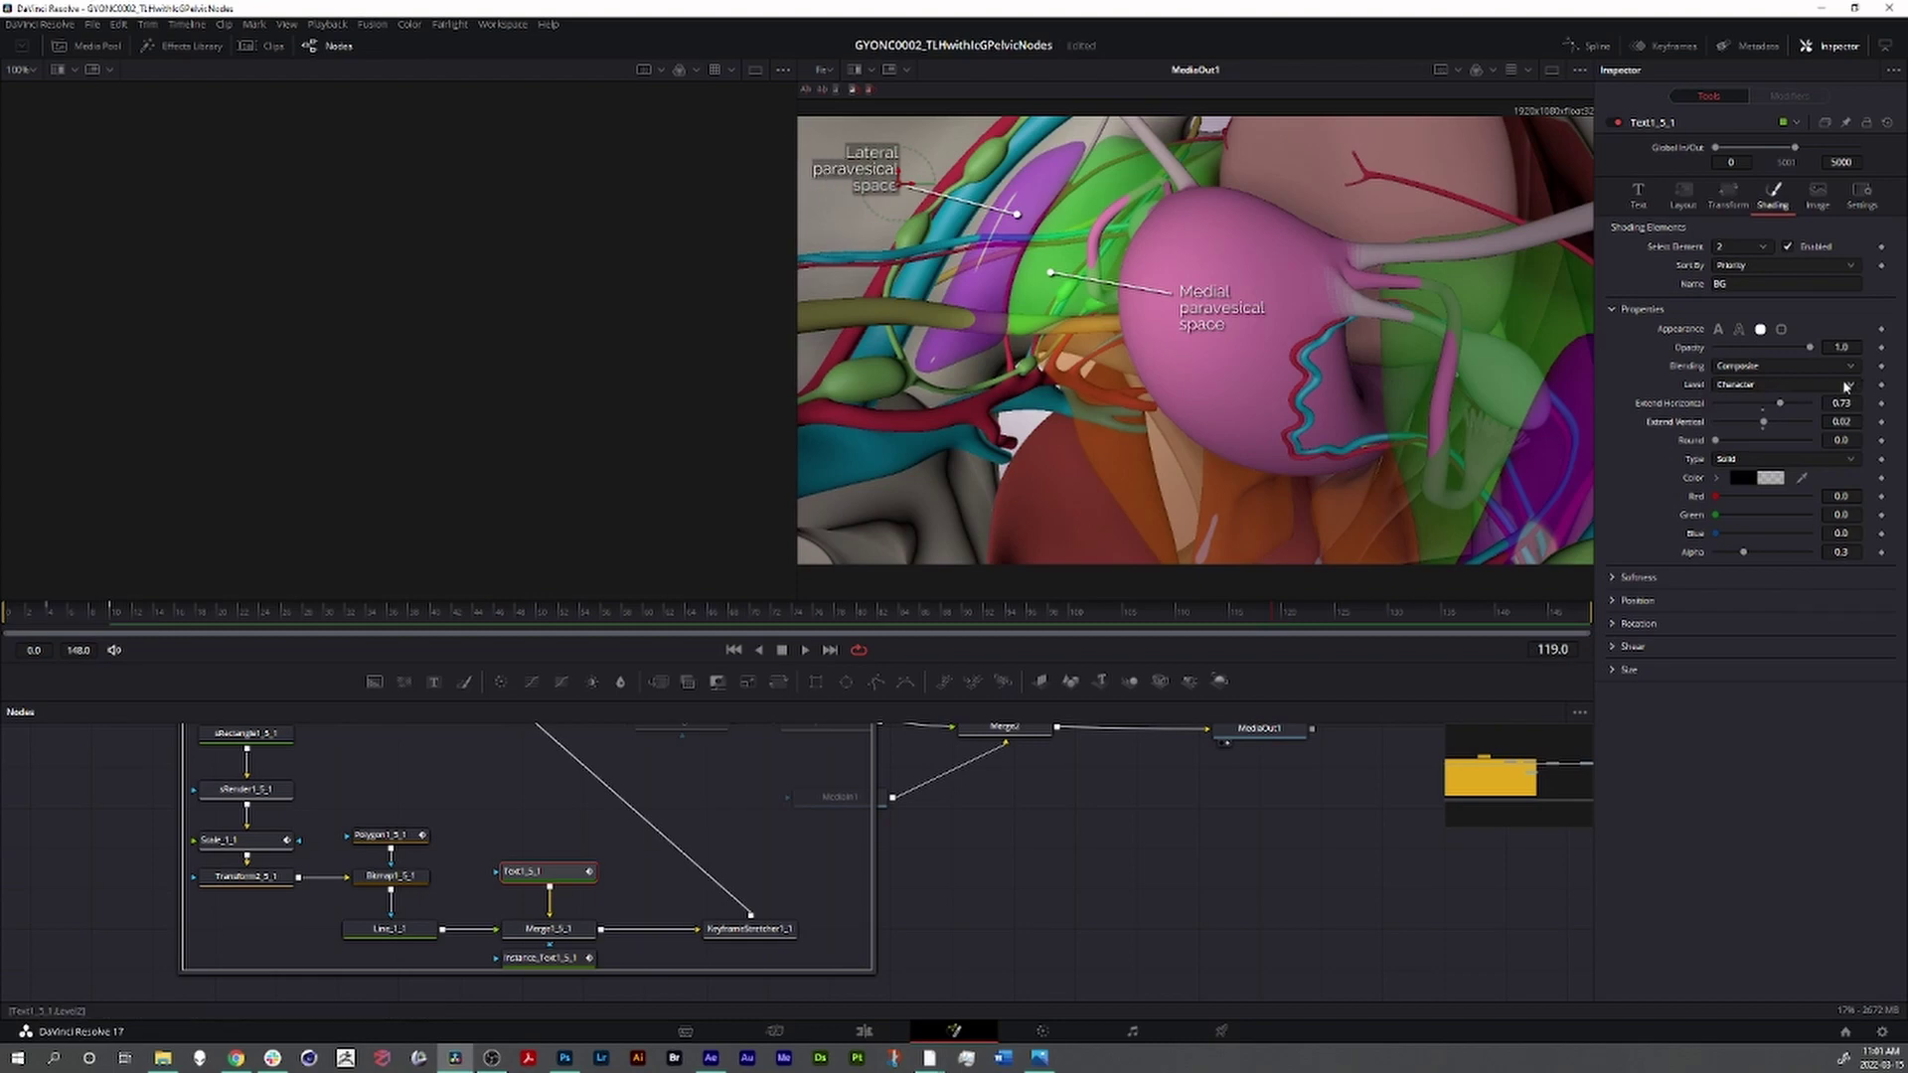
- Adjust the box's extend, round its corners, and collapse the lat_sp group
drag(1767, 407, 1772, 407)
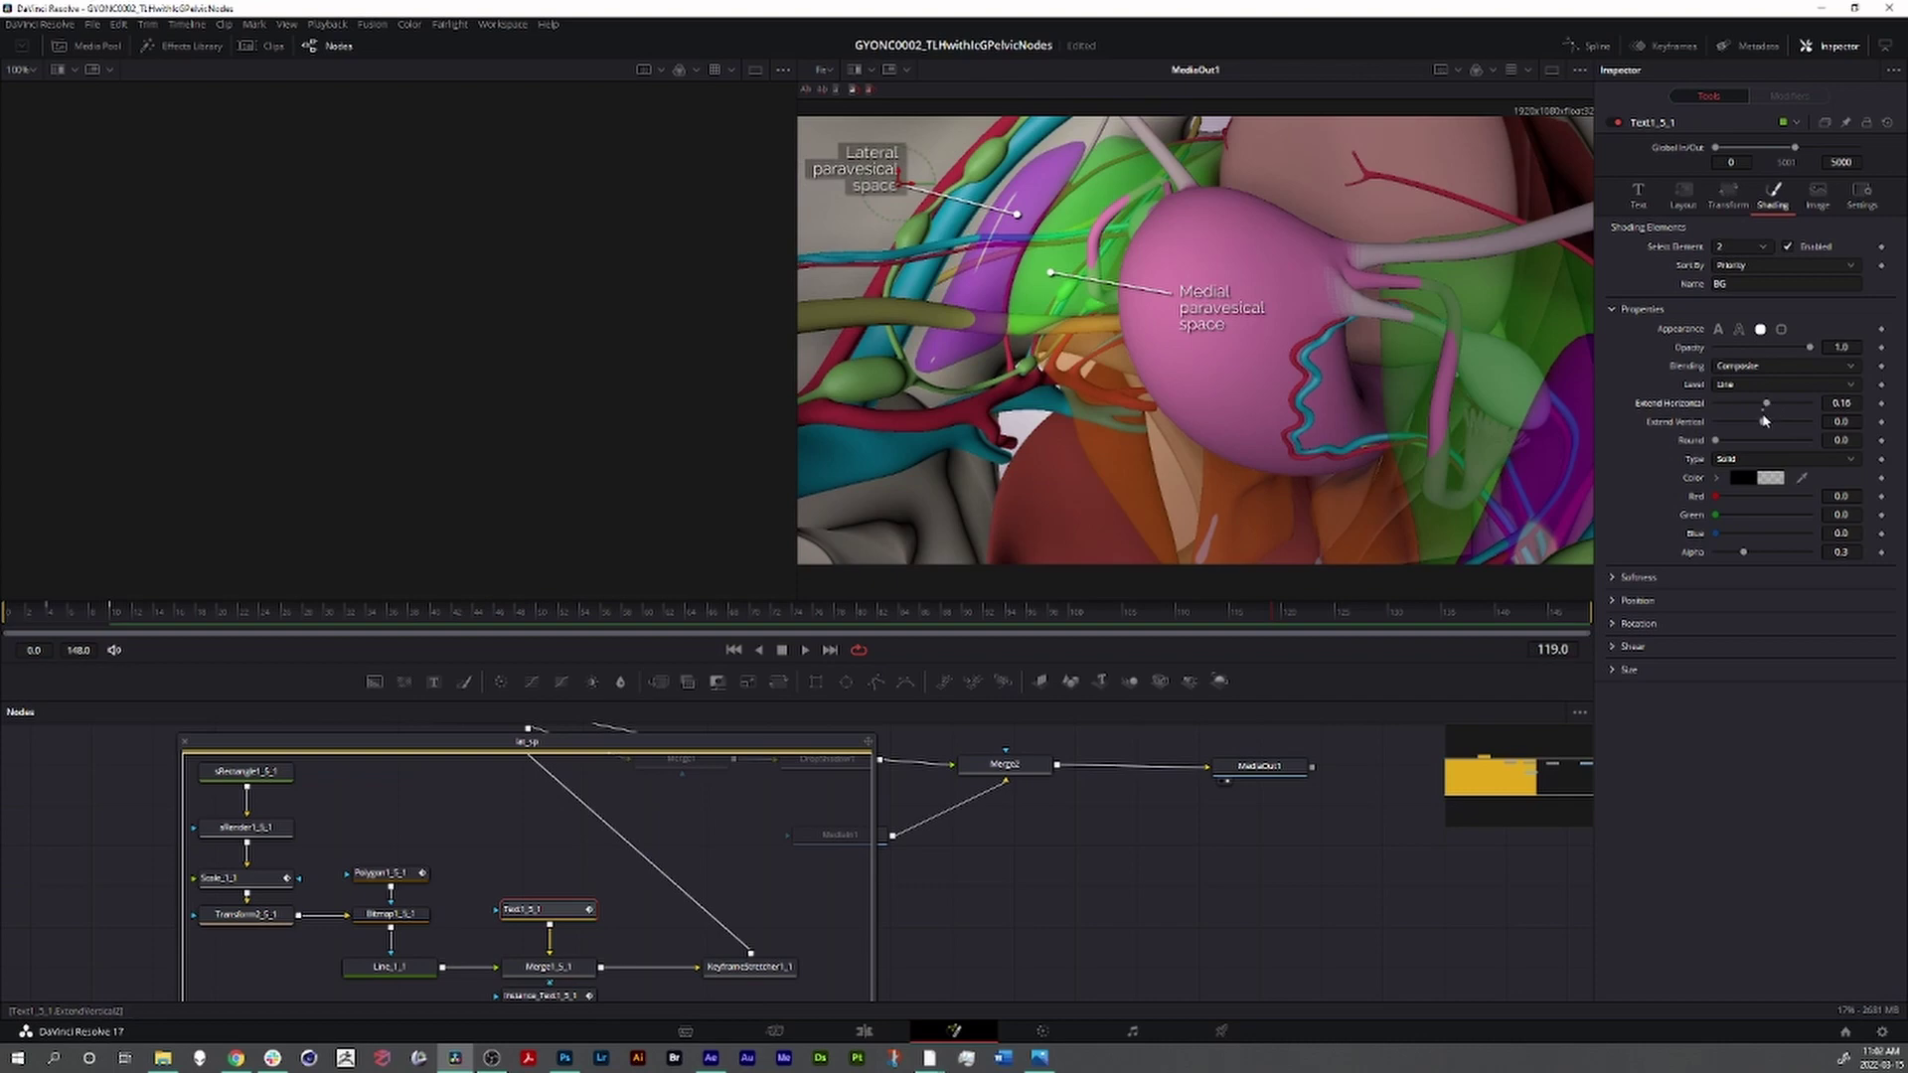
drag(1765, 424, 1767, 426)
mouse_move(1717, 442)
mouse_down()
mouse_move(1747, 442)
mouse_move(1731, 442)
mouse_up()
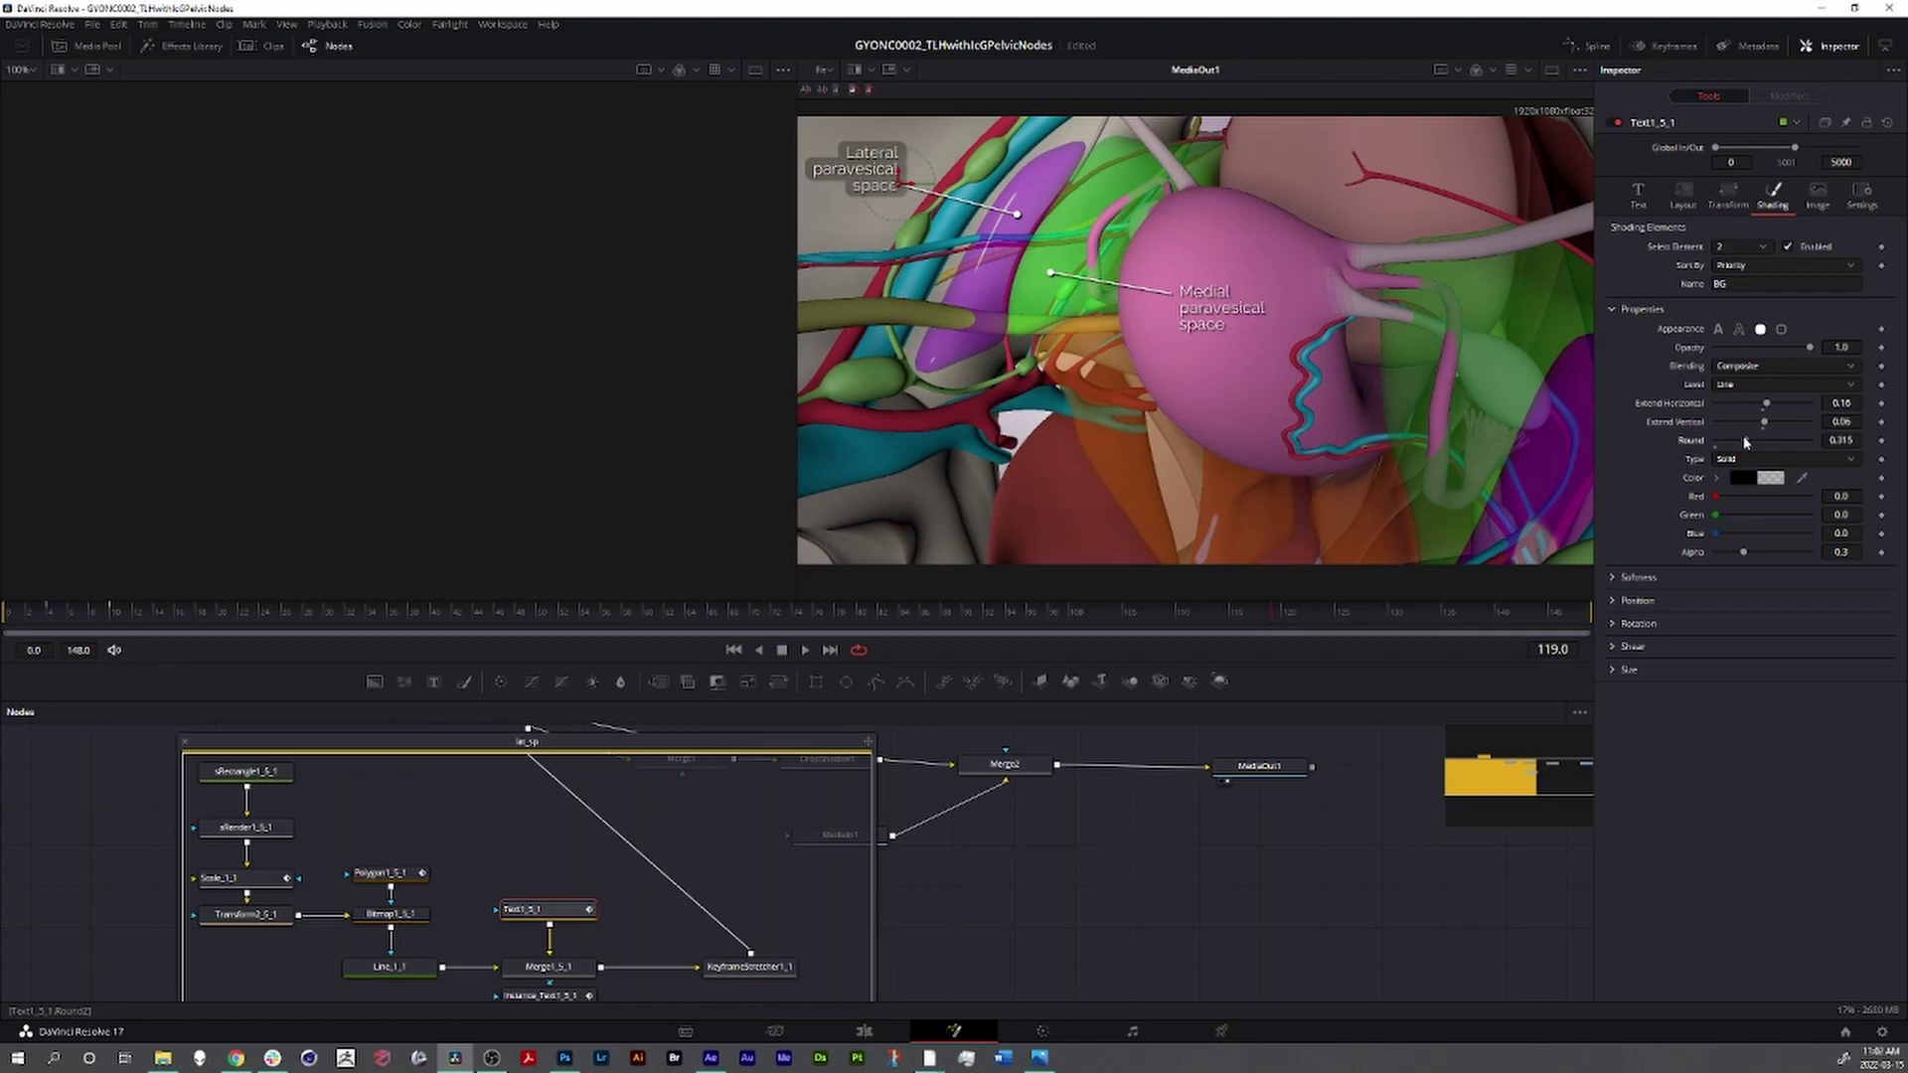
click(185, 743)
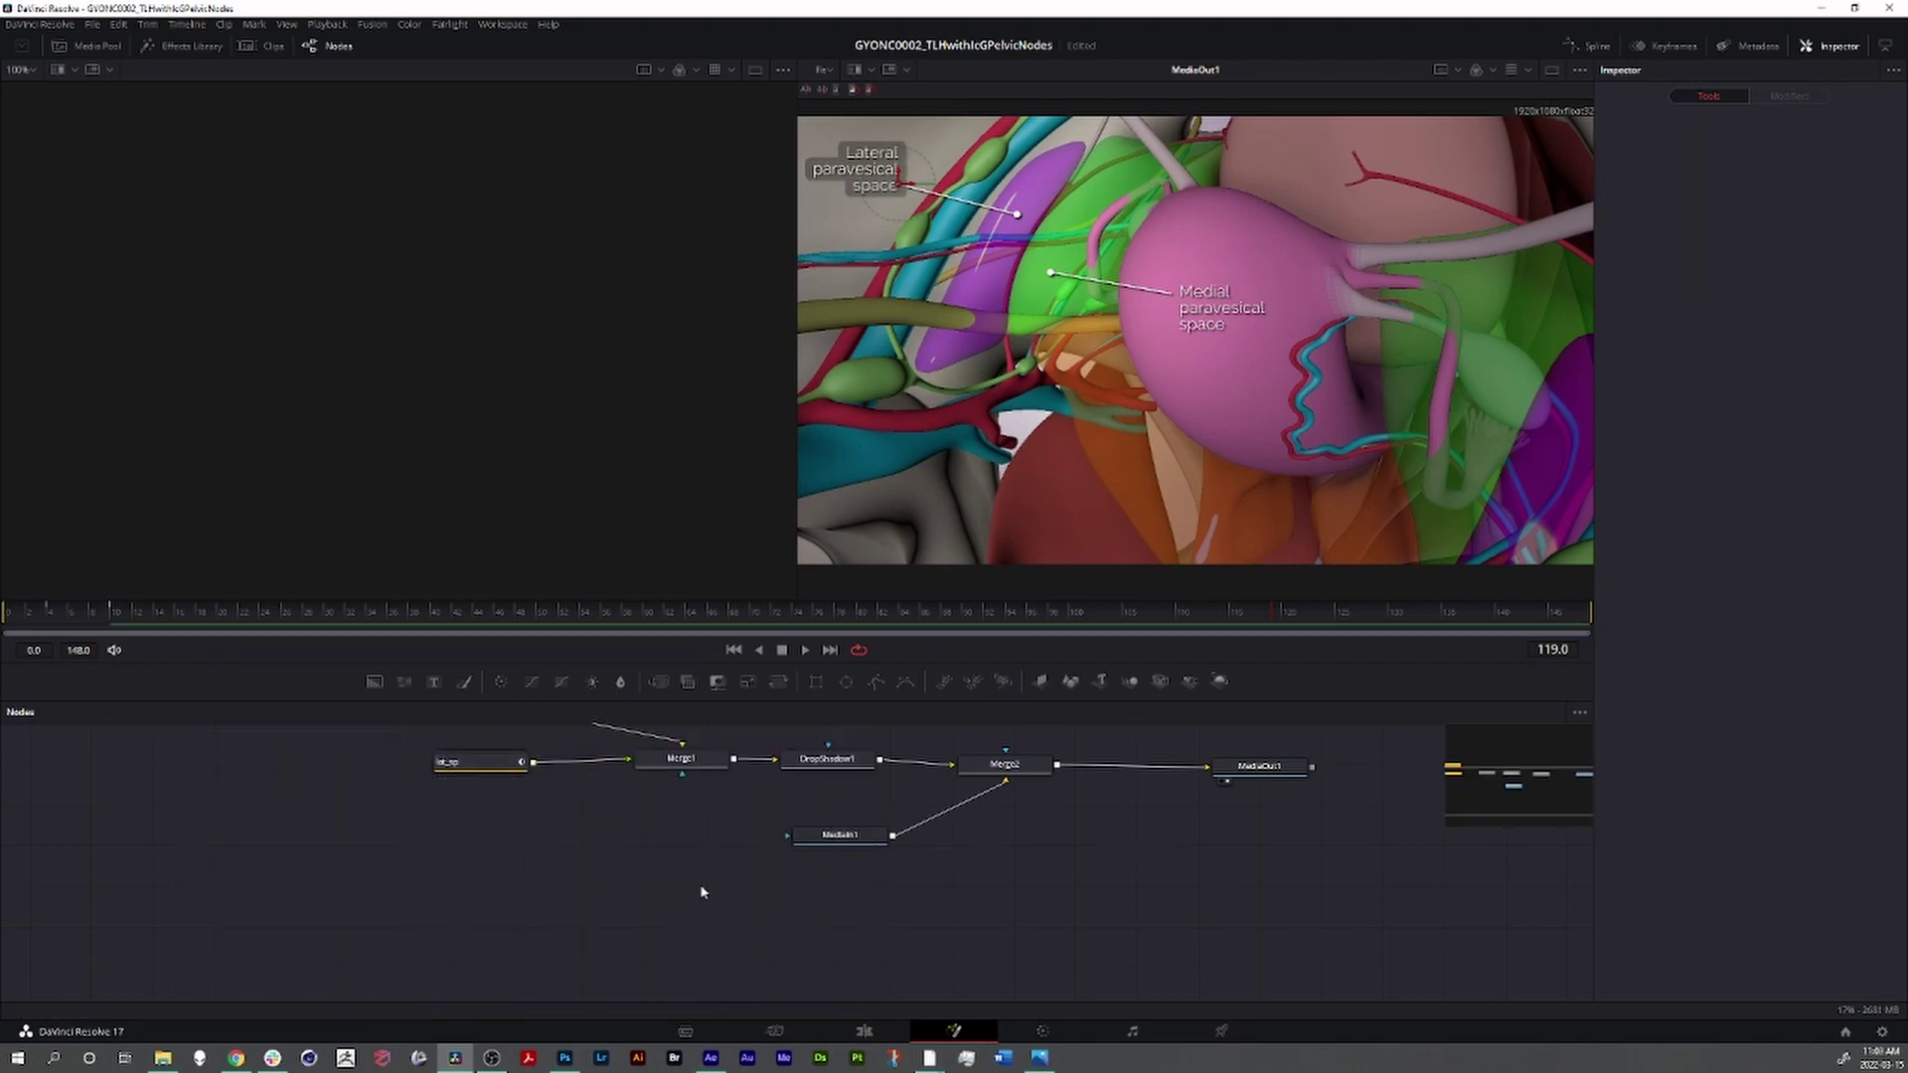
scroll(719, 889, up, 2)
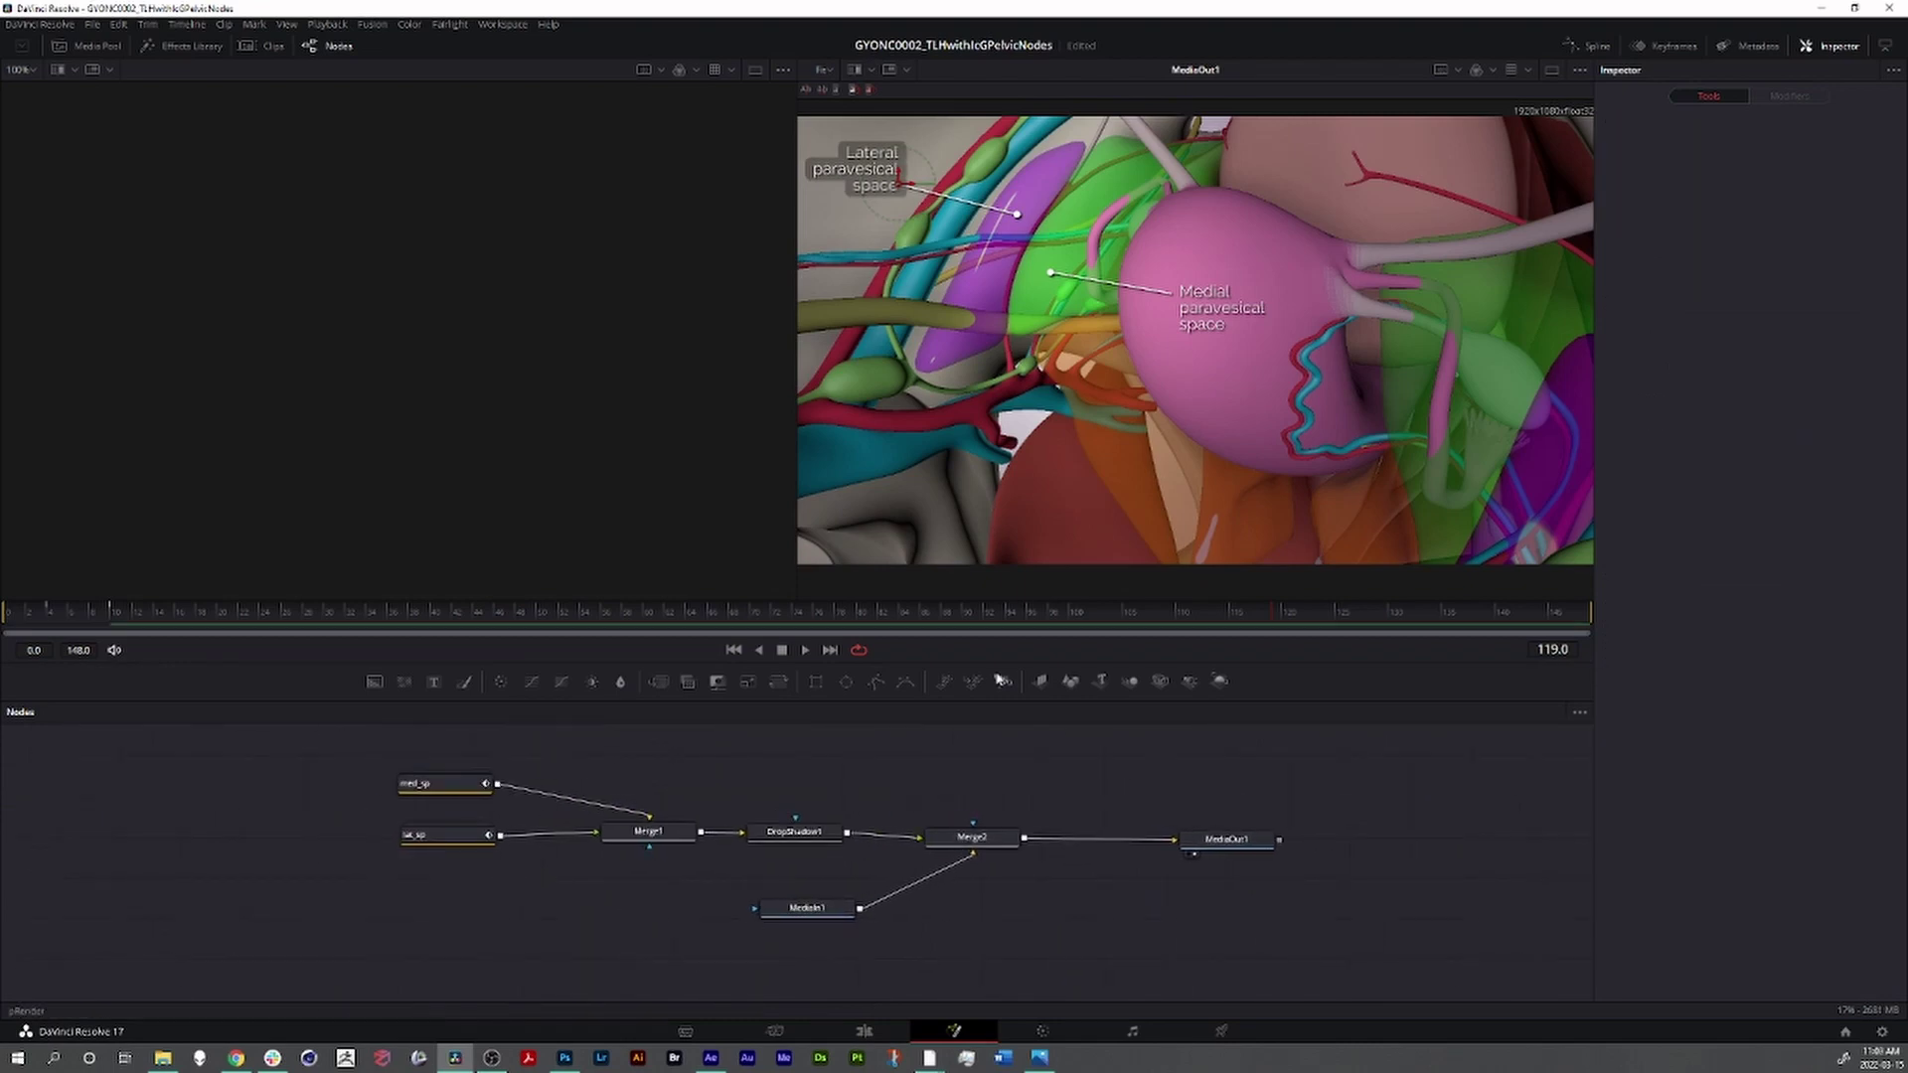
drag(912, 186, 918, 186)
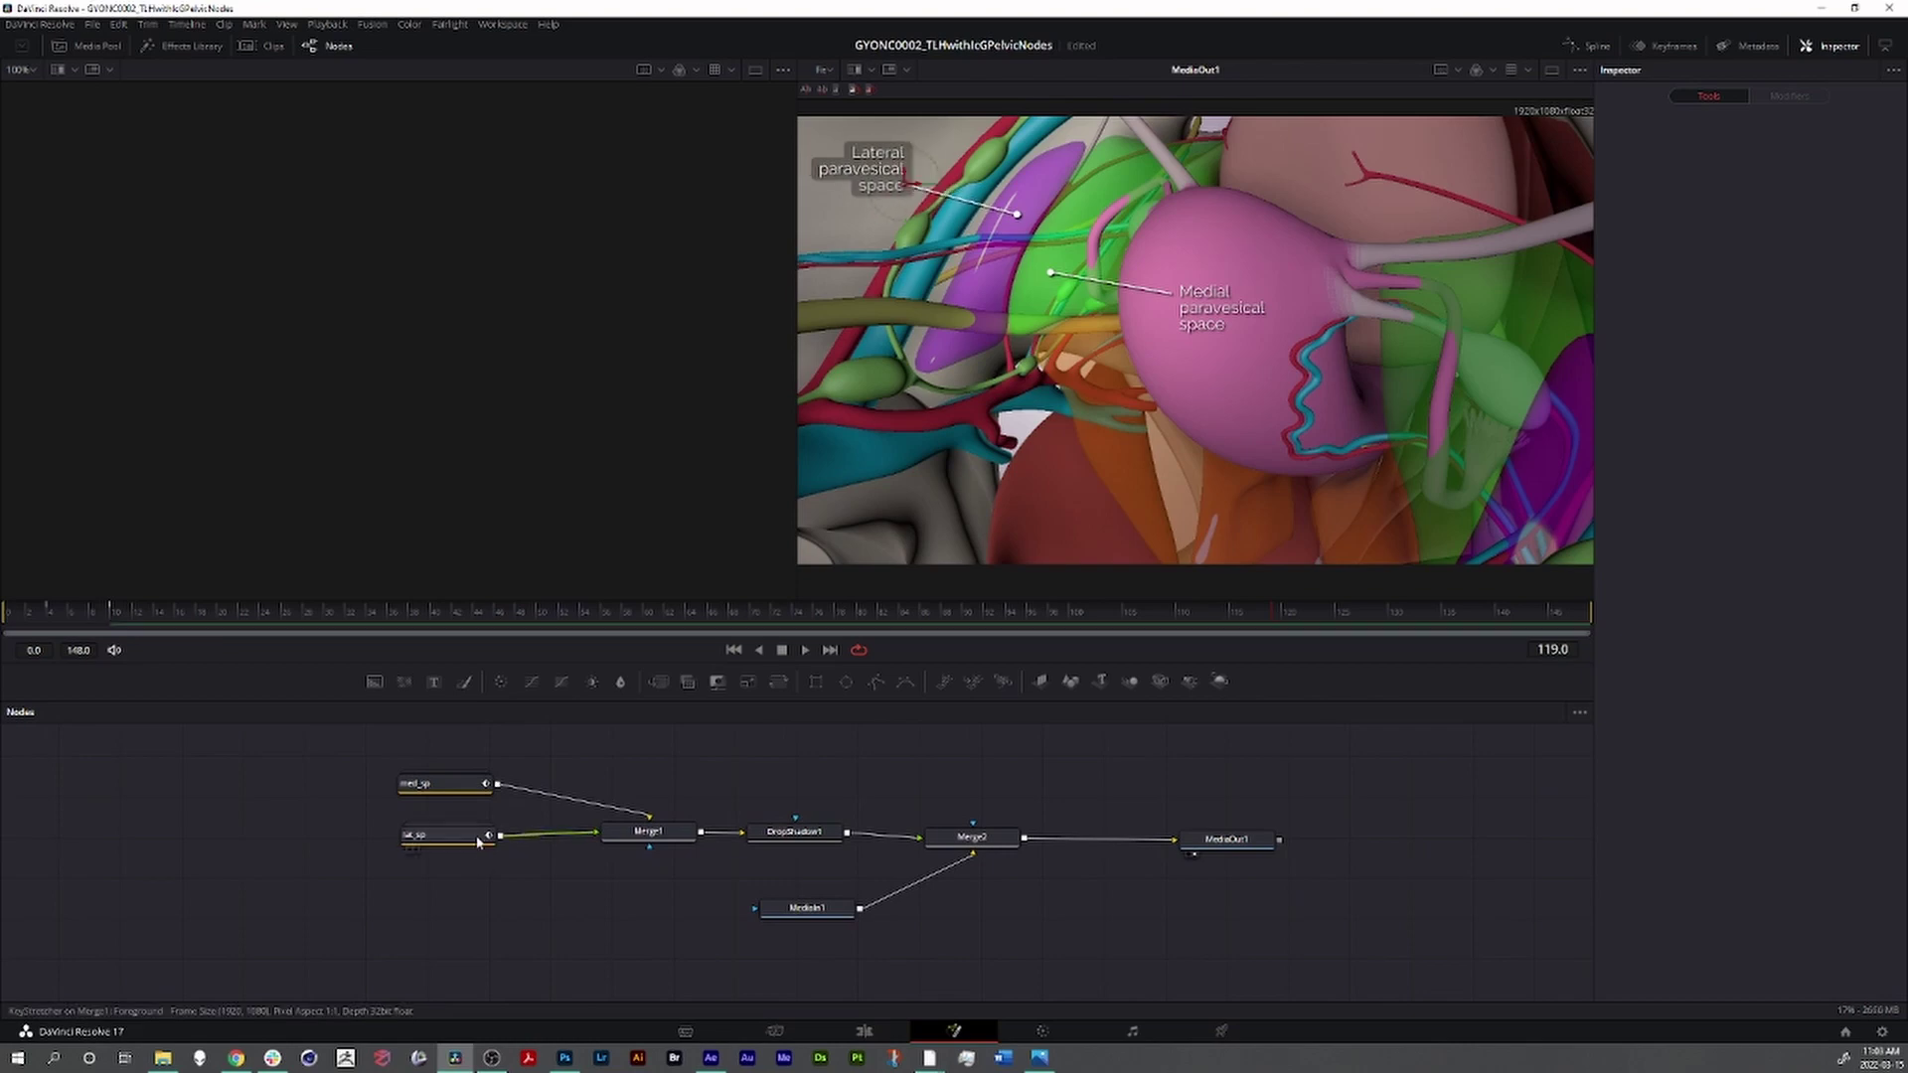
click(473, 842)
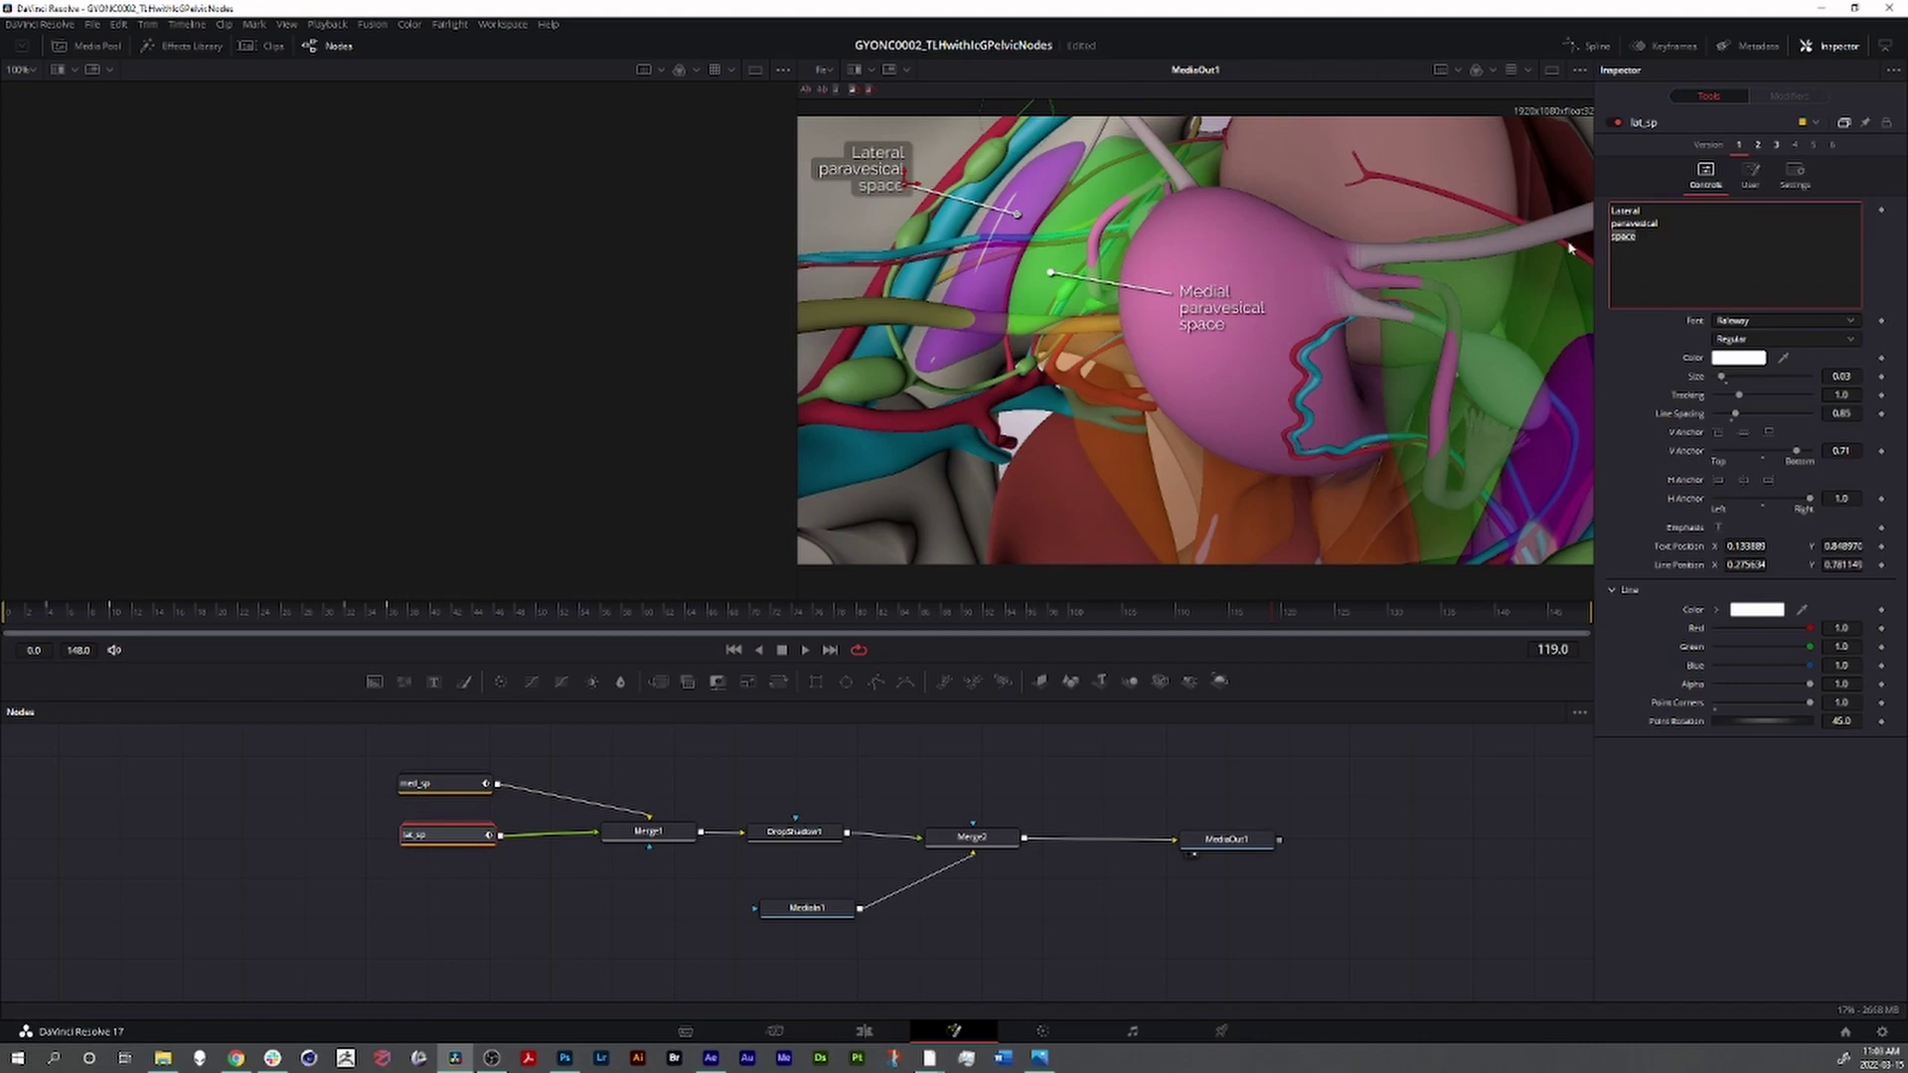
key(BackSpace)
key(BackSpace)
key(BackSpace)
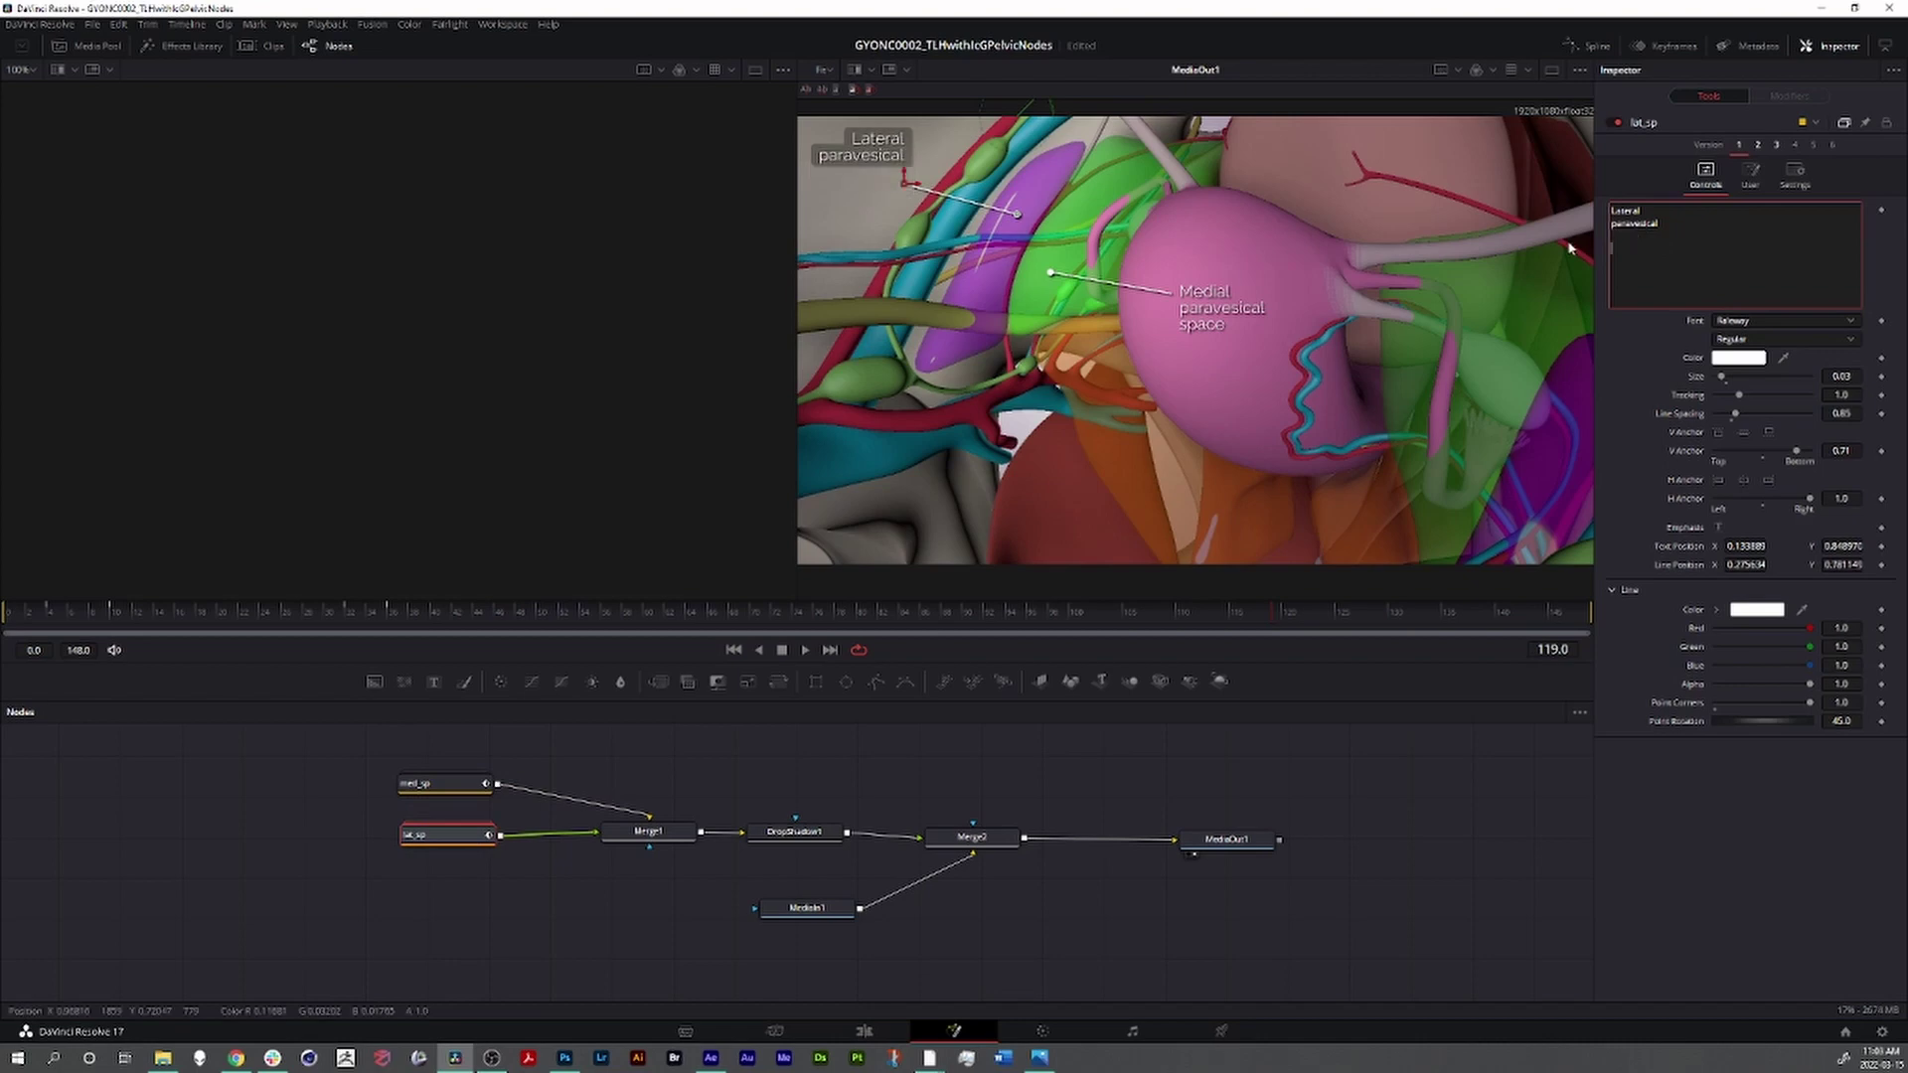
text(space)
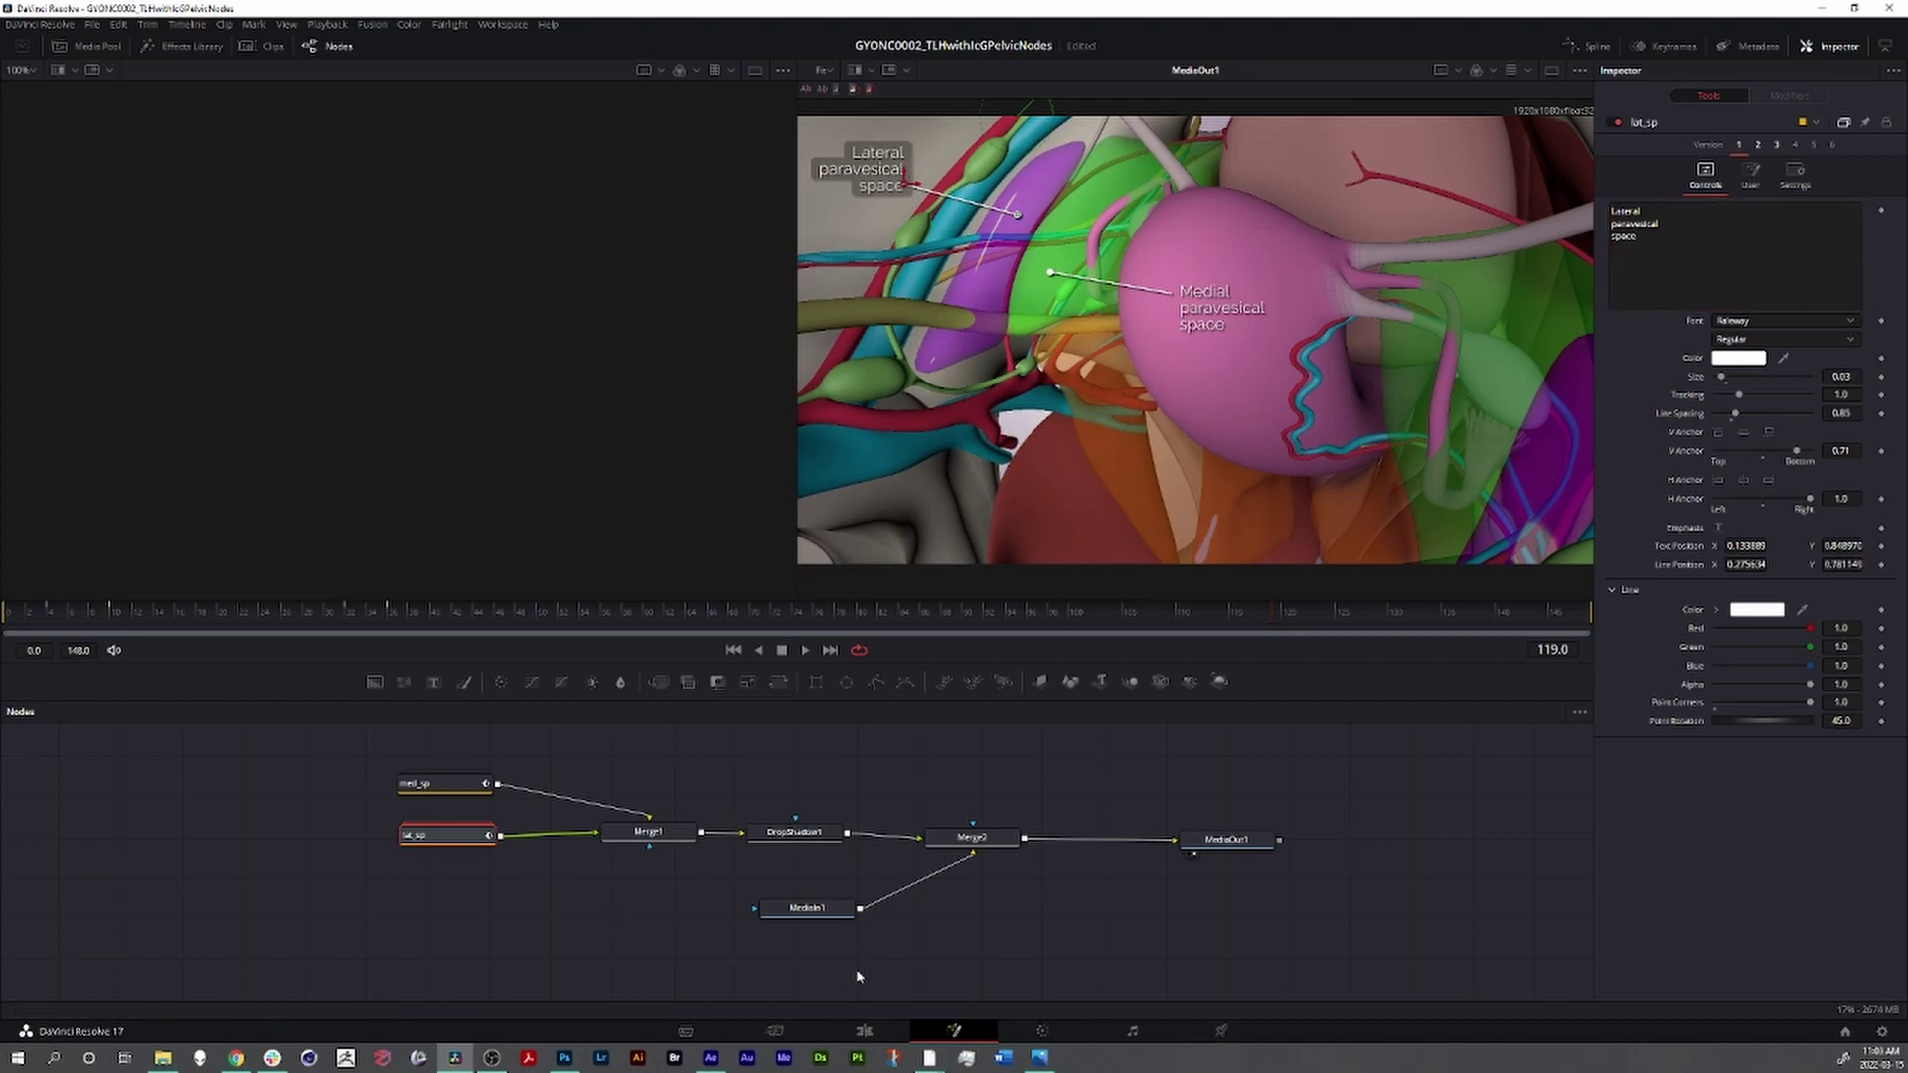
click(966, 964)
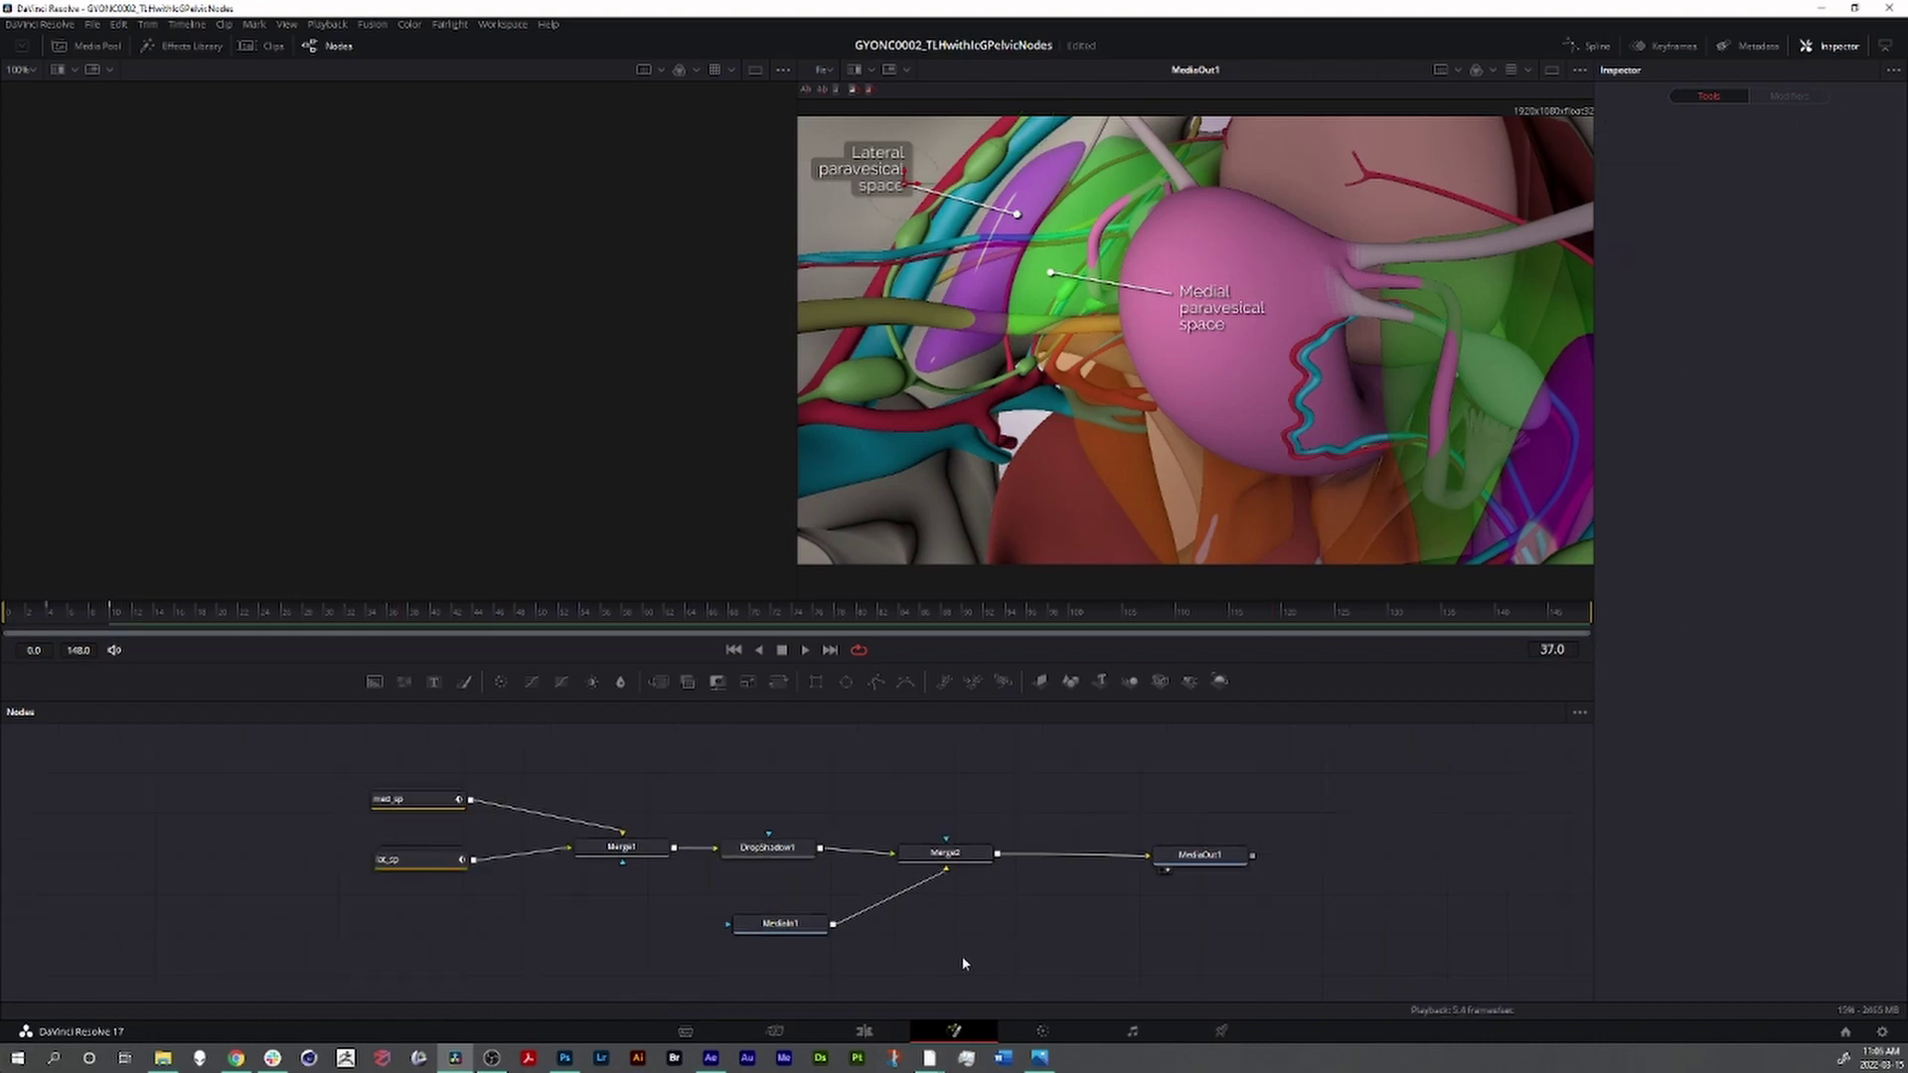